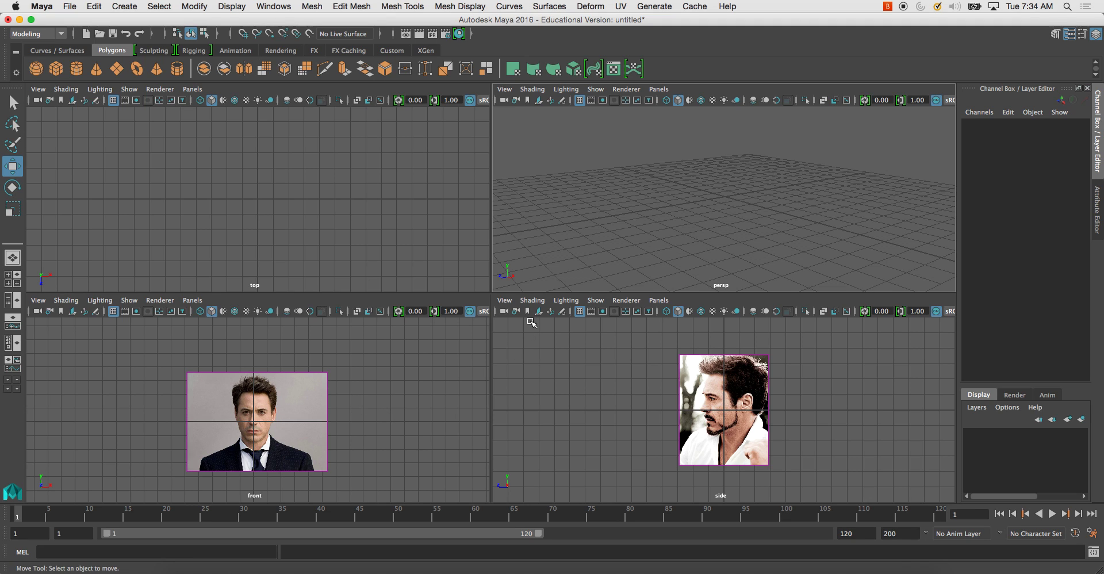
Step: Examine the front and side portrait reference images at a larger size in their views
middle_click_drag(706, 391, 697, 387, "alt")
scroll(694, 398, "up", 3)
scroll(697, 387, "up", 2)
scroll(406, 460, "up", 5)
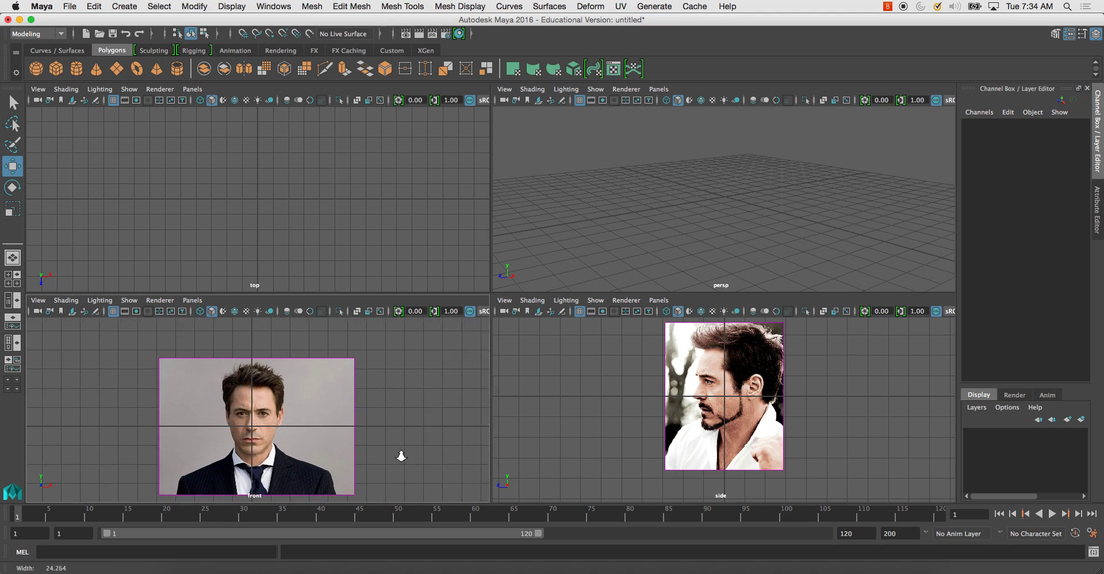
middle_click_drag(397, 433, 392, 430, "alt")
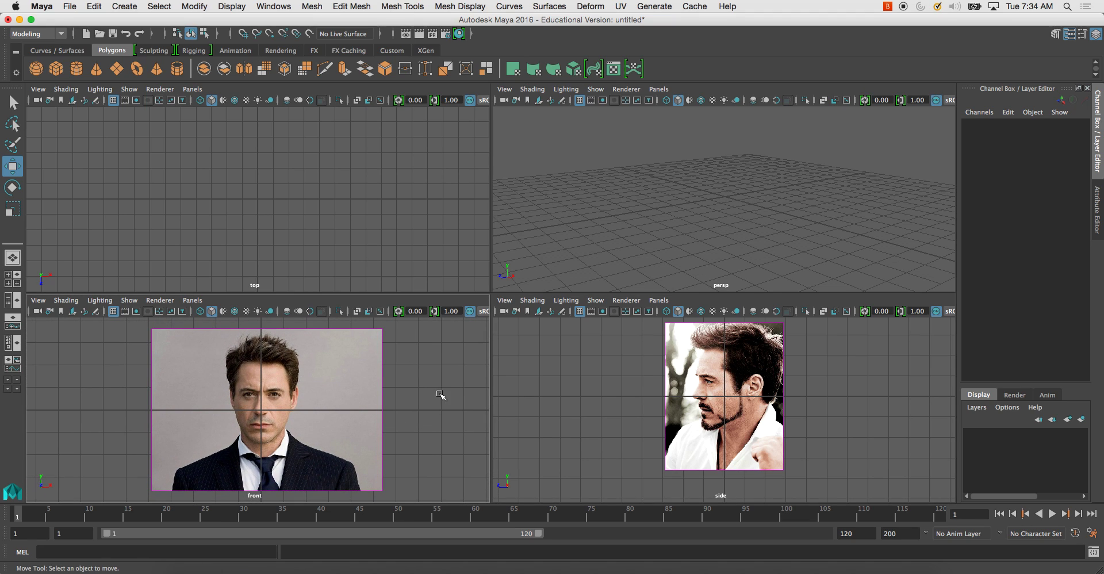
middle_click_drag(617, 375, 614, 387, "alt")
scroll(647, 428, "up", 3)
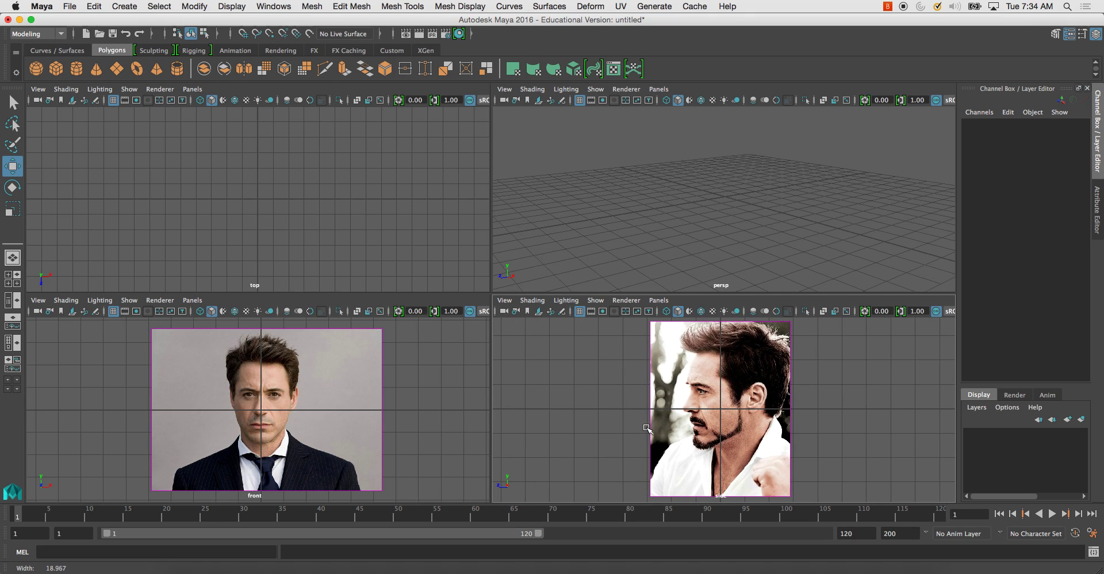
middle_click_drag(371, 399, 373, 392, "alt")
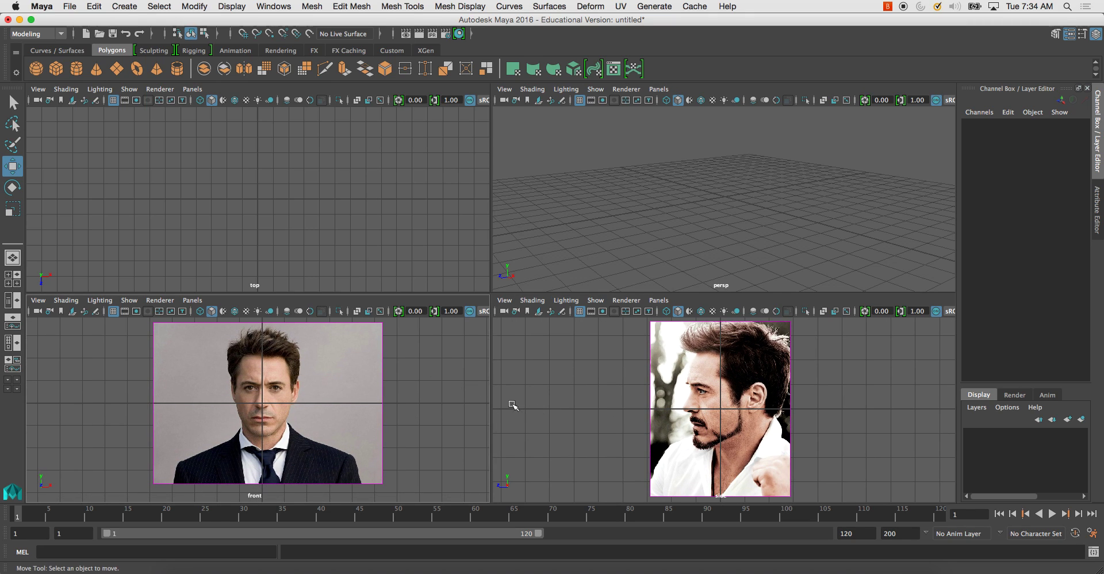
Step: Study the edge-loop layout in Face_Topology.jpg in Preview, dismiss it and return to Maya
left_click(808, 566)
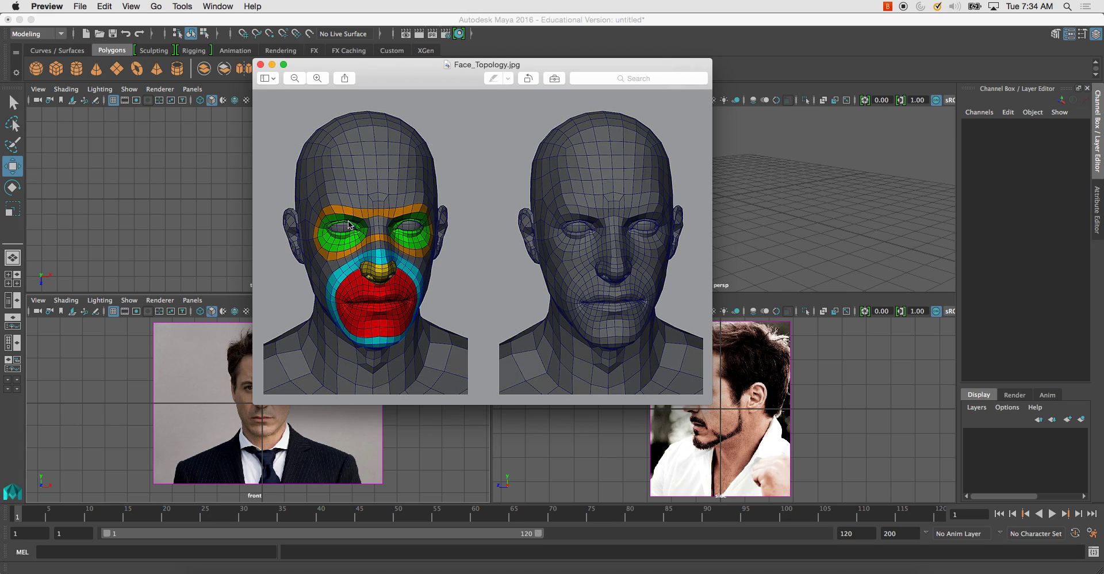
left_click(271, 65)
middle_click_drag(315, 364, 323, 378, "alt")
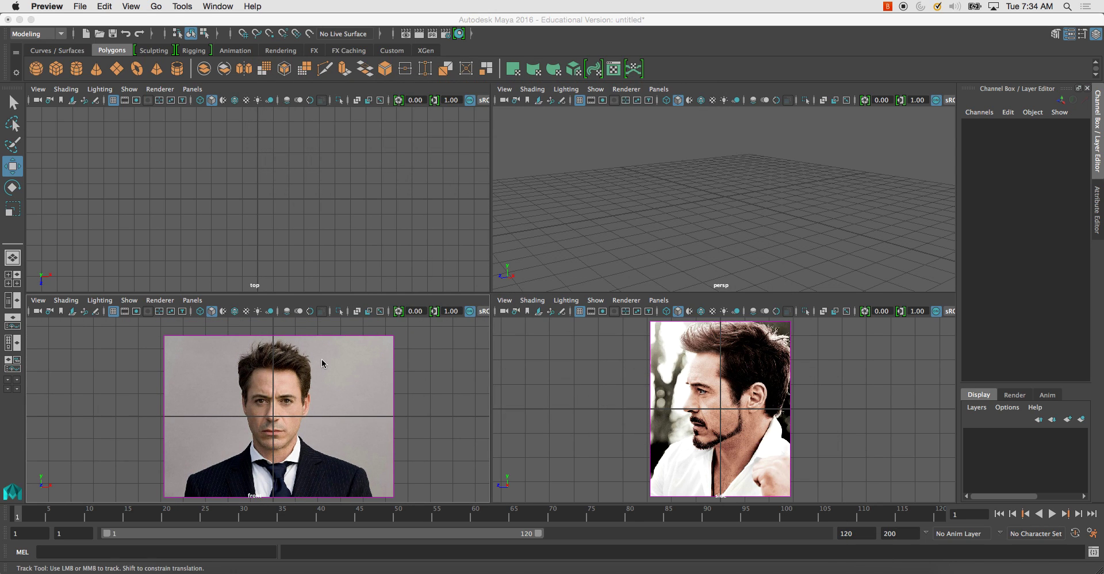
left_click(322, 364)
left_click_drag(284, 365, 282, 367, "alt")
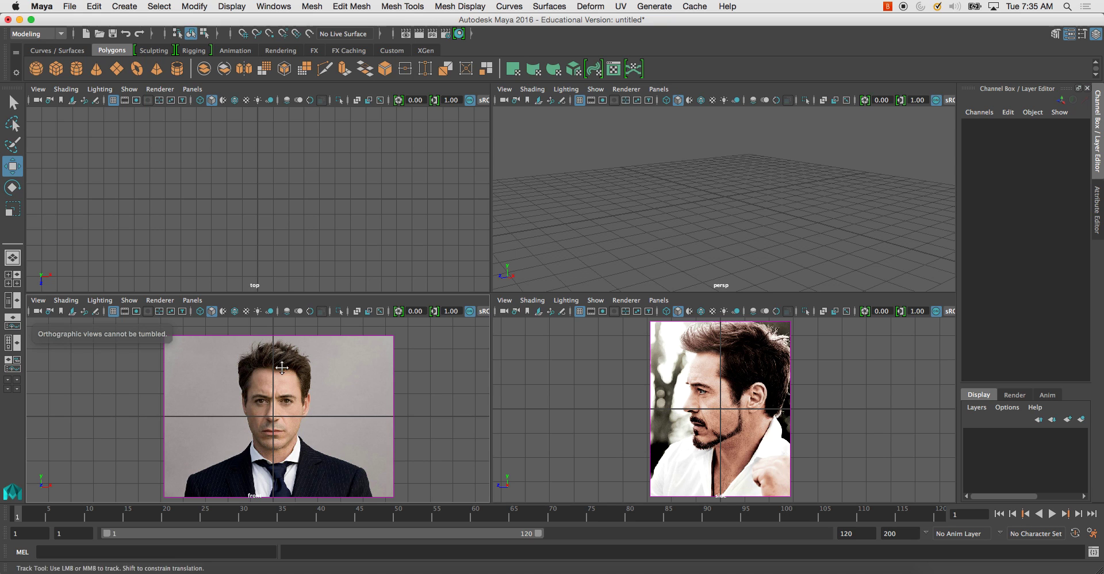
Step: Create a polygon cylinder in the enlarged front view and turn on X-Ray shading to see the reference face through it
key("space")
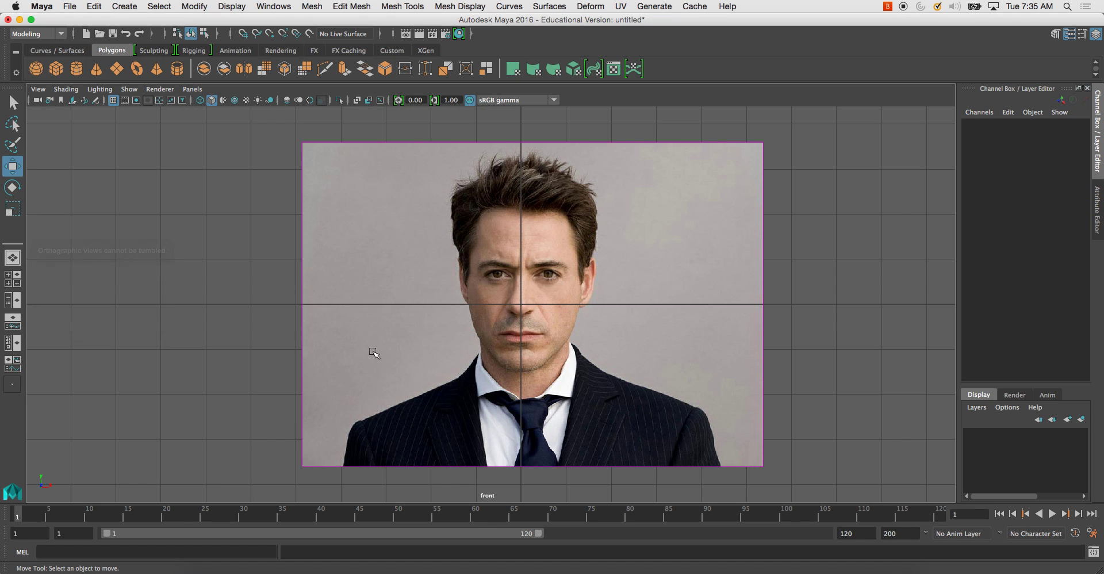
right_click_drag(384, 296, 481, 274, "alt")
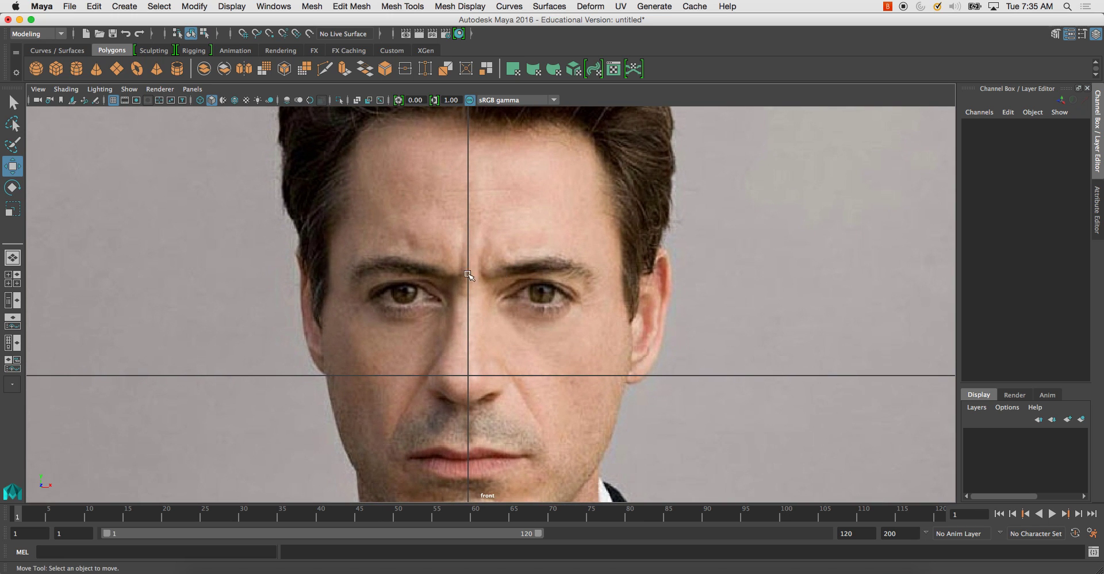
middle_click_drag(521, 311, 491, 342, "alt")
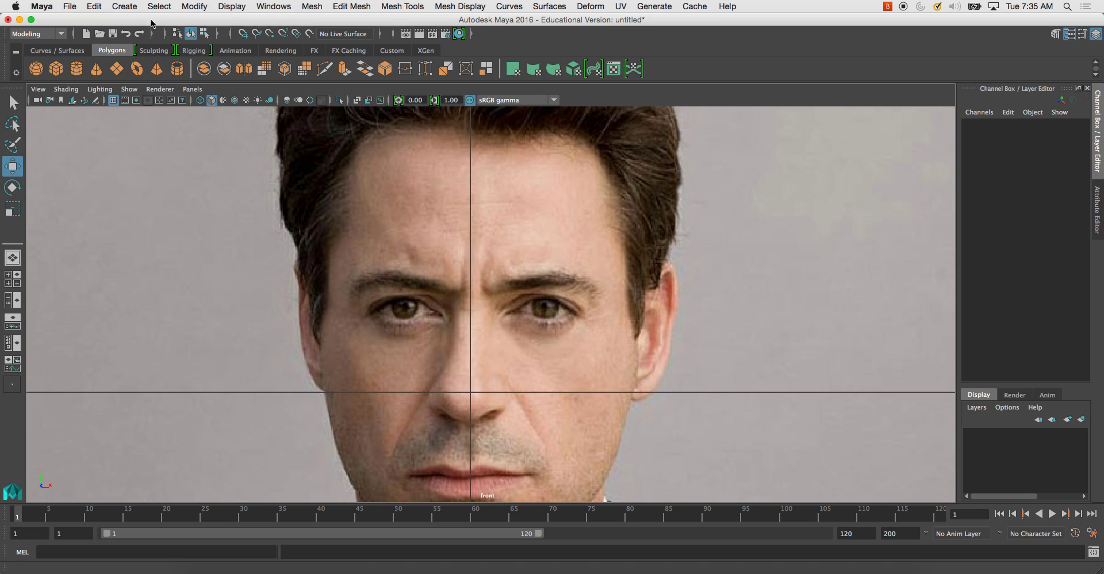
left_click(76, 69)
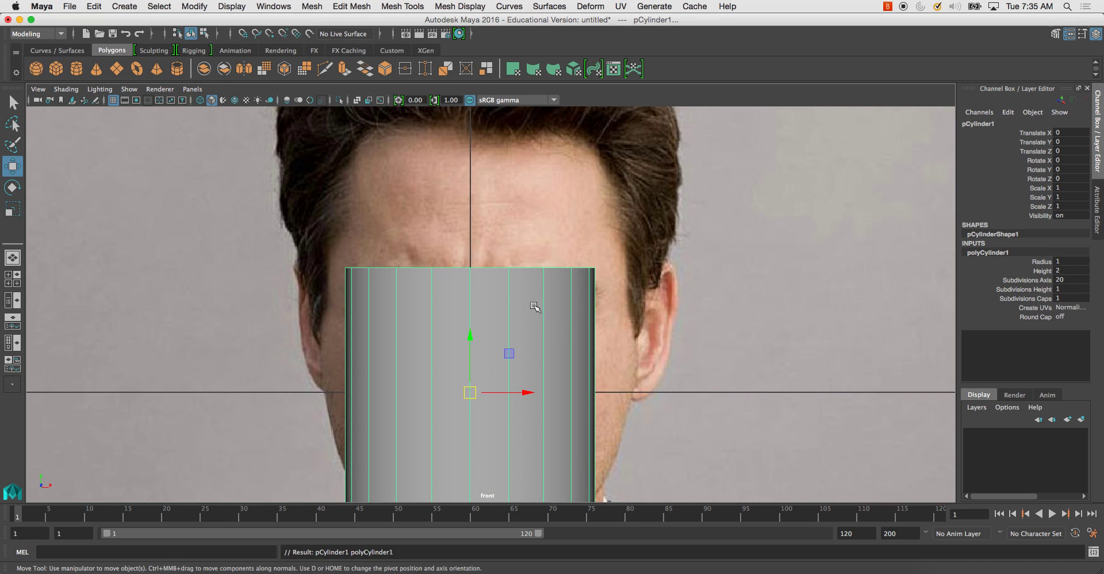
scroll(537, 307, "down", 3)
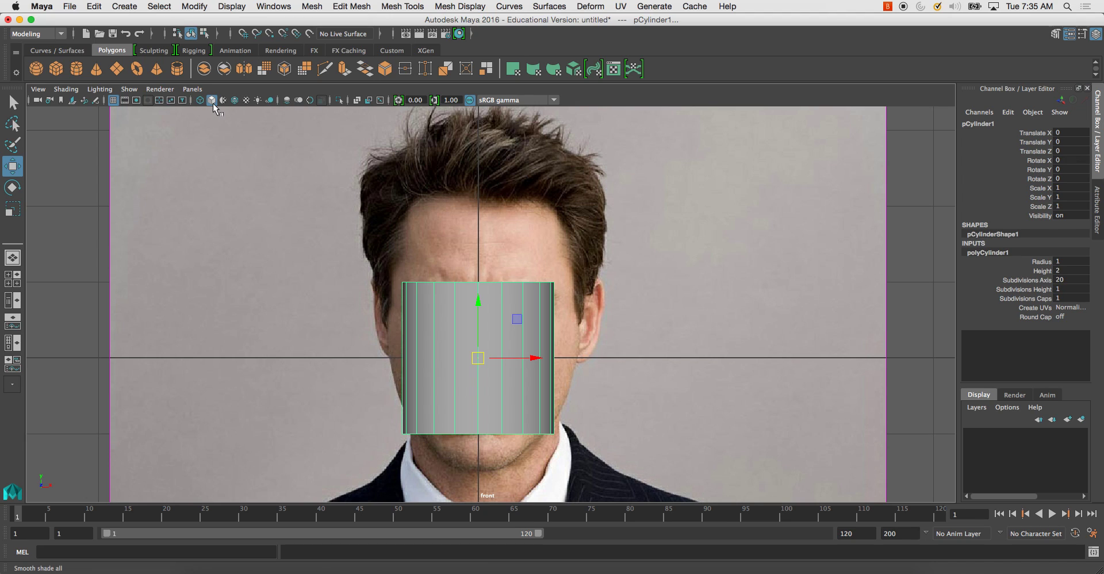
left_click(74, 90)
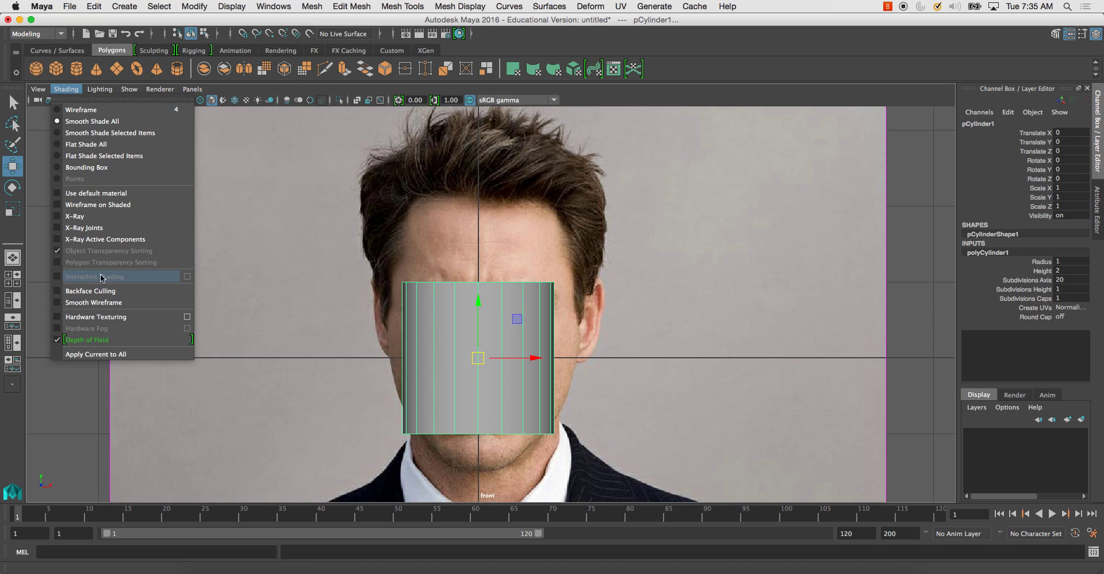
left_click(86, 216)
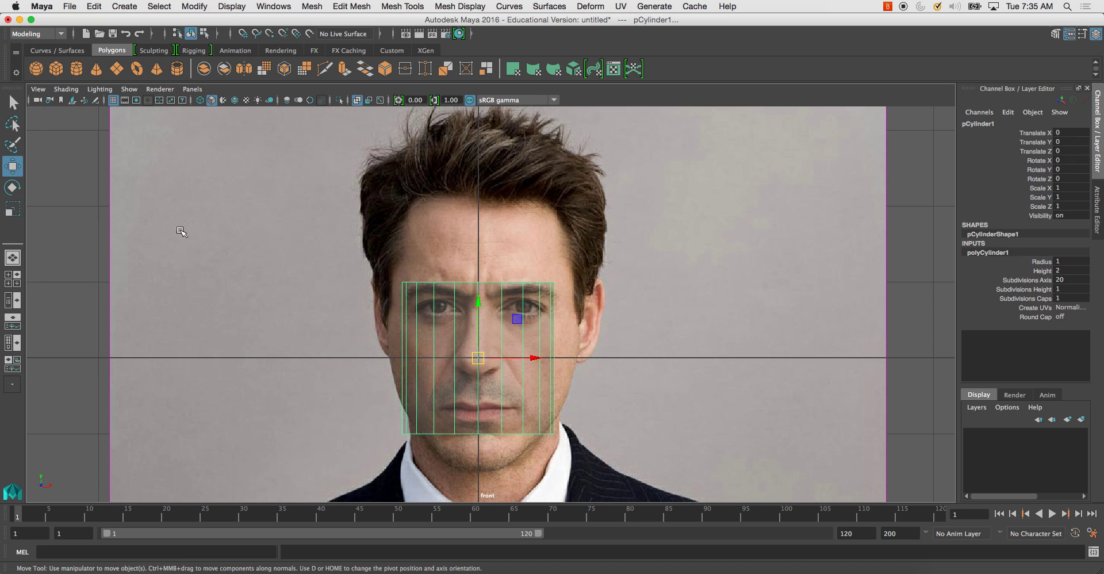
Step: Set the cylinder's Rotate X to 90 so that its round cap faces the front view
scroll(559, 330, "down", 1)
middle_click_drag(558, 330, 562, 320, "alt")
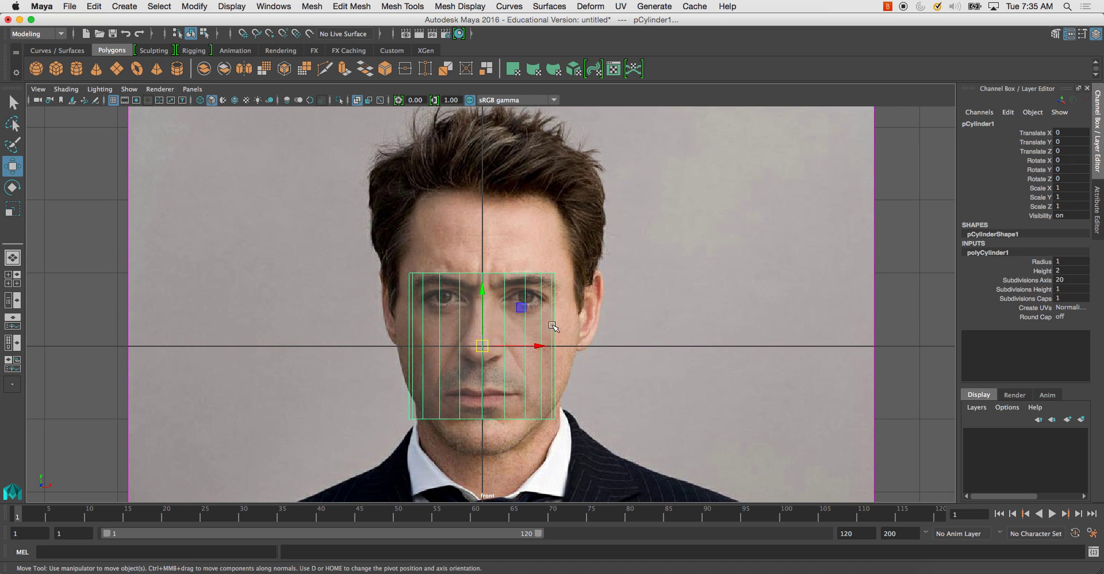
key("e")
left_click(483, 352)
left_click_drag(483, 352, 1040, 223)
double_click(1074, 160)
key("Return")
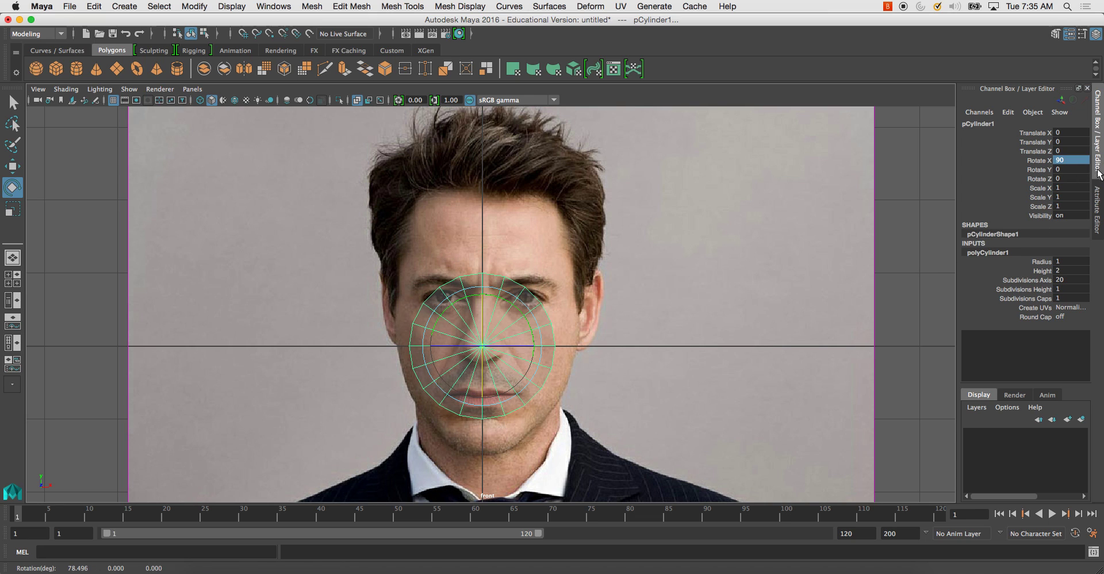
Step: Set the cylinder's Subdivisions Axis to 12
left_click(1096, 201)
left_click(1009, 123)
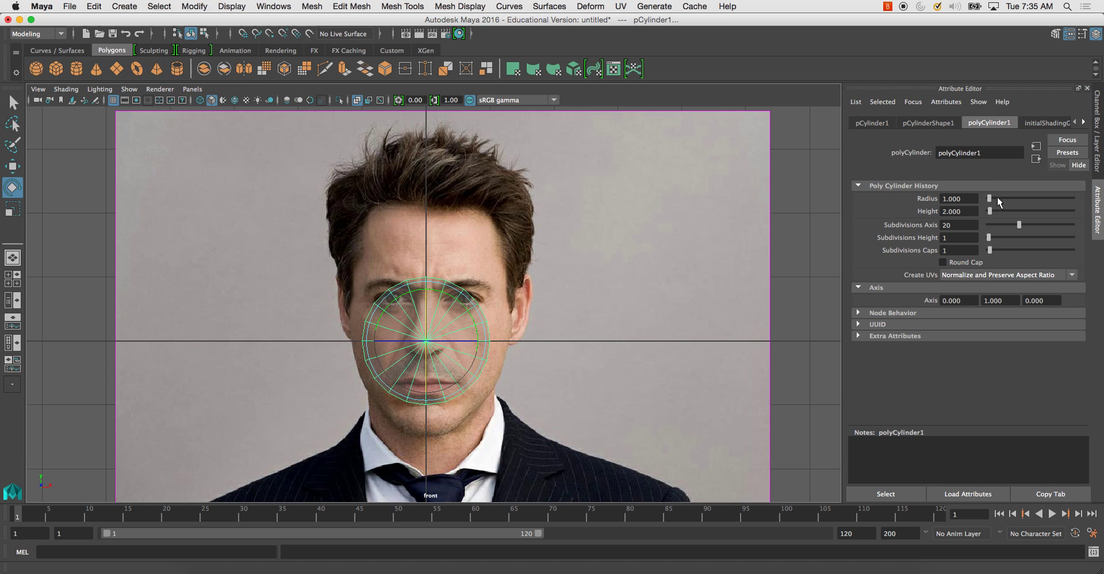
left_click(969, 225)
type("12")
key("Return")
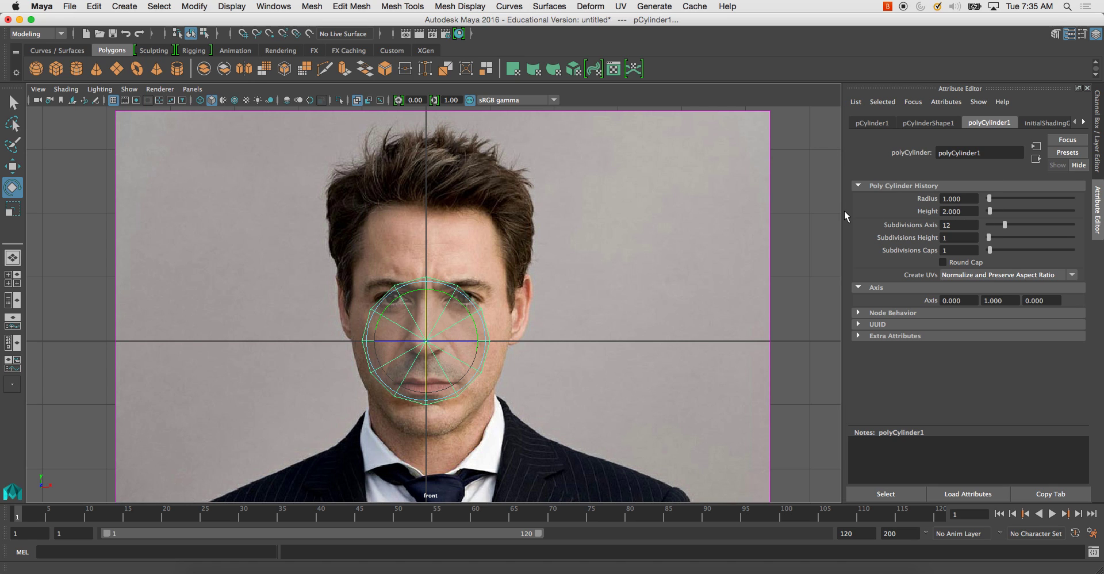
Step: Move the cylinder onto the eye on the positive X side of the reference face and scale it down around that eye
right_click_drag(636, 229, 785, 363, "alt")
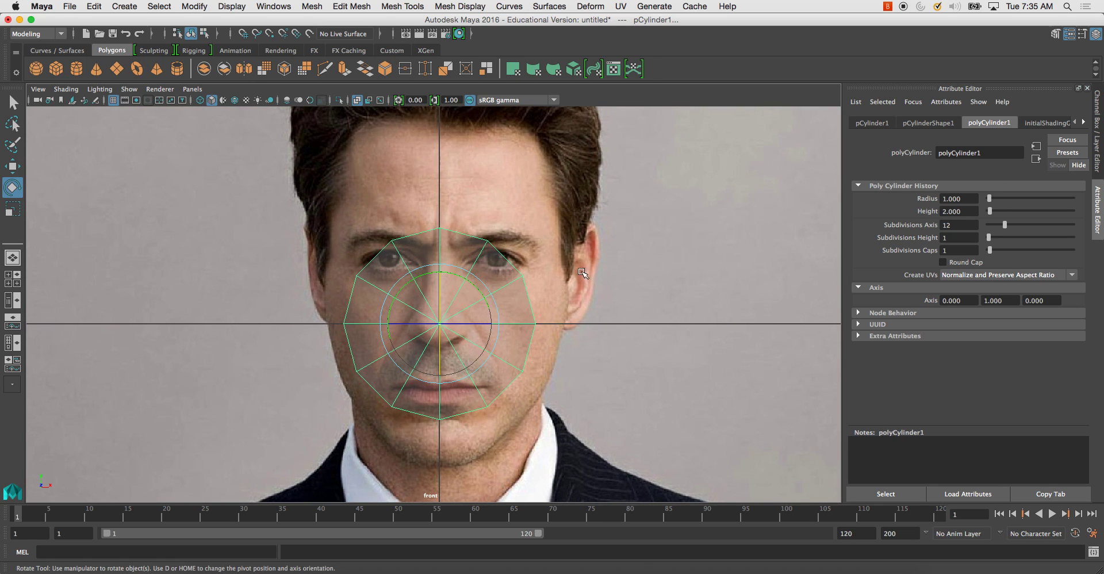
key("w")
left_click_drag(440, 324, 440, 263)
key("r")
key("f")
middle_click_drag(492, 277, 529, 265, "alt")
Step: Move the cylinder's top vertex and outer upper vertices down onto the upper eyelid line
right_click_drag(506, 189, 445, 183)
left_click_drag(475, 128, 521, 161)
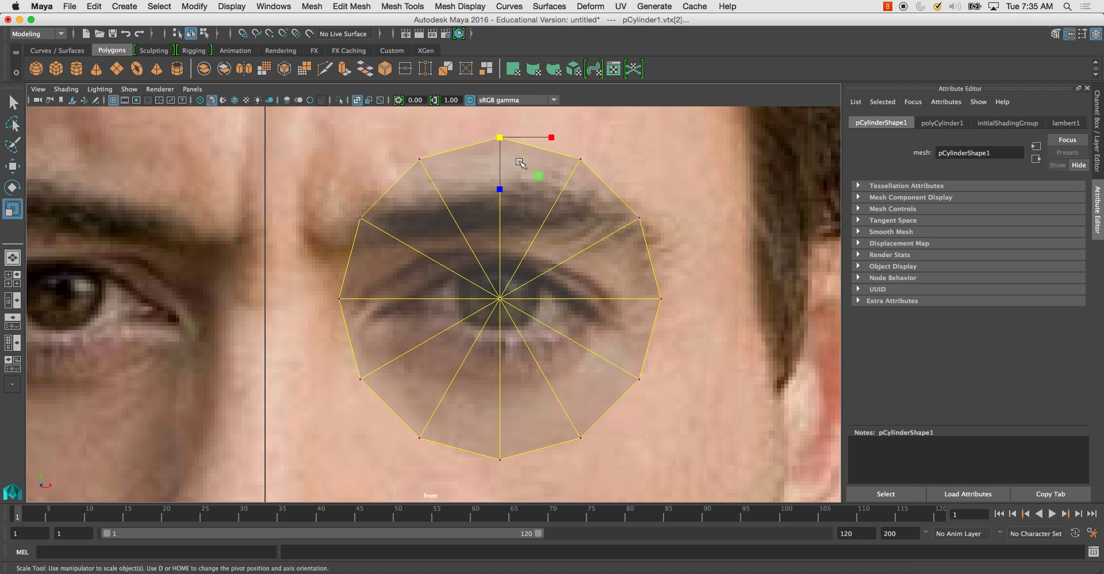
key("w")
left_click_drag(498, 117, 497, 242)
left_click_drag(572, 167, 564, 219)
left_click_drag(581, 255, 541, 263)
left_click(639, 218)
left_click_drag(639, 218, 536, 270)
left_click(540, 263)
Step: Move the cylinder's inner upper vertices and inner corner vertex onto the eyelid line near the nose
left_click(420, 159)
left_click_drag(419, 159, 474, 267)
left_click(361, 219)
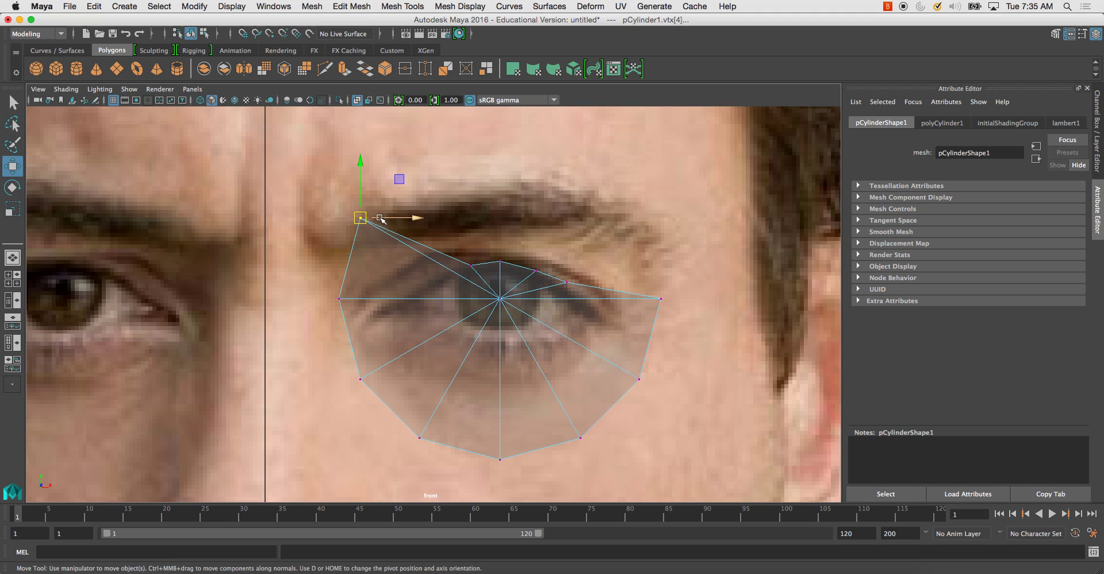
left_click_drag(364, 224, 437, 282)
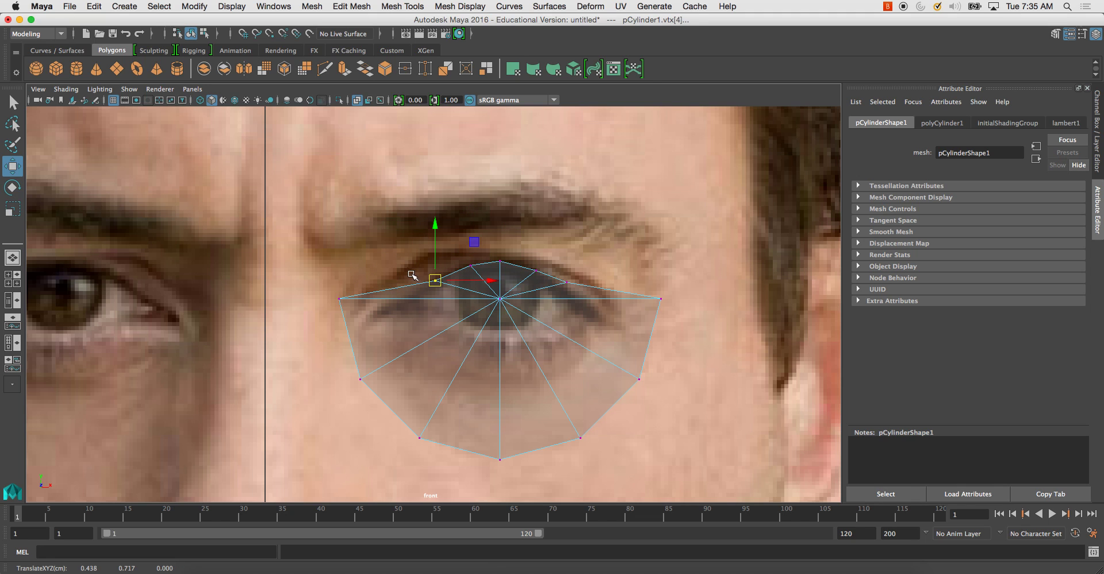
scroll(413, 275, "down", 2)
left_click(354, 282)
left_click_drag(354, 283, 384, 300)
Step: Raise the cylinder's inner and bottom vertices to follow the lower eyelid line
left_click(374, 356)
left_click_drag(374, 356, 419, 301)
left_click(428, 412)
left_click_drag(429, 412, 453, 311)
left_click_drag(466, 385, 489, 321)
left_click(574, 410)
left_click_drag(574, 410, 524, 323)
Step: Fit the outer lower and outer corner vertices to the eye opening and fine-tune the upper eyelid vertices
scroll(525, 324, "up", 1)
left_click_drag(667, 376, 596, 326)
left_click_drag(633, 358, 558, 311)
left_click_drag(632, 259, 592, 299)
left_click_drag(550, 259, 509, 251)
left_click(498, 224)
left_click_drag(502, 209, 501, 191)
Step: Delete the cylinder's cap faces inside the eye outline
scroll(503, 248, "down", 3)
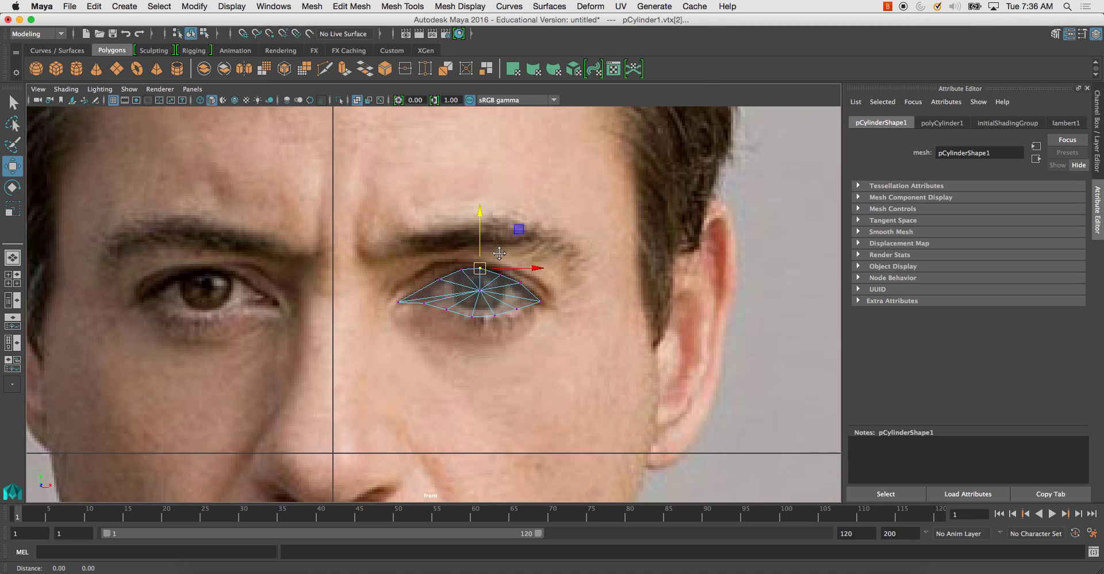
scroll(481, 284, "up", 3)
right_click_drag(477, 279, 479, 293)
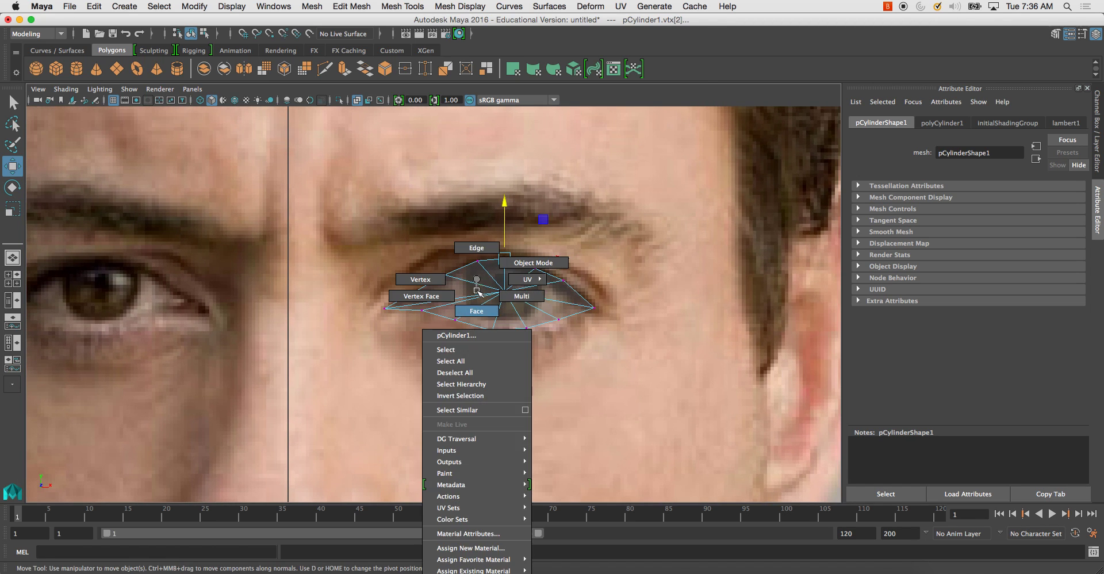
left_click_drag(485, 284, 518, 298)
key("Delete")
Step: In the perspective view, extrude the cylinder's open front edge loop and scale the new ring outward to about 1.84
key("space")
key("space")
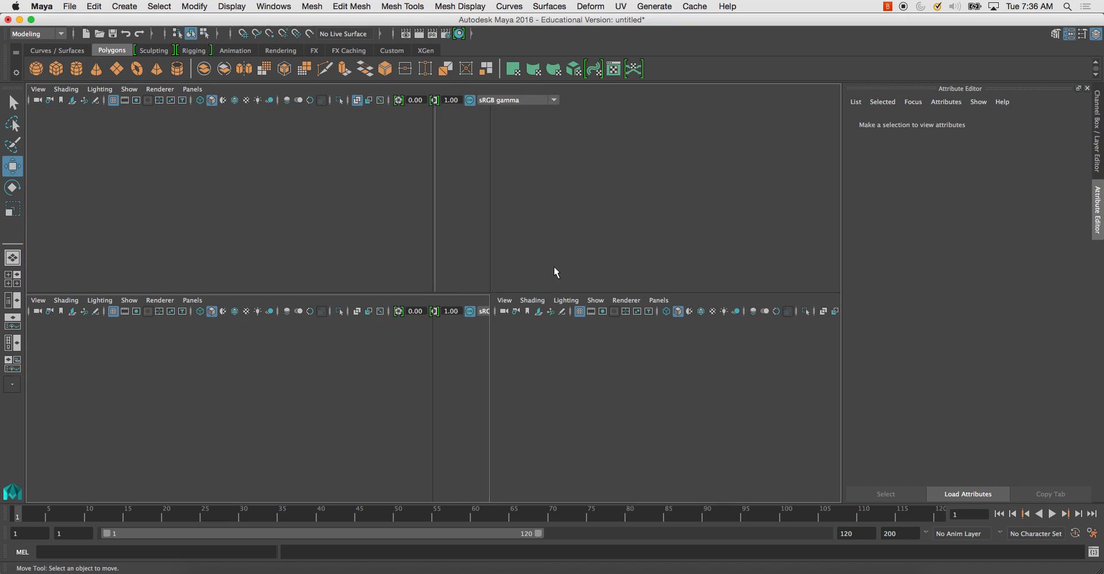
right_click_drag(460, 236, 485, 257, "alt")
right_click(462, 244)
middle_click_drag(463, 221, 493, 217, "alt")
right_click_drag(493, 216, 633, 308, "alt")
double_click(539, 218)
left_click_drag(488, 252, 517, 256, "alt")
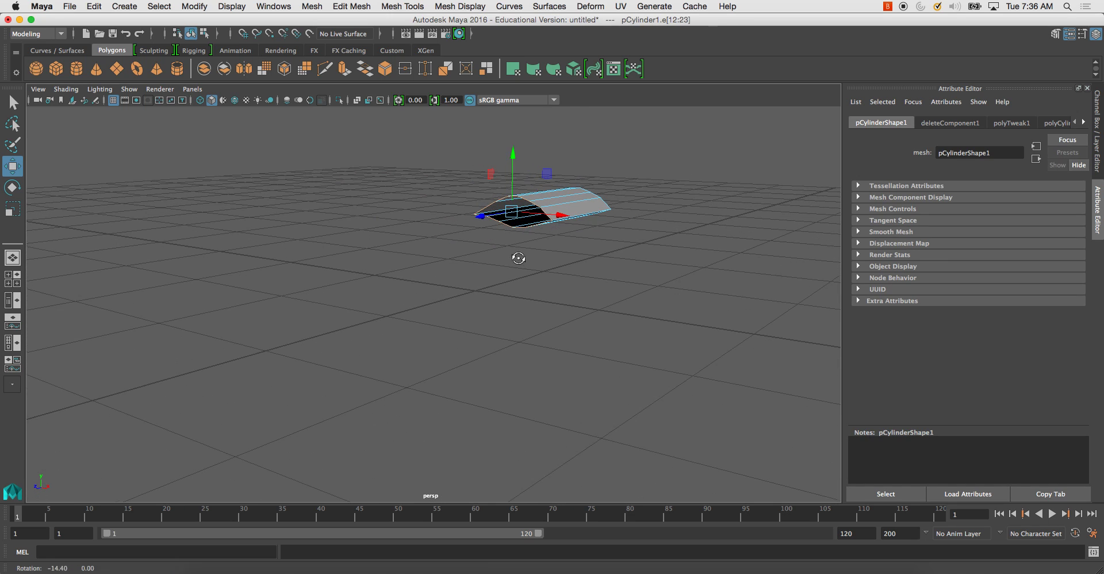
left_click(345, 69)
left_click_drag(512, 212, 535, 213)
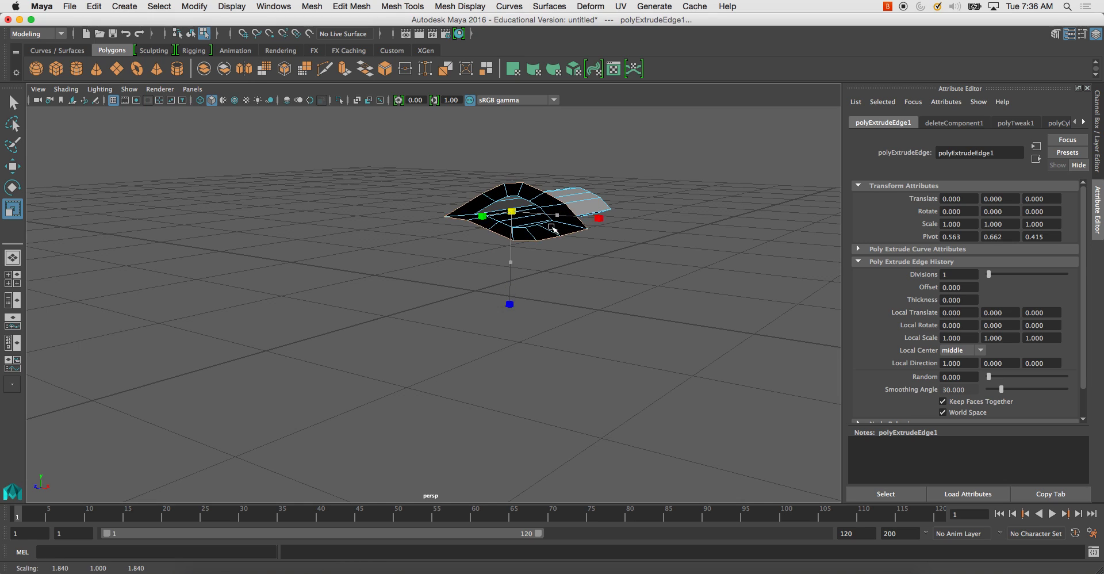
Step: In the front view, move the extruded ring's inner corner vertex and adjacent upper vertex closer to the eye
key("space")
key("space")
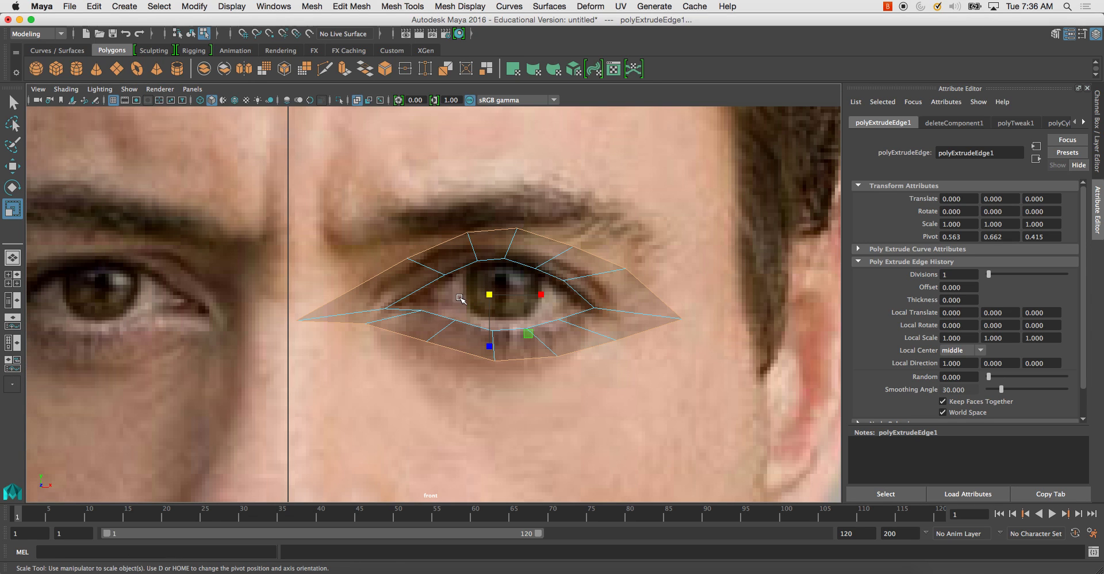
right_click_drag(360, 304, 332, 302)
left_click(296, 320)
key("w")
left_click_drag(297, 320, 364, 306)
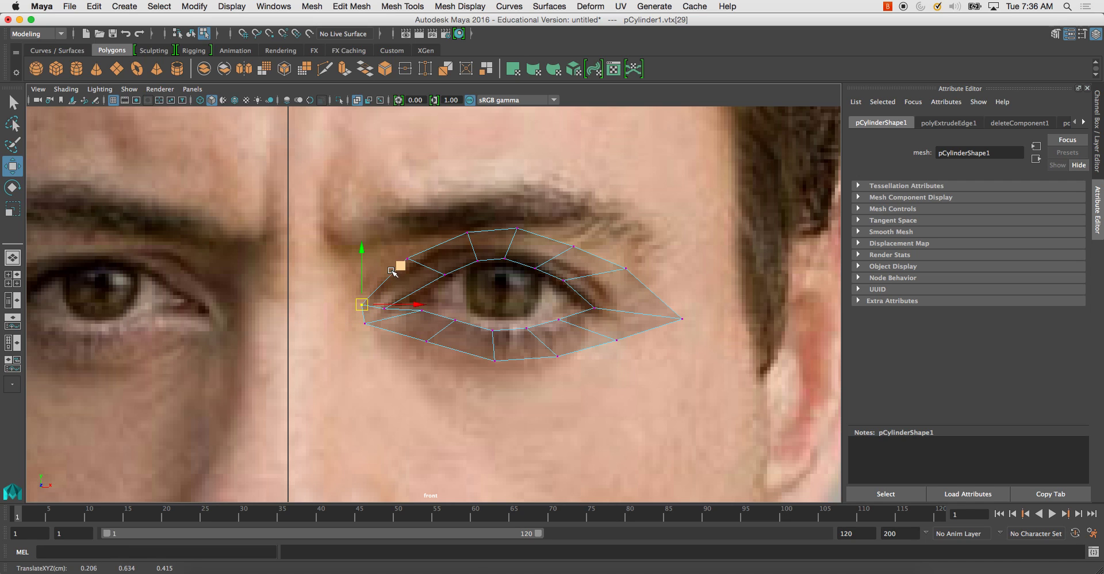
left_click(408, 259)
left_click_drag(409, 259, 413, 265)
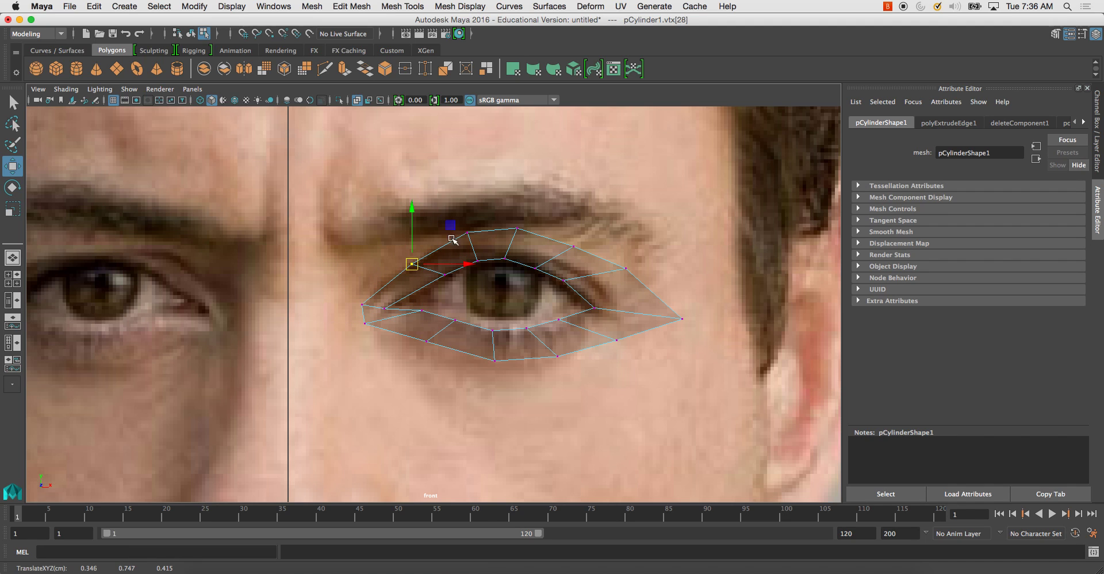
Step: Pull the extruded ring's remaining upper vertices inward so they follow the upper eyelid evenly
left_click(468, 231)
left_click_drag(469, 231, 459, 247)
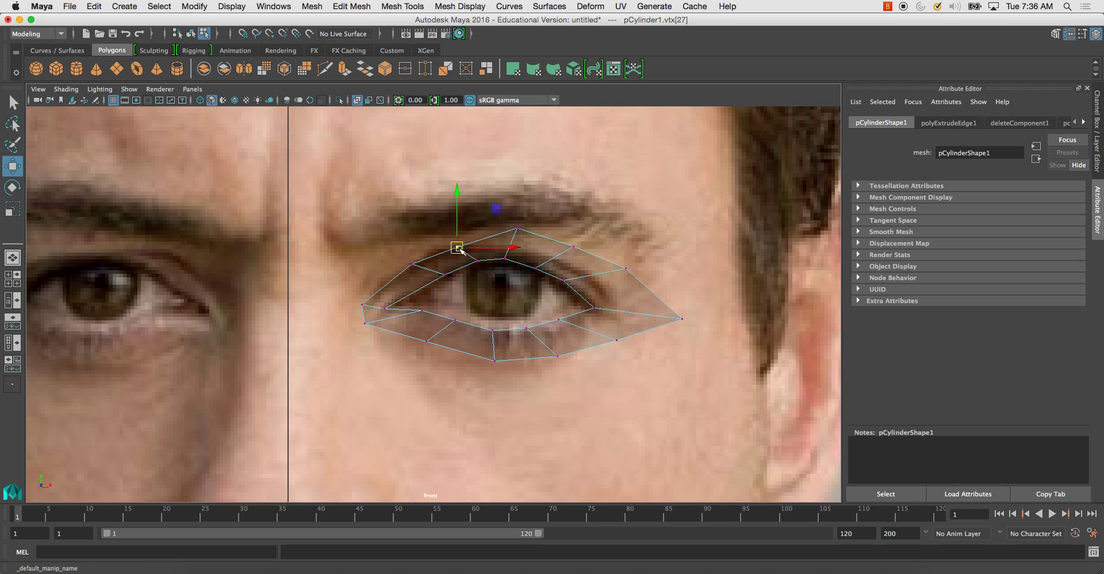
left_click(518, 230)
left_click_drag(518, 230, 563, 261)
left_click(573, 246)
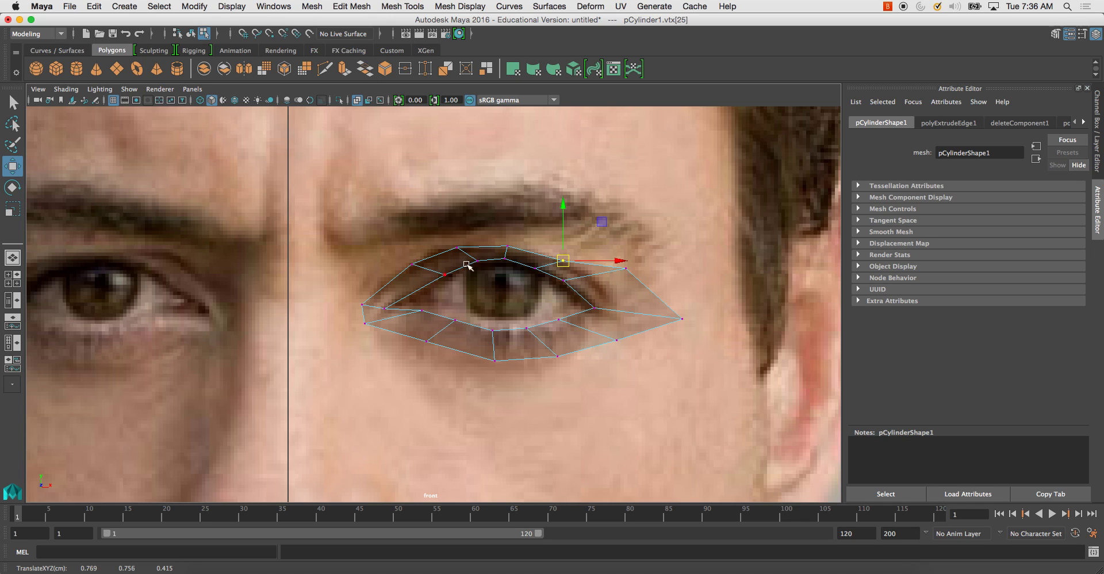
left_click(626, 268)
left_click_drag(626, 268, 597, 281)
Step: Move the extruded ring's outer corner vertex and the outer and bottom lower vertices closer to the eye outline
left_click(682, 318)
left_click_drag(682, 319, 488, 358)
left_click(607, 338)
left_click(611, 336)
left_click(557, 356)
left_click(495, 360)
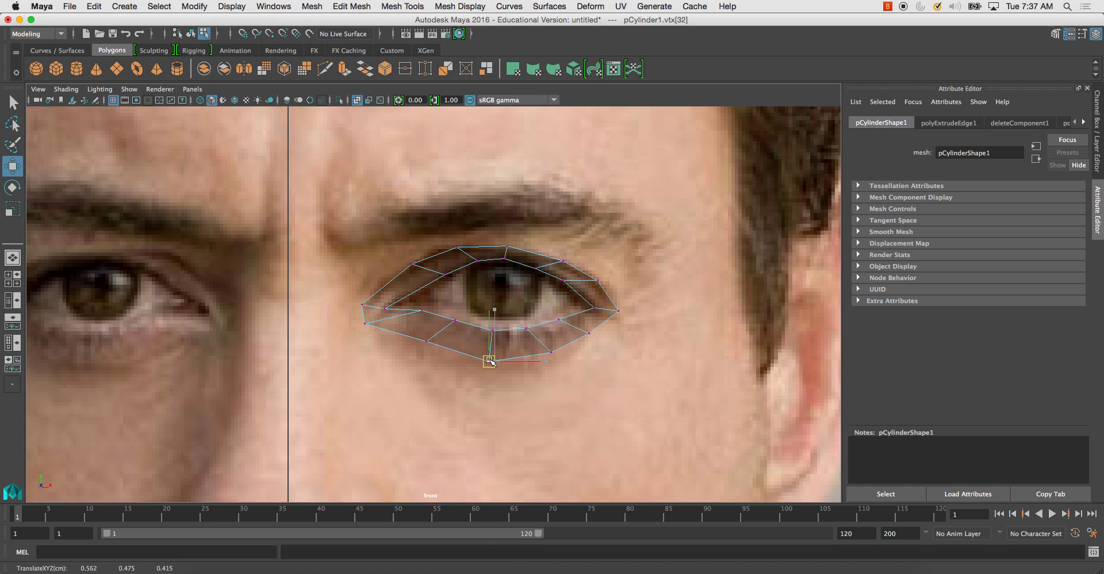
Step: Reposition the extruded ring's inner lower vertices, inner corner and adjacent upper vertex to round the loop near the nose
left_click(426, 342)
left_click_drag(426, 351, 426, 354)
left_click_drag(358, 315, 386, 335)
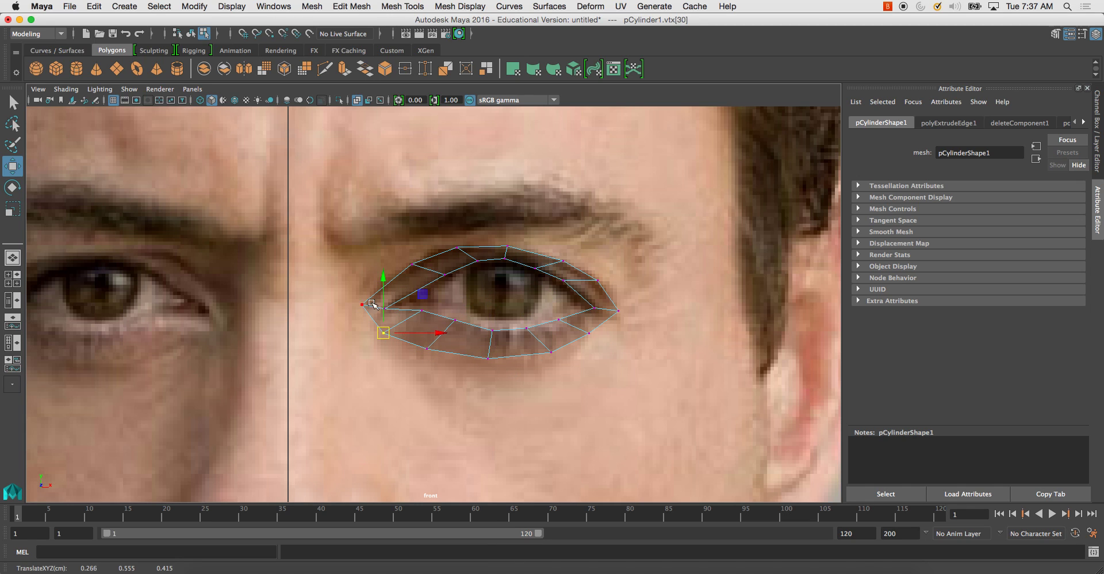
left_click_drag(353, 296, 364, 312)
left_click_drag(400, 249, 404, 271)
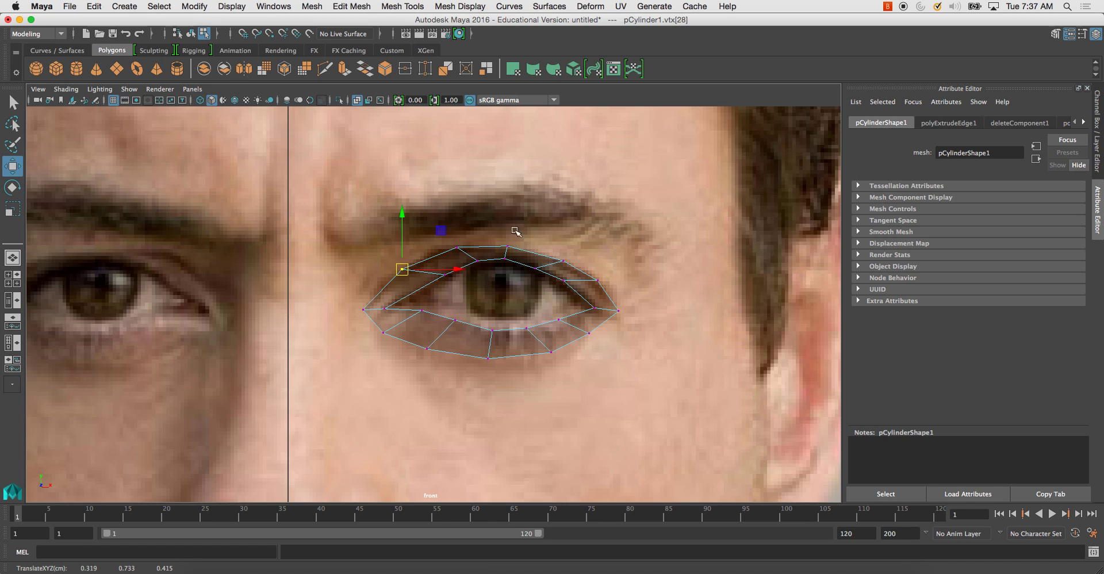
Step: Return the eye mesh to object selection and reverse its normals
right_click_drag(500, 255, 495, 257)
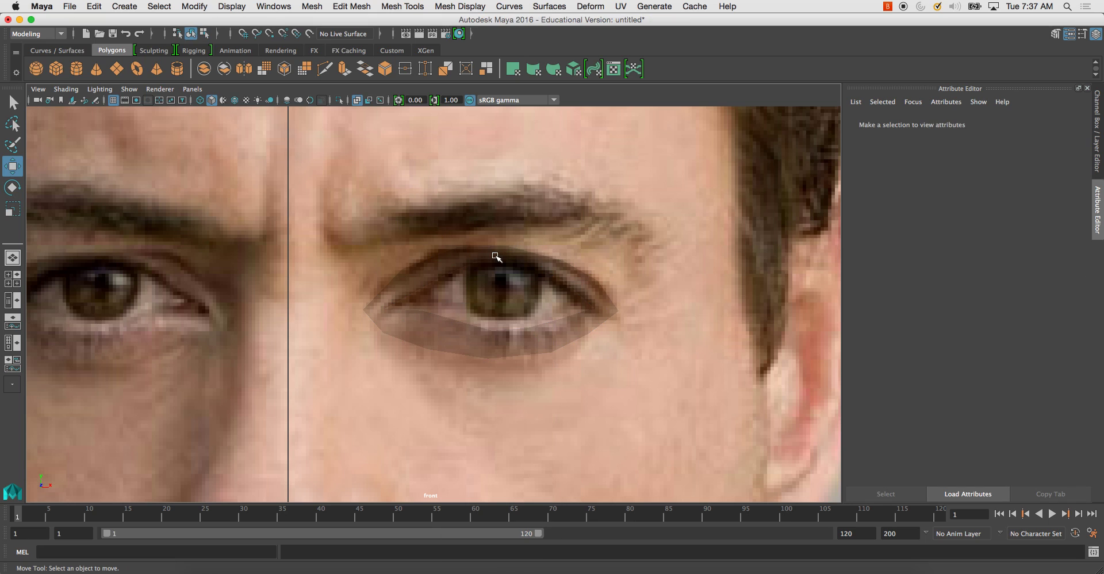
key("space")
left_click(674, 149)
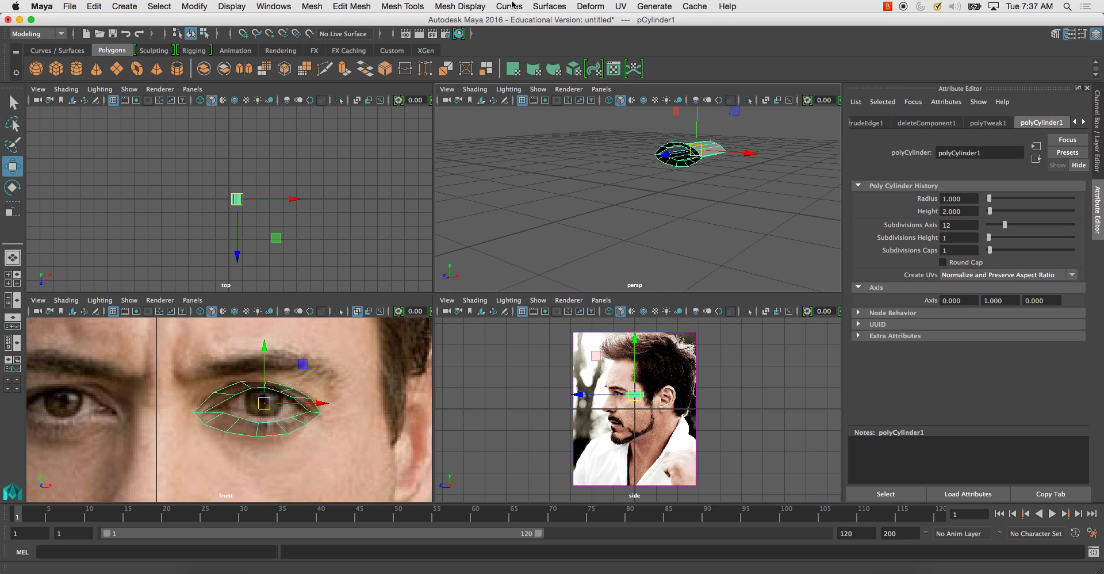
left_click(475, 6)
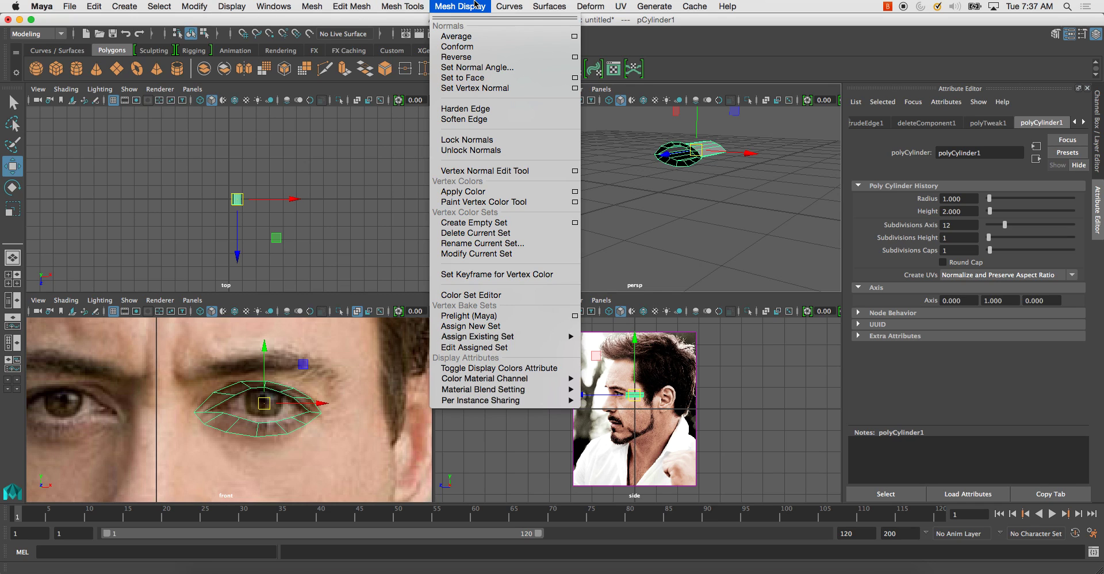
left_click(460, 57)
left_click(625, 156)
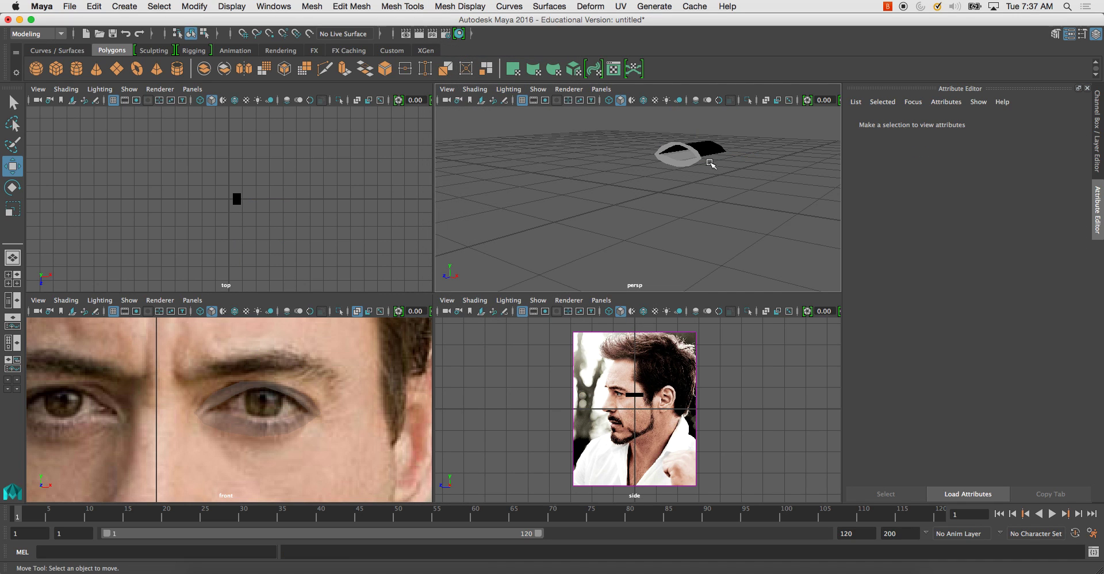
left_click(679, 160)
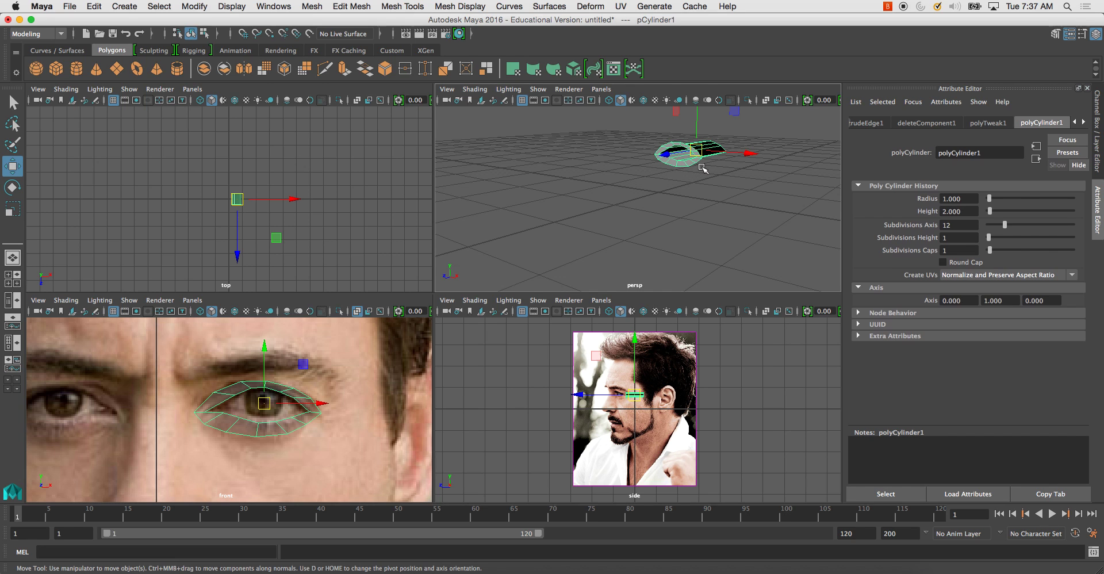
Step: Select the tube's rear edge loop and move it forward so the eye mesh becomes much shallower
right_click_drag(665, 153, 667, 181)
left_click_drag(682, 174, 648, 158, "alt")
right_click_drag(681, 163, 681, 136)
double_click(698, 166)
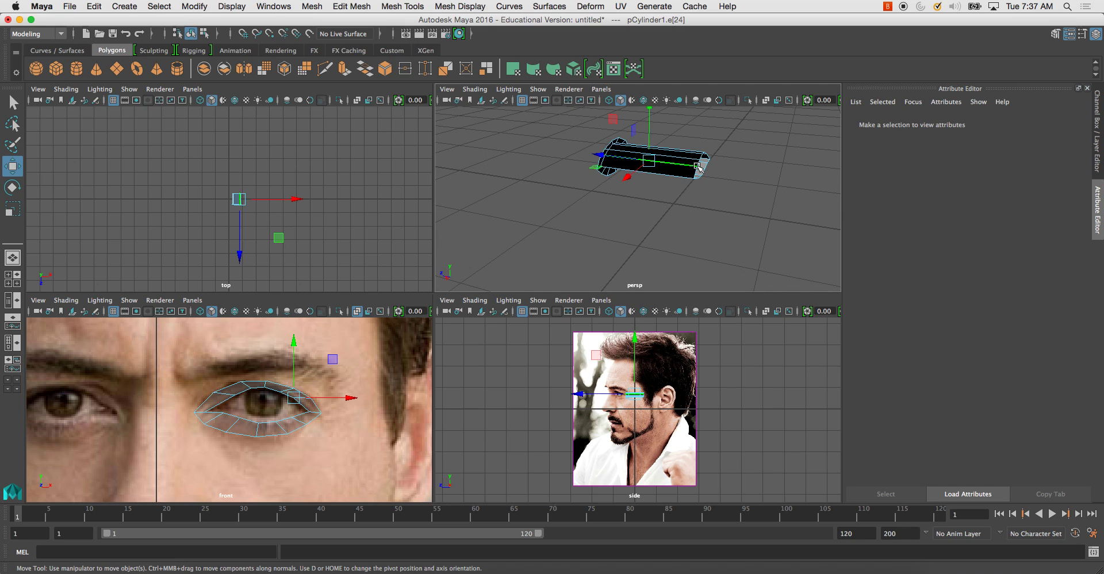
left_click_drag(666, 161, 632, 197)
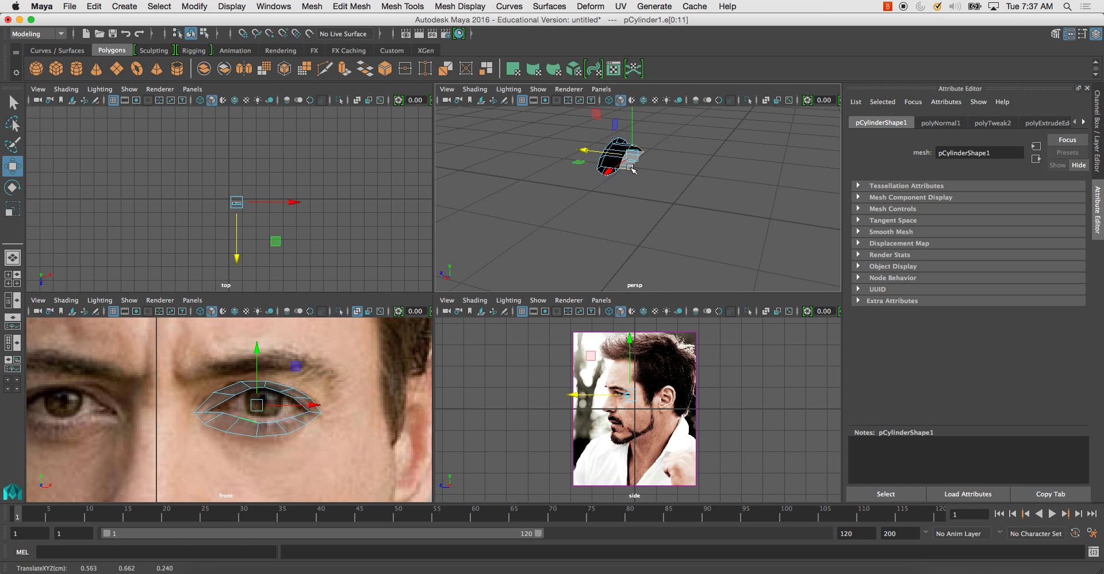
Step: In the side view, move the whole eye mesh forward onto the eye in the profile photo
key("space")
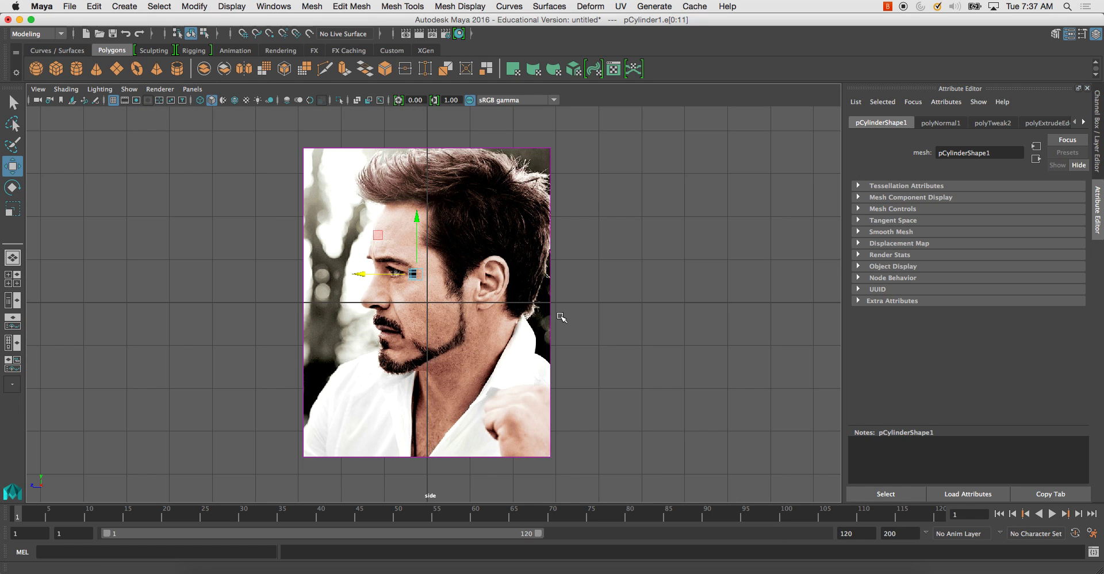
scroll(394, 272, "up", 3)
scroll(393, 272, "up", 3)
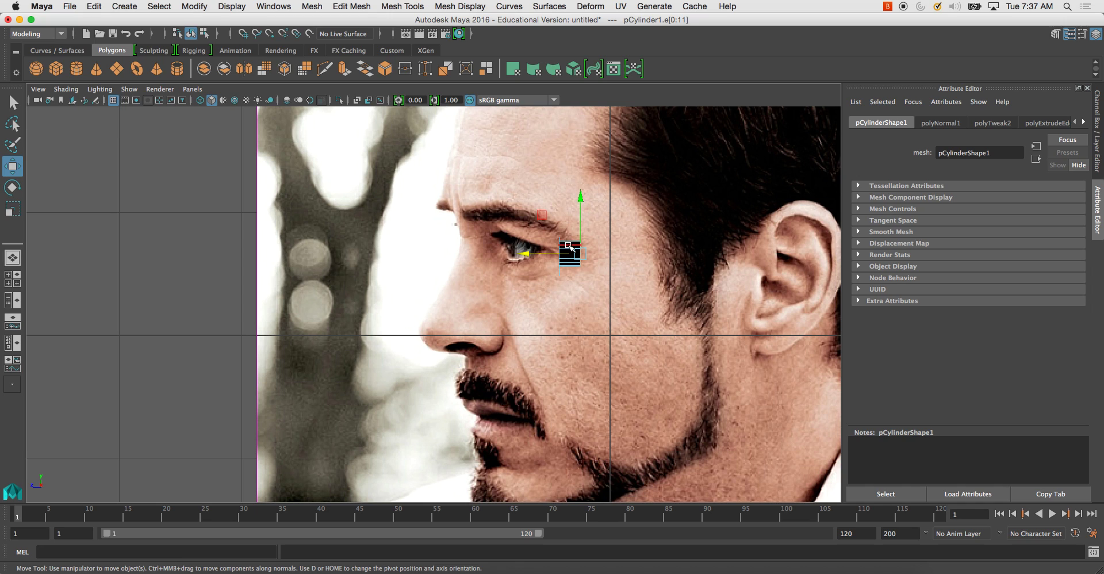
right_click_drag(569, 249, 586, 227)
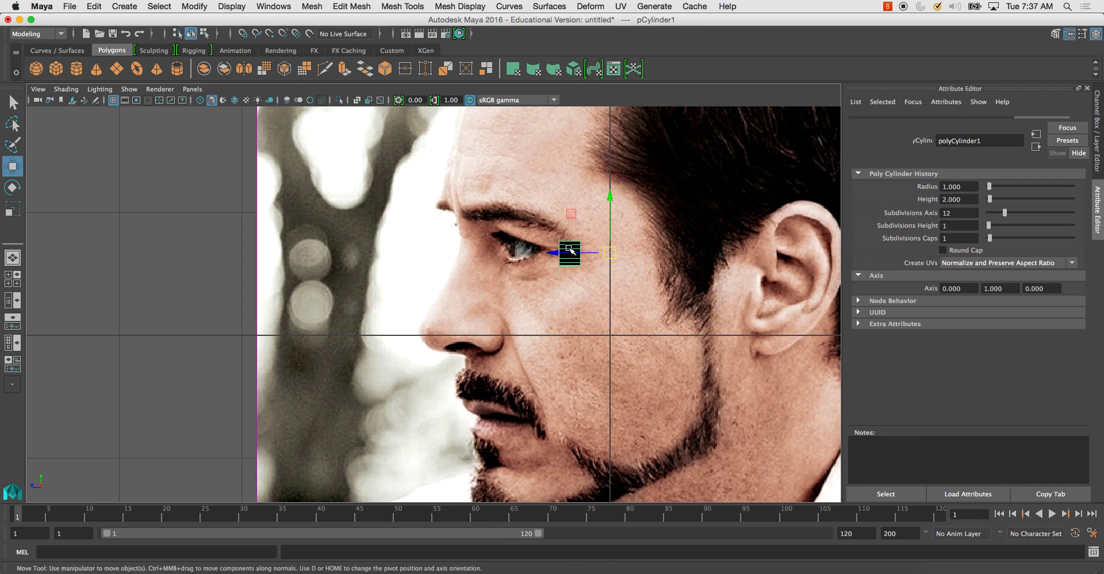
left_click_drag(552, 254, 506, 252)
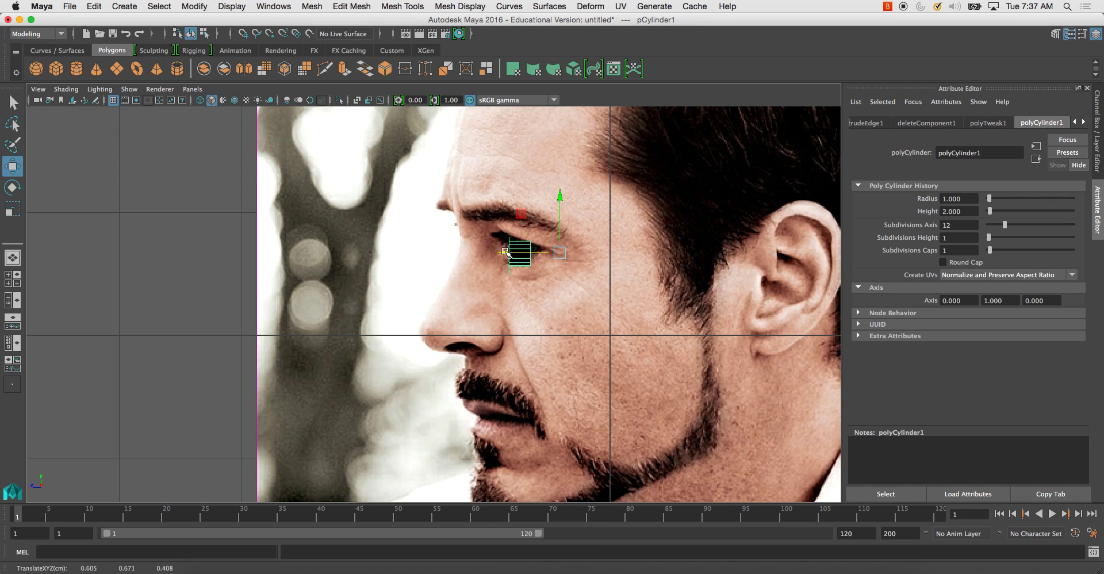
Step: Turn on X-Ray shading in the side view
left_click(369, 100)
left_click(67, 89)
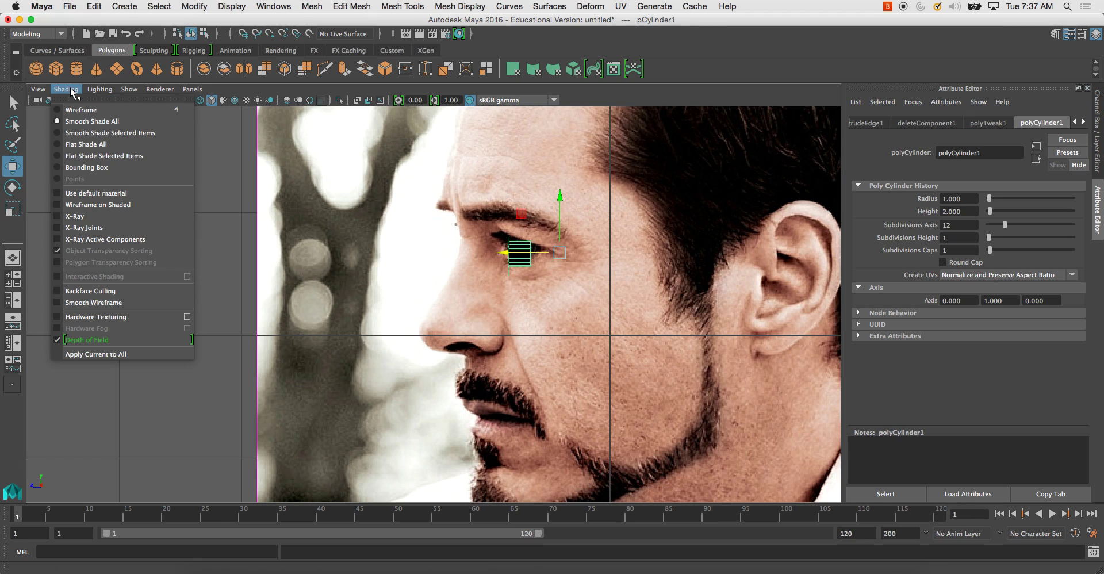
left_click(75, 217)
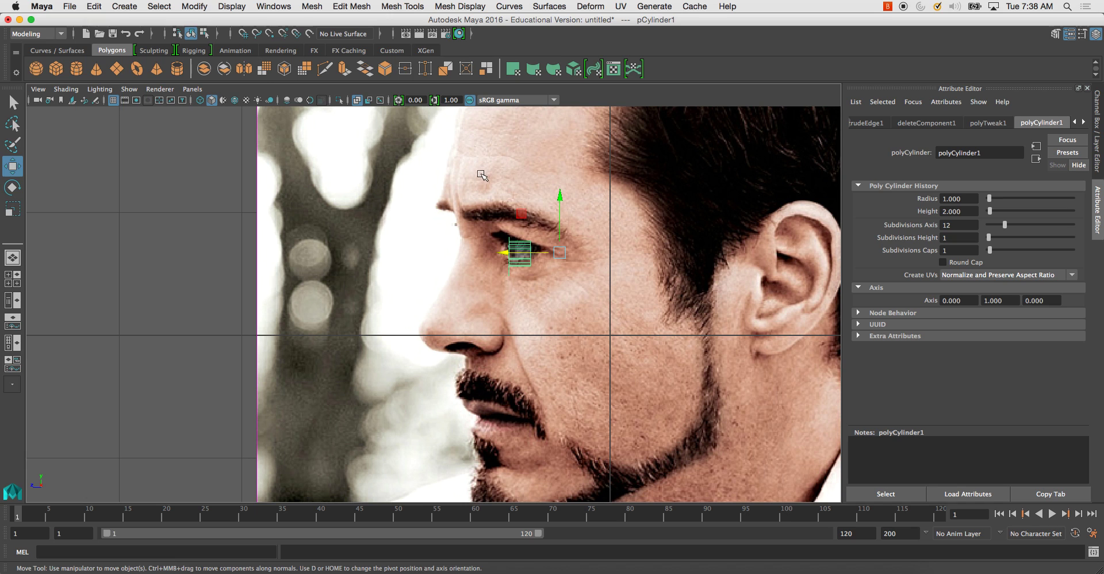
Step: Examine the eye mesh's shape and face normals in the perspective view
scroll(480, 177, "down", 3)
key("space")
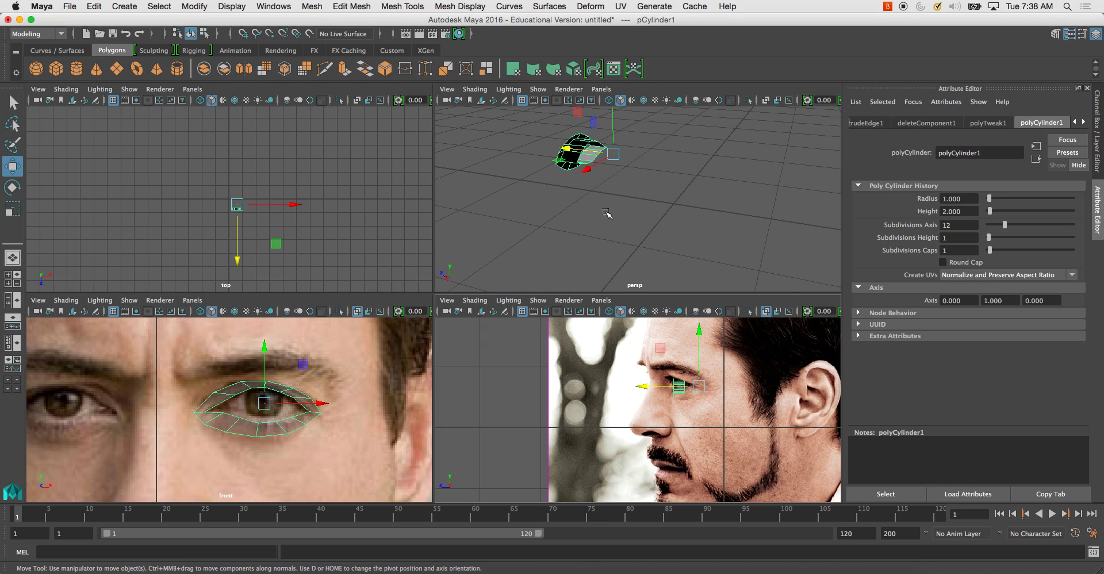
key("space")
left_click_drag(512, 210, 543, 198, "alt")
middle_click_drag(542, 199, 562, 198, "alt")
scroll(535, 237, "up", 3)
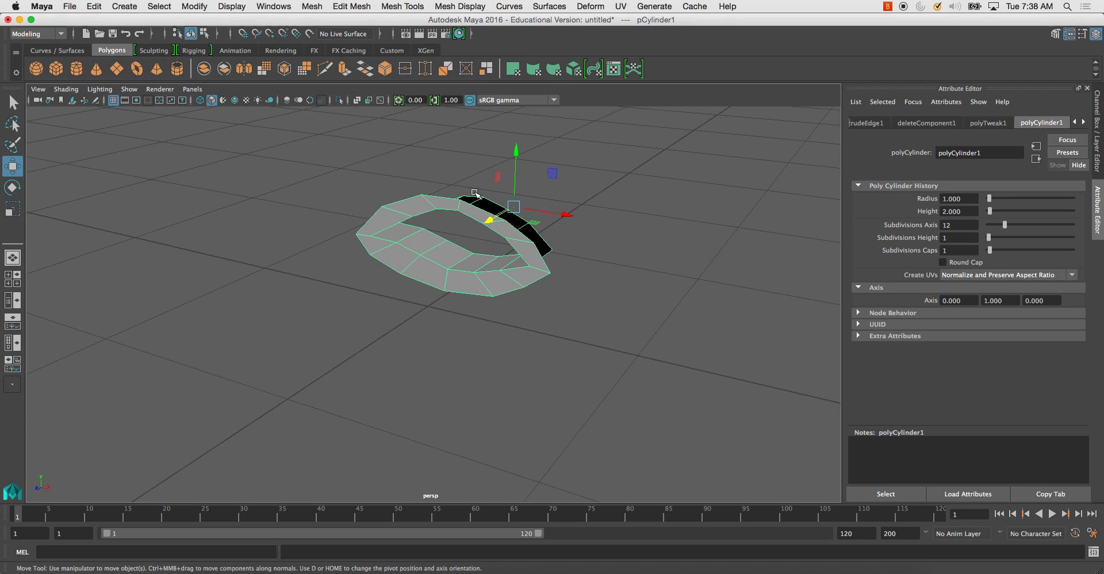
left_click_drag(471, 194, 468, 249, "alt")
right_click_drag(468, 249, 467, 267, "alt")
middle_click_drag(452, 208, 470, 248, "alt")
left_click(460, 6)
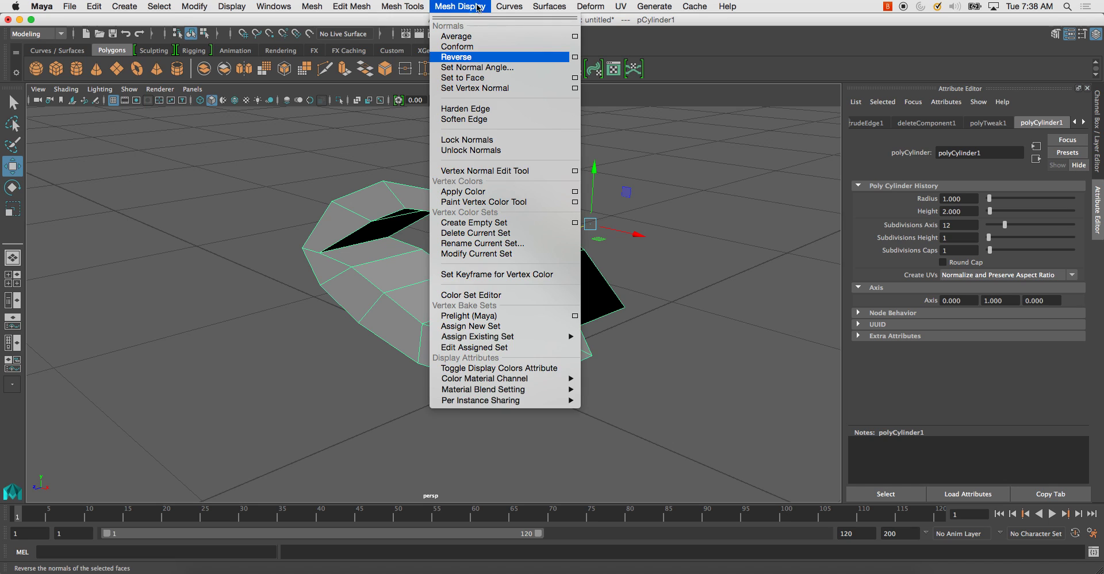
left_click(469, 6)
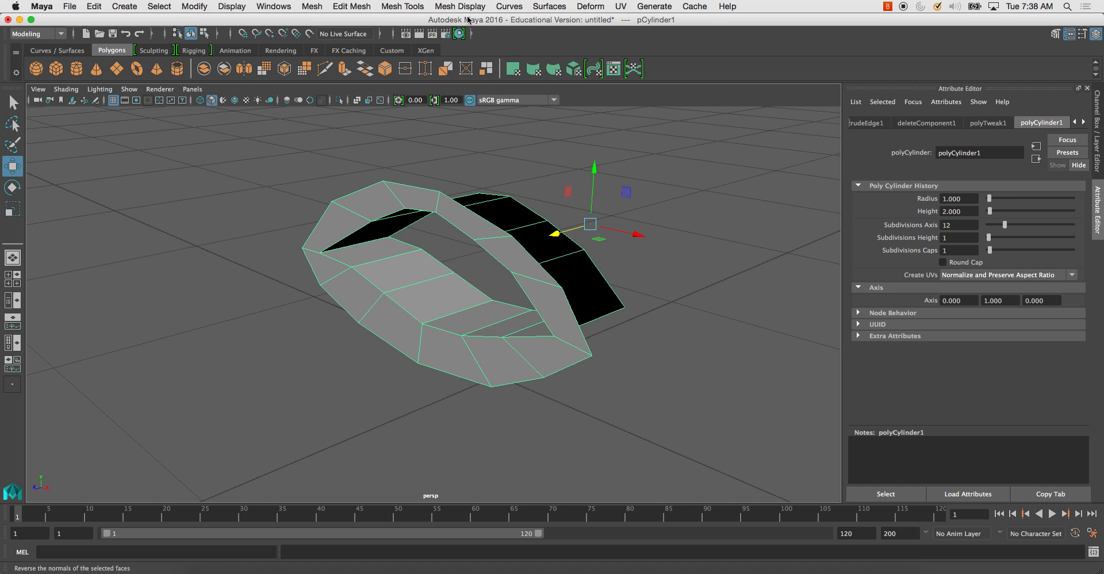
right_click_drag(449, 246, 452, 295, "alt")
left_click_drag(451, 295, 427, 286, "alt")
key("space")
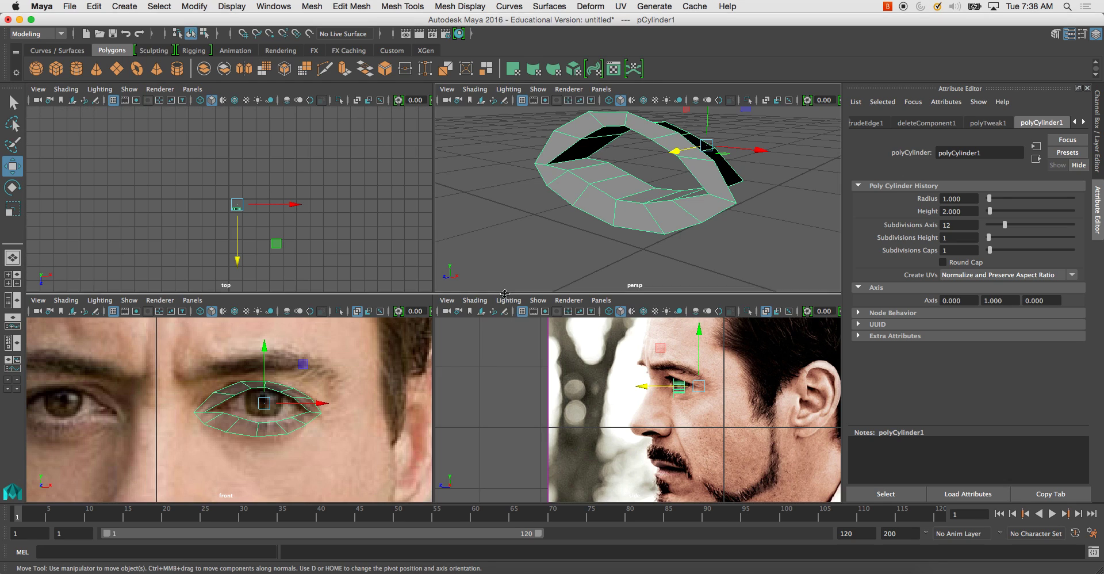
key("space")
key("space")
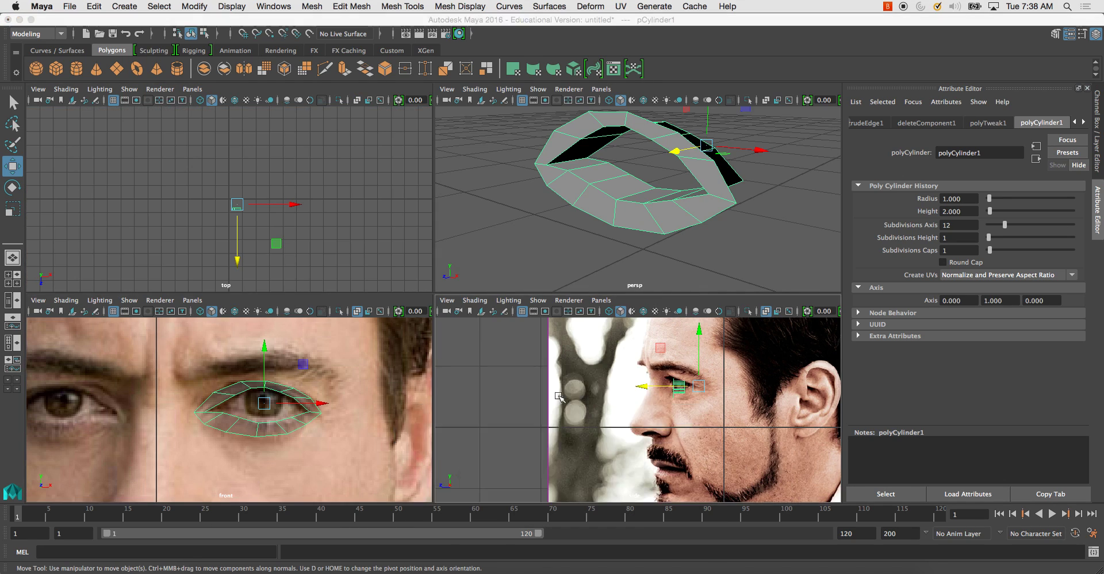
Step: Switch the eye mesh to vertex selection, select the outer ring's outer corner vertex and turn on Soft Select
key("space")
right_click_drag(492, 359, 584, 389, "alt")
middle_click_drag(479, 323, 454, 363, "alt")
right_click_drag(454, 362, 531, 345, "alt")
middle_click_drag(518, 325, 448, 378, "alt")
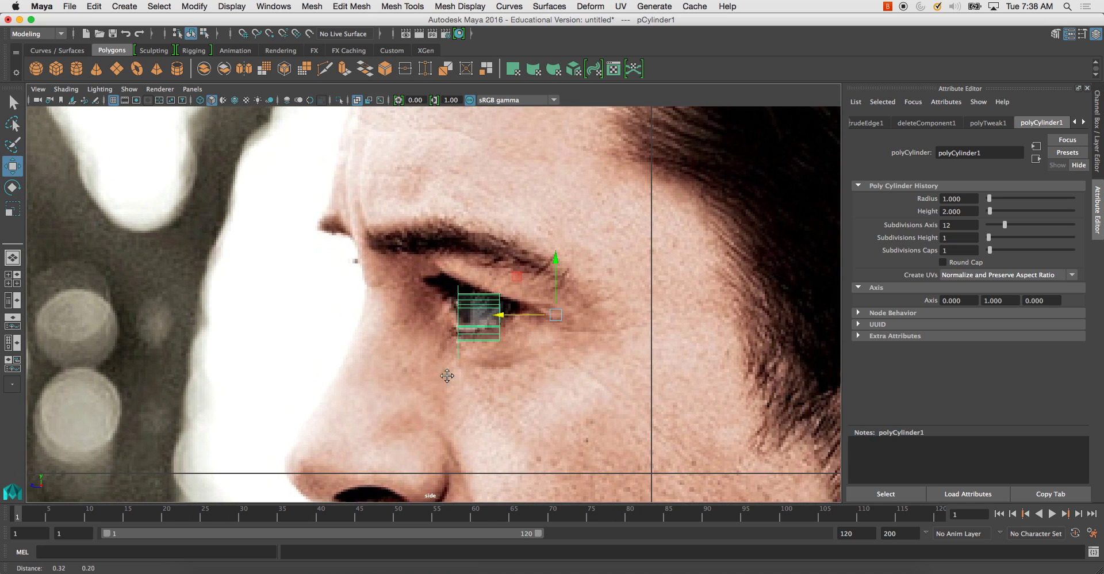
right_click_drag(448, 377, 511, 347, "alt")
right_click_drag(488, 314, 472, 315)
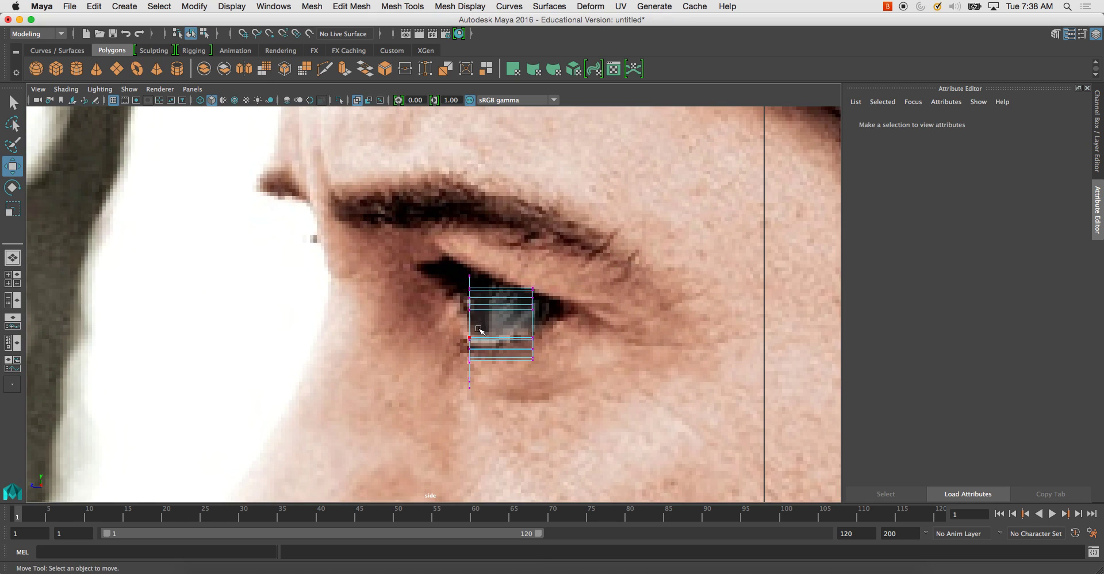
key("space")
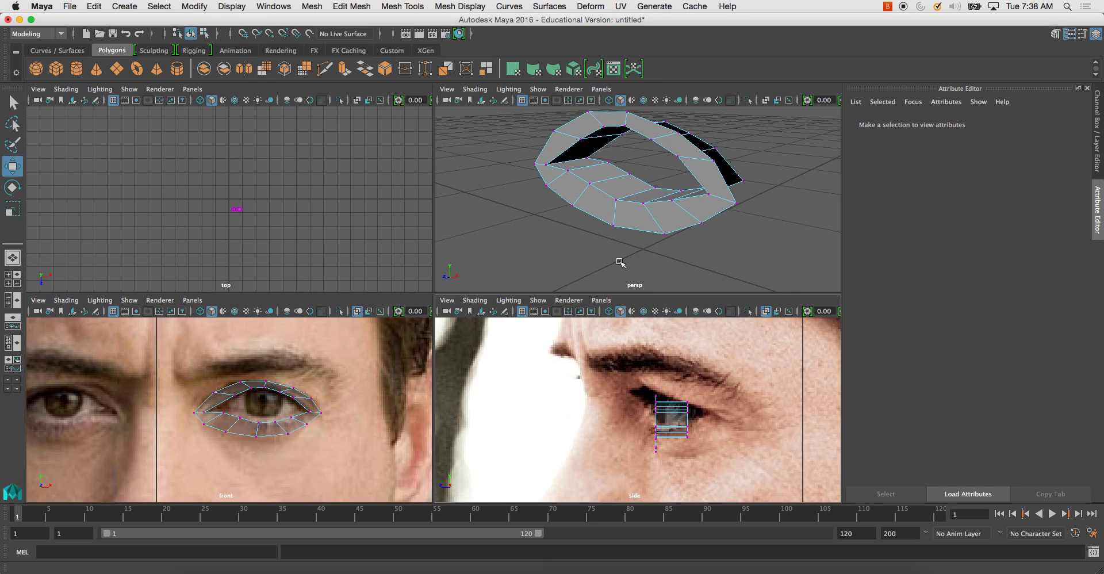
left_click(730, 199)
key("b")
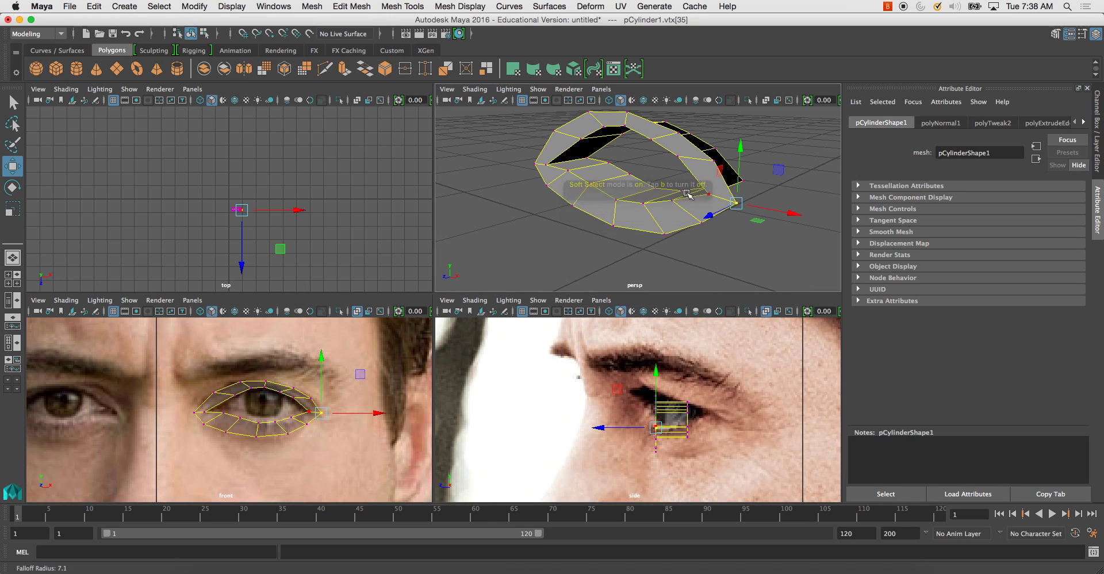
Step: Reduce the soft selection falloff and move the outer corner vertex backward to curve the mesh around the eye
left_click_drag(720, 184, 624, 179)
left_click_drag(736, 169, 507, 163)
left_click_drag(687, 165, 766, 183)
mouse_move(679, 219)
left_mouse_down()
mouse_move(624, 225)
mouse_move(693, 219)
mouse_move(606, 226)
mouse_move(677, 221)
left_mouse_up()
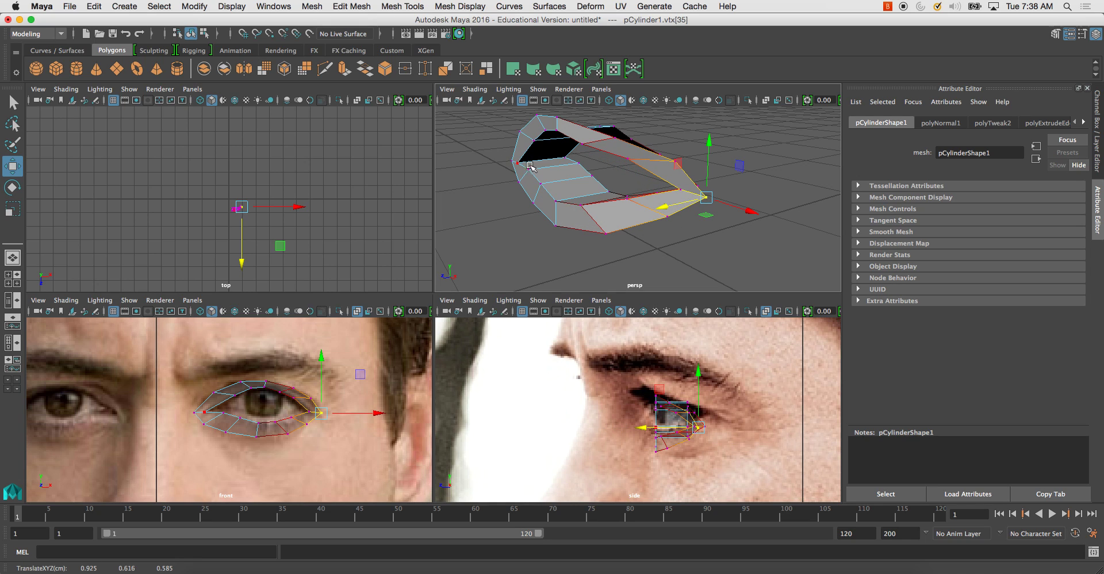
Step: Pull the middle of the lower eyelid slightly forward with soft selection to round the eye mesh in depth
left_click(554, 190)
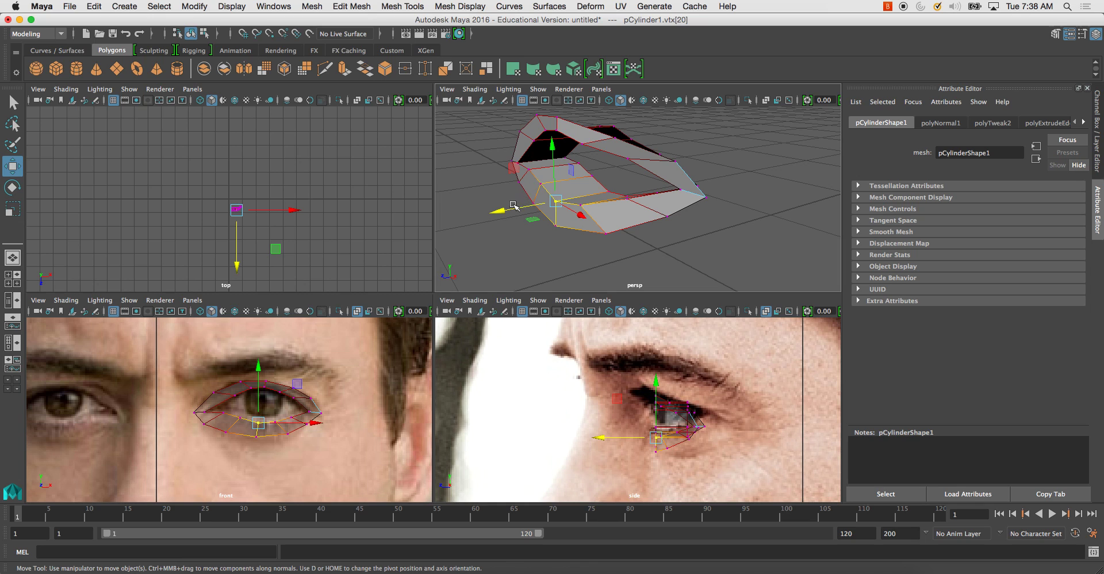
left_click_drag(566, 180, 598, 178, "alt")
left_click(574, 233)
left_click(685, 200)
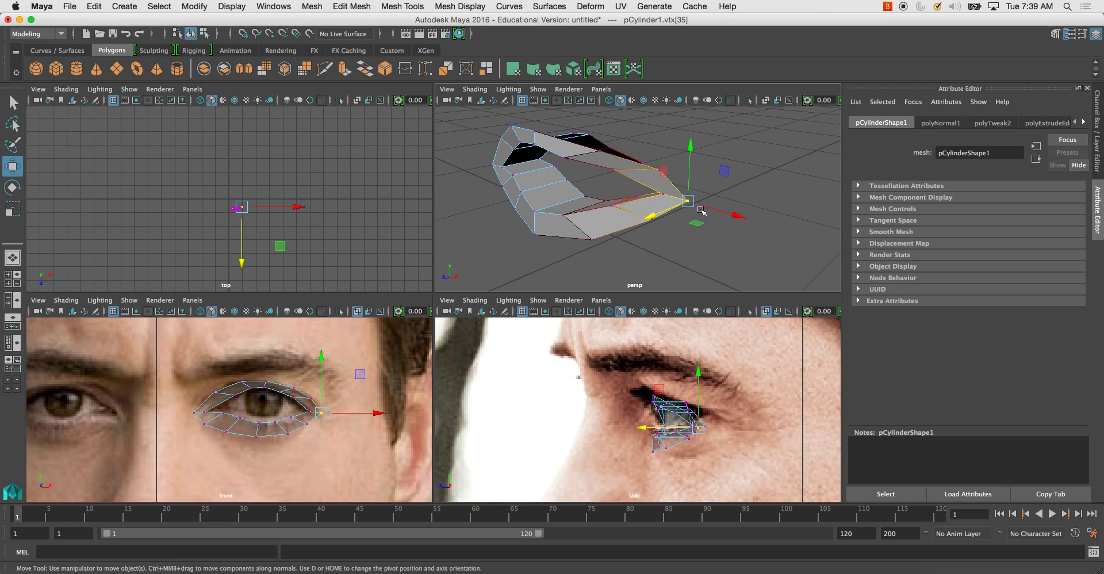
left_click_drag(543, 214, 646, 198, "alt")
left_click(567, 193)
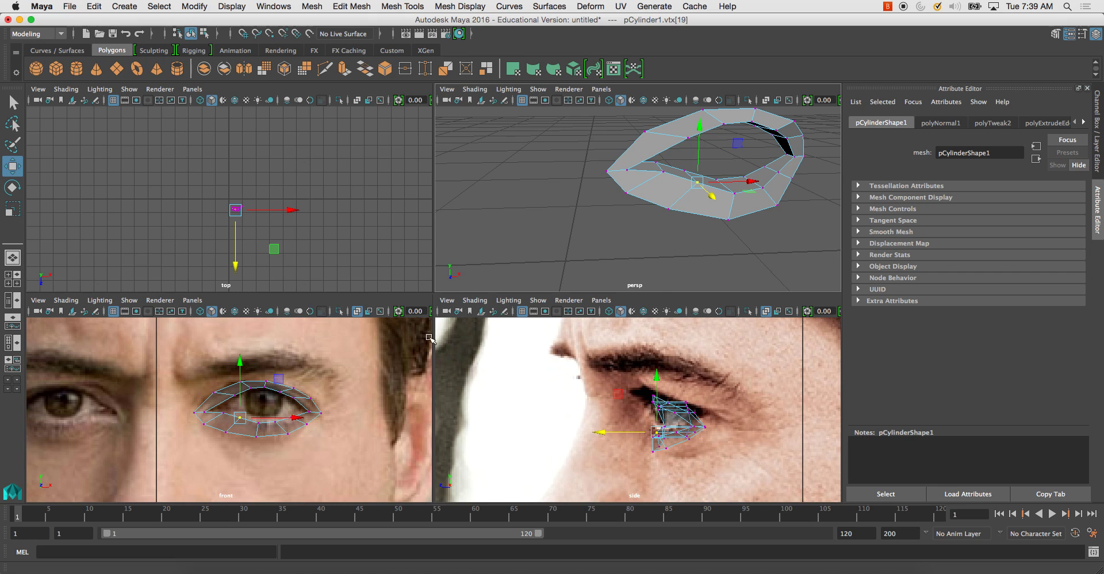
Step: In the front view, extrude the outer border edge loop of the eye mesh and scale it outward into another ring
key("space")
scroll(407, 309, "down", 1)
middle_click_drag(407, 308, 412, 330, "alt")
right_click_drag(412, 329, 506, 373, "alt")
right_click(448, 310)
right_click_drag(422, 301, 422, 281)
double_click(421, 285)
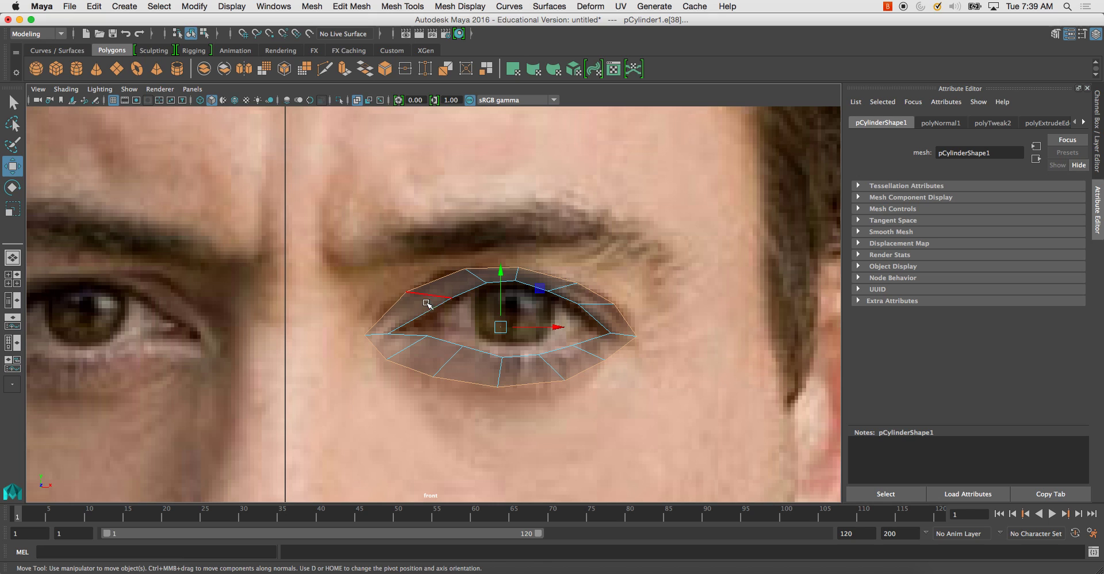
left_click(344, 69)
key("r")
left_click_drag(501, 328, 522, 308)
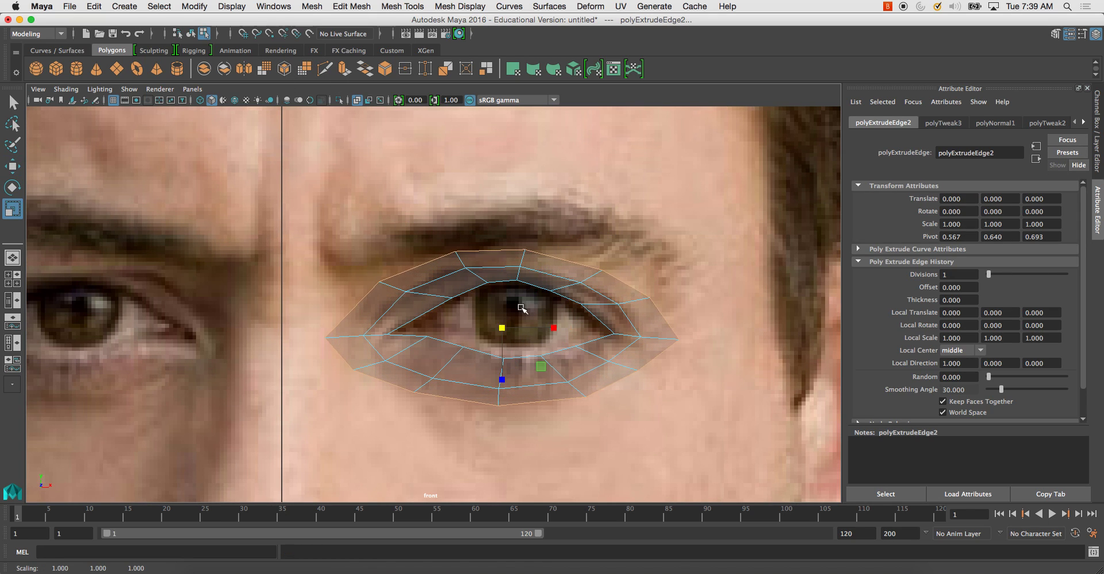
Step: Reposition the new ring's upper middle, upper outer and outer corner vertices outward around the eye socket
scroll(521, 308, "down", 1)
right_click_drag(455, 263, 423, 257)
left_click_drag(436, 236, 526, 251)
key("w")
left_click(594, 271)
left_click_drag(597, 273, 605, 256)
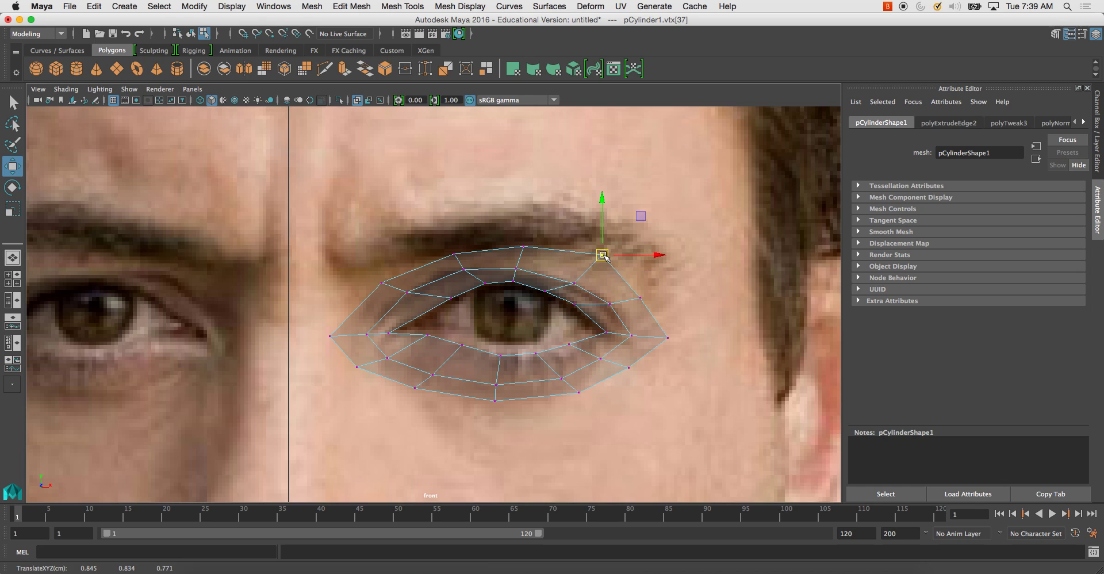
left_click(641, 298)
left_click_drag(641, 299, 653, 286)
left_click(669, 341)
left_click_drag(668, 341, 677, 332)
Step: Move the new ring's lower vertices down and outward to widen the loop below the eye
left_click(628, 368)
left_click_drag(631, 370, 587, 411)
left_click(579, 394)
left_click(495, 401)
left_click_drag(495, 401, 490, 415)
left_click_drag(425, 397, 425, 396)
left_click_drag(415, 387, 407, 406)
Step: Raise the new ring's upper inner vertex slightly and move its inner corner vertex toward the eye
left_click(382, 282)
left_click_drag(382, 283, 378, 277)
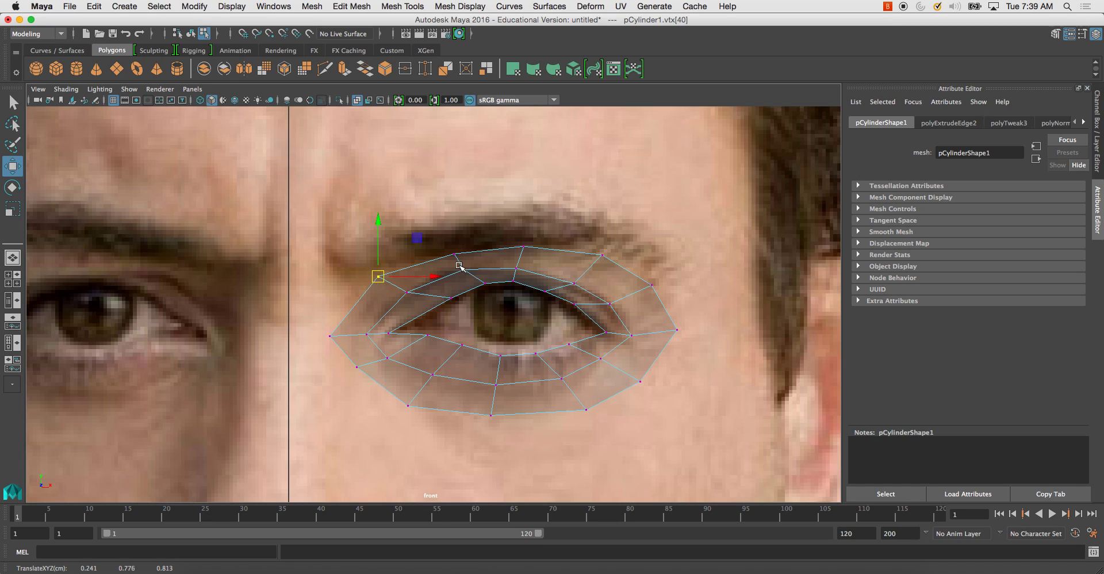
left_click(331, 334)
left_click_drag(340, 333, 344, 332)
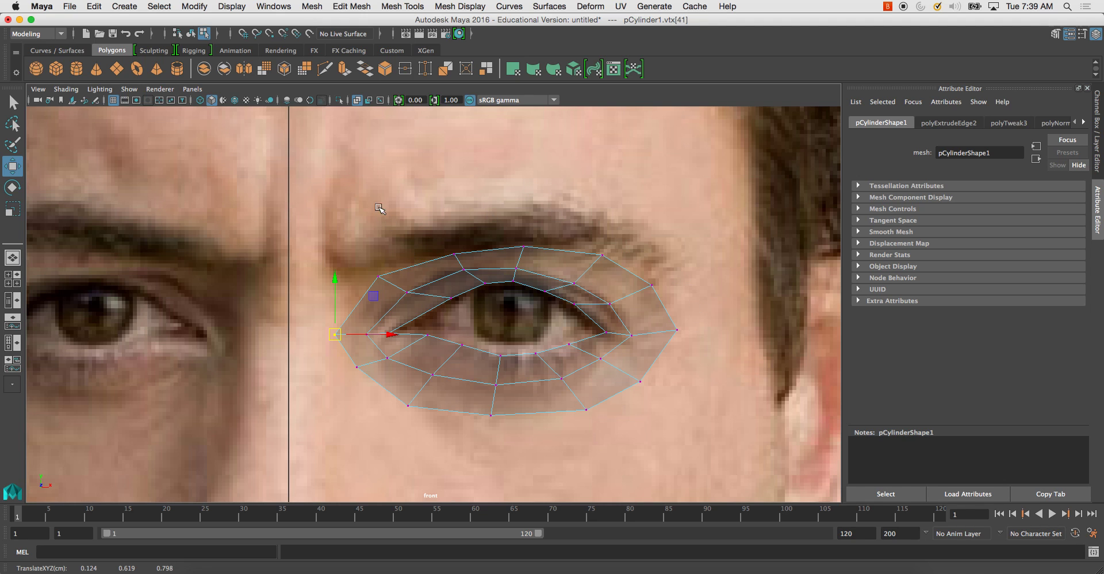
Step: Examine the eye's edge loops against the whole face in the front reference photo
middle_click_drag(440, 312, 529, 281, "alt")
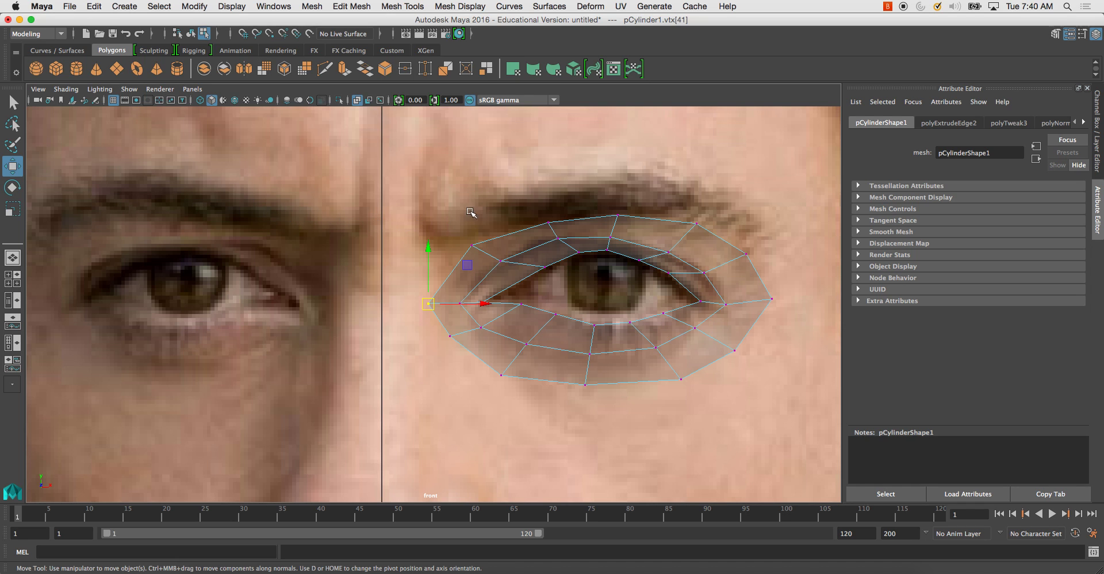
middle_click_drag(701, 219, 640, 202, "alt")
scroll(518, 226, "down", 2)
middle_click_drag(517, 379, 500, 330, "alt")
scroll(500, 330, "down", 10)
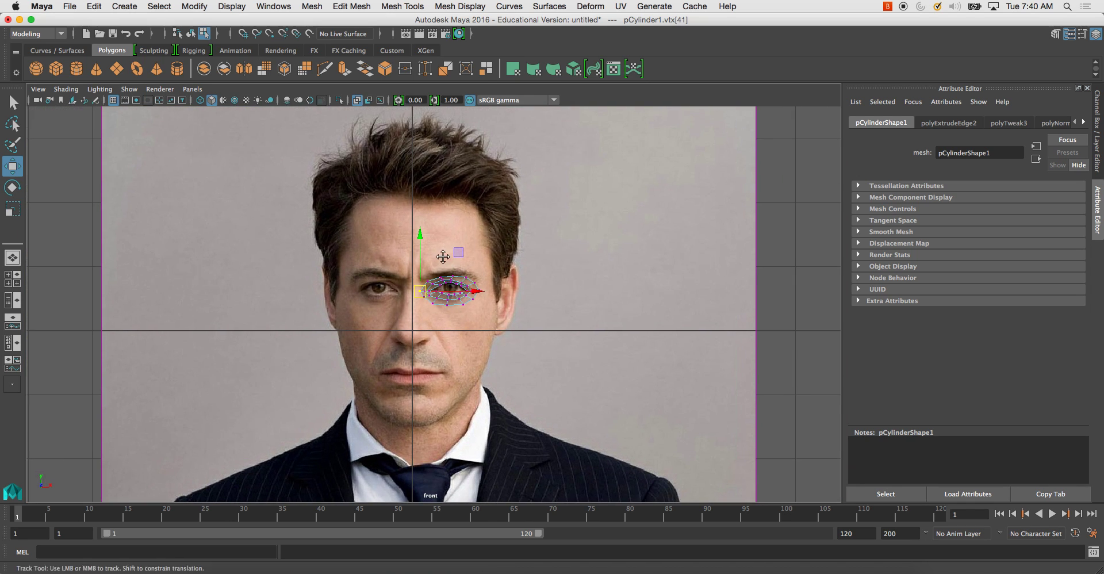
middle_click_drag(615, 434, 624, 410, "alt")
scroll(624, 410, "up", 4)
scroll(435, 303, "up", 2)
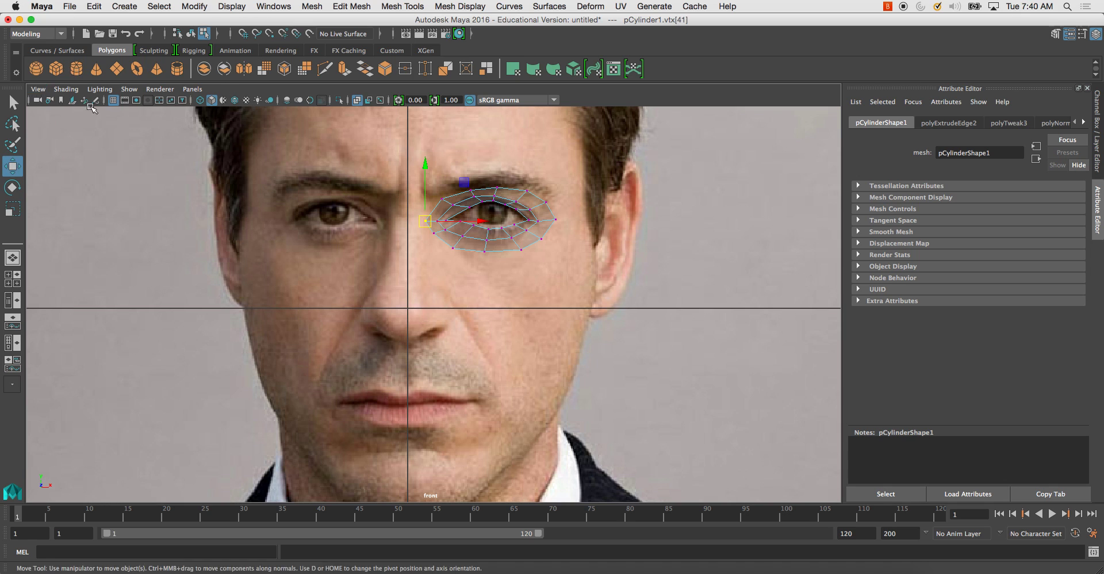
Step: Create a polygon sphere for the eyeball and set its X rotation to 90 so its pole faces forward
left_click(36, 68)
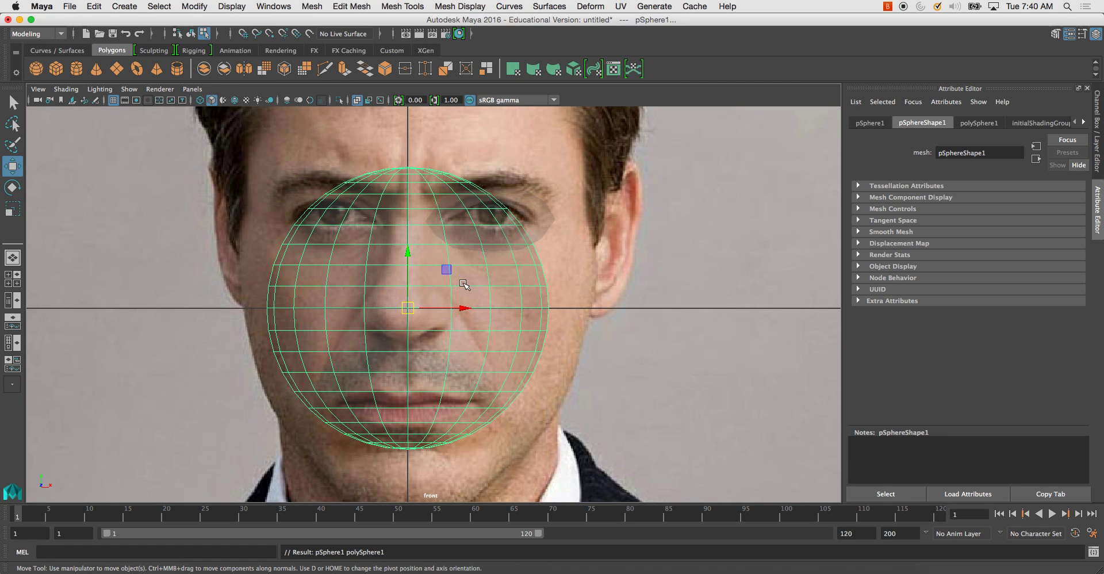
key("e")
left_click_drag(408, 273, 411, 356)
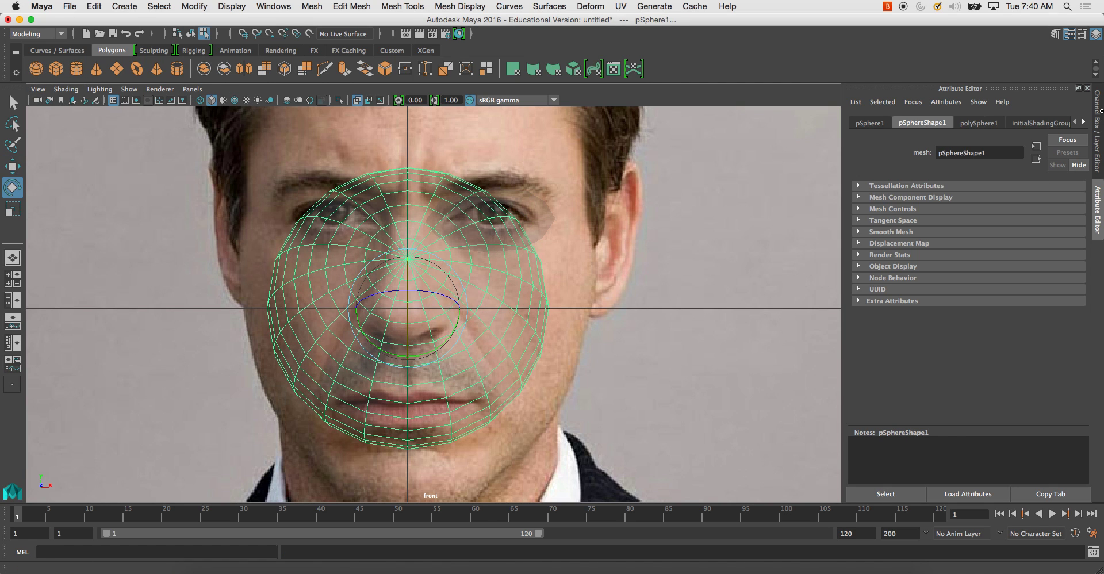
left_click(1094, 126)
double_click(1065, 161)
type("90")
key("Return")
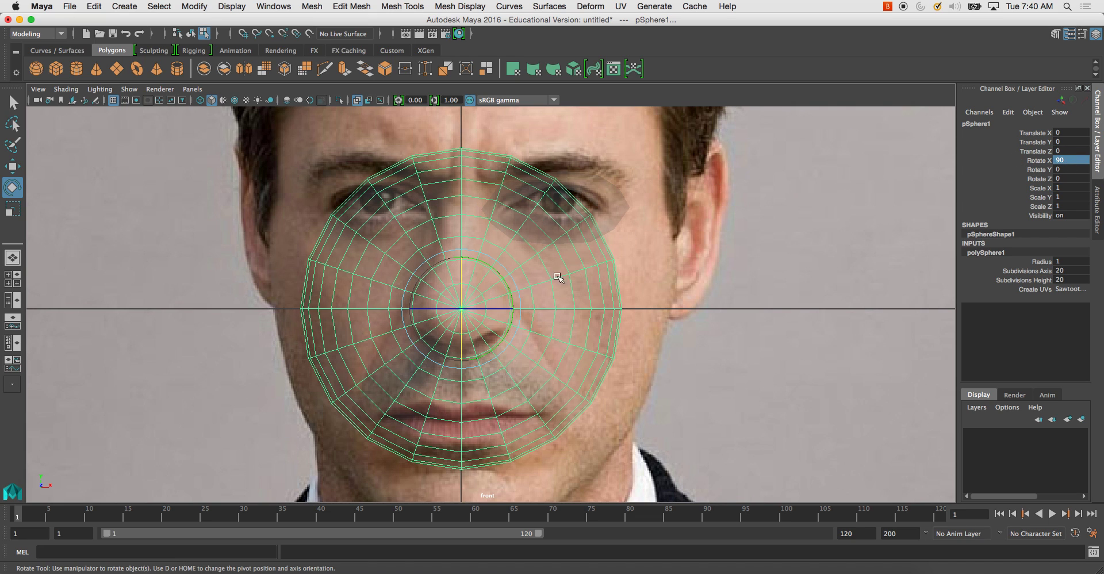
Step: Scale the sphere down to 0.3 and move it over the eye in the front reference photo
key("r")
left_click_drag(463, 311, 295, 285)
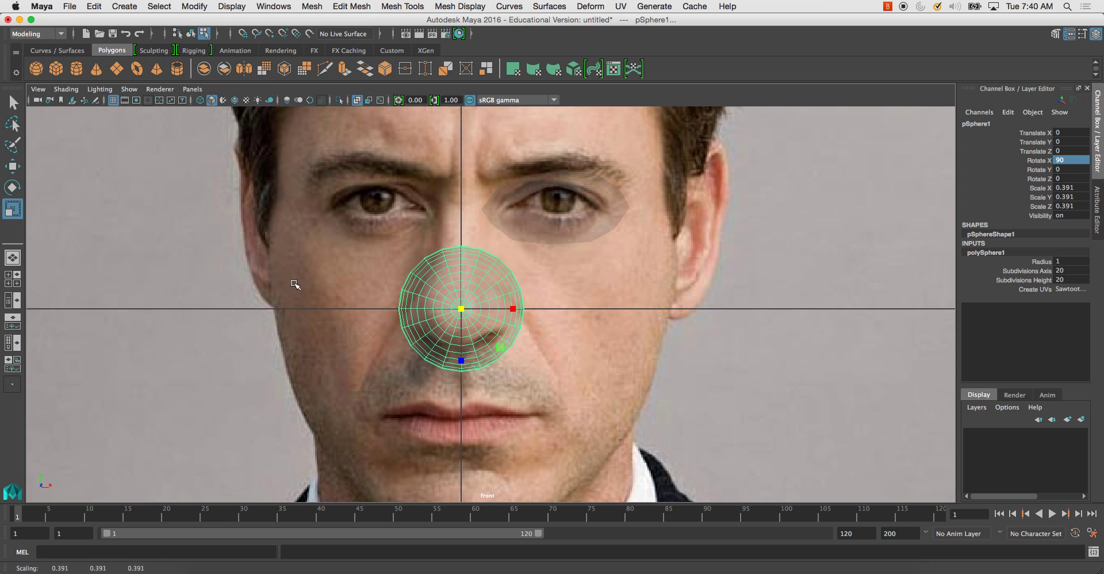
key("w")
left_click_drag(463, 310, 533, 207)
key("r")
Step: Move the eyeball sphere forward in depth to 0.507 on Z so it sits behind the eyelid mesh
key("space")
key("space")
left_click_drag(734, 197, 637, 198, "alt")
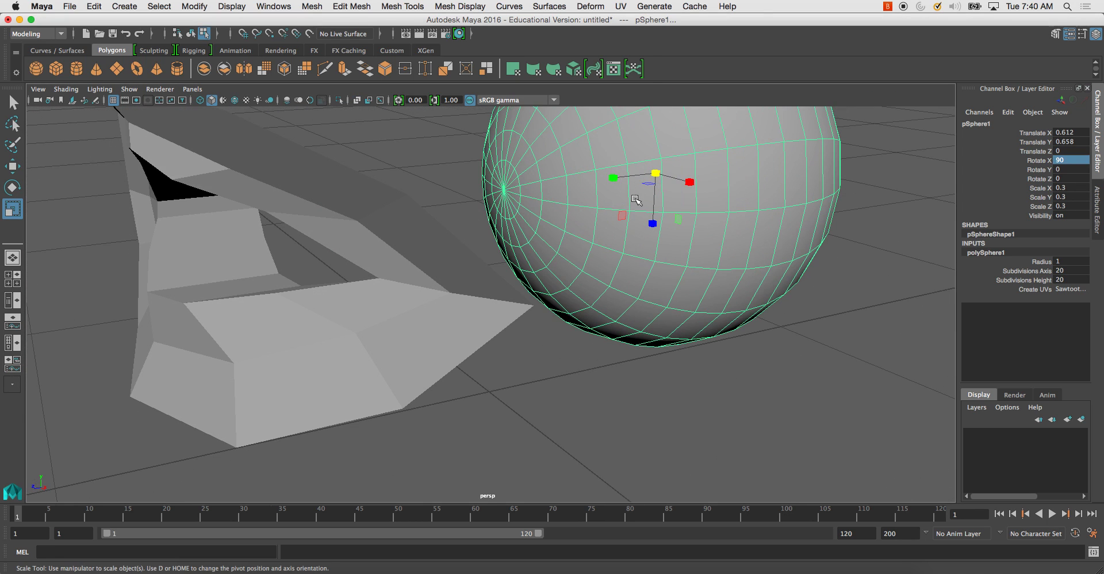
key("w")
left_click_drag(435, 197, 510, 216)
key("space")
key("space")
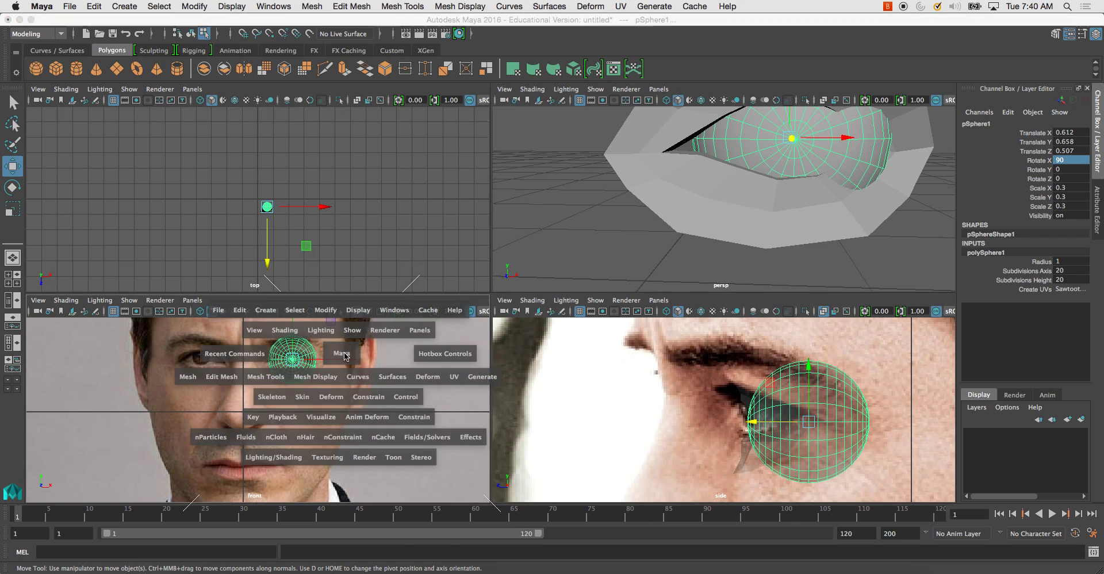
Step: Fine-tune the eyeball in the front view to a scale of 0.282 and a position of X 0.593, Y 0.667
key("f")
scroll(469, 300, "down", 3)
scroll(469, 300, "up", 3)
key("r")
left_click_drag(469, 300, 479, 299)
key("w")
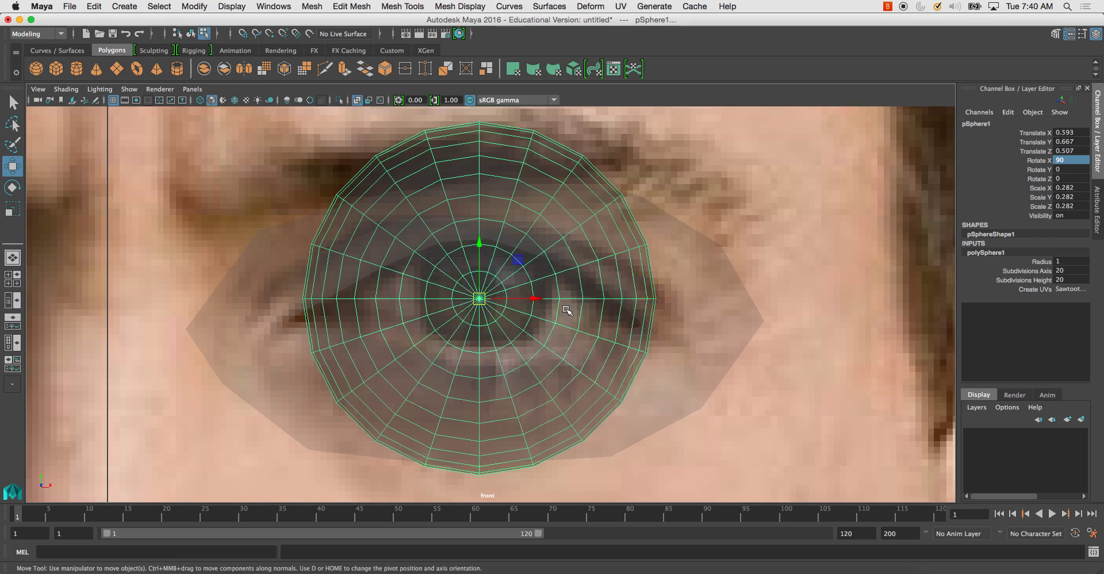
Step: Pull the inner loop's upper outer, outer corner and lower outer vertices forward in depth to clear the eyeball
key("space")
key("space")
left_click_drag(728, 217, 597, 213, "alt")
right_click_drag(509, 230, 401, 203)
left_click(392, 212)
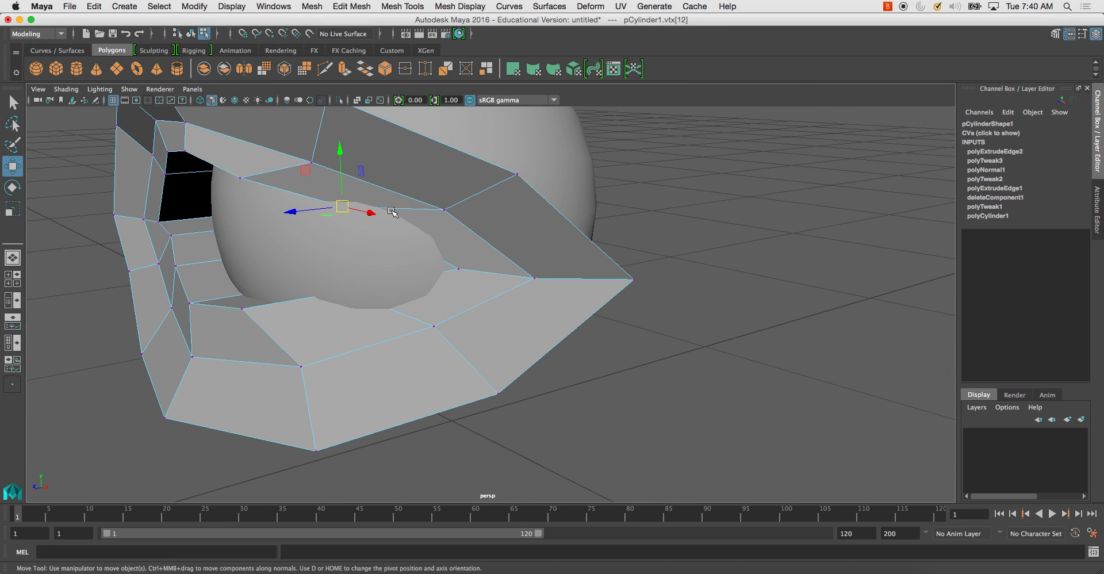
left_click_drag(291, 211, 273, 212)
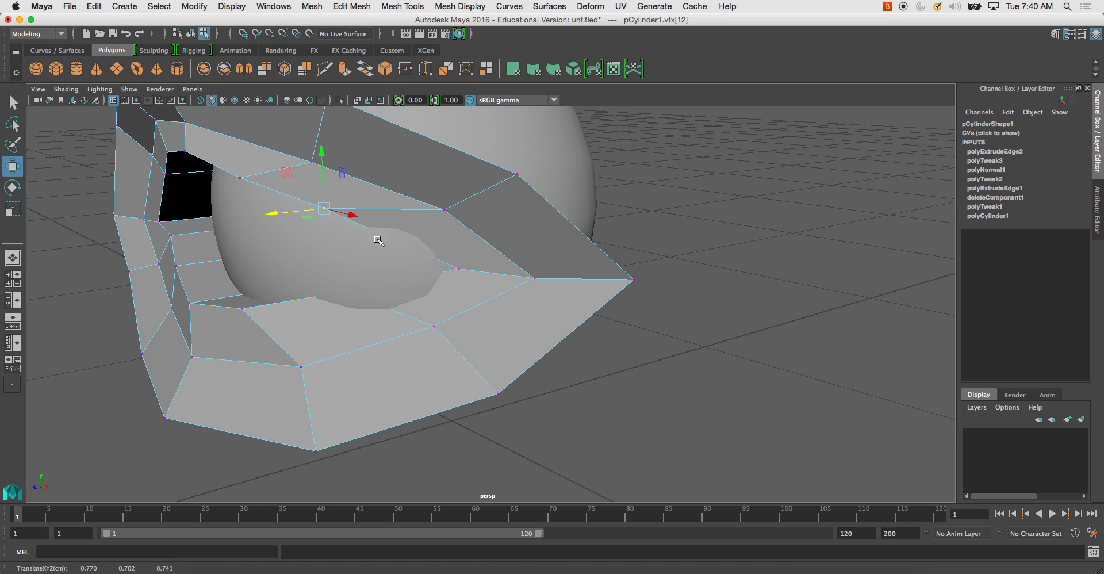
left_click(459, 268)
left_click_drag(409, 276, 395, 277)
left_click(343, 310)
left_click_drag(298, 302, 476, 303)
left_click(477, 303)
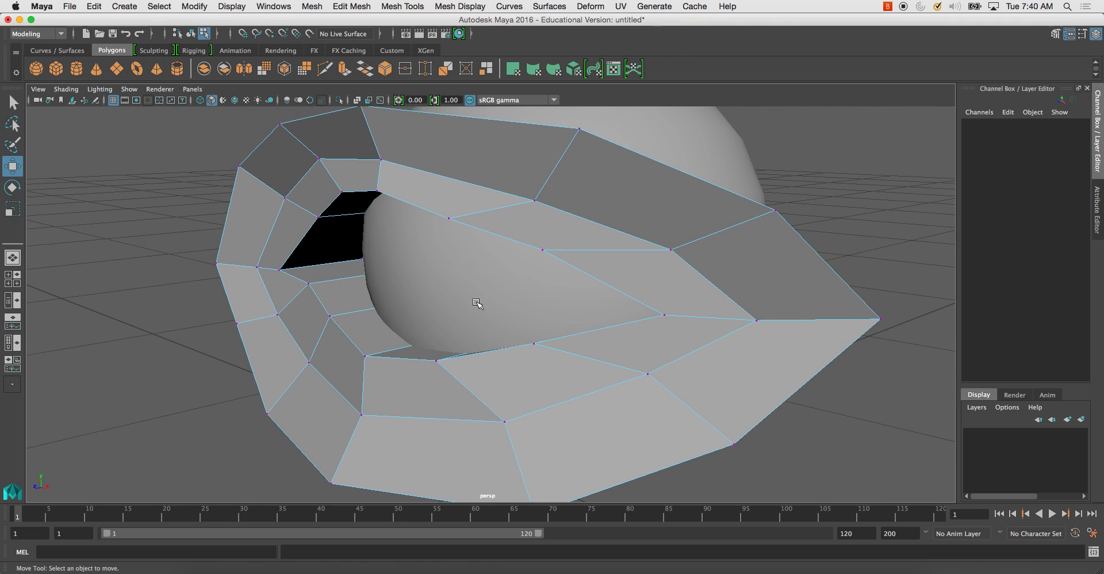
Step: Push the eye's inner corner vertex back in depth and pull the neighbouring lower vertex slightly forward
left_click(279, 270)
scroll(287, 275, "up", 1)
key("b")
left_click_drag(228, 276, 261, 270)
left_click(334, 183)
left_click(331, 278)
key("b")
left_click_drag(293, 283, 278, 284)
Step: Shift the eye-opening vertex beside the inner corner horizontally toward the eyeball
left_click_drag(344, 259, 468, 274, "alt")
middle_click_drag(638, 284, 528, 296, "alt")
left_click_drag(528, 296, 445, 291, "alt")
middle_click_drag(432, 272, 481, 269, "alt")
left_click(371, 270)
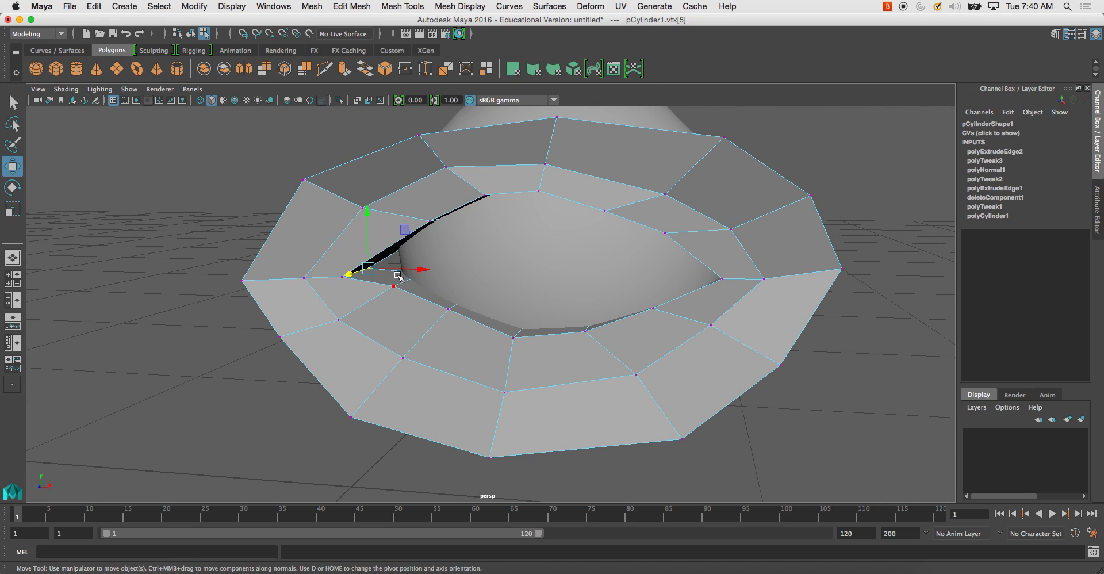
left_click_drag(418, 271, 480, 266)
middle_click_drag(481, 266, 409, 283, "alt")
Step: Select the sphere's front cap of faces, including the ring around the pole and the centre triangles
right_click_drag(485, 239, 519, 224)
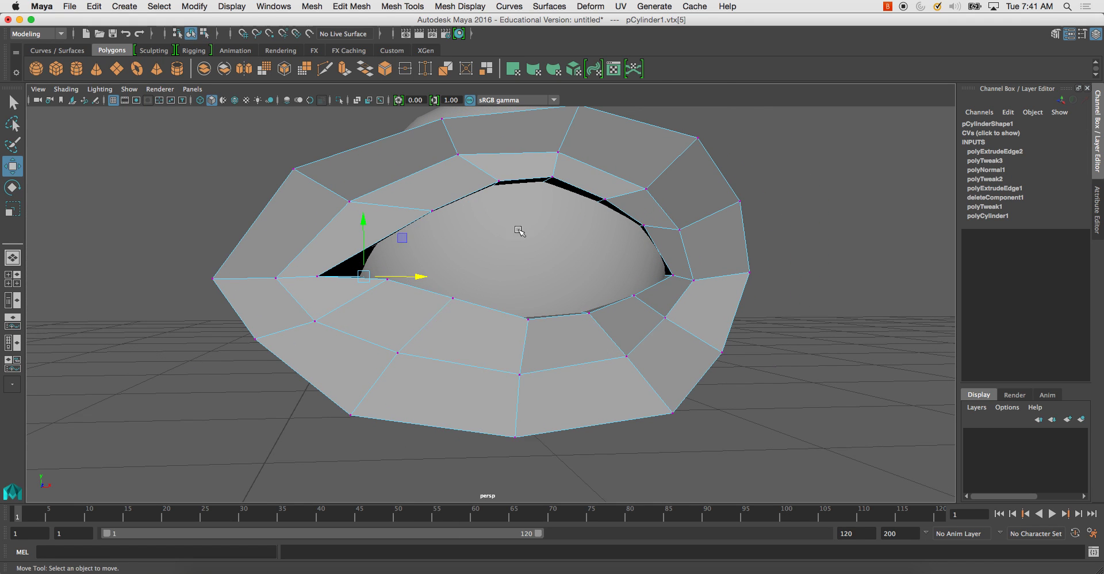
left_click(507, 276)
left_click_drag(507, 276, 508, 281, "alt")
scroll(514, 245, "up", 3)
right_click_drag(494, 217, 494, 248)
left_click(520, 207)
double_click(538, 183, "shift")
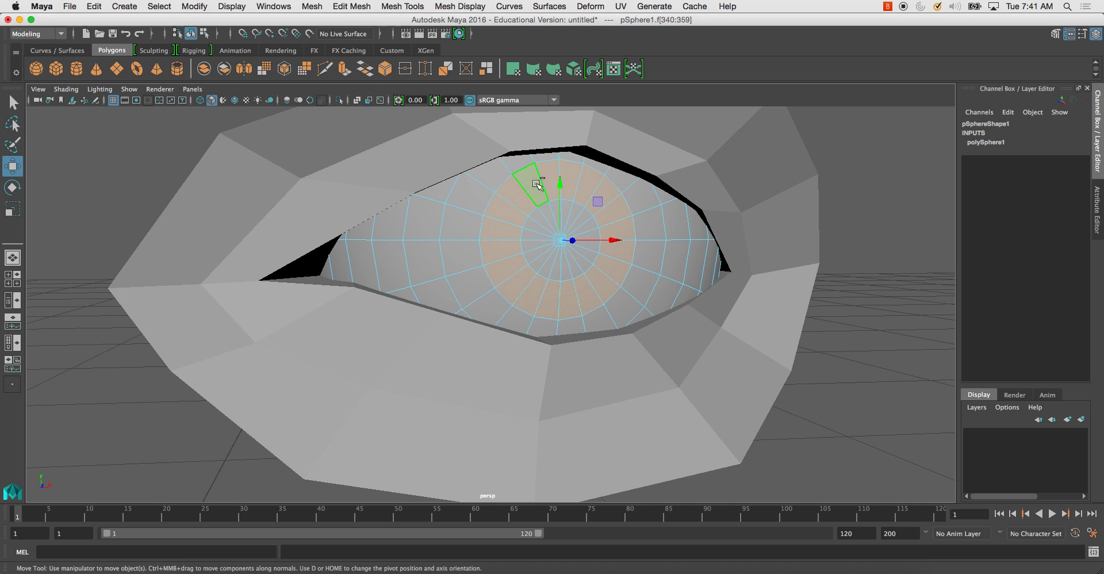
scroll(542, 267, "up", 4)
left_click_drag(562, 247, 825, 239, "alt")
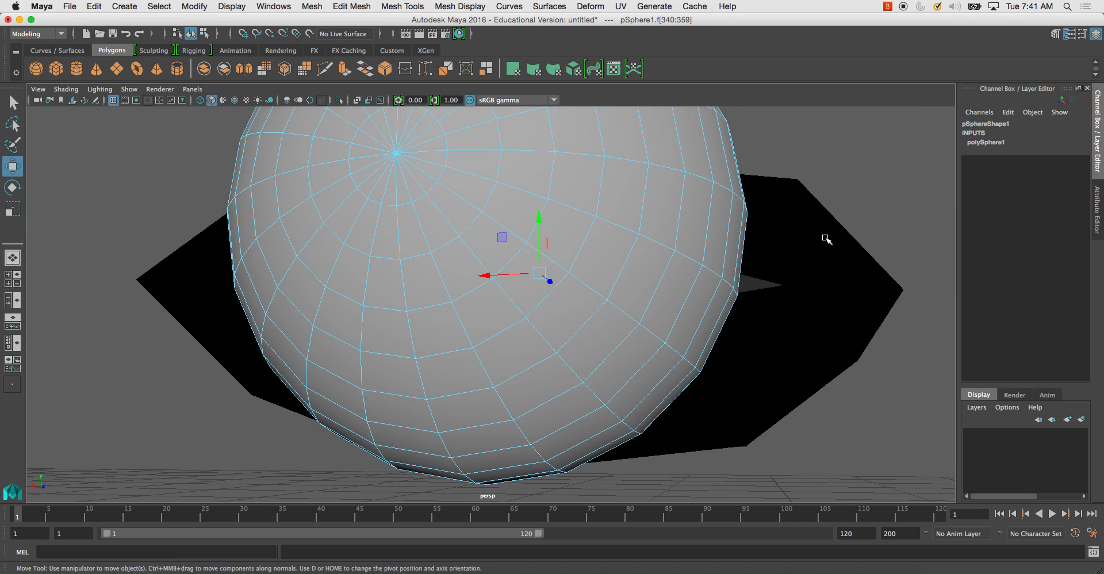
key("f")
left_click_drag(515, 310, 516, 311, "shift")
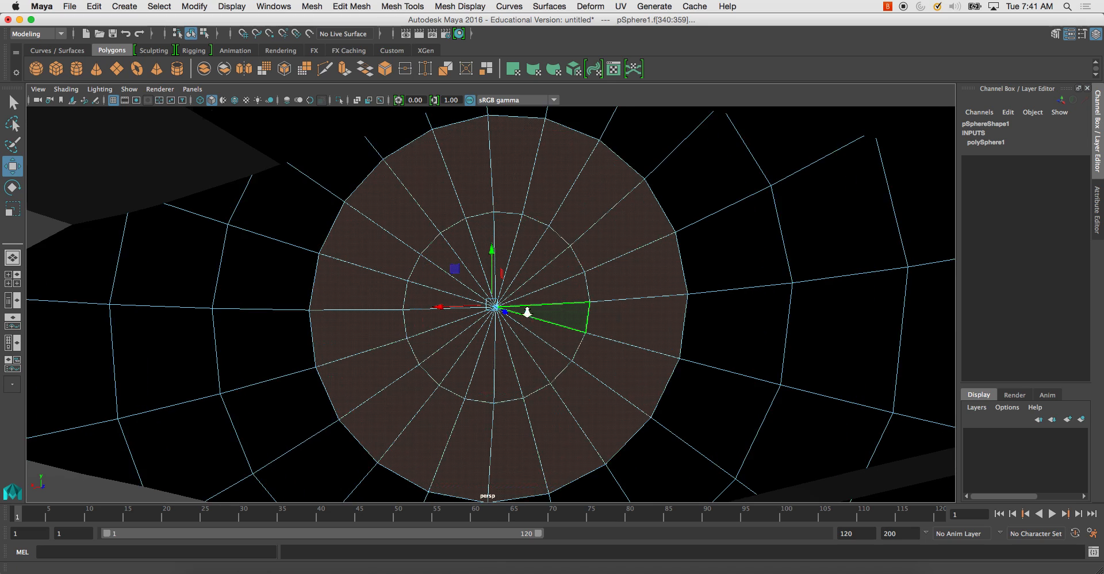
scroll(546, 307, "up", 5)
Step: Detach the selected front cap faces and extract them from the eyeball as a separate mesh
left_click(311, 6)
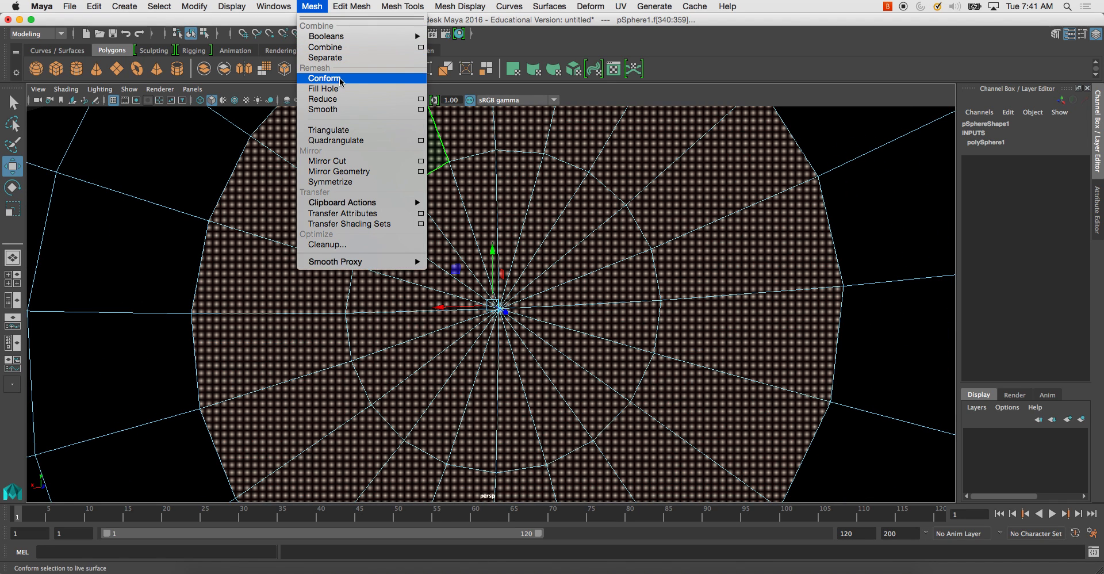
mouse_move(357, 7)
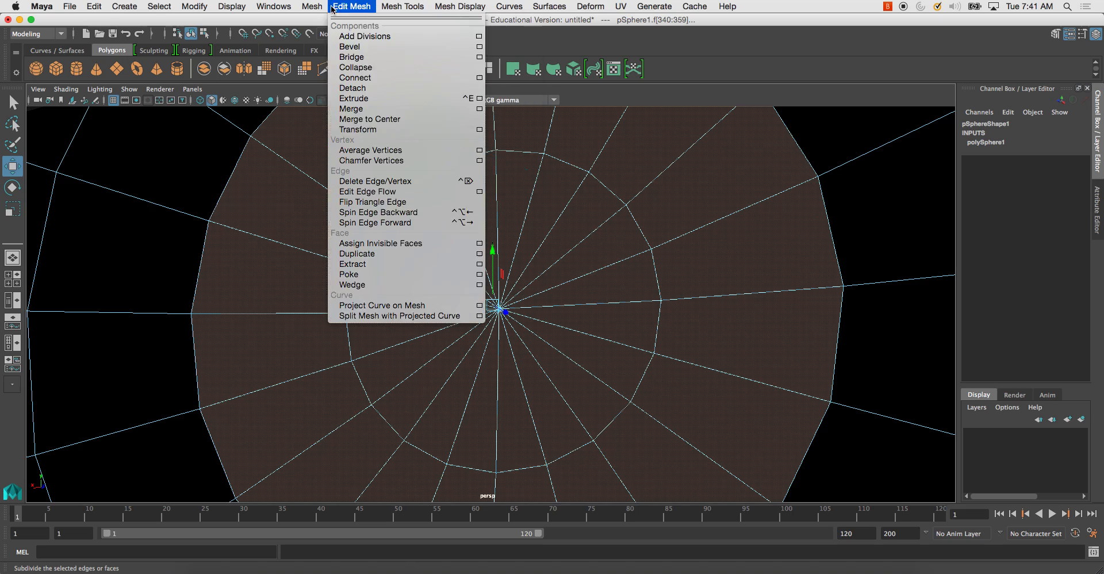
mouse_move(309, 7)
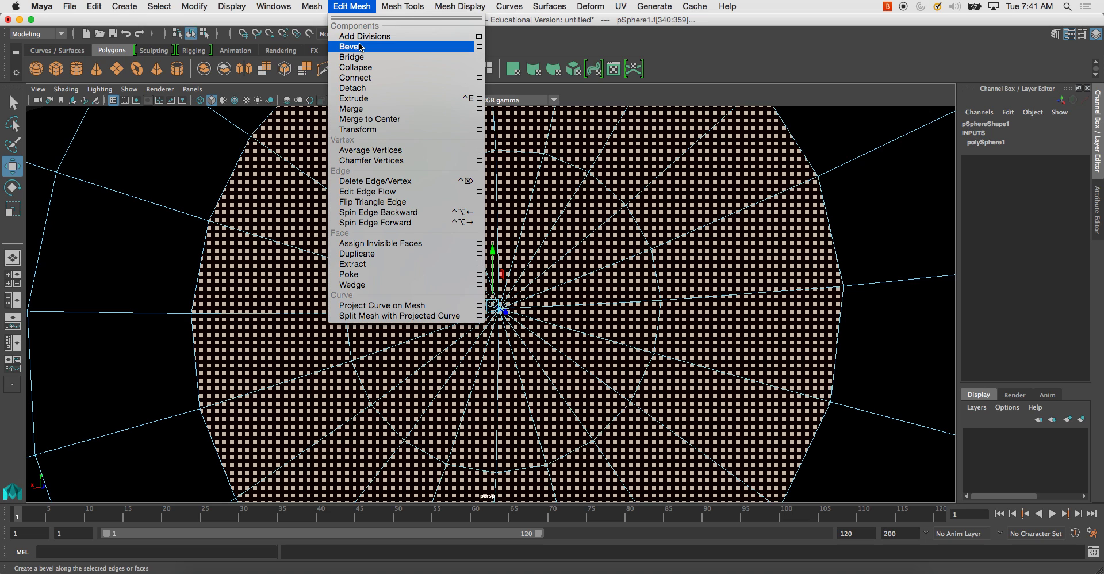
left_click(366, 88)
middle_click_drag(379, 184, 366, 156, "alt")
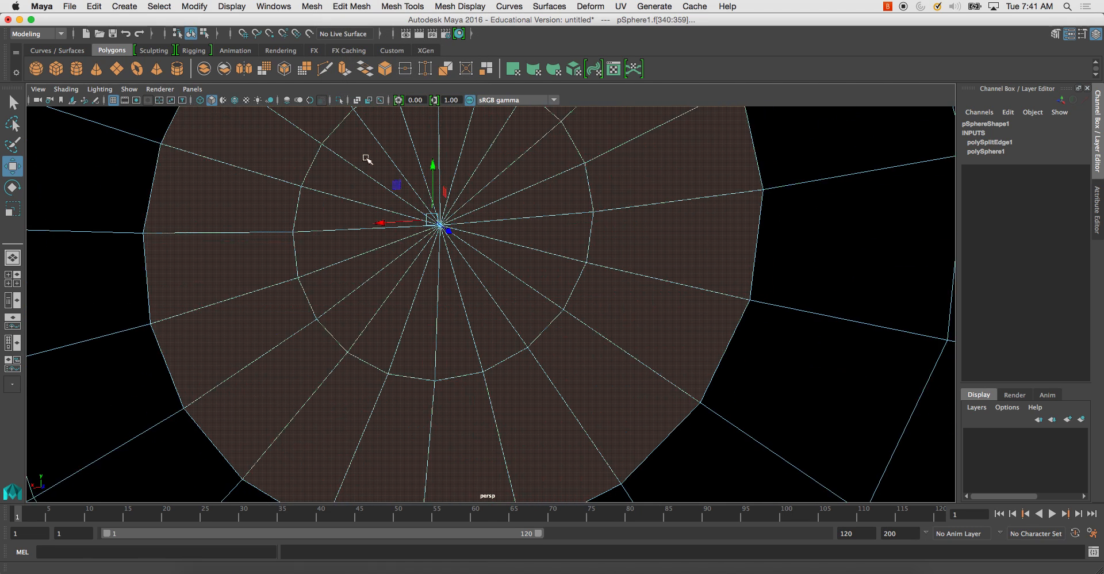
scroll(365, 155, "down", 2)
left_click(337, 6)
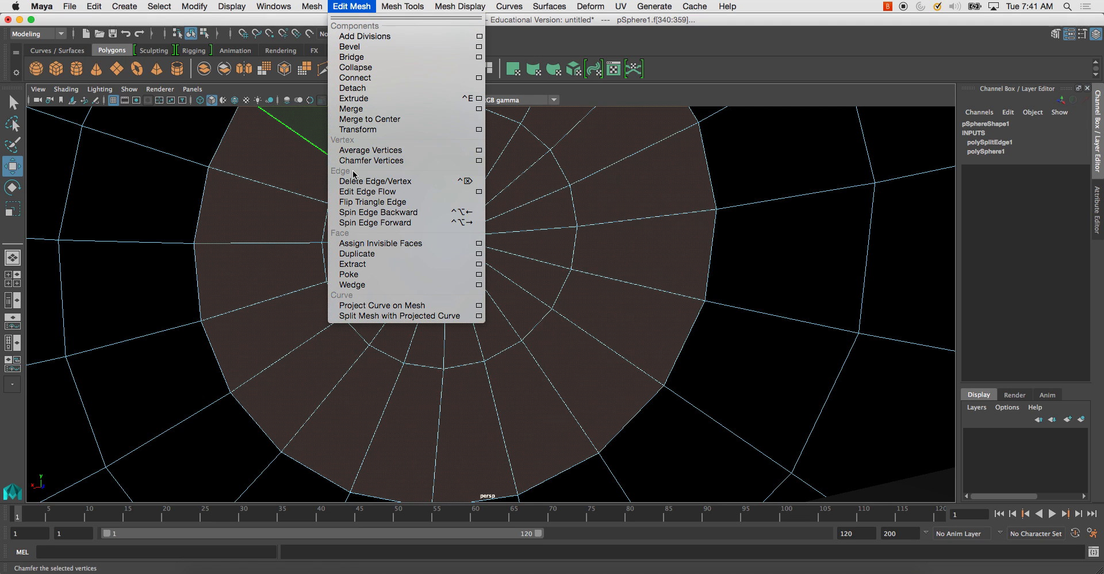
left_click(364, 265)
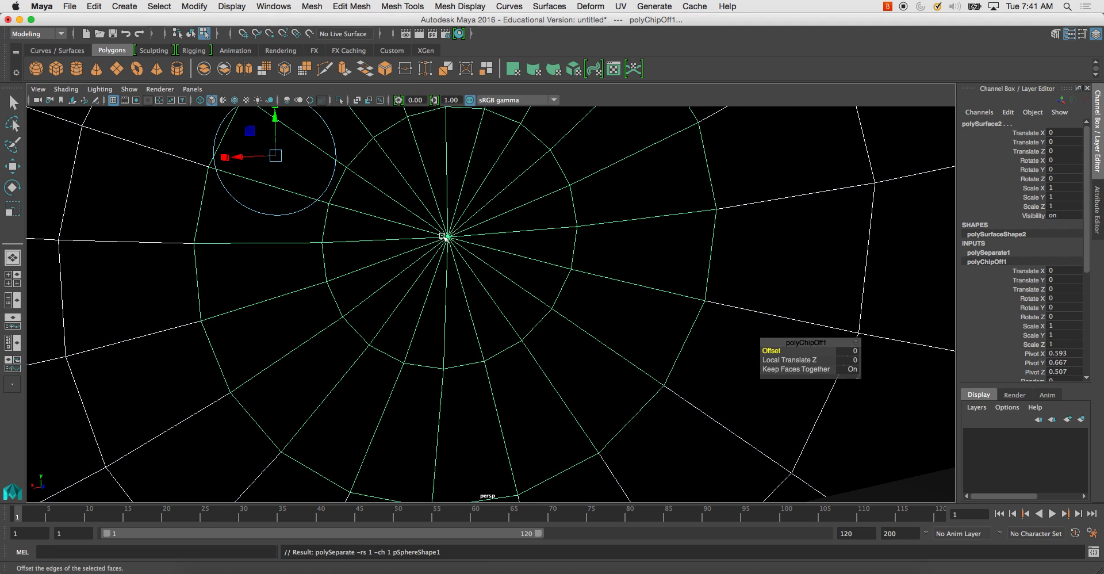
Step: Select the extracted front cap as an object and center its pivot
middle_click_drag(441, 191, 445, 239, "alt")
right_click_drag(444, 239, 490, 223)
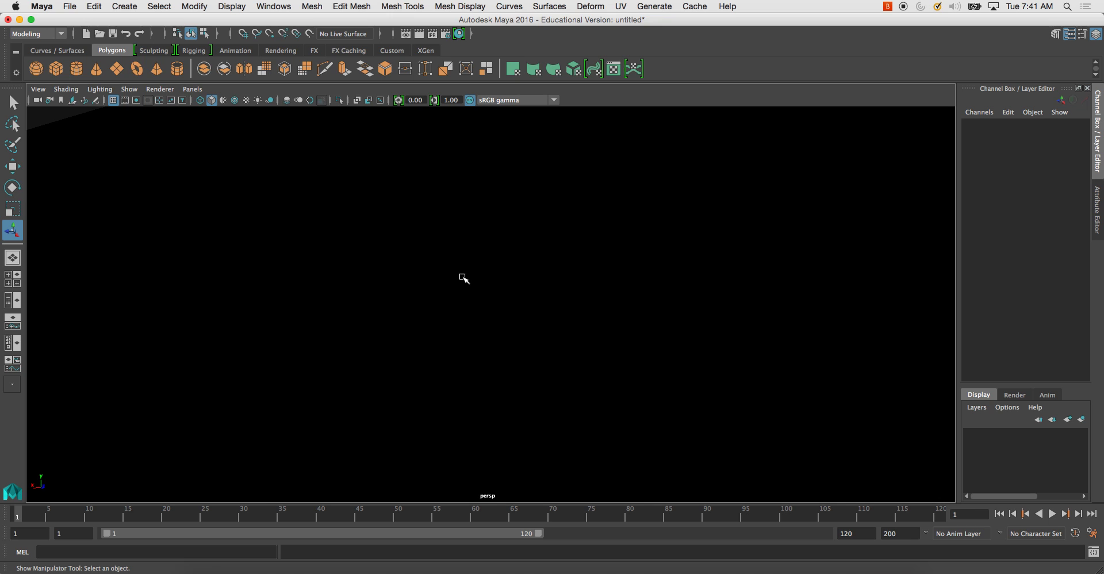
left_click_drag(491, 283, 737, 288, "alt")
left_click(479, 282)
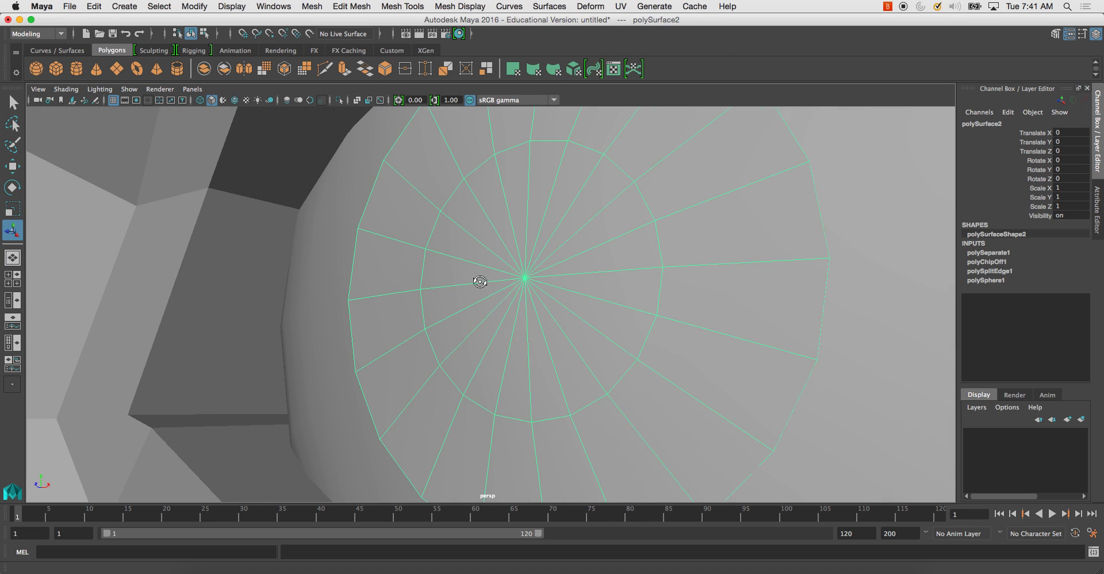
left_click_drag(480, 282, 551, 295, "alt")
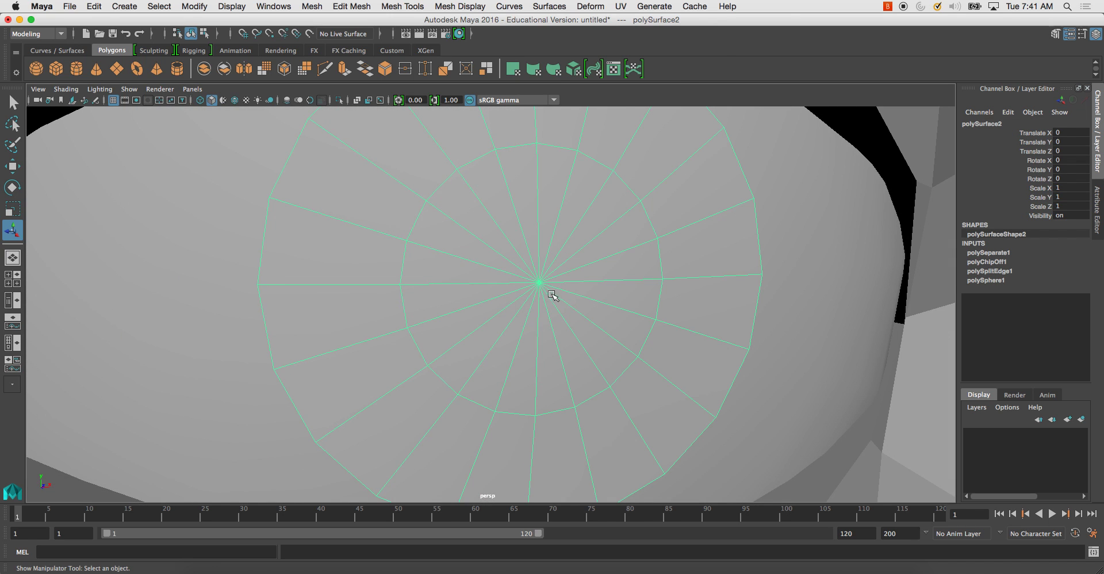
left_click(195, 6)
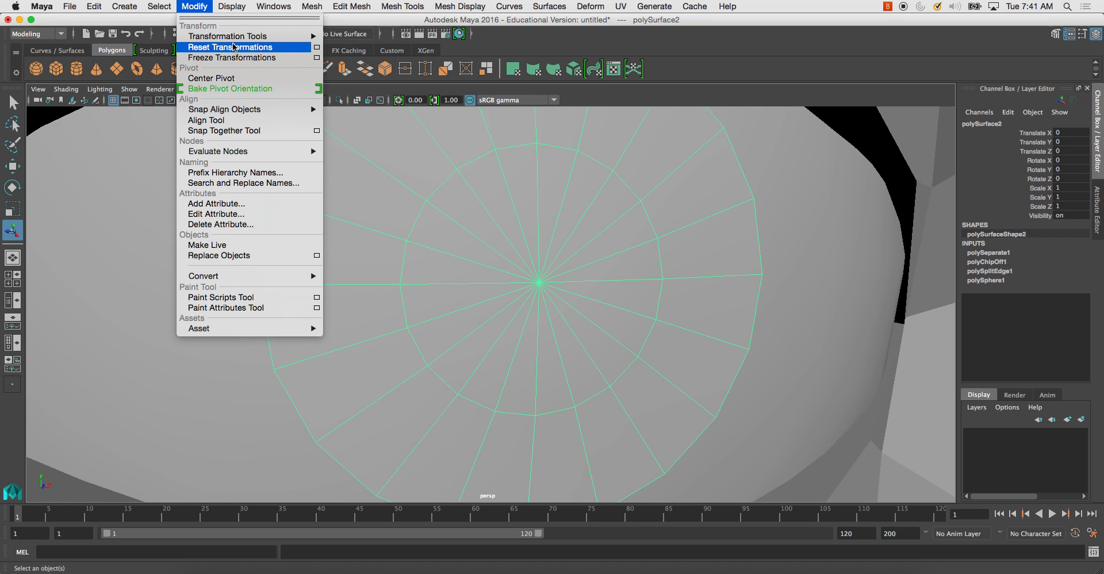
left_click(230, 78)
Step: Flip the extracted front cap around its X axis so it curves inward into the eyeball
key("e")
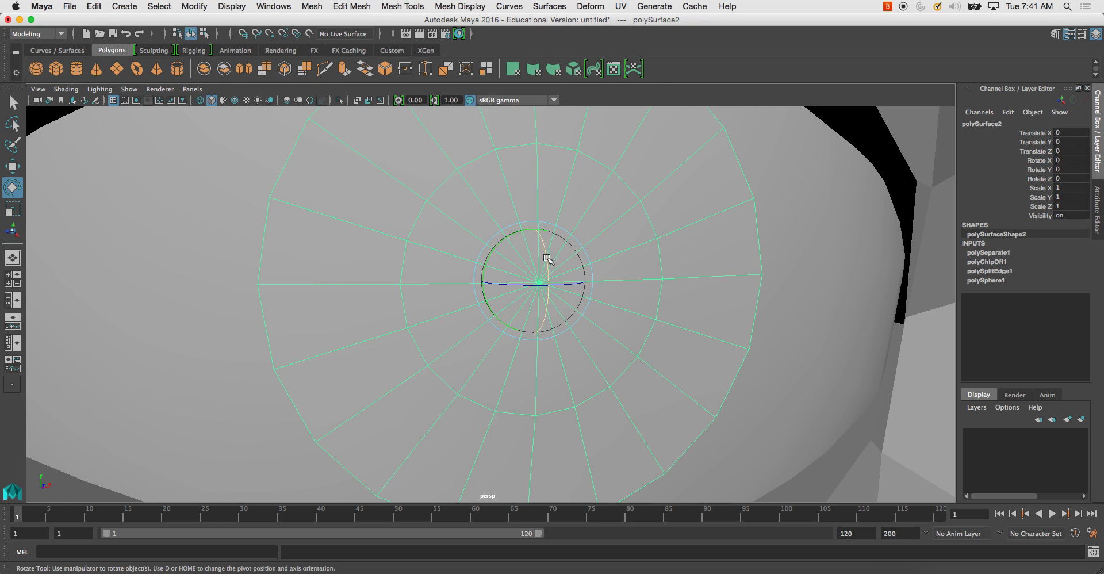
left_click_drag(537, 256, 649, 300)
type("1")
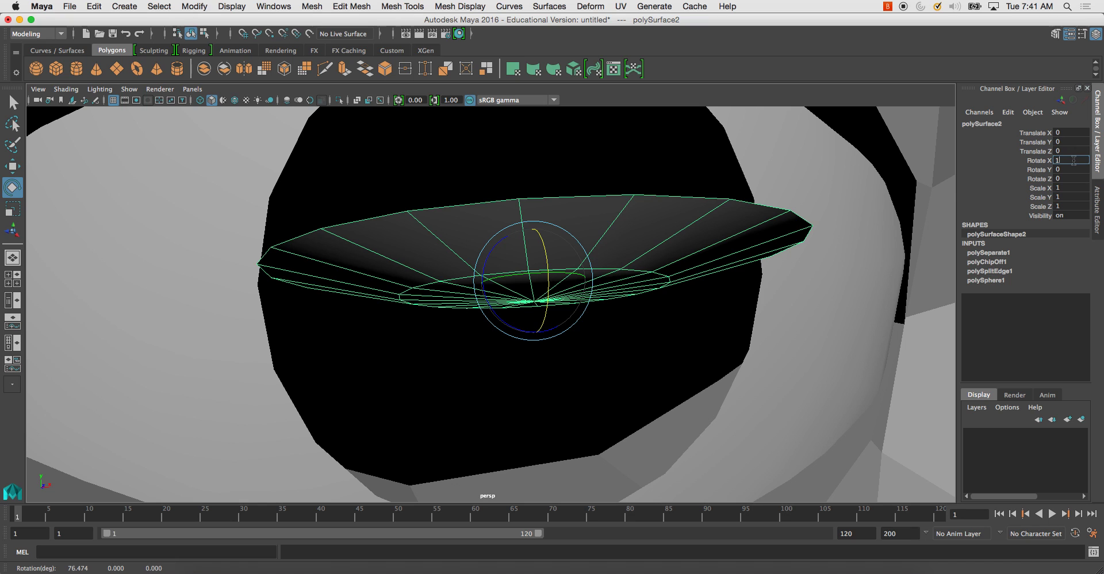
key("Return")
Step: Select the flipped cap's inner circle of triangular faces and extract them for the pupil
left_click_drag(719, 251, 510, 294, "alt")
key("w")
right_click_drag(473, 268, 473, 301)
left_click_drag(412, 305, 473, 370)
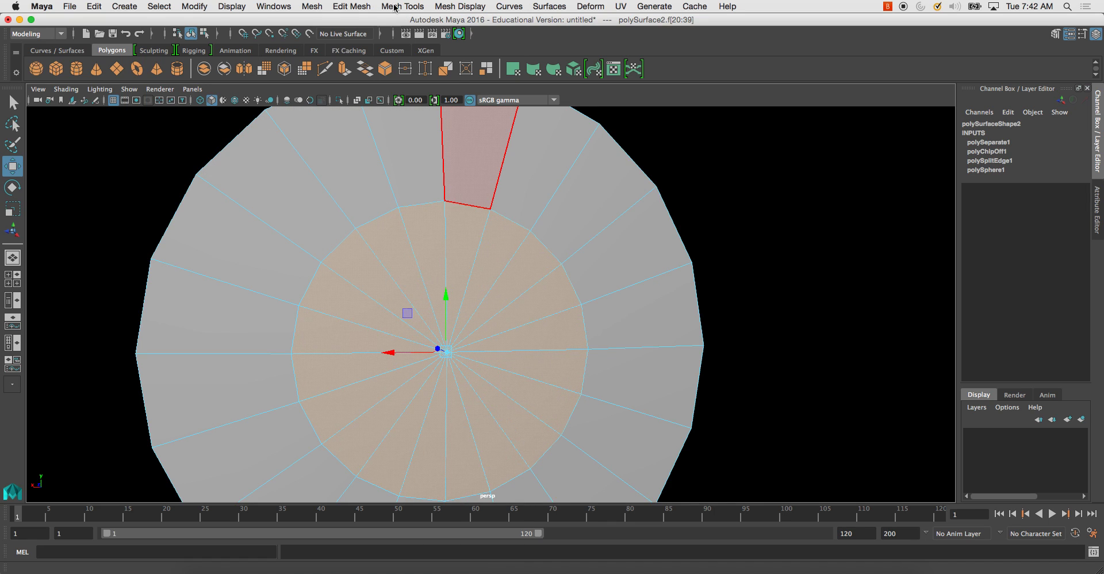
left_click(312, 6)
mouse_move(352, 6)
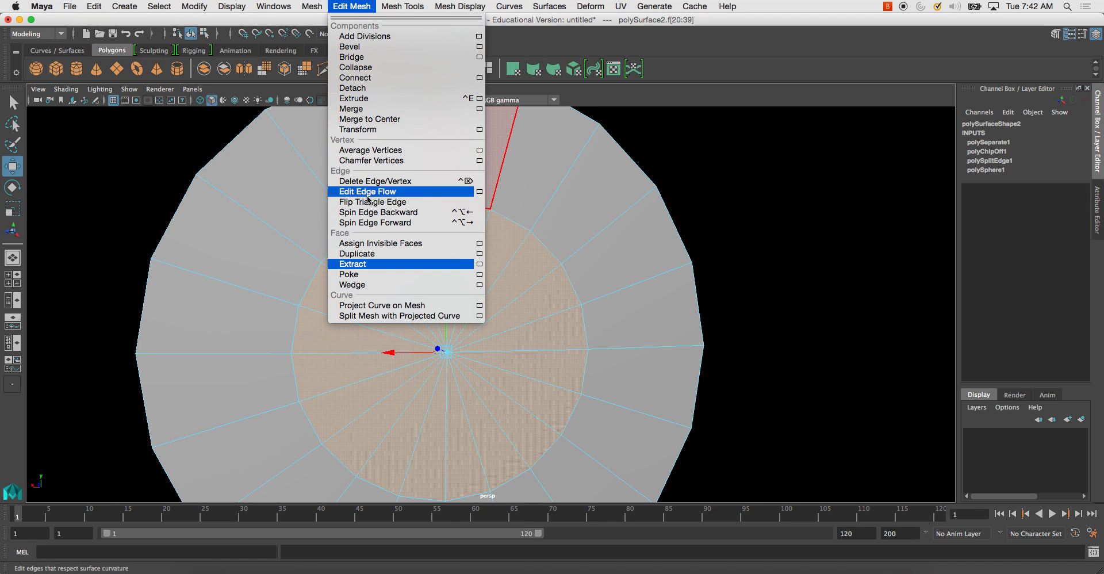
left_click(385, 265)
Step: Reselect the cap's centre faces and extract them again as a separate pupil mesh
right_click_drag(421, 267, 483, 248)
mouse_move(423, 306)
left_mouse_down("alt")
mouse_move(643, 300)
mouse_move(520, 315)
mouse_move(352, 312)
mouse_move(410, 323)
mouse_move(424, 311)
left_mouse_up("alt")
right_click_drag(423, 310, 424, 336)
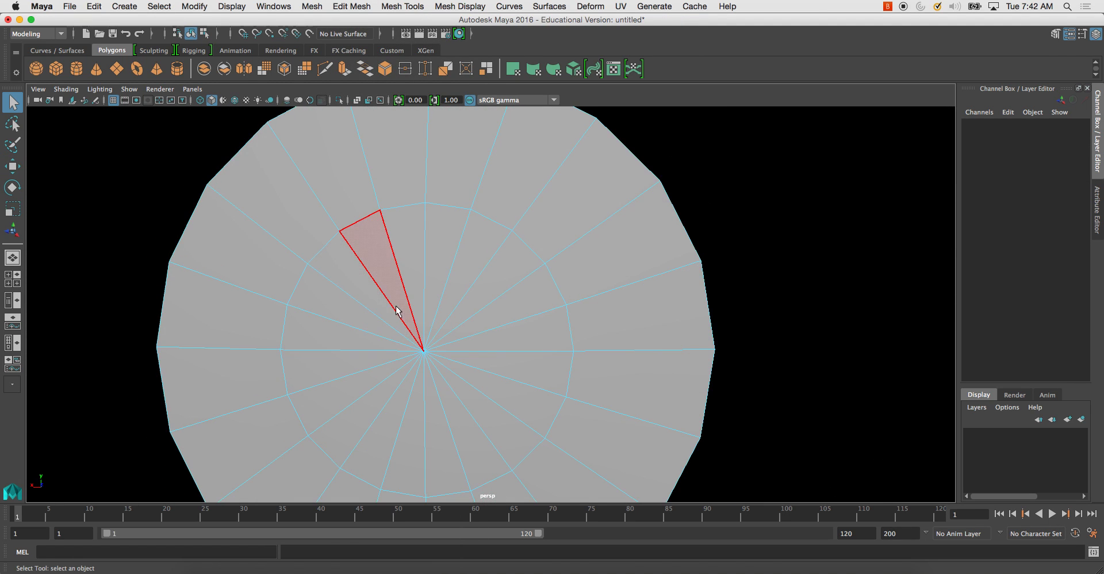
left_click(322, 8)
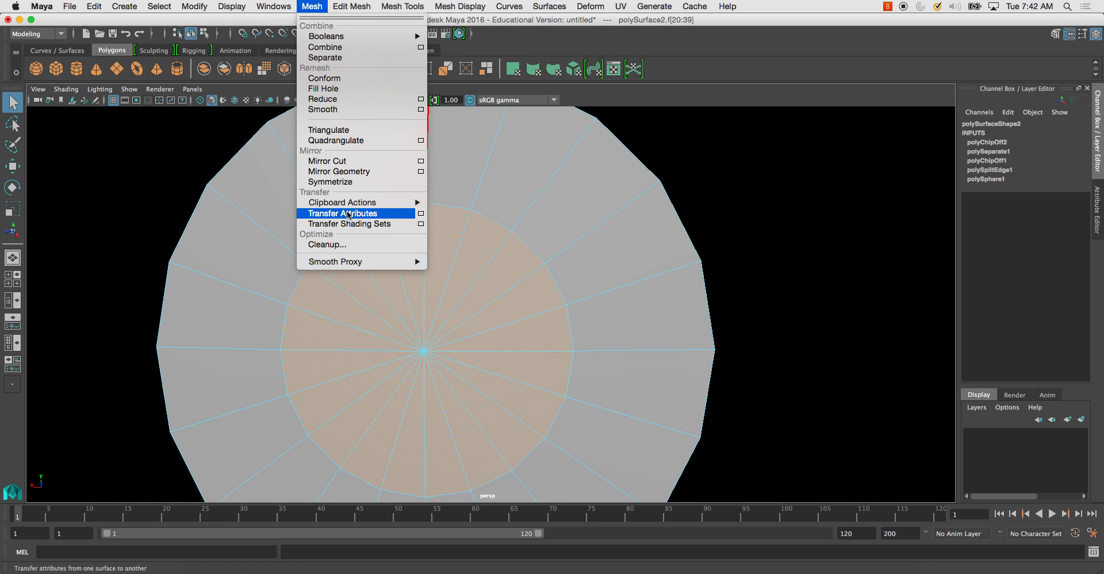
left_click(409, 265)
Step: Select the extracted pupil disc as an object and center its pivot
right_click_drag(394, 251, 449, 232)
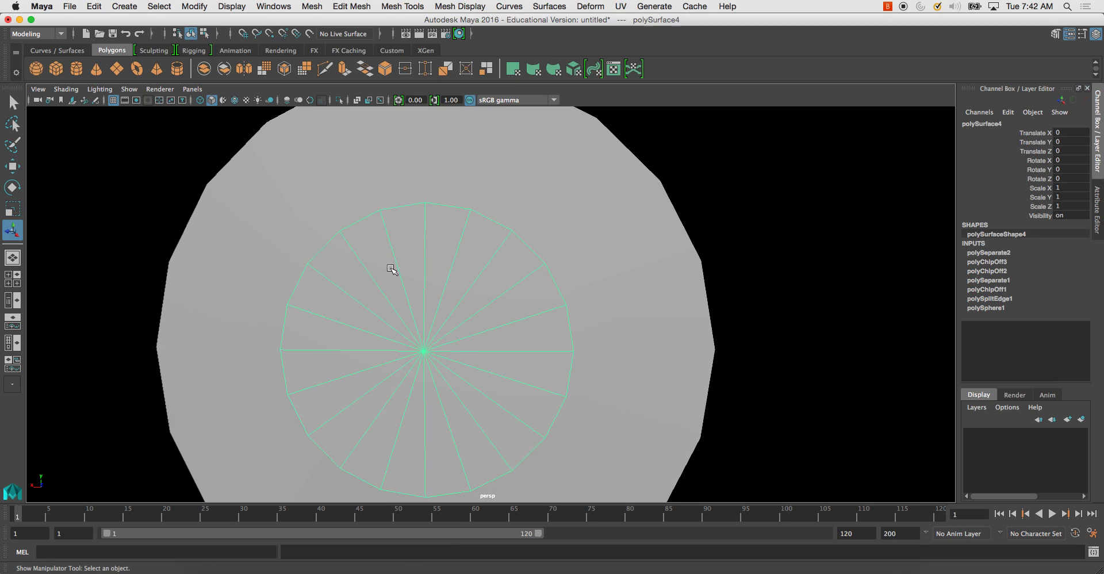
left_click(200, 6)
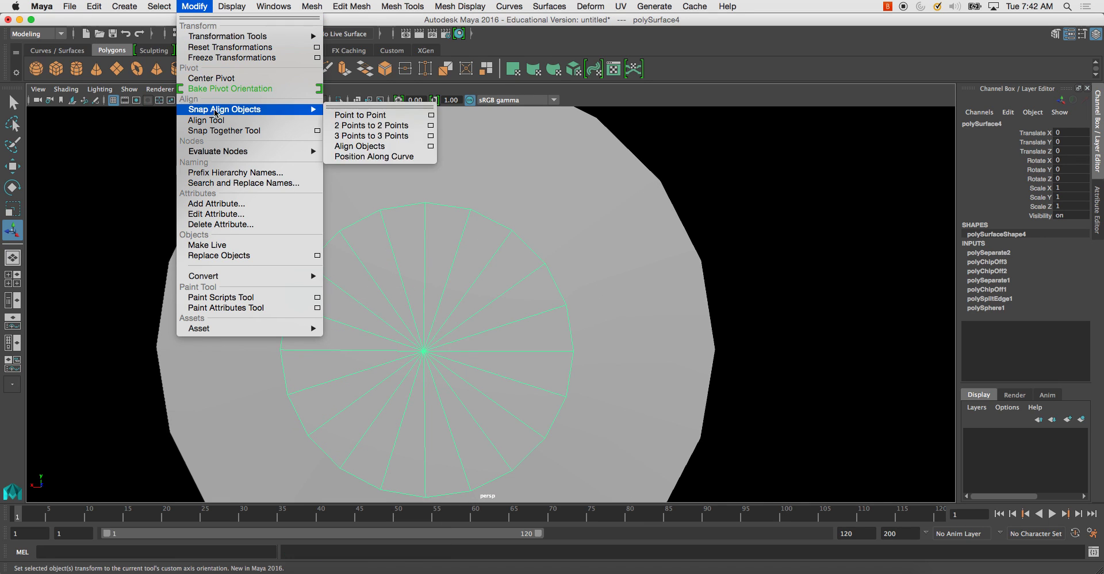
left_click(217, 77)
Step: Flip the pupil disc around its X axis by setting Rotate X to 180
middle_click_drag(480, 250, 476, 233, "alt")
key("e")
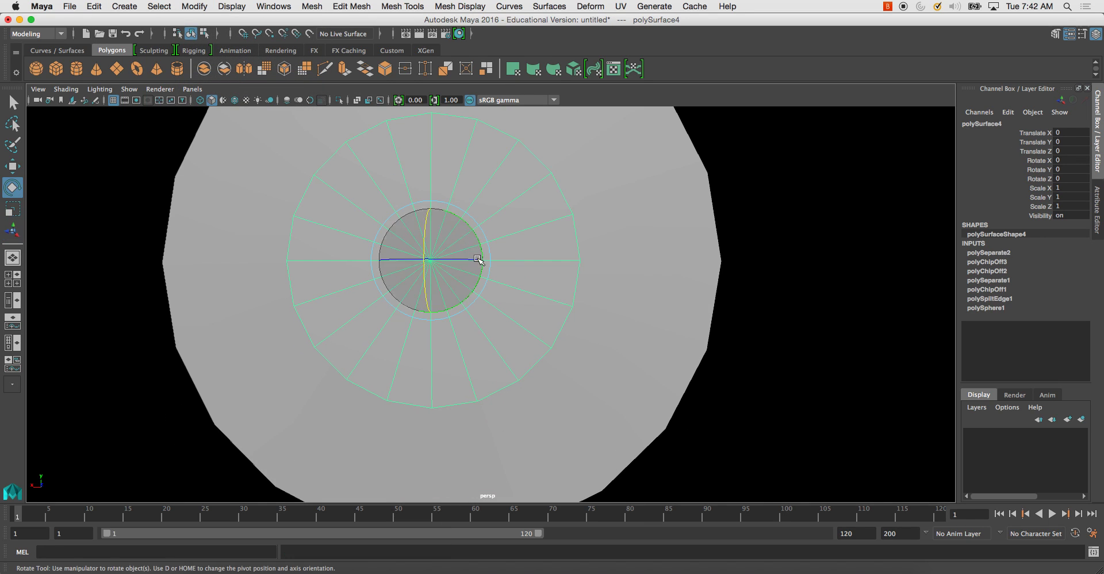
left_click_drag(427, 239, 502, 306)
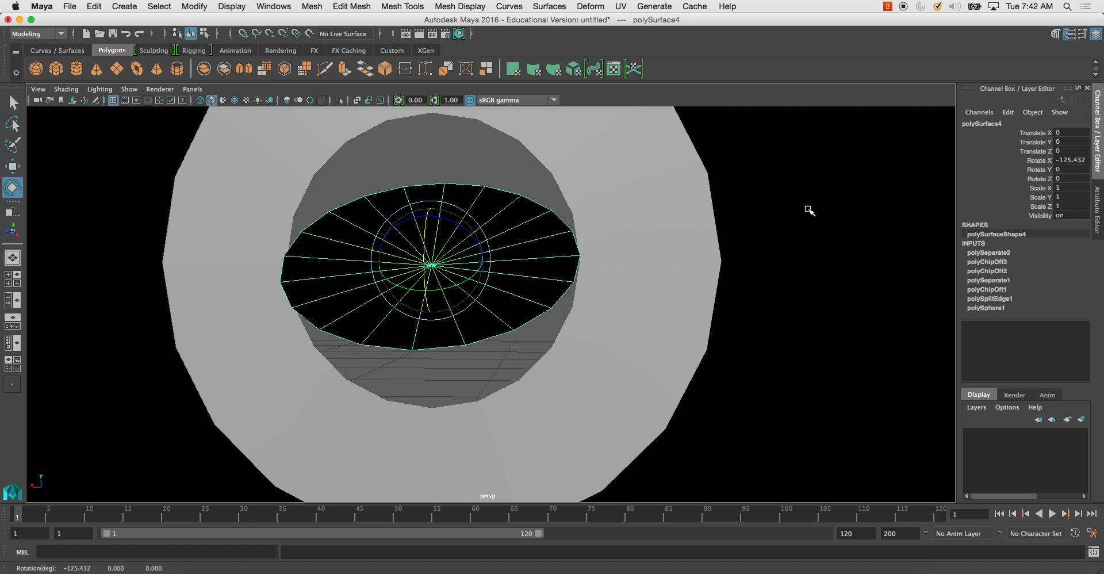
left_click(1072, 160)
type("180")
key("Return")
Step: Move the flipped pupil disc slightly along the Z axis to seat it in the iris ring's opening
left_click_drag(741, 227, 638, 279, "alt")
key("w")
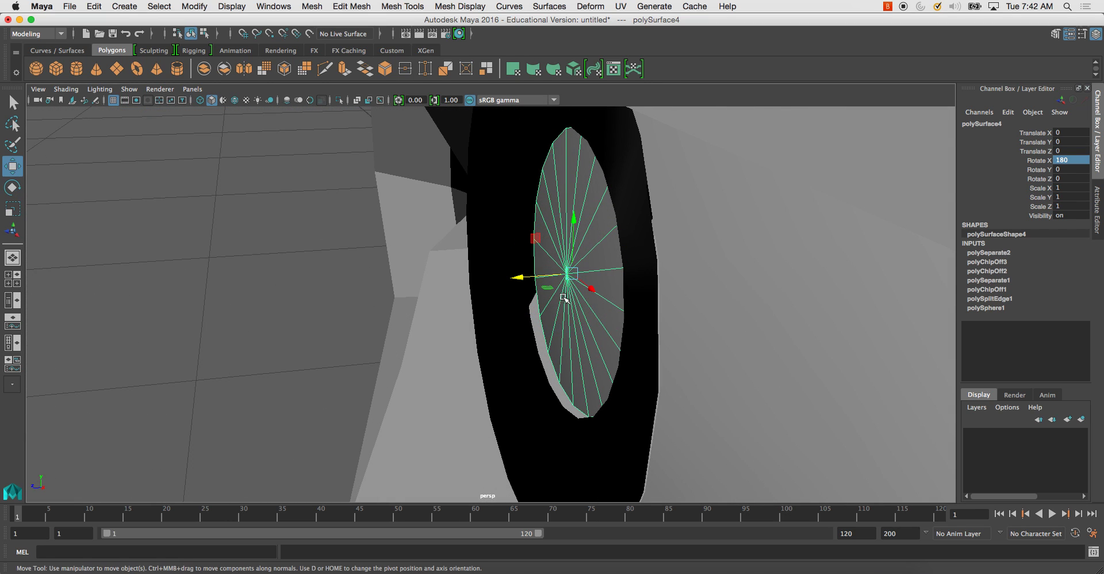
left_click_drag(522, 277, 511, 280)
Step: Select the iris ring around the pupil and reverse its normals
left_click_drag(545, 316, 431, 275, "alt")
left_click(359, 269)
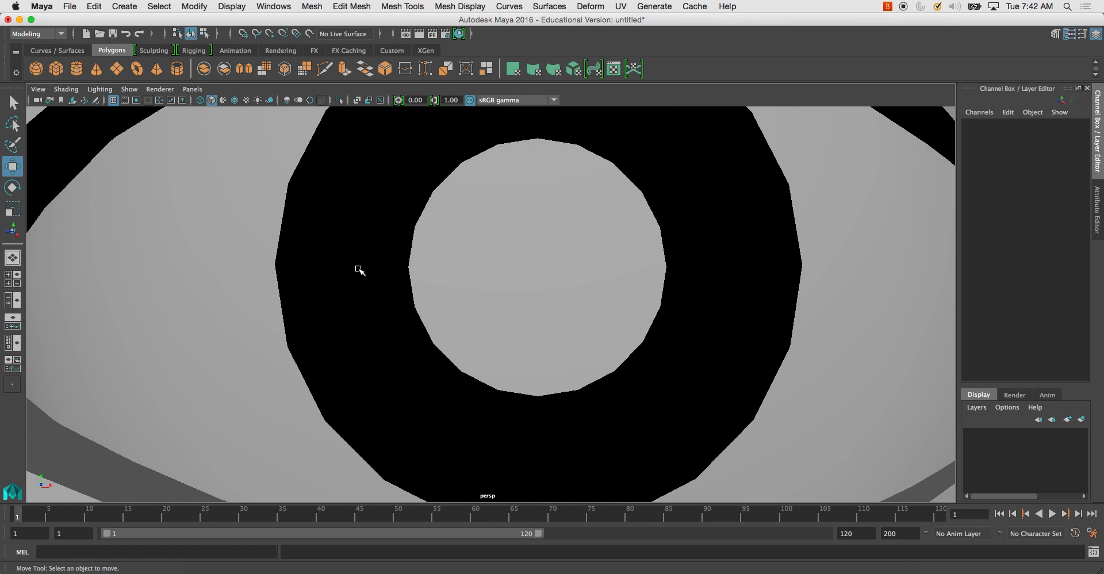
scroll(359, 237, "down", 5)
left_click(618, 239)
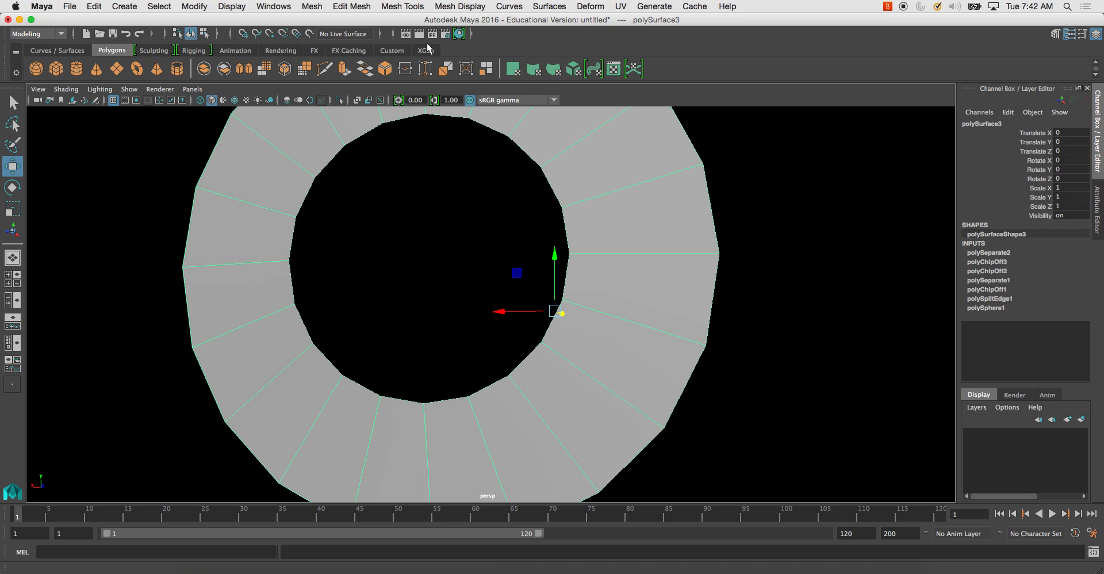
left_click(479, 7)
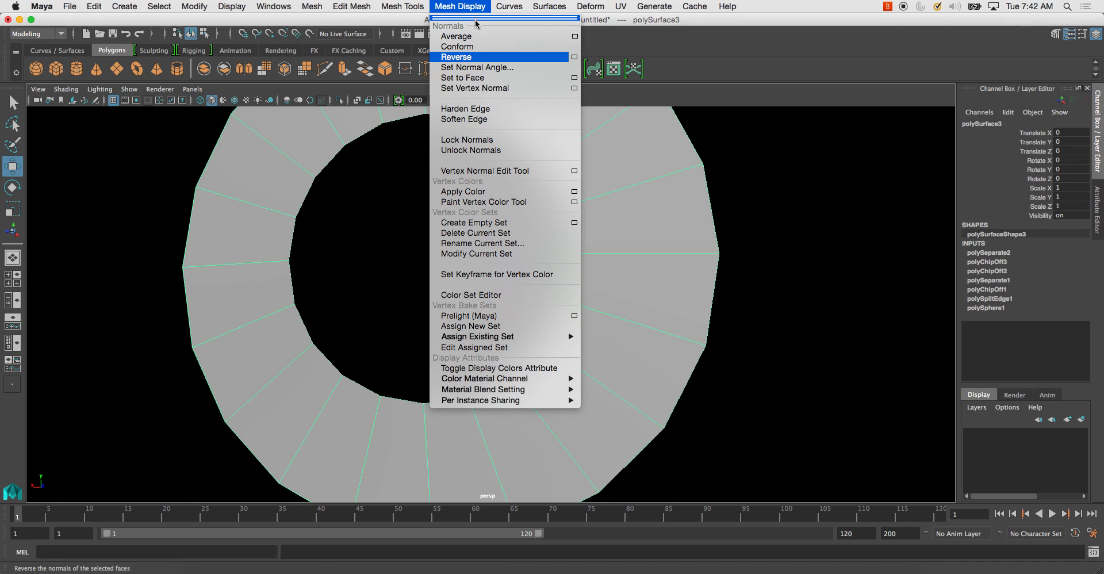
left_click(460, 56)
Step: Select the pupil, iris ring and eyeball together and combine them into one mesh
left_click_drag(559, 190, 426, 234, "alt")
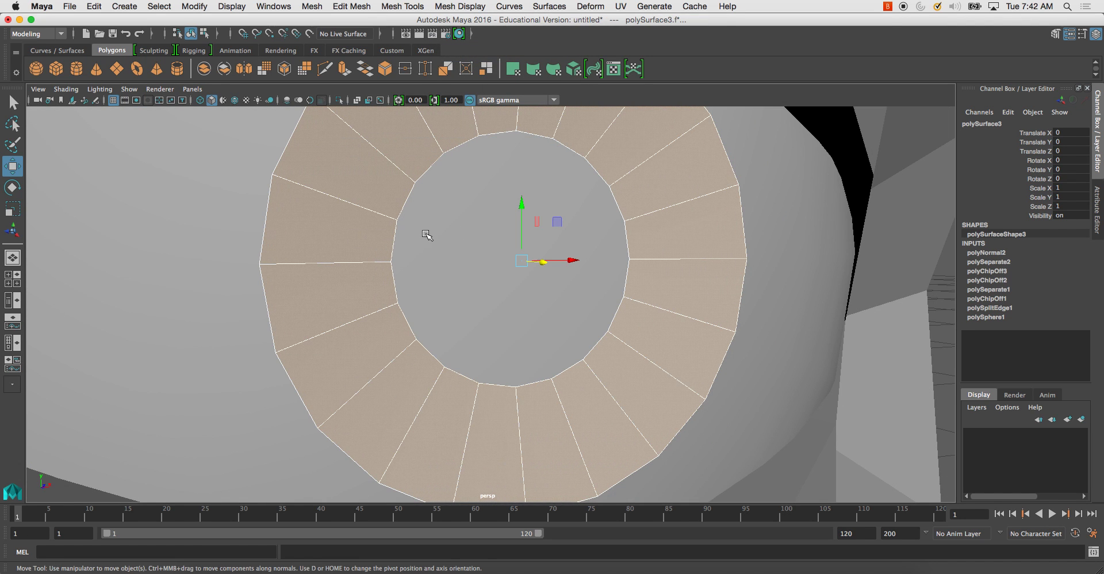
left_click(426, 234)
left_click(368, 246, "shift")
left_click(197, 247, "shift")
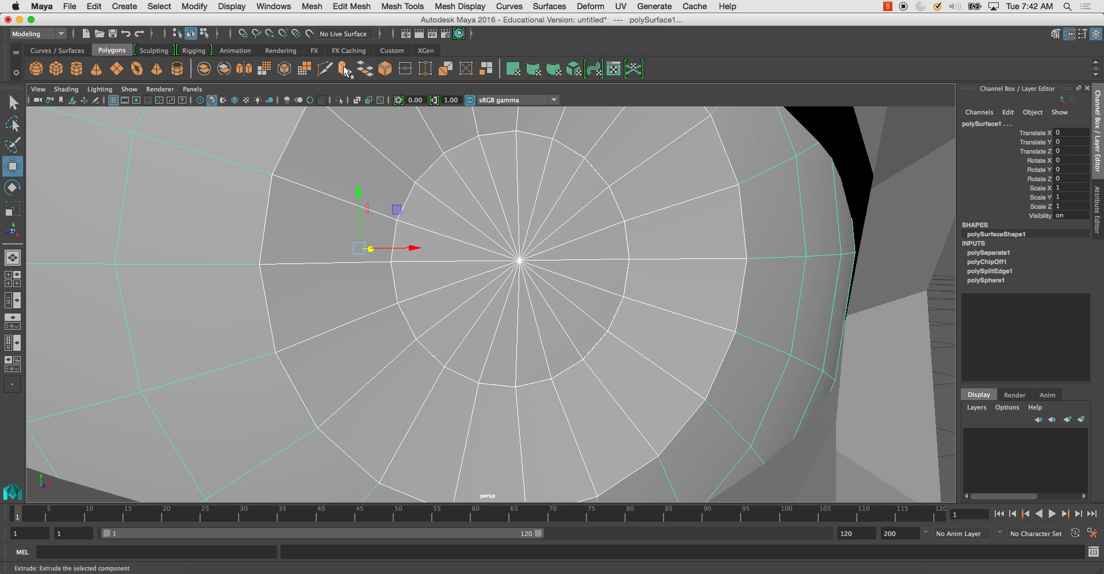
left_click(204, 69)
Step: Isolate the combined eyeball facing its front and switch it to vertex selection
left_click_drag(407, 205, 606, 220, "alt")
key("ctrl+1")
right_click_drag(518, 175, 489, 163, "alt")
left_click_drag(489, 164, 488, 171, "alt")
right_click_drag(488, 170, 453, 163)
Step: Merge each overlapping vertex pair around the outer iris ring, where it meets the eyeball
left_click_drag(400, 133, 424, 157)
right_click_drag(417, 143, 449, 111, "shift")
key("g")
left_click_drag(461, 129, 639, 426)
key("g")
key("g")
key("g")
key("g")
key("g")
key("g")
key("g")
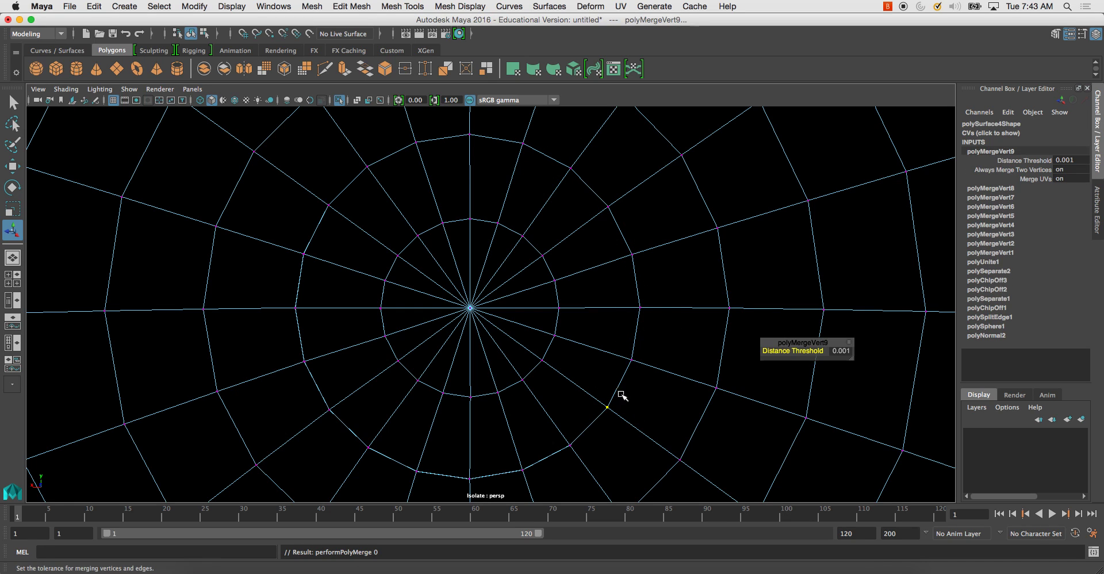
left_click_drag(557, 430, 590, 461)
key("g")
left_click_drag(501, 458, 563, 484)
key("g")
left_click_drag(453, 464, 488, 485)
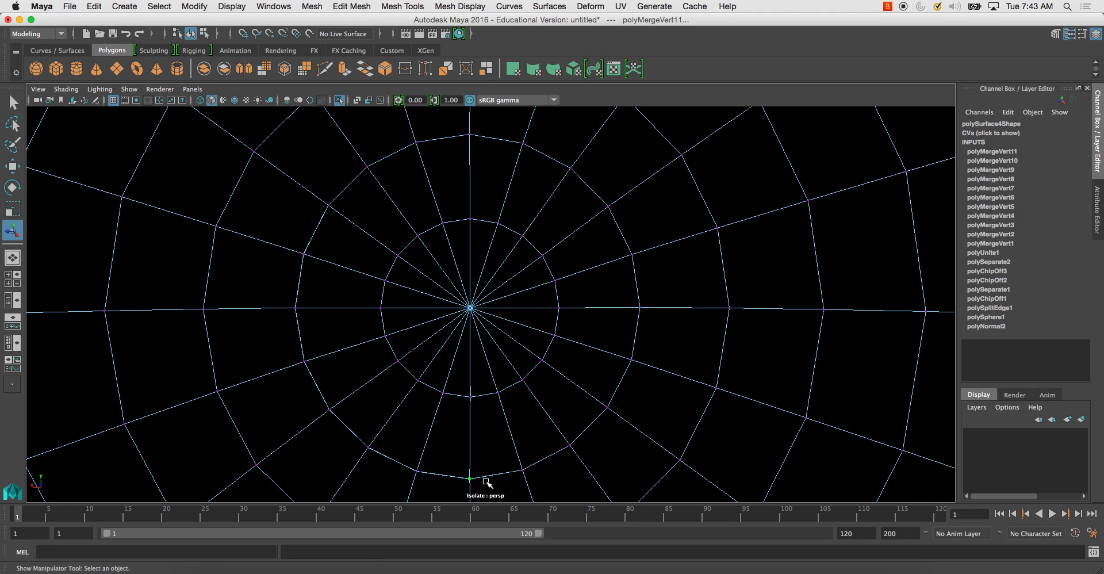
key("g")
left_click_drag(387, 456, 432, 480)
key("g")
left_click_drag(352, 435, 396, 462)
key("g")
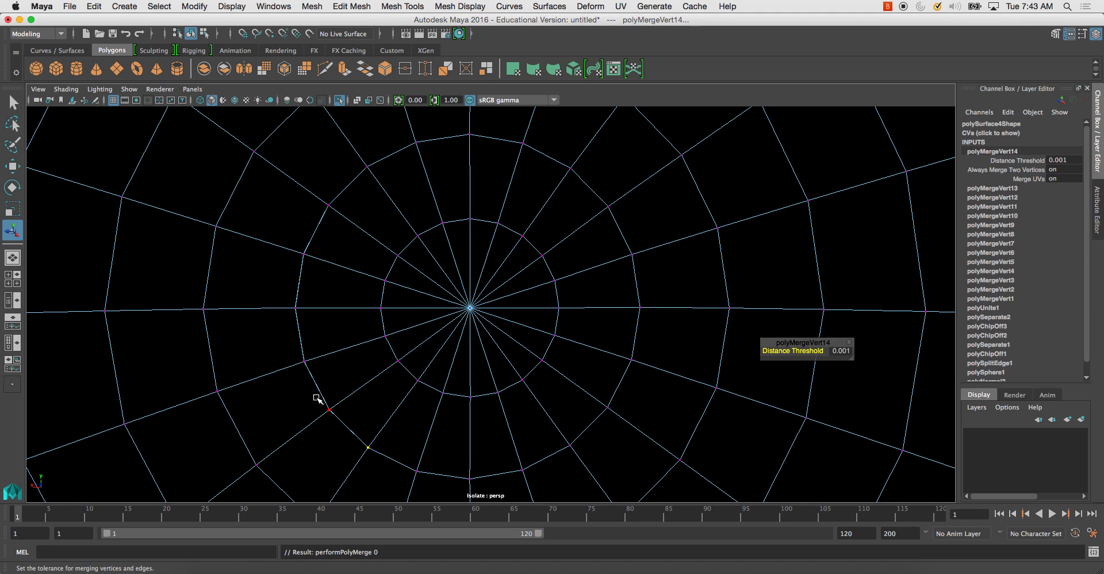
left_click_drag(315, 398, 348, 427)
key("g")
left_click_drag(297, 347, 330, 381)
key("g")
left_click_drag(274, 289, 320, 323)
key("g")
left_click_drag(293, 244, 324, 267)
key("g")
left_click_drag(310, 195, 357, 230)
key("g")
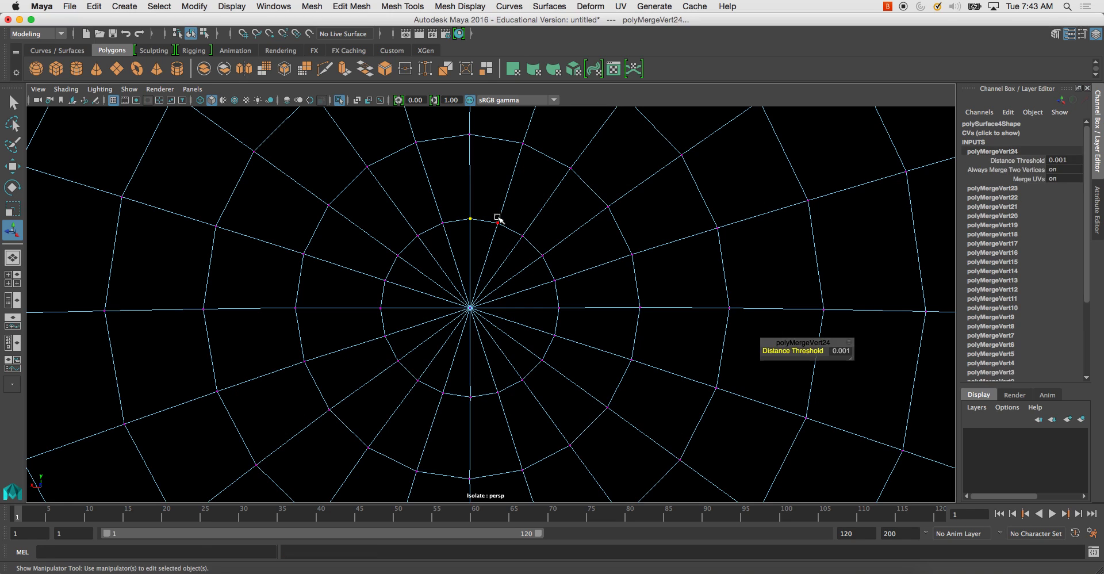
Step: Merge each overlapping vertex pair around the inner ring, where the iris meets the pupil
key("g")
mouse_move(535, 246)
left_mouse_down()
mouse_move(566, 293)
mouse_move(566, 315)
mouse_move(515, 390)
mouse_move(515, 410)
left_mouse_up()
key("g")
key("g")
key("g")
key("g")
key("g")
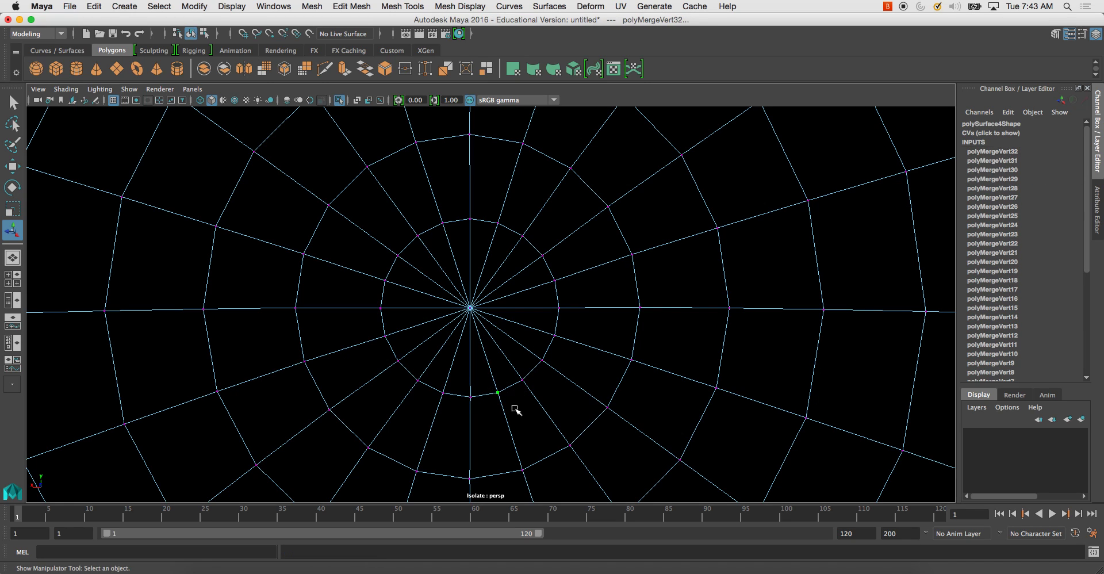
key("g")
key("g")
left_click_drag(463, 388, 424, 388)
key("g")
key("g")
left_click_drag(392, 354, 412, 371)
key("g")
left_click_drag(374, 328, 397, 347)
key("g")
left_click_drag(372, 300, 396, 318)
key("g")
key("g")
mouse_move(374, 270)
left_mouse_down()
mouse_move(433, 310)
mouse_move(622, 312)
left_mouse_up()
Step: Return the eyeball to object selection and compare its smoothed preview with the unsmoothed mesh
right_click_drag(547, 269, 609, 231)
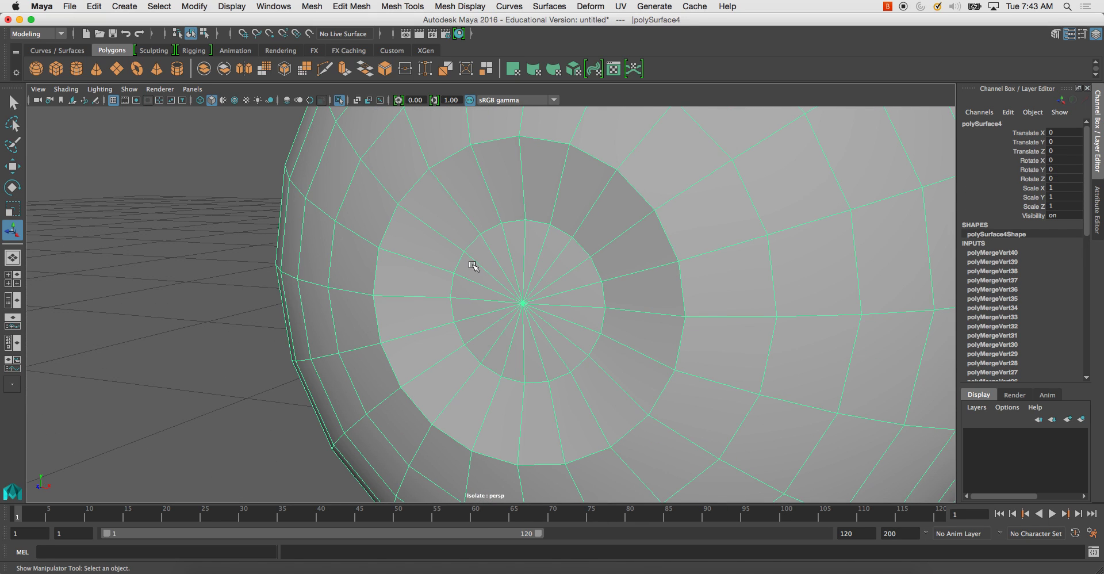
key("3")
key("1")
key("3")
key("1")
Step: Bevel the edge loop around the iris's outer border with a width of 0.0822 and 2 segments
right_click_drag(477, 201, 457, 153)
double_click(457, 152)
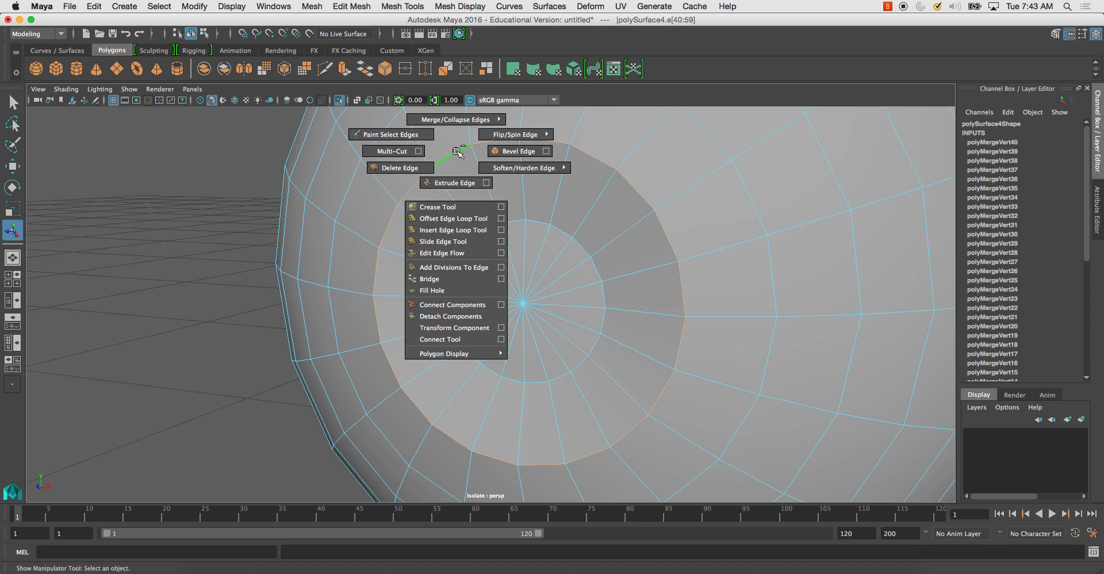
right_click_drag(540, 153, 538, 152, "shift")
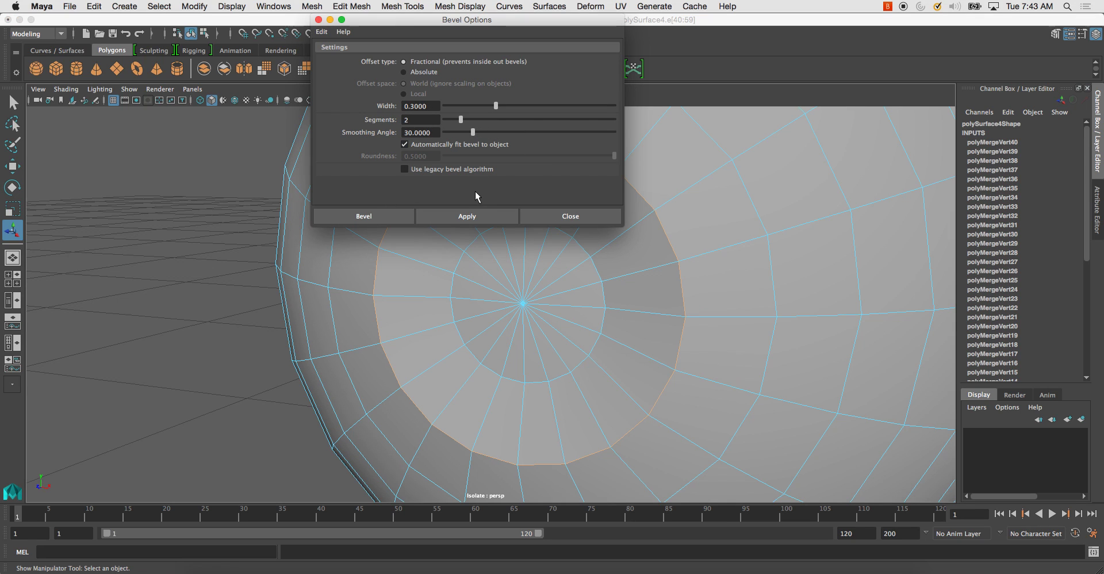
left_click(475, 214)
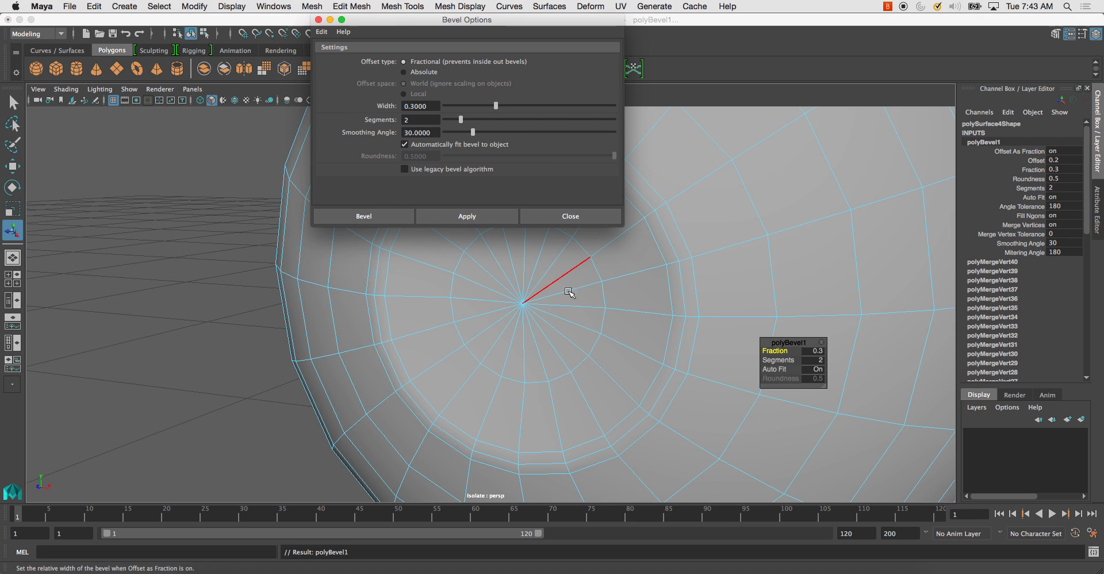
key("ctrl+z")
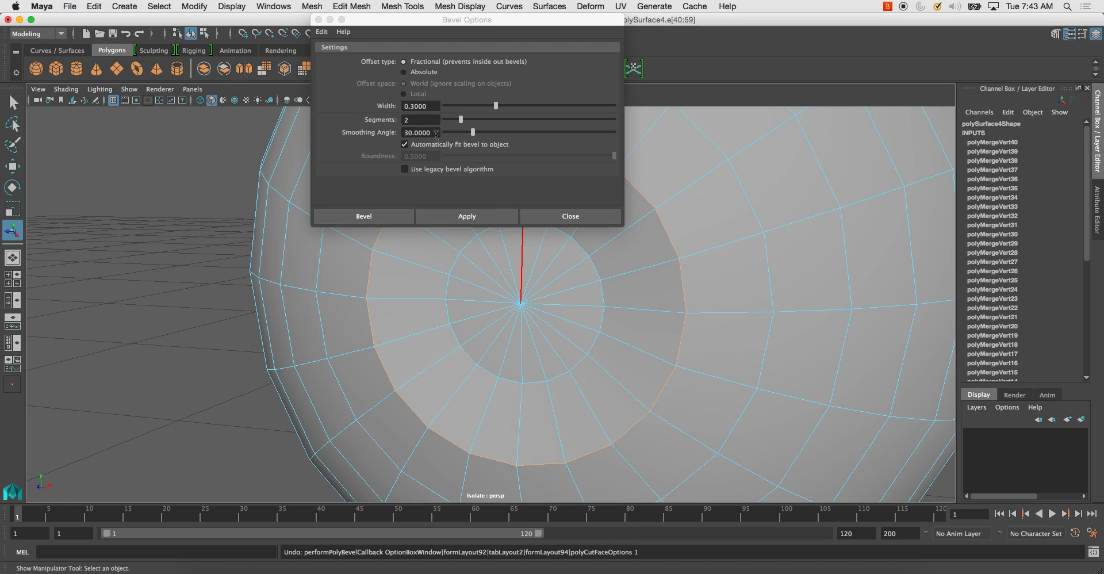
left_click(459, 105)
left_click(478, 212)
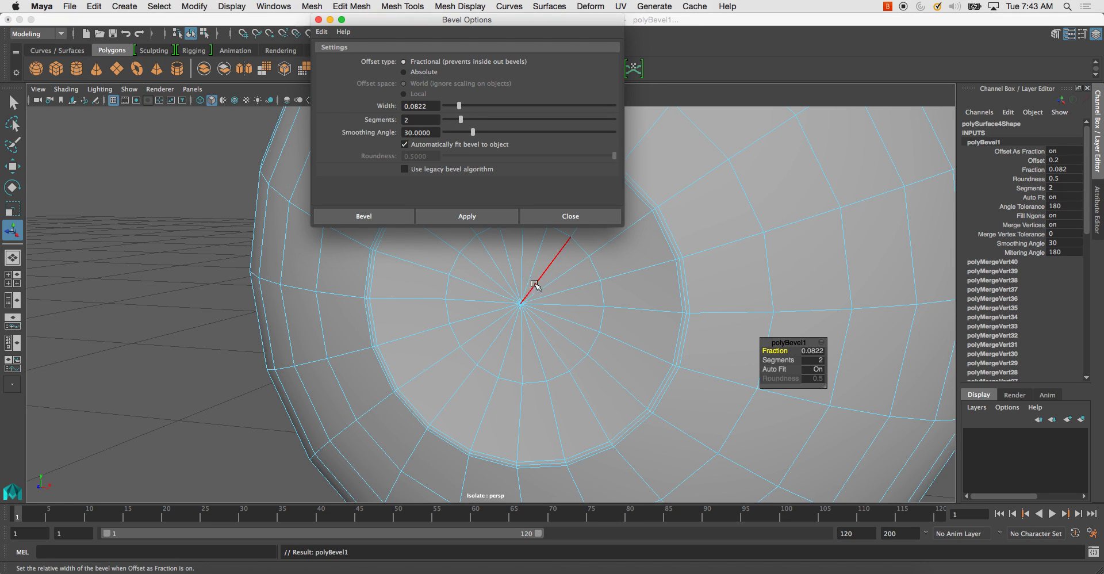
Step: Bevel the pupil's border edge loop with the same 0.0822 width and 2 segments, and close the bevel options
double_click(605, 300)
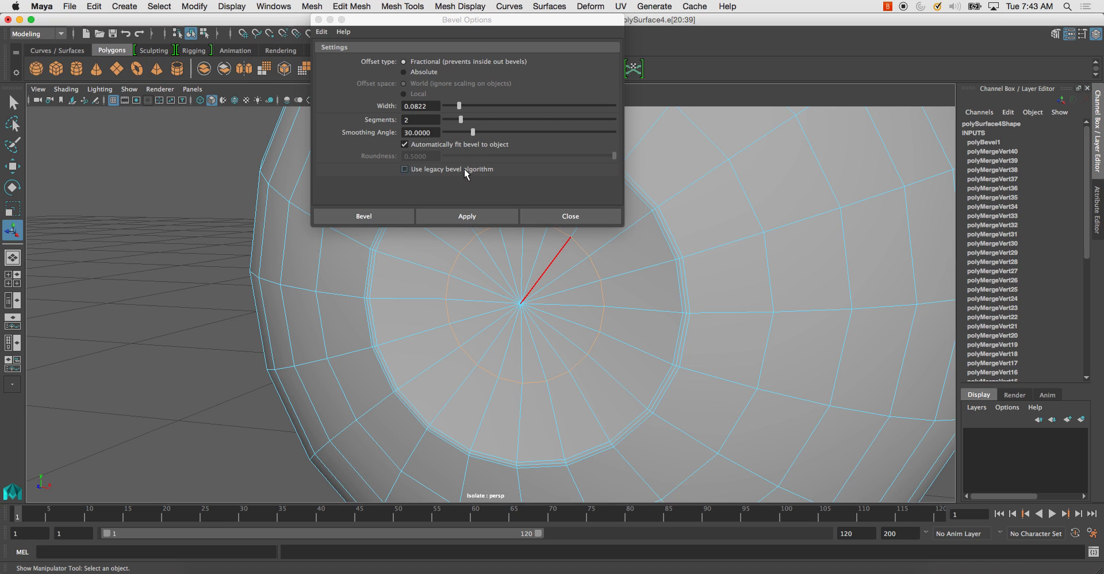
left_click(469, 217)
left_click(569, 218)
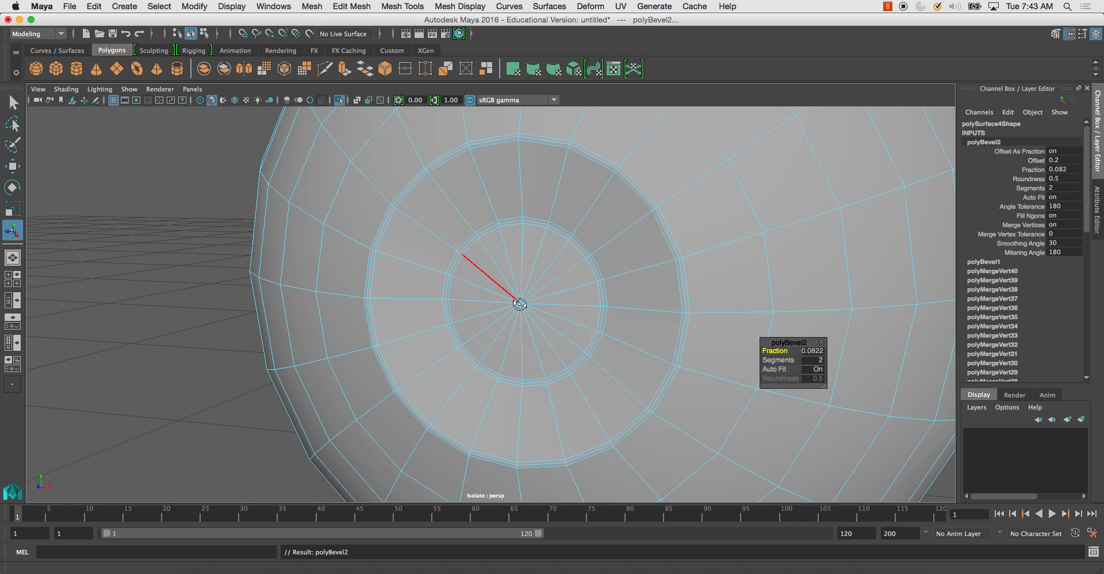
Step: Return the bevelled eyeball to object selection, display it as a smooth preview and leave isolation
left_click_drag(520, 305, 575, 310, "alt")
right_click_drag(474, 208, 598, 204)
left_click(466, 180)
left_click(718, 221)
left_click_drag(664, 260, 495, 203, "alt")
scroll(494, 204, "down", 5)
left_click(534, 242)
key("3")
left_click(323, 243)
left_click_drag(323, 243, 681, 308, "alt")
left_click(647, 307)
left_click(828, 328)
key("ctrl+1")
Step: Select the eyeball behind the eyelid mesh and soften its edges
left_click(653, 284)
left_click(623, 219)
right_click_drag(619, 220, 726, 242, "shift")
left_click(796, 199)
left_click_drag(618, 244, 501, 255, "alt")
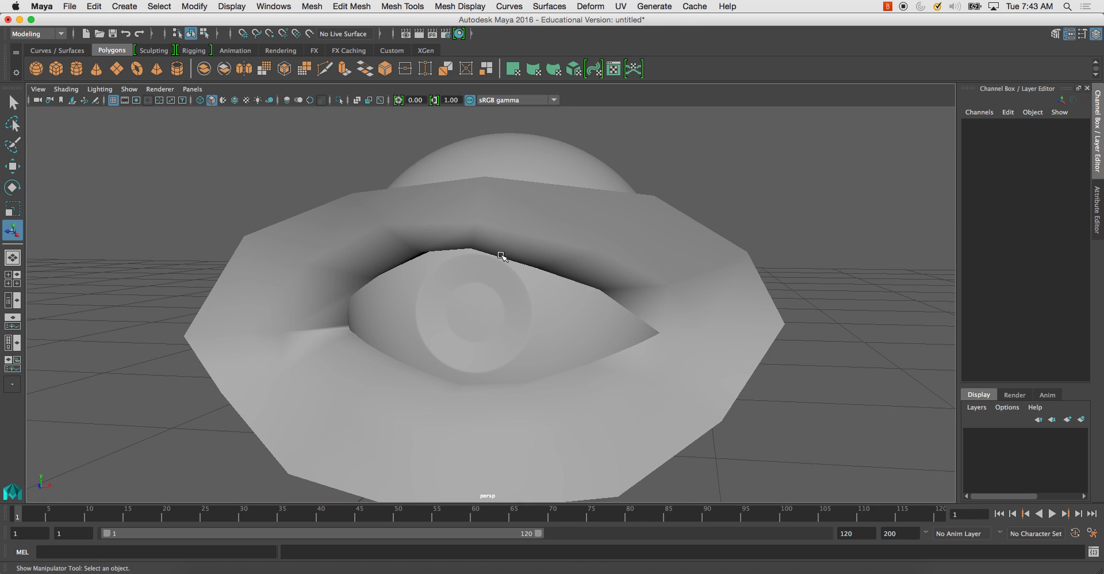
left_click_drag(590, 273, 488, 295, "alt")
Step: Delete the construction history of all objects in the scene
left_click(648, 313)
left_click_drag(648, 313, 718, 215, "alt")
left_click(719, 216)
left_click(615, 219)
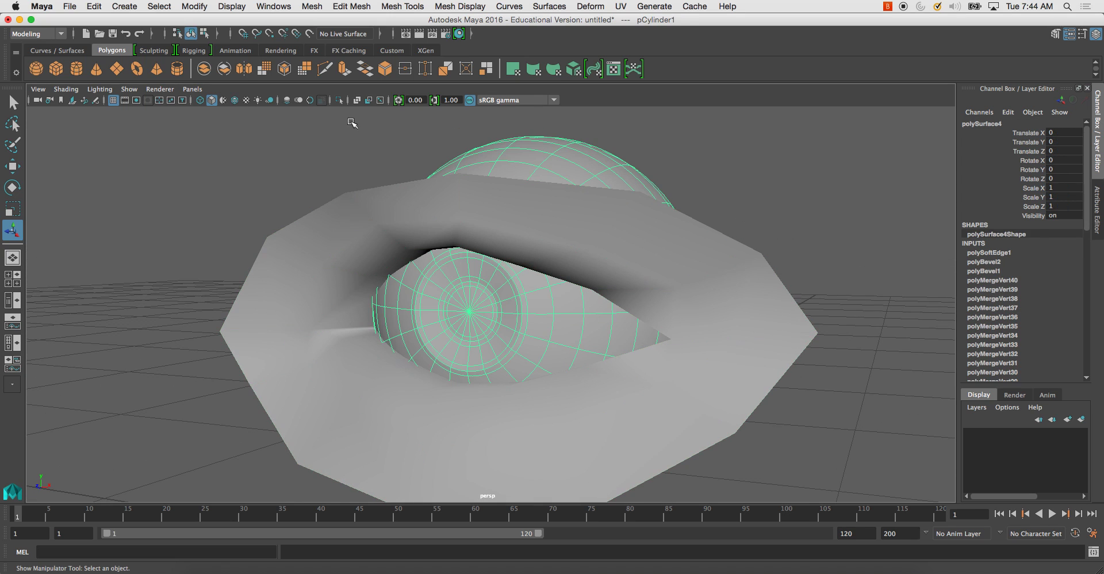
left_click(94, 6)
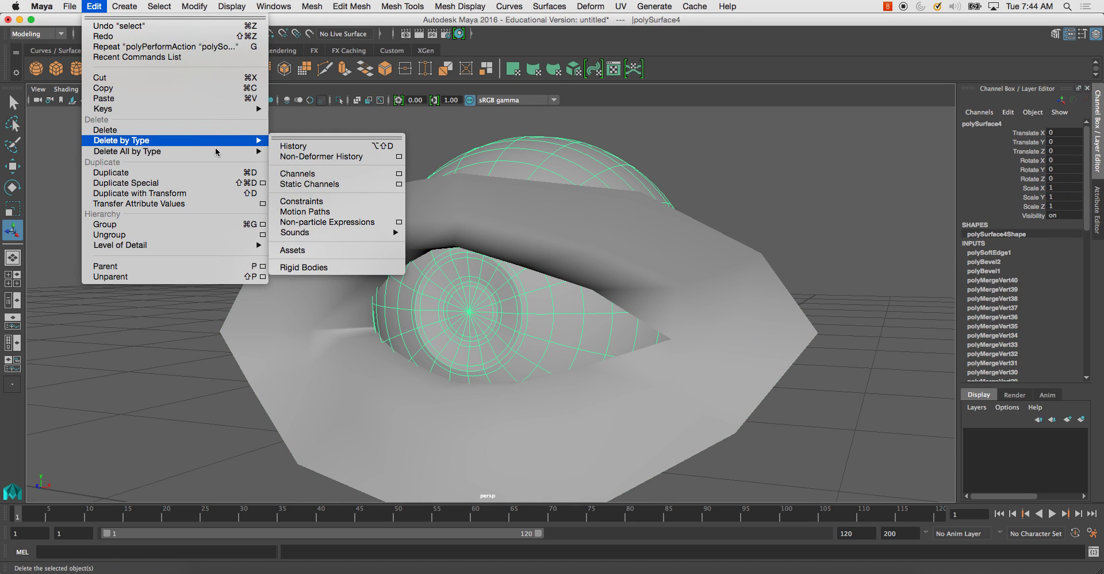
mouse_move(248, 152)
left_click(293, 155)
left_click(243, 133)
Step: Switch to the front view and turn on Wireframe on Shaded over the reference photo
left_click_drag(244, 133, 376, 275, "alt")
scroll(344, 235, "down", 5)
key("space")
key("space")
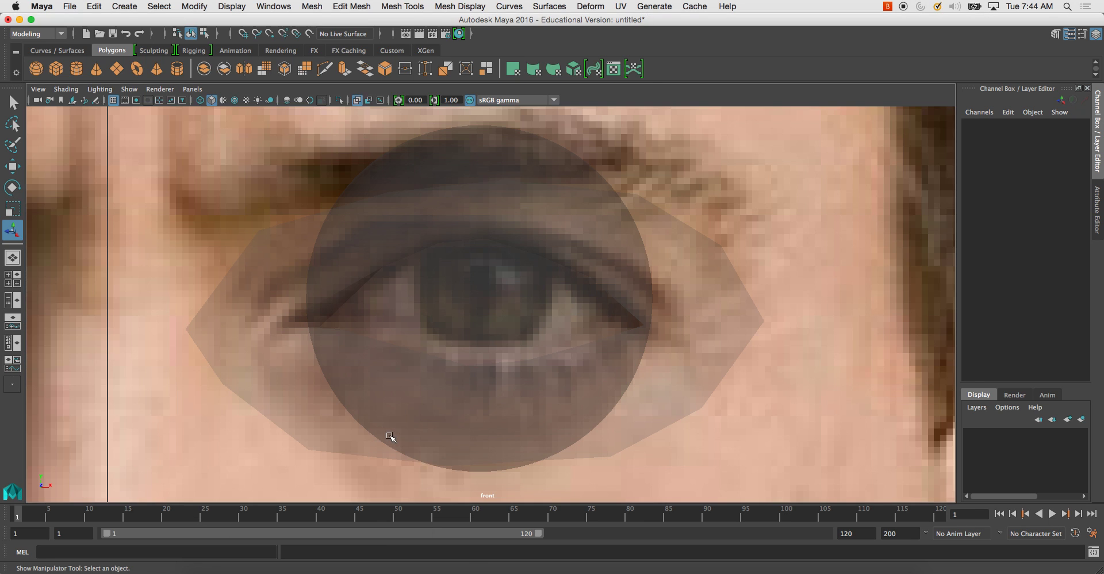
left_click(79, 89)
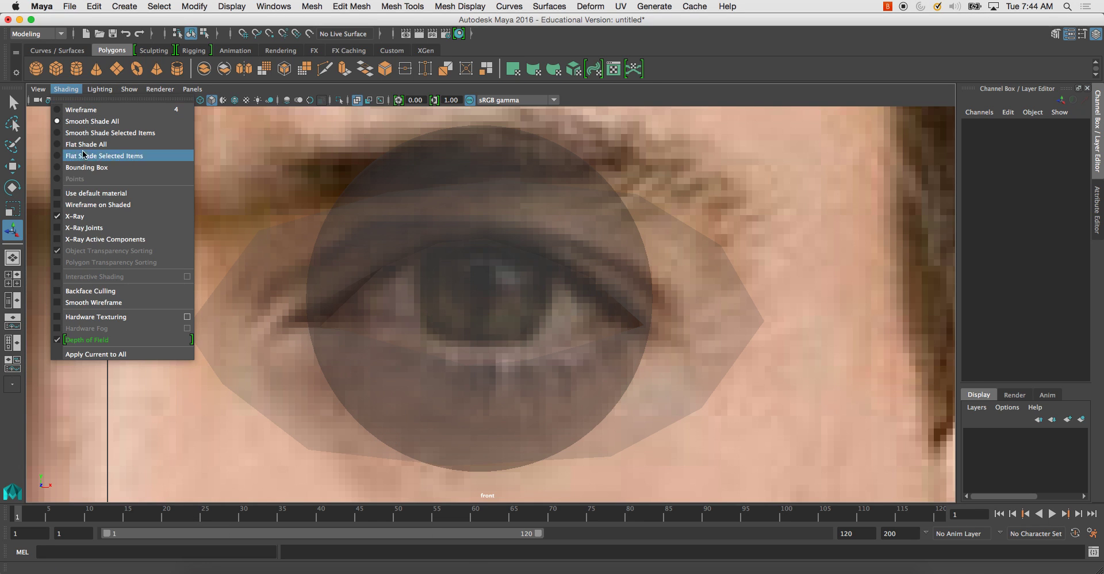
left_click(110, 205)
Step: Create a polygon cylinder over the front reference photo and set its Rotate X to 90
scroll(376, 332, "down", 10)
middle_click_drag(445, 417, 473, 328, "alt")
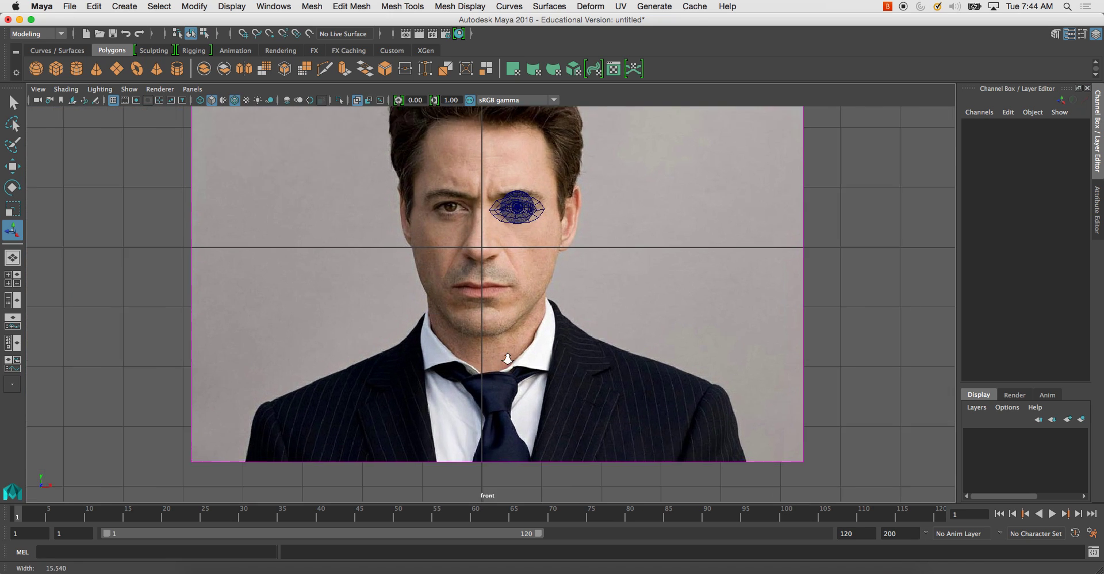
scroll(428, 299, "up", 5)
middle_click_drag(387, 270, 451, 327, "alt")
scroll(557, 308, "up", 3)
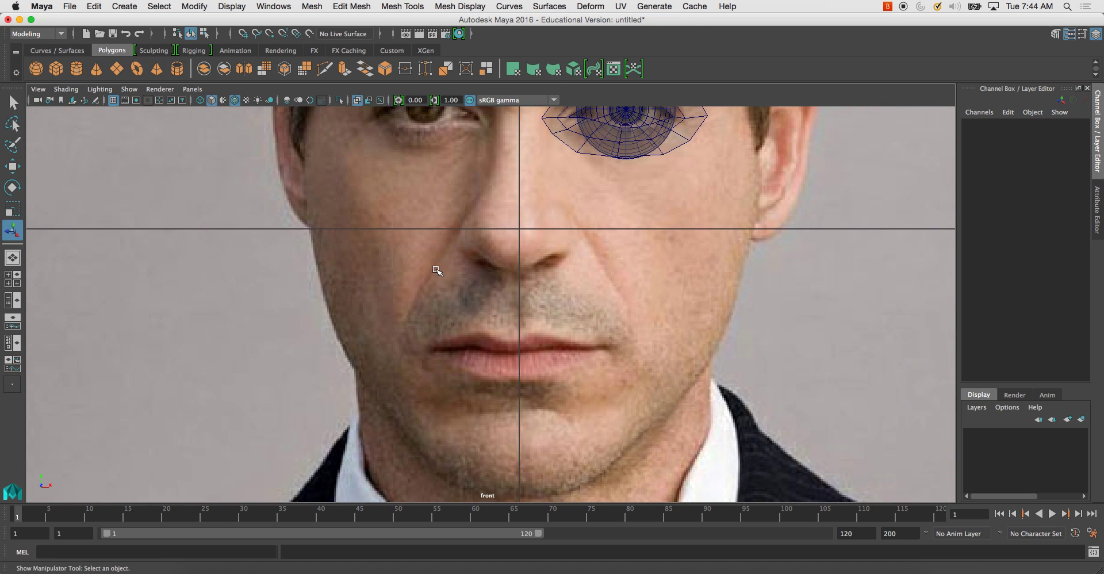
left_click(77, 69)
scroll(461, 298, "down", 2)
key("e")
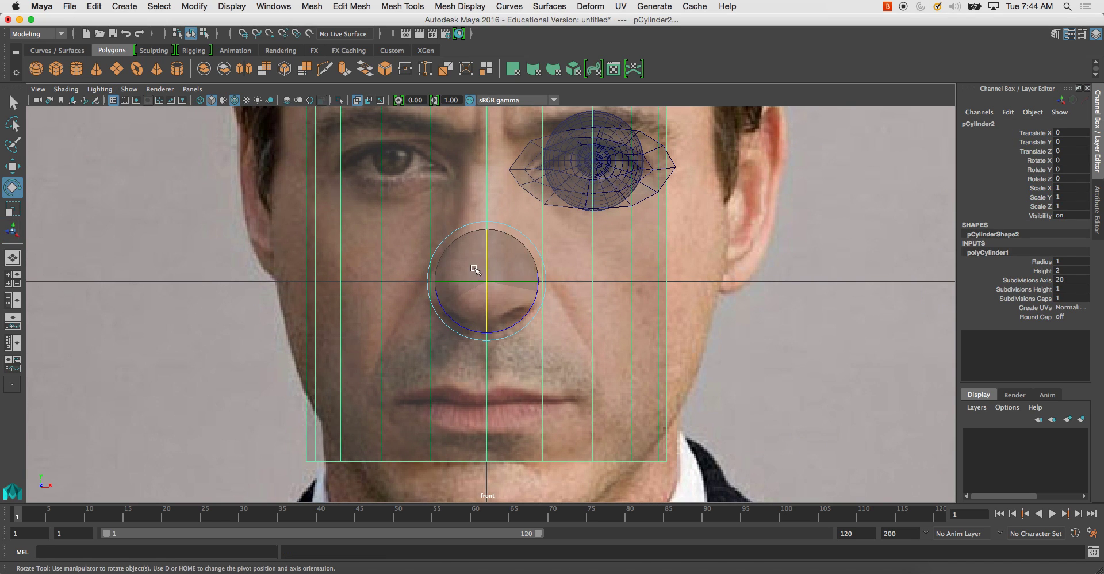
left_click_drag(488, 256, 493, 337)
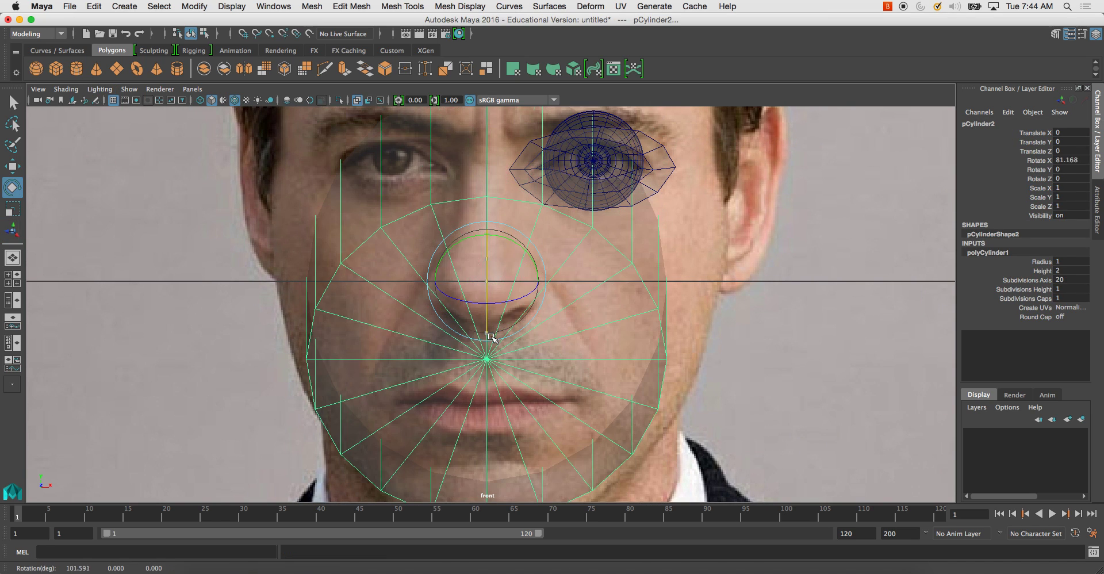
left_click(1070, 159)
type("90")
key("Return")
scroll(776, 194, "down", 2)
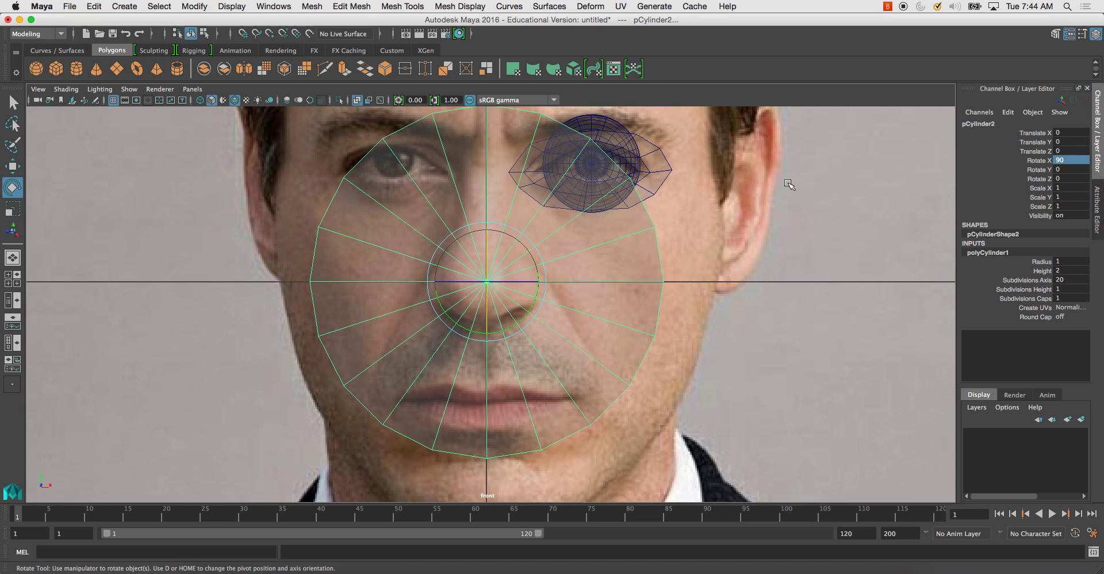
Step: Scale the cylinder uniformly to about 0.384 and move it down over the mouth, to about -0.657 in Y
key("r")
left_click_drag(505, 272, 338, 230)
key("w")
left_click_drag(504, 217, 499, 332)
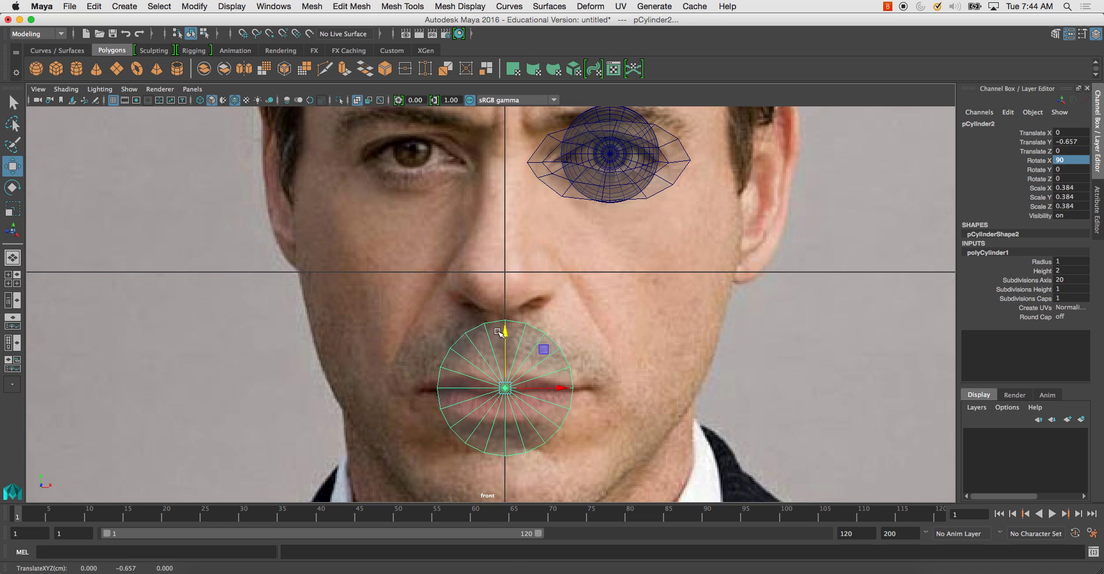
Step: Set the mouth cylinder's Subdivisions Axis to 12 and raise it to 16
left_click(1098, 208)
left_click(1001, 123)
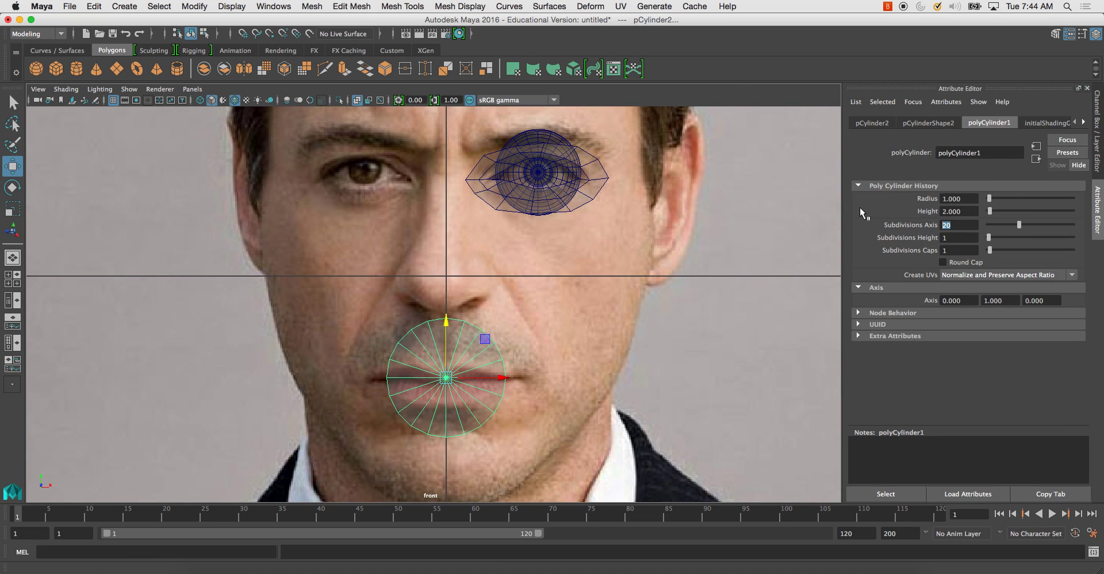
type("12")
key("Return")
scroll(581, 285, "up", 5)
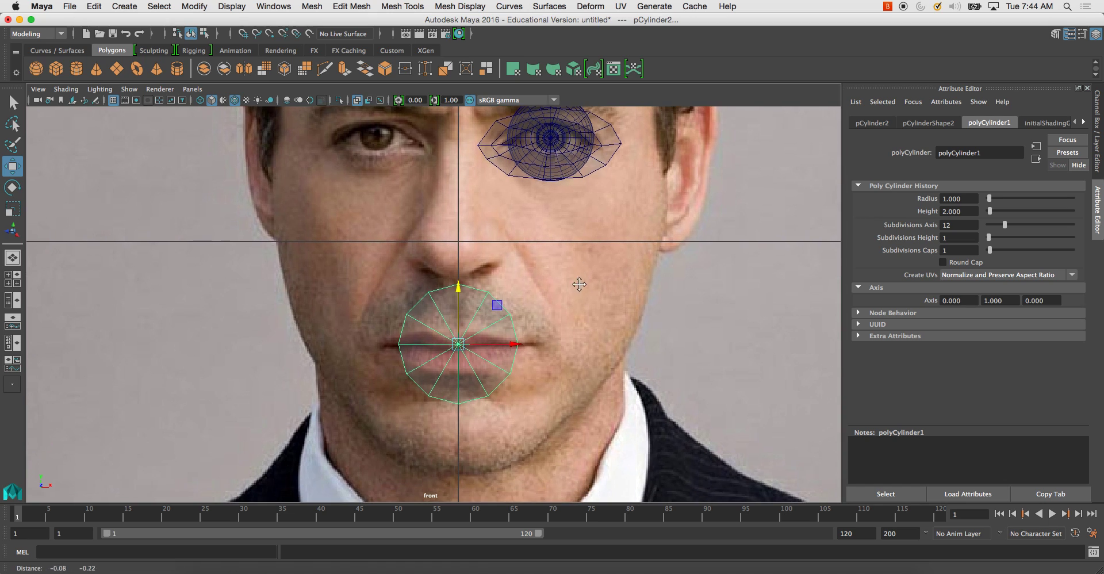
middle_click_drag(596, 291, 598, 275, "alt")
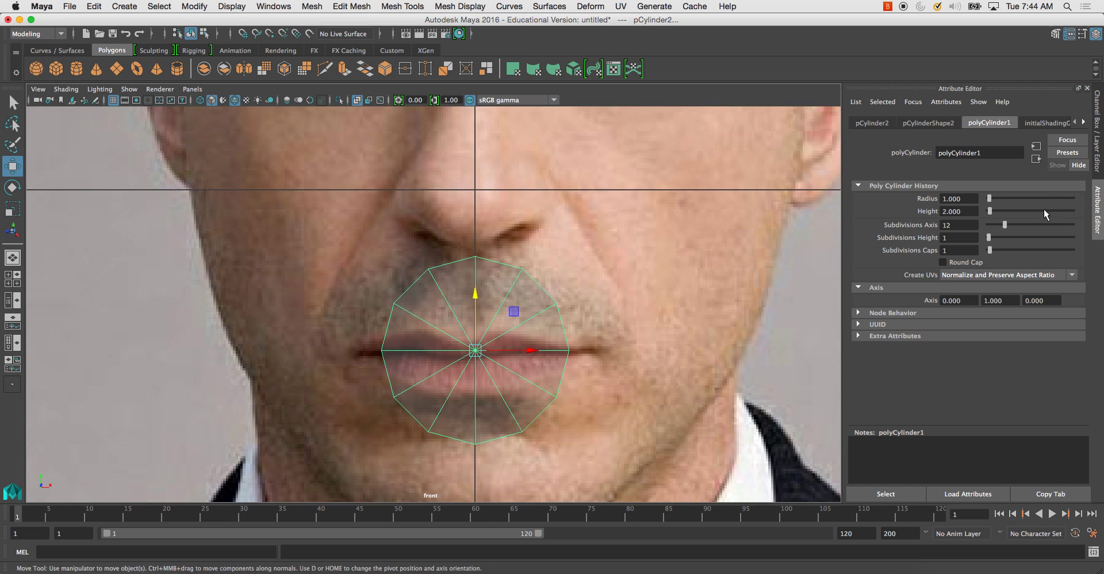
left_click_drag(1006, 225, 1011, 227)
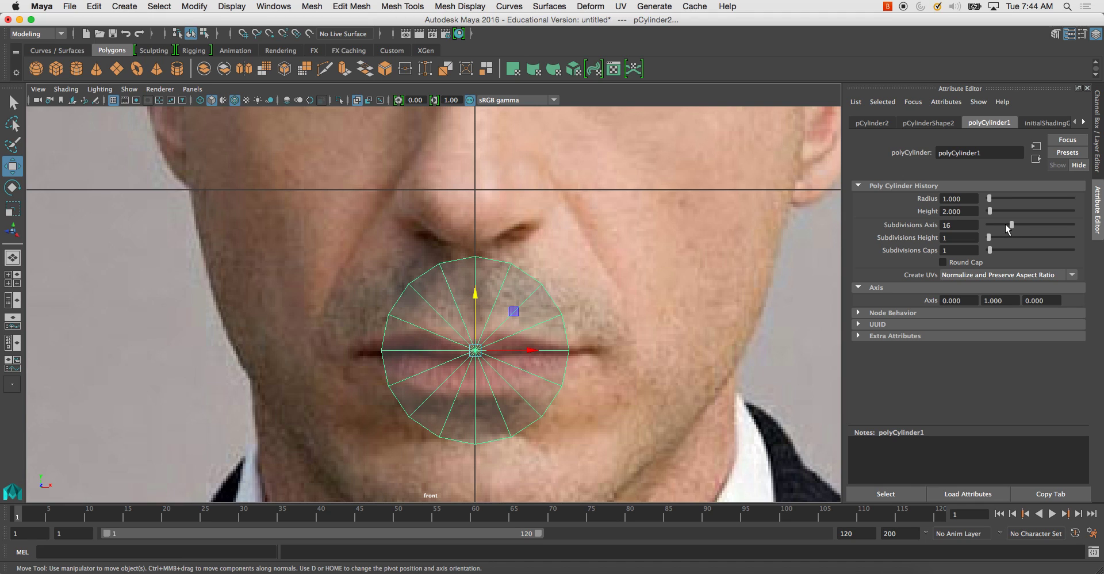
Step: Move the cylinder's top-center and upper-right rim vertices onto the outline of the upper lip and the right mouth corner
right_click_drag(510, 301, 473, 299)
left_click_drag(467, 244, 489, 272)
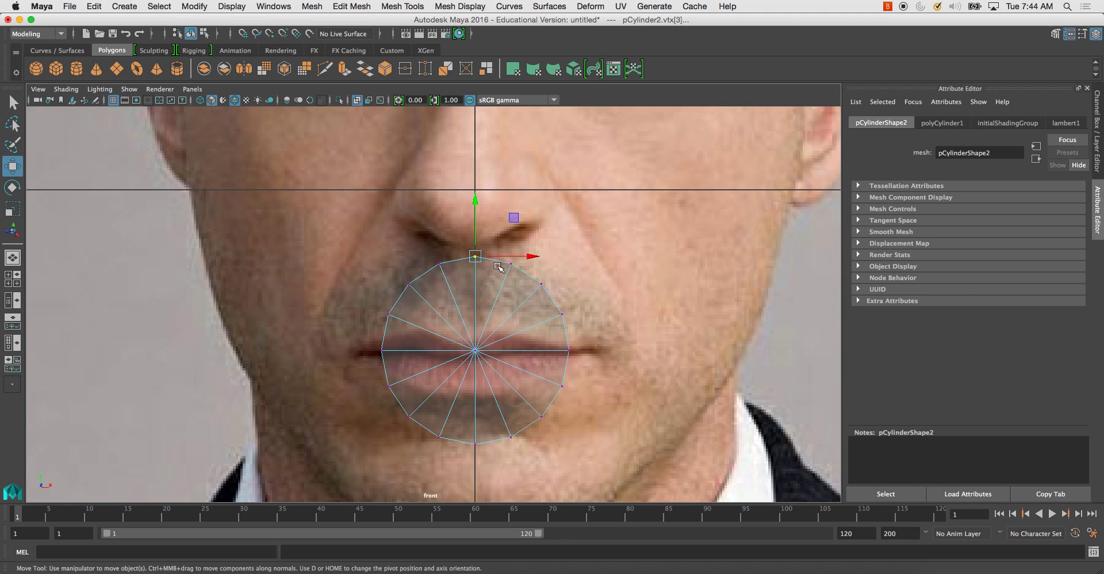
left_click_drag(475, 197, 493, 326)
left_click(511, 263)
left_click(541, 284)
left_click_drag(541, 283, 593, 353)
left_click(561, 315)
left_click(568, 349)
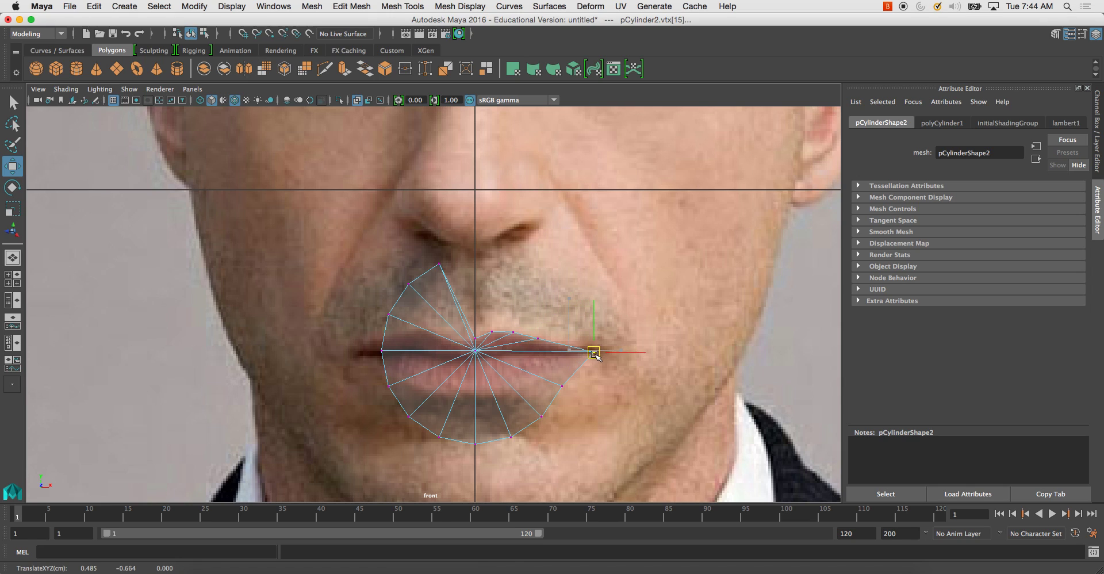
Step: Move the lower-right and bottom-center rim vertices onto the outline of the lower lip
left_click(562, 385)
left_click_drag(562, 385, 567, 372)
left_click(541, 415)
left_click_drag(543, 414, 540, 384)
left_click(511, 437)
left_click_drag(510, 436, 482, 348)
left_click(475, 443)
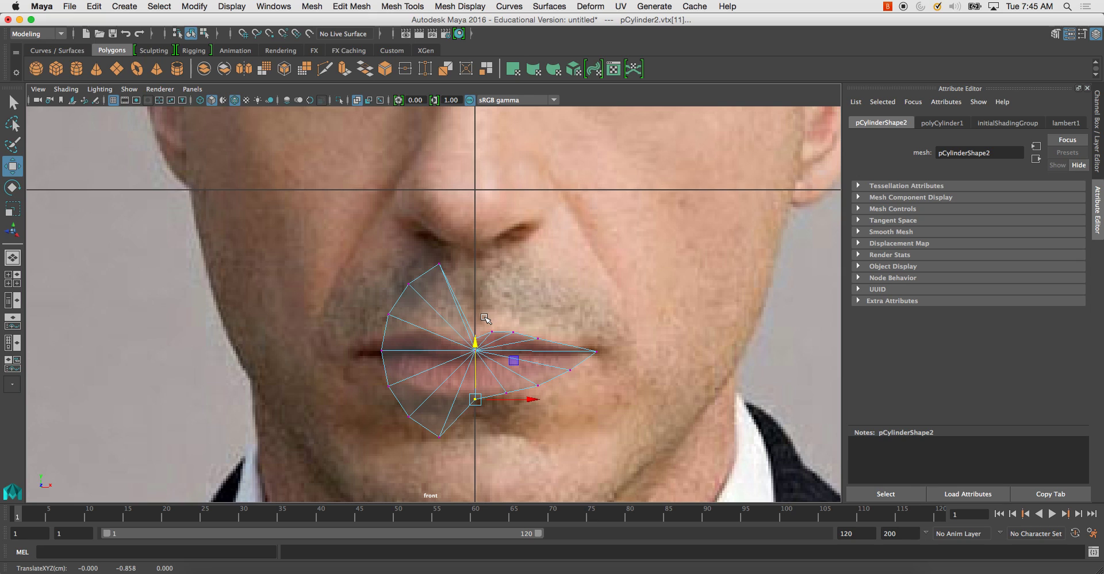
Step: Delete the faces of the cylinder's unshaped left half
right_click(478, 332)
left_click(426, 366)
right_click_drag(426, 304, 448, 352)
left_click_drag(379, 343, 467, 476)
key("Delete")
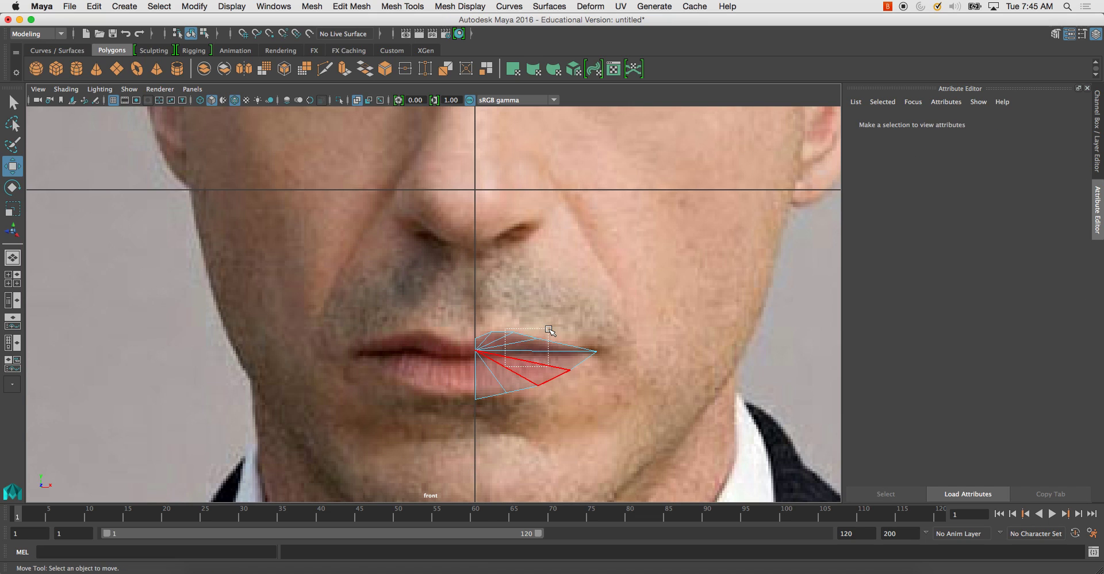
Step: Select the remaining half-lip mesh as an object and duplicate it
left_click_drag(548, 328, 549, 329)
right_click_drag(513, 359, 568, 289)
left_click(522, 359)
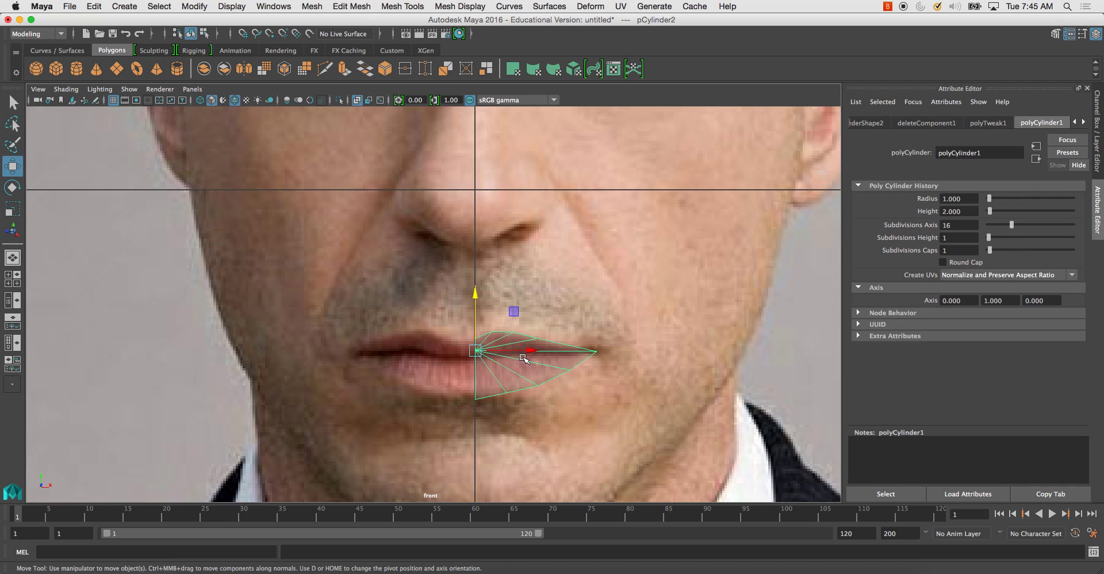
key("ctrl+d")
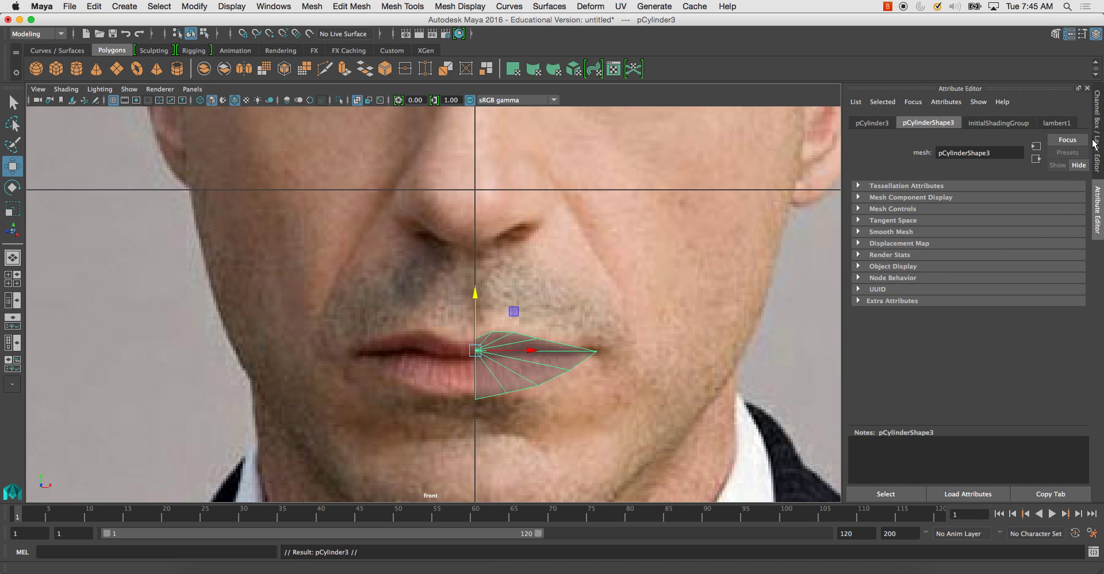
Step: Freeze the duplicate's transformations and mirror it to the other side with Scale X -1
key("ctrl+a")
left_click(195, 7)
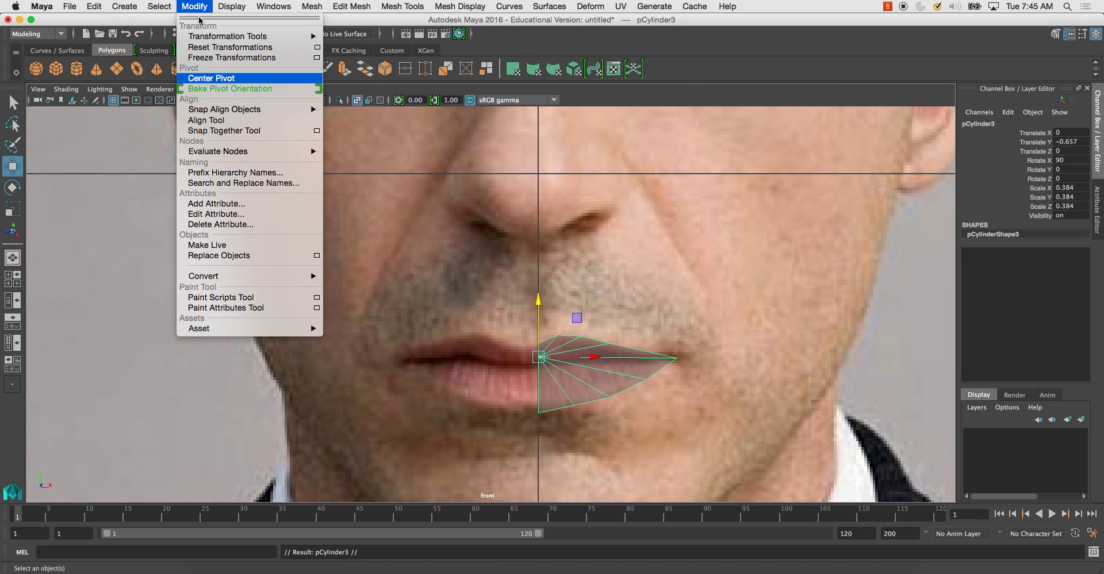
left_click(230, 58)
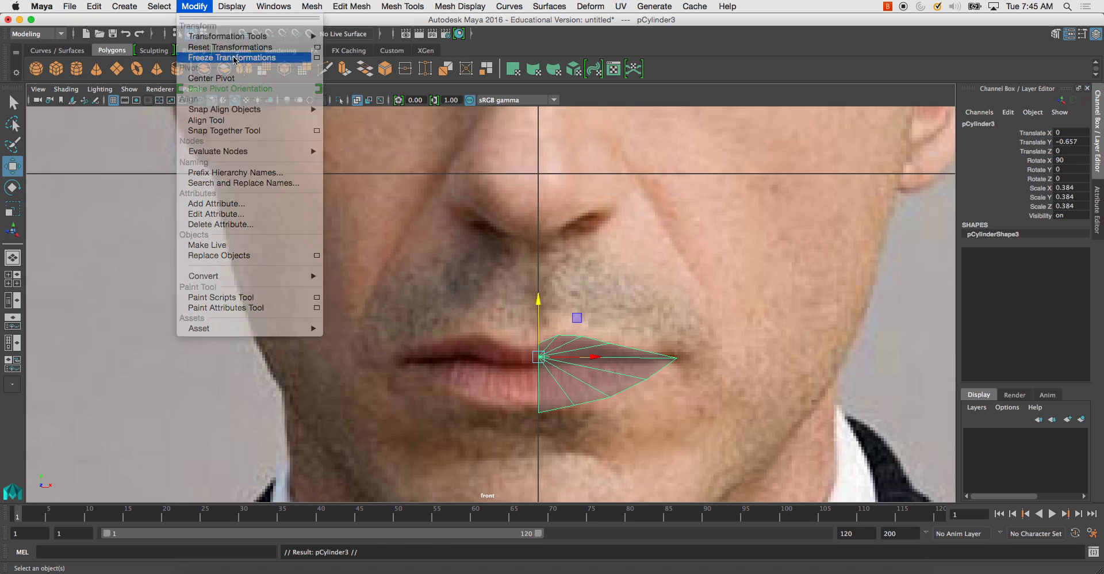
left_click(1071, 188)
type("-1")
key("Return")
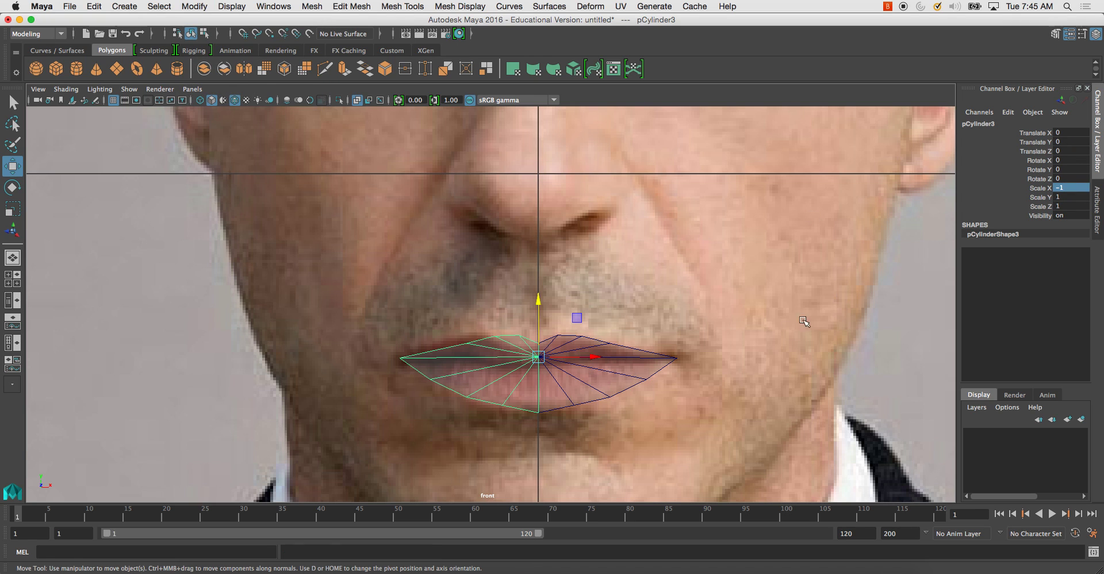
Step: Combine both lip halves into one mesh and merge the vertices along the center line
scroll(428, 387, "up", 3)
left_click(593, 360, "shift")
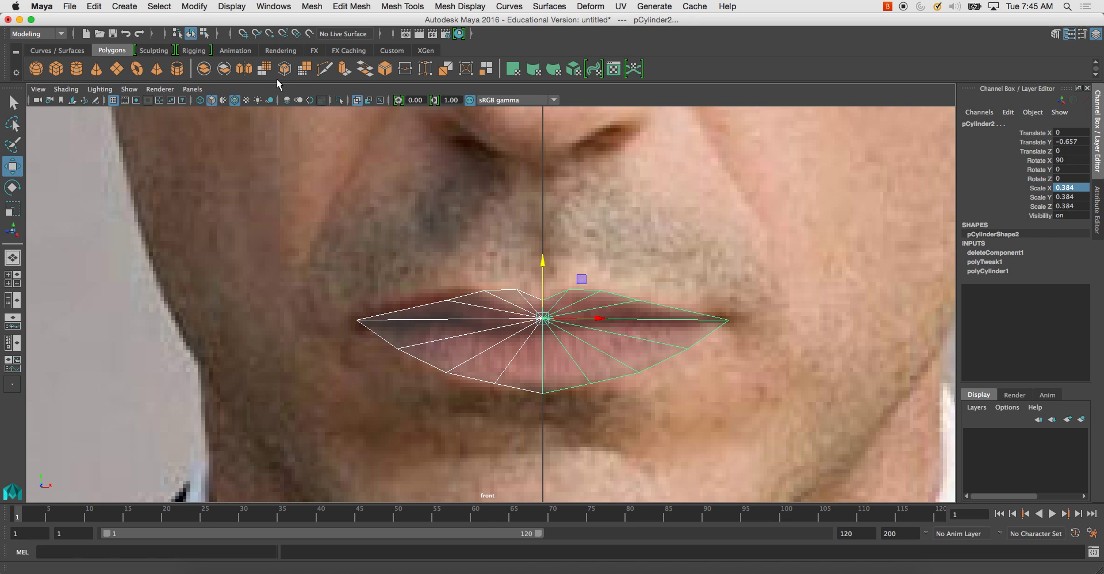
left_click(204, 68)
right_click_drag(582, 322, 543, 307)
left_click_drag(536, 298, 546, 426)
right_click_drag(537, 371, 549, 306, "shift")
left_click(572, 332)
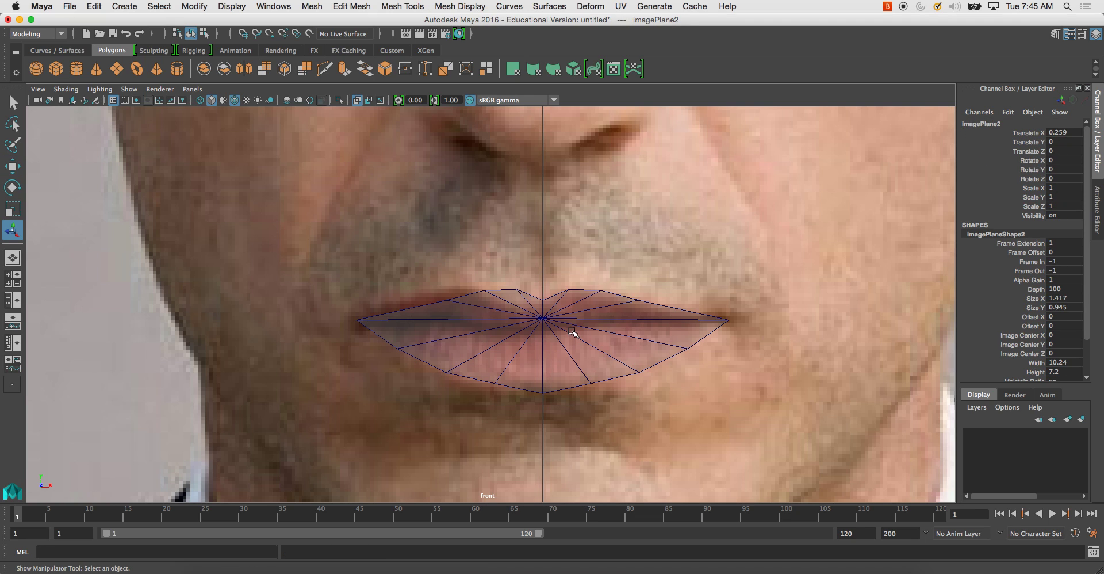
Step: Delete the cap faces that cover the mouth opening in the front view
left_click_drag(587, 292, 585, 294)
mouse_move(554, 326)
right_mouse_down()
mouse_move(583, 291)
mouse_move(555, 336)
right_mouse_up()
left_click_drag(493, 315, 586, 345)
key("Delete")
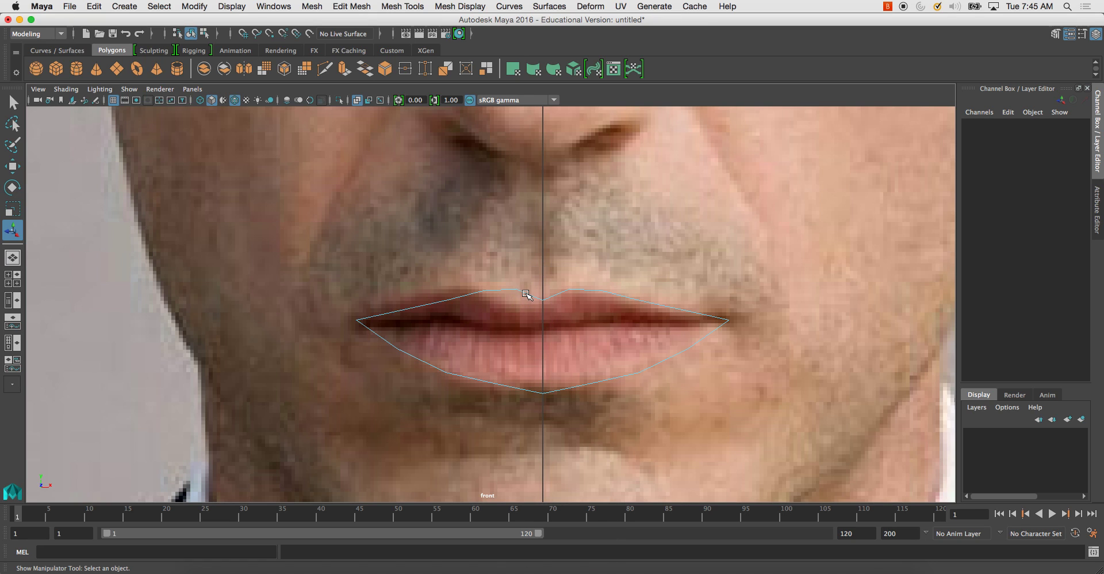
Step: In the perspective view, extrude the border edge loop at the front of the mouth mesh and scale it outward
right_click_drag(530, 305, 554, 282)
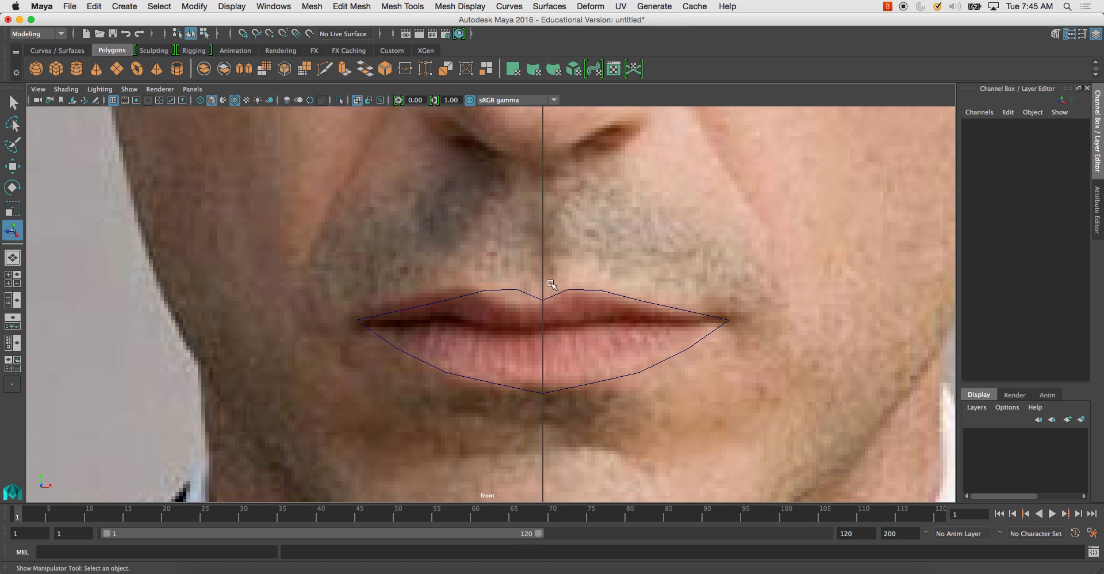
left_click(540, 301)
key("space")
key("space")
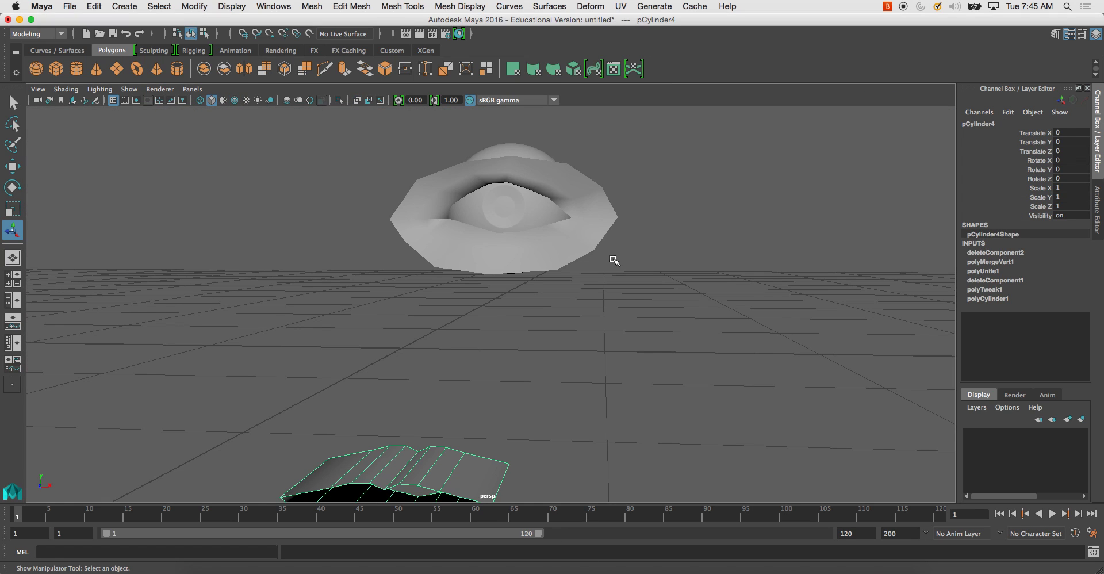
key("f")
left_click_drag(613, 261, 415, 264, "alt")
right_click_drag(414, 263, 407, 228)
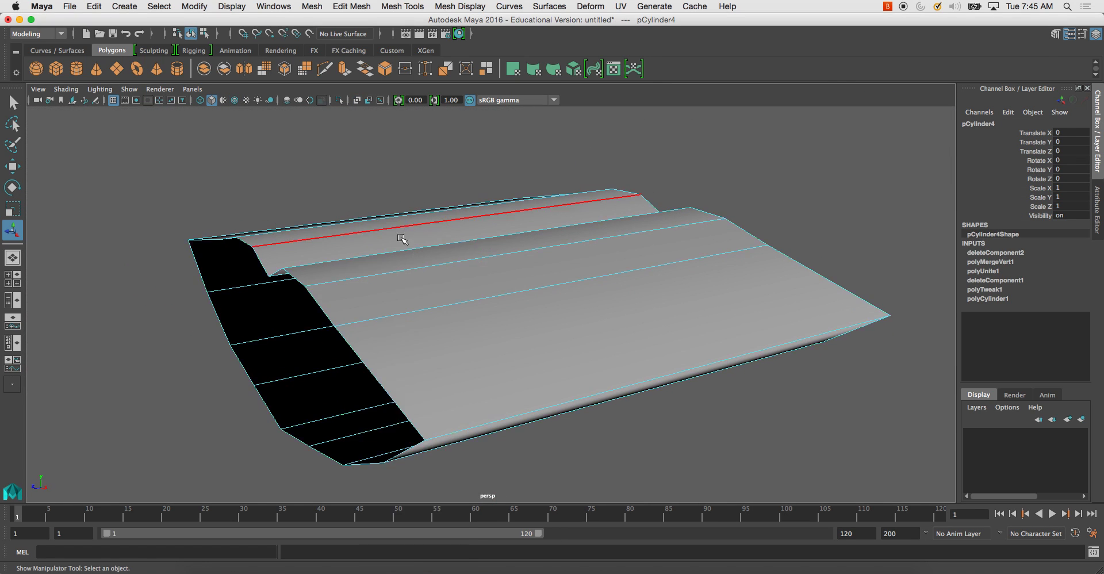
double_click(329, 316)
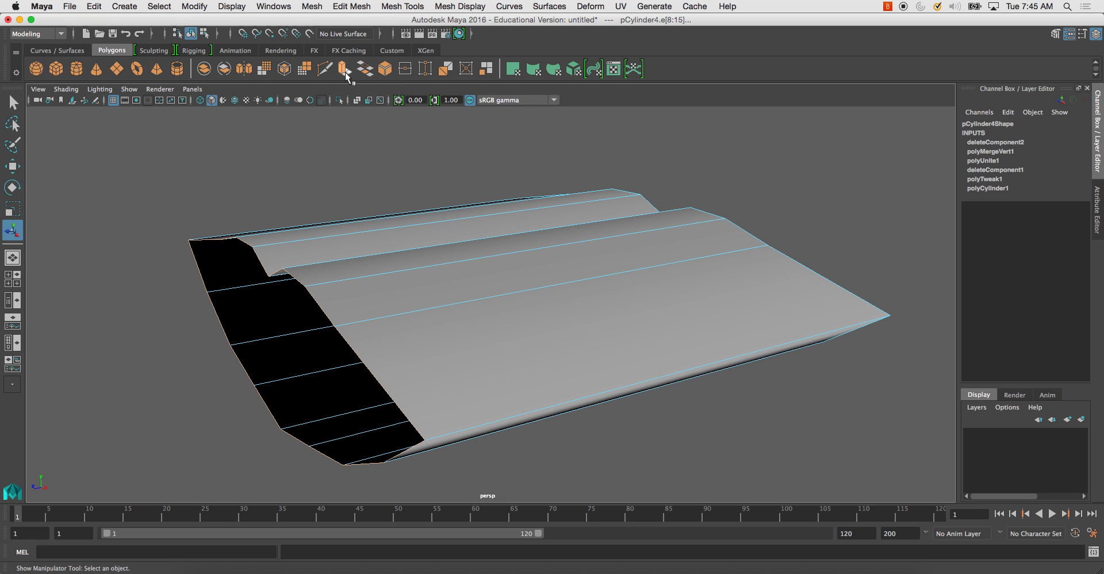
left_click(346, 73)
key("r")
left_click_drag(275, 345, 431, 345)
Step: Delete the cylinder's long side faces behind the extruded lip ring
right_click_drag(457, 283, 460, 315)
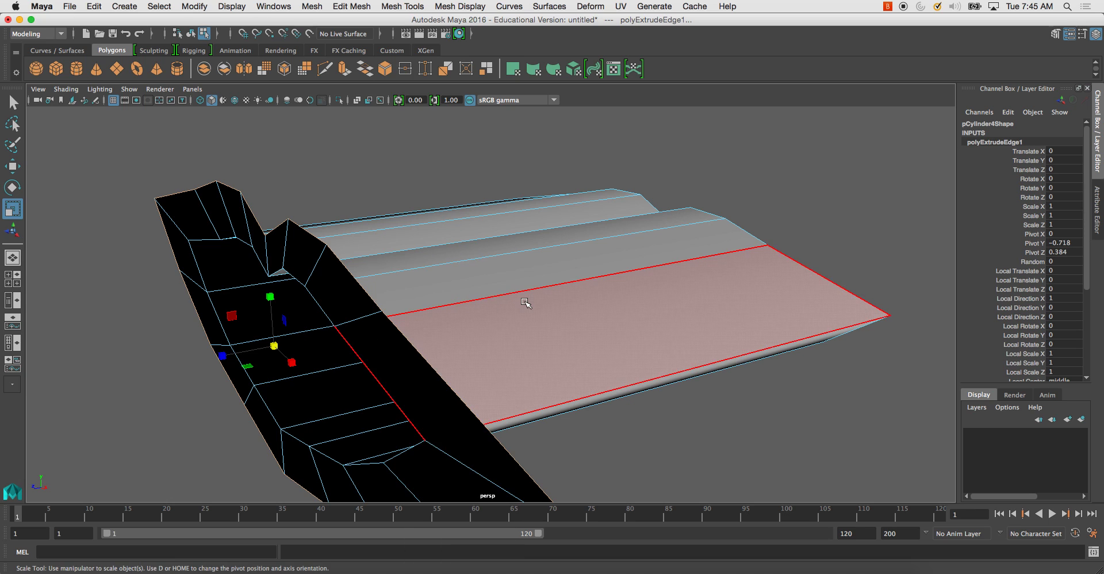
left_click(524, 302)
double_click(499, 272, "shift")
left_click_drag(523, 303, 473, 303, "alt")
left_click_drag(514, 162, 866, 444)
key("Delete")
Step: Extrude the ring's inner border edge loop and scale it inward toward the mouth opening
left_click_drag(422, 381, 543, 371, "alt")
left_click(399, 221)
right_click_drag(456, 217, 451, 185)
double_click(424, 242)
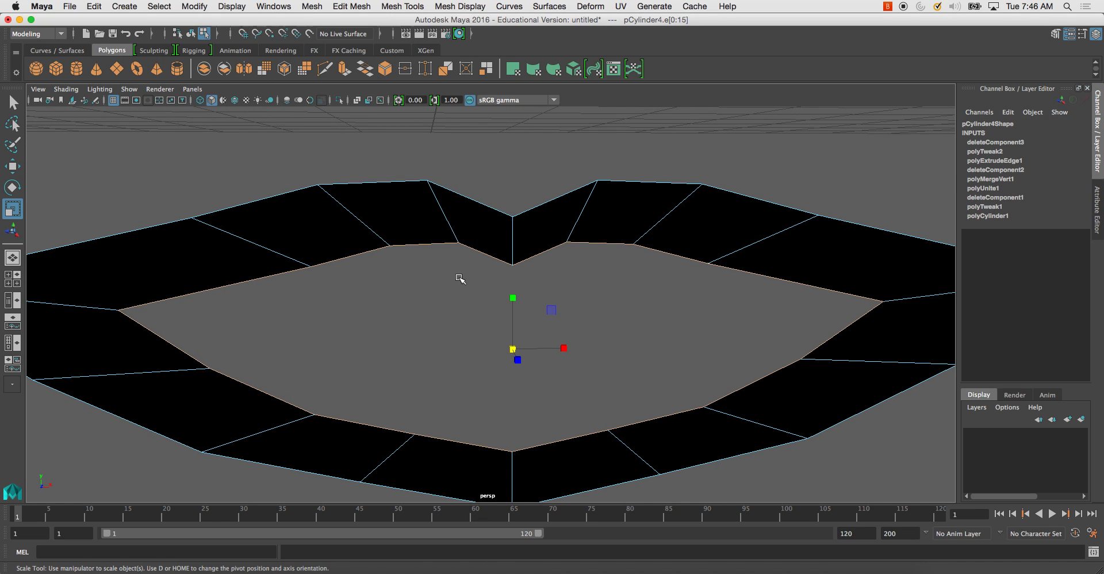
left_click(348, 71)
key("r")
left_click_drag(512, 348, 417, 322)
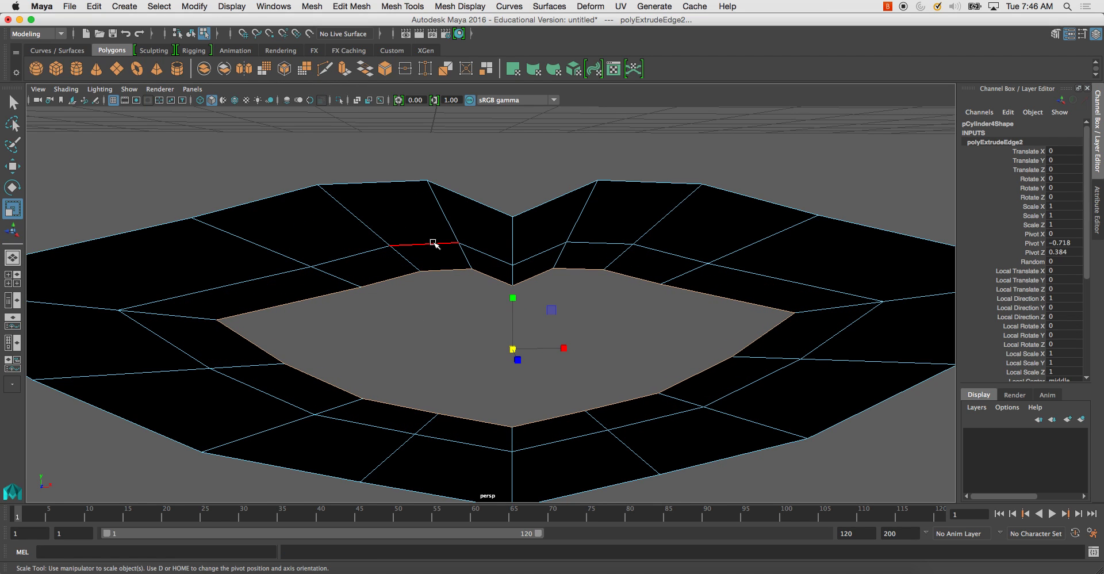
Step: Reverse the face normals of the whole lip mesh and deselect it
right_click_drag(443, 239, 502, 210)
mouse_move(452, 274)
left_mouse_down("alt")
mouse_move(648, 254)
mouse_move(667, 214)
left_mouse_up("alt")
left_click(667, 216)
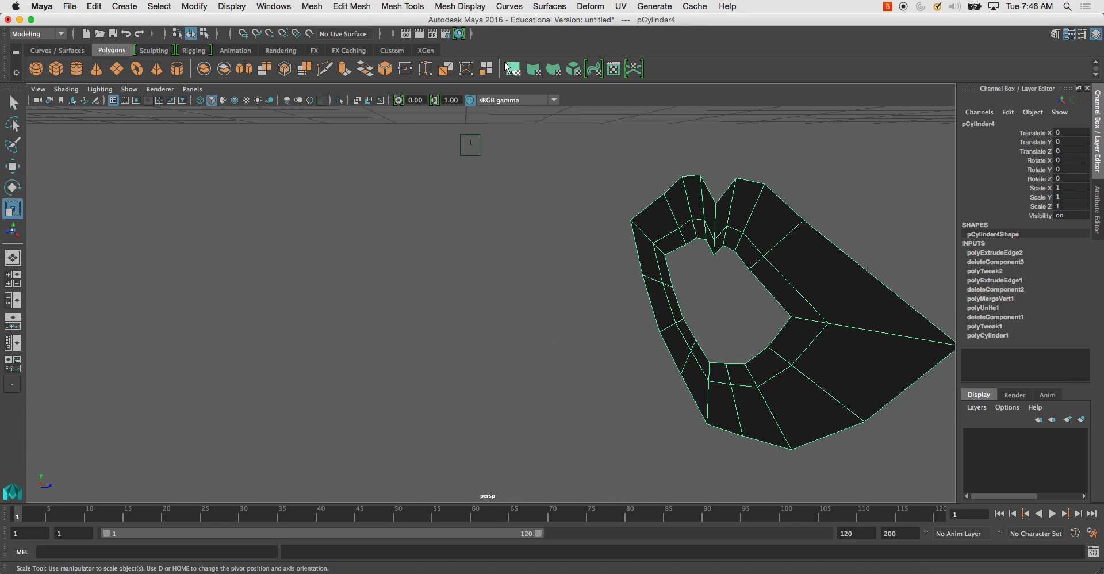
left_click(460, 6)
left_click(466, 57)
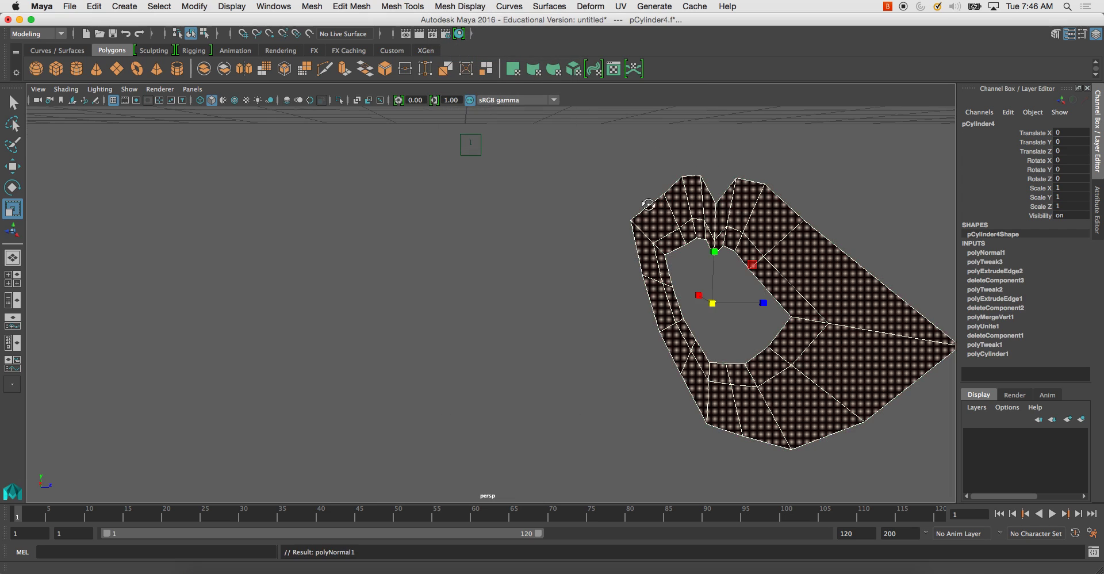
left_click_drag(468, 141, 459, 165, "alt")
left_click(418, 184)
scroll(391, 176, "down", 4)
Step: In the front view, move the inner vertices of the upper lip's left half down onto the line between the lips
key("space")
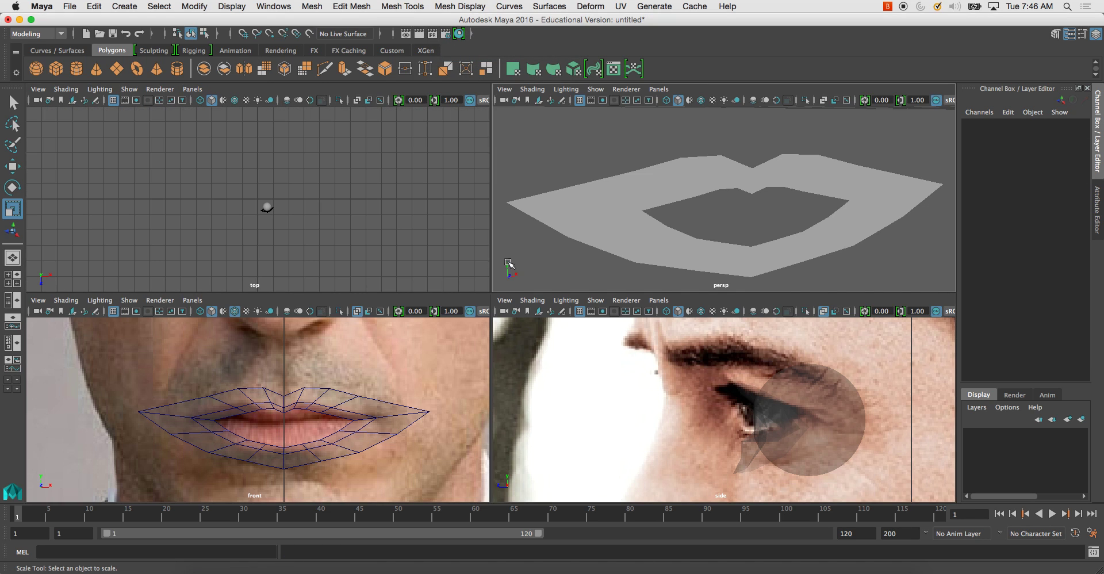
key("space")
scroll(493, 399, "up", 3)
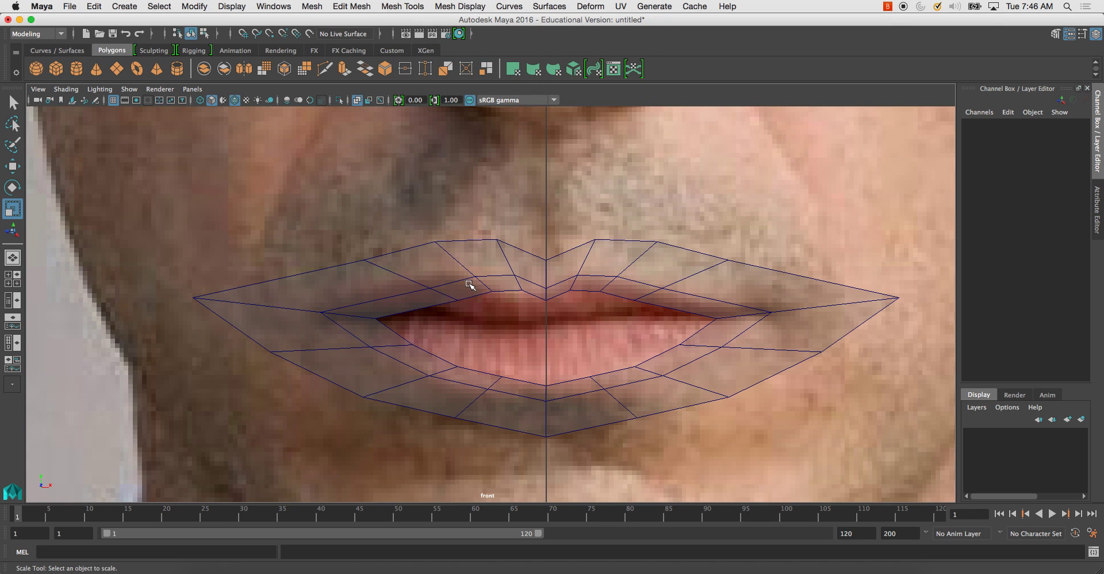
left_click(469, 282)
right_click_drag(468, 267, 408, 267)
left_click(457, 299)
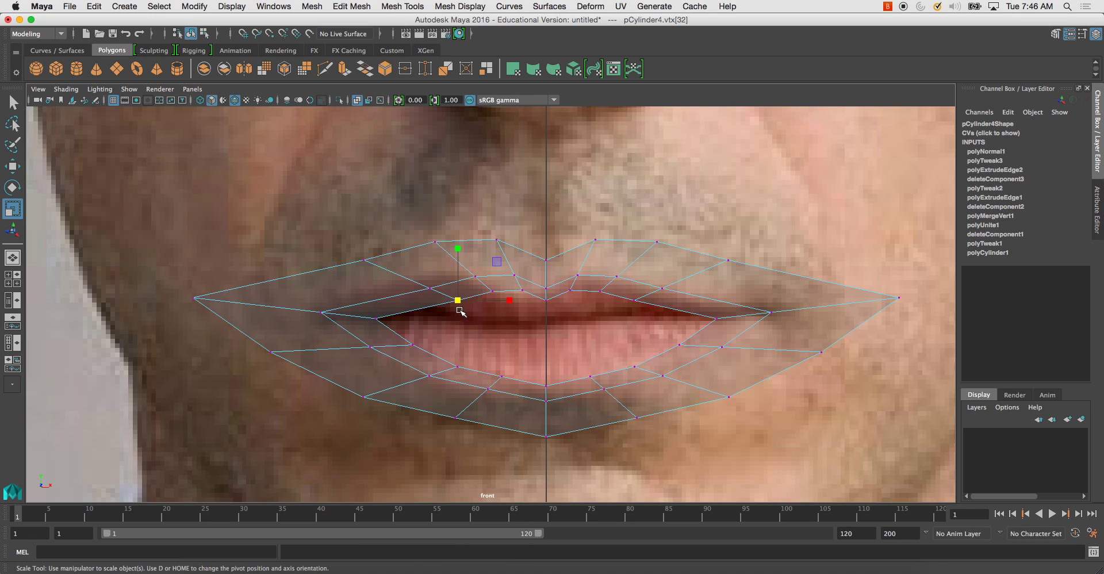
key("w")
left_click_drag(460, 309, 446, 324)
left_click(375, 318)
left_click_drag(376, 318, 357, 321)
left_click(493, 291)
left_click_drag(493, 292, 523, 321)
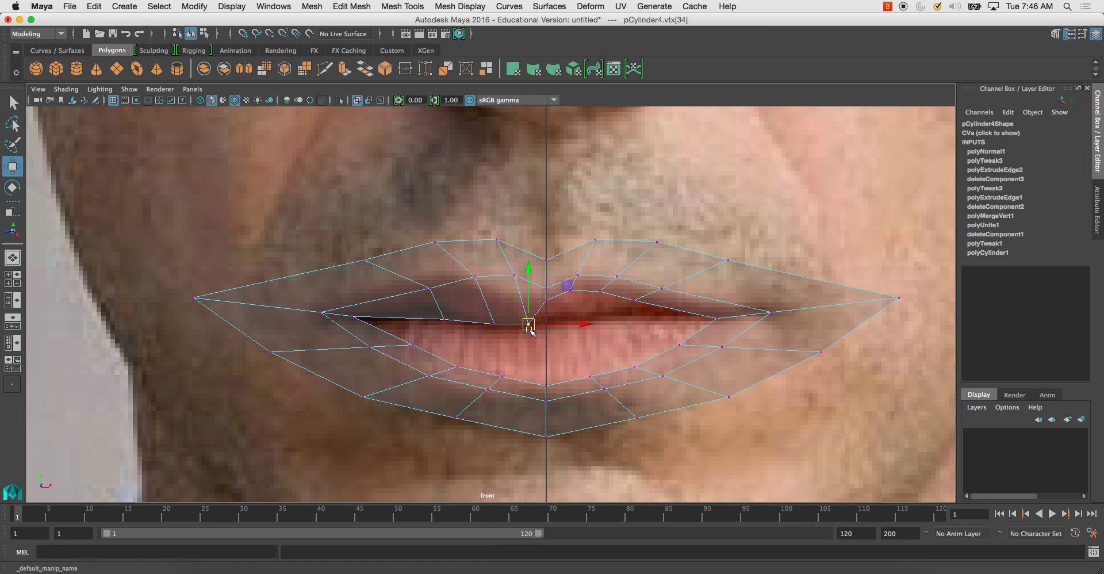
Step: Move the center and right-half inner vertices of the upper lip down onto the line between the lips
left_click(562, 317)
left_click(547, 289)
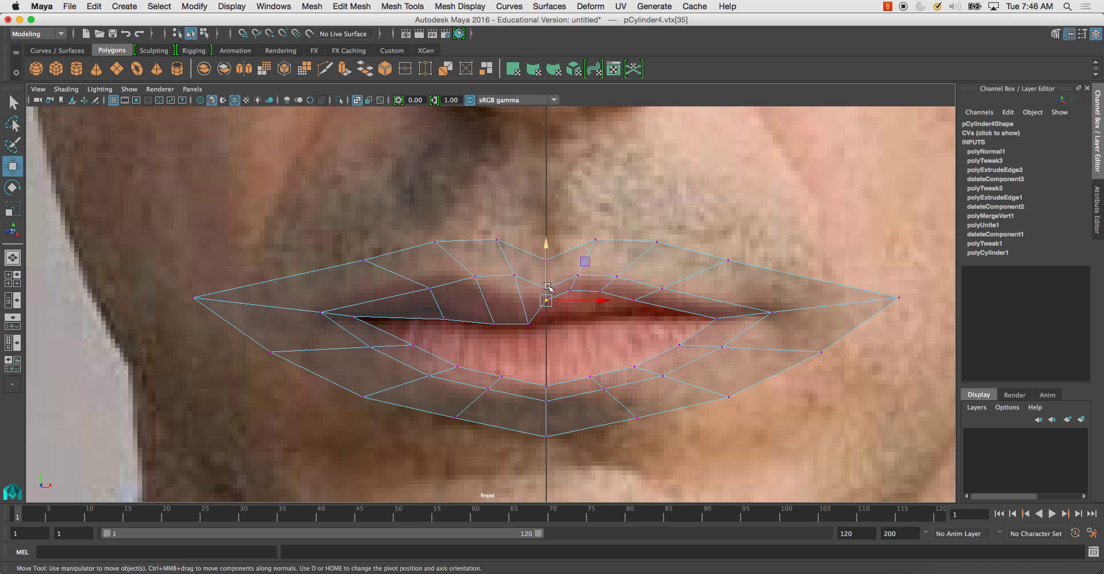
left_click_drag(545, 246, 600, 316)
left_click(572, 290)
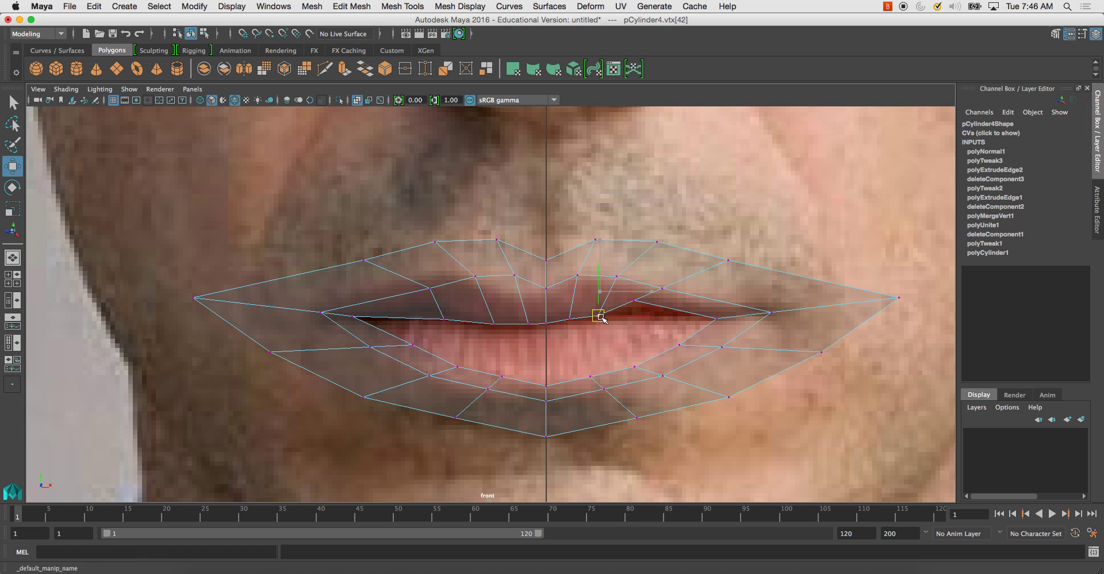
left_click(569, 316)
left_click_drag(579, 321, 574, 325)
left_click_drag(627, 296, 608, 318)
left_click_drag(717, 318, 658, 325)
Step: Move the inner vertices of the lower lip's right half and center up to the line between the lips
left_click(679, 343)
left_click(634, 366)
left_click_drag(634, 365, 610, 326)
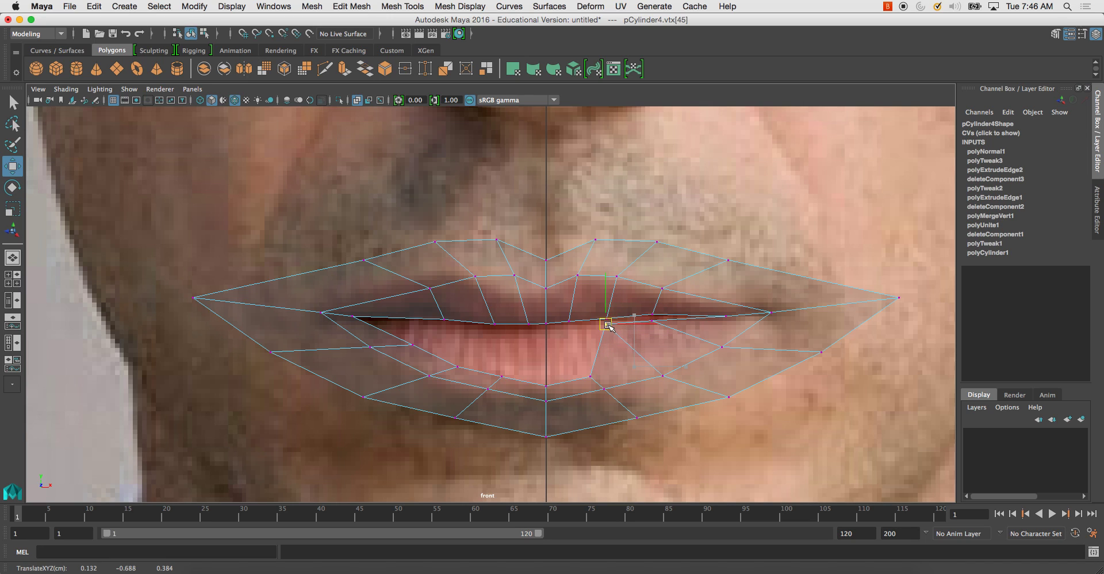
left_click(591, 376)
left_click_drag(590, 375, 582, 331)
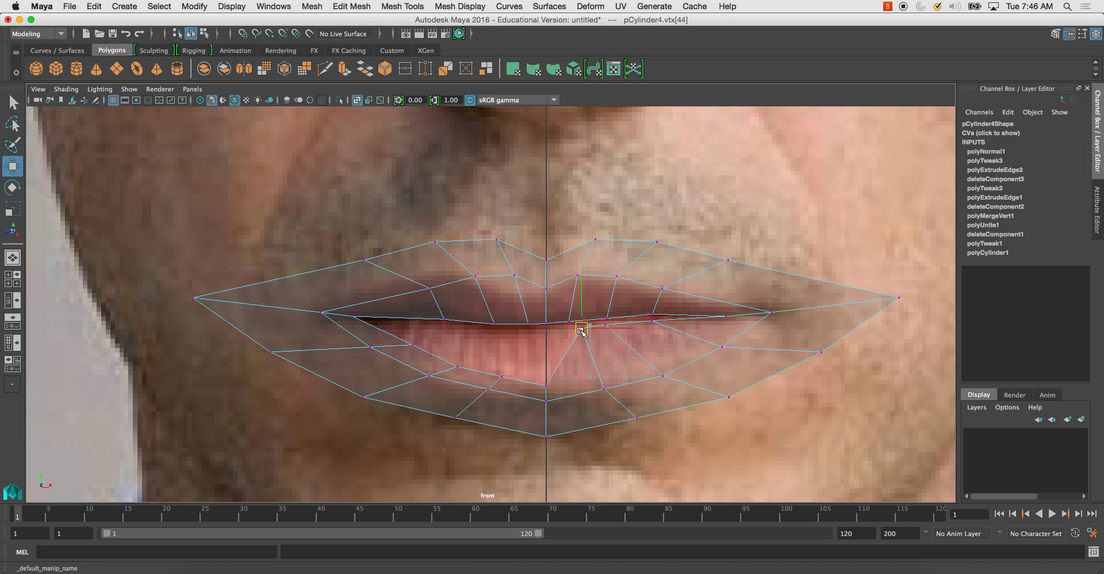
left_click(546, 384)
left_click_drag(546, 384, 547, 274)
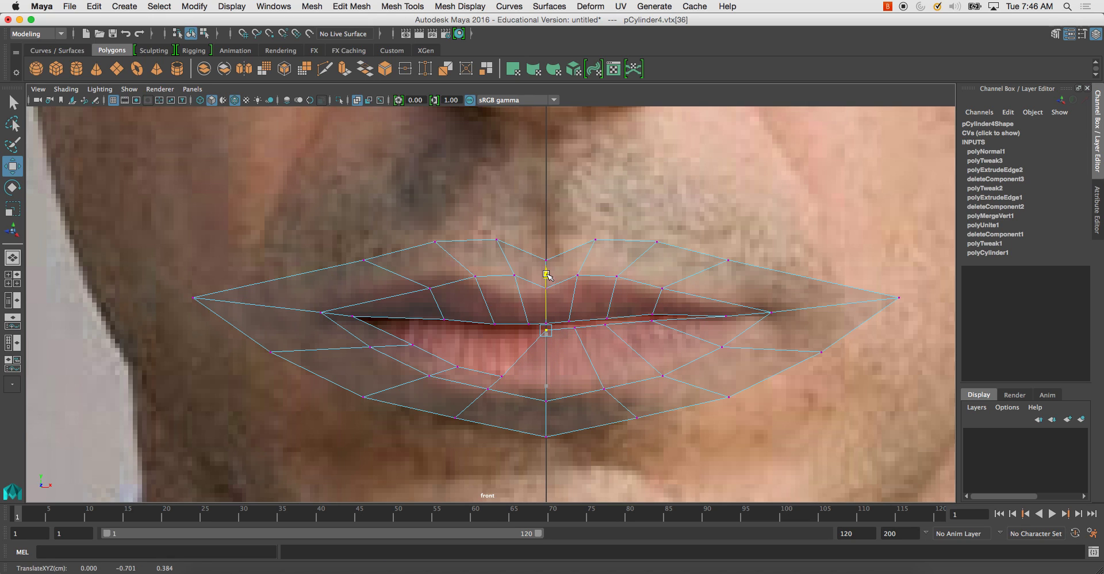
right_click_drag(524, 293, 515, 316)
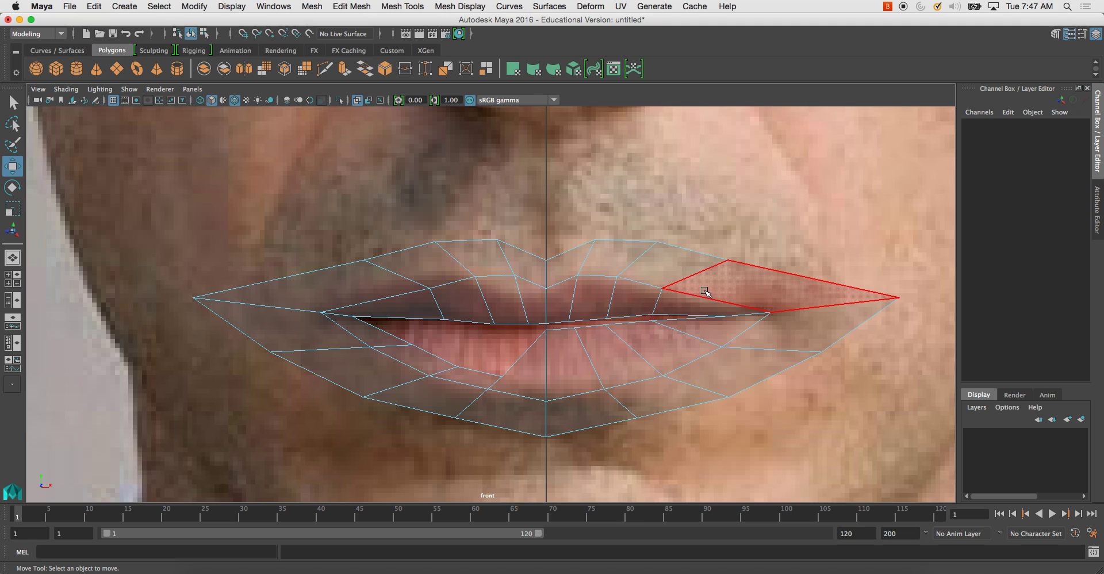
Step: Delete the left half of the lip mesh and replace it with a duplicate of the right half at Scale X -1
left_click_drag(234, 204, 529, 485)
key("Delete")
right_click_drag(608, 322, 644, 288)
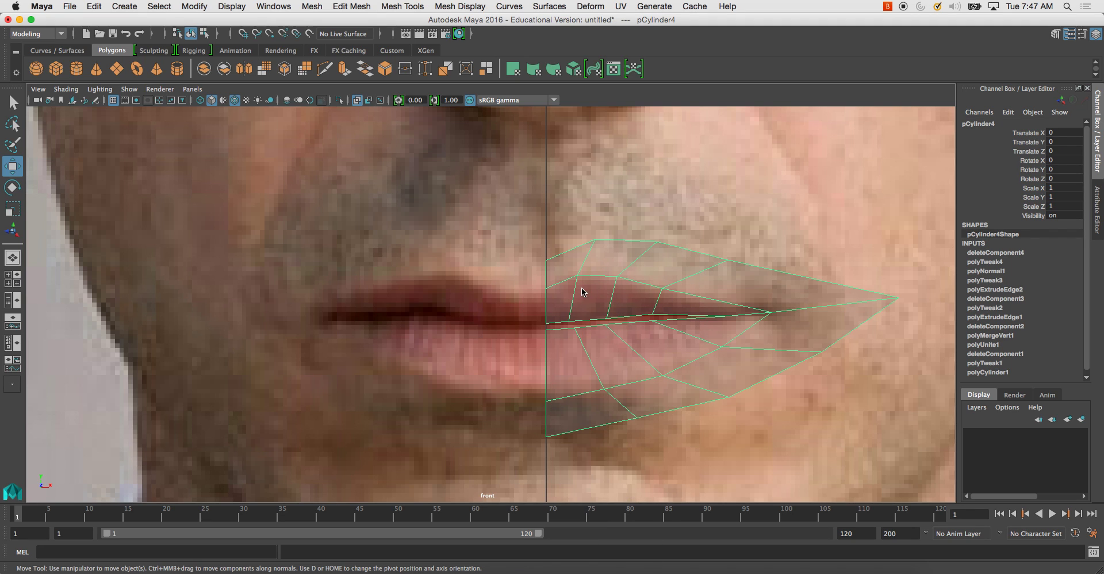
key("ctrl+d")
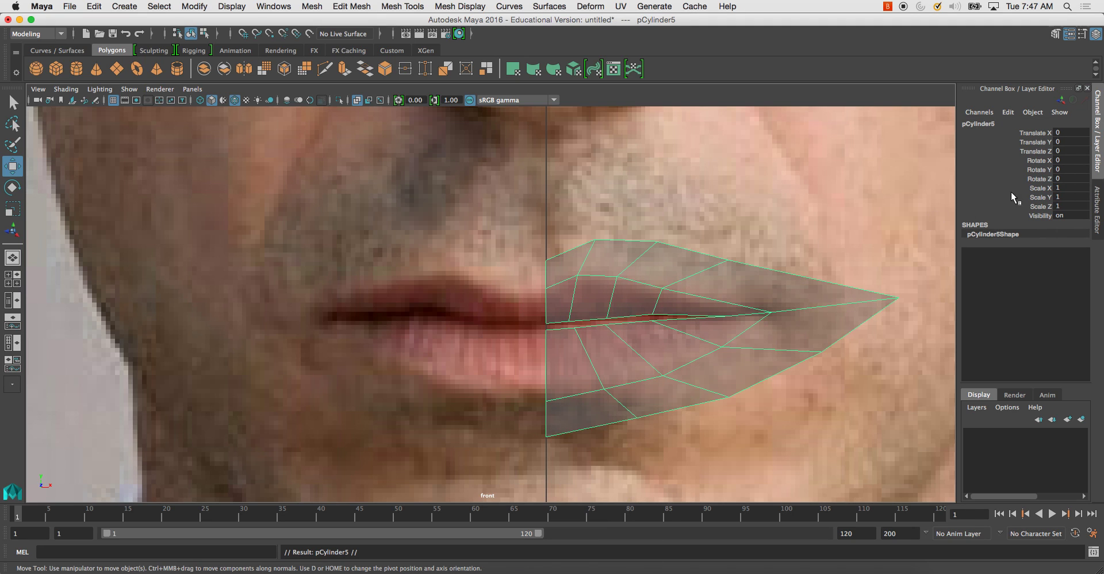
key("Return")
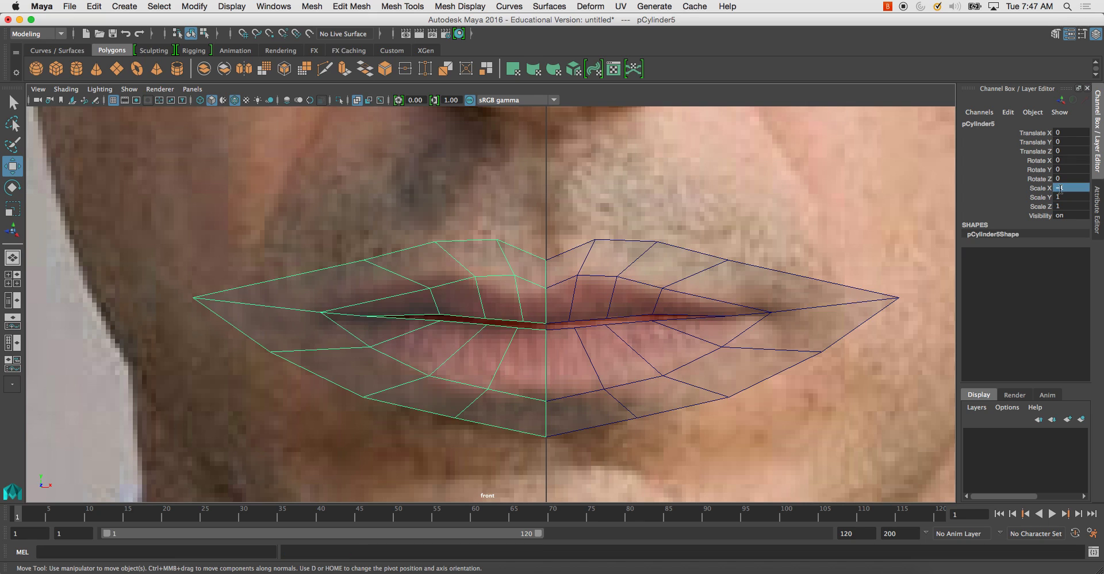
Step: Combine the two lip halves into one mesh and merge the vertices along the center line
left_click(576, 261, "shift")
left_click(204, 69)
right_click_drag(589, 290, 527, 290)
left_click_drag(538, 235, 563, 466)
right_click_drag(545, 384, 583, 323, "shift")
right_click_drag(547, 292, 570, 283)
left_click(565, 322)
right_click_drag(428, 278, 368, 279)
left_click(436, 236)
key("w")
left_click_drag(442, 238, 498, 221)
left_click(503, 248)
left_click(533, 240)
left_click_drag(545, 259, 543, 211)
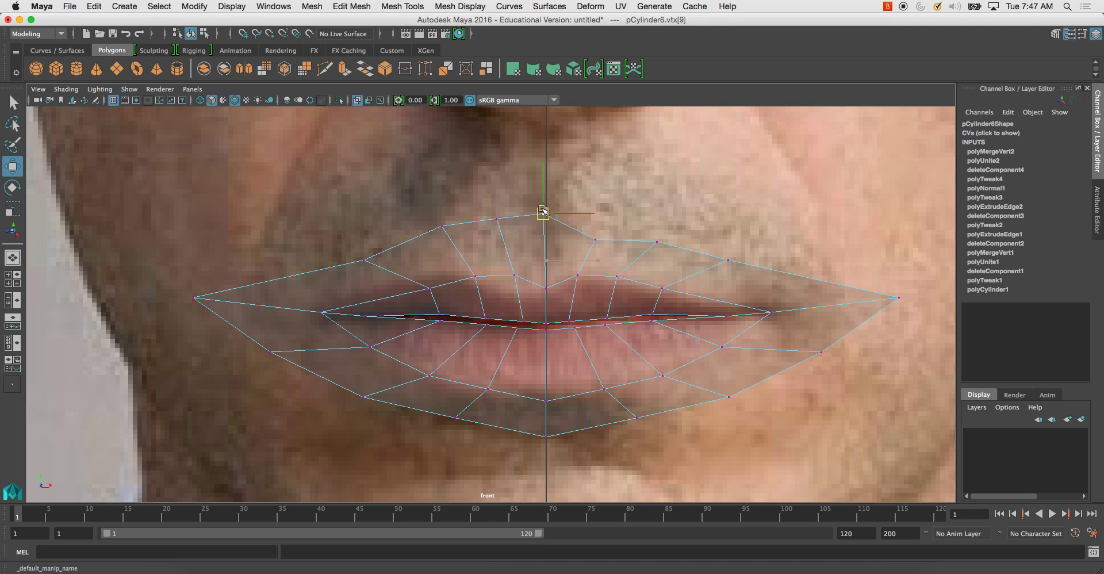
key("ctrl+z")
key("ctrl+z")
key("ctrl+z")
Step: Enable symmetric vertex editing and raise the outer center vertex of the upper lip to round off its dip
right_click(591, 256)
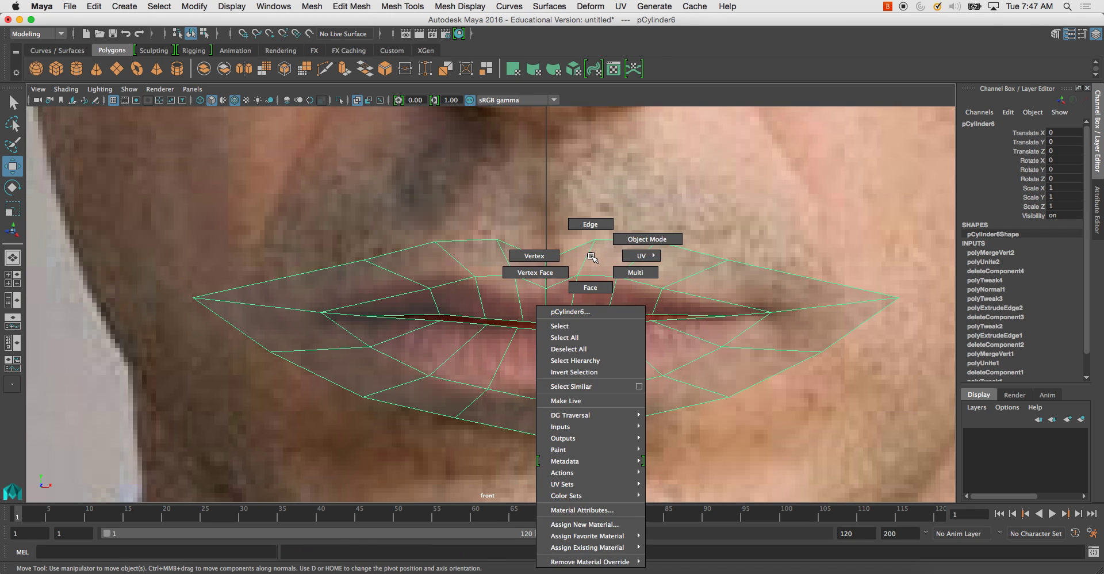
left_click(534, 256)
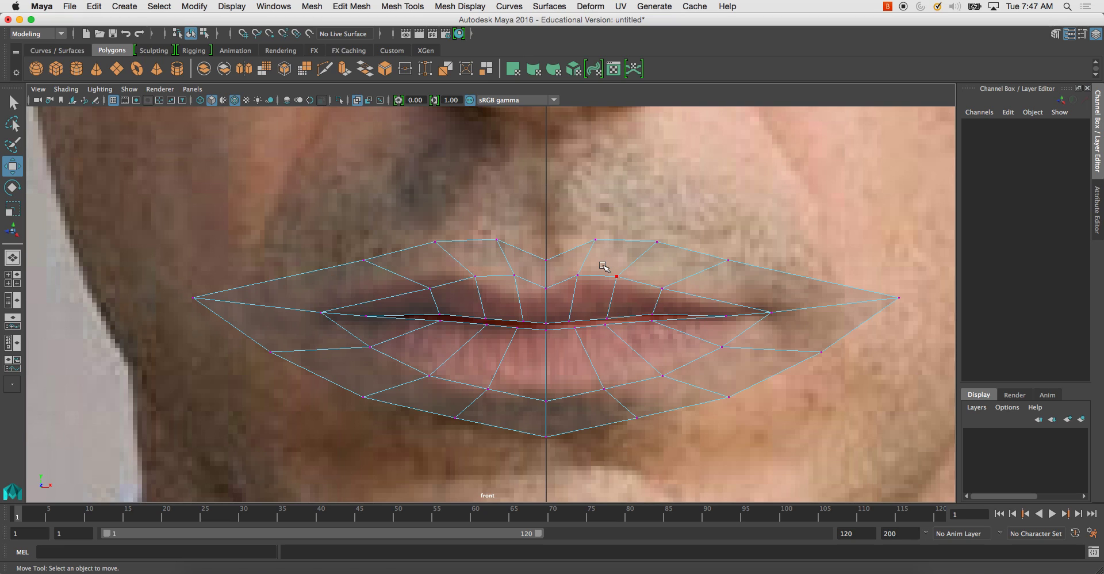
right_click_drag(602, 265, 598, 200, "ctrl+shift")
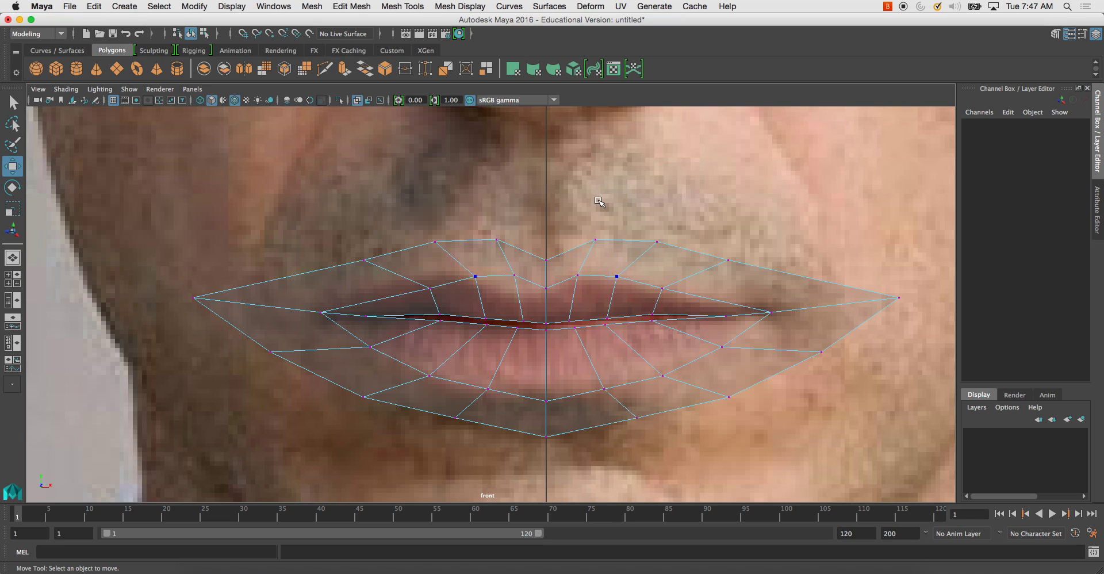
left_click(598, 247)
left_click(549, 256)
left_click_drag(548, 207, 548, 182)
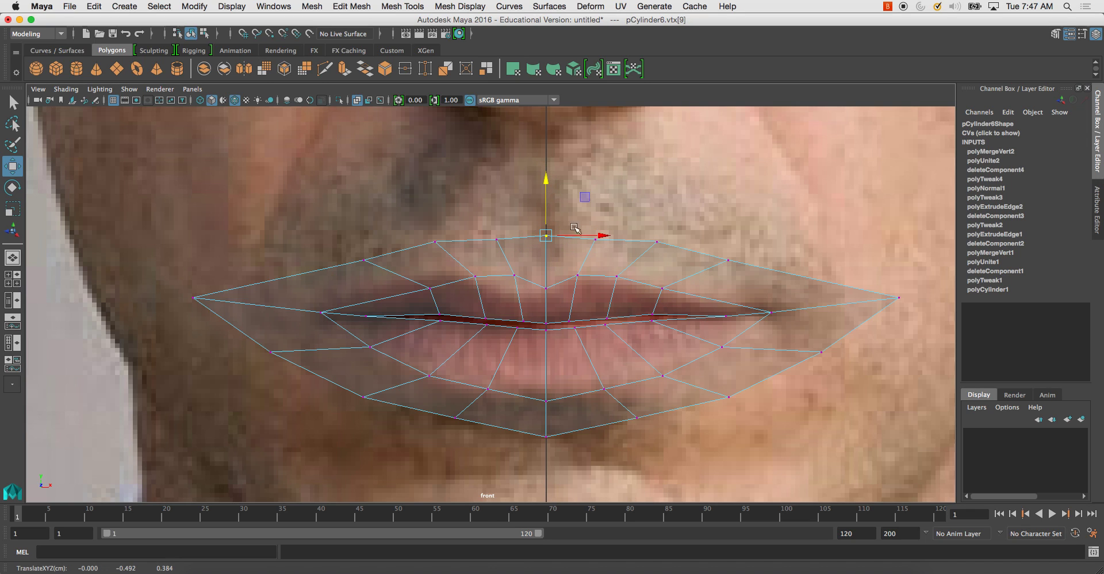
Step: Move the outer mouth-corner vertices inward, and the outer vertices just below them inward and slightly down
left_click(604, 249)
left_click(716, 266)
left_click(897, 295)
left_click_drag(931, 302, 863, 308)
left_click(821, 352)
left_click_drag(821, 351, 796, 367)
Step: Lower the remaining outer vertices of the lower lip, including the center one, into a rounder outline
left_click(727, 397)
left_click_drag(726, 397, 715, 424)
left_click(636, 418)
left_click_drag(637, 418, 626, 445)
left_click(545, 437)
left_click_drag(544, 382, 543, 400)
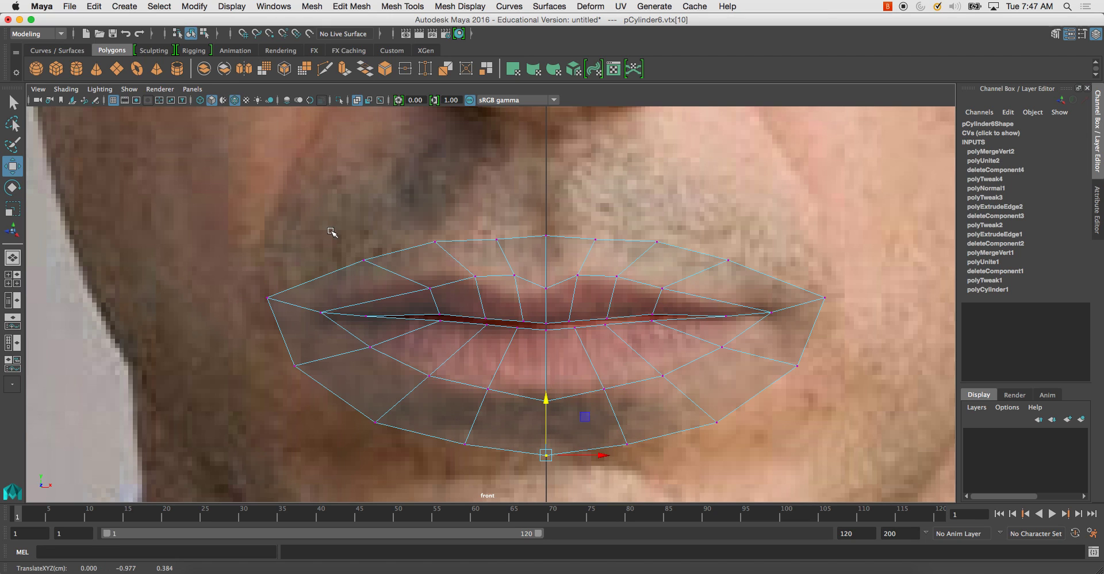
left_click_drag(381, 259, 377, 224)
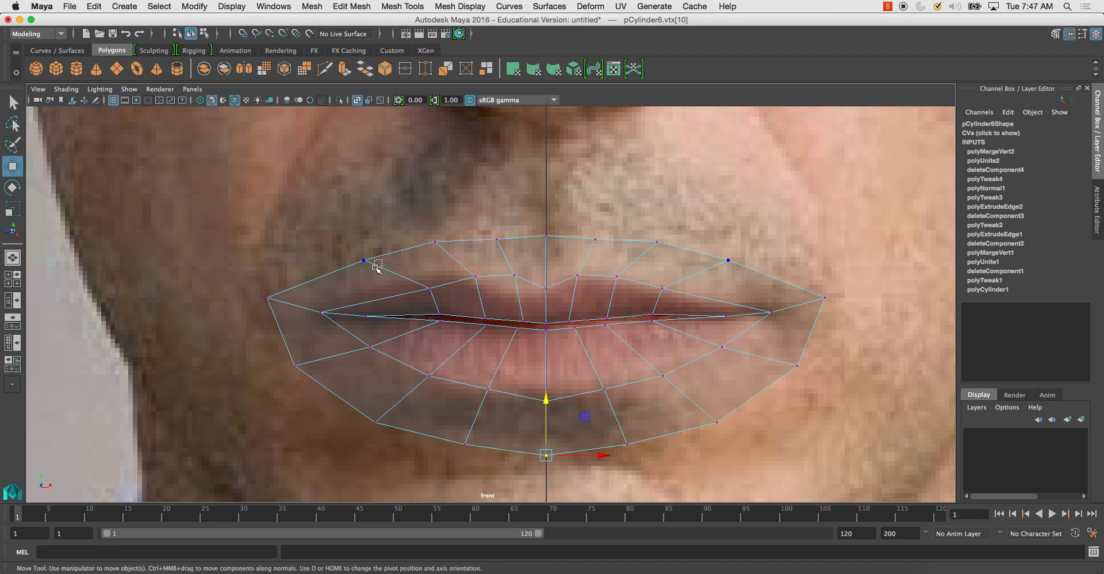
left_click(377, 268)
right_click(412, 263)
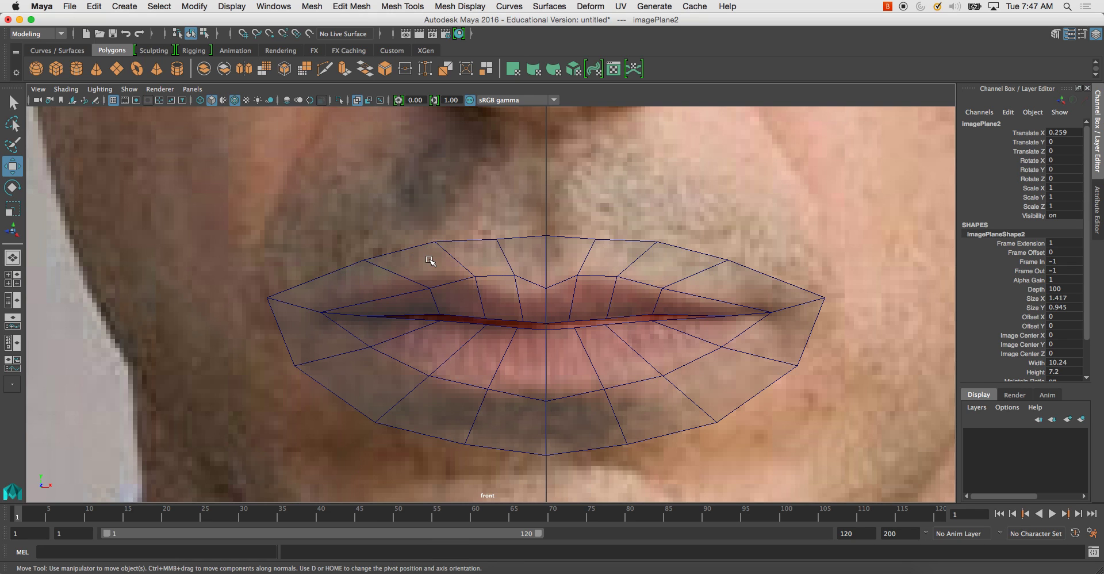
left_click(448, 265)
right_click(450, 266)
left_click(449, 297)
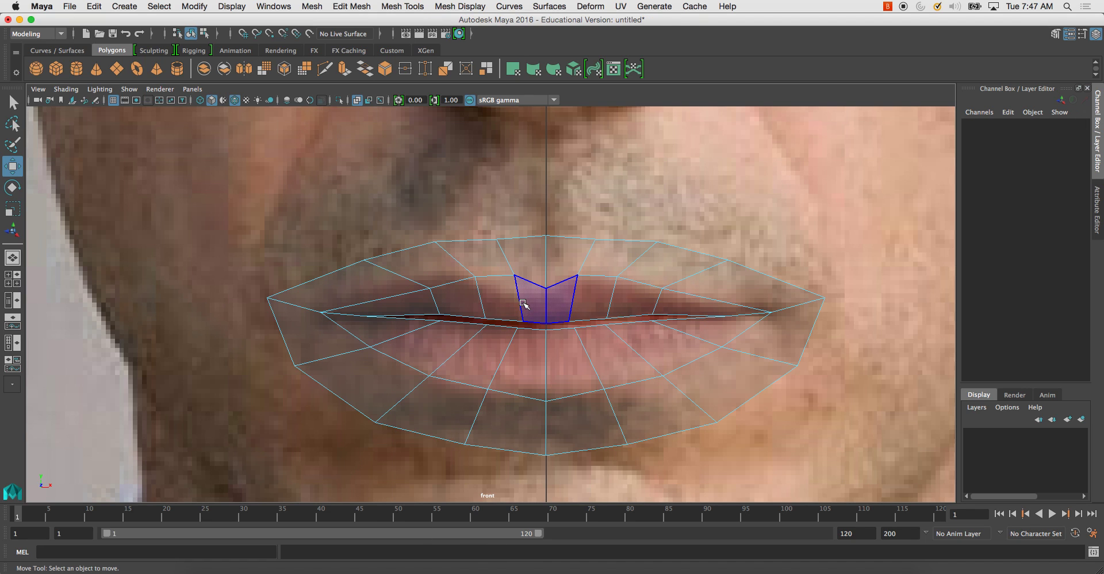
left_click(501, 299)
right_click(497, 300)
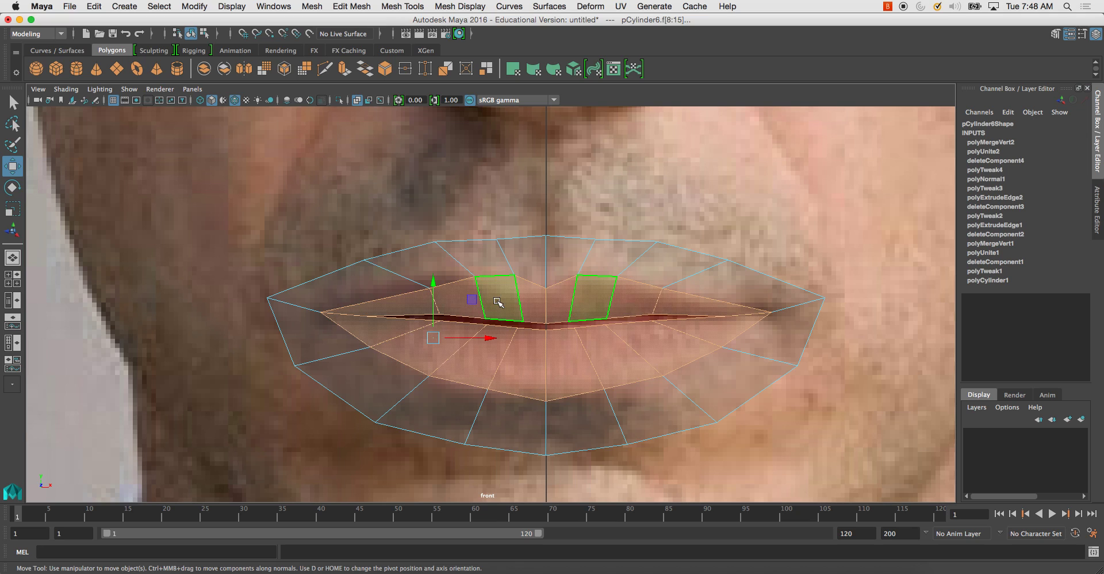
right_click_drag(498, 301, 542, 382, "shift")
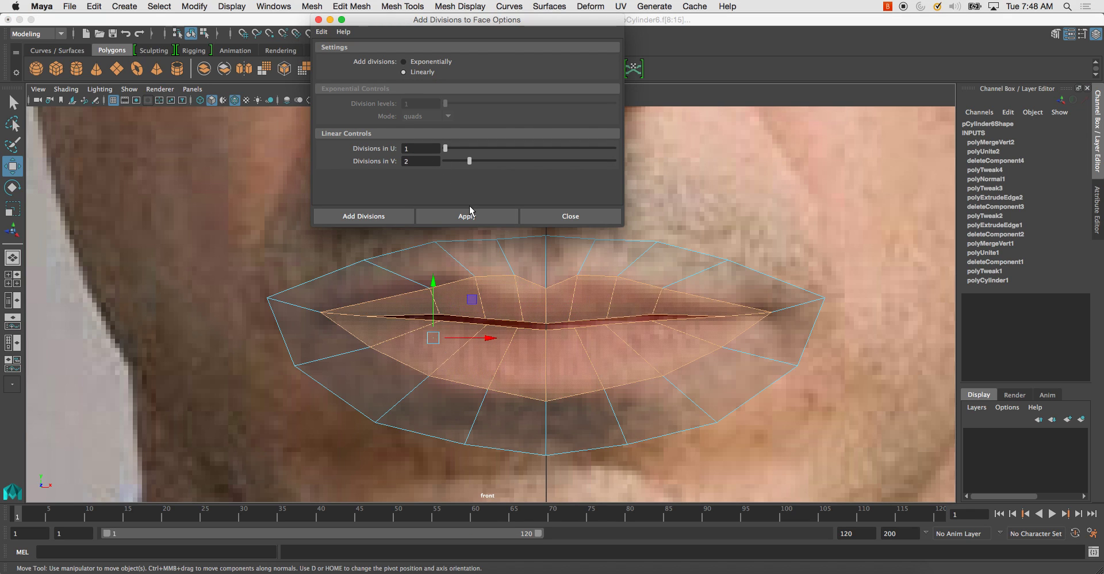
left_click(557, 215)
Step: Insert an edge loop through the inner ring of lip faces with the Multi-Cut tool
left_click(325, 69)
left_click(482, 299, "ctrl")
key("Return")
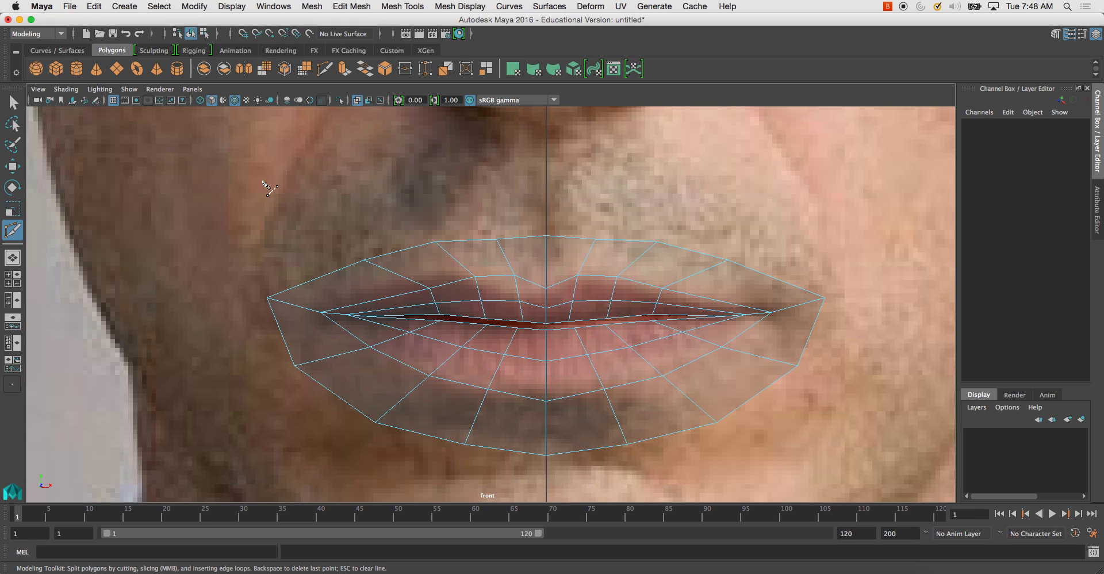
Step: Select the whole new edge loop on the lips and pull it forward in the perspective view
key("q")
left_click(514, 299)
left_click_drag(507, 257, 506, 256)
right_click_drag(506, 288, 499, 273)
double_click(501, 301)
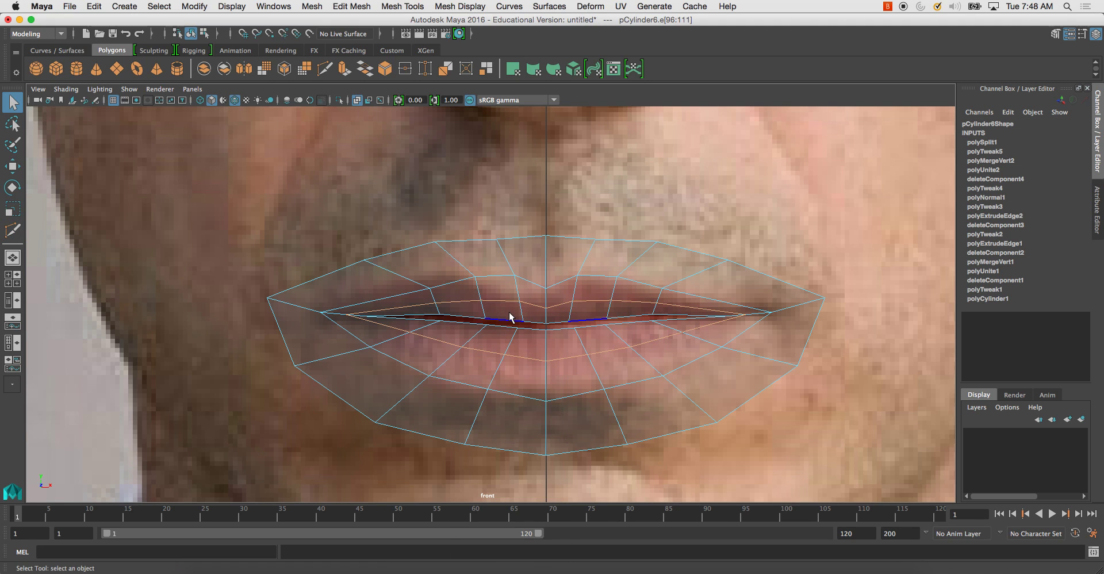
key("w")
key("space")
key("space")
left_click_drag(652, 257, 309, 301, "alt")
left_click_drag(244, 325, 382, 308)
Step: Return the lip mesh to object mode and soften its edges
right_click(409, 279)
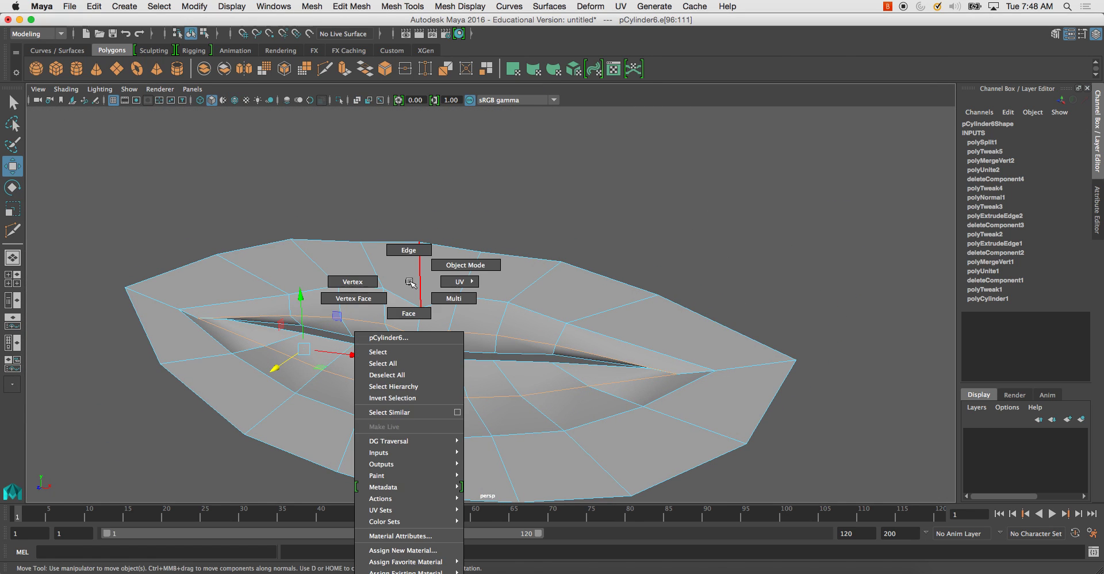
right_click_drag(408, 279, 466, 263)
left_click_drag(488, 318, 406, 285, "alt")
right_click_drag(409, 282, 507, 283, "shift")
left_click(631, 223)
left_click(468, 294)
mouse_move(492, 310)
left_mouse_down("alt")
mouse_move(464, 309)
mouse_move(475, 322)
left_mouse_up("alt")
Step: Center the lip mesh's pivot and move the mesh forward in the side view to Translate Z 0.658
key("space")
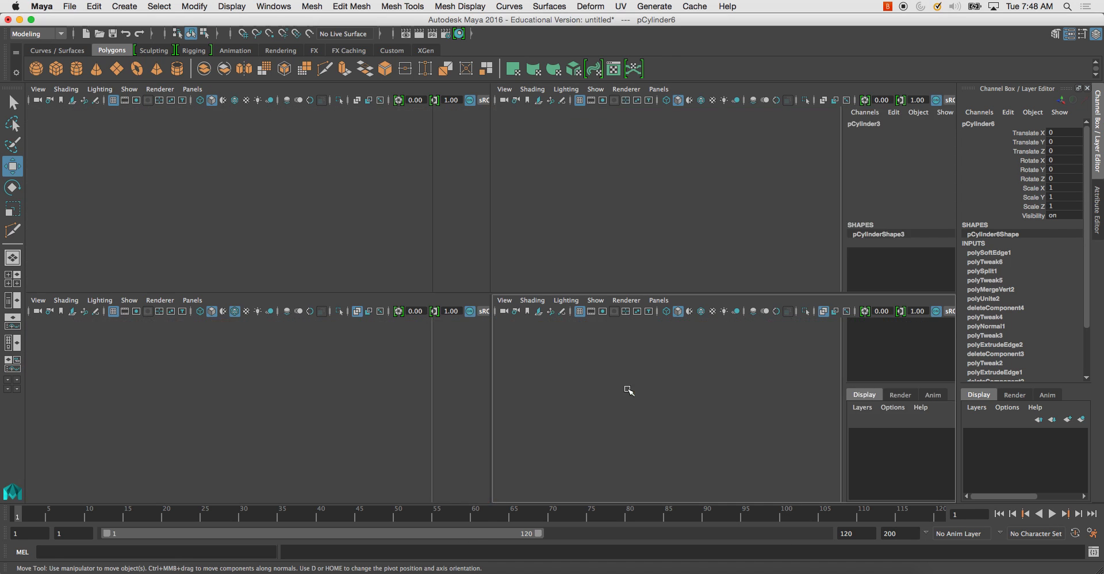
key("space")
key("f")
right_click_drag(588, 395, 467, 402, "alt")
middle_click_drag(466, 401, 503, 418, "alt")
right_click_drag(503, 418, 771, 431, "alt")
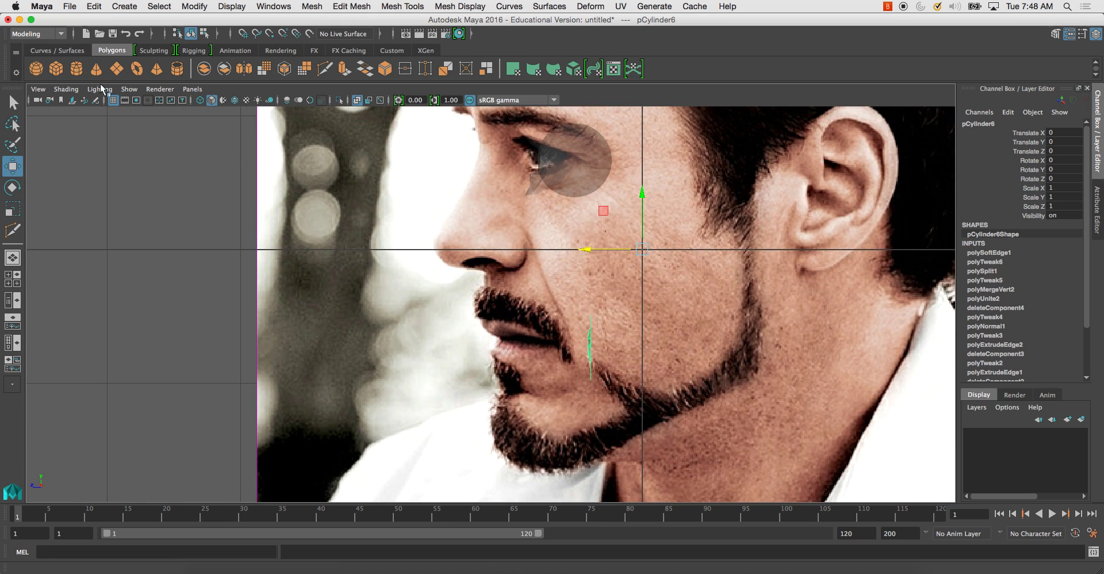
left_click(183, 7)
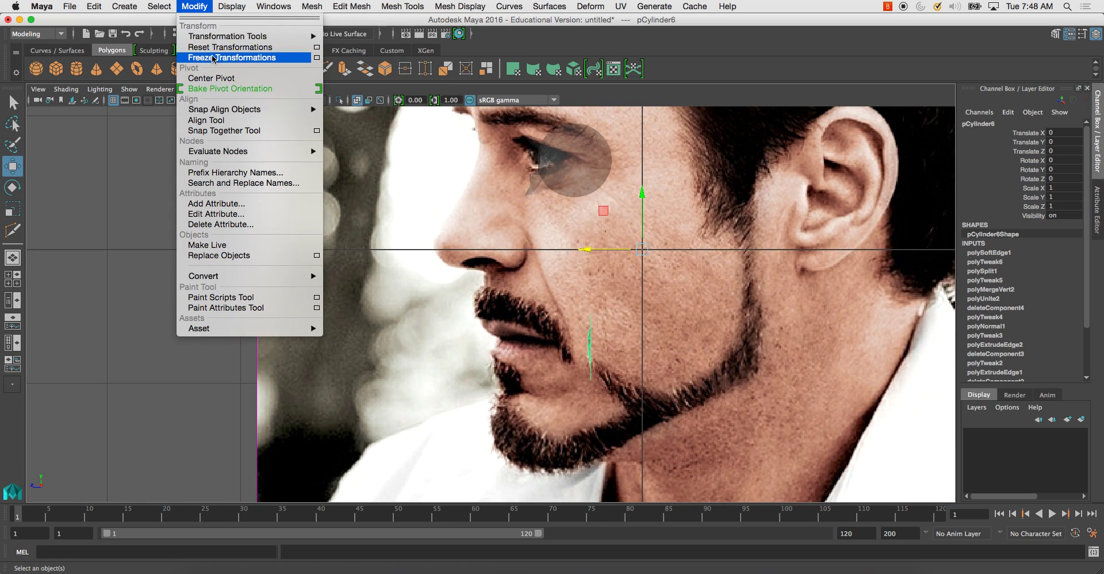
left_click(212, 78)
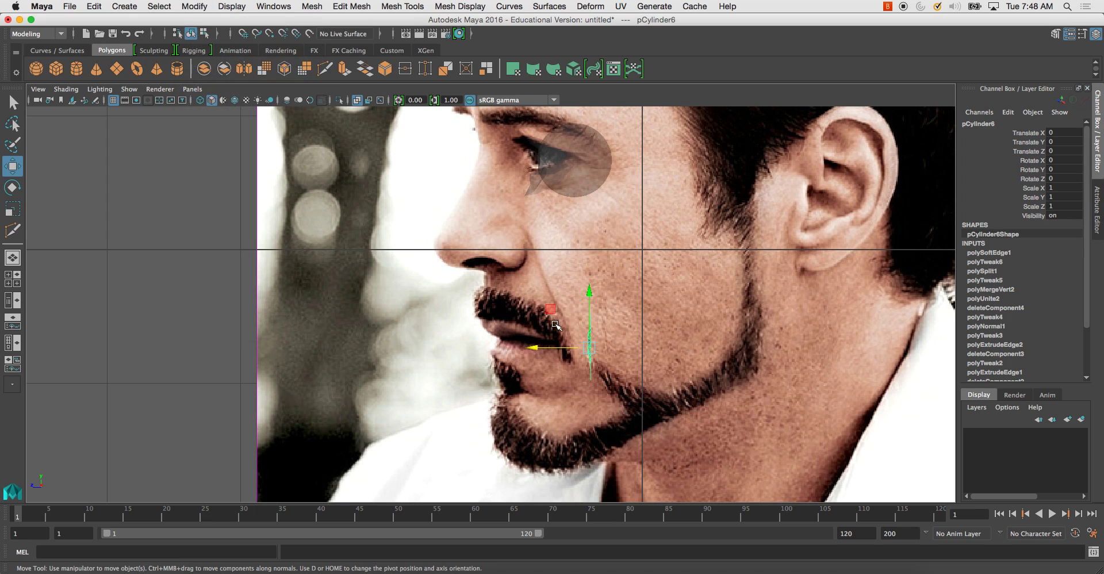
left_click_drag(537, 347, 450, 356)
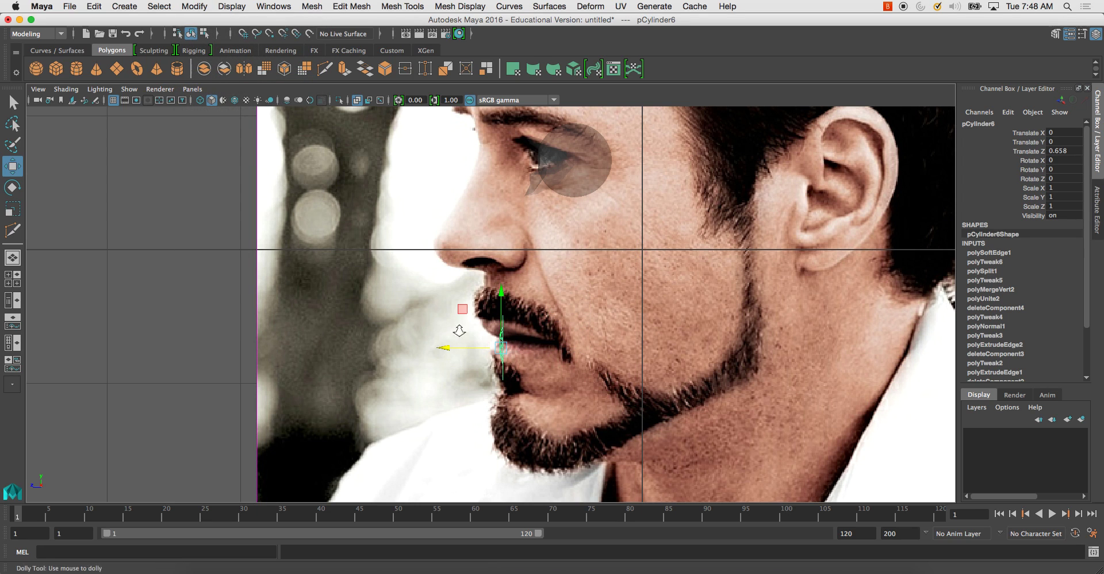
Step: Turn on soft selection and push the outer mouth-corner vertices back so the lips curve around the face
scroll(457, 325, "down", 3)
key("space")
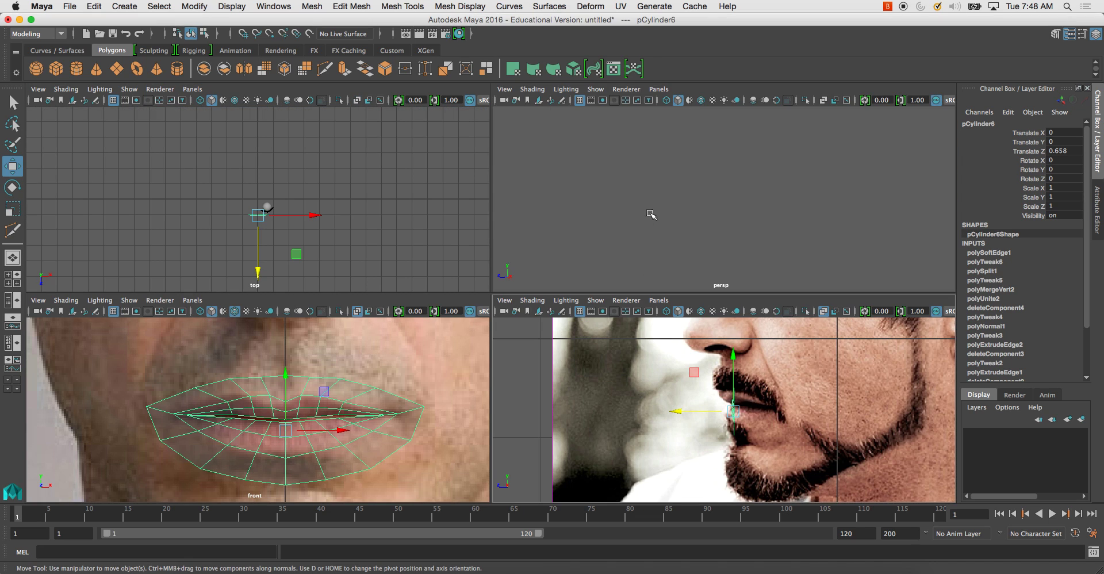
key("space")
key("f")
left_click_drag(628, 239, 514, 259, "alt")
right_click_drag(515, 259, 489, 260)
left_click(596, 277)
key("b")
key("space")
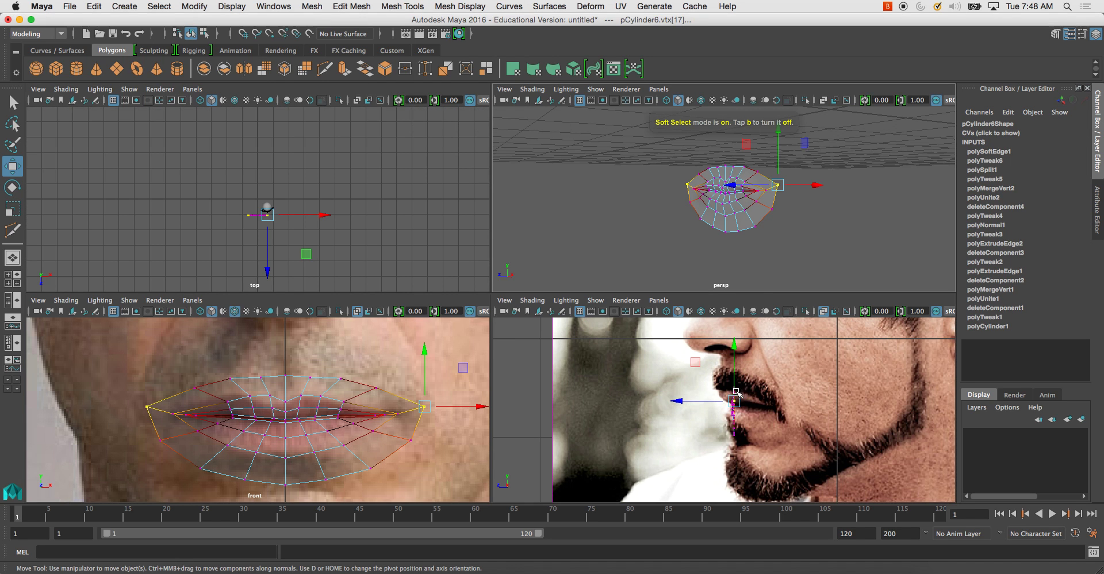
key("b")
mouse_move(764, 192)
left_mouse_down()
mouse_move(802, 208)
mouse_move(743, 208)
mouse_move(759, 188)
mouse_move(784, 192)
left_mouse_up()
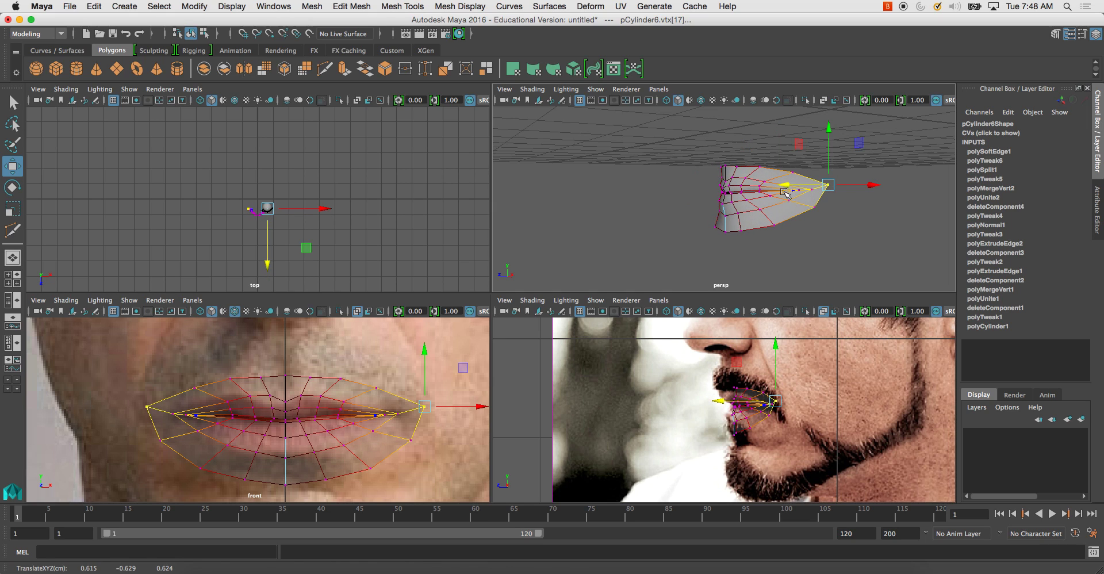
Step: Select vertices at the center of the lips and shift them forward with soft selection
left_click(727, 180)
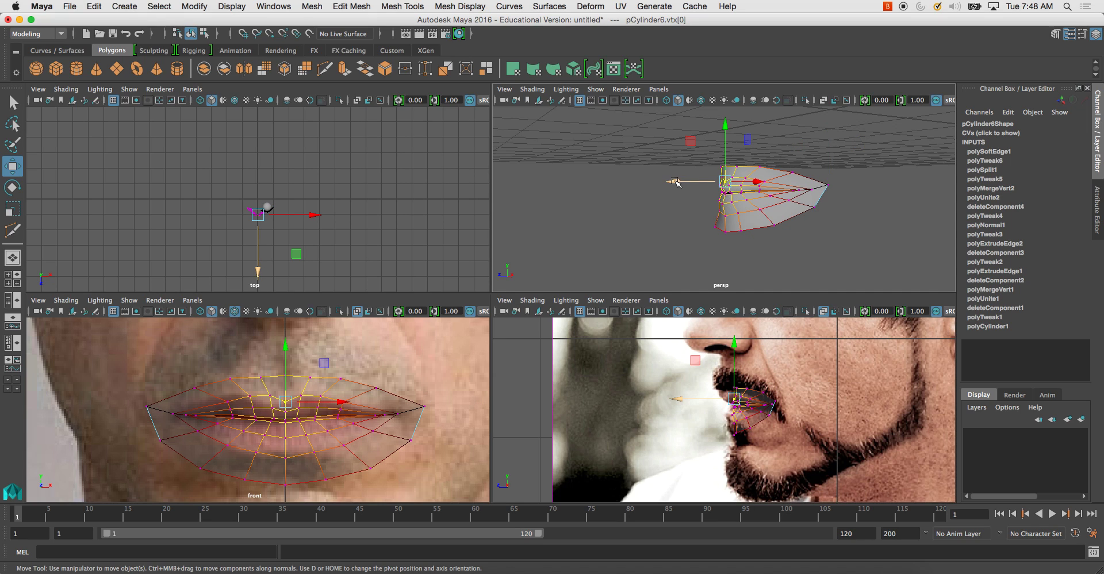
left_click_drag(725, 203, 760, 187, "shift")
right_click_drag(719, 168, 773, 152)
left_click(732, 169)
left_click_drag(733, 172, 820, 207, "alt")
right_click(819, 206)
right_click_drag(819, 206, 776, 203)
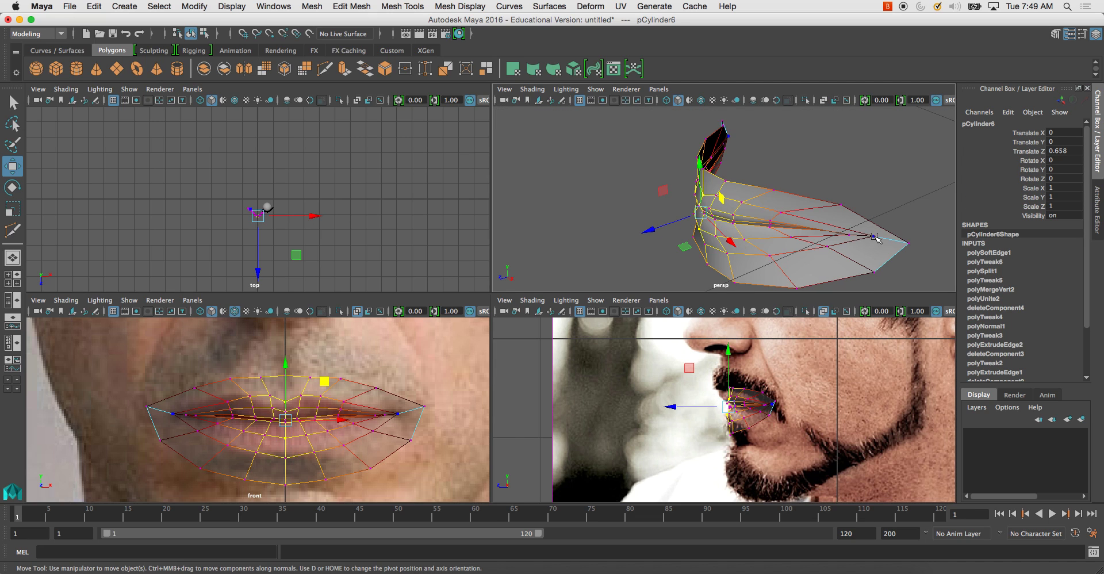
Step: Turn off soft selection and adjust the depth of the outer vertical center edge above the upper lip
left_click_drag(926, 265, 558, 183)
key("b")
right_click_drag(675, 178, 800, 238, "alt")
right_click_drag(692, 143, 694, 114)
left_click_drag(714, 143, 673, 179, "alt")
left_click(719, 144)
left_click_drag(743, 166, 759, 259)
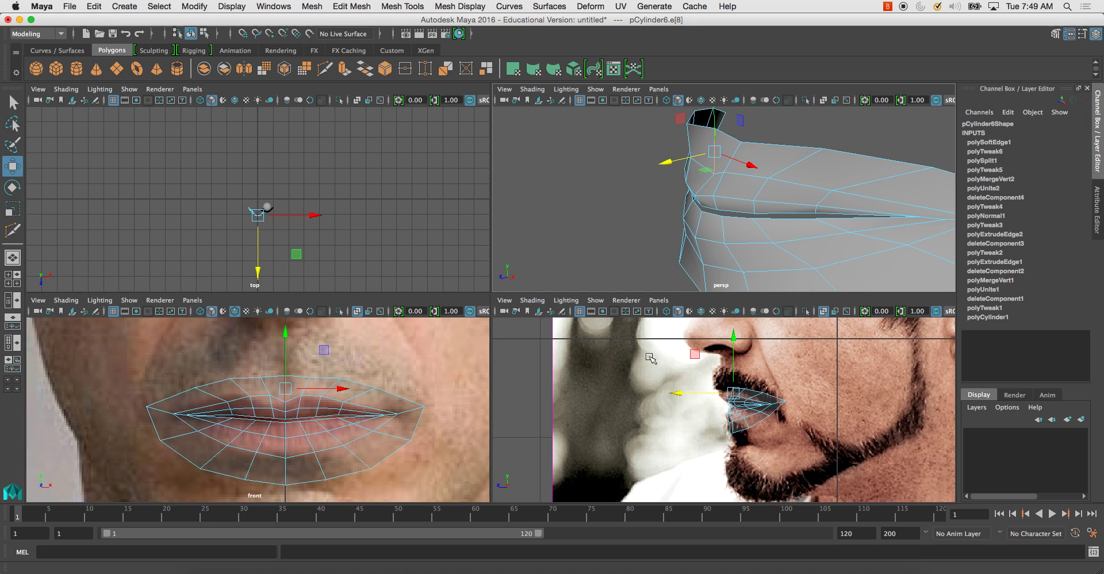
Step: Select the mouth-corner vertices, then turn soft selection back on with a smaller falloff radius
left_click_drag(855, 176, 762, 182, "alt")
right_click_drag(859, 180, 816, 176)
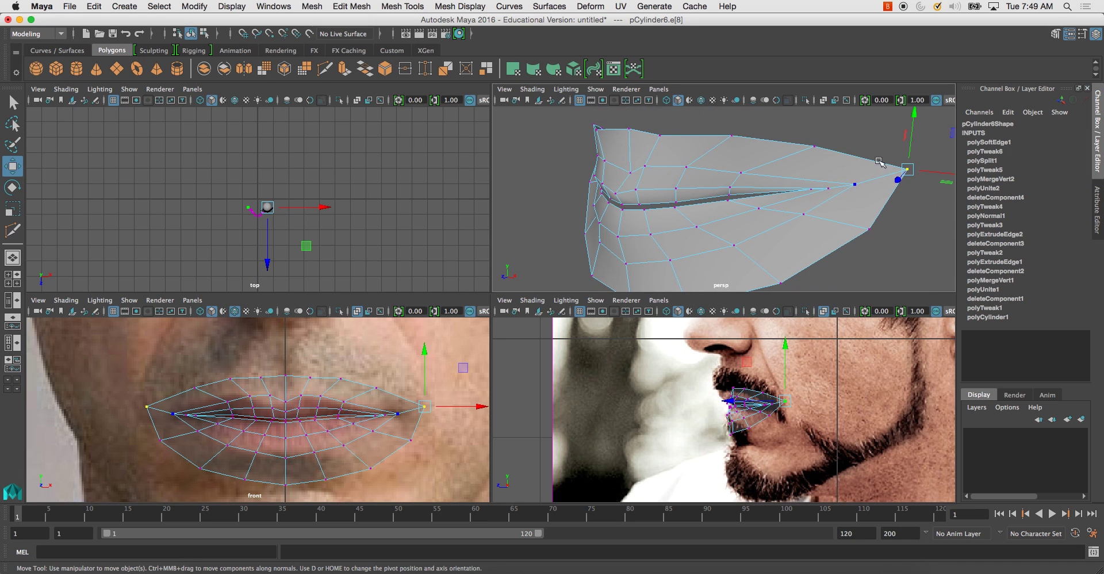
left_click_drag(805, 193, 860, 198, "alt")
left_click_drag(765, 201, 896, 224, "alt")
right_click_drag(635, 201, 665, 217, "alt")
left_click(669, 218)
key("b")
left_click_drag(689, 230, 506, 224)
Step: Move the vertices along the side of the lower lip and the lip opening forward in depth
left_click_drag(723, 224, 742, 230)
left_click(766, 216)
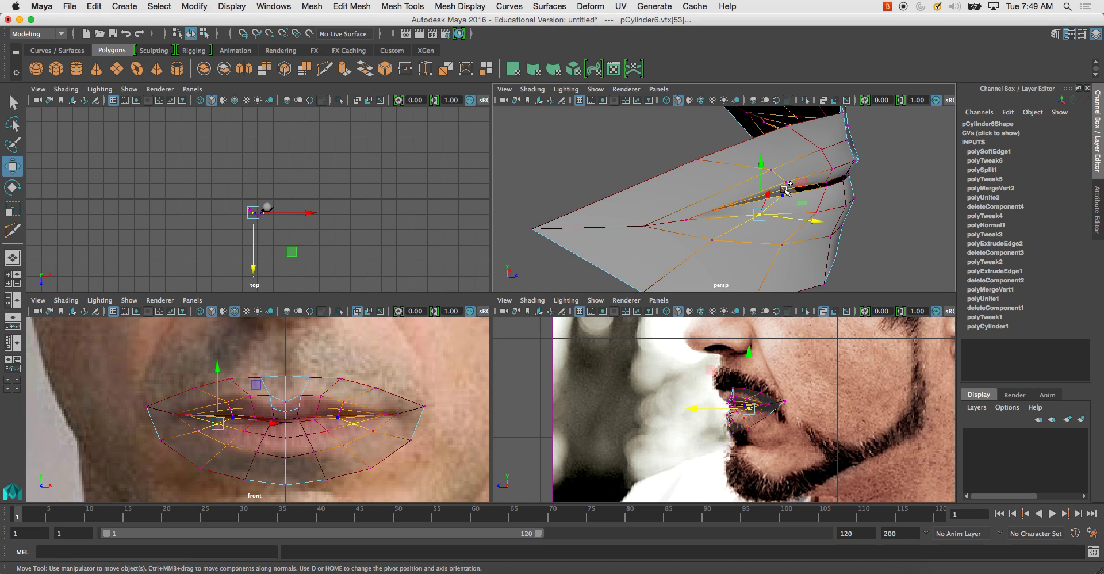
left_click(783, 183)
left_click_drag(826, 197, 838, 199)
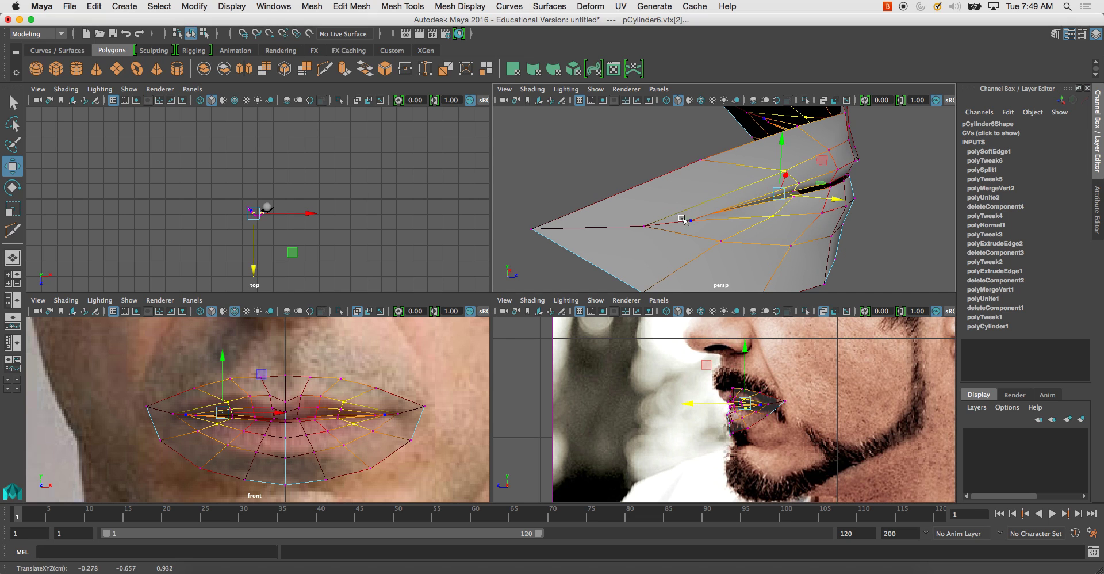
Step: Adjust the depth of the vertices just inside the mouth corners against the side photo
left_click_drag(755, 221, 551, 173, "alt")
right_click_drag(755, 417, 860, 482, "alt")
mouse_move(757, 388)
middle_mouse_down("alt")
mouse_move(768, 414)
mouse_move(748, 388)
middle_mouse_up("alt")
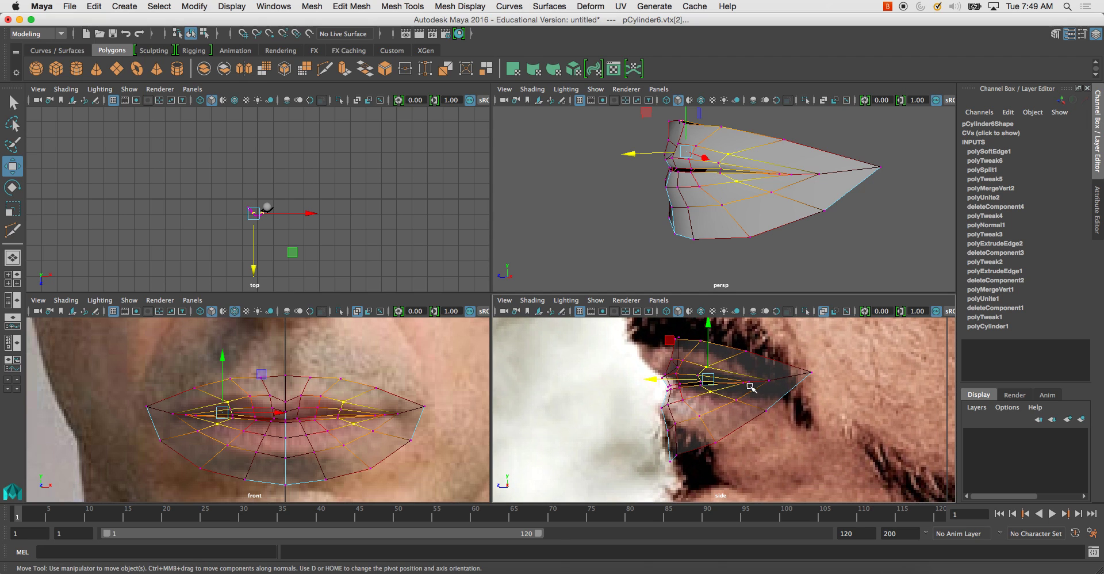
left_click(749, 383)
left_click_drag(745, 389, 706, 382)
key("z")
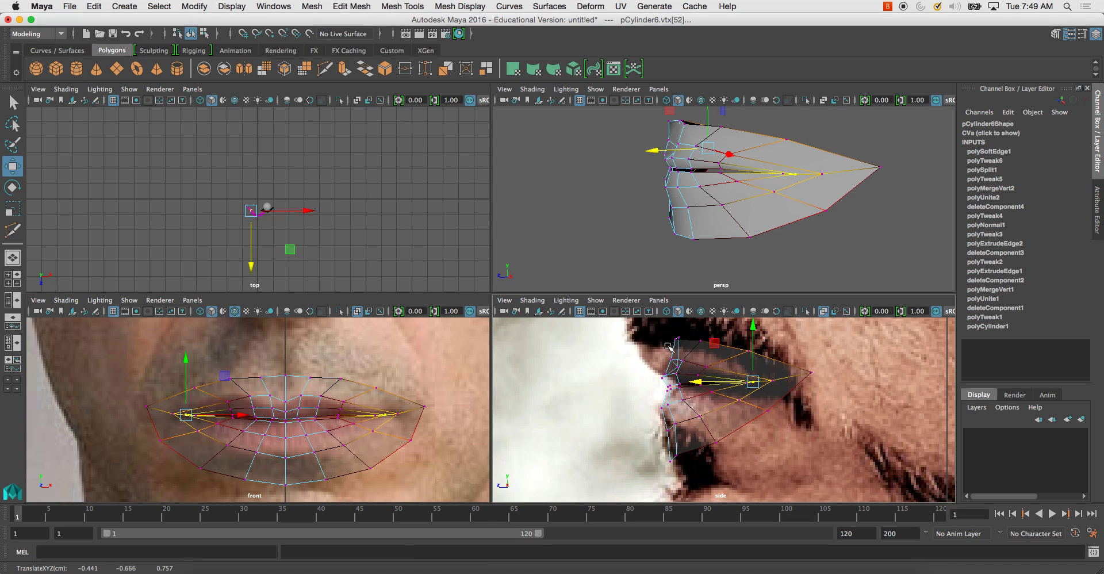
Step: In the side view, pull the outer upper-lip vertices beside the center forward to match the profile
left_click(675, 341)
scroll(693, 364, "down", 2)
middle_click_drag(692, 364, 698, 399, "alt")
scroll(679, 384, "down", 8)
scroll(679, 384, "up", 6)
scroll(668, 389, "down", 4)
scroll(668, 389, "down", 4)
scroll(765, 461, "up", 3)
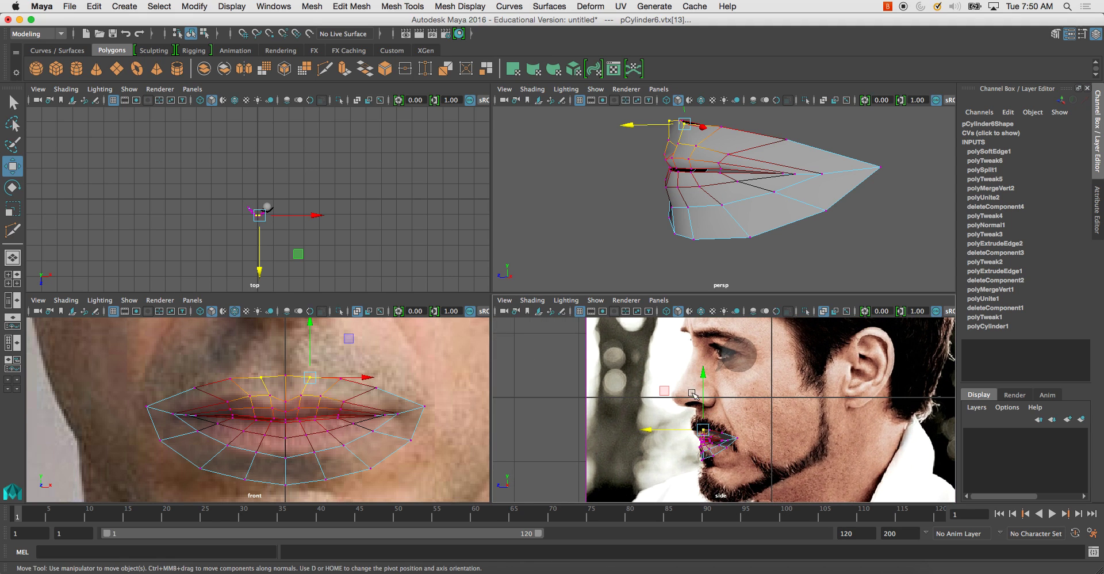
scroll(692, 394, "up", 6)
left_click_drag(695, 414, 679, 409)
Step: In the side view, move the lower lip's bottom center vertex back in depth to match the profile
scroll(747, 454, "up", 3)
middle_click_drag(757, 477, 737, 414, "alt")
left_click(729, 420)
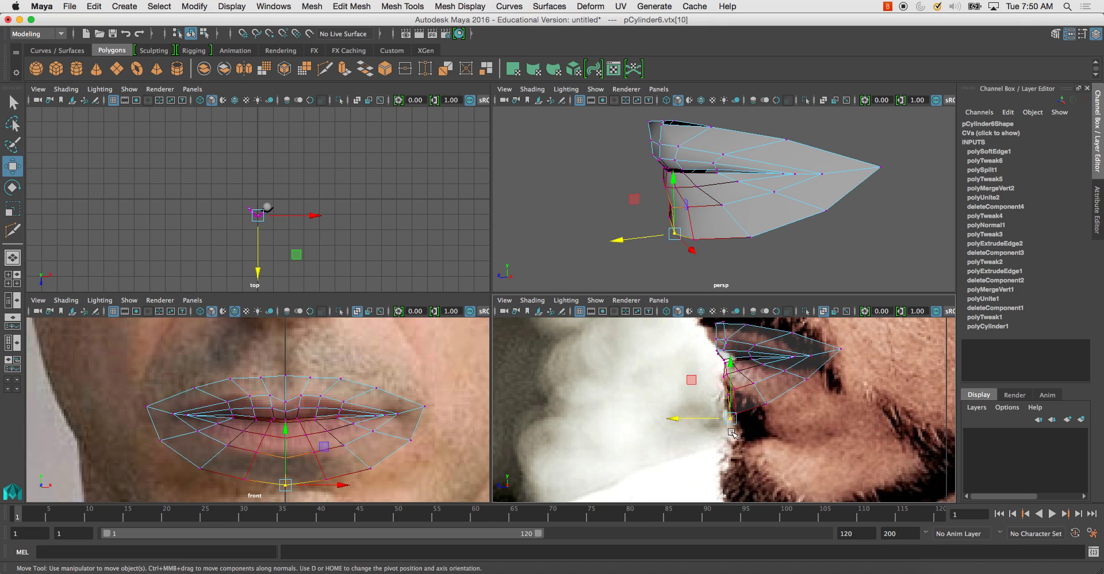
left_click_drag(681, 422, 689, 422)
scroll(706, 397, "down", 3)
scroll(706, 397, "up", 3)
scroll(727, 396, "down", 1)
middle_click_drag(727, 396, 729, 408, "alt")
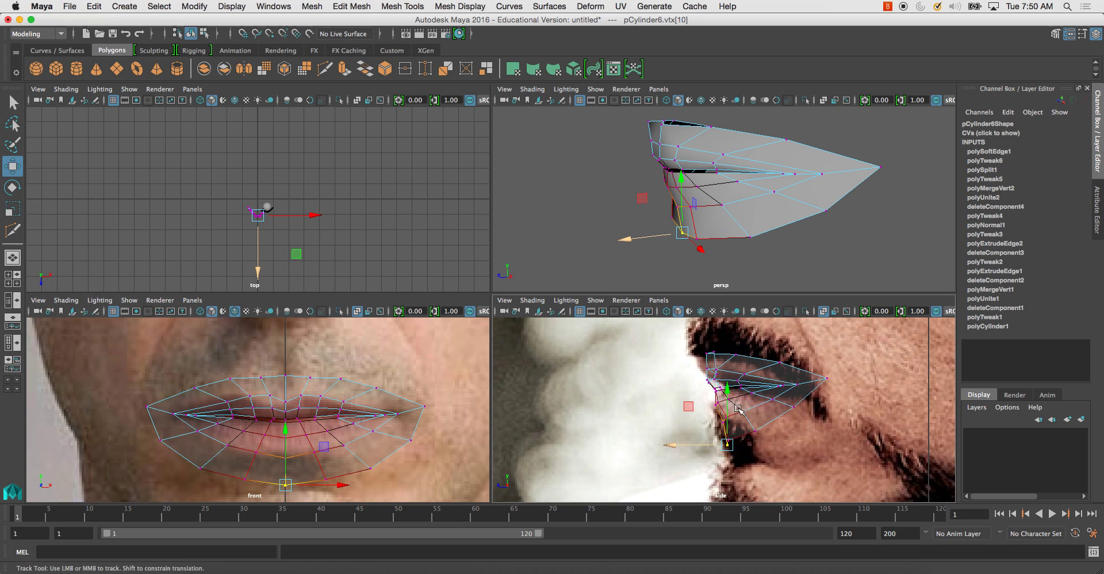
Step: Return the lip mesh to object mode, deselect it and review its shape in the perspective view
left_click(749, 175, "alt")
right_click_drag(749, 175, 788, 162)
left_click_drag(750, 200, 860, 223, "alt")
left_click(710, 177)
left_click_drag(710, 178, 832, 177, "alt")
key("space")
left_click_drag(716, 219, 691, 297, "alt")
left_click(642, 292)
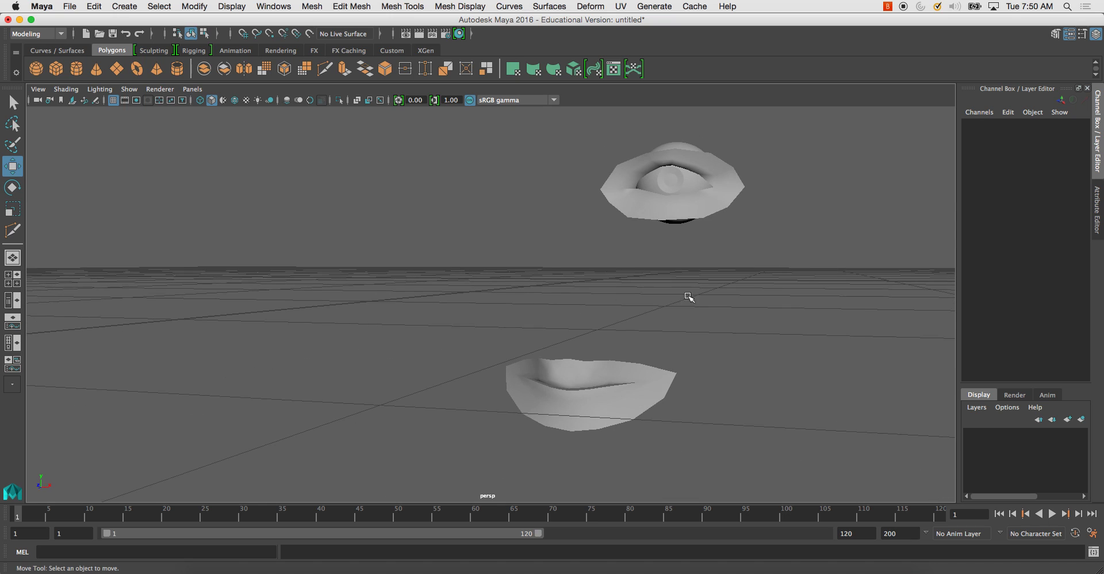
Step: With the front view shown, create a polygon cylinder and set its axis subdivisions to 8
key("space")
middle_click_drag(419, 367, 439, 406, "alt")
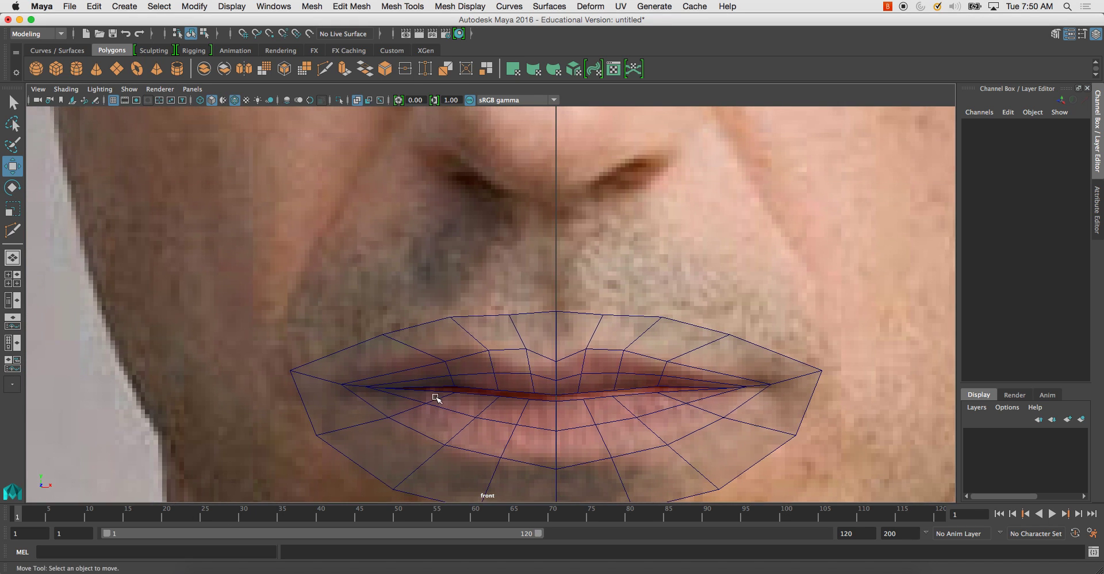
scroll(437, 377, "down", 5)
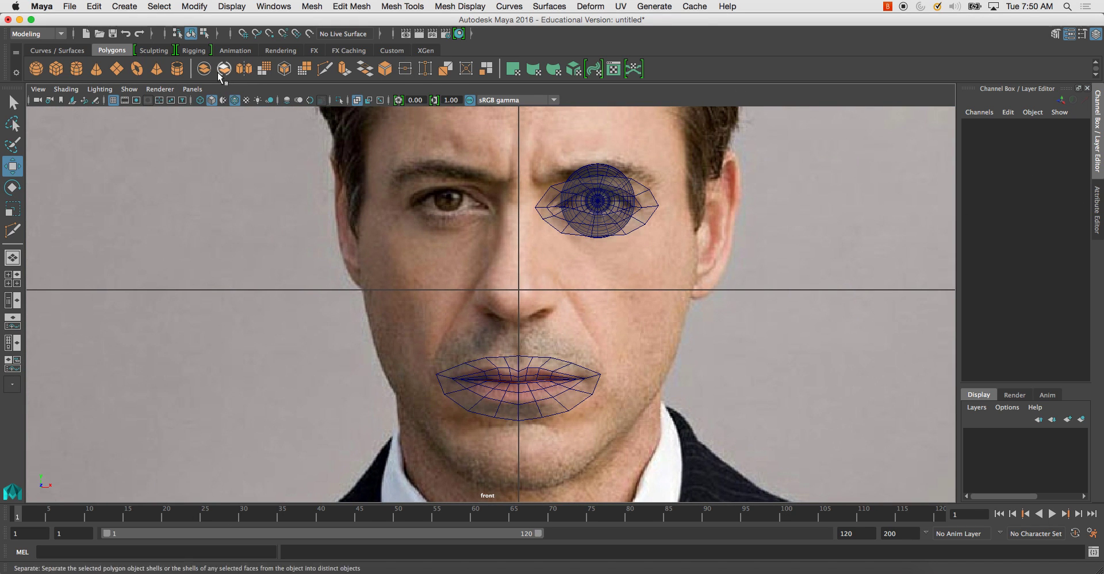
left_click(77, 68)
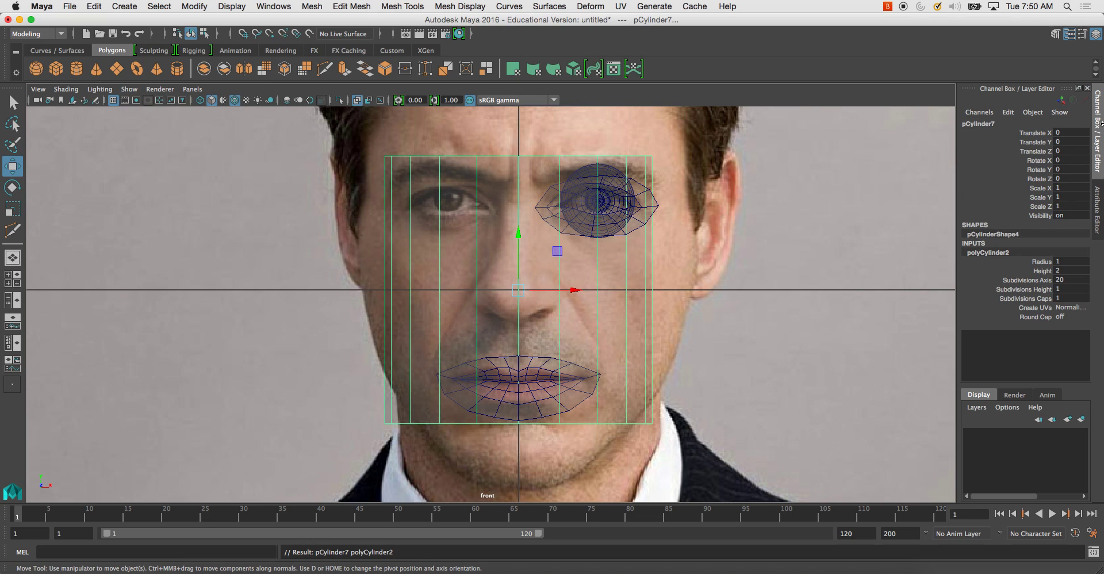
left_click(1098, 198)
left_click(1003, 124)
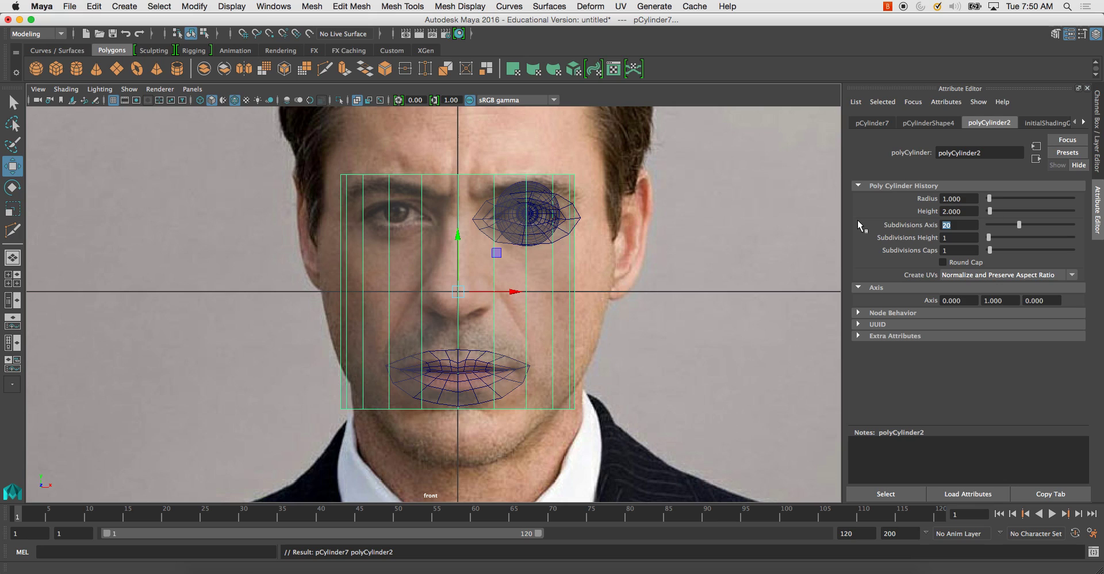
type("12")
key("Return")
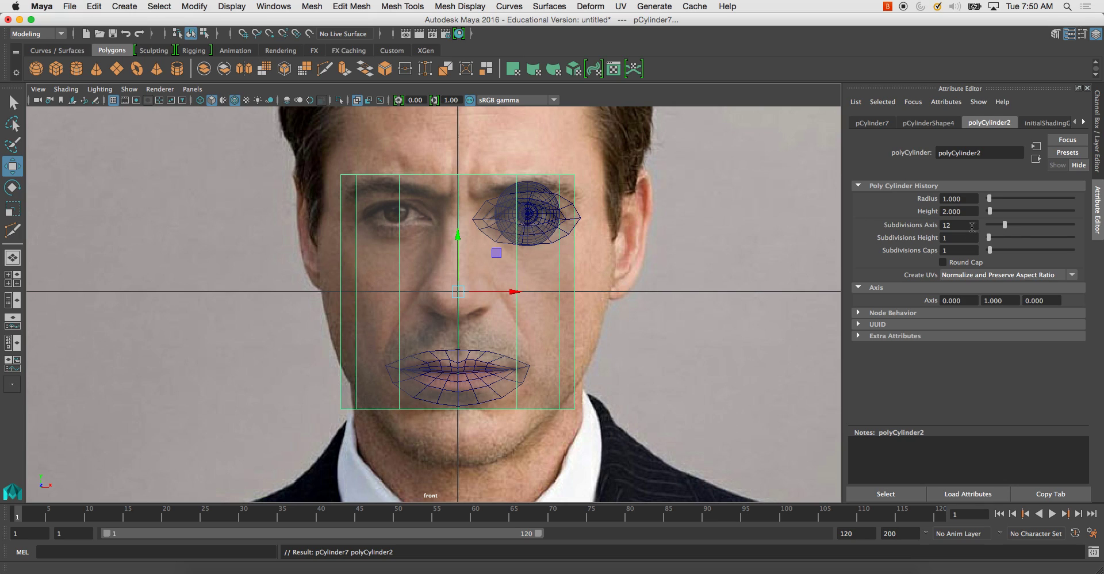
type("8")
key("Return")
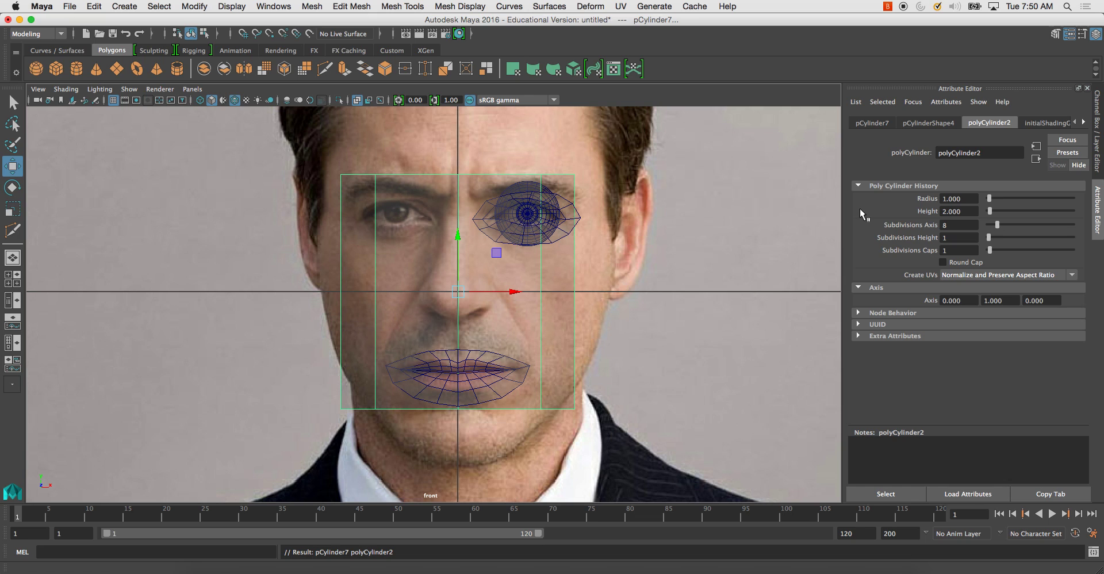
Step: Scale down and stretch the cylinder in the front view, placing it over the nose bridge between the eyes
scroll(453, 230, "down", 1)
key("r")
left_click_drag(457, 294, 330, 281)
key("w")
left_click_drag(451, 241, 450, 203)
key("r")
left_click_drag(455, 255, 421, 246)
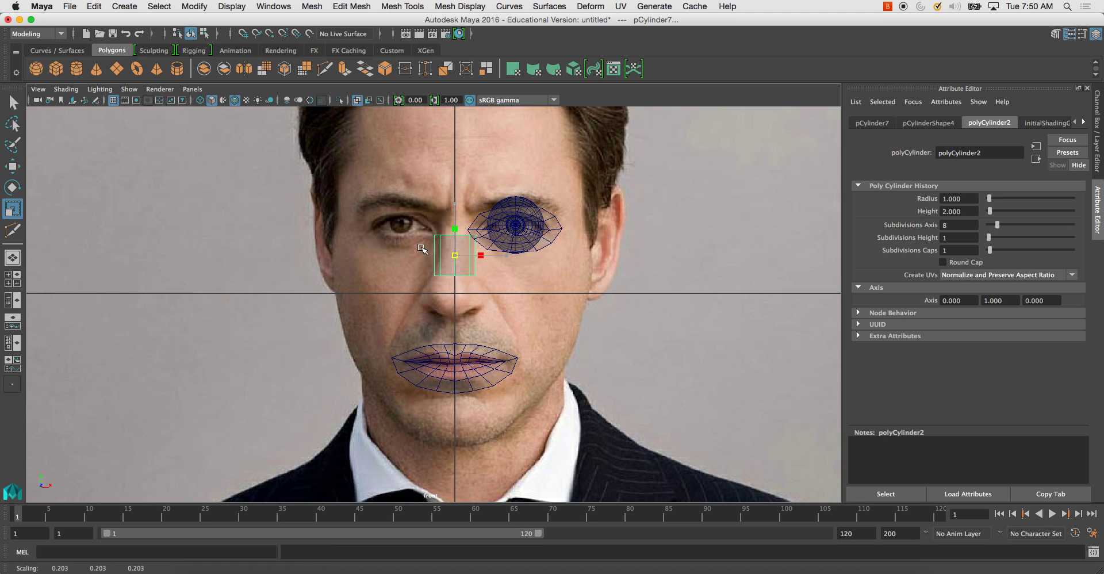
left_click_drag(455, 204, 455, 166)
left_click_drag(455, 255, 444, 252)
left_click_drag(454, 204, 454, 188)
key("w")
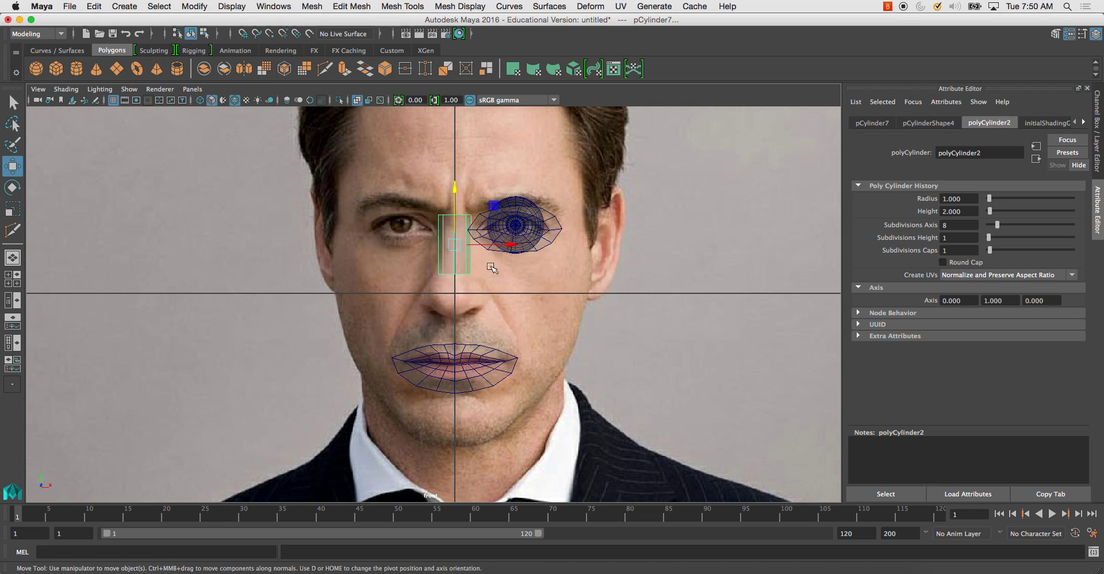
Step: Turn on wireframe on shaded in the side view and move the cylinder forward onto the nose bridge
key("space")
key("space")
left_click_drag(595, 225, 636, 270, "alt")
key("space")
key("space")
key("a")
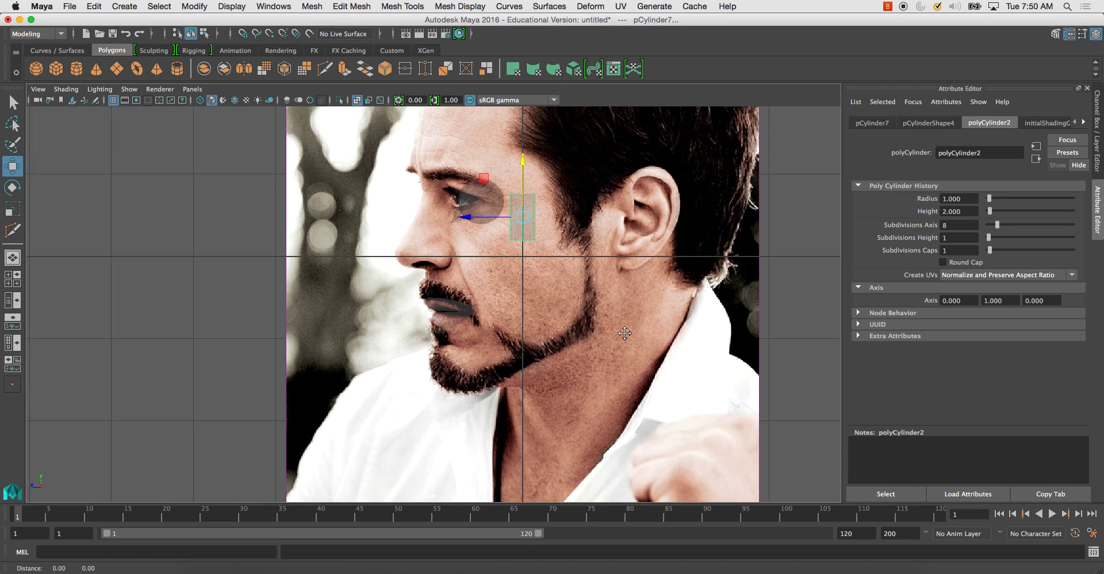
left_click(66, 89)
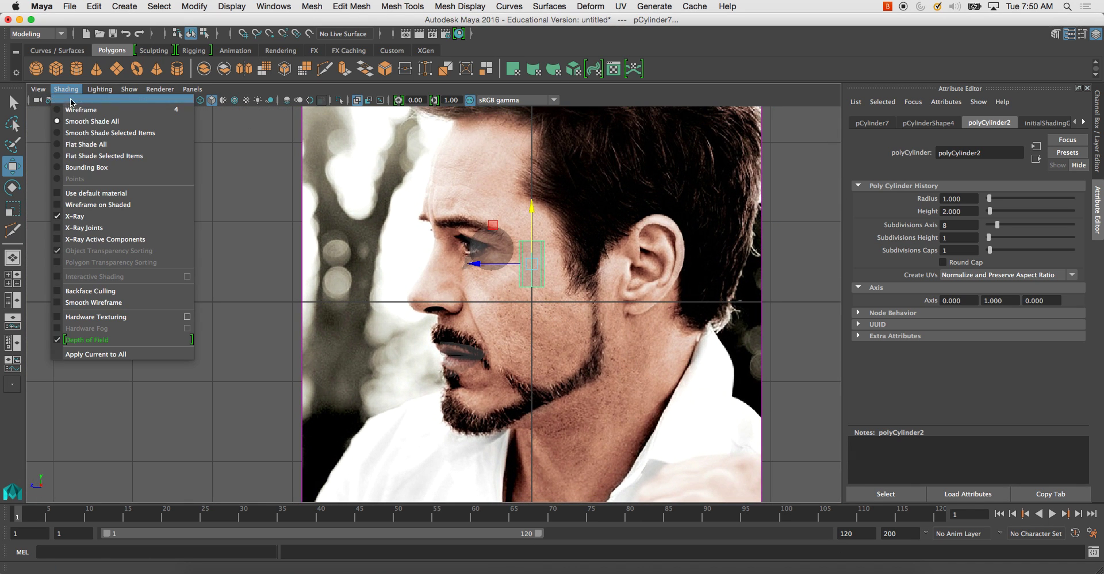
left_click(111, 205)
middle_click_drag(479, 266, 482, 304, "alt")
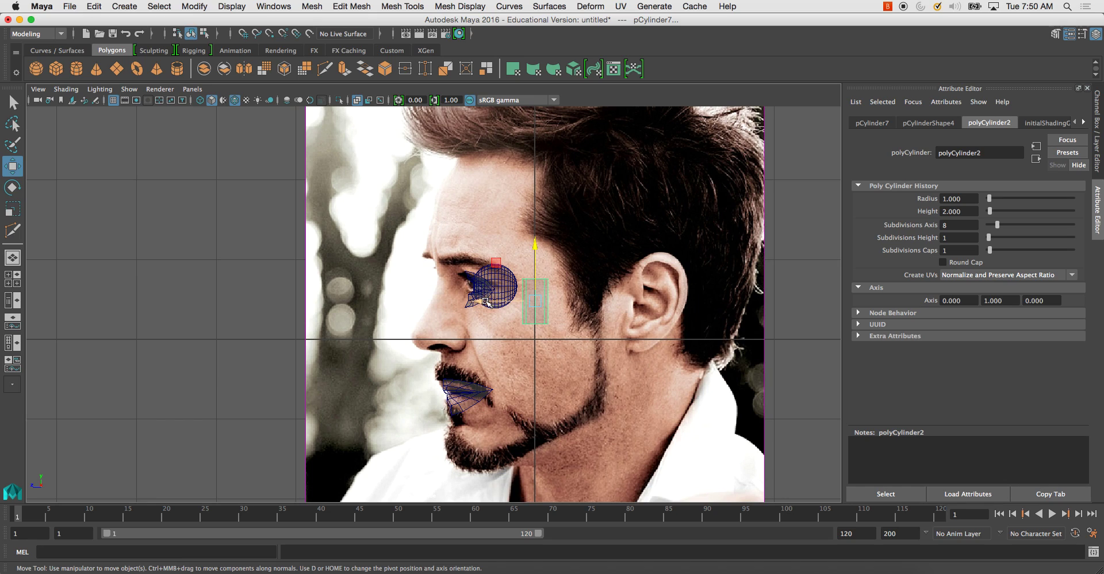
left_click_drag(486, 301, 402, 302)
Step: Select the rear faces of the nose cylinder in the side view and delete them
right_click_drag(459, 295, 453, 275)
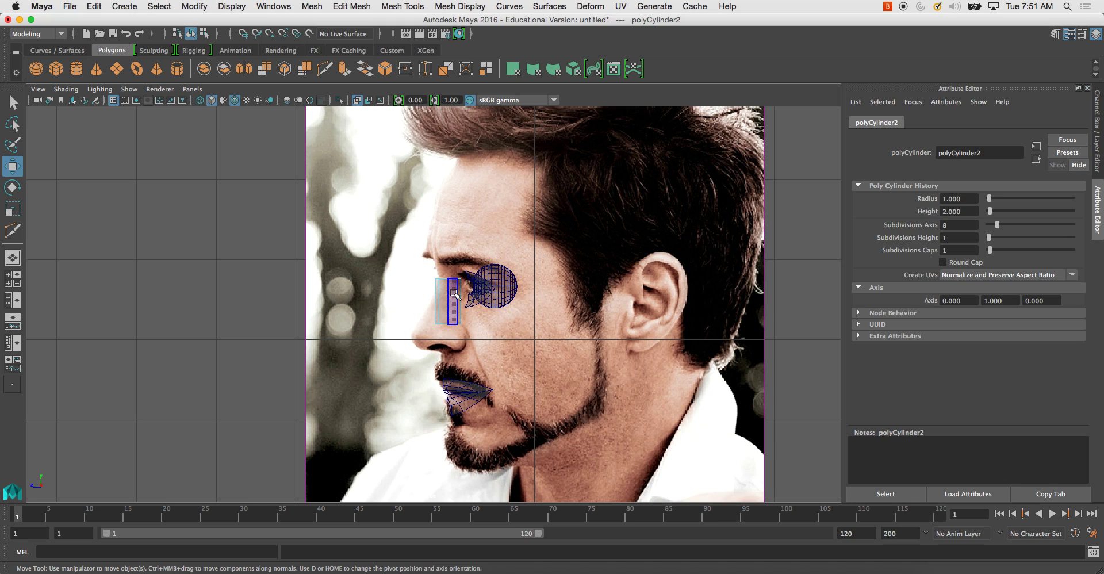
right_click_drag(453, 293, 457, 230, "ctrl+shift")
left_click(454, 296)
right_click_drag(455, 282, 456, 278)
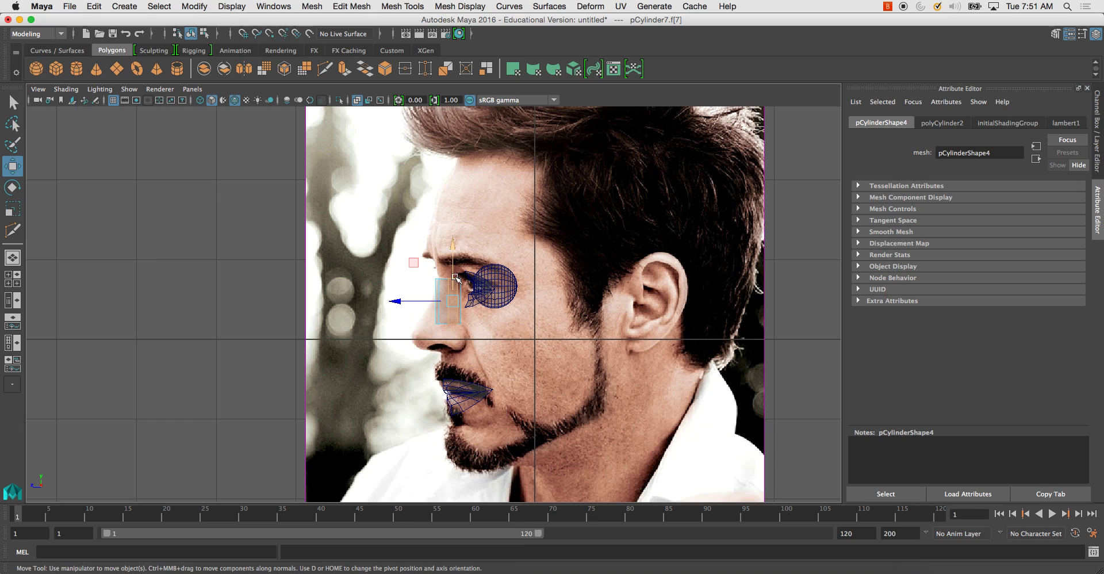
left_click(465, 264)
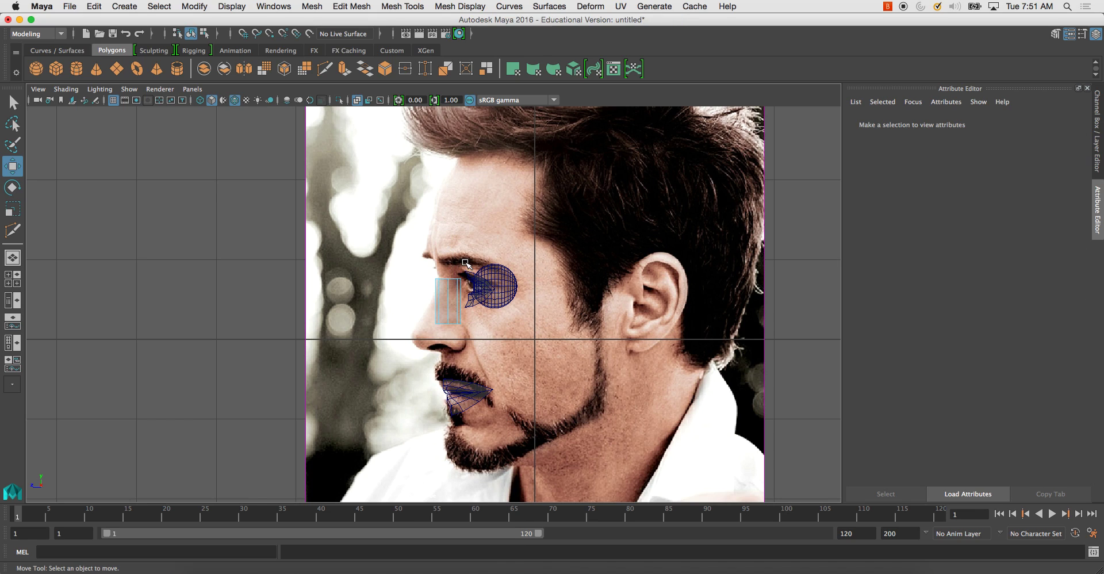
left_click_drag(460, 337, 459, 338)
key("Delete")
Step: Delete the nose cylinder's top and bottom cap faces and return the remaining strip to object mode
key("space")
key("space")
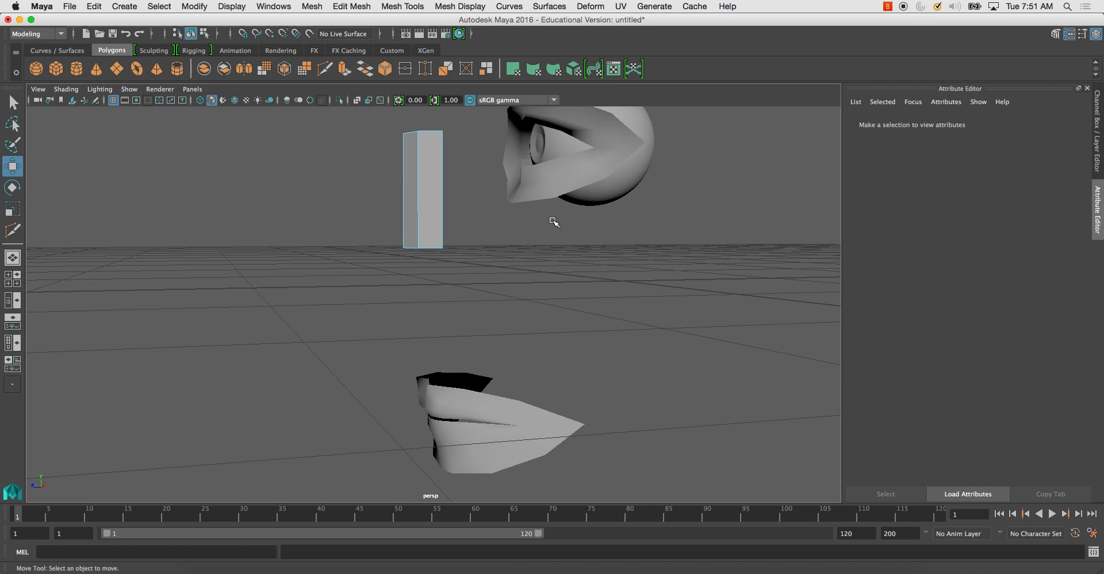
left_click_drag(498, 237, 508, 197, "alt")
key("Delete")
left_click_drag(532, 234, 517, 218)
key("Delete")
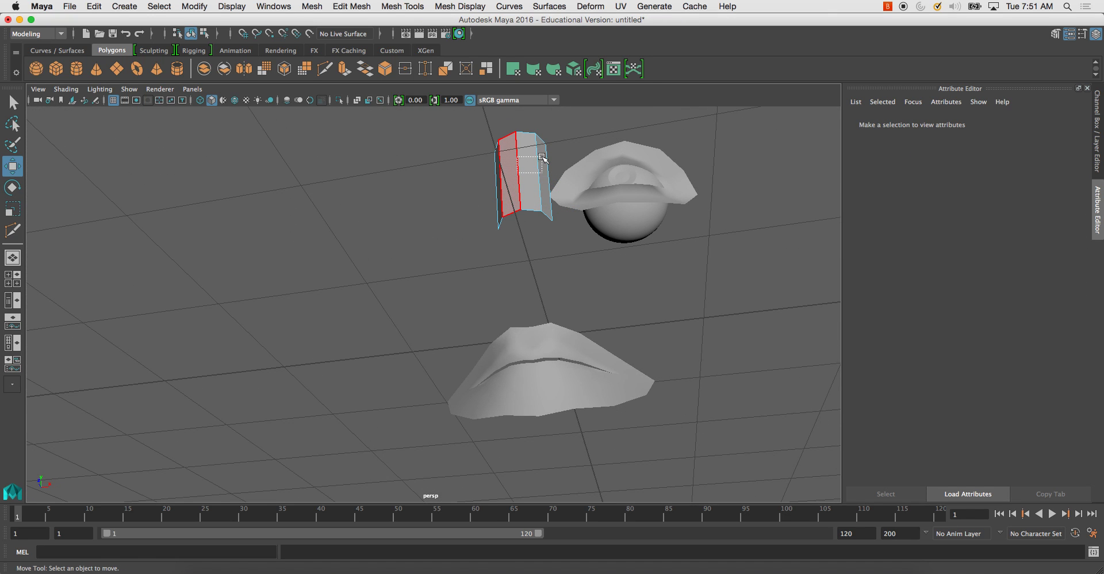
left_click_drag(542, 157, 542, 156)
right_click_drag(515, 176, 543, 159)
left_click(536, 181)
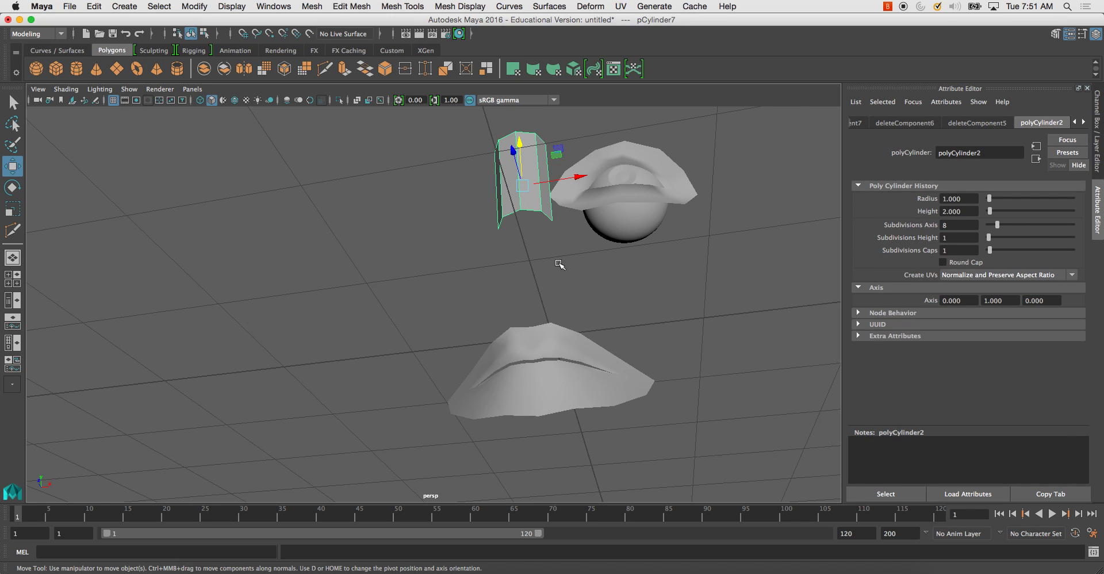
Step: In the side view, move the strip's bottom vertex row forward and its top row back to follow the nose slope
left_click_drag(559, 264, 517, 289, "alt")
key("space")
key("space")
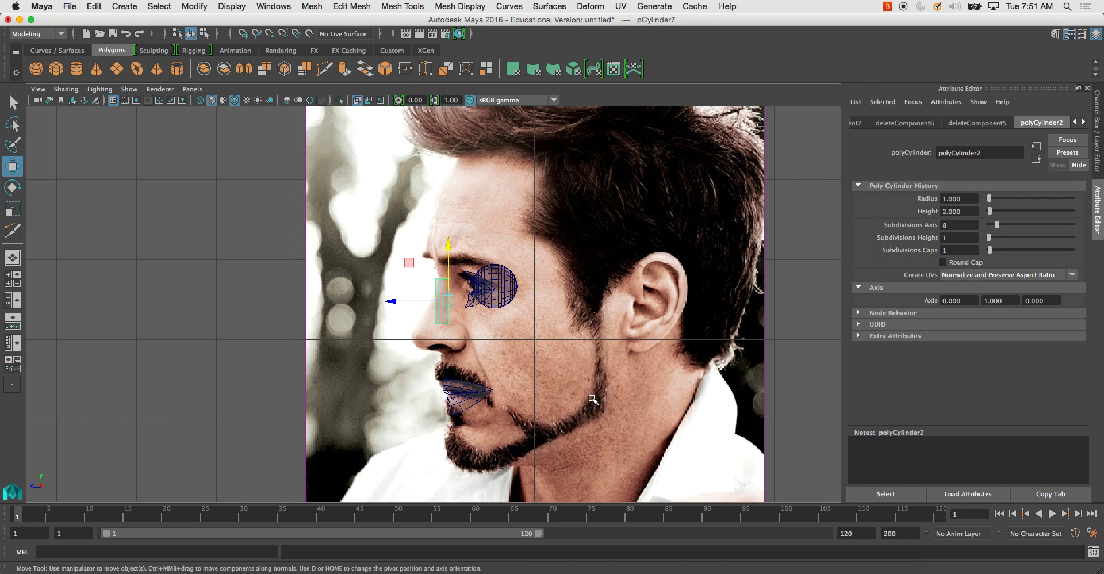
scroll(505, 357, "up", 5)
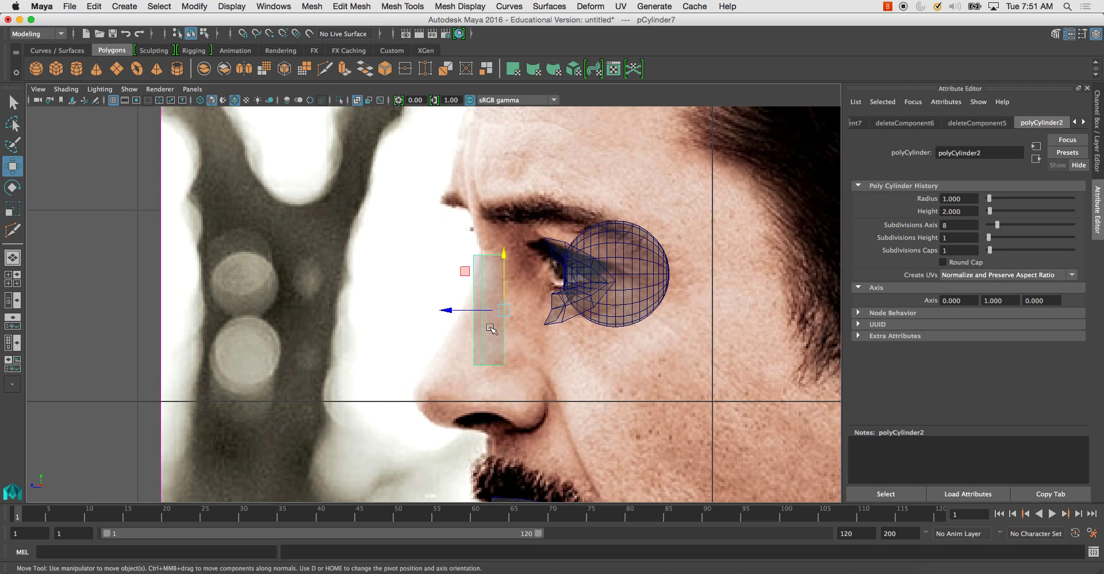
right_click_drag(478, 333, 432, 288)
left_click_drag(430, 343, 562, 387)
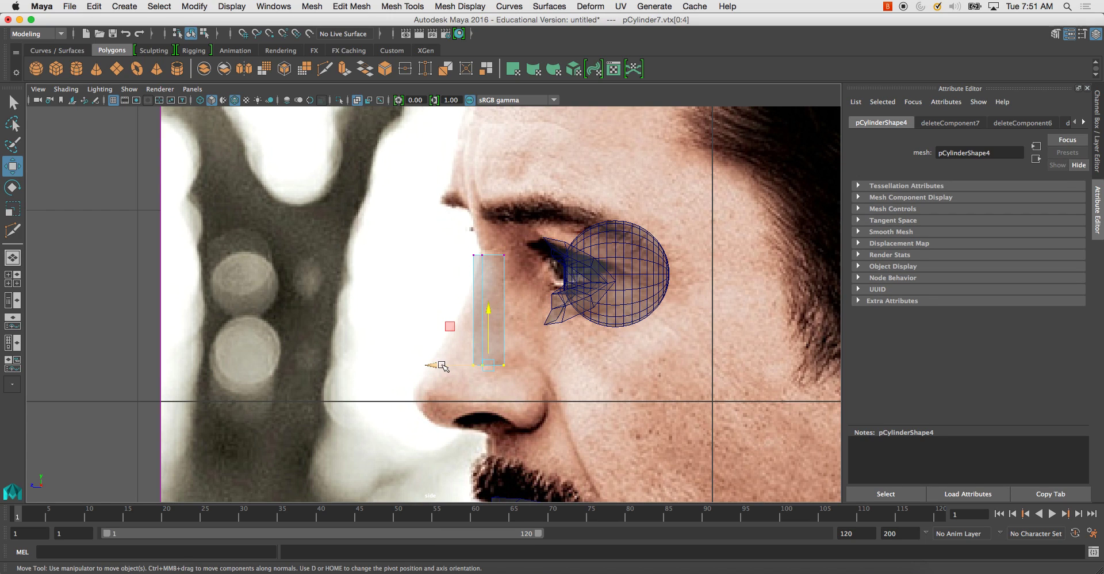
left_click_drag(443, 365, 401, 367)
left_click_drag(457, 242, 505, 280)
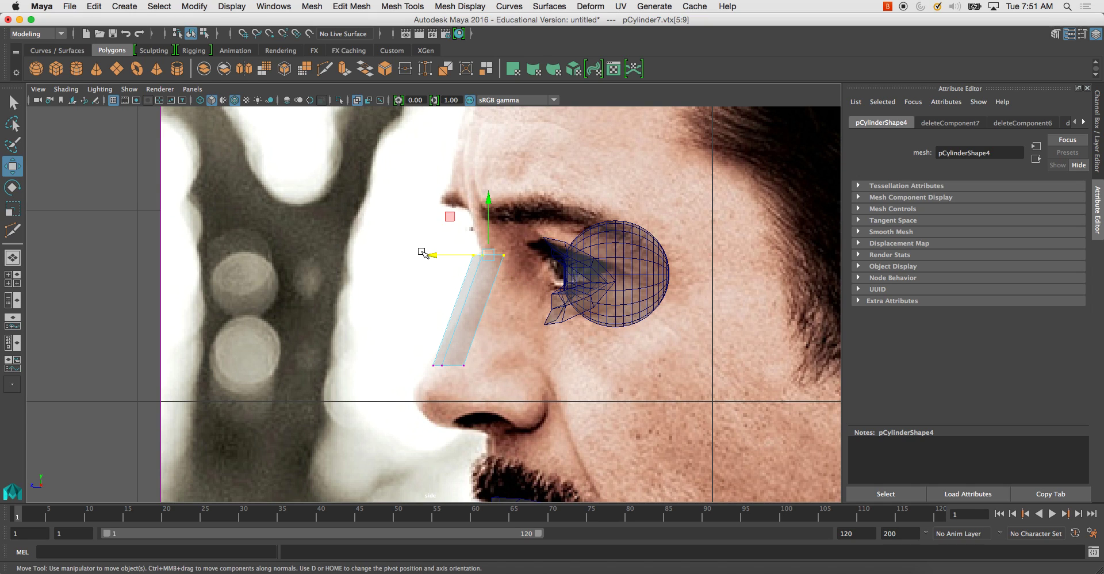
left_click_drag(421, 254, 440, 255)
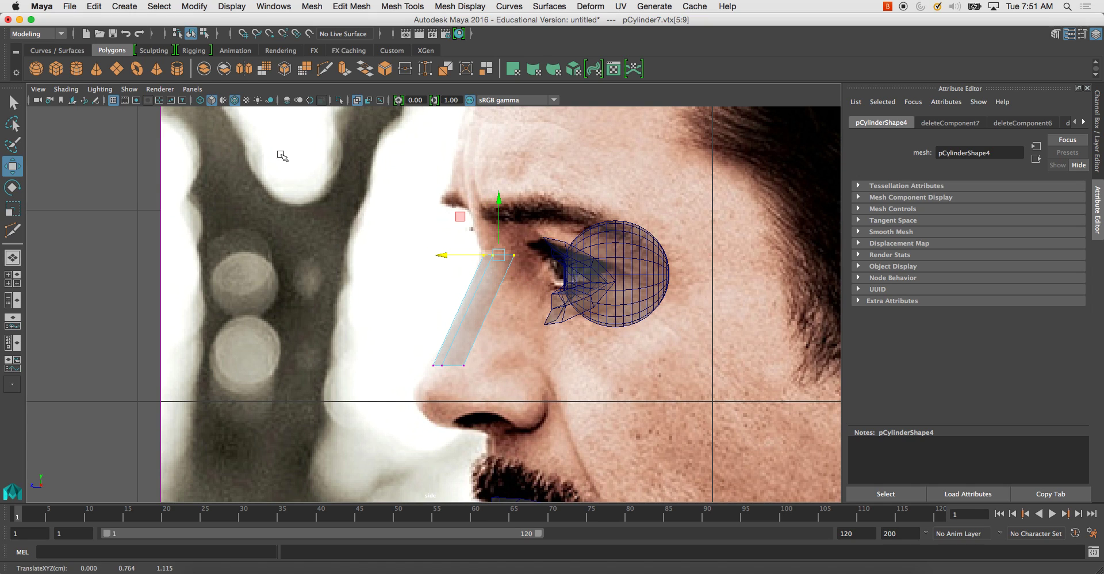
Step: Insert two horizontal edge loops across the nose strip with the Multi-Cut tool
left_click(324, 69)
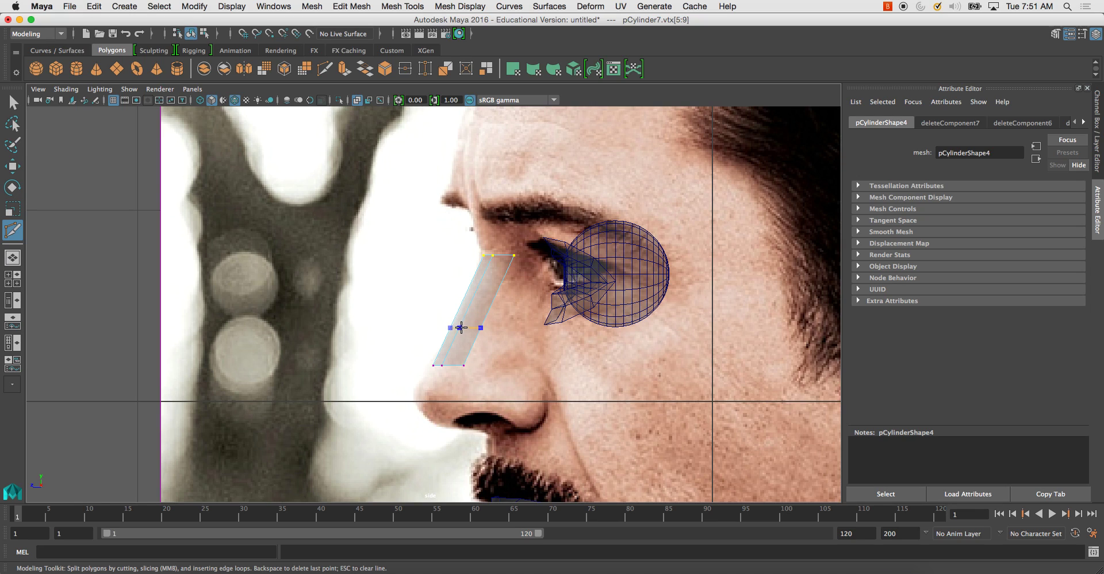
left_click(459, 328, "ctrl")
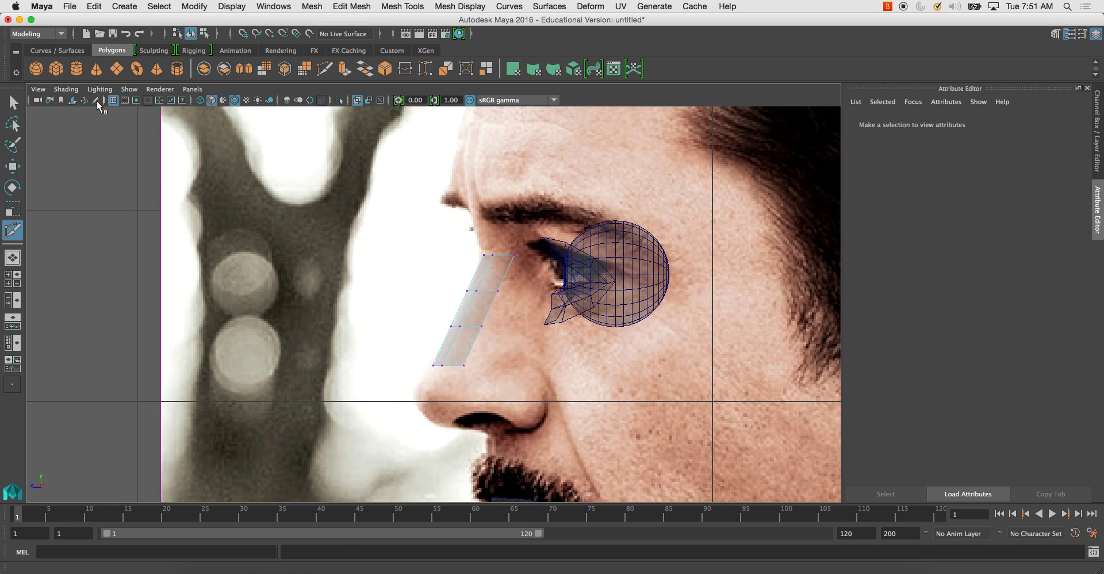
key("q")
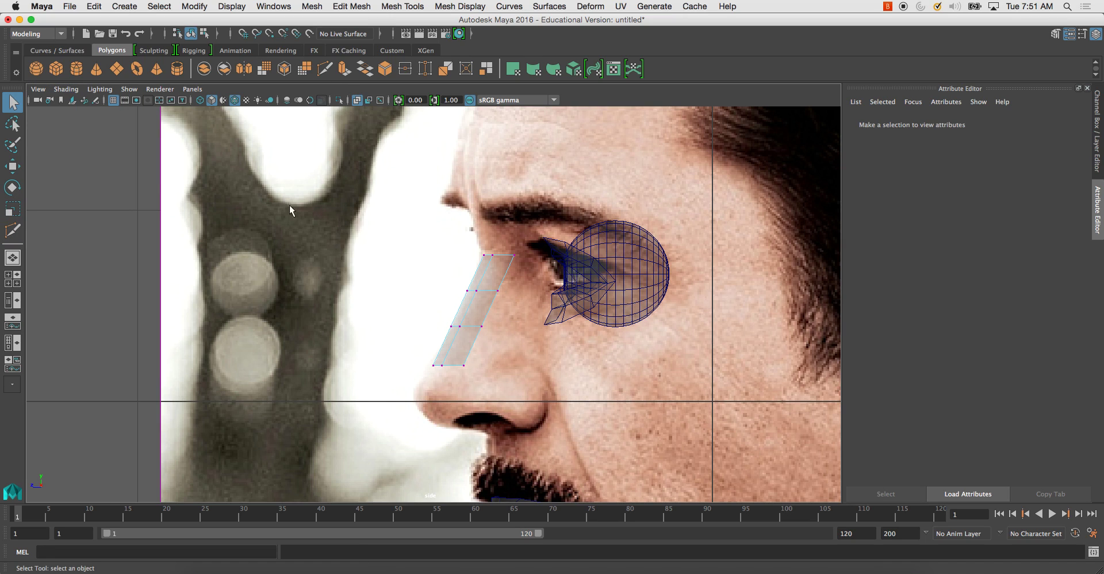
Step: Move the rear vertices of the nose strip's lower three rows back toward the cheek in the side view
left_click(494, 289)
key("w")
left_click_drag(443, 294, 456, 296)
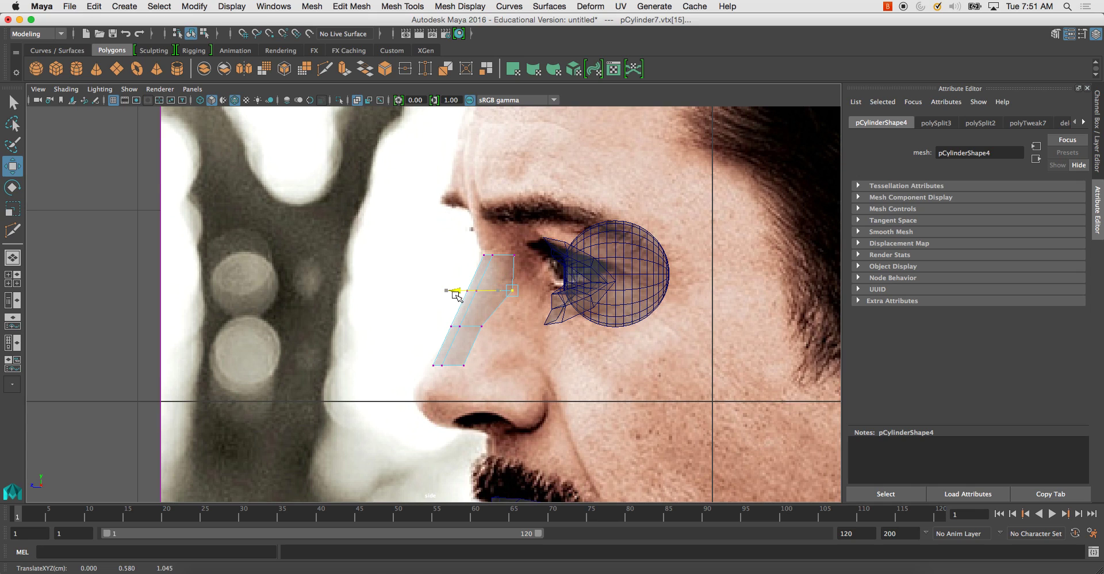
left_click(482, 326)
left_click_drag(429, 327, 466, 333)
left_click(464, 364)
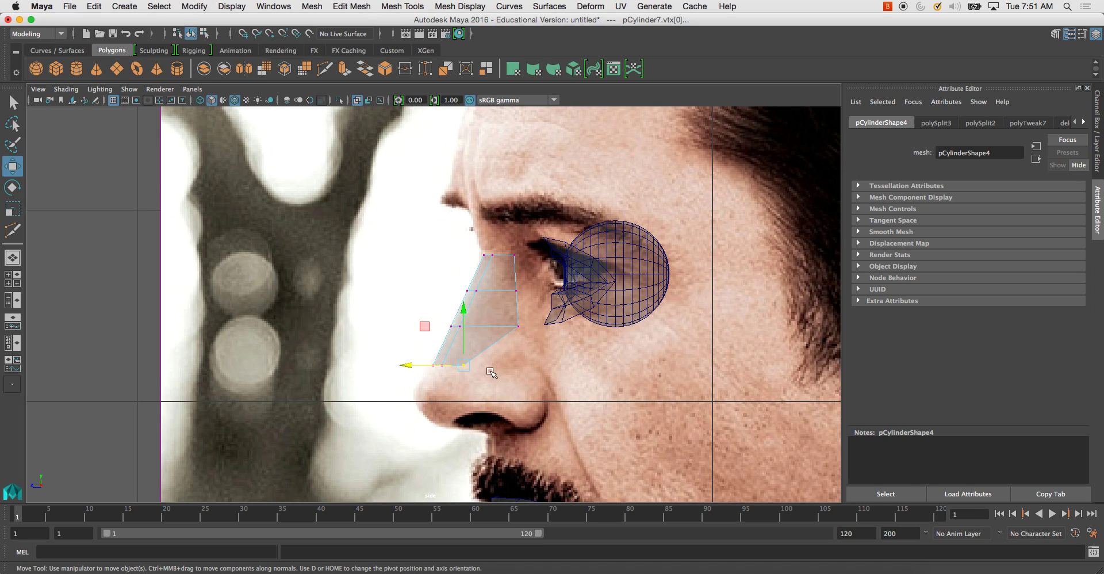
left_click_drag(413, 363, 472, 378)
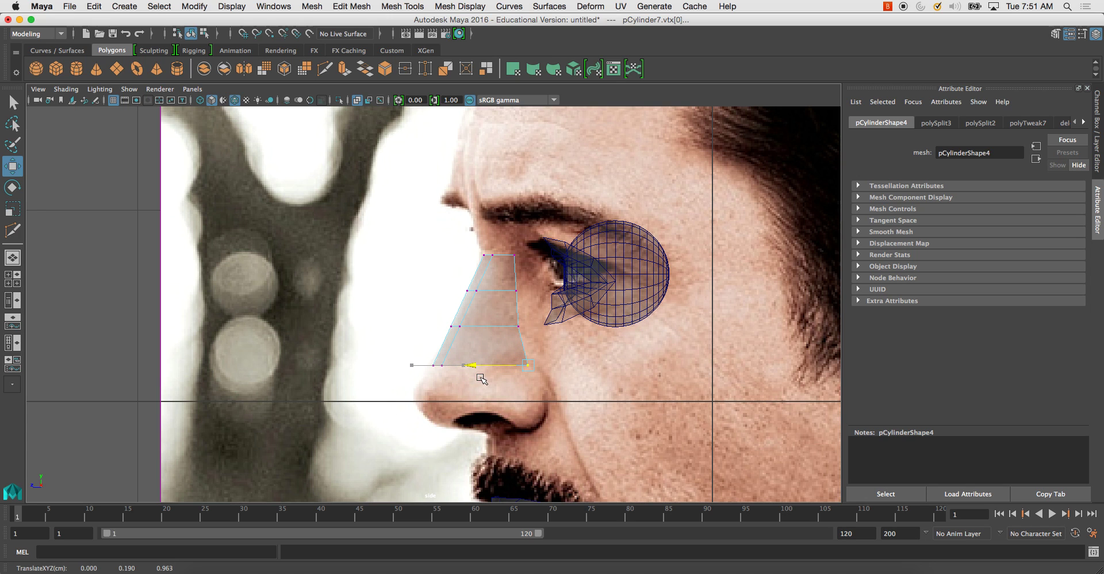
Step: In the front view, scale the outer vertices of the nose strip's lower rows wider to match the nose
scroll(482, 315, "down", 1)
middle_click_drag(487, 361, 498, 301, "alt")
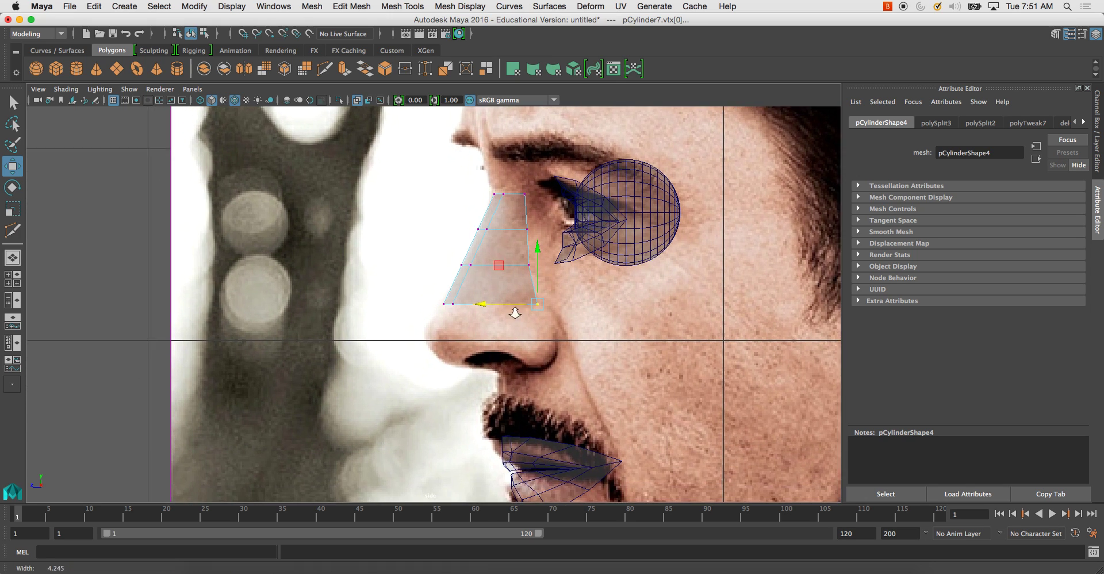
scroll(506, 308, "up", 5)
key("space")
key("space")
left_click_drag(594, 219, 568, 266, "alt")
key("space")
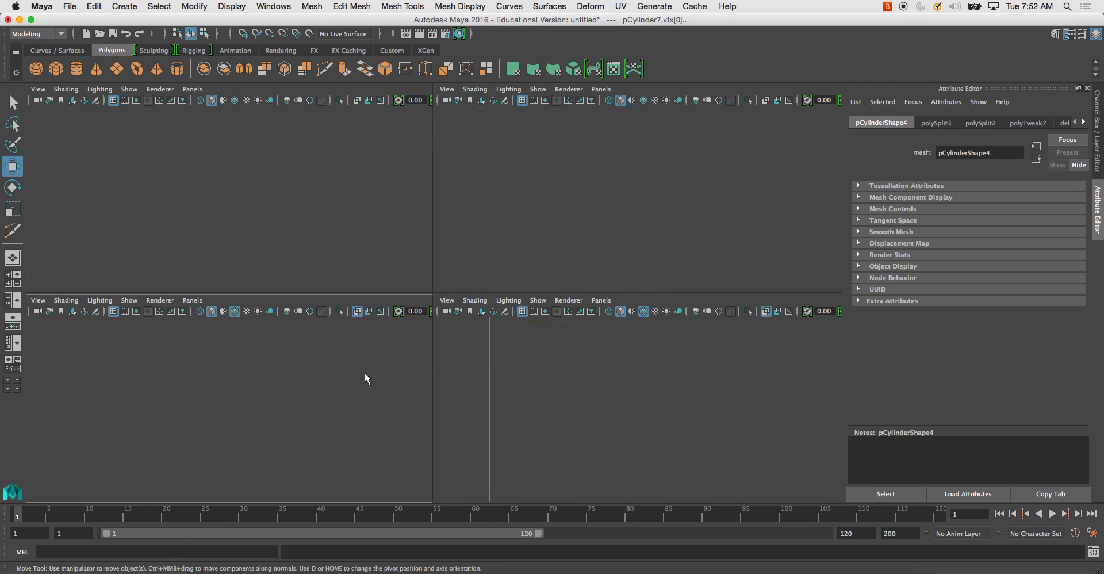
key("space")
scroll(491, 334, "up", 3)
middle_click_drag(491, 334, 483, 389, "alt")
scroll(502, 325, "up", 5)
middle_click_drag(497, 252, 501, 298, "alt")
left_click_drag(547, 354, 552, 359)
key("ctrl+z")
key("r")
left_click_drag(432, 288, 449, 303)
left_click_drag(532, 282, 544, 295, "shift")
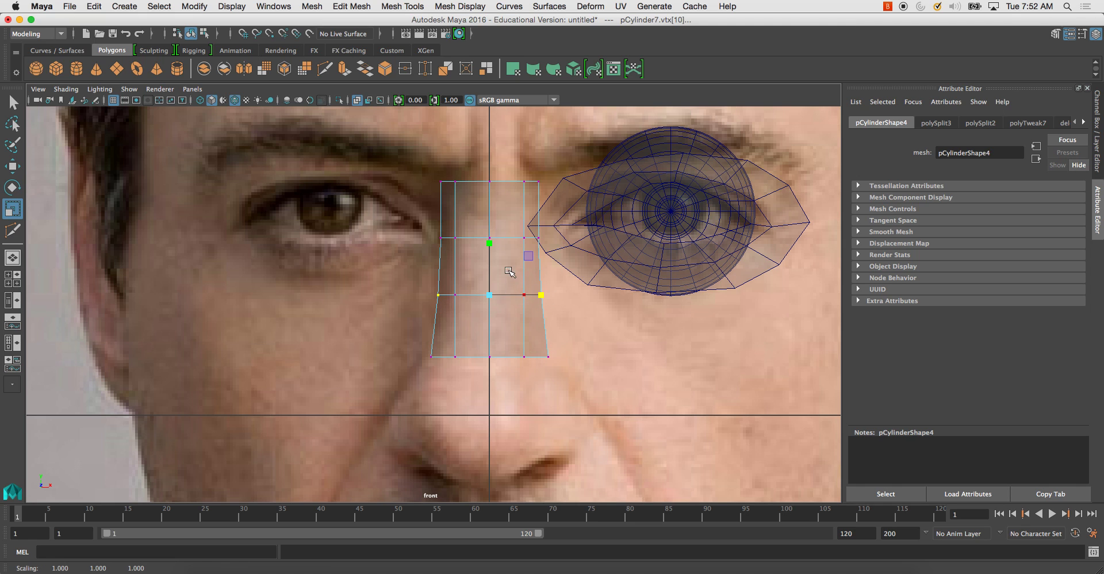
Step: Extrude the nose strip's bottom edges downward twice in the side view to extend it toward the nose tip
middle_click_drag(460, 283, 454, 226, "alt")
right_click_drag(454, 226, 470, 245, "alt")
left_click(438, 297)
left_click(489, 298, "shift")
left_click(523, 297, "shift")
left_click(556, 297, "shift")
key("space")
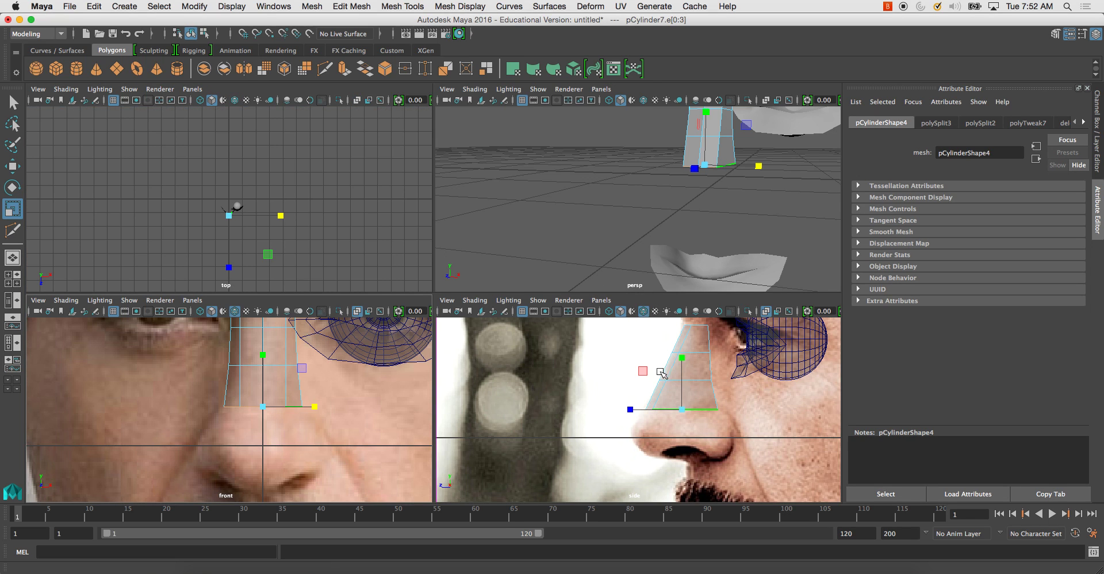
key("space")
left_click(344, 69)
left_click_drag(525, 306, 501, 361)
key("ctrl+e")
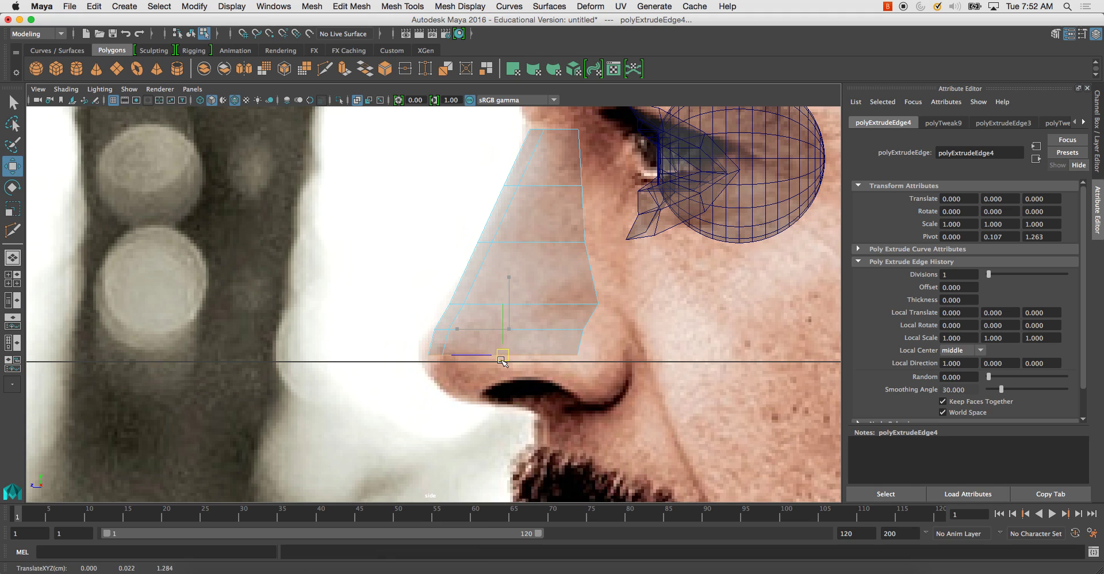
Step: Move the front vertices of the nose strip's lower rows forward to match the nose tip in the side view
left_click(466, 302)
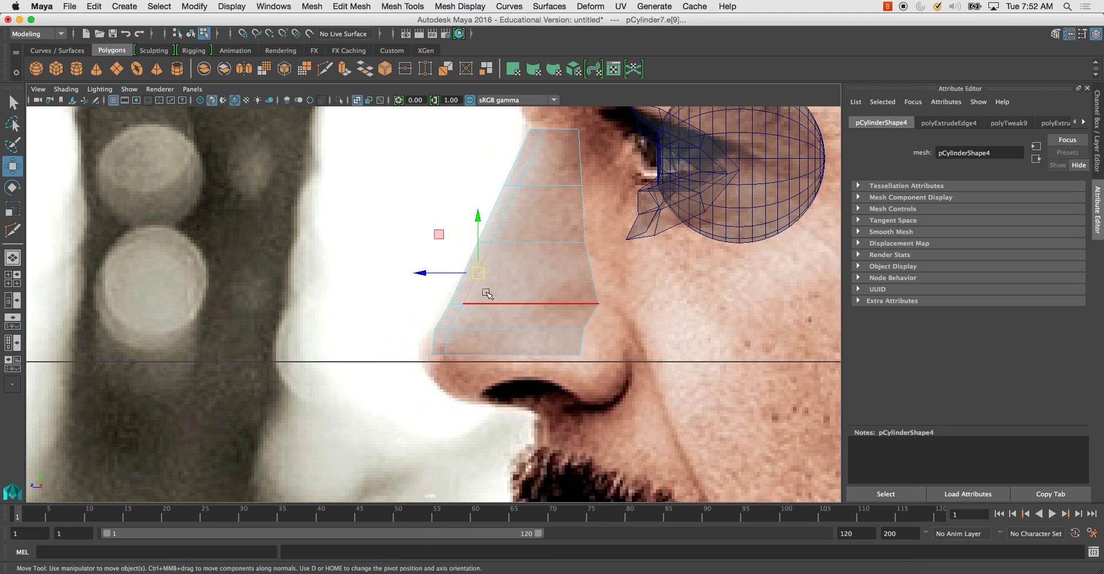
right_click_drag(432, 284, 421, 287)
left_click_drag(421, 287, 475, 308)
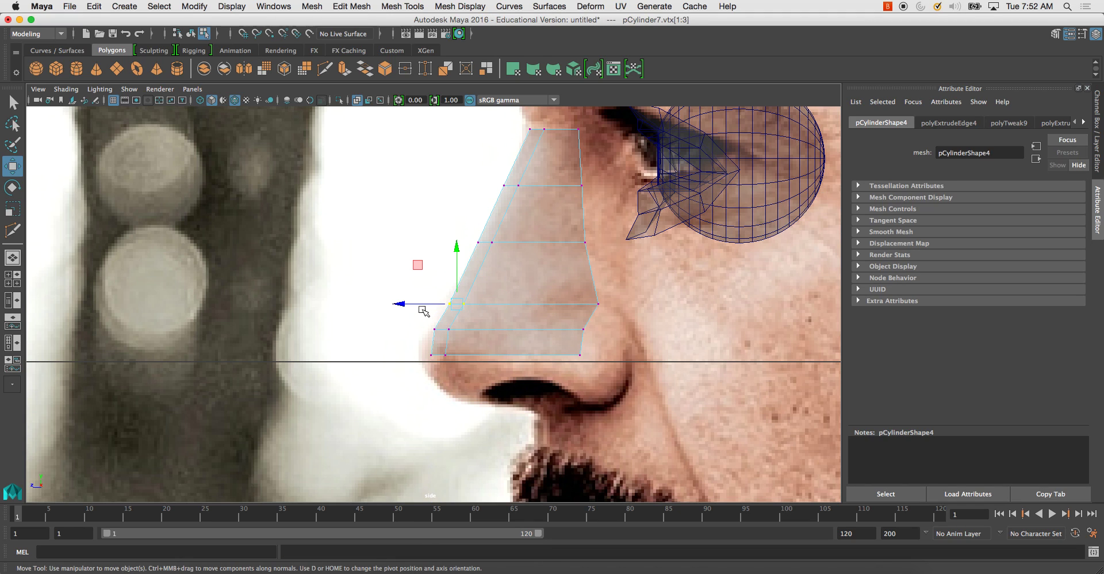
left_click_drag(400, 305, 391, 358)
left_click_drag(443, 323, 412, 329)
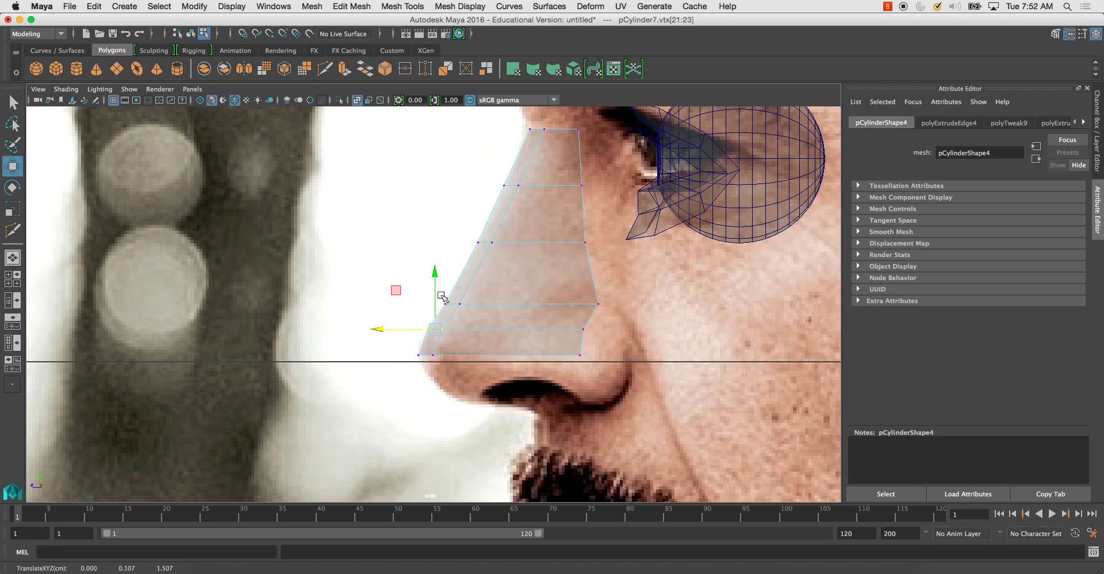
Step: Extrude the strip's four bottom edges twice more, following the underside of the nose tip in the side view
left_click(505, 301)
right_click_drag(506, 298, 500, 251)
key("space")
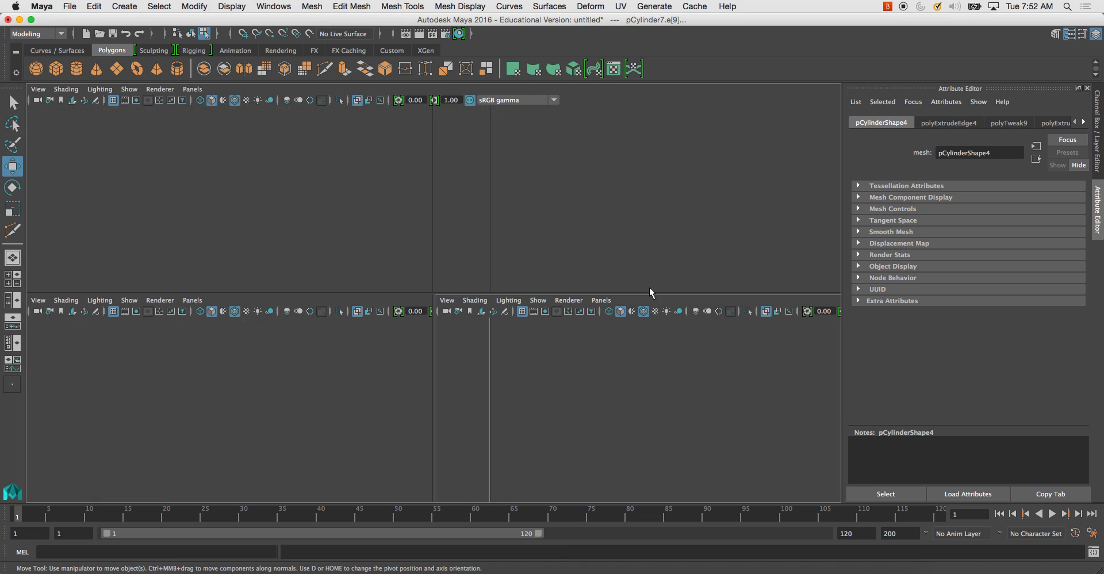
key("space")
left_click(454, 364)
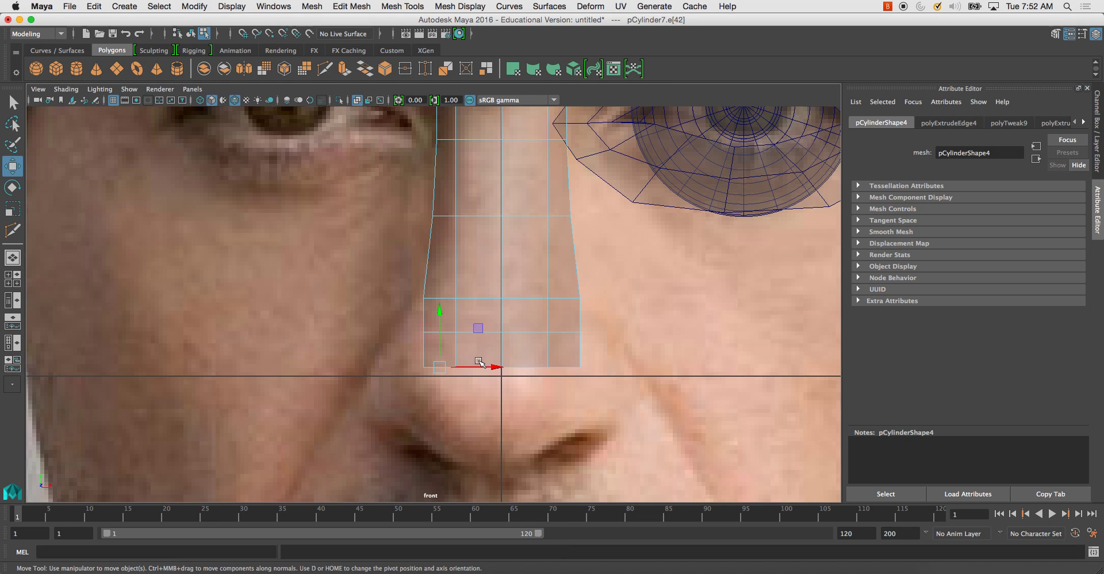
left_click(483, 363, "shift")
left_click(526, 364, "shift")
left_click(564, 365, "shift")
key("space")
key("space")
left_click_drag(577, 267, 507, 253, "alt")
key("space")
key("space")
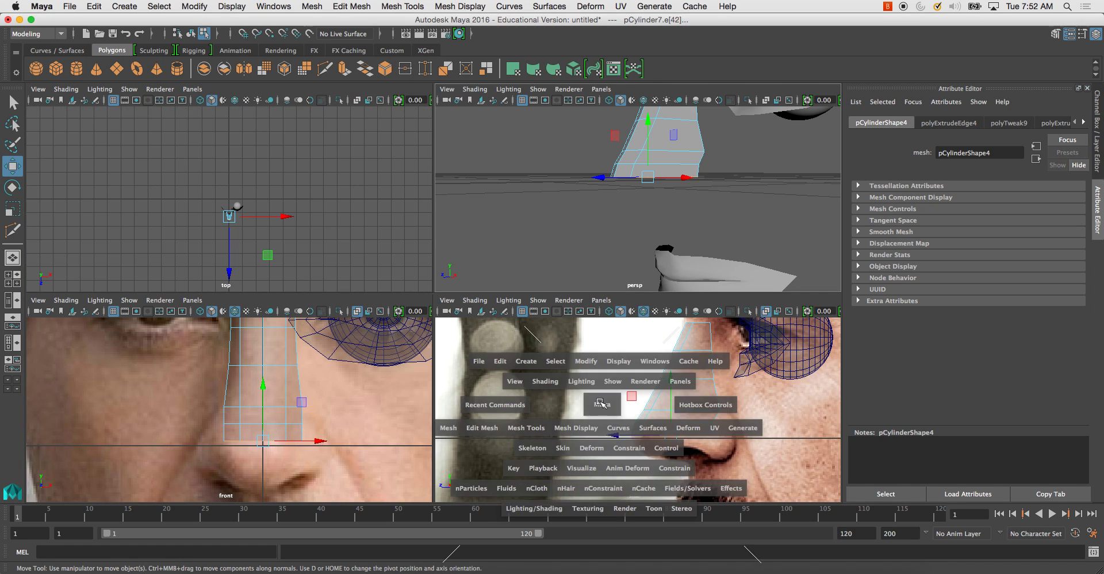
left_click(345, 69)
left_click_drag(499, 299, 499, 328)
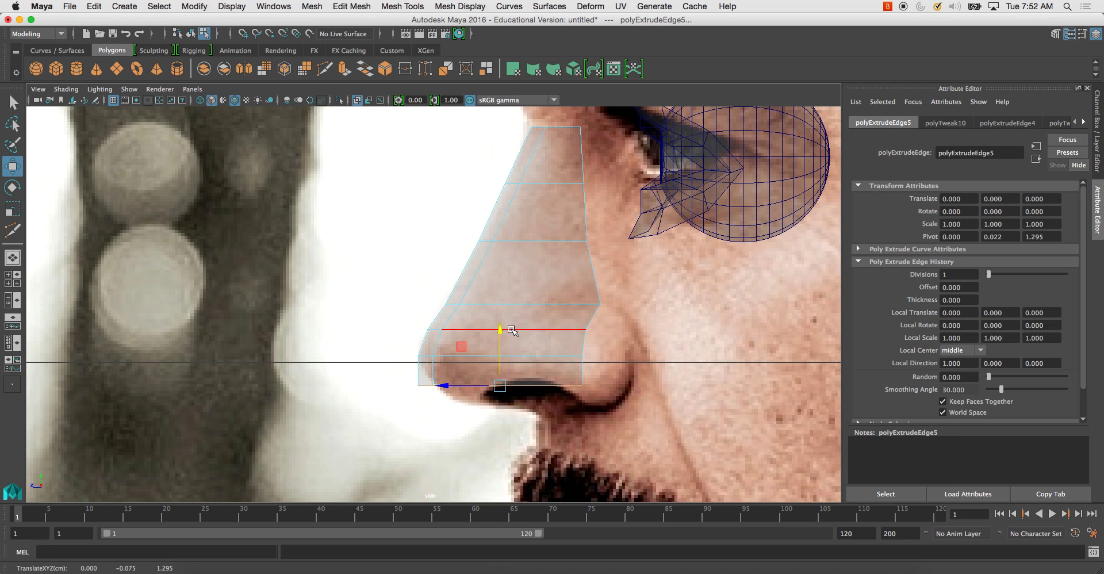
left_click_drag(459, 387, 543, 408)
key("ctrl+e")
Step: Move the rear vertices of the two lowest nose rows back to the outline of the nostril wing
right_click_drag(581, 296, 525, 305)
left_click_drag(655, 424, 594, 396)
left_click_drag(618, 347, 615, 354)
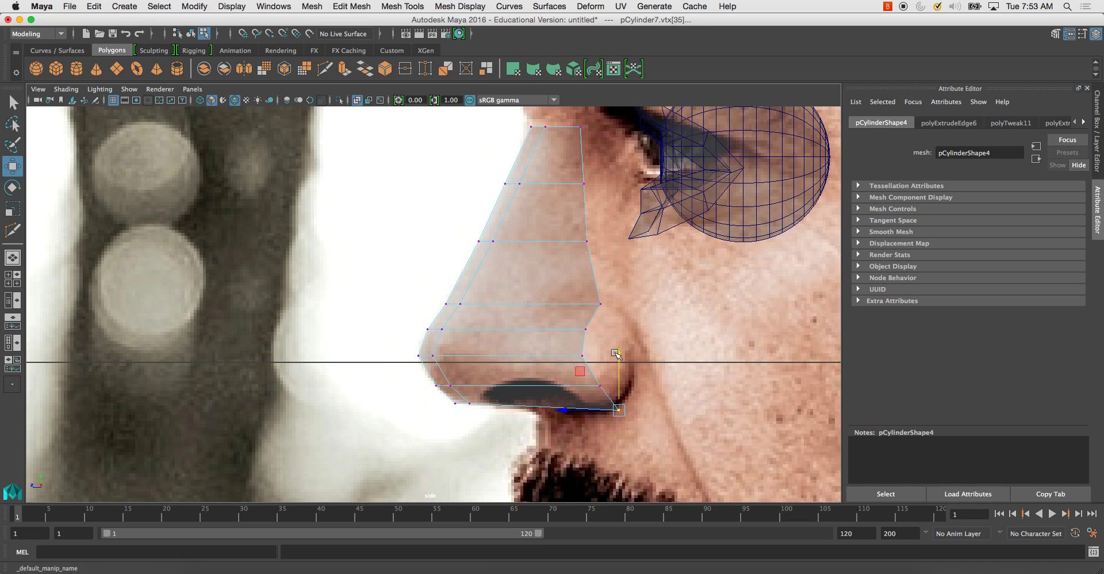
left_click(598, 384)
left_click_drag(563, 386, 607, 414)
left_click(619, 411)
Step: Pull the rear vertices of the next two nose rows back in line with the nostril wing's edge
left_click(582, 356)
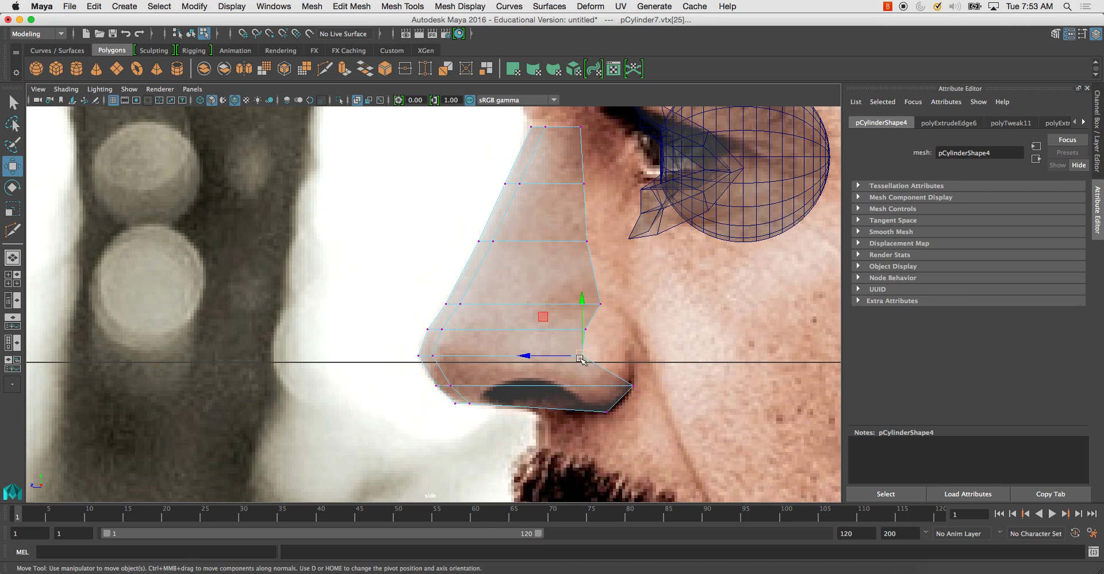
left_click_drag(582, 356, 631, 358)
left_click(585, 329)
left_click_drag(585, 329, 630, 331)
left_click(600, 303)
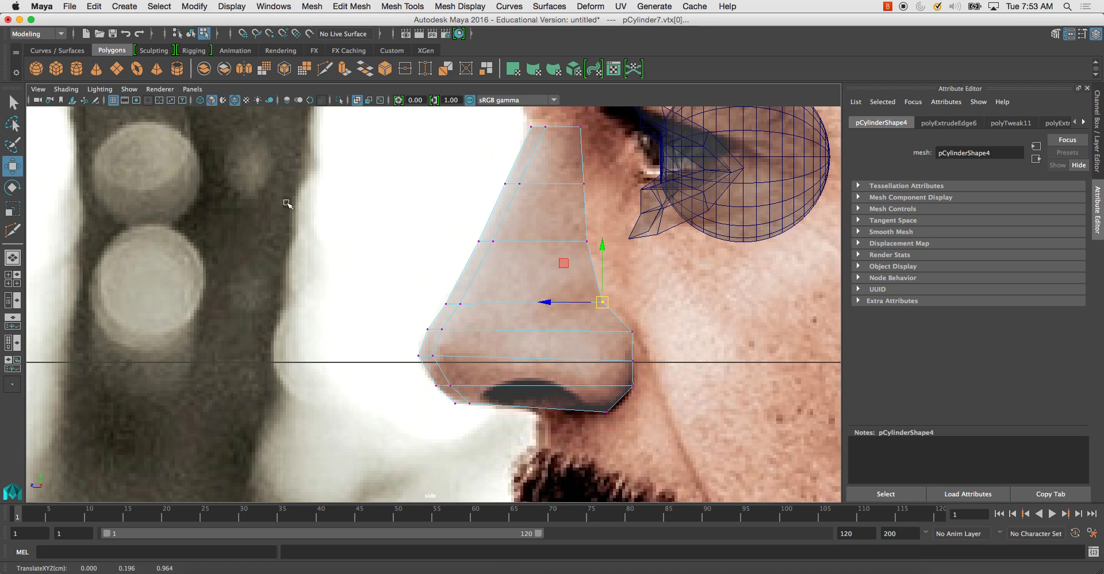
scroll(288, 204, "up", 1)
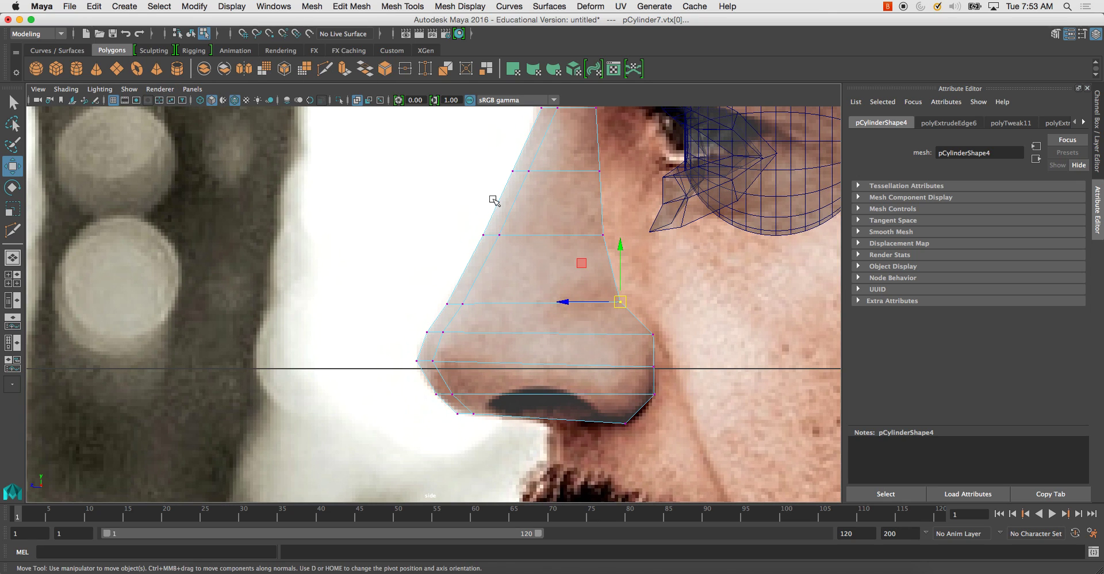
Step: Select the faces along the nose's side and open the Add Divisions to Face options in linear mode
left_click(532, 201)
key("w")
left_click_drag(530, 201, 526, 118)
right_click_drag(557, 183, 554, 212)
left_click(561, 259)
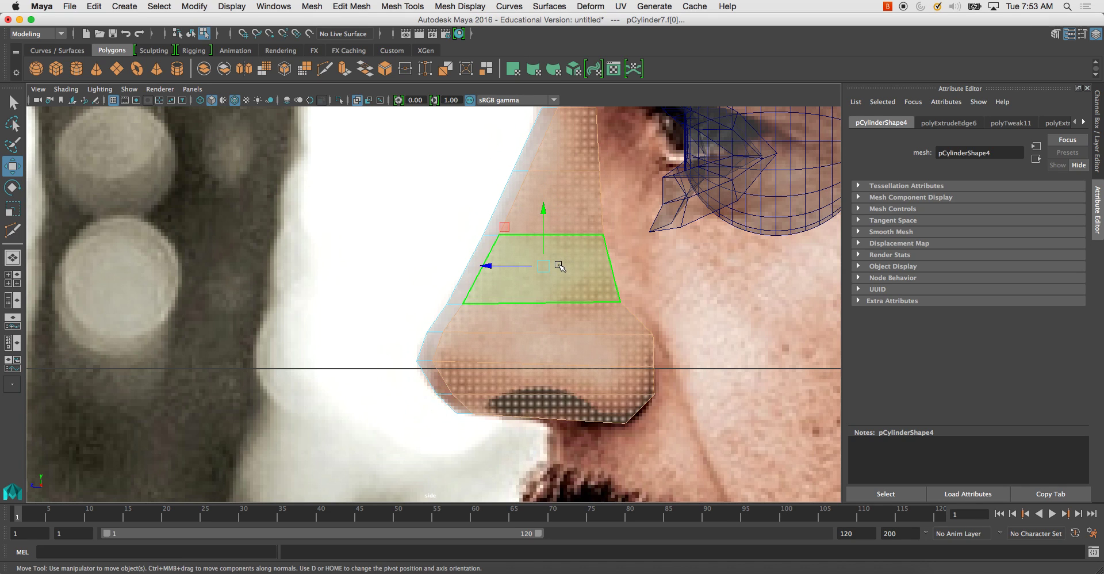
right_click_drag(559, 266, 607, 345, "shift")
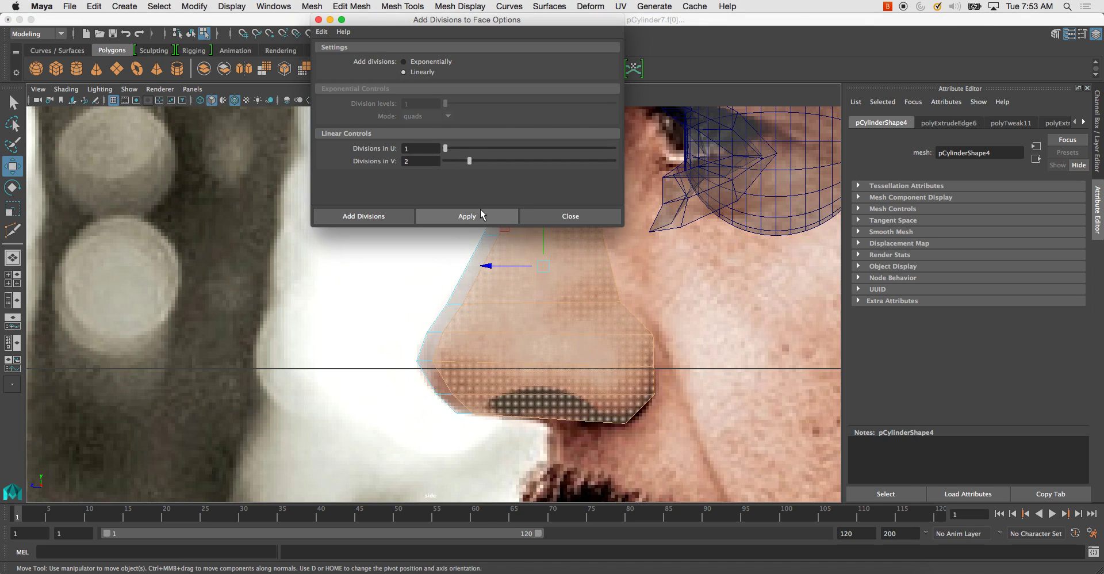
left_click(481, 212)
left_click(521, 303, "alt")
key("ctrl+z")
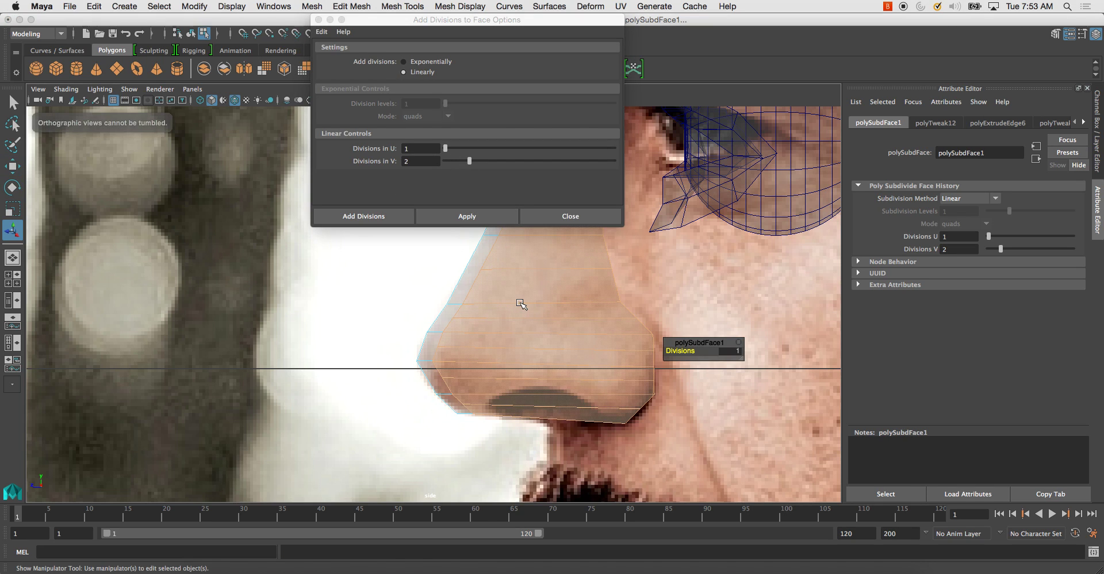
Step: Subdivide the selected side faces of the nose linearly with 2 divisions in U and 1 in V
left_click(468, 147)
left_click_drag(465, 160, 445, 161)
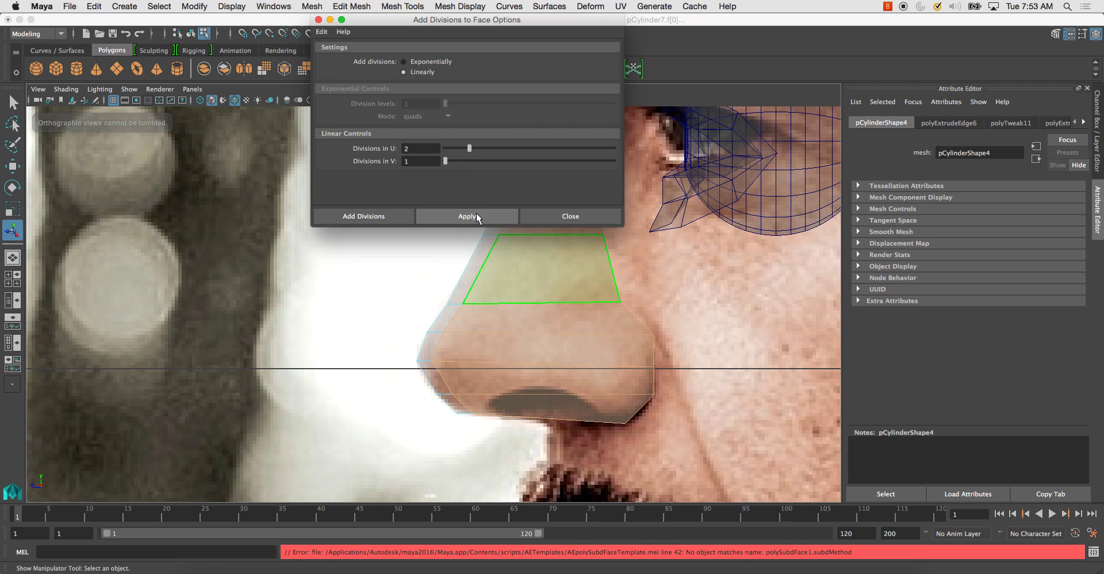
left_click(467, 217)
left_click(571, 216)
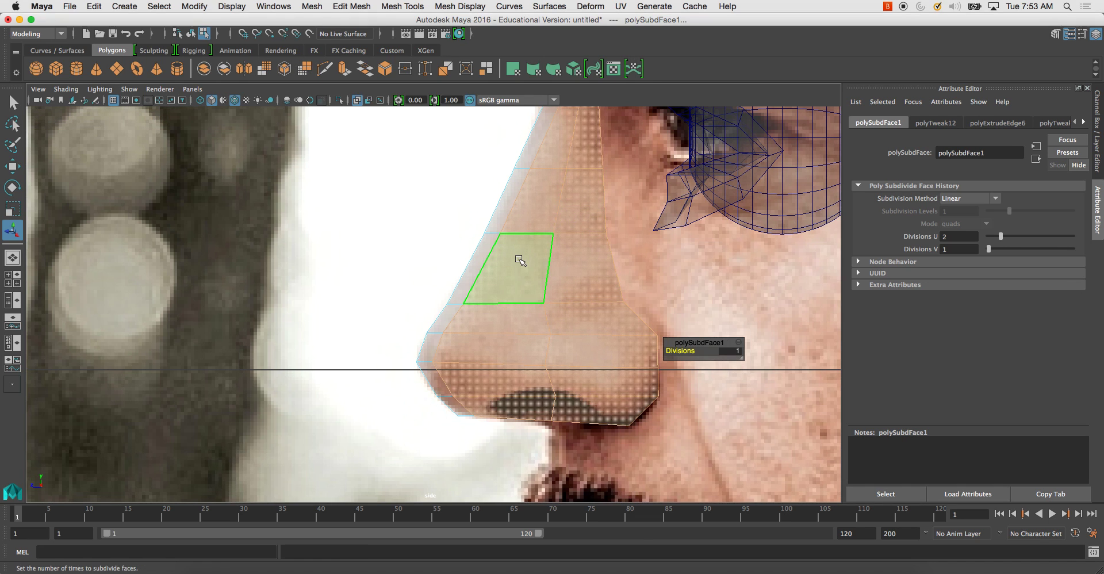
left_click_drag(506, 277, 519, 278, "alt")
key("space")
key("space")
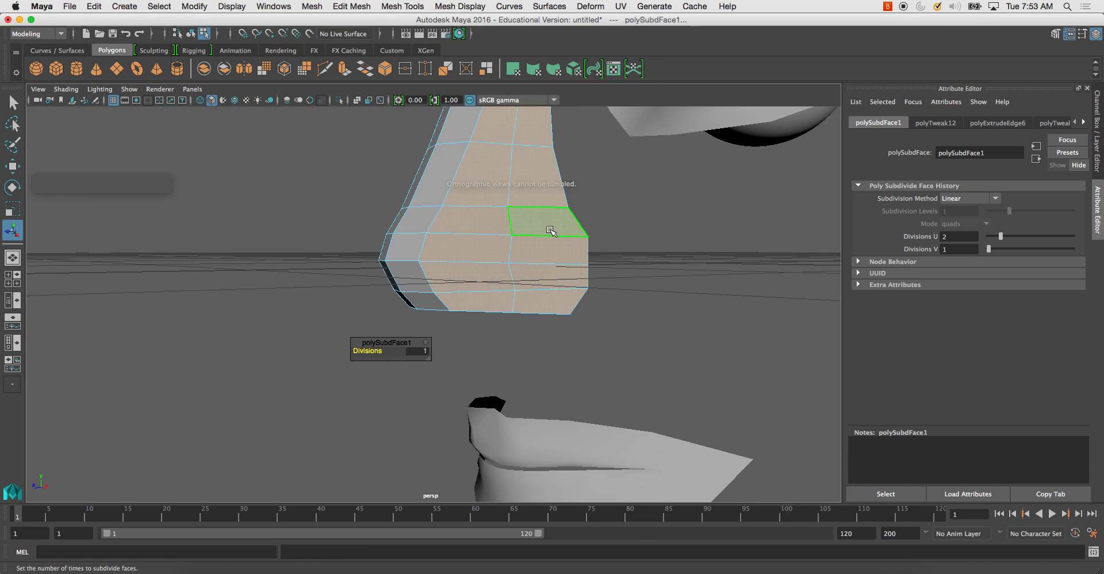
left_click_drag(543, 232, 592, 246, "alt")
key("space")
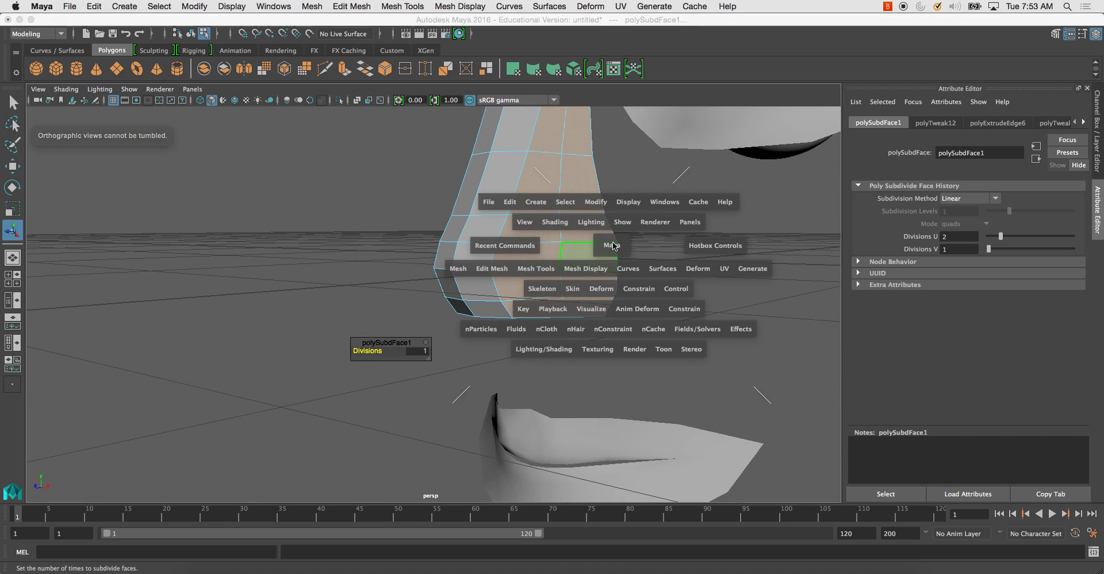
key("space")
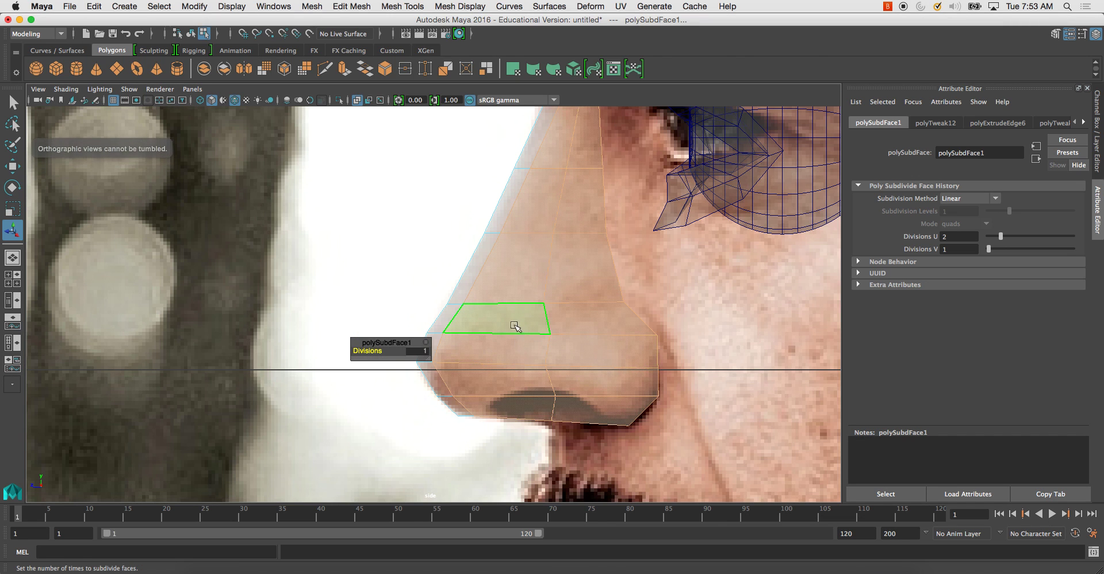
left_click(518, 325)
left_click(505, 349, "shift")
left_click(519, 380, "shift")
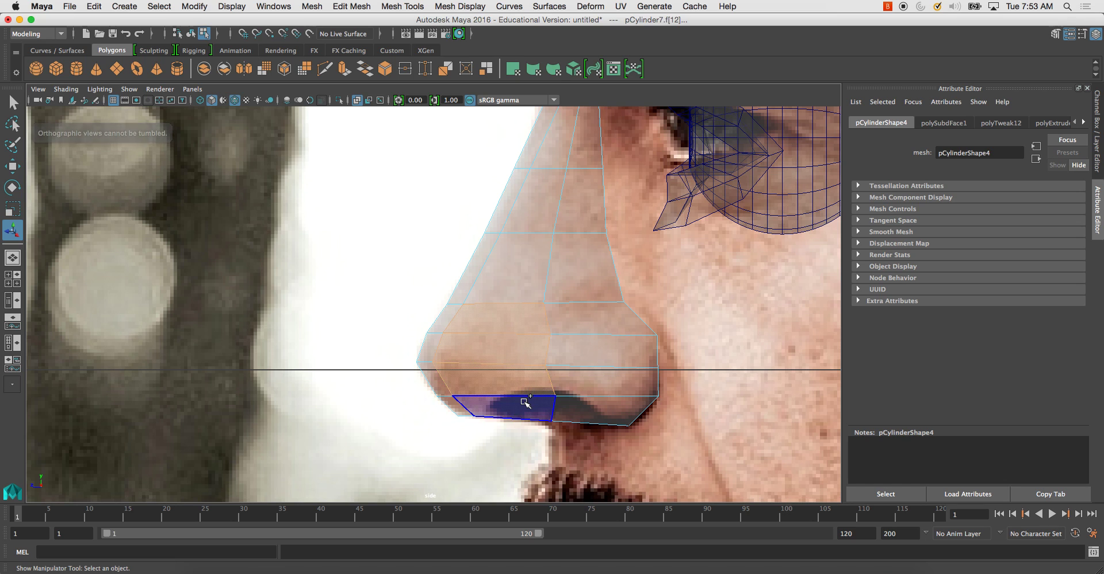
left_click(525, 400, "shift")
left_click(576, 398, "shift")
key("space")
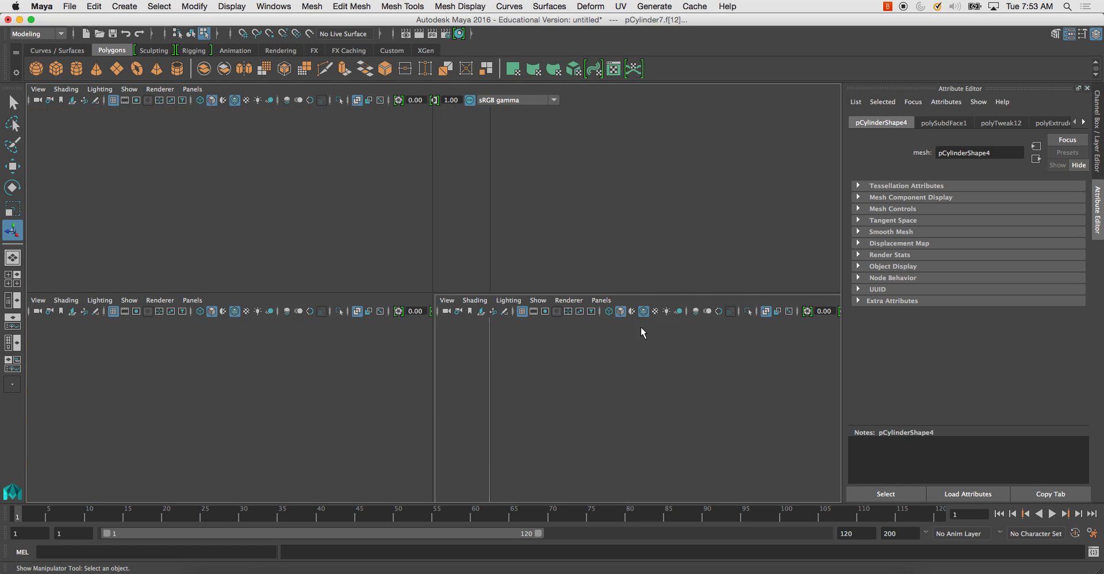
Step: Bridge the front bottom edges of the nose's two side walls across the underside with 1 division
key("space")
left_click_drag(581, 241, 607, 215, "alt")
right_click(662, 219)
right_click_drag(619, 177, 617, 147)
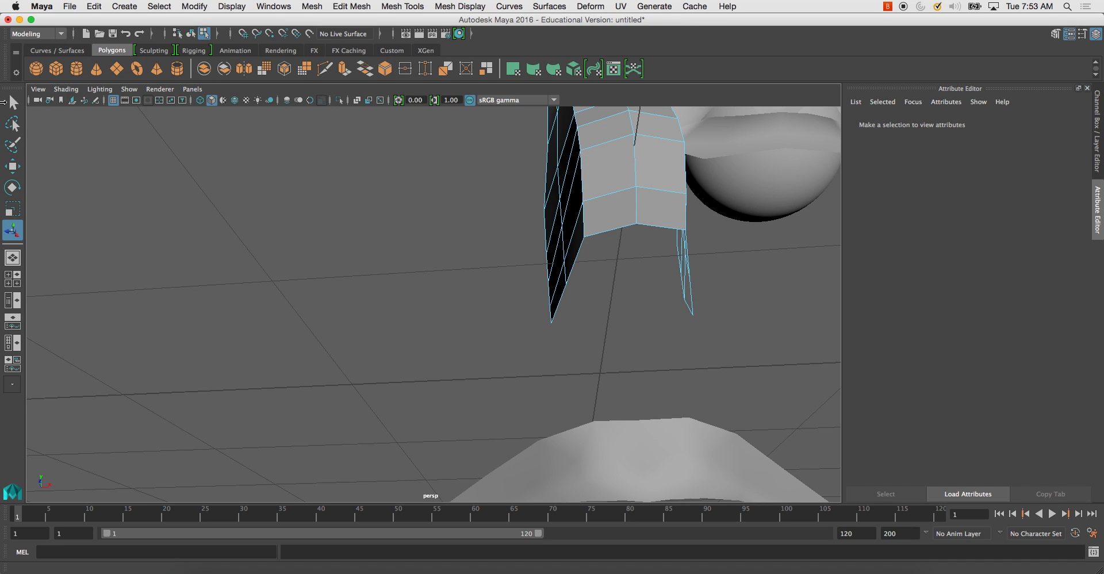
key("q")
right_click(641, 185)
right_click(628, 138)
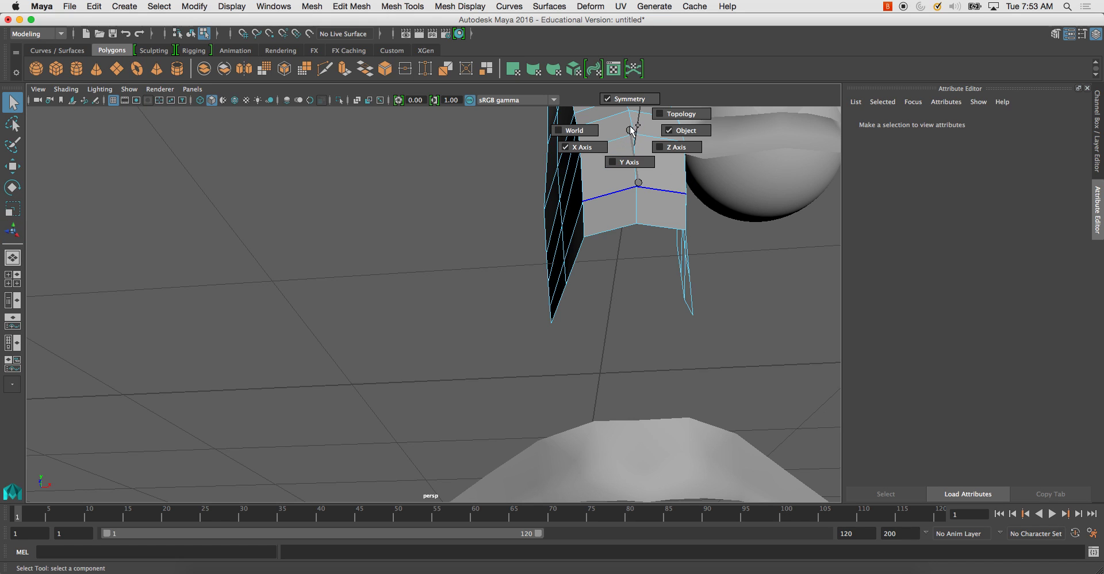
right_click(623, 199)
left_click(599, 227)
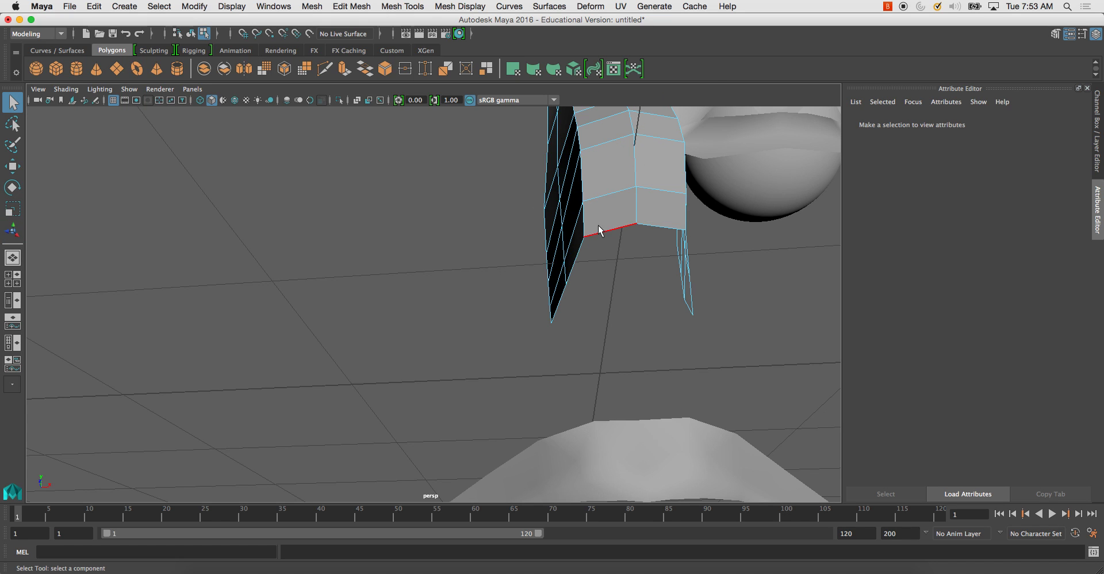
left_click(579, 253)
left_click_drag(666, 247, 604, 240, "alt")
left_click(594, 173, "shift")
left_click(365, 68)
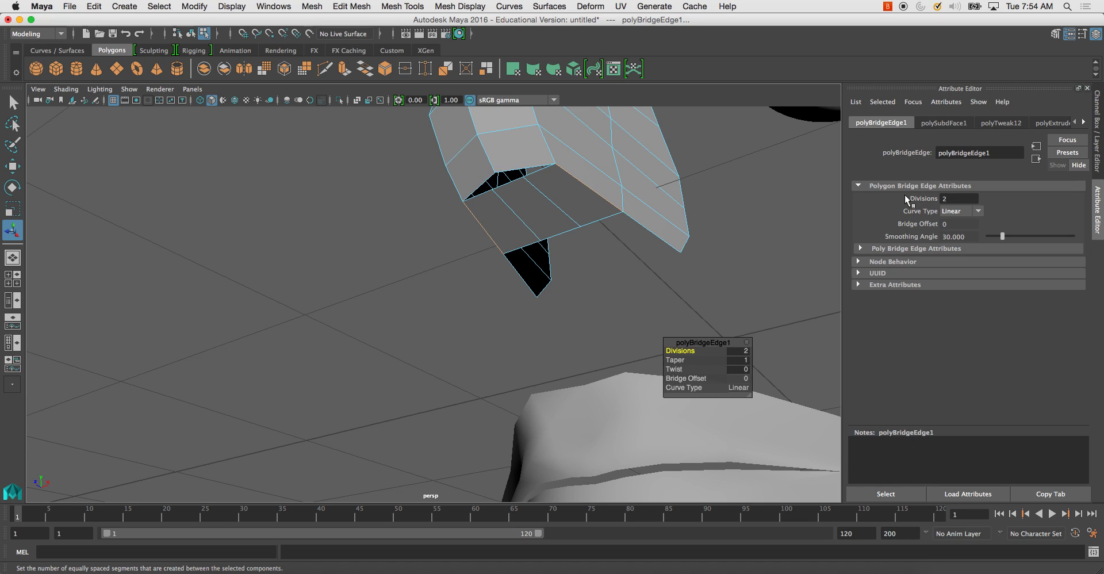
type("1")
key("Return")
left_click_drag(646, 198, 609, 181, "alt")
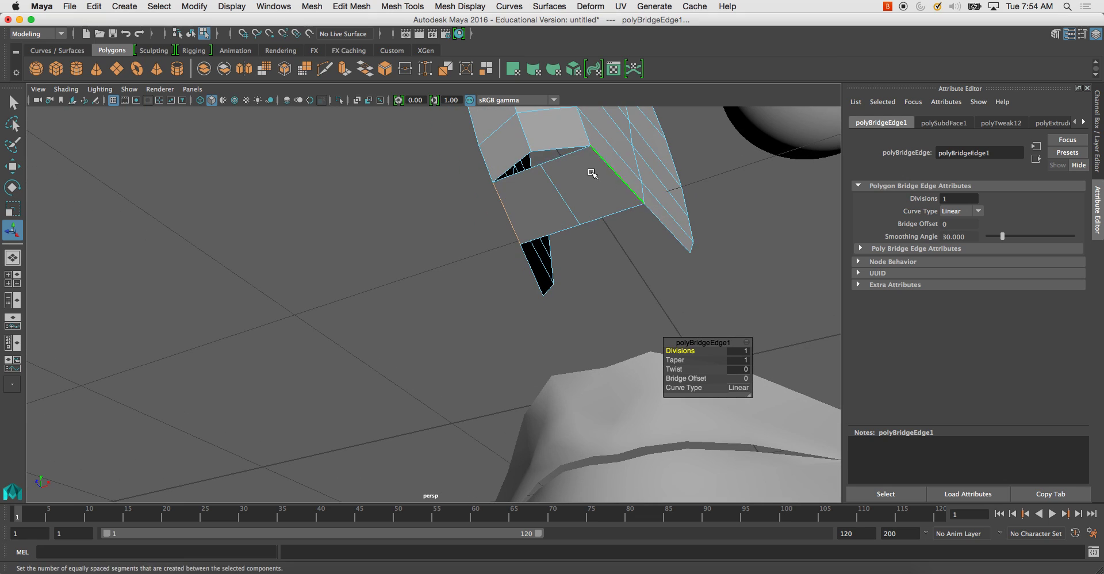
Step: Snap the bridge's front middle vertex onto the nose tip's bottom center vertex and merge the vertices
left_click(568, 164)
right_click_drag(571, 165, 517, 175)
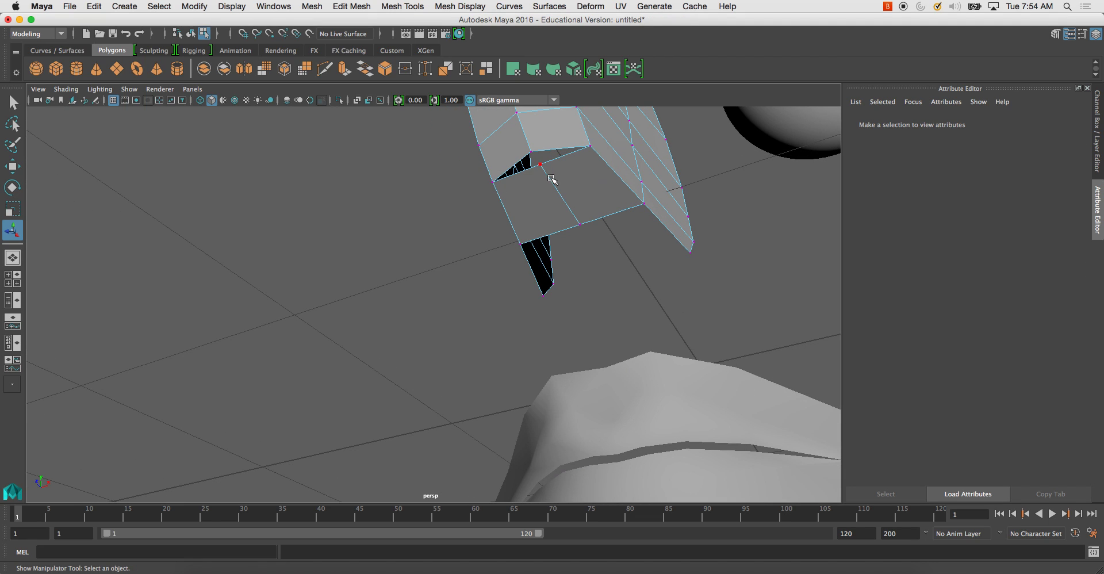
left_click(546, 177)
key("w")
left_click_drag(541, 163, 532, 153)
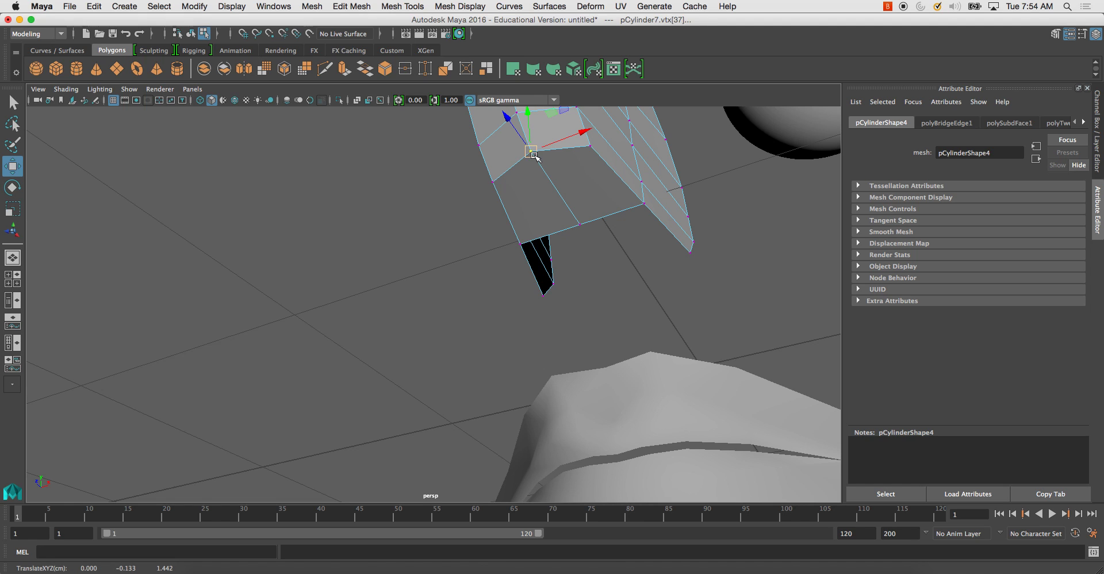
right_click_drag(541, 160, 570, 96, "shift")
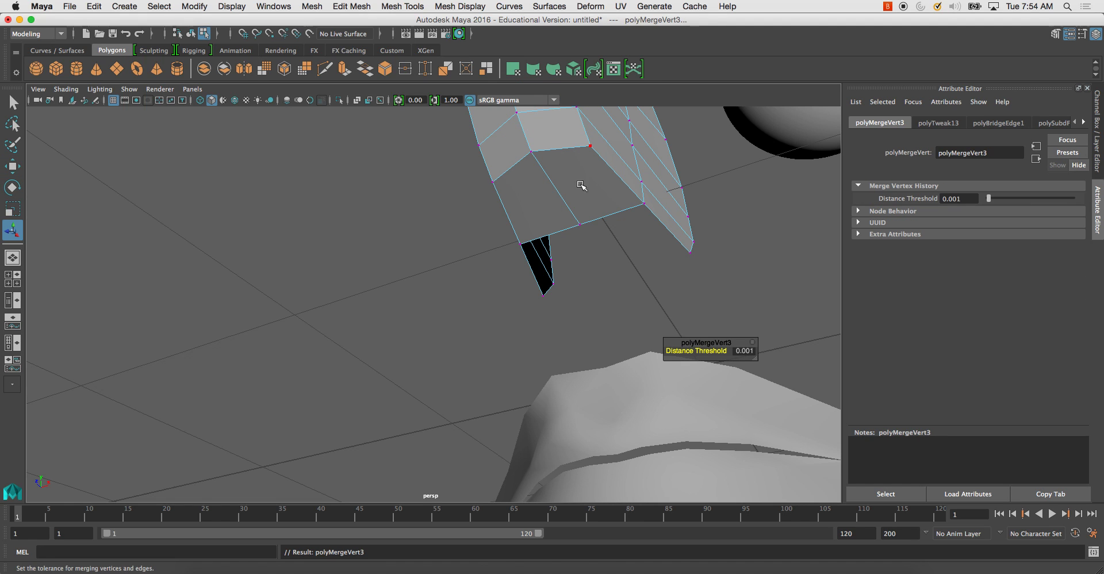
Step: Bridge the rear bottom edges of the two side walls to close the underside of the nose
left_click_drag(598, 206, 580, 153, "alt")
right_click_drag(580, 153, 579, 121)
left_click_drag(579, 123, 633, 174, "alt")
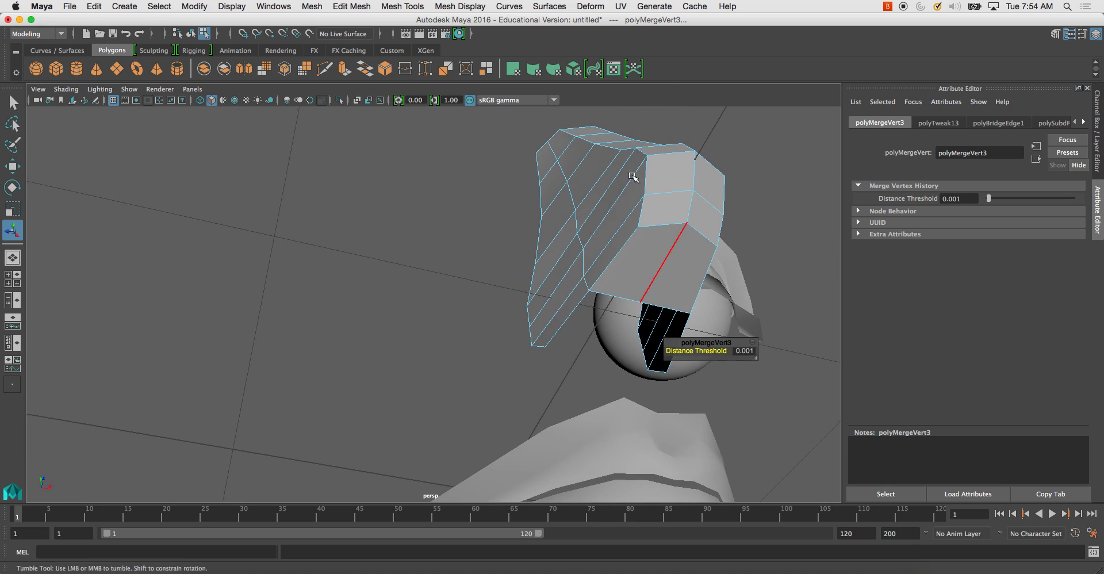
left_click(578, 303)
left_click_drag(678, 337, 601, 213, "alt")
left_click(616, 186, "shift")
left_click(365, 69)
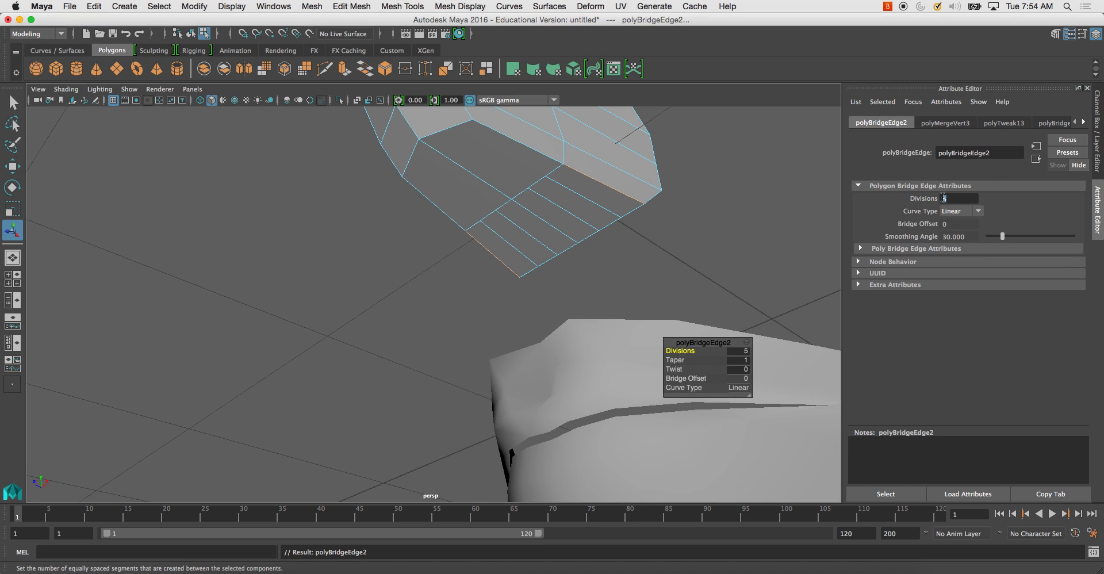
Step: Merge the nose mesh's overlapping vertices with a 0.001 distance threshold and soften its edges
middle_click_drag(614, 227, 626, 238, "alt")
right_click_drag(534, 217, 567, 154)
left_click(529, 202)
left_click_drag(535, 203, 544, 225, "alt")
right_click_drag(544, 157, 559, 149)
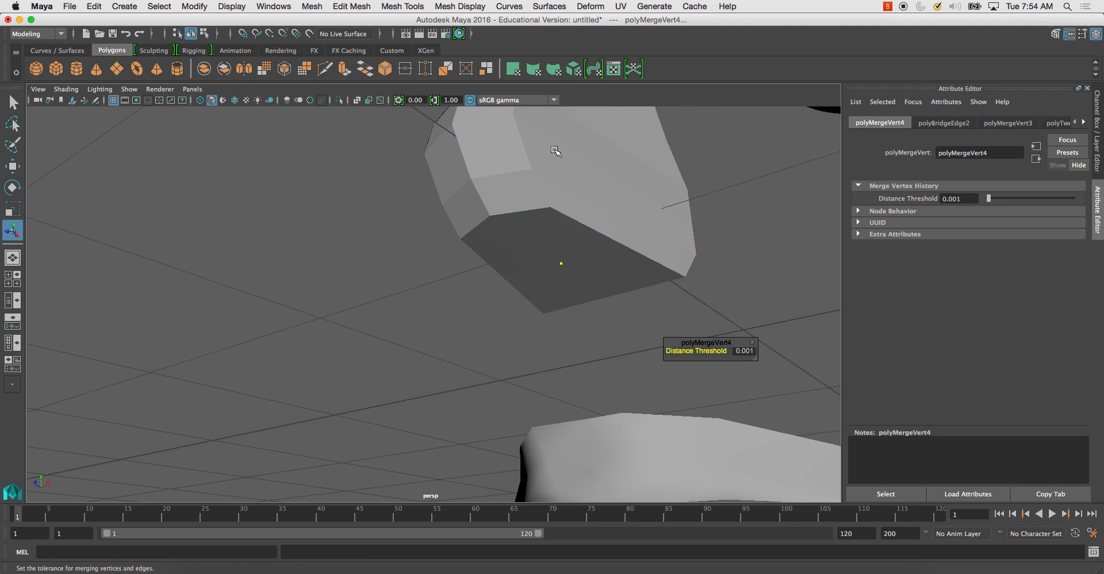
left_click(559, 148)
left_click_drag(558, 149, 546, 183, "alt")
right_click_drag(546, 156, 633, 159, "shift")
left_click(722, 181)
Step: Extrude the six lower side faces of the nose outward to block out the nostril wing
left_click_drag(658, 190, 569, 209, "alt")
left_click(643, 209)
right_click_drag(569, 209, 565, 245, "alt")
left_click(534, 206)
left_click(611, 205, "shift")
left_click(606, 251, "shift")
left_click(515, 249, "shift")
left_click(520, 287, "shift")
left_click(605, 297, "shift")
left_click_drag(584, 303, 599, 246, "alt")
key("space")
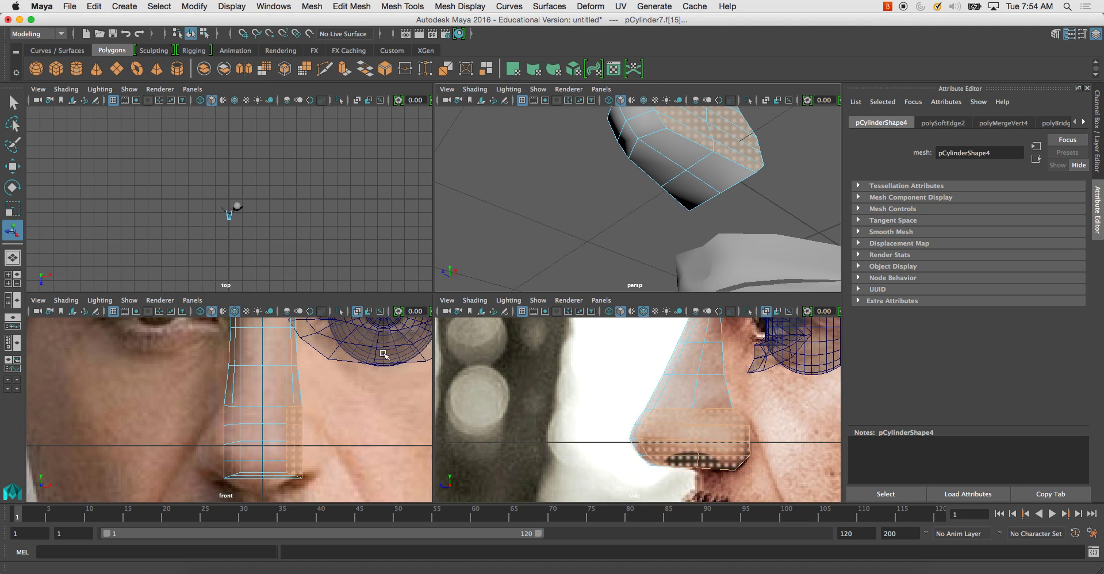
key("ctrl+e")
key("w")
left_click_drag(353, 441, 378, 449)
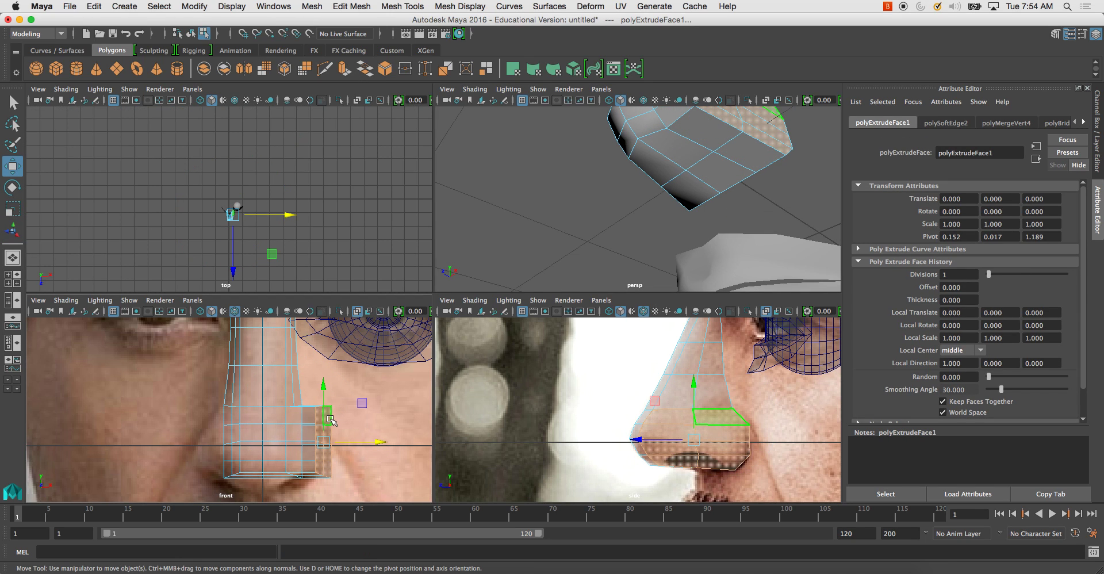
Step: Pull the wing's upper outer vertices inward and down to follow the rounded nostril contour in the front photo
left_click(326, 414)
right_click(332, 410)
left_click(273, 304)
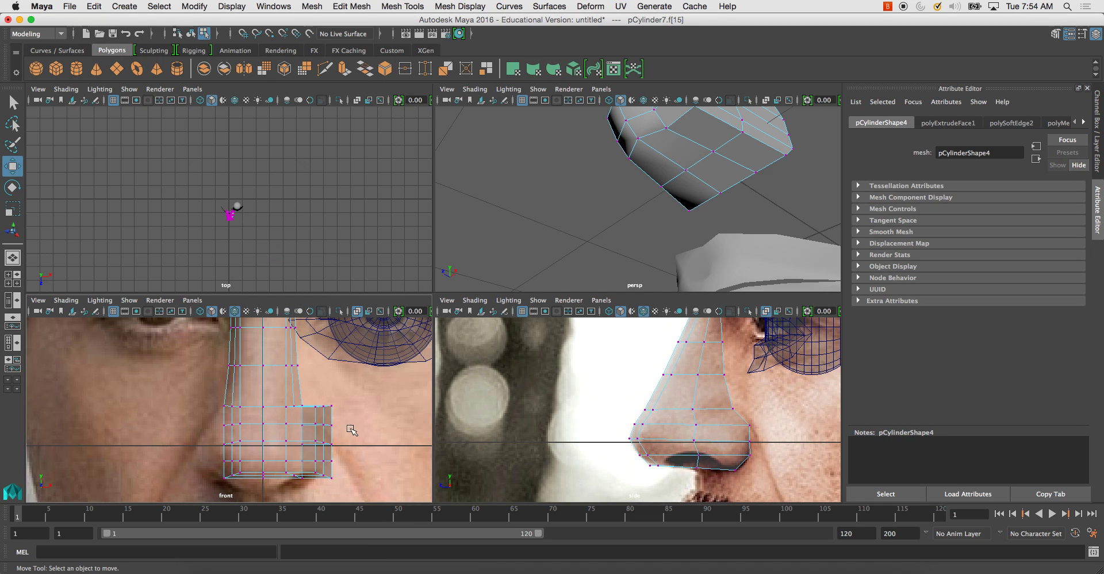
key("space")
scroll(403, 397, "up", 2)
right_click_drag(420, 418, 454, 409, "alt")
middle_click_drag(517, 386, 387, 377, "alt")
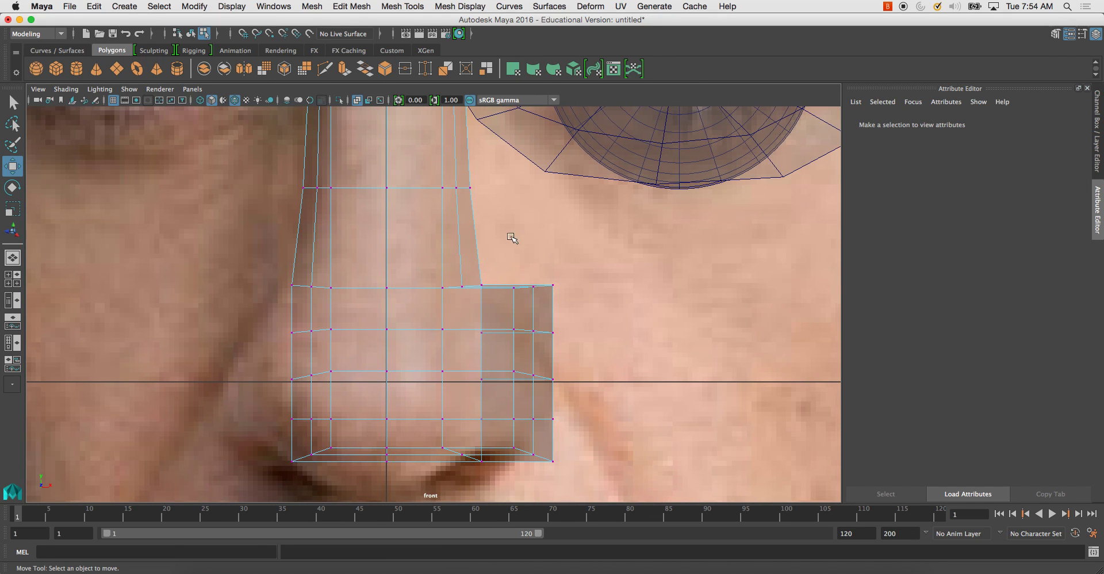
left_click_drag(568, 296, 506, 318)
left_click_drag(577, 356, 526, 356)
left_click_drag(568, 286, 503, 317)
left_click_drag(503, 359, 561, 392)
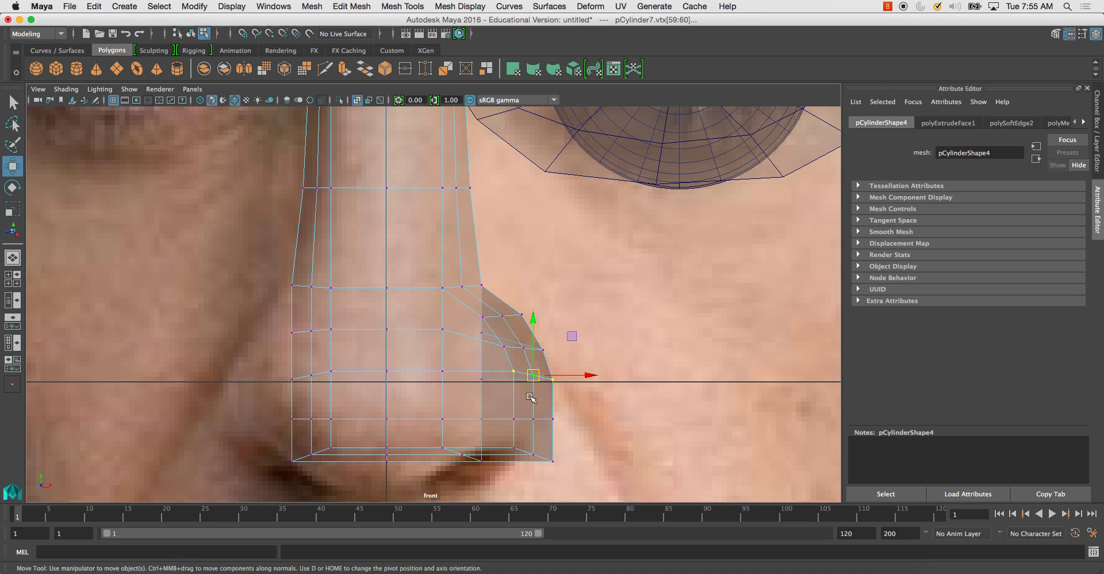
Step: Lower the bottom vertices at the wing's inner edge and the nose's centerline to match the underside in the front photo
left_click_drag(432, 438, 472, 482)
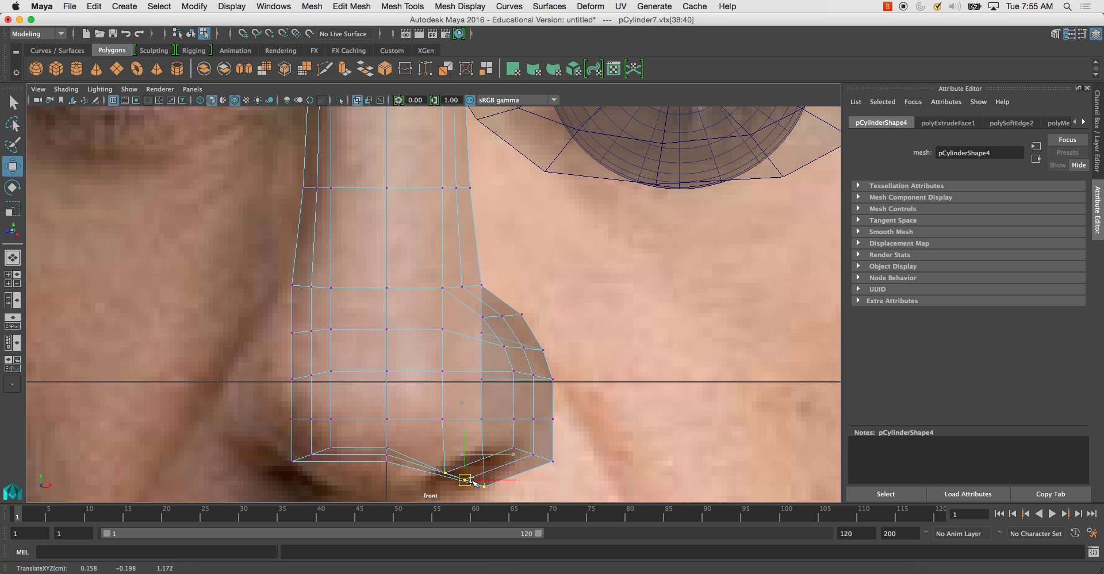
middle_click_drag(489, 448, 501, 375, "alt")
right_click_drag(501, 375, 546, 451, "alt")
left_click_drag(378, 378, 411, 410)
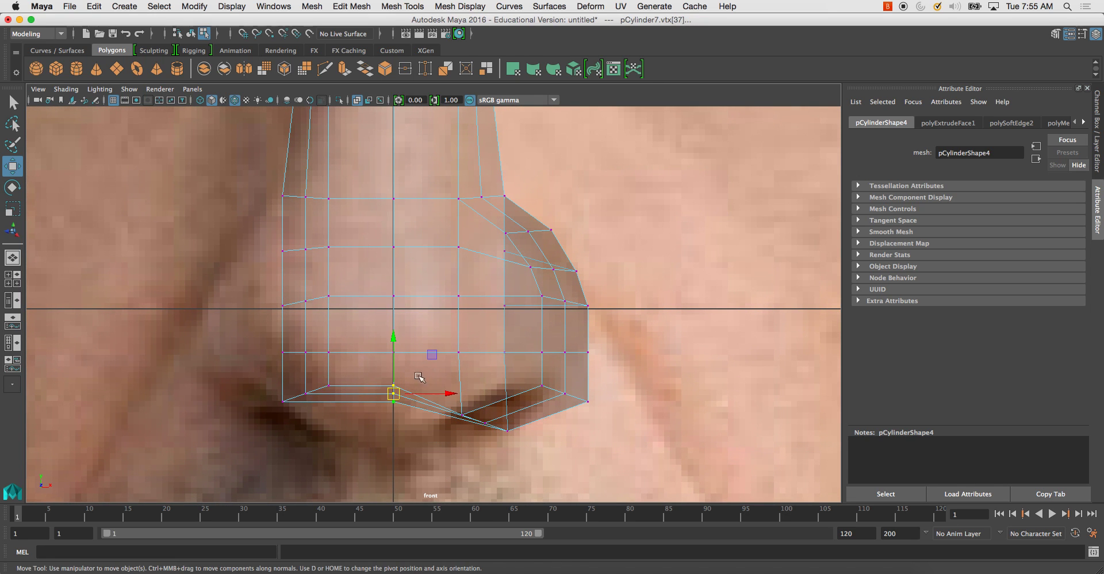
left_click_drag(395, 335, 396, 389)
Step: Round the wing's outer profile by adjusting its lower, middle and upper vertex rows in the front view
right_click_drag(449, 380, 563, 393, "alt")
mouse_move(550, 356)
left_mouse_down()
mouse_move(633, 391)
mouse_move(564, 369)
left_mouse_up()
mouse_move(589, 313)
left_mouse_down()
mouse_move(609, 331)
mouse_move(581, 320)
left_mouse_up()
left_click_drag(533, 237, 667, 281)
left_click_drag(604, 259, 588, 258)
left_click_drag(650, 233, 579, 212)
left_click_drag(507, 156, 600, 191)
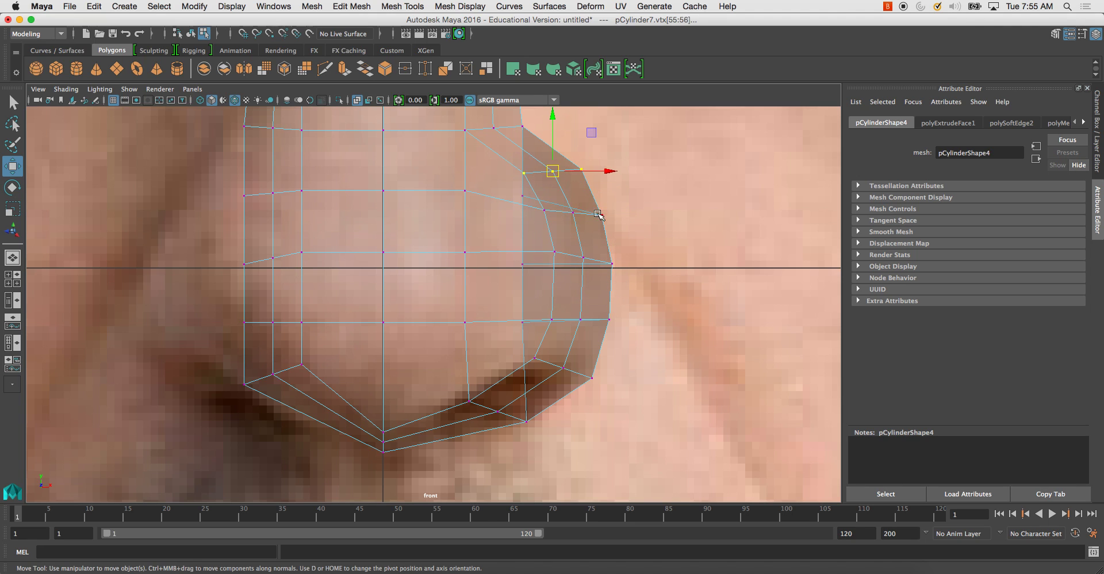
Step: Pull the four rear vertices on the wing's outer side forward to taper its back edge
key("space")
key("space")
left_click_drag(620, 234, 291, 253, "alt")
right_click_drag(257, 212, 257, 244)
left_click(230, 260)
left_click_drag(256, 265, 411, 299, "alt")
right_click_drag(411, 299, 470, 336)
left_click(476, 338)
left_click(536, 375, "shift")
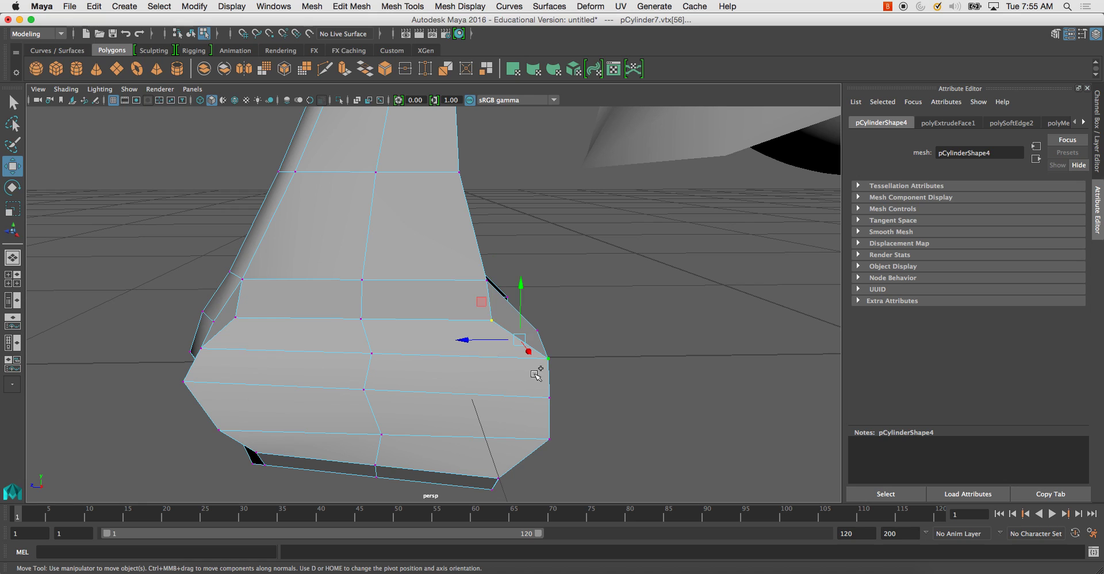
left_click(539, 393, "shift")
left_click(536, 425, "shift")
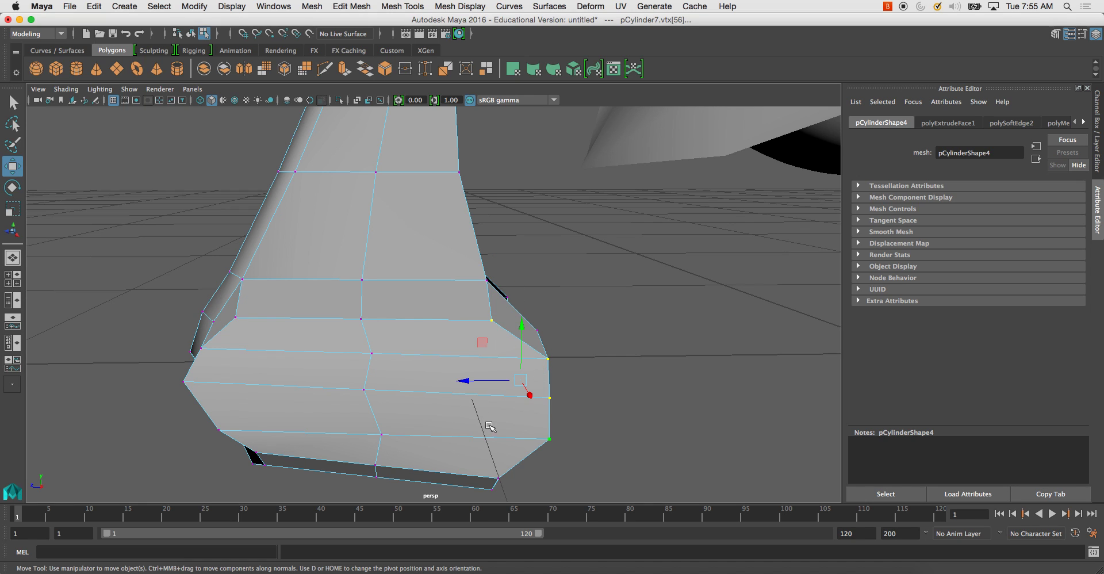
left_click_drag(490, 427, 477, 369, "alt")
left_click_drag(480, 333, 438, 330)
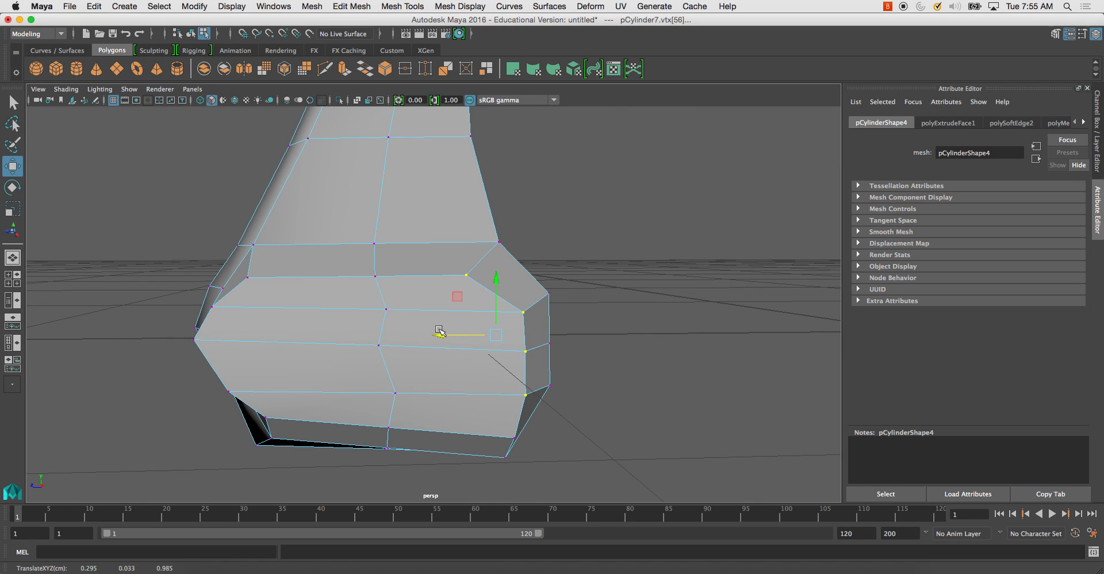
left_click(503, 437)
left_click_drag(503, 437, 478, 331, "alt")
left_click(514, 363, "shift")
key("super+z")
key("super+z")
Step: Extrude the four underside faces beneath the wing and scale them inward to inset the nostril opening
left_click_drag(481, 346, 459, 336, "alt")
left_click_drag(387, 332, 461, 368, "alt")
left_click_drag(501, 409, 538, 309, "alt")
right_click_drag(537, 309, 527, 321)
left_click(527, 322)
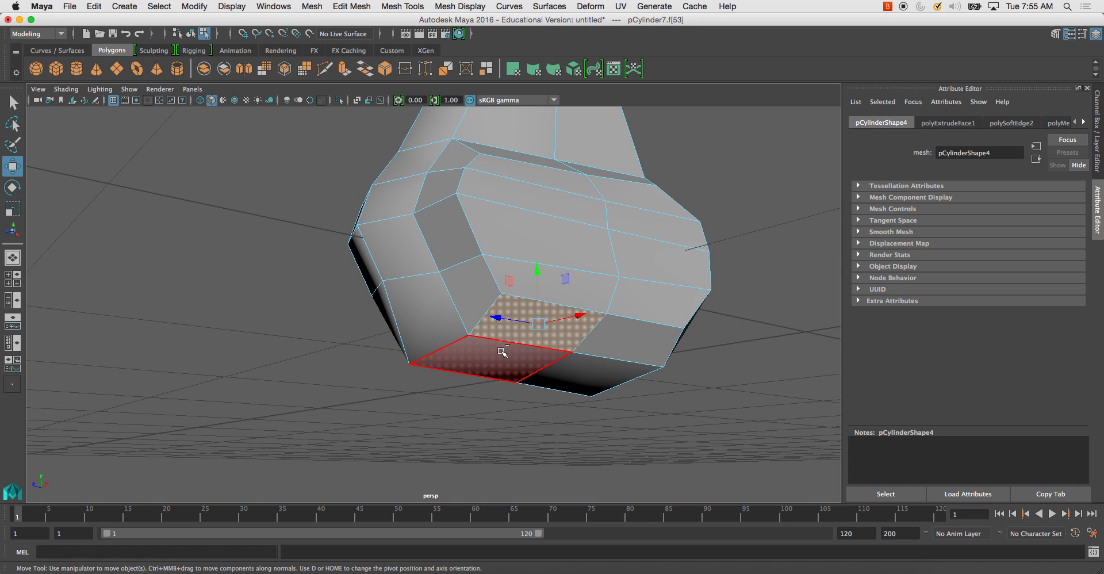
left_click(501, 353, "shift")
left_click(589, 364, "shift")
left_click(609, 348, "shift")
left_click_drag(520, 339, 575, 311, "alt")
key("space")
key("space")
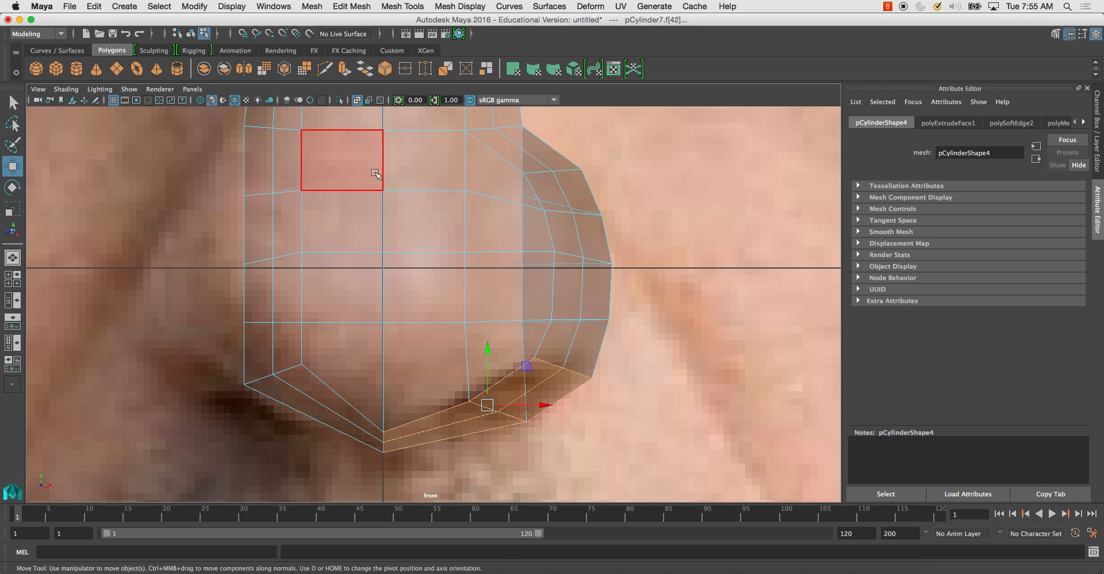
key("ctrl+e")
key("r")
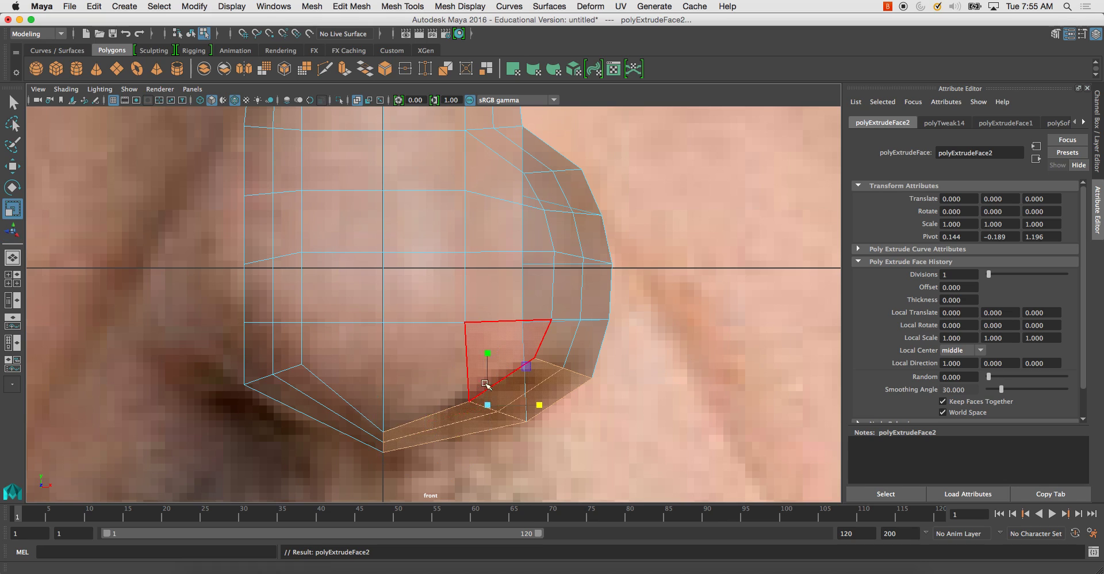
left_click_drag(487, 405, 409, 386)
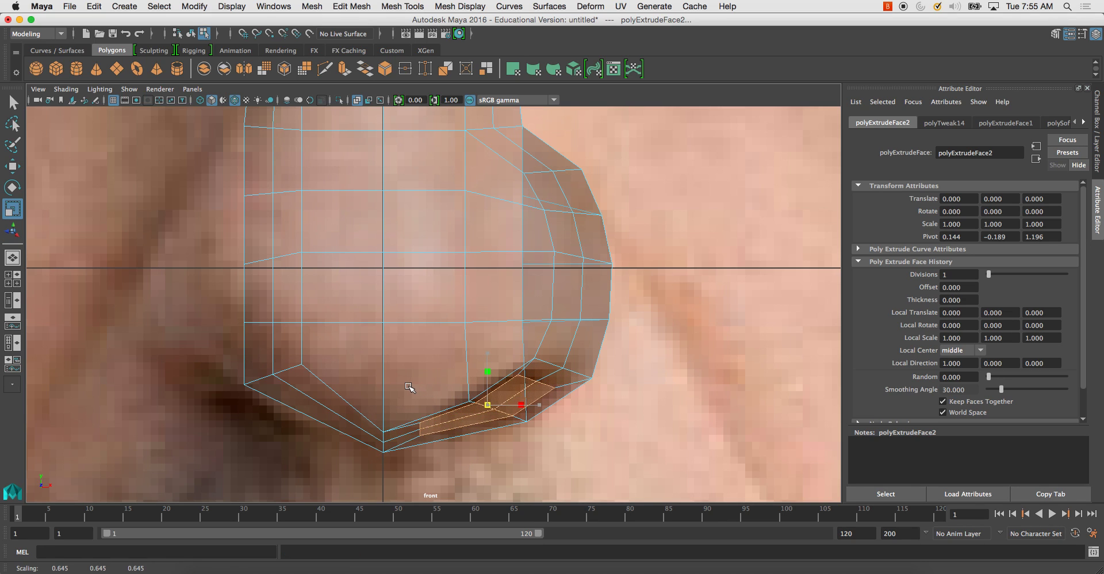
Step: Shift the inset nostril faces slightly outward, extrude them again and move them up into the nose
key("w")
left_click_drag(538, 405, 439, 316)
key("ctrl+e")
key("r")
key("space")
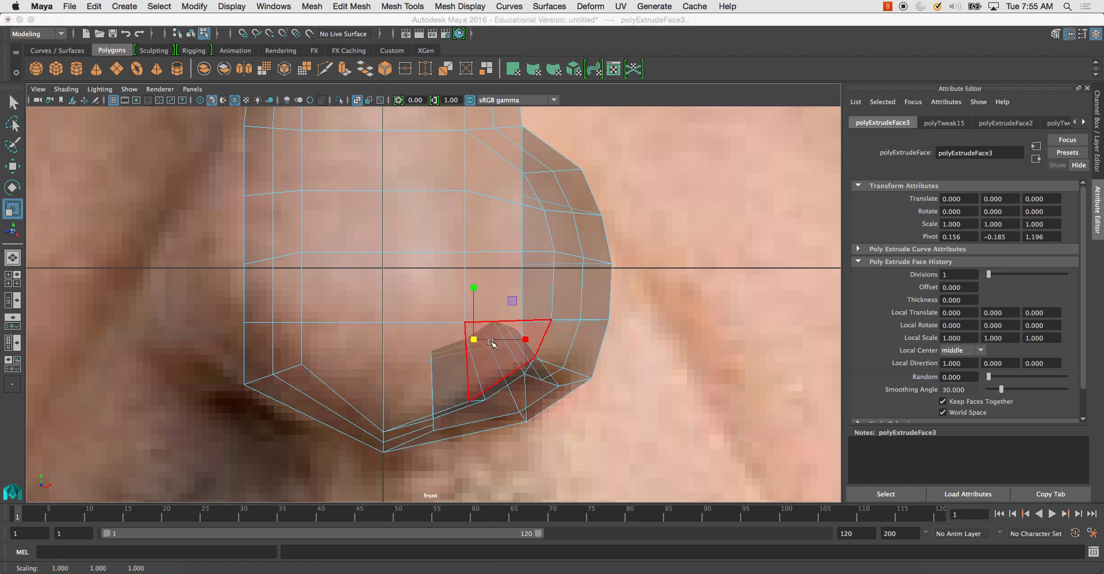
key("space")
left_click_drag(674, 216, 551, 249, "alt")
key("w")
mouse_move(484, 222)
left_mouse_down()
mouse_move(485, 189)
mouse_move(485, 211)
left_mouse_up()
Step: Delete the faces of the nose half that has no nostril wing, up to the centerline
key("space")
key("space")
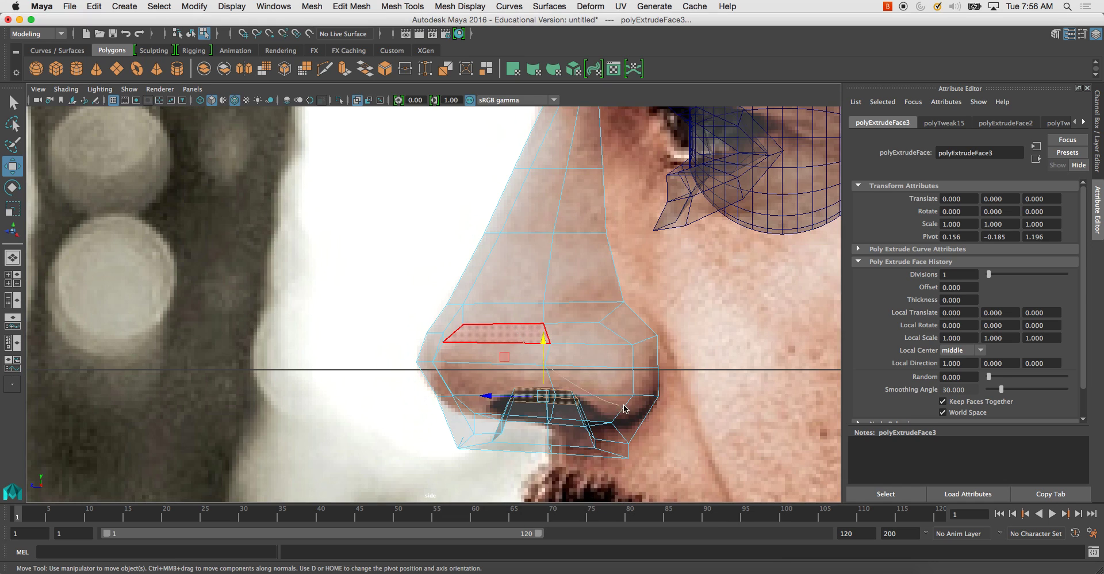
double_click(517, 330)
right_click_drag(559, 351, 611, 288)
middle_click_drag(562, 352, 561, 320, "alt")
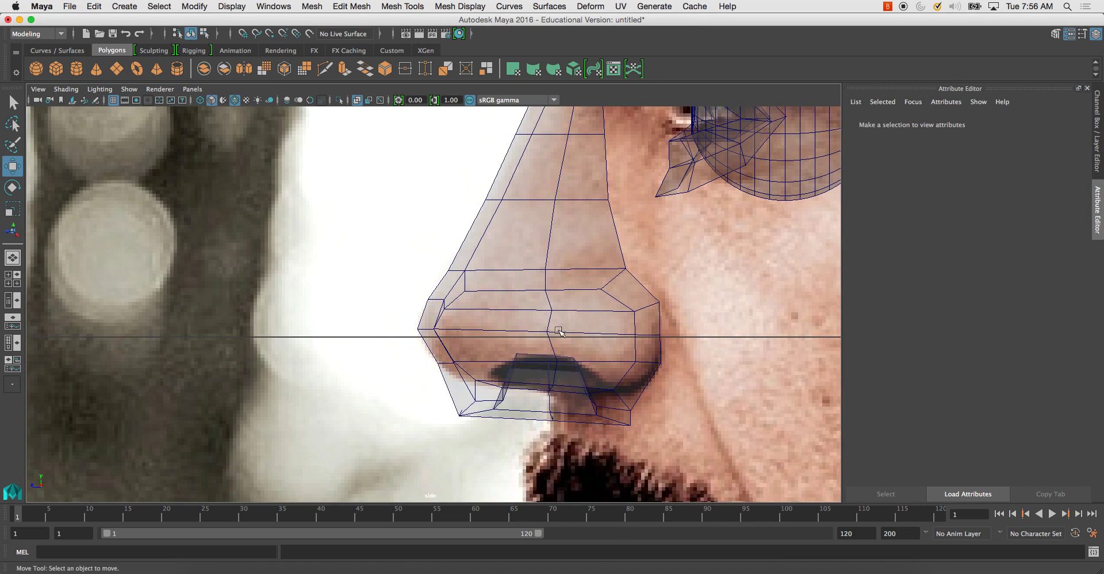
scroll(561, 321, "up", 2)
left_click(575, 374)
right_click_drag(591, 372, 593, 372)
right_click_drag(590, 306, 590, 308)
key("space")
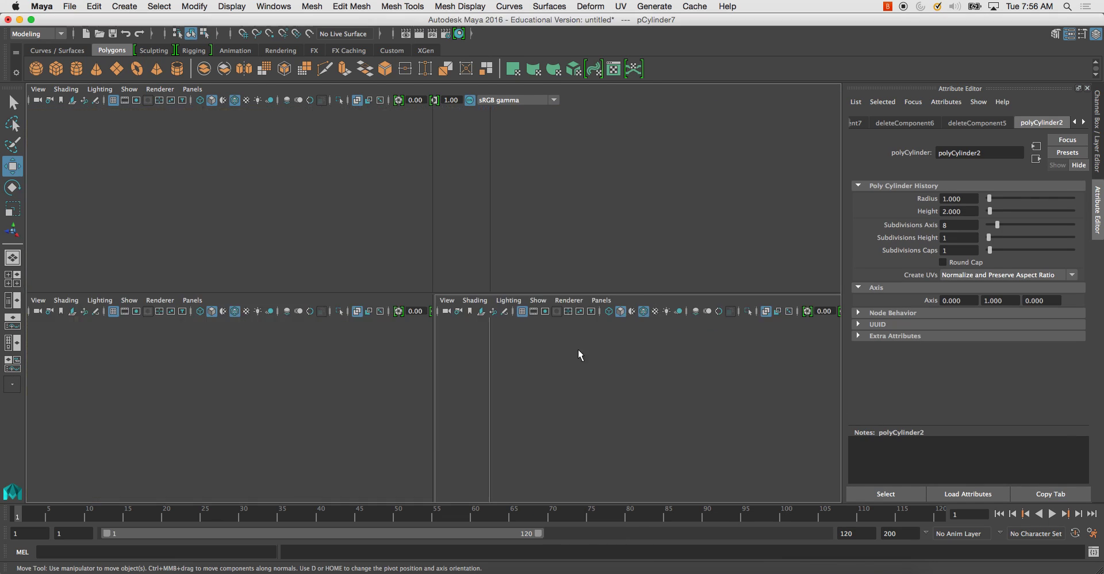
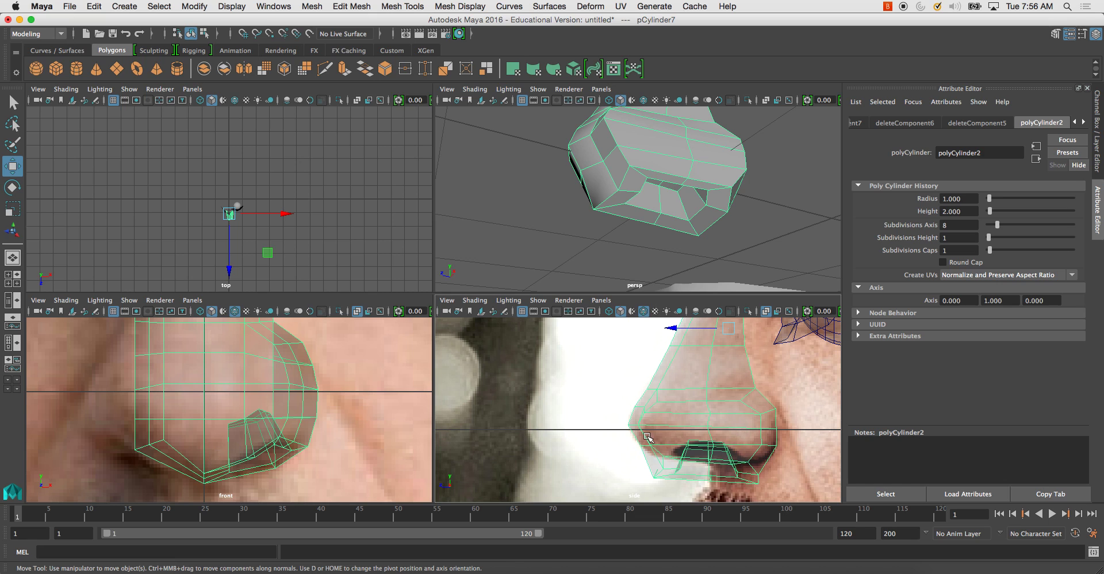
scroll(666, 431, "down", 5)
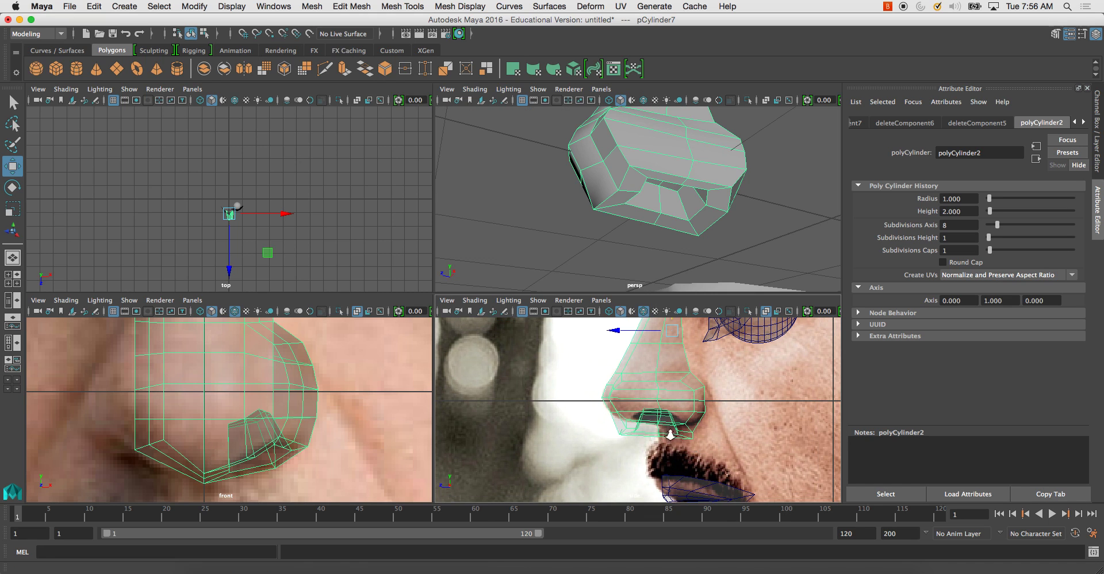
scroll(639, 404, "down", 2)
scroll(249, 435, "down", 8)
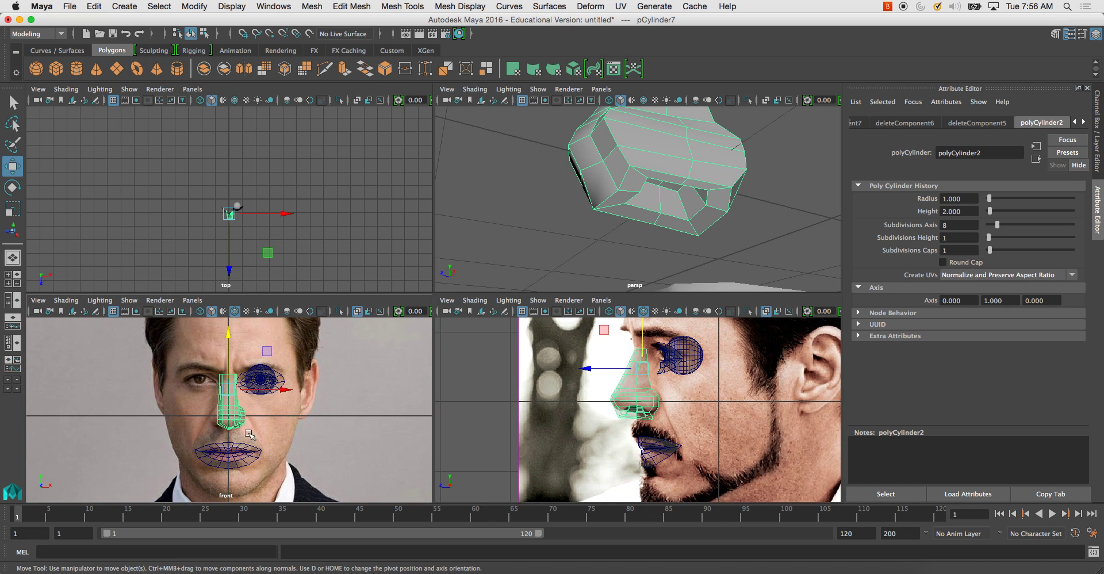
right_click_drag(227, 399, 230, 369)
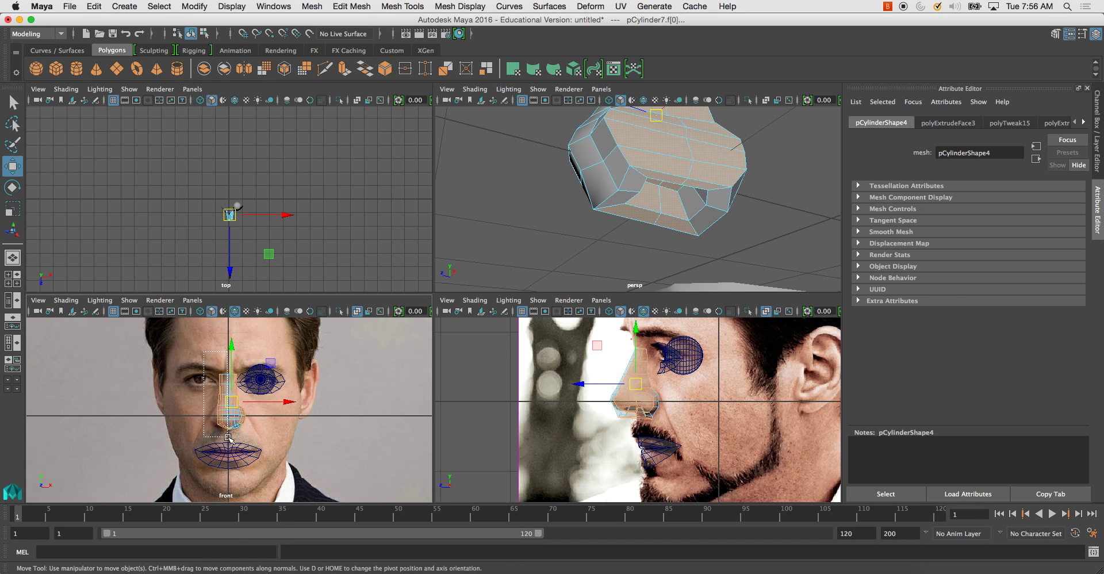
left_click_drag(229, 438, 228, 438)
key("Delete")
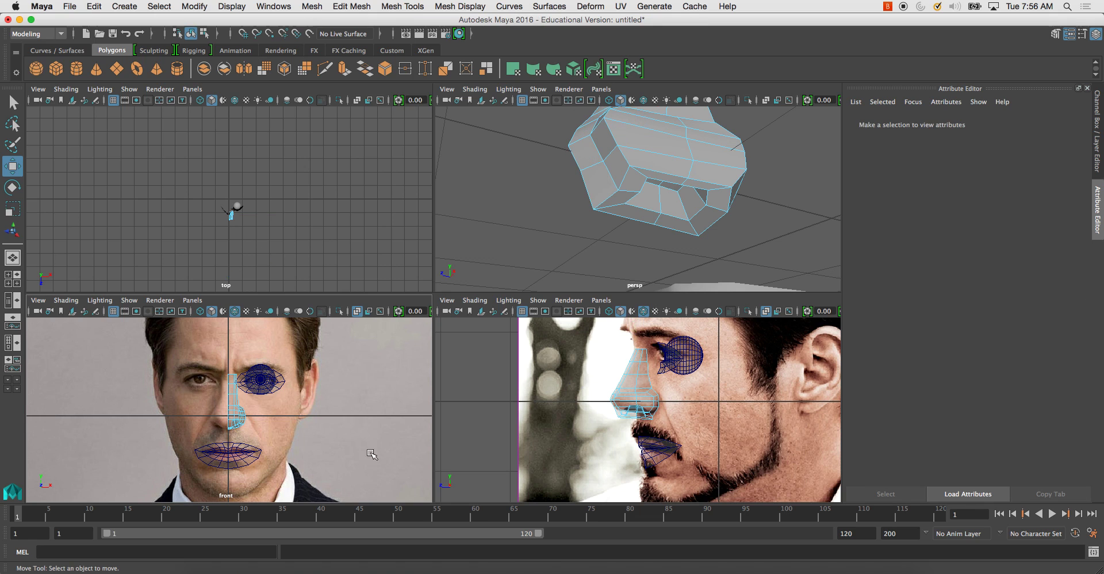
Step: Raise the nose's lower vertices with Soft Select so the underside matches the side photo
scroll(652, 425, "up", 3)
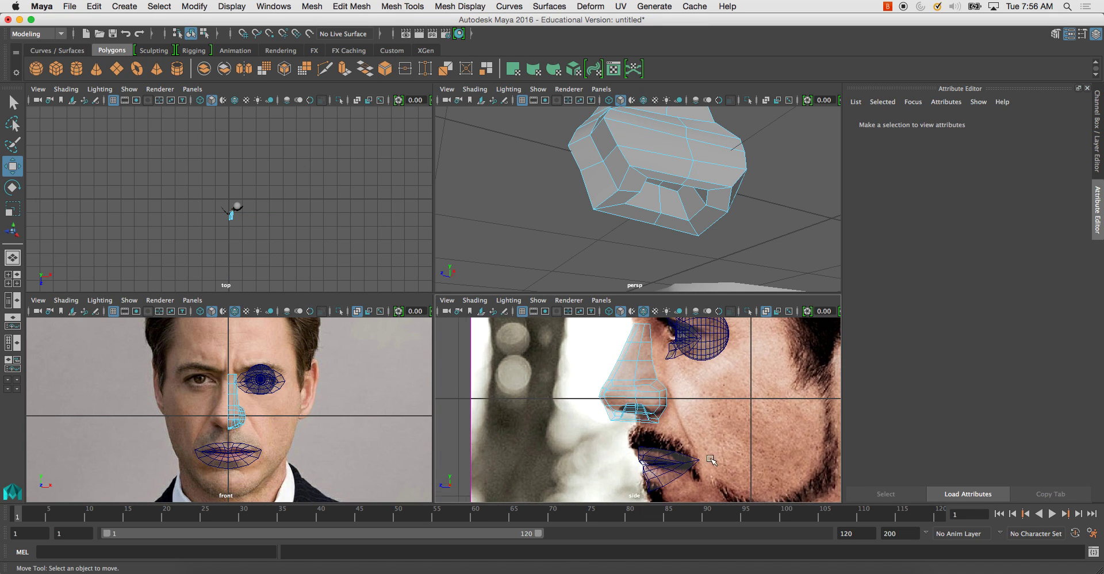
key("space")
scroll(491, 373, "up", 2)
mouse_move(435, 305)
right_mouse_down()
mouse_move(411, 294)
mouse_move(415, 308)
right_mouse_up()
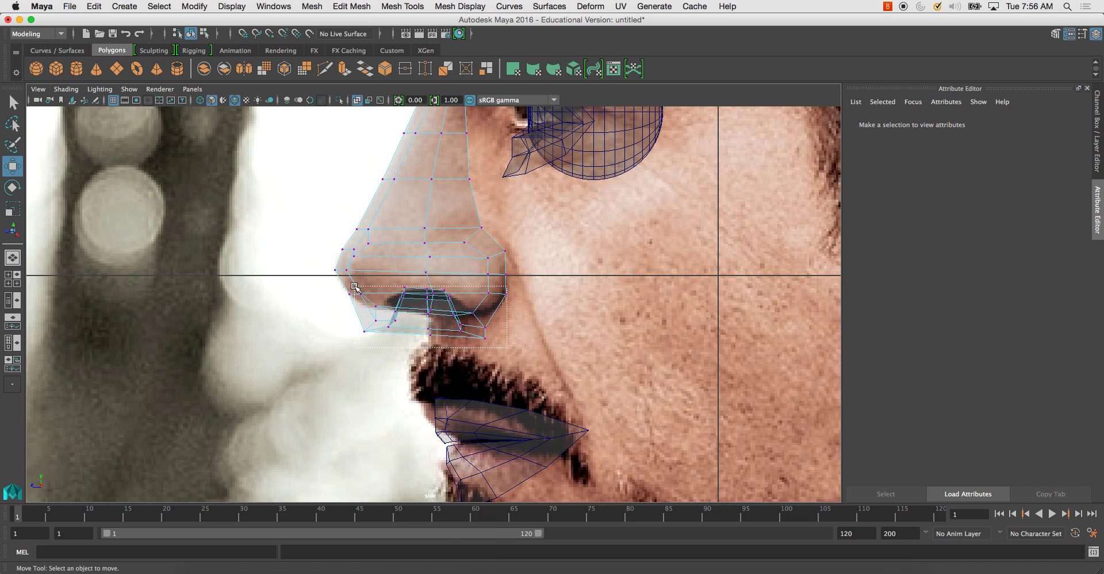
left_click_drag(346, 288, 345, 288)
key("b")
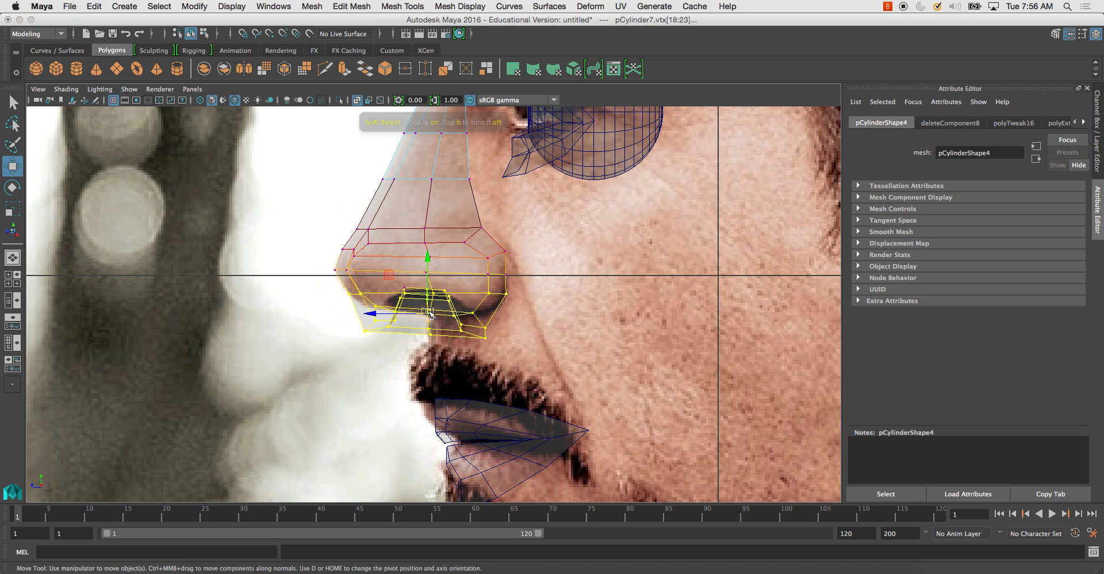
left_click_drag(429, 259, 430, 245)
Step: Adjust the front underside vertices and the rear bottom vertex to the nose outline in the side photo
left_click_drag(329, 275, 372, 298)
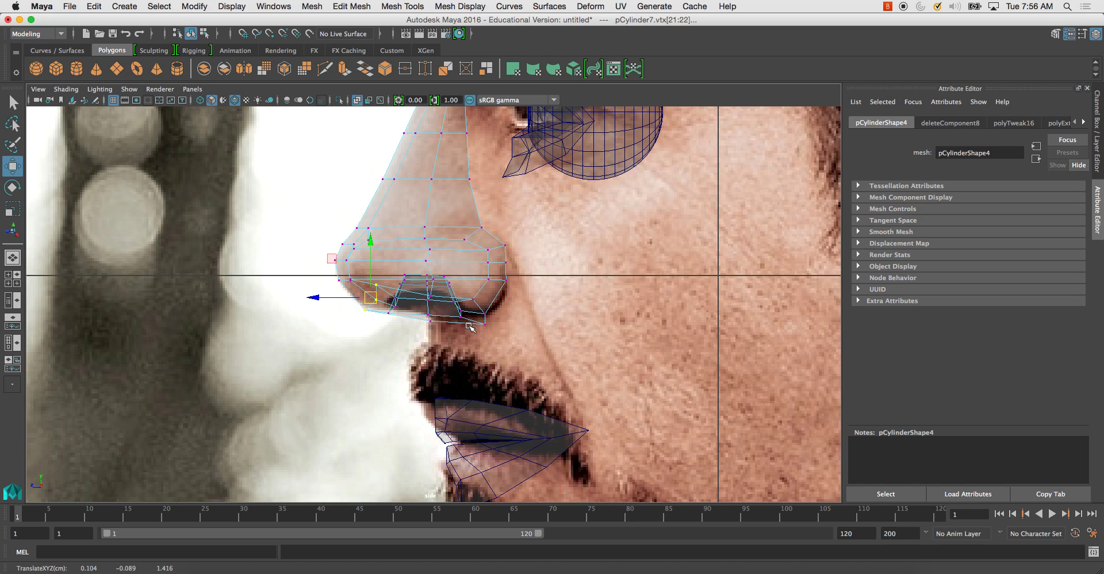
left_click(480, 311)
left_click_drag(481, 311, 492, 315)
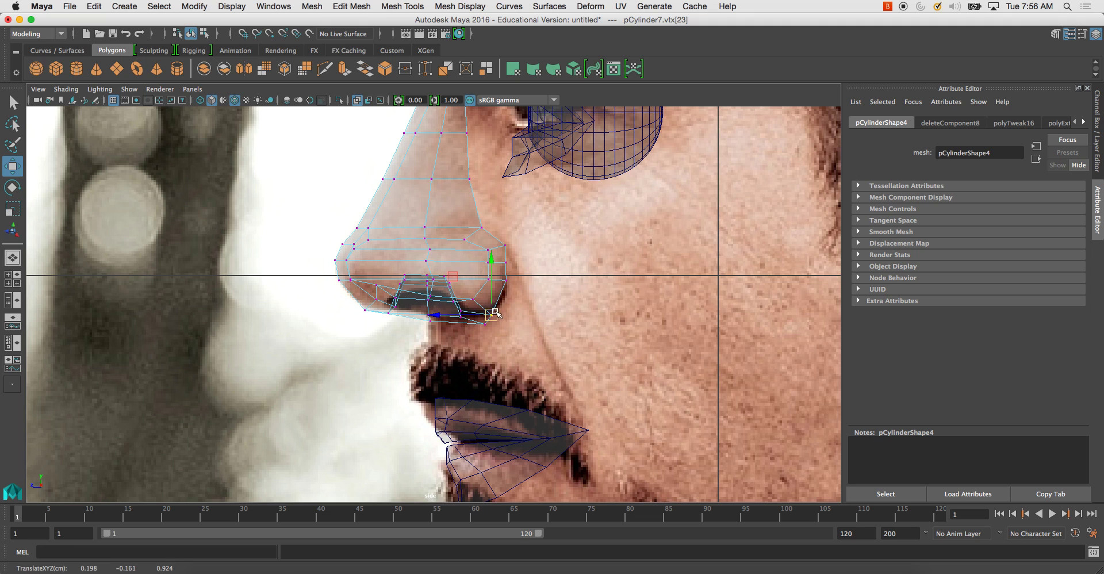
Step: Move the front vertices on the wing's outer side slightly backward
key("space")
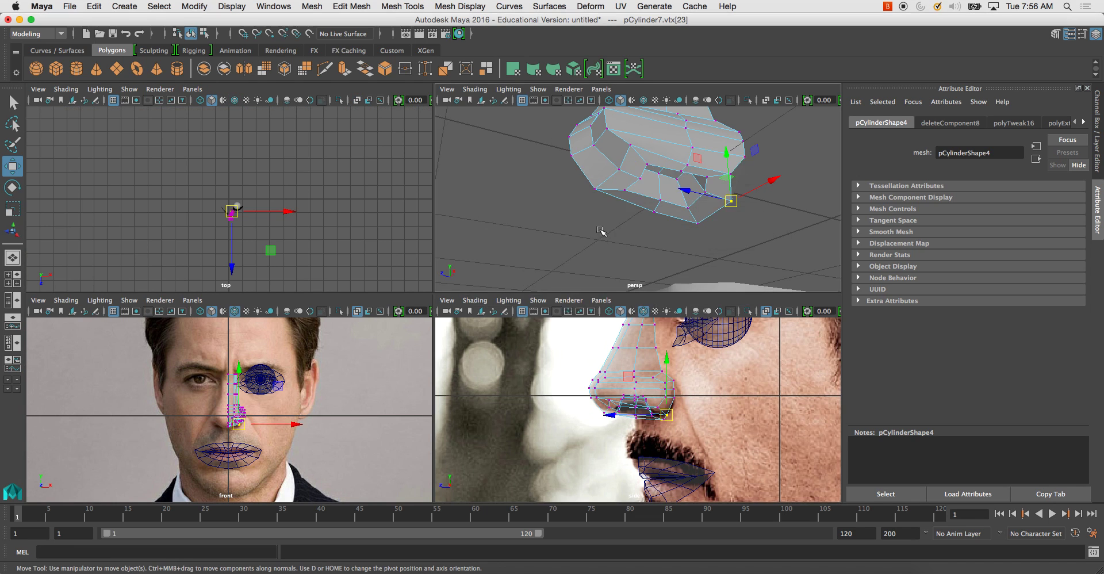
key("space")
left_click(560, 336)
left_click(557, 363)
left_click_drag(561, 413, 484, 326, "alt")
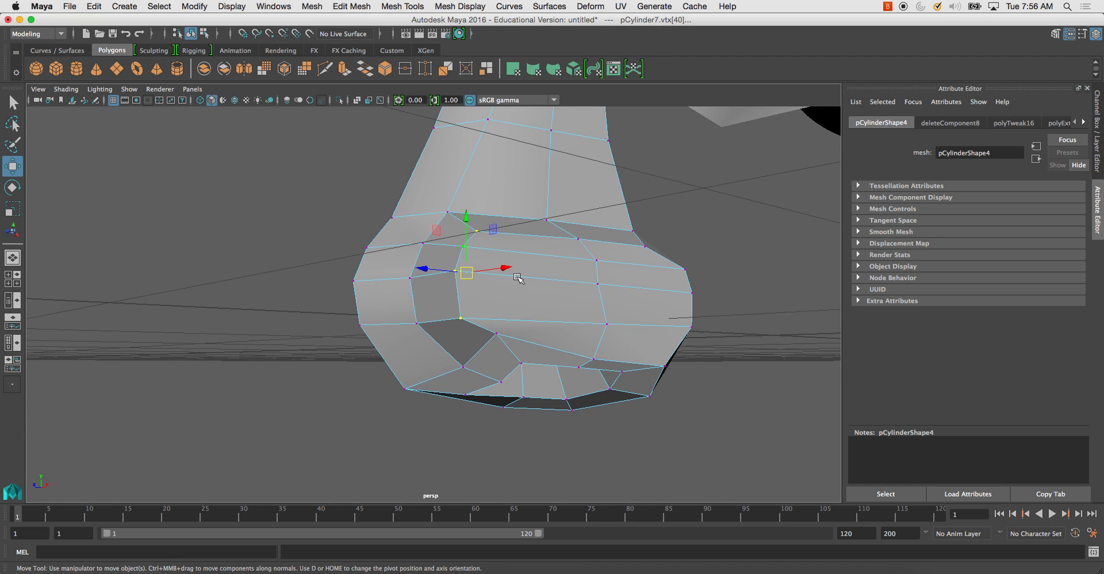
middle_click_drag(422, 269, 437, 269)
Step: Return the nose half to object selection and soften its edges
left_click_drag(443, 268, 419, 264, "alt")
right_click_drag(414, 249, 465, 234)
left_click_drag(454, 239, 563, 286, "alt")
left_click(563, 282)
mouse_move(559, 241)
right_mouse_down("shift")
mouse_move(612, 254)
mouse_move(673, 237)
right_mouse_up("shift")
left_click(737, 243)
Step: Duplicate the nose half and freeze the duplicate's transformations
mouse_move(661, 259)
left_mouse_down("alt")
mouse_move(585, 279)
mouse_move(506, 254)
mouse_move(611, 256)
mouse_move(601, 281)
left_mouse_up("alt")
left_click(597, 272)
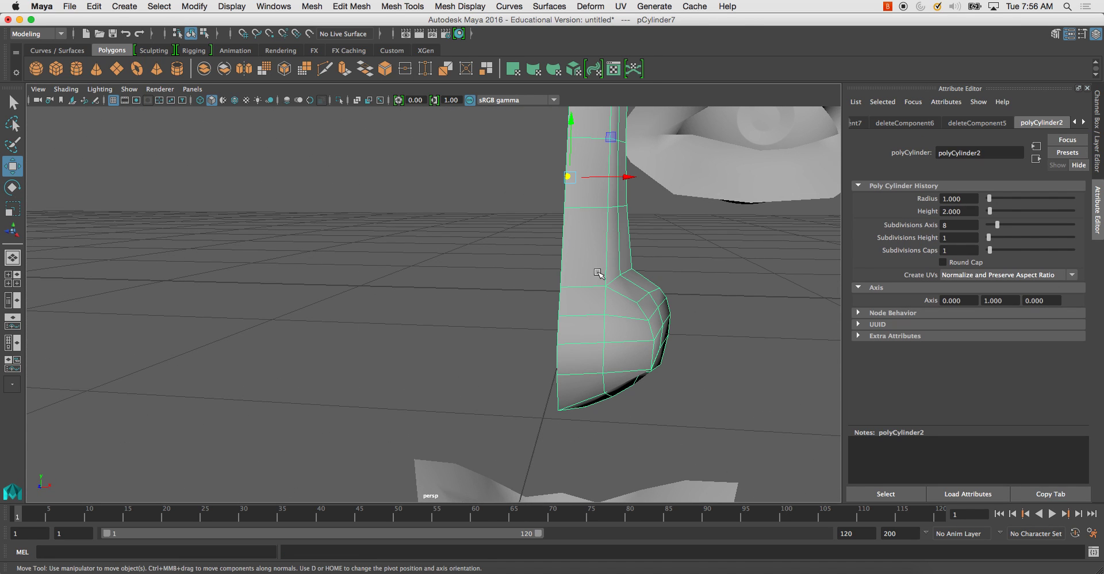
key("ctrl+d")
left_click(1094, 148)
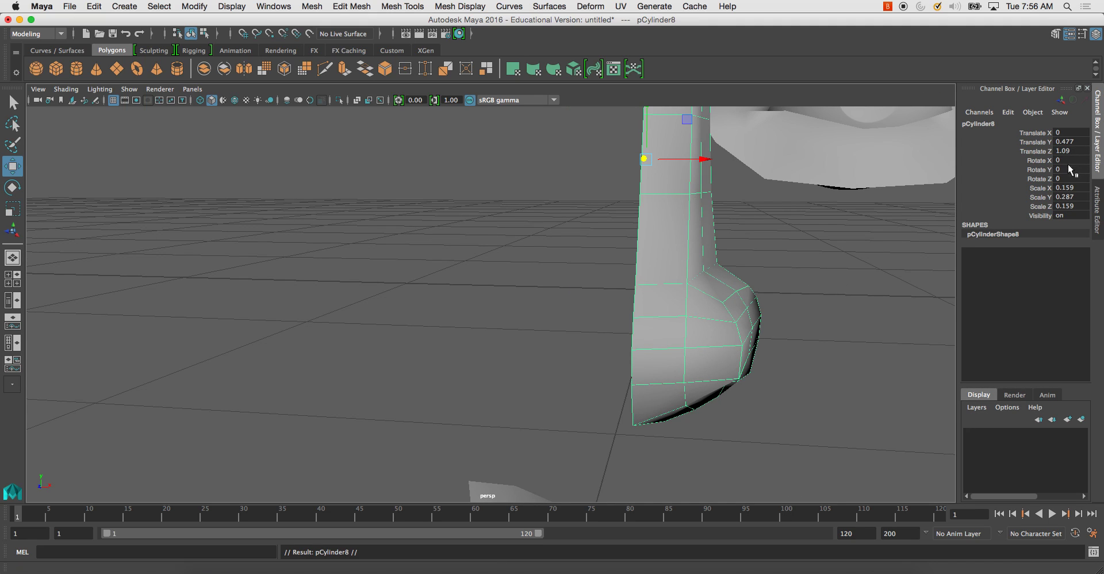
left_click(203, 8)
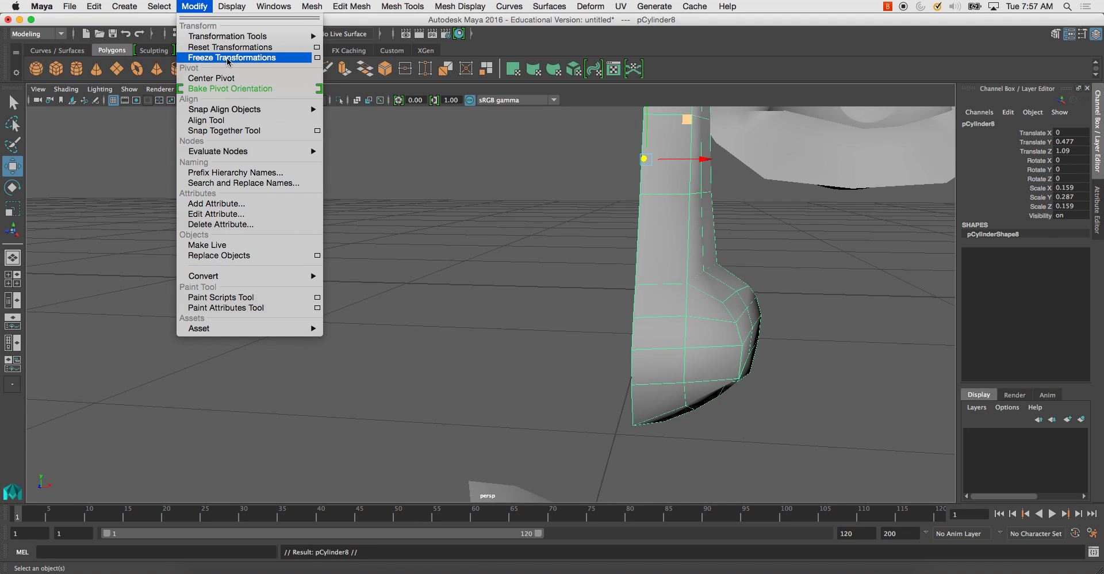
left_click(227, 55)
Step: Mirror the duplicate by setting its Scale X to -1, and select both nose halves
left_click(1065, 187)
type("-1")
key("Return")
left_click(696, 368, "shift")
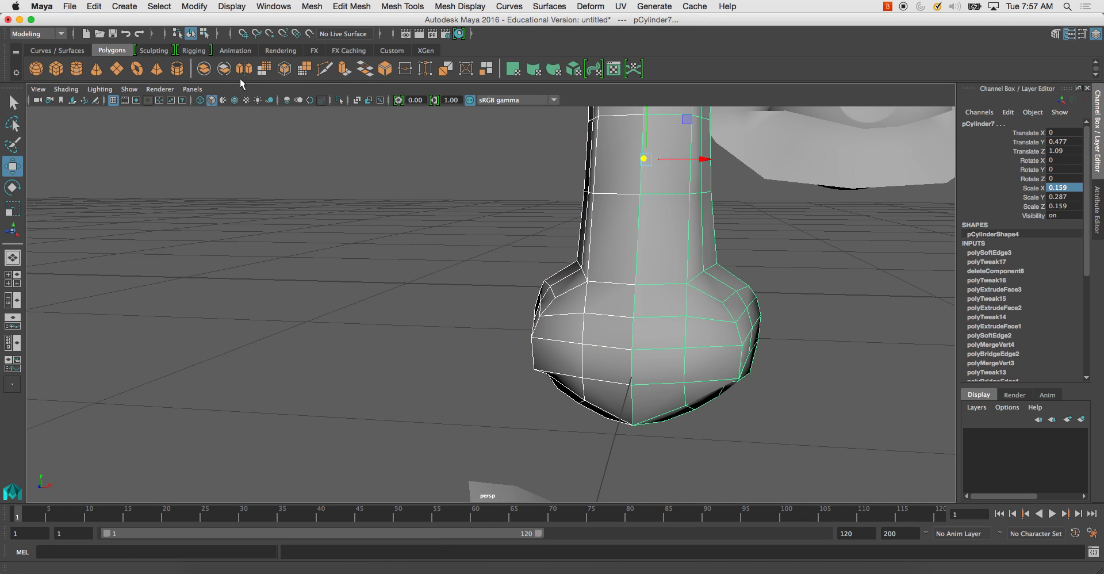
Step: Combine the two nose halves into one mesh and merge the vertices along its center seam
left_click(204, 69)
key("space")
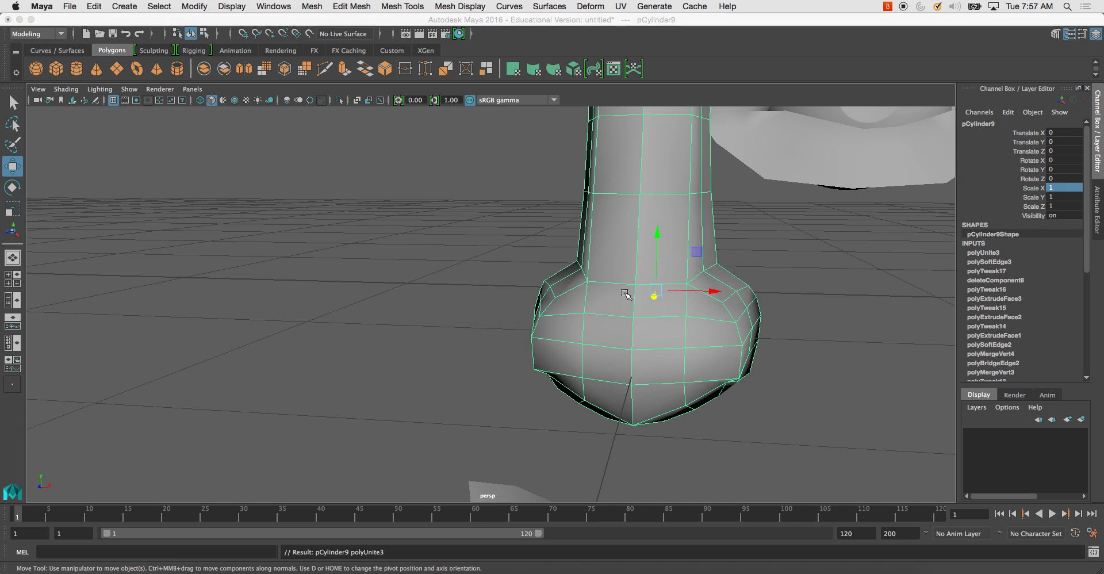
key("space")
scroll(401, 326, "up", 1)
right_click_drag(493, 246, 490, 188)
left_click_drag(483, 200, 496, 385)
right_click_drag(486, 321, 523, 221, "shift")
Step: Freeze the eye surround's transformations and snap its pivot horizontally to the face's center line
left_click(523, 219)
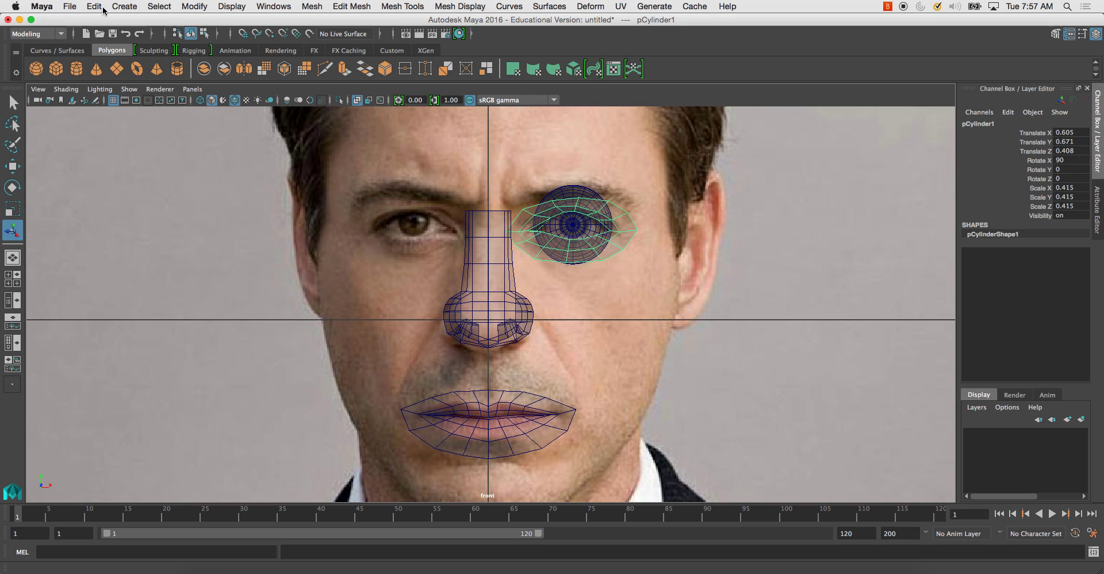
left_click(194, 6)
left_click(270, 54)
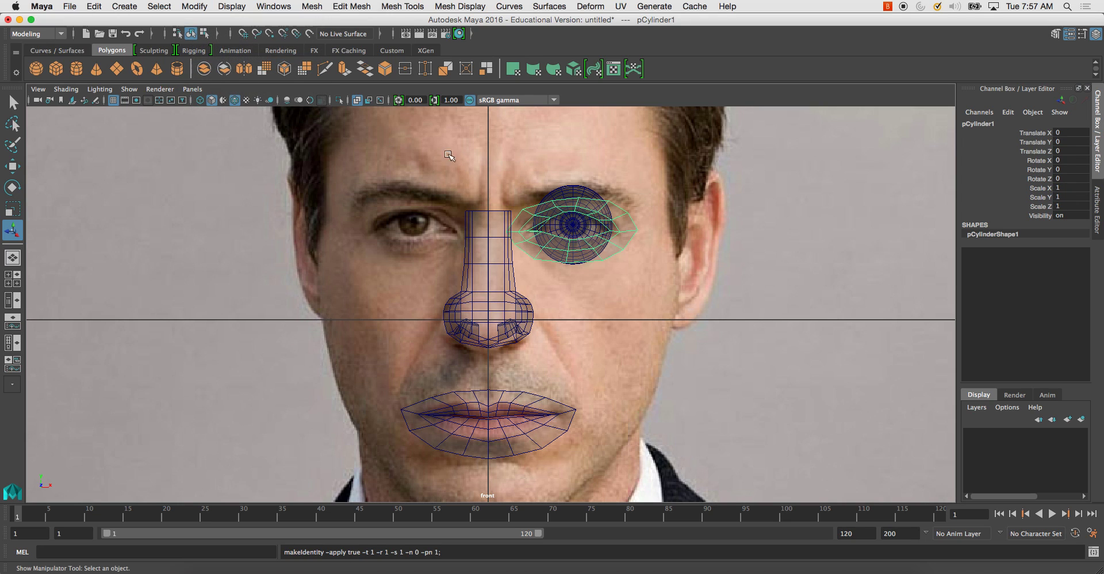
key("w")
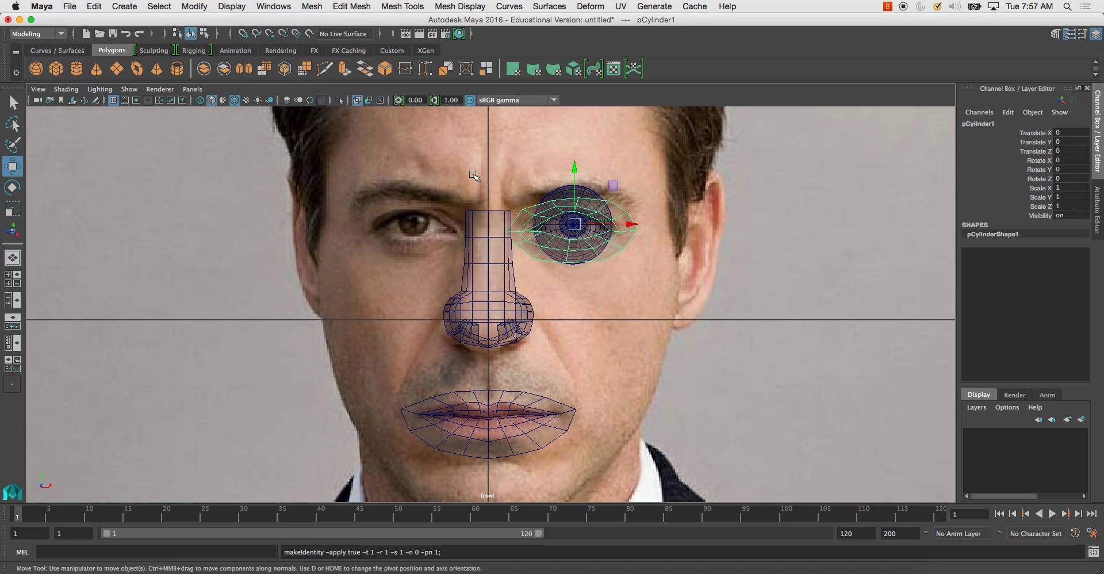
key("d")
key("x")
left_click_drag(630, 225, 514, 209)
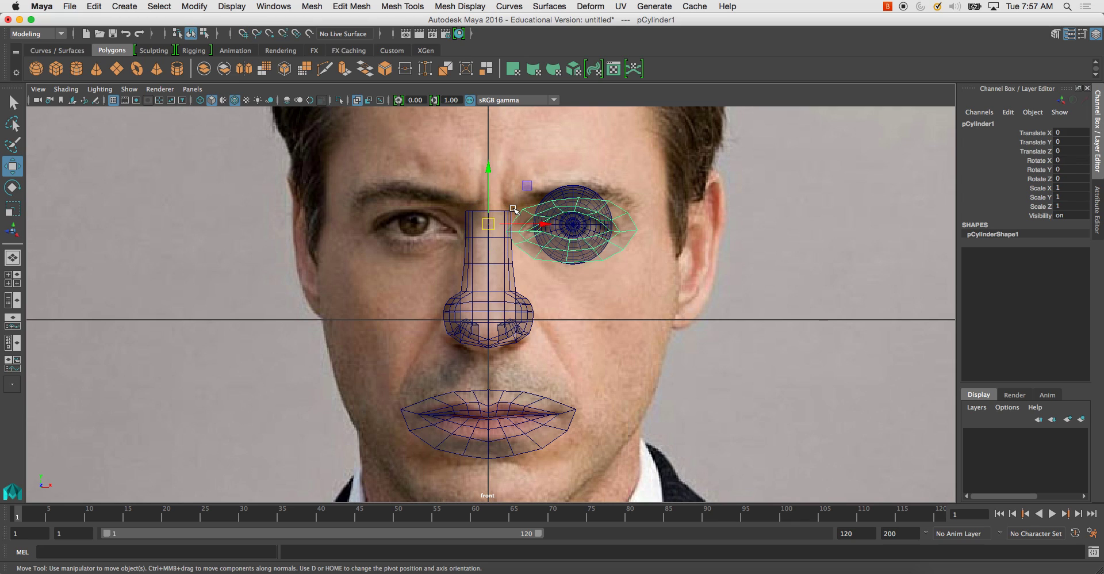
Step: Duplicate the eye surround and mirror the copy to the other side with Scale X -1
key("ctrl+d")
left_click(1071, 187)
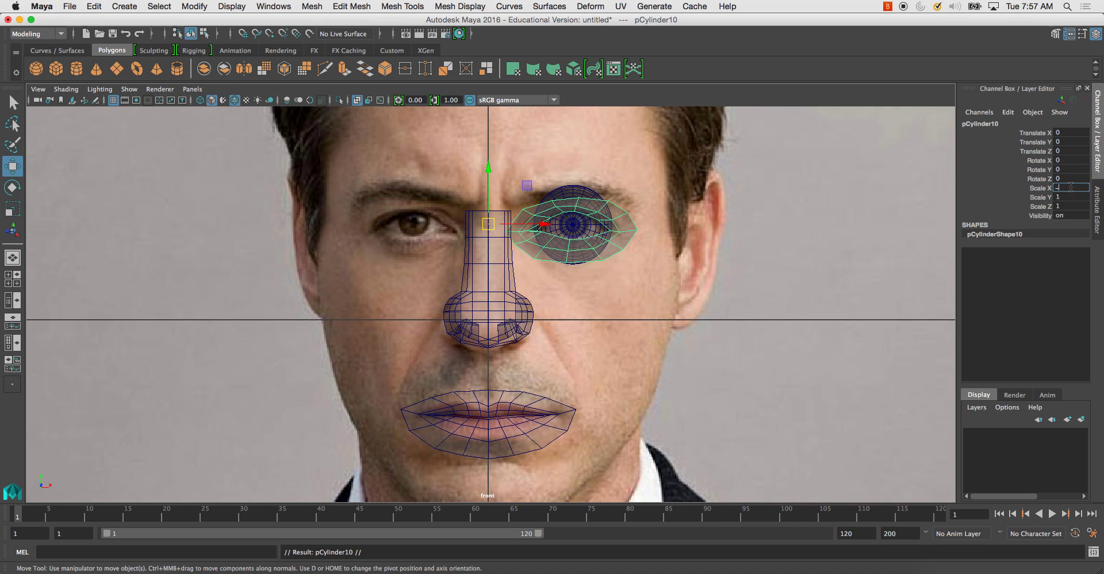
key("Return")
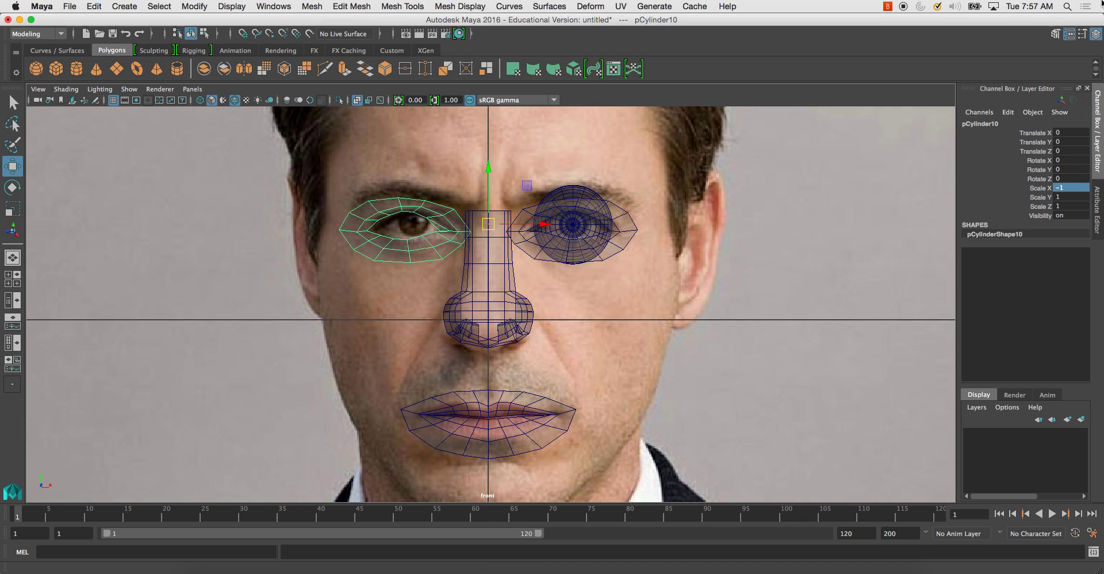
Step: Duplicate the eyeball and mirror the copy into the other eye with Scale X -1
left_click(580, 219)
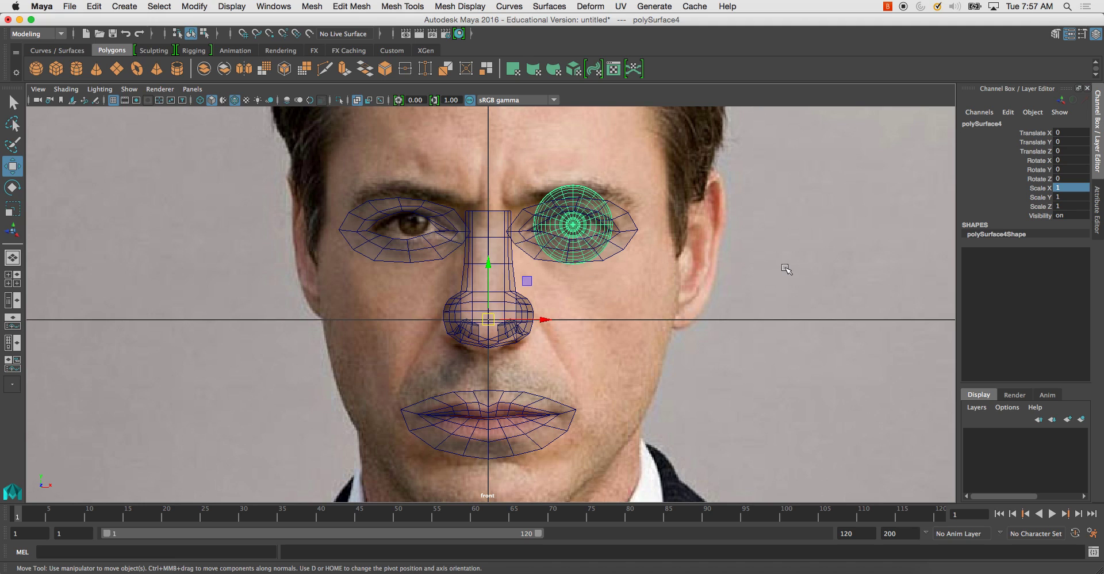
key("ctrl+d")
left_click(1070, 188)
type("-1")
key("Return")
Step: Soften the combined nose's edges in the perspective view and clear the selection
left_click_drag(577, 341, 591, 322, "alt")
key("space")
key("space")
left_click_drag(651, 221, 583, 212, "alt")
left_click(581, 208)
mouse_move(580, 205)
right_mouse_down("shift")
mouse_move(601, 222)
mouse_move(674, 212)
right_mouse_up("shift")
left_click(733, 280)
left_click_drag(733, 279, 762, 264, "alt")
right_click_drag(762, 265, 650, 253, "alt")
left_click_drag(649, 253, 617, 257, "alt")
middle_click_drag(616, 257, 618, 264, "alt")
left_click_drag(618, 264, 549, 321, "alt")
middle_click_drag(549, 321, 542, 322, "alt")
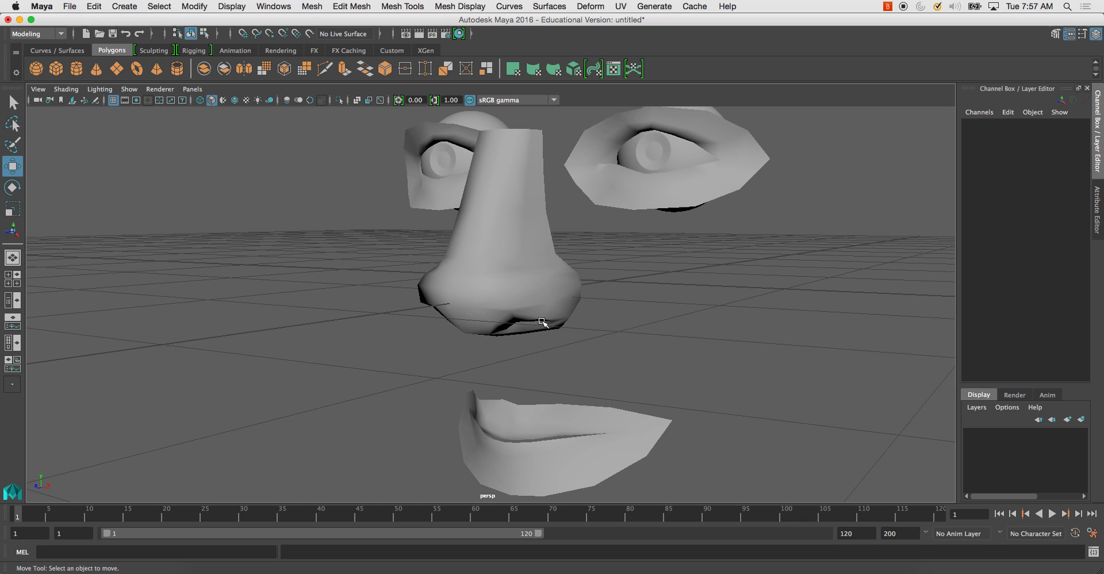
Step: Save the scene as Face_Model_01 in Maya Binary format in the default project's scenes folder
key("q")
key("ctrl+s")
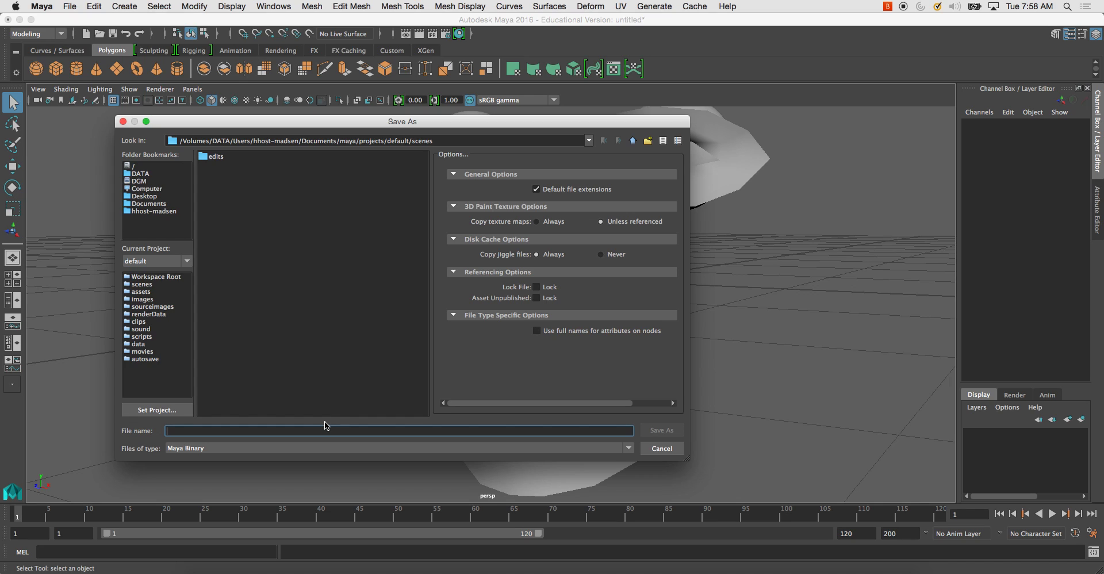
type("Face_Model_01")
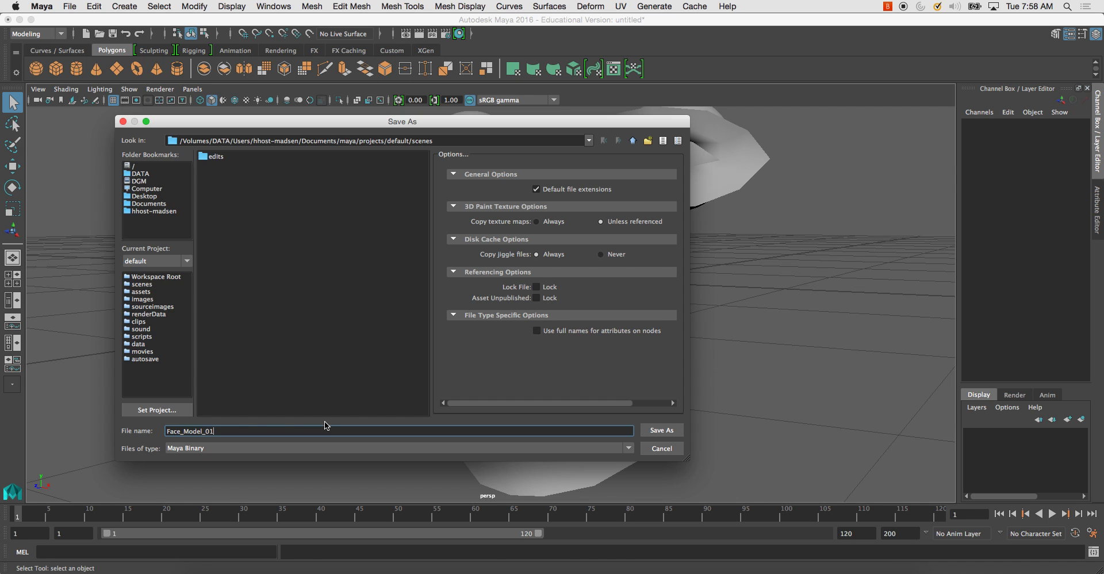
key("Return")
Step: Bring up Face_Topology.jpg in Preview, place it beside the model, and compare its edge flow with the face parts
key("w")
left_click_drag(416, 331, 481, 320, "alt")
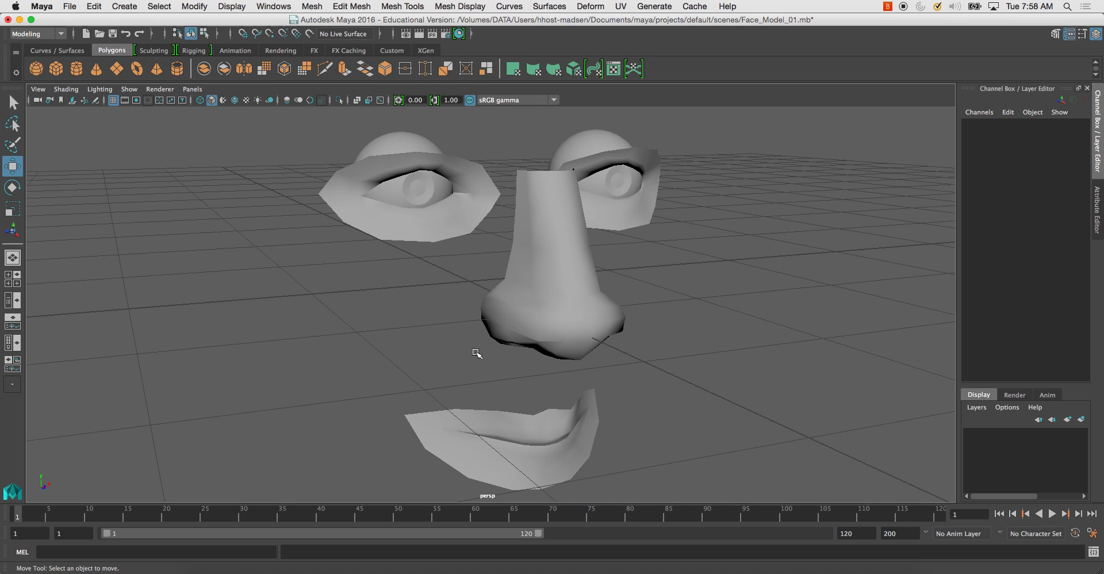
left_click(747, 565)
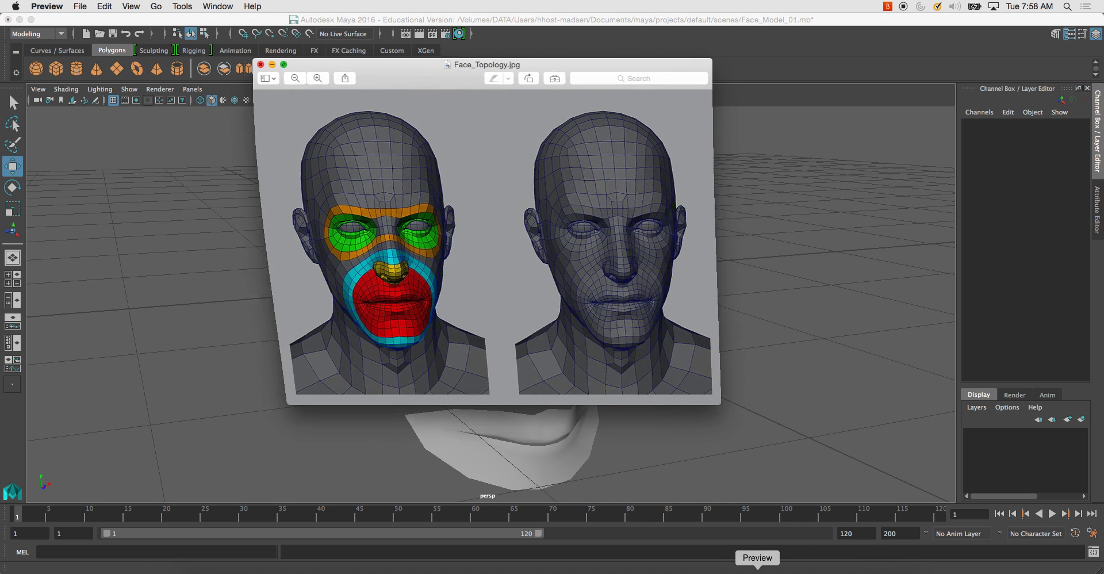
left_click_drag(414, 79, 839, 95)
left_click_drag(443, 277, 644, 334, "alt")
left_click(758, 568)
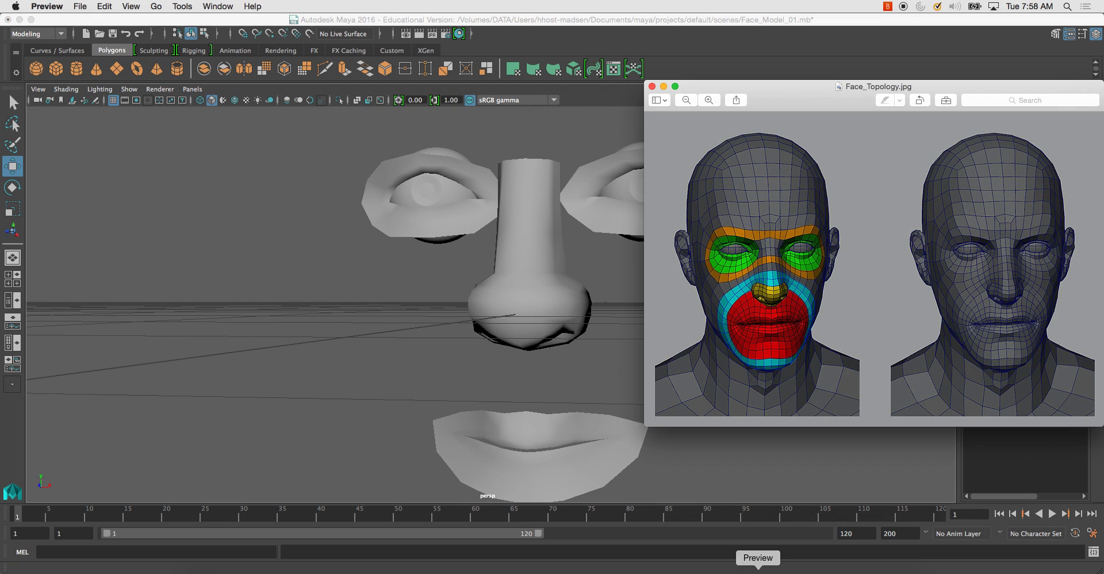
Step: Return to Maya and turn on Wireframe on Shaded for the perspective view
left_click(73, 90)
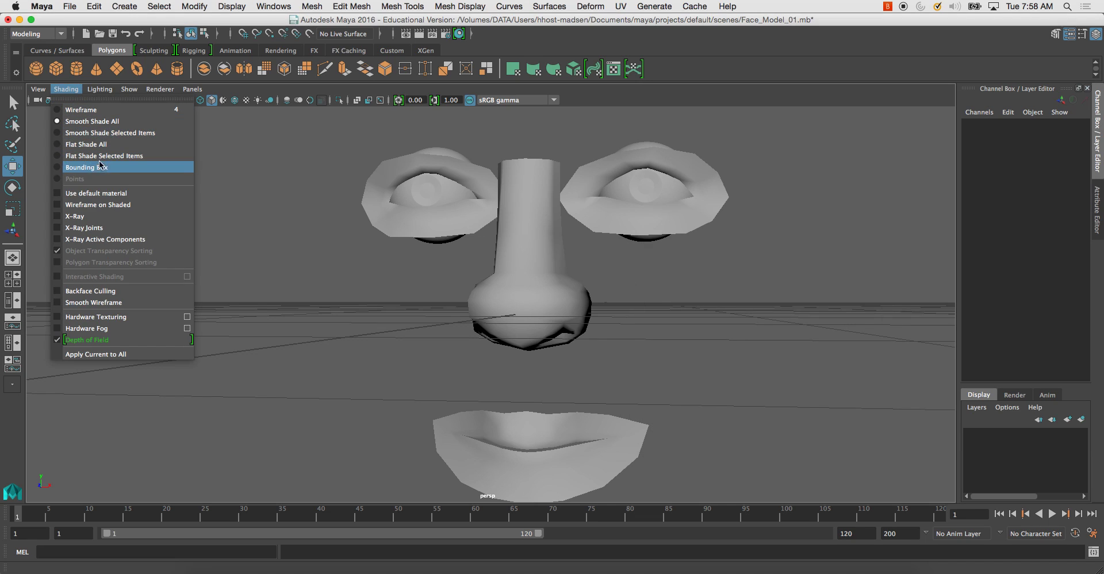
left_click(122, 202)
scroll(131, 234, "up", 1)
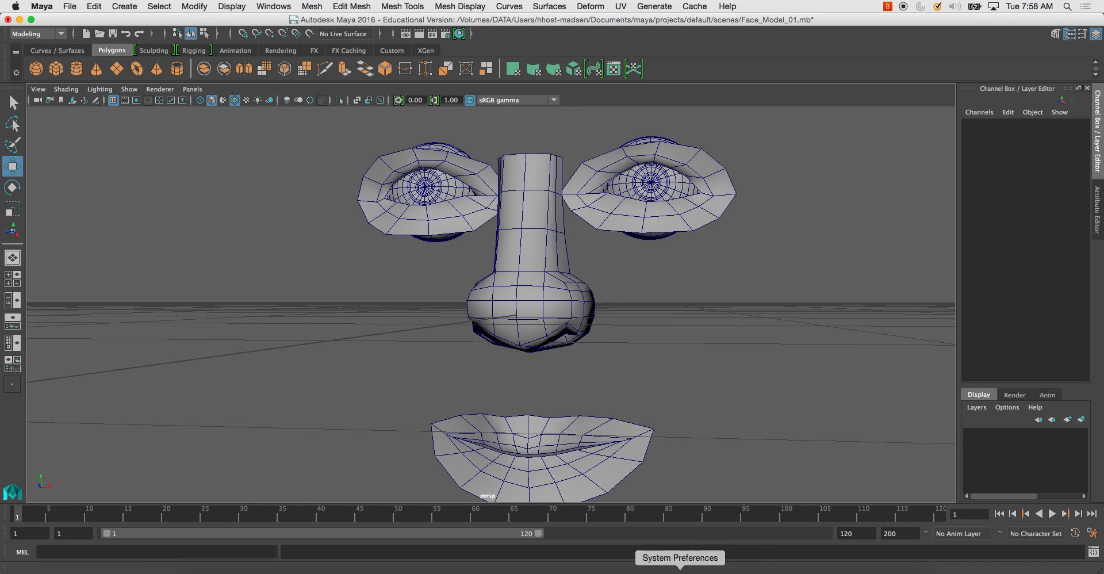
Step: Examine the Face_Topology.jpg reference in Preview and compare its edge loops with the nose, eye and mouth meshes in Maya
left_click(758, 570)
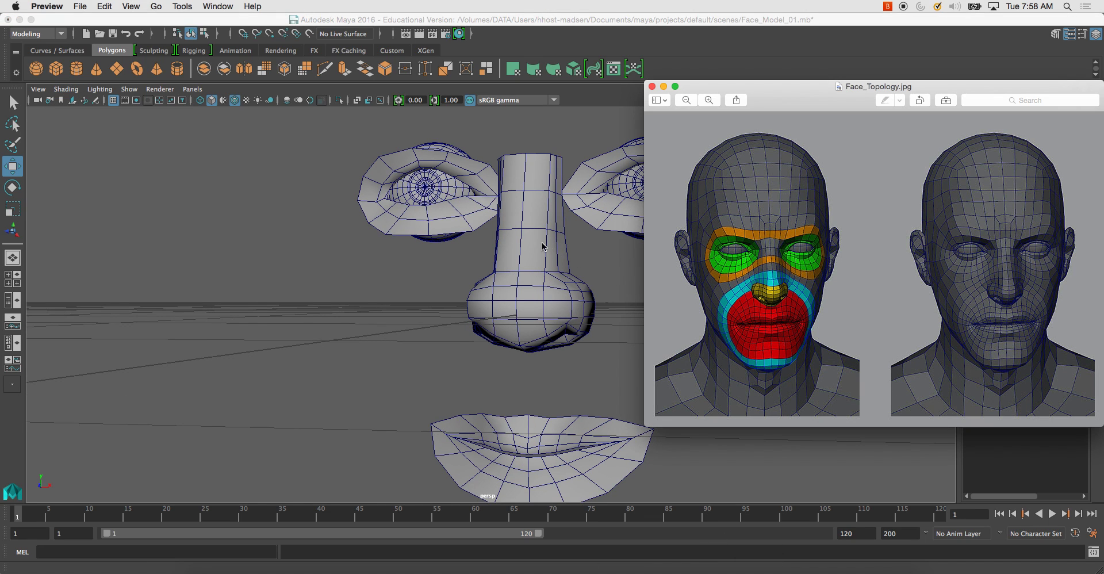
left_click(442, 267)
left_click_drag(406, 278, 387, 261, "alt")
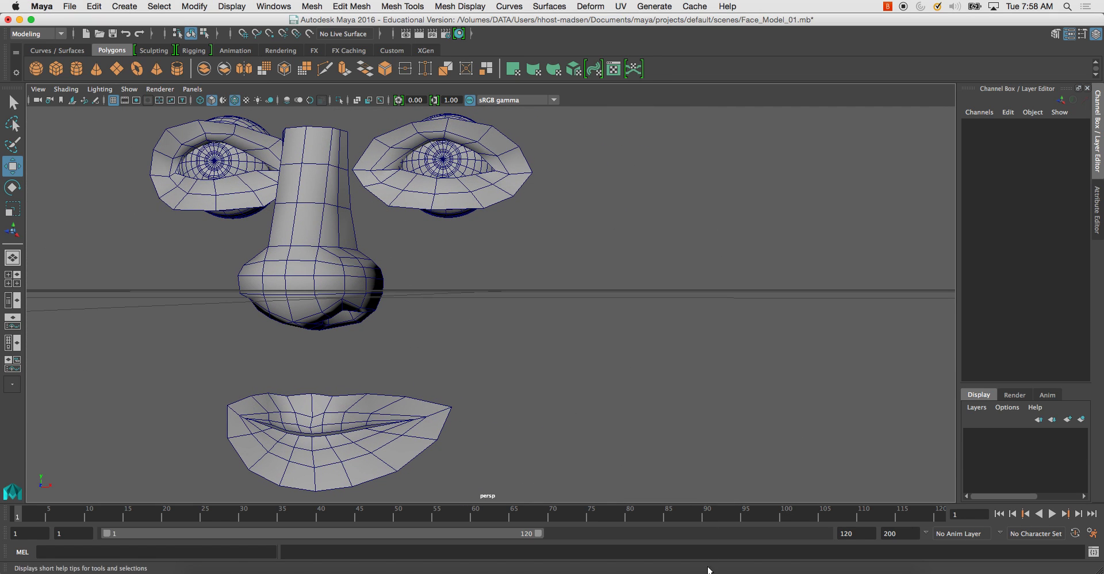
left_click(747, 568)
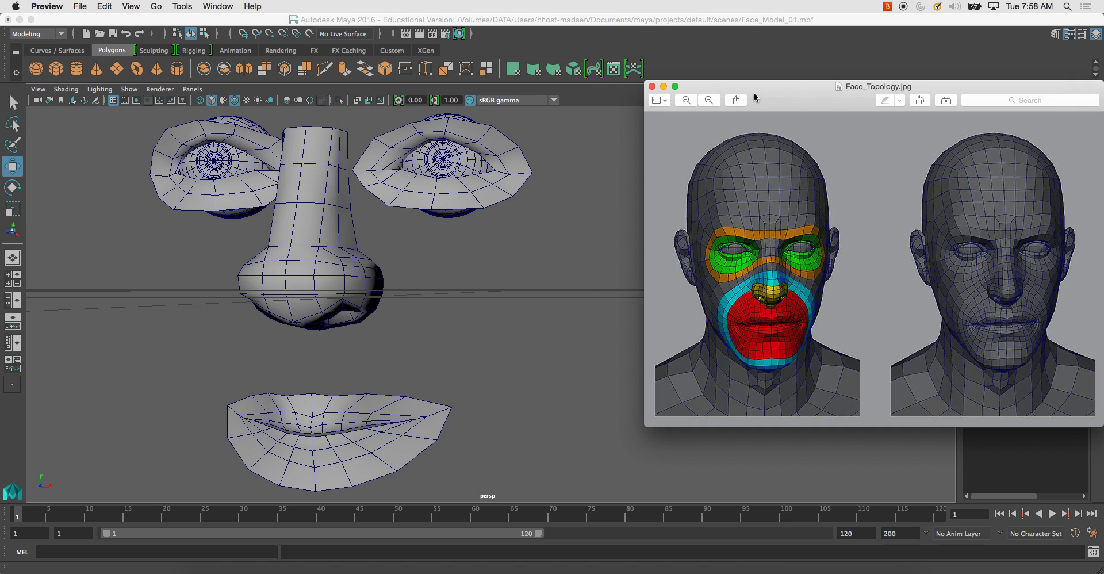
left_click_drag(754, 98, 688, 86)
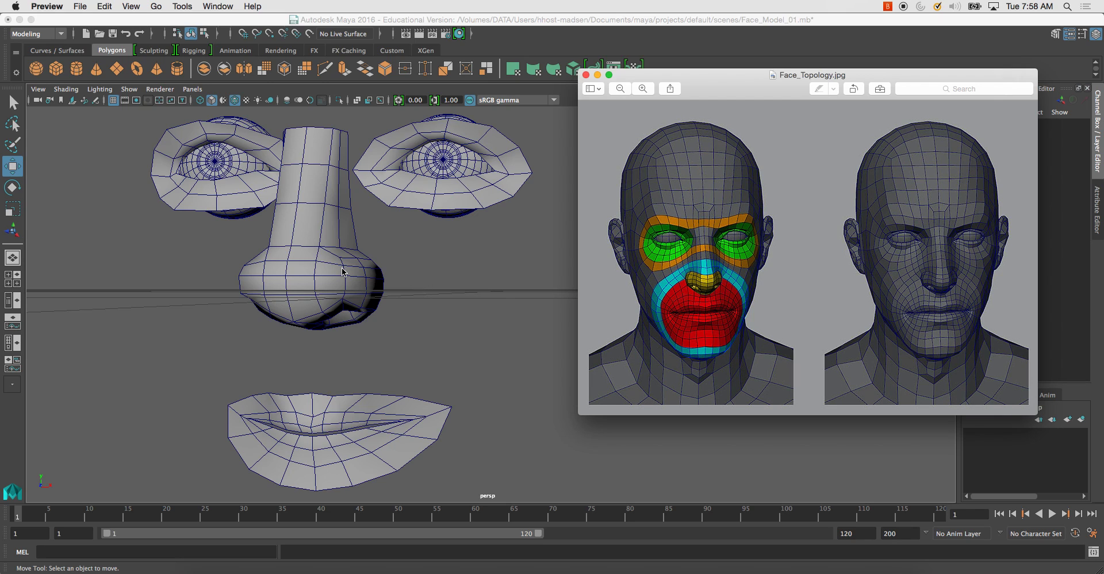
middle_click_drag(414, 242, 459, 241, "alt")
left_click_drag(459, 242, 468, 279, "alt")
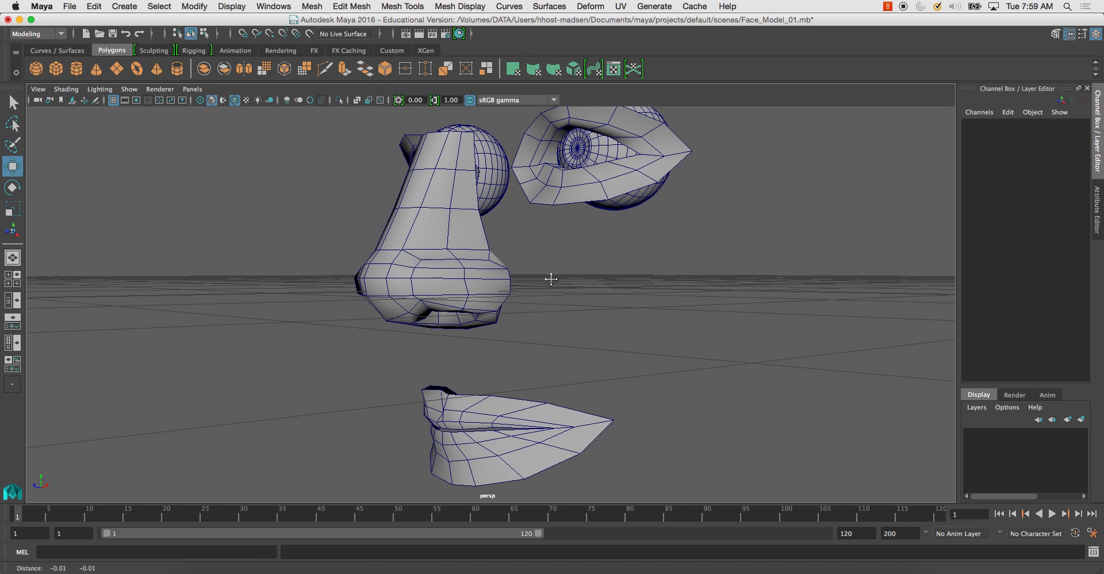
Step: Extrude the lower side edge of the nose bridge outward onto the cheek in the front view and rotate the new edge downward
key("space")
key("space")
right_click_drag(396, 391, 581, 362, "alt")
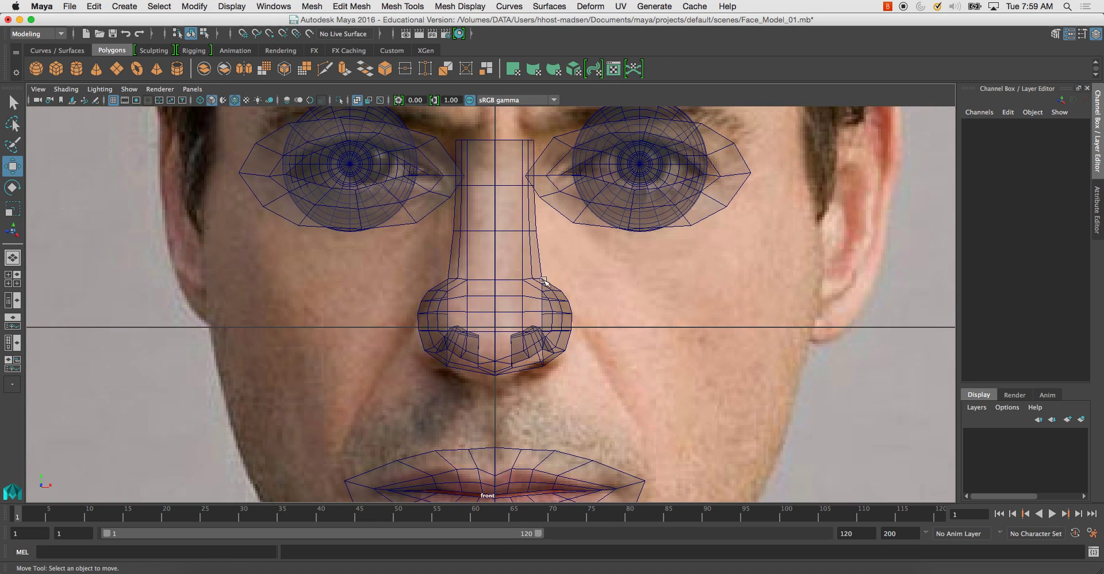
left_click(530, 247)
right_click_drag(518, 243, 518, 213)
left_click(535, 230)
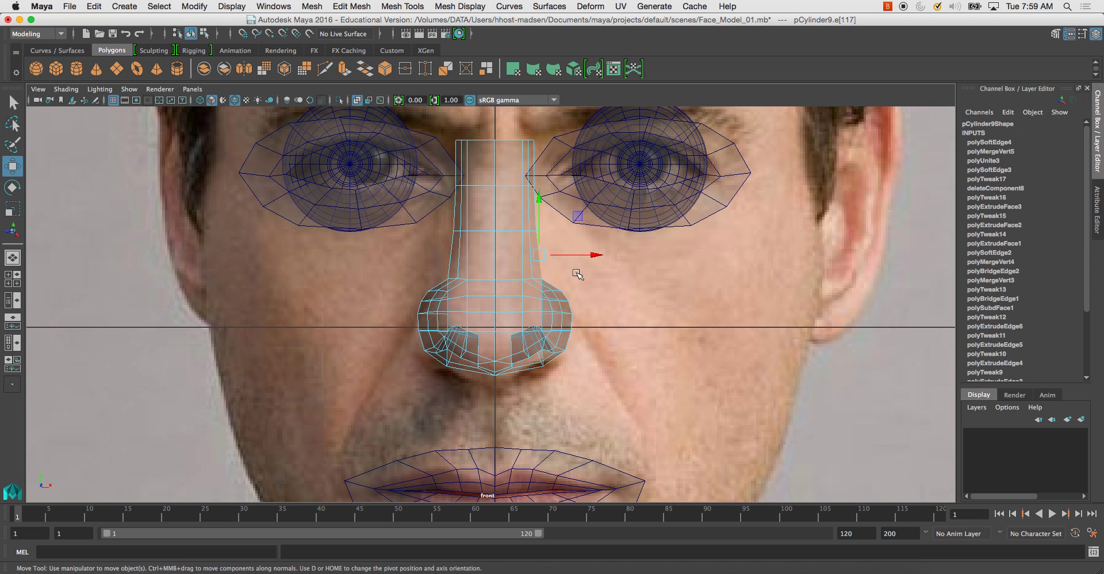
right_click_drag(562, 256, 621, 291, "alt")
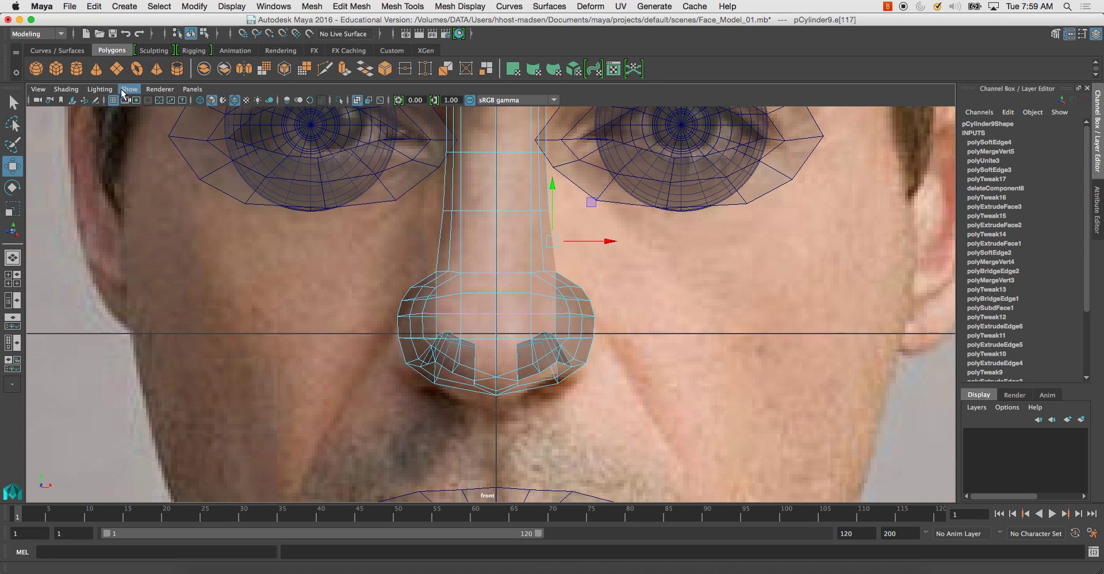
left_click(344, 69)
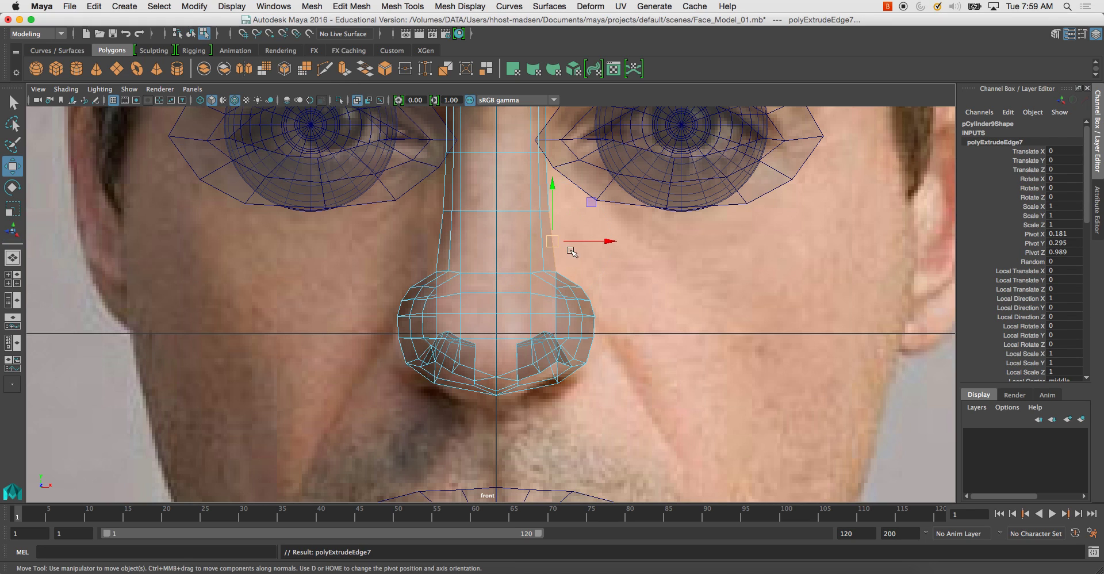
left_click_drag(605, 243, 661, 253)
left_click_drag(614, 201, 614, 208)
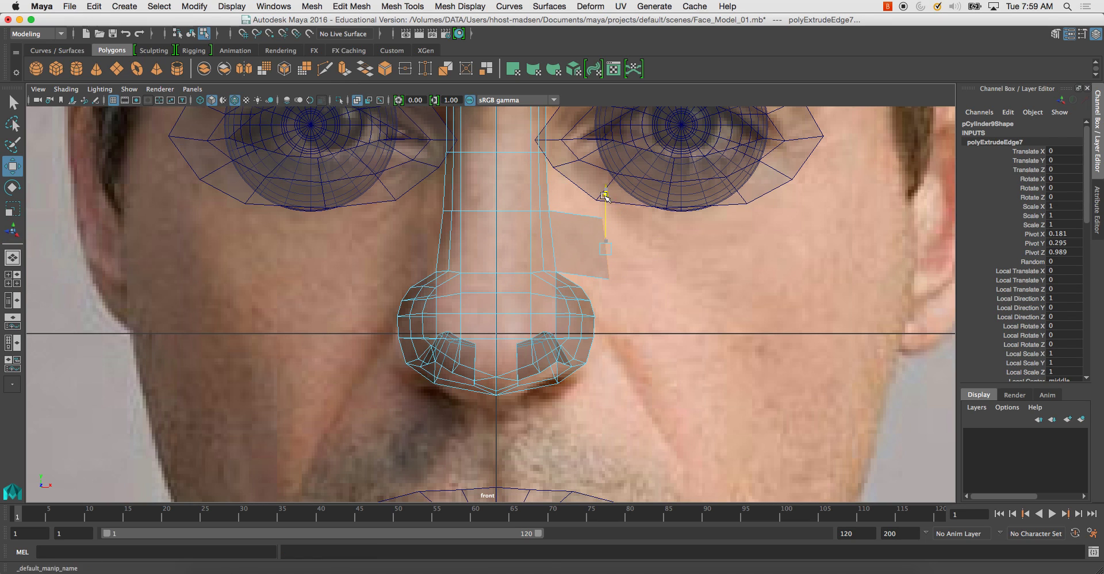
key("e")
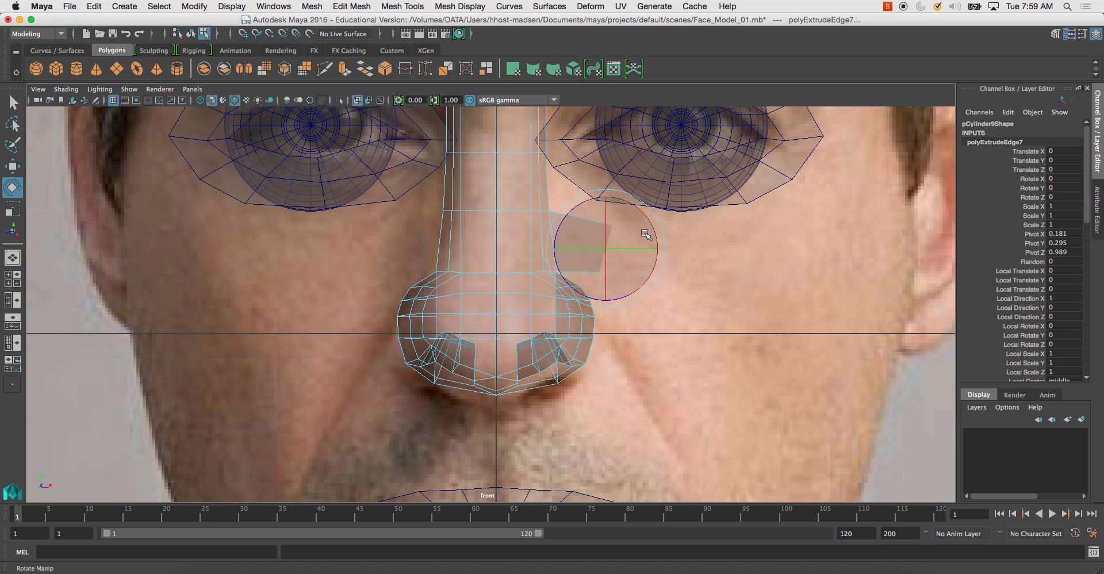
left_click_drag(655, 222, 685, 275)
Step: Extrude the cheek edge again and place the new face diagonally down beside the nostril
key("w")
key("ctrl+e")
key("w")
key("e")
key("w")
left_click_drag(624, 292, 629, 303)
Step: Examine the two new cheek faces beside the nose in the perspective, front and side views
key("space")
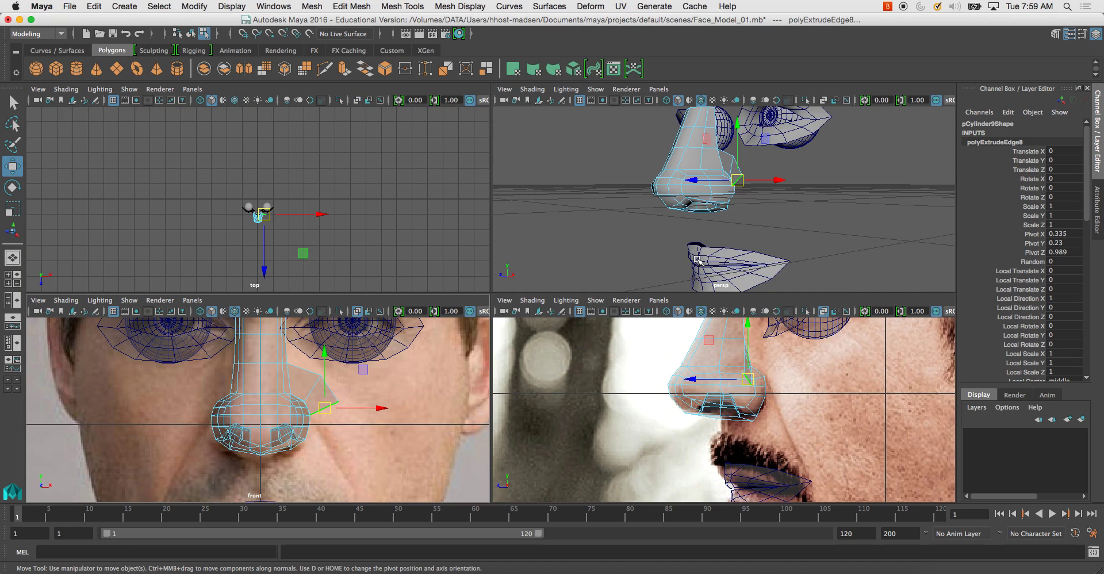
key("space")
left_click_drag(592, 223, 659, 230, "alt")
right_click_drag(517, 238, 586, 296, "alt")
mouse_move(586, 295)
left_mouse_down("alt")
mouse_move(602, 299)
mouse_move(537, 298)
mouse_move(599, 296)
left_mouse_up("alt")
key("space")
key("space")
key("space")
key("space")
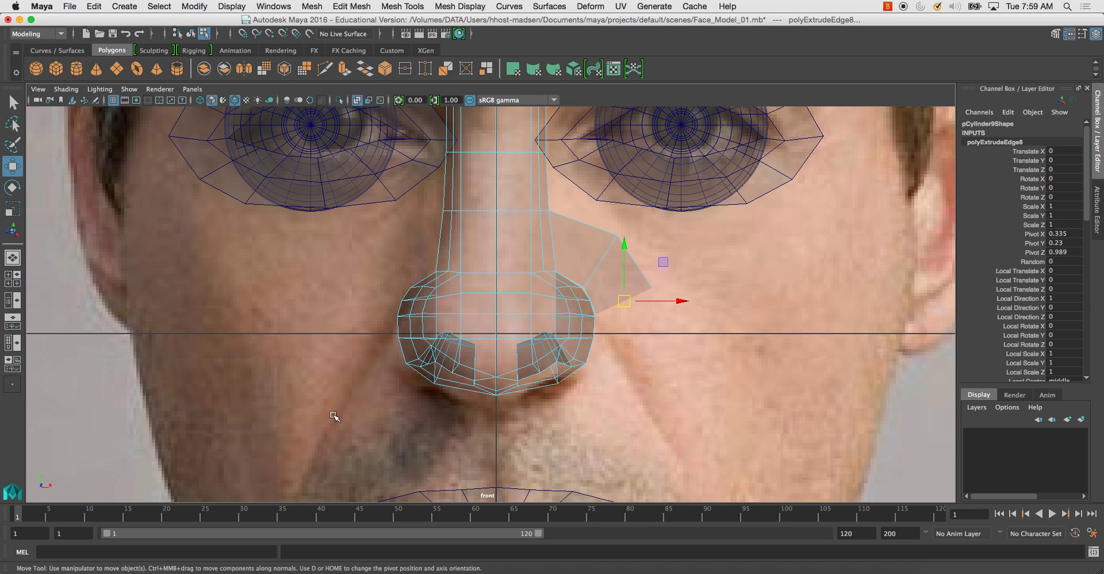
scroll(402, 335, "down", 1)
middle_click_drag(403, 336, 410, 309, "alt")
scroll(413, 268, "down", 2)
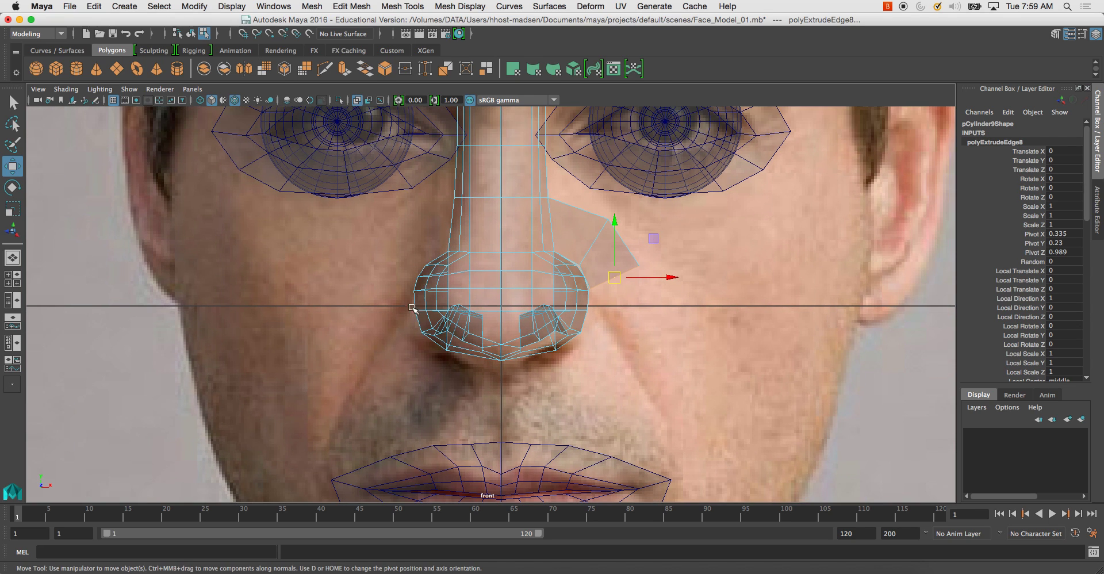
key("space")
key("space")
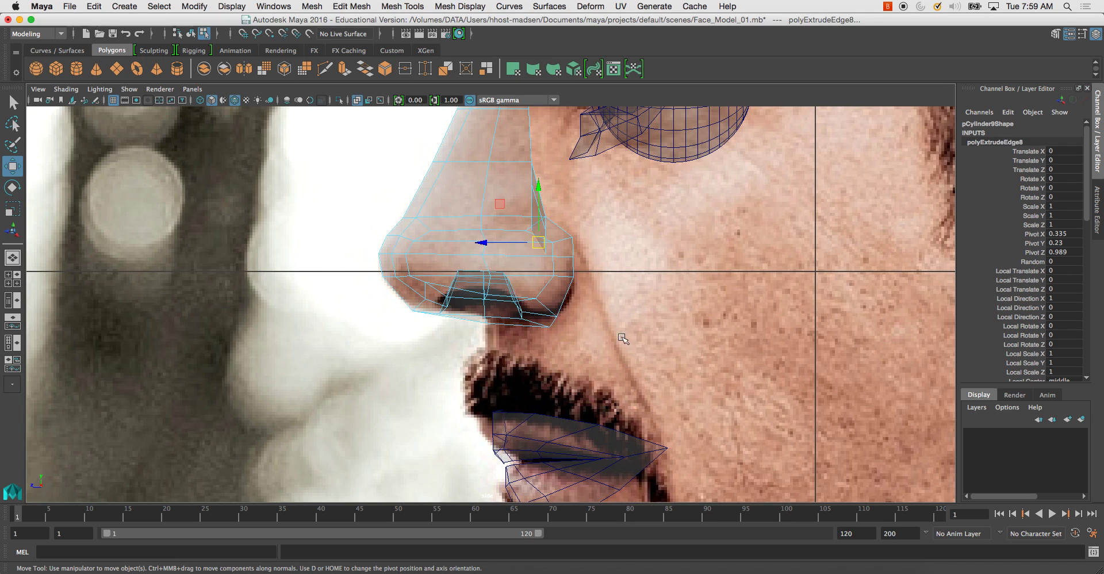
key("space")
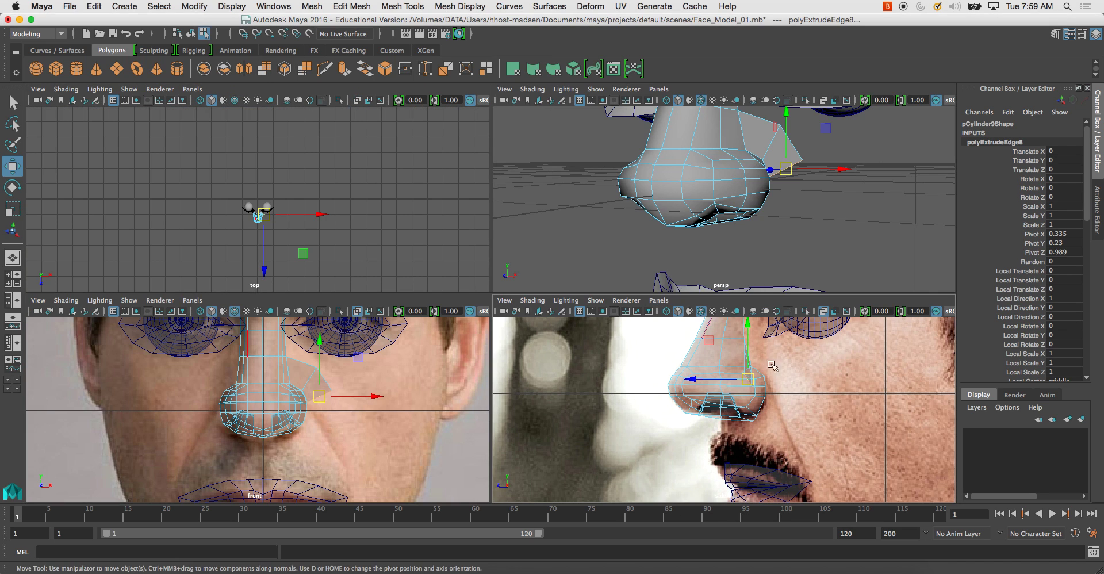
key("space")
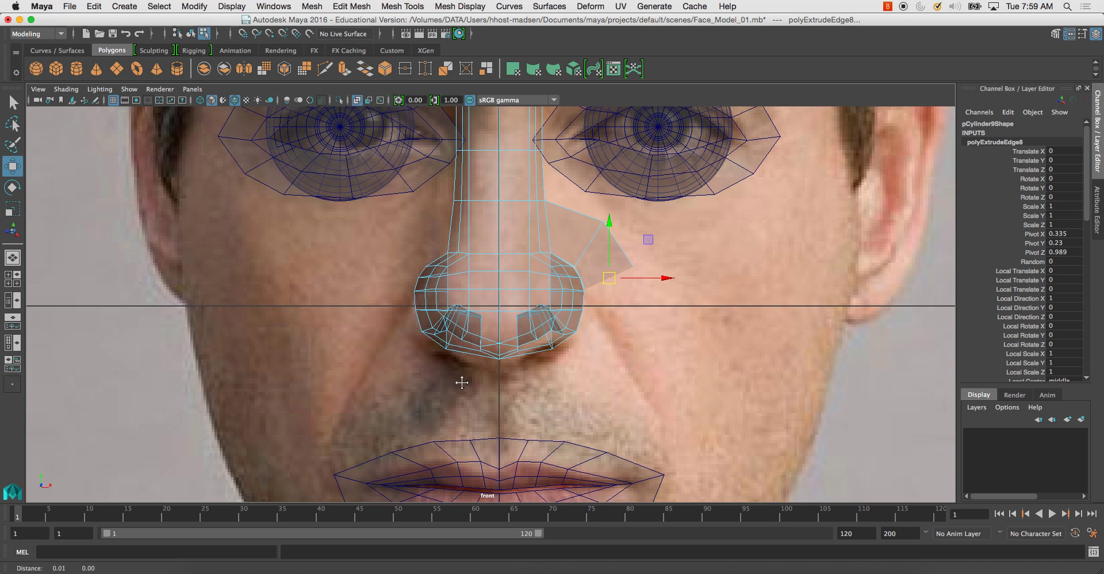
Step: Nudge the strip's end edge down, then extrude it three more times along the smile line toward the mouth corner
scroll(466, 382, "up", 5)
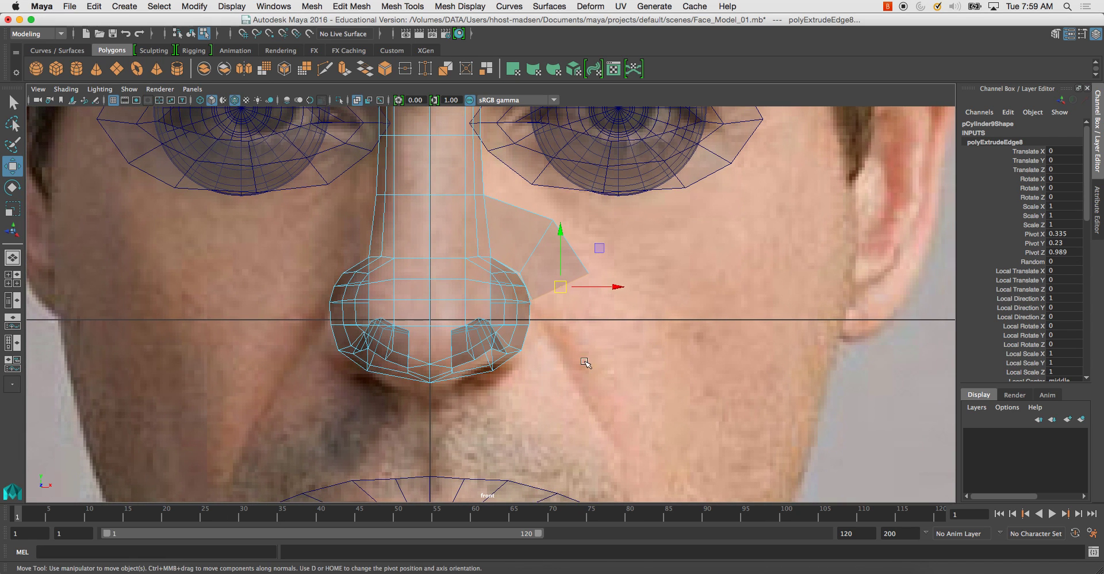
left_click_drag(560, 287, 564, 295)
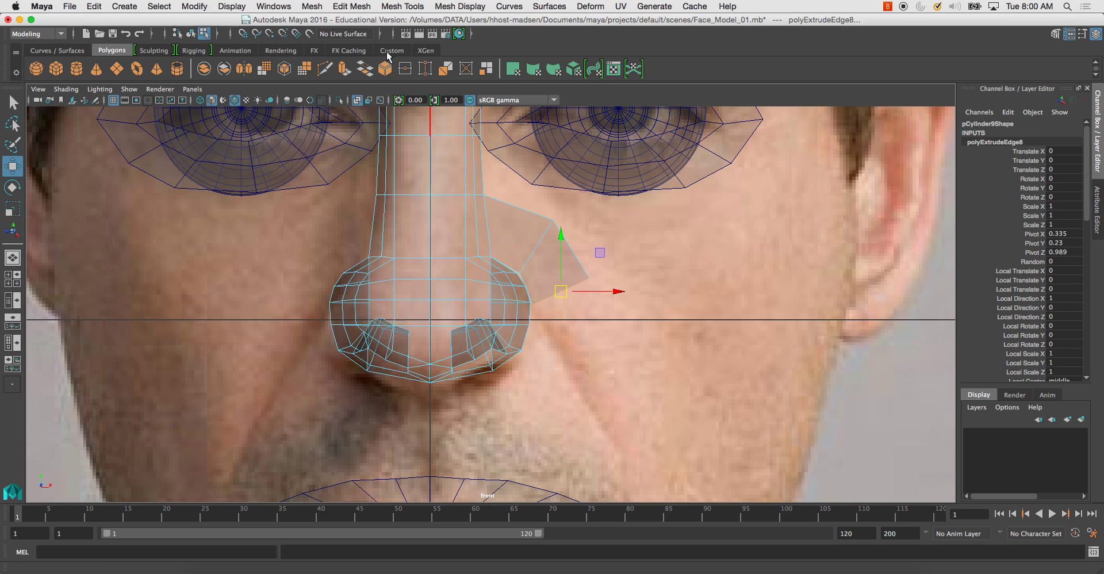
key("ctrl+e")
key("w")
left_click_drag(561, 292, 648, 442)
key("ctrl+e")
key("w")
key("ctrl+e")
key("w")
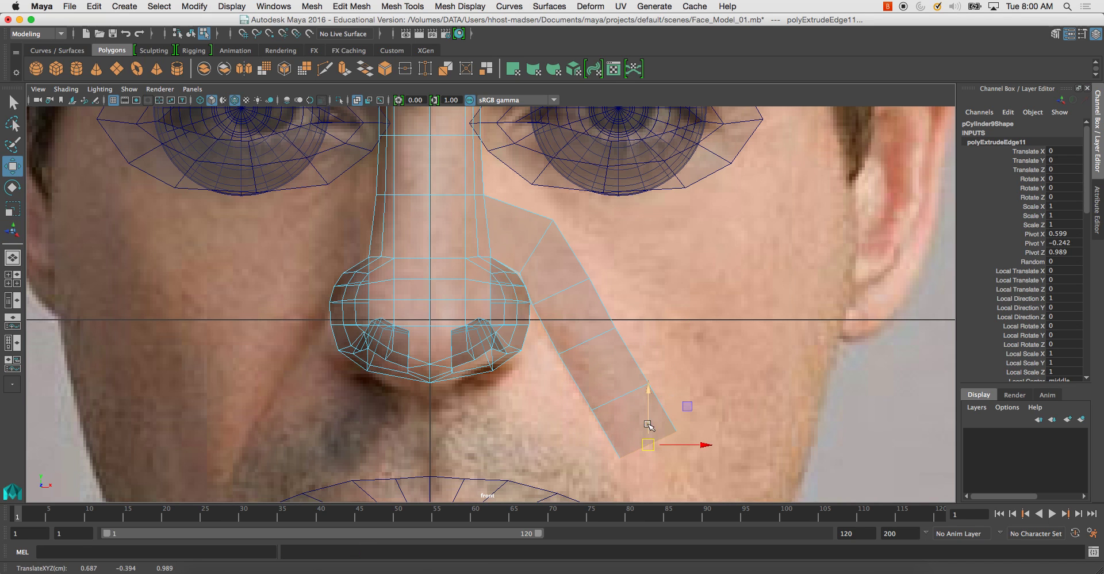
Step: Check the topology reference, then extrude the strip's end edge down beside the mouth corner and scale it flat to horizontal
scroll(648, 428, "down", 5)
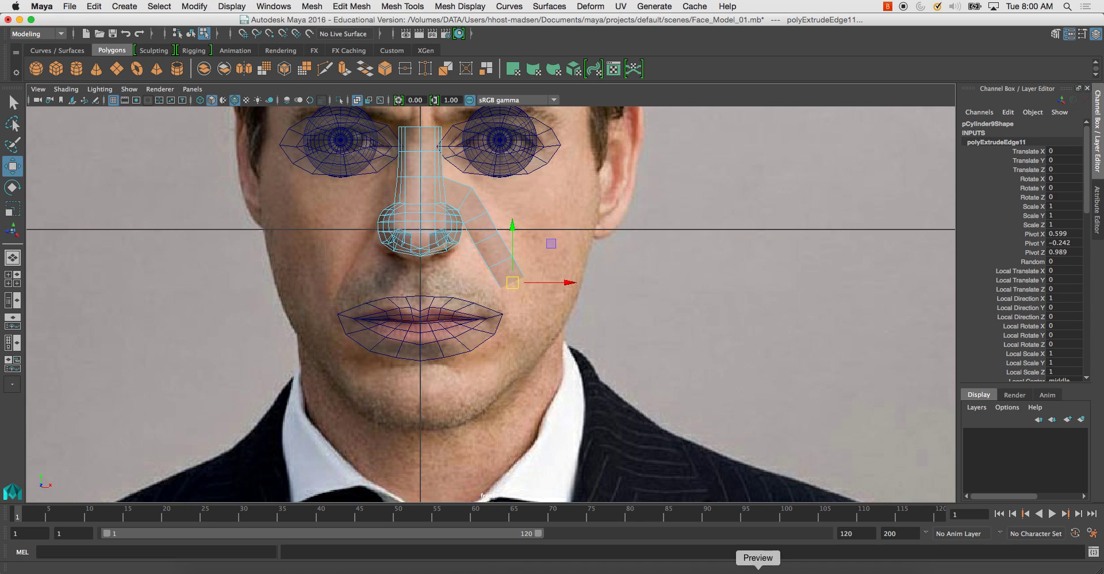
left_click(757, 566)
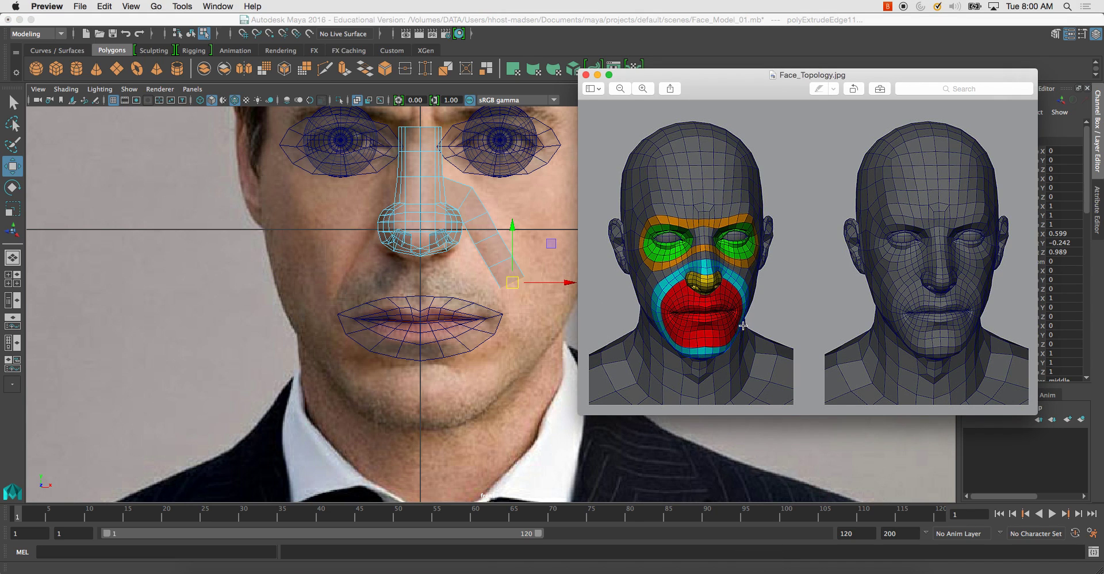
left_click(535, 197)
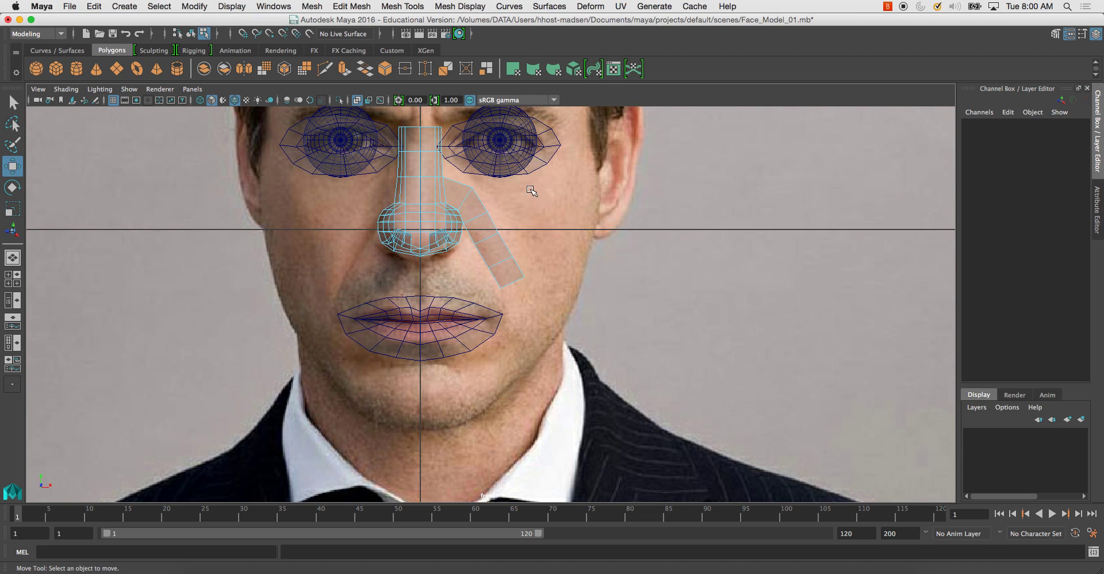
left_click(511, 276)
scroll(520, 274, "up", 3)
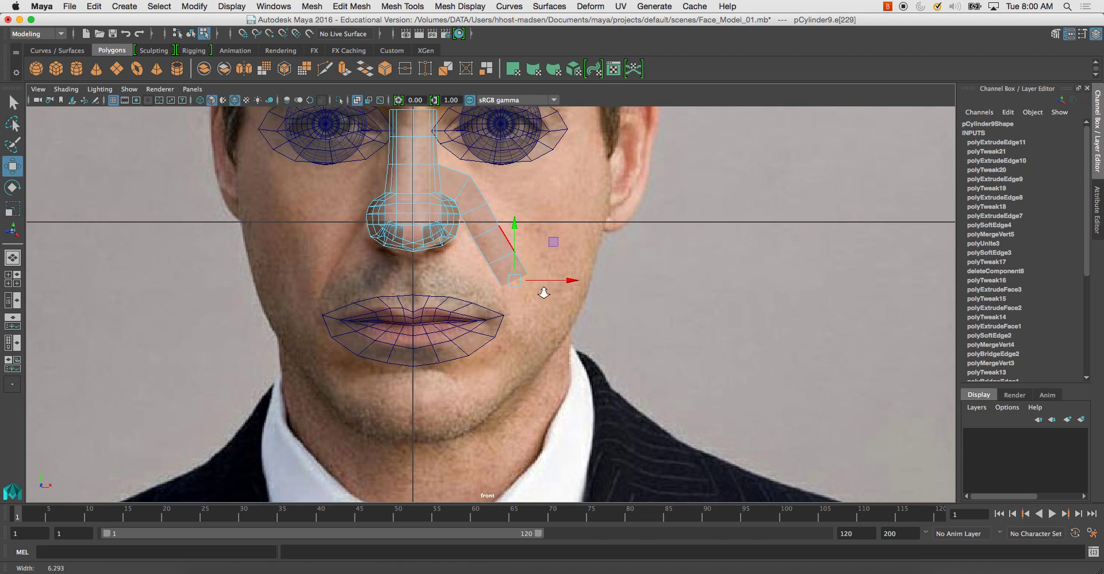
left_click(348, 73)
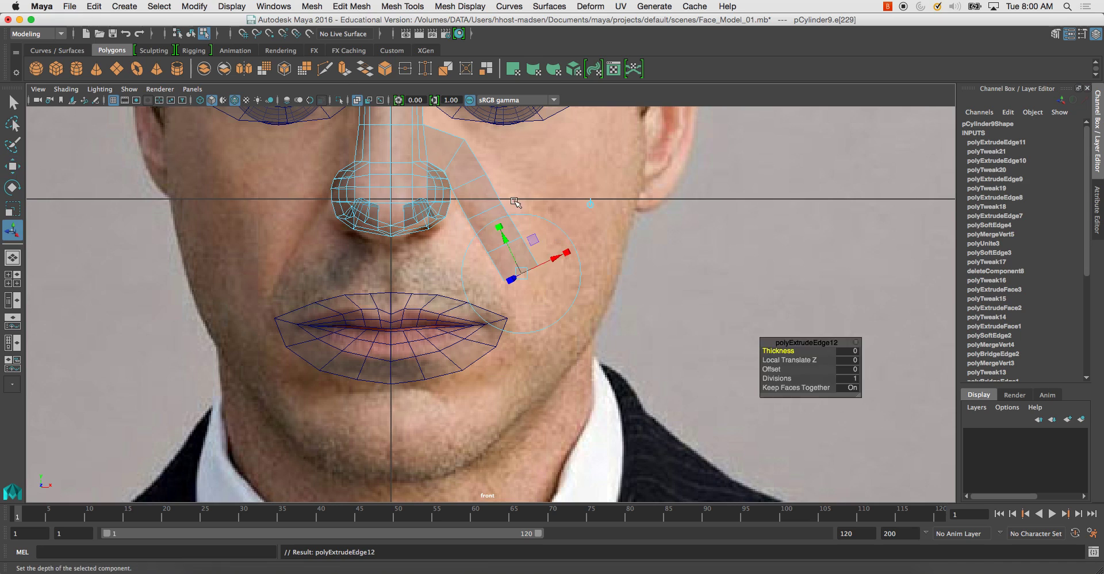
key("w")
left_click_drag(521, 221, 523, 259)
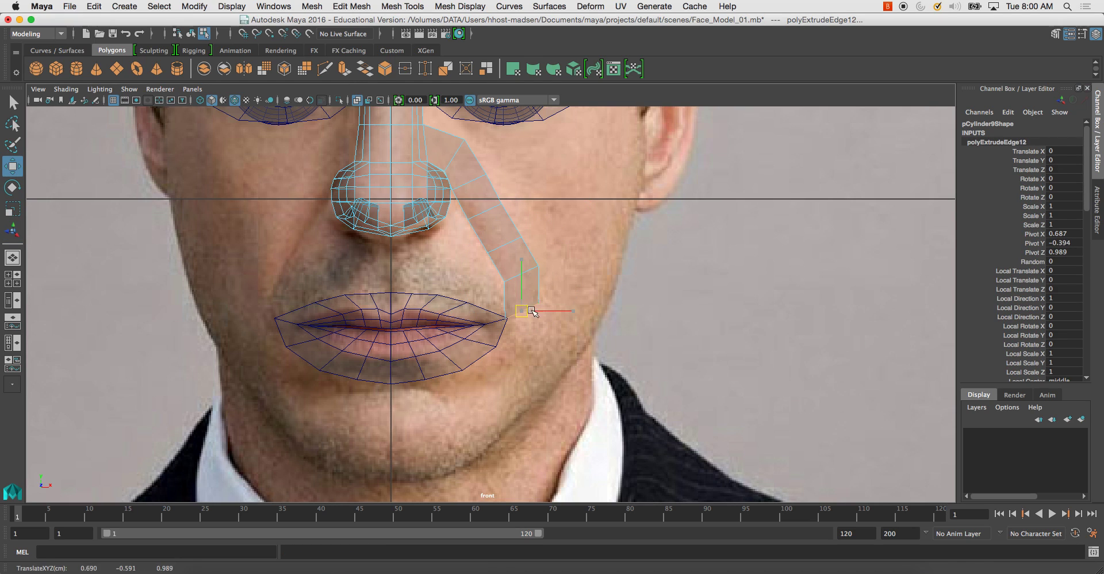
left_click_drag(522, 311, 539, 309)
key("r")
left_click_drag(538, 258, 540, 282)
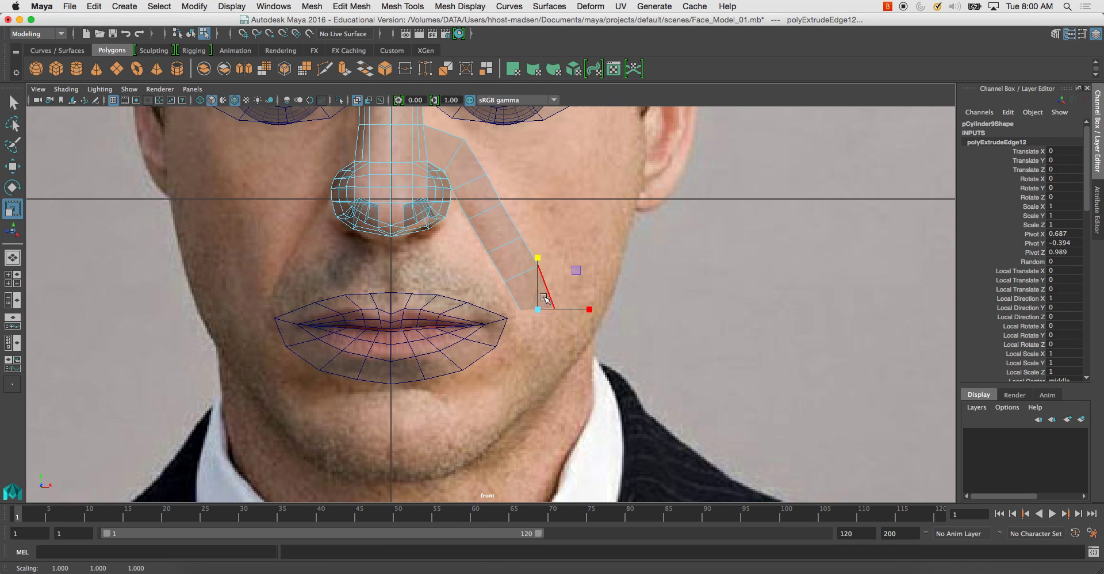
Step: Extrude the end edge twice more, moving and rotating it so the strip curves around the mouth corner below the lower lip
key("g")
key("w")
left_click_drag(538, 310, 493, 387)
key("e")
key("w")
key("g")
key("e")
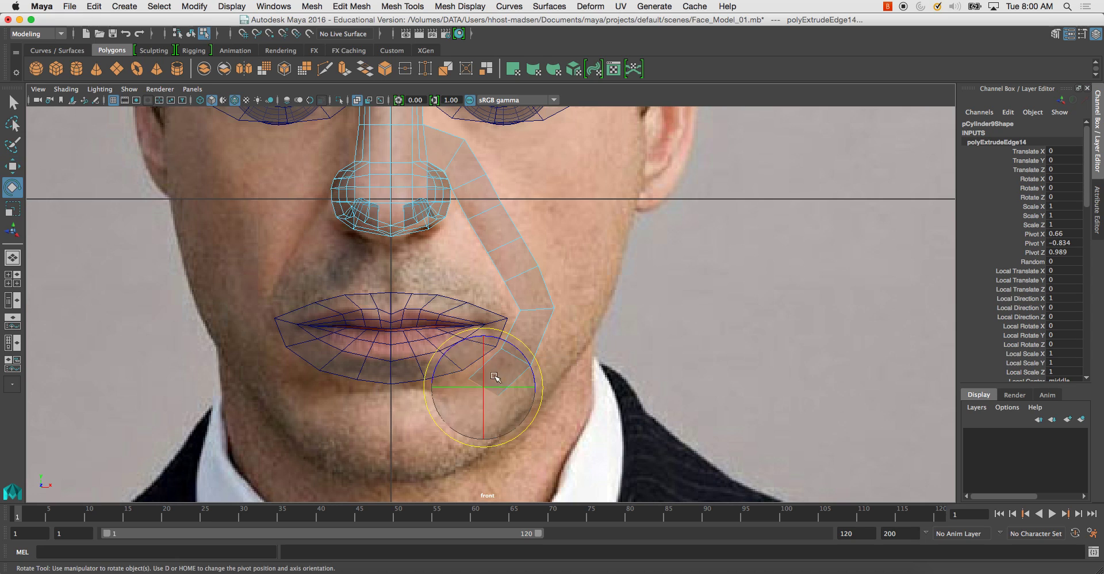
left_click_drag(500, 332, 434, 404)
Step: Extrude the strip twice beneath the lower lip, snap its last edge to the face's centre line and scale that edge straight vertical
key("g")
key("w")
key("e")
left_click_drag(455, 350, 470, 360)
key("w")
key("g")
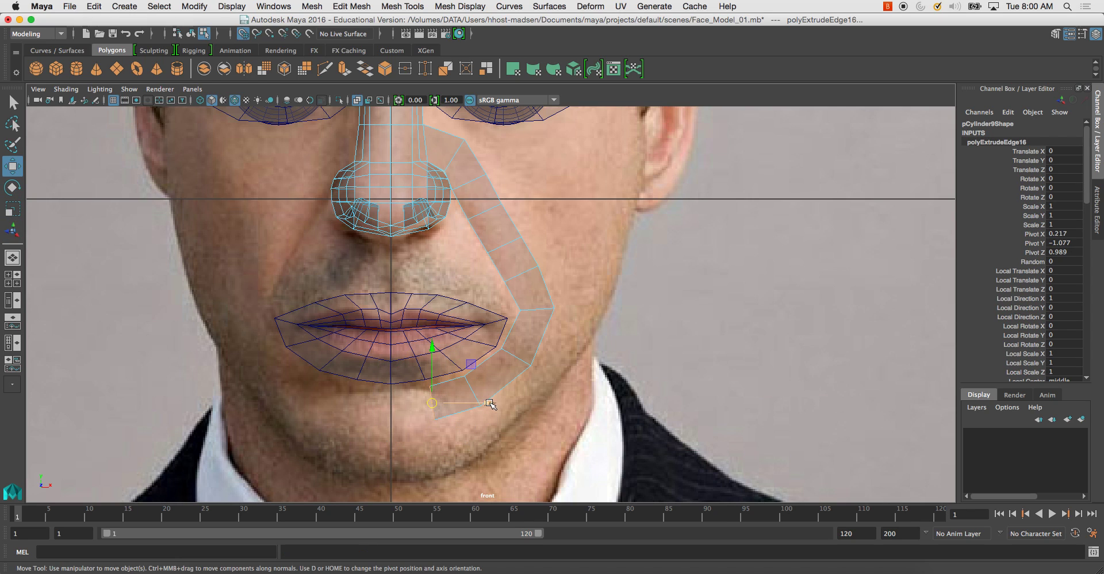
left_click_drag(490, 404, 449, 405)
key("r")
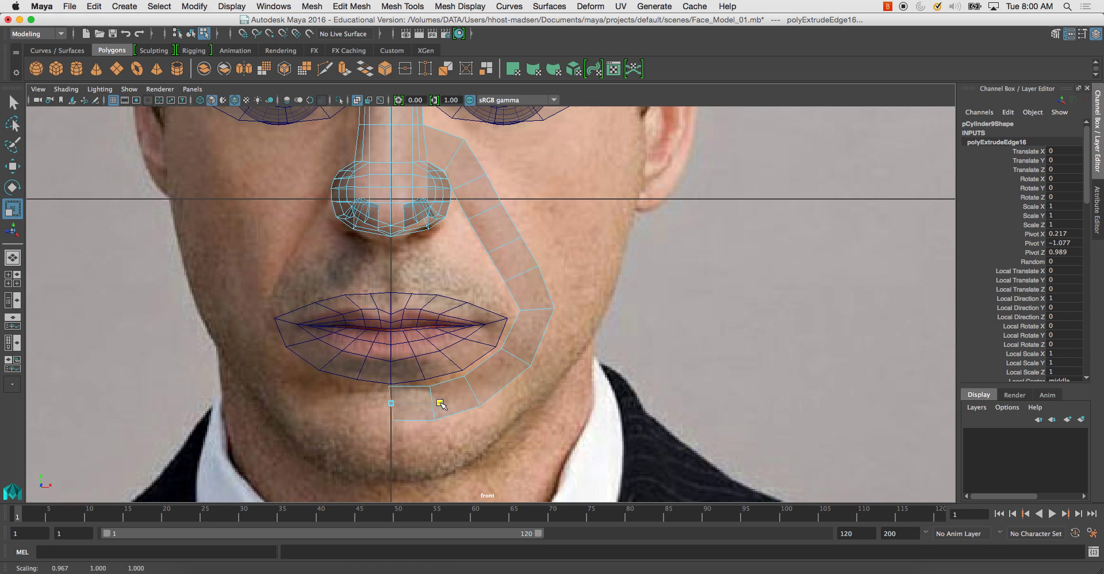
Step: Examine the strip's depth against the profile reference photo in the side view
key("space")
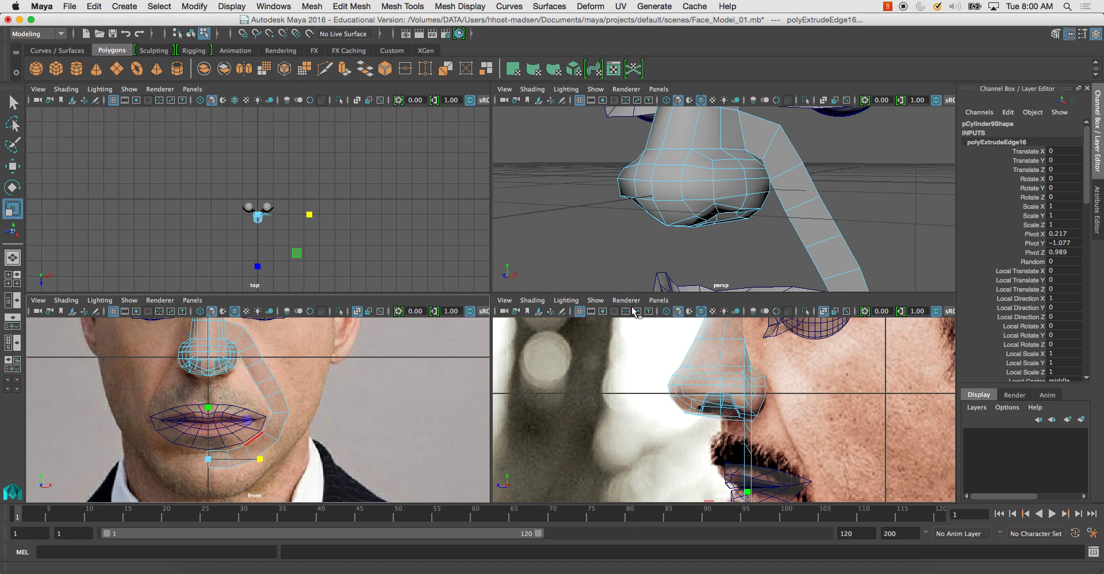
key("a")
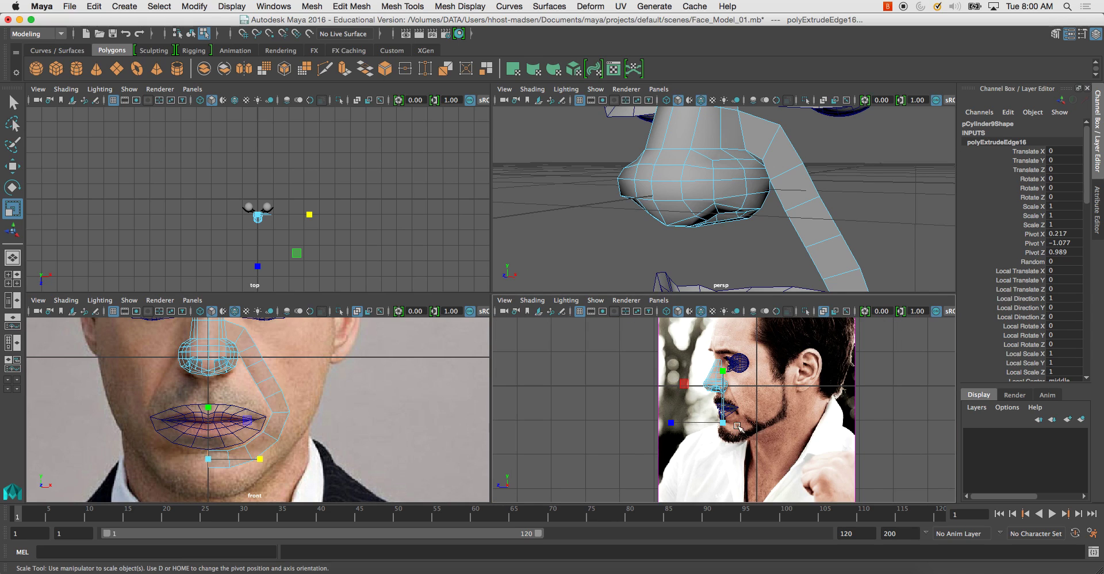
scroll(701, 395, "up", 2)
key("space")
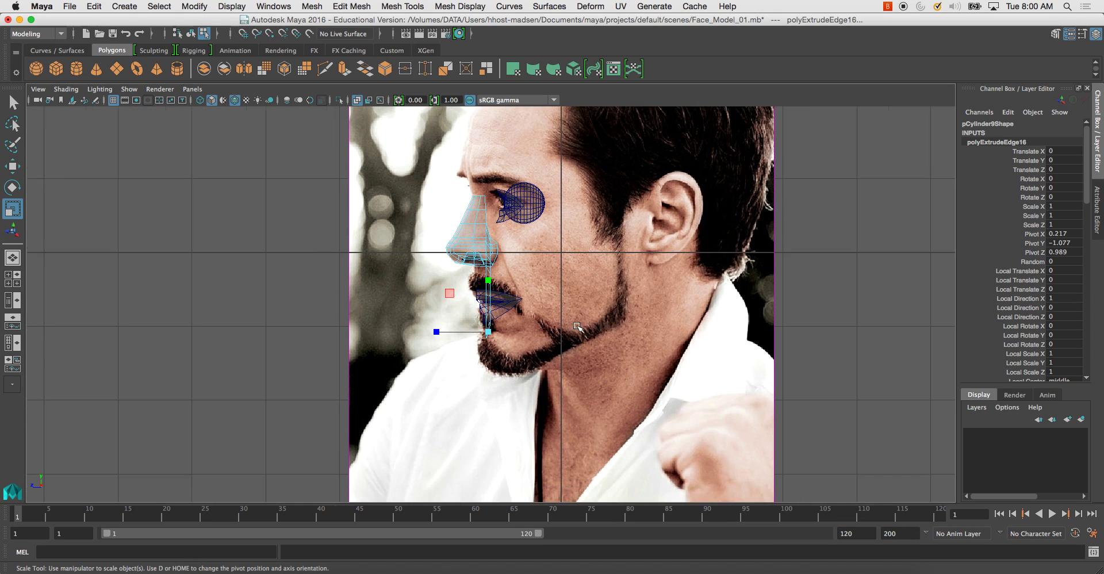
scroll(575, 276, "up", 1)
key("space")
key("space")
Step: Select the edge on the nose bridge's side just above the mouth strip and check it against the face topology reference
left_click_drag(644, 183, 563, 244, "alt")
left_click(563, 215)
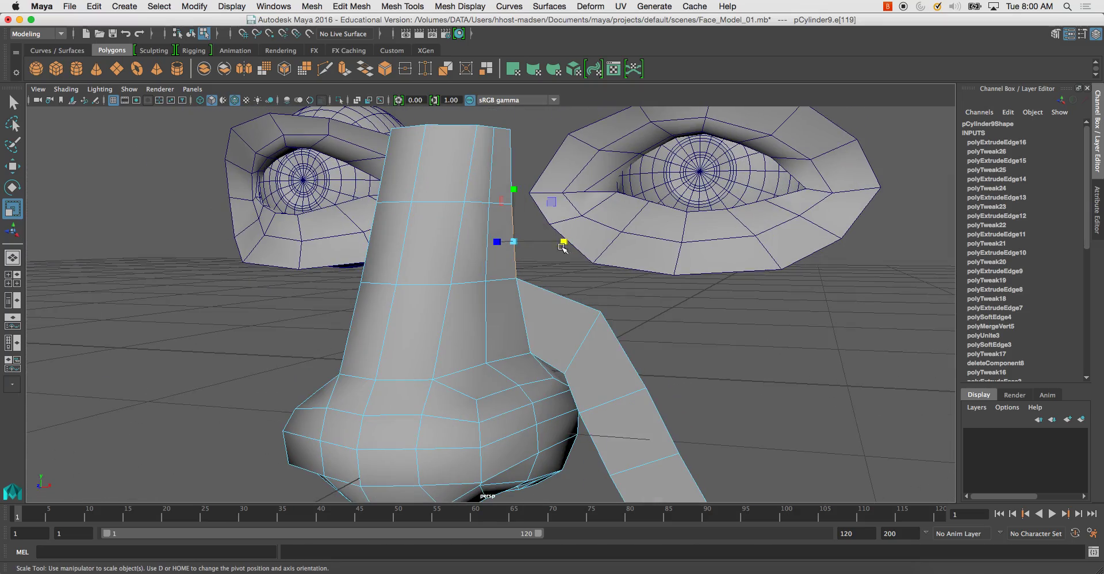
middle_click_drag(753, 134, 753, 153, "alt")
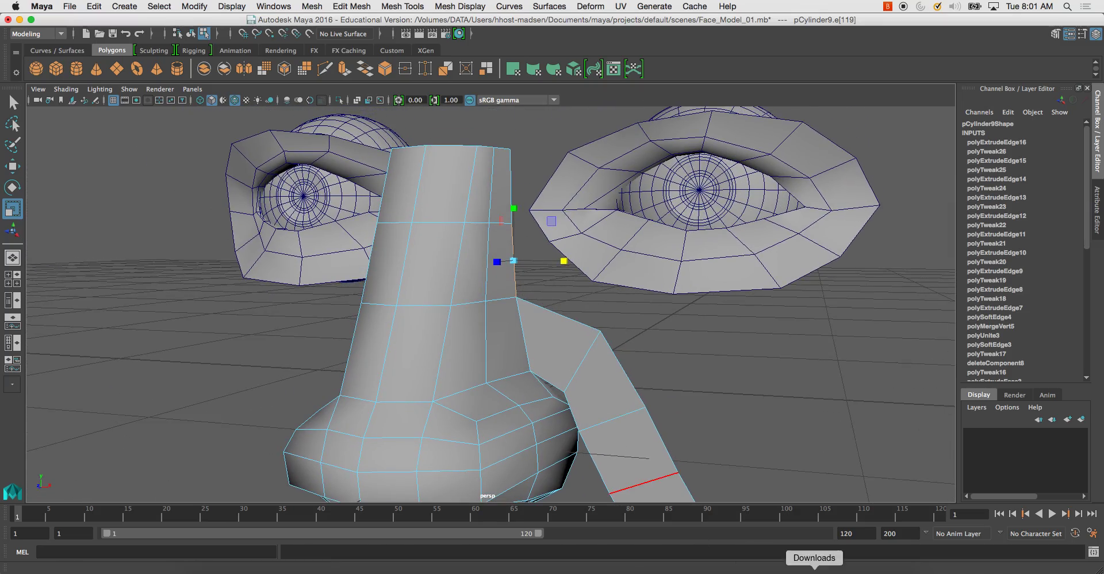
left_click(758, 570)
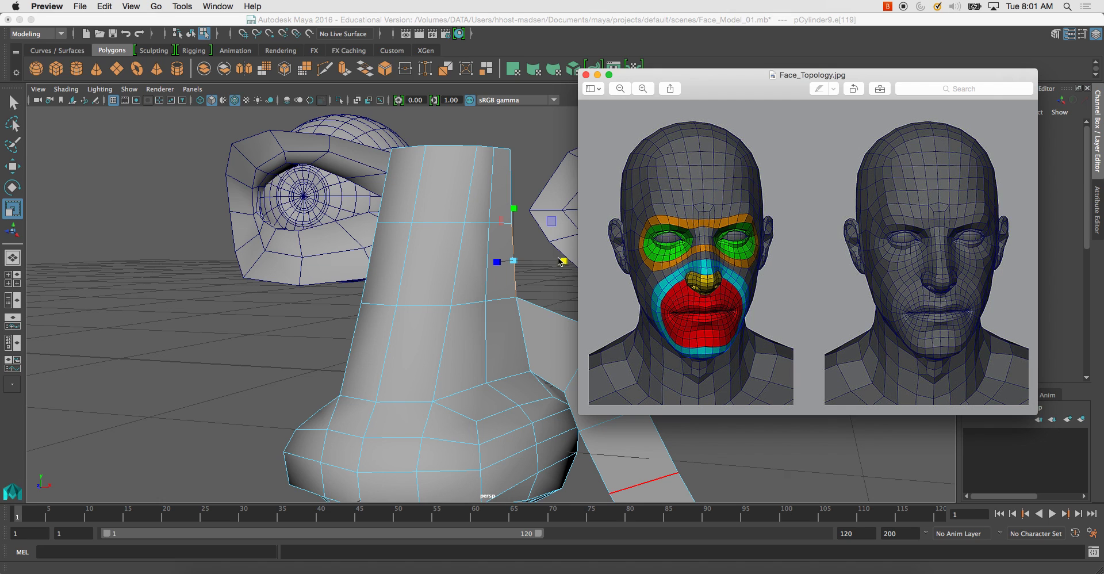
scroll(500, 288, "down", 1)
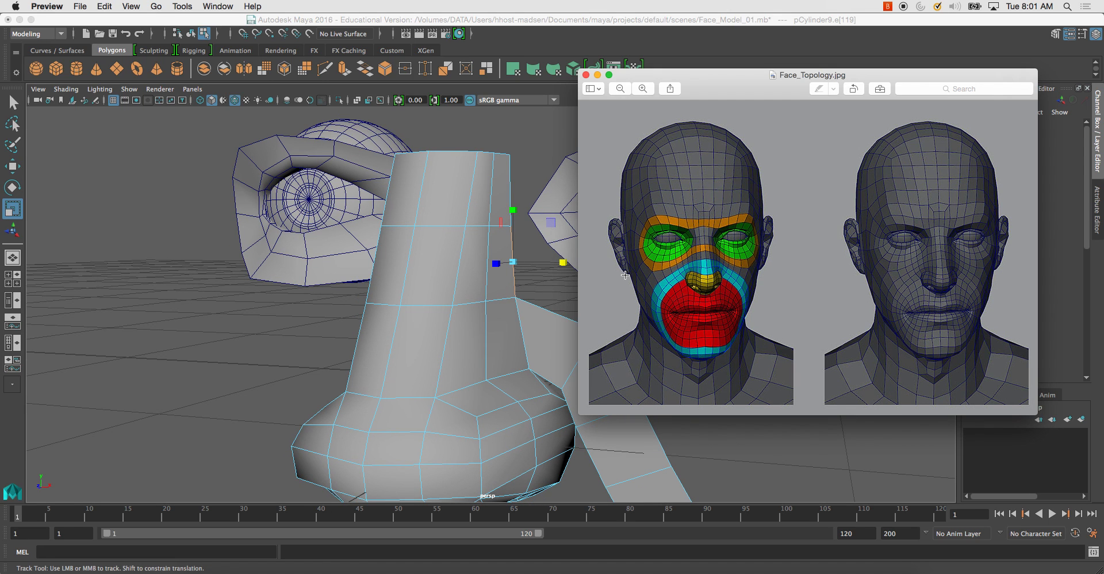
left_click(265, 254)
Step: In the front view, extrude the nose-bridge side edge outward and move it below the inner eye corner
middle_click_drag(461, 271, 478, 278, "alt")
scroll(478, 279, "down", 1)
key("space")
key("space")
middle_click_drag(377, 387, 411, 497, "alt")
scroll(412, 497, "down", 4)
scroll(405, 179, "up", 5)
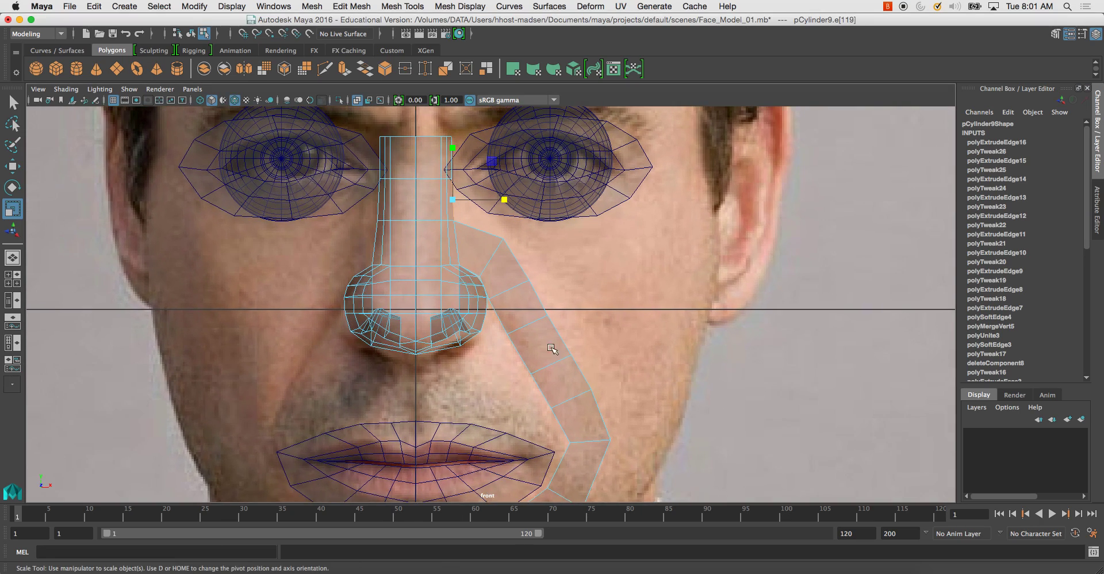
middle_click_drag(405, 179, 421, 236, "alt")
scroll(420, 236, "up", 3)
left_click(344, 77)
key("w")
left_click_drag(451, 225, 519, 249)
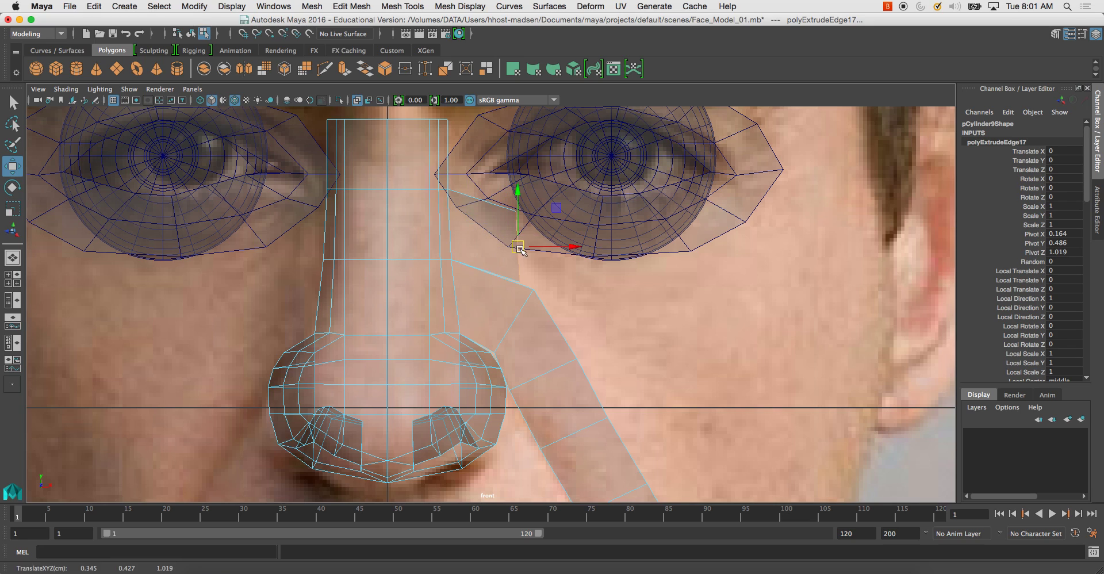
Step: Scale, reposition and rotate the extruded edge so the strip starts following the contour beneath the inner eye corner
key("r")
left_click_drag(519, 199, 519, 241)
key("w")
mouse_move(520, 207)
left_mouse_down()
mouse_move(520, 229)
mouse_move(518, 208)
left_mouse_up()
key("r")
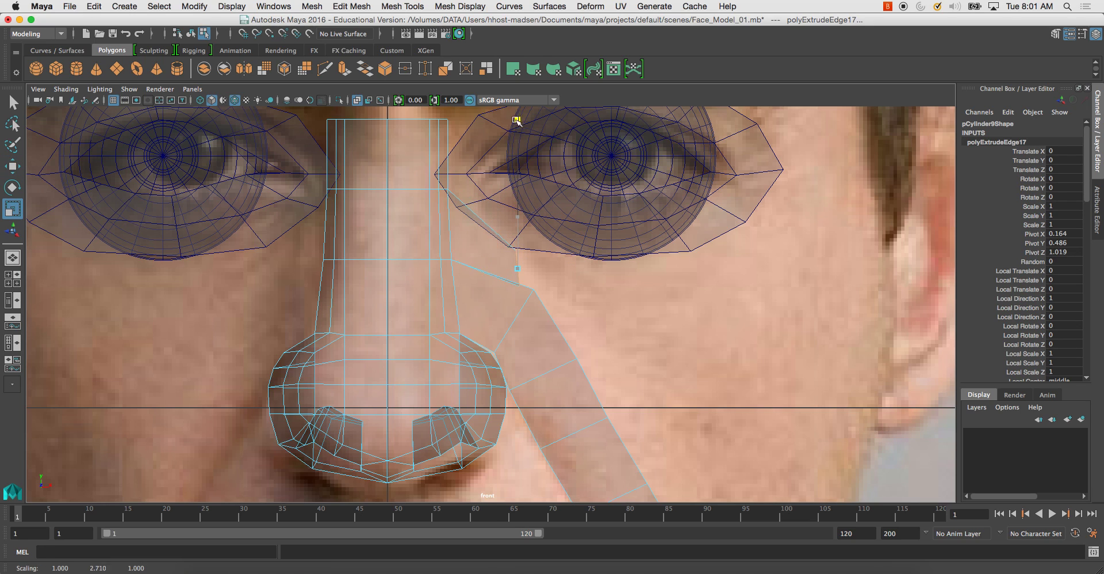
key("w")
key("e")
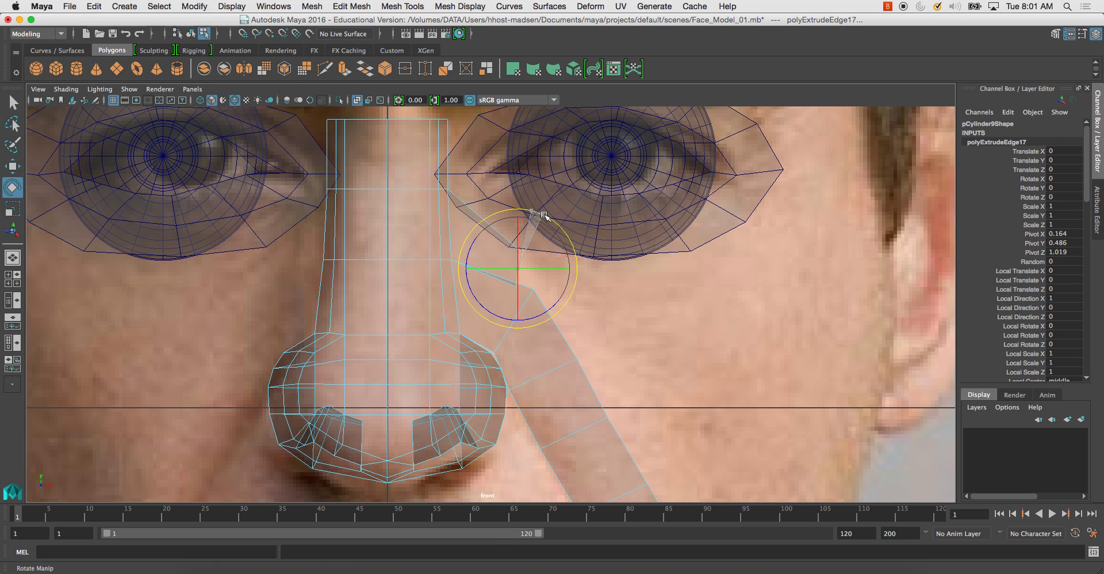
key("w")
Step: Extrude the strip's end edge four times beneath the eye, moving and rotating it to follow the lower eye contour
key("ctrl+e")
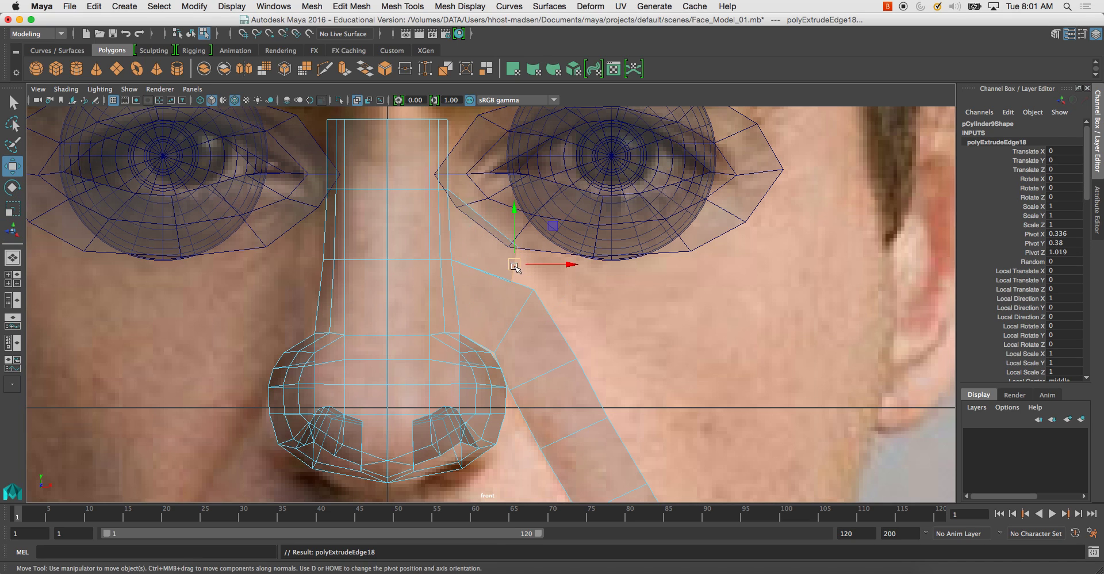
left_click_drag(518, 267, 593, 277)
key("e")
left_click_drag(592, 220, 603, 229)
key("w")
left_click_drag(591, 278, 765, 251)
key("ctrl+e")
key("ctrl+e")
key("ctrl+e")
key("e")
left_click_drag(777, 193, 736, 197)
Step: Extrude the strip up to the outer eye corner, rotate its end edge and scale it flat to horizontal
key("ctrl+e")
key("w")
left_click_drag(759, 240, 808, 185)
key("e")
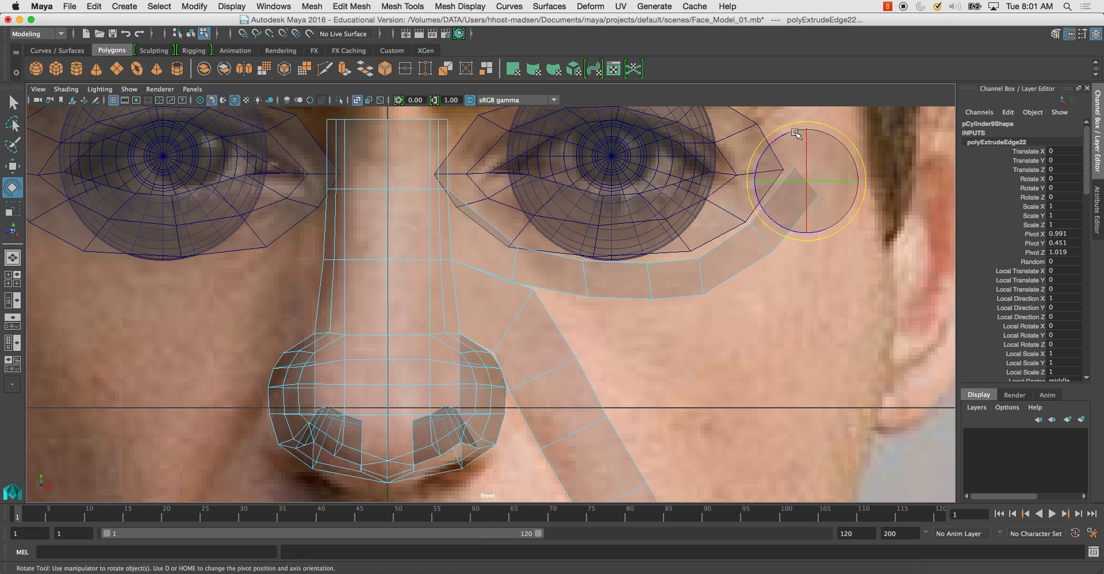
left_click_drag(793, 128, 758, 152)
key("w")
left_click_drag(804, 181, 800, 175)
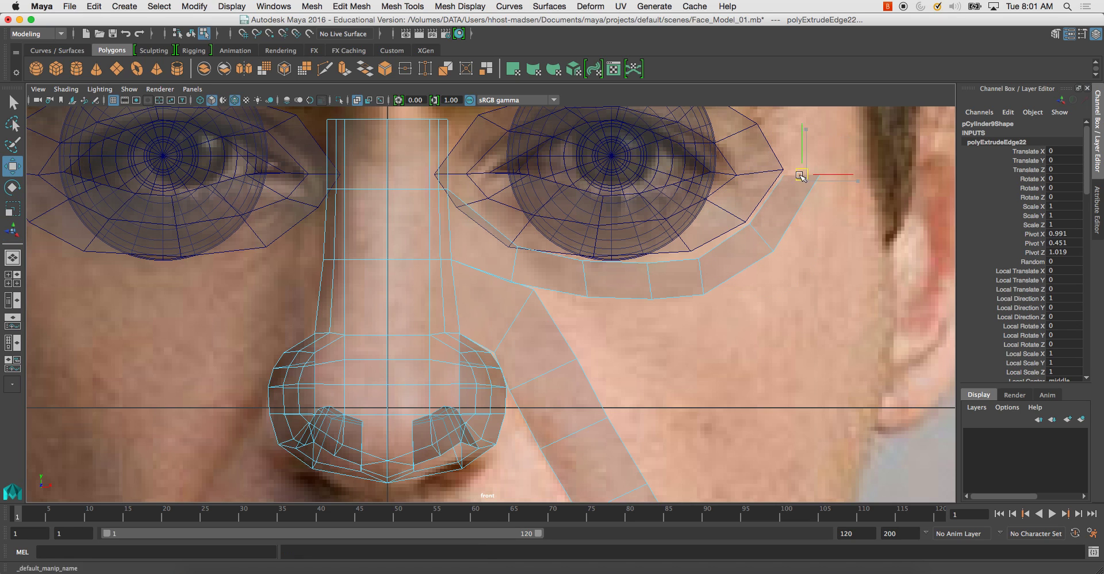
key("r")
Step: Select the strip's end edge beside the outer eye corner and nudge it slightly outward
scroll(805, 200, "down", 1)
scroll(805, 200, "down", 3)
middle_click_drag(807, 208, 663, 288, "alt")
double_click(725, 285)
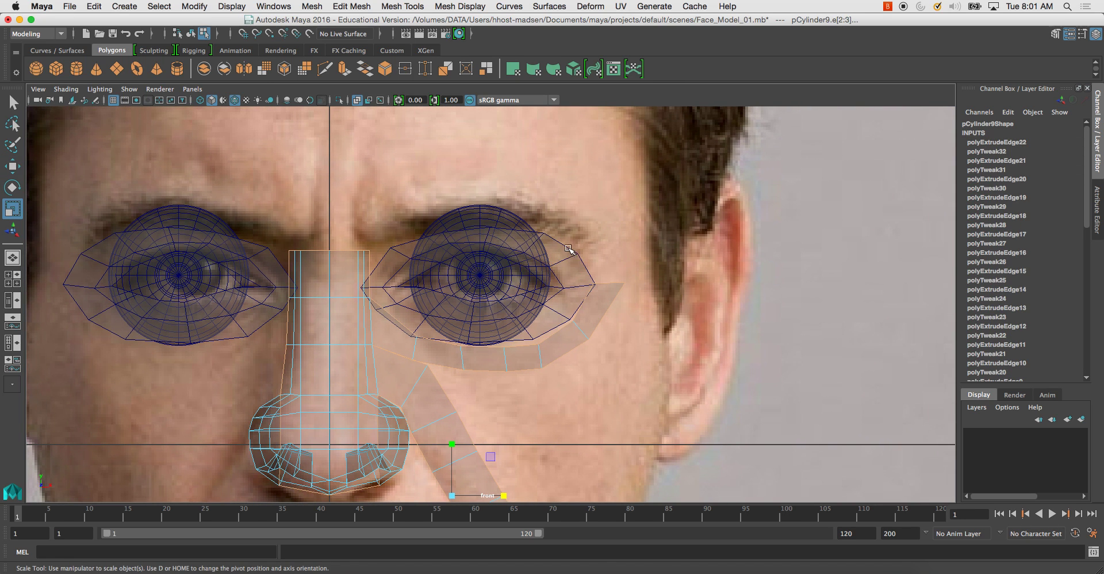
scroll(713, 309, "up", 3)
left_click(683, 270)
key("w")
left_click_drag(734, 270, 743, 270)
Step: Extrude the end edge above the outer eye corner, rotating and moving it toward the outer eyebrow
left_click(345, 70)
key("e")
left_click_drag(694, 203, 687, 151)
key("w")
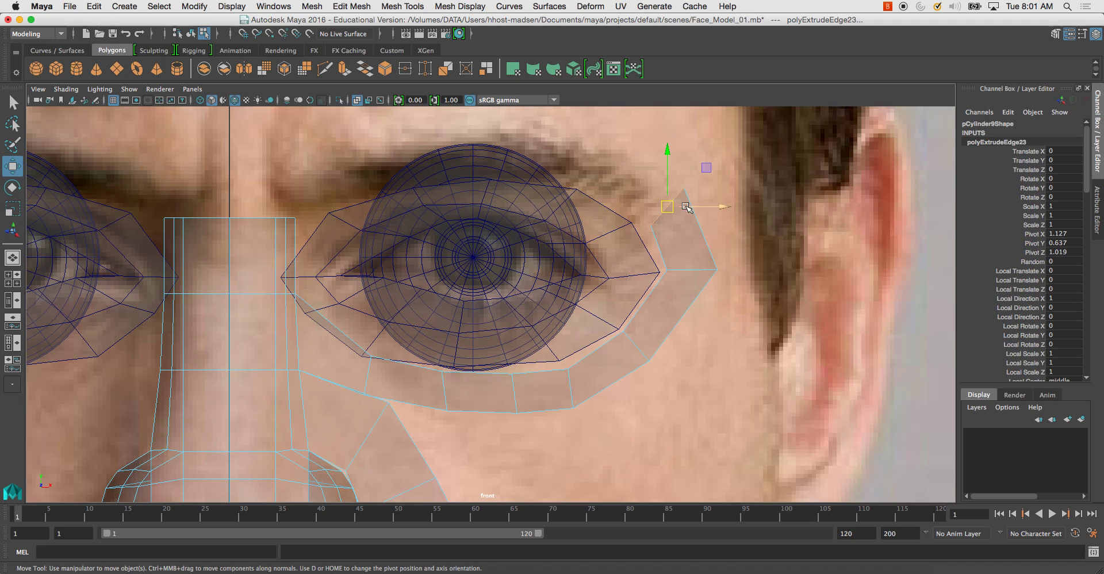
left_click_drag(667, 206, 598, 163)
Step: Extrude the strip twice more over the eye, rotating and moving each end edge along the eyebrow
key("ctrl+e")
key("w")
key("ctrl+e")
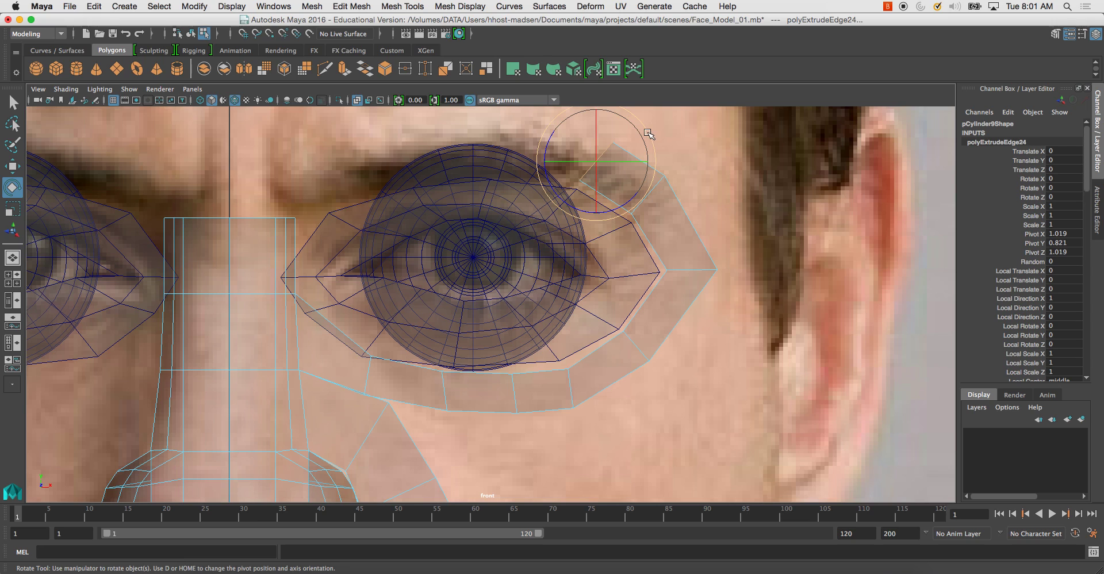
key("w")
left_click_drag(595, 168, 549, 108)
key("e")
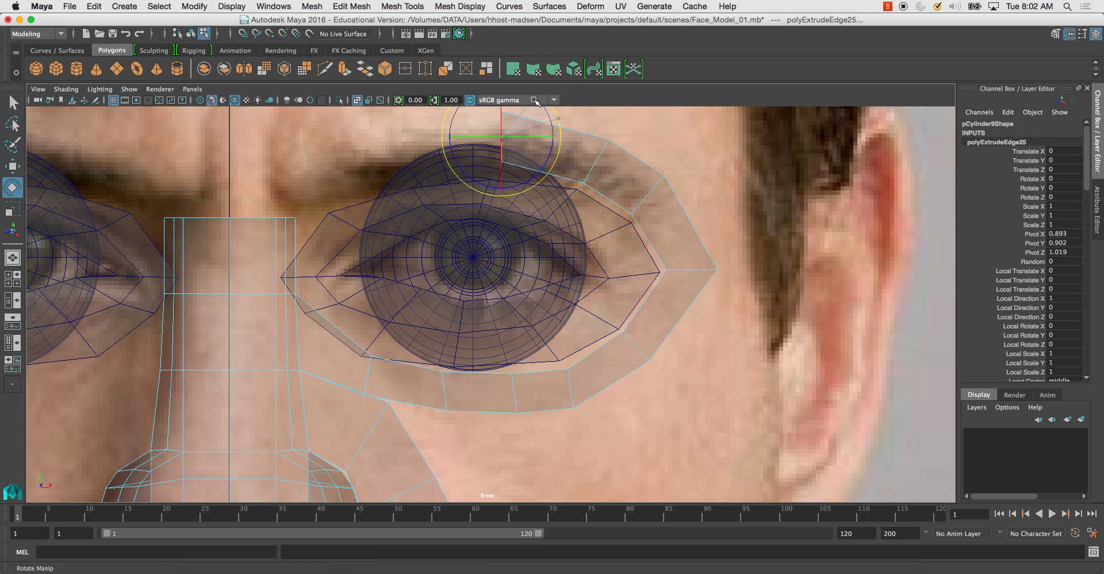
key("w")
left_click_drag(502, 137, 417, 140)
Step: Extrude the strip twice toward the inner end of the eyebrow, rotating its end edge to follow the brow
key("ctrl+e")
key("w")
key("e")
scroll(488, 145, "down", 1)
middle_click_drag(490, 144, 625, 224, "alt")
left_click_drag(580, 171, 550, 164)
key("w")
key("ctrl+e")
left_click_drag(555, 225, 454, 240)
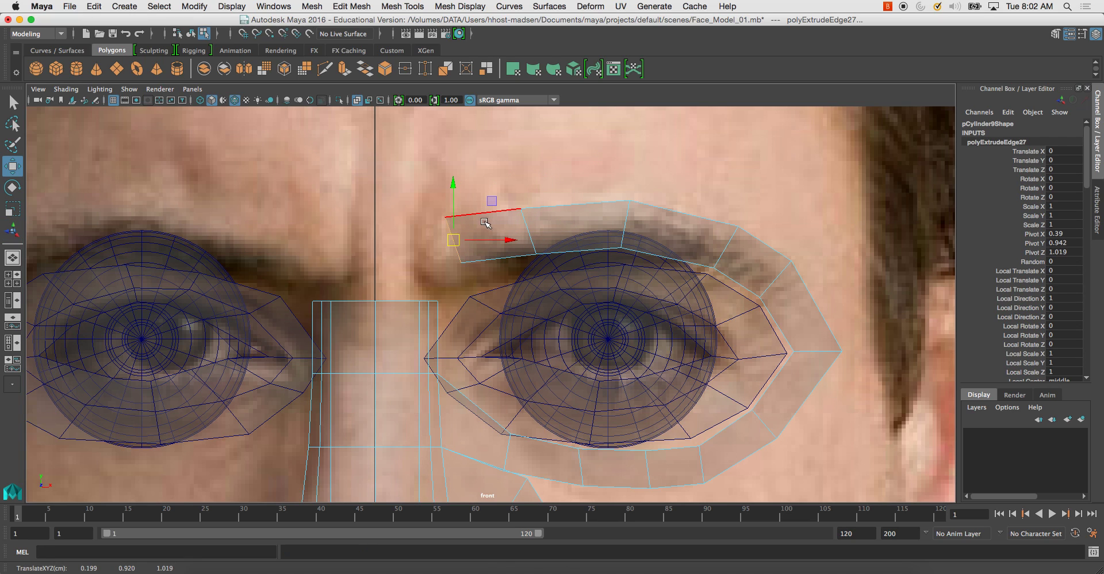
Step: Scale the inner brow edge straight vertical, extrude it three times toward the nose bridge and snap the last edge to the centre line
key("r")
mouse_move(449, 247)
left_mouse_down()
mouse_move(383, 242)
mouse_move(431, 242)
left_mouse_up()
key("w")
key("ctrl+e")
key("ctrl+e")
key("ctrl+e")
key("r")
key("w")
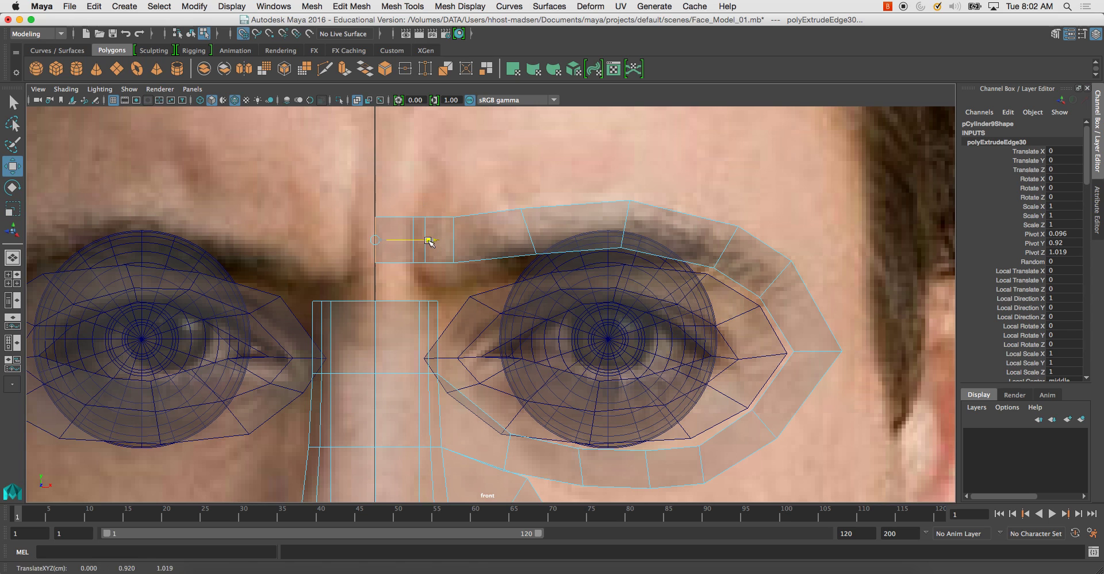
scroll(486, 224, "down", 1)
scroll(504, 237, "down", 10)
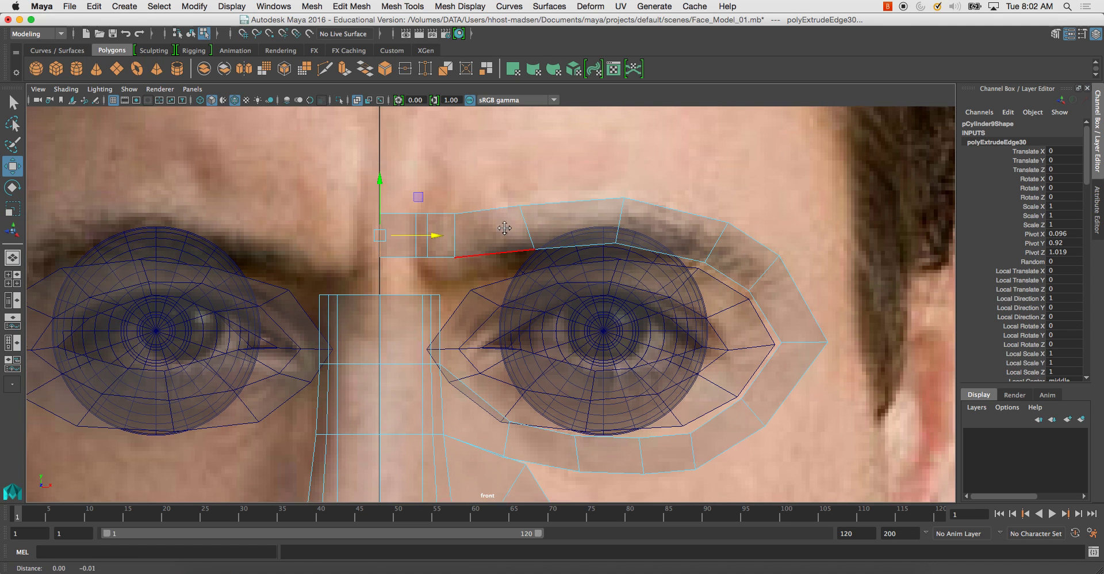
scroll(484, 199, "up", 10)
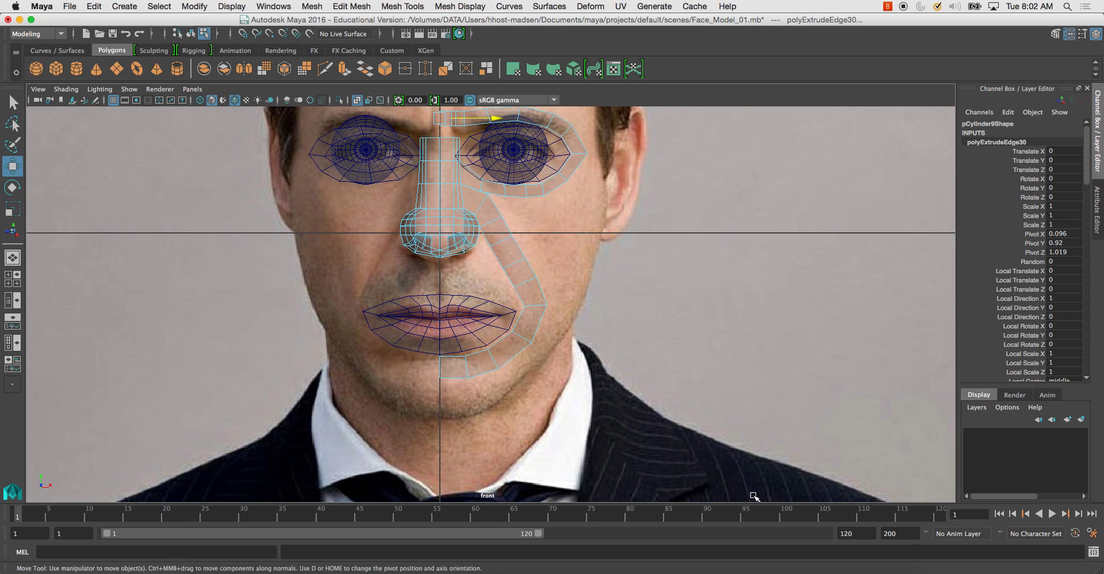
Step: Compare the finished strip around the eye with the face topology reference image
left_click(751, 530)
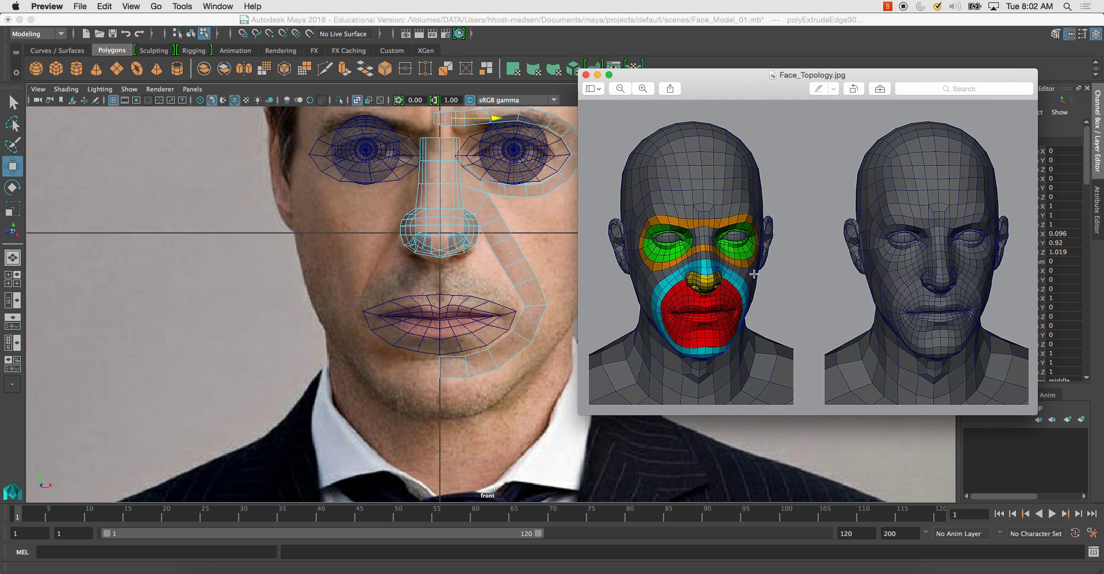
scroll(477, 268, "down", 1)
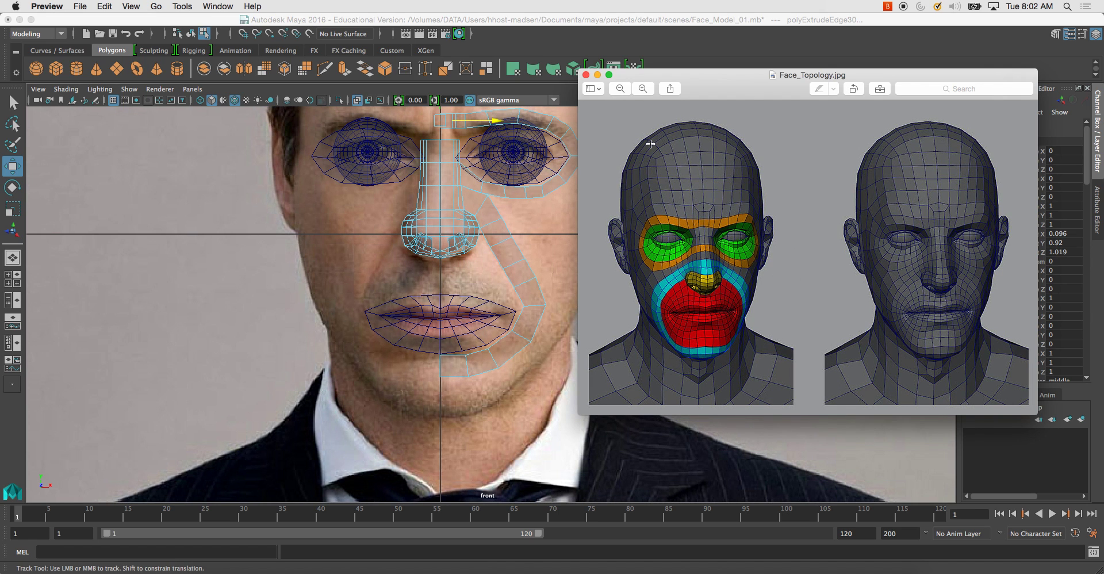
left_click(246, 276)
middle_click_drag(672, 246, 707, 341, "alt")
scroll(634, 283, "up", 3)
middle_click_drag(565, 210, 600, 266, "alt")
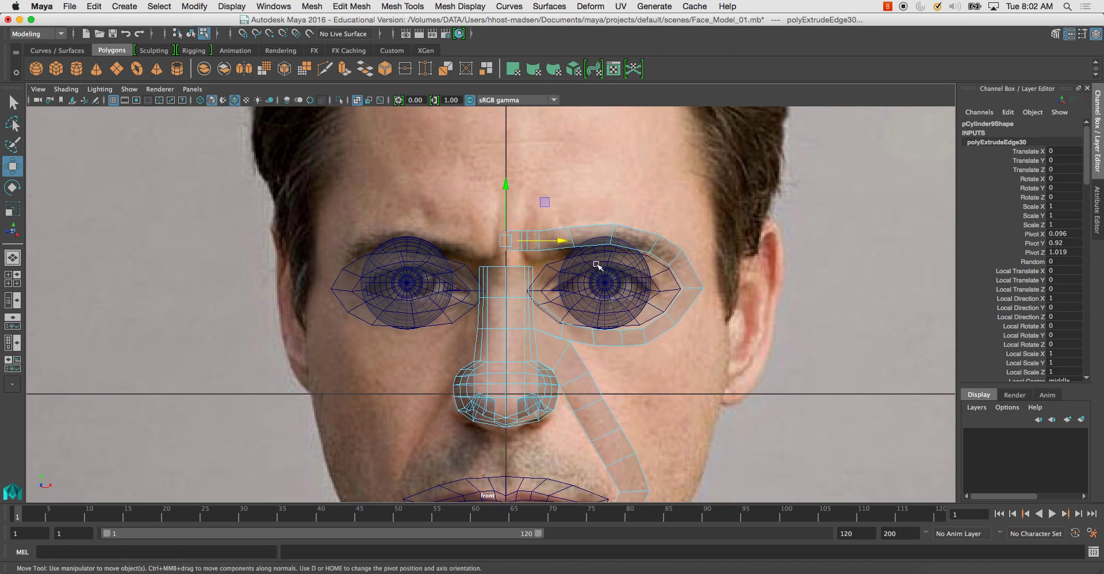
scroll(601, 266, "up", 2)
Step: Return to object mode in the perspective view and combine the nose mesh with the eye mesh enclosed by the strip
right_click_drag(493, 302, 483, 265)
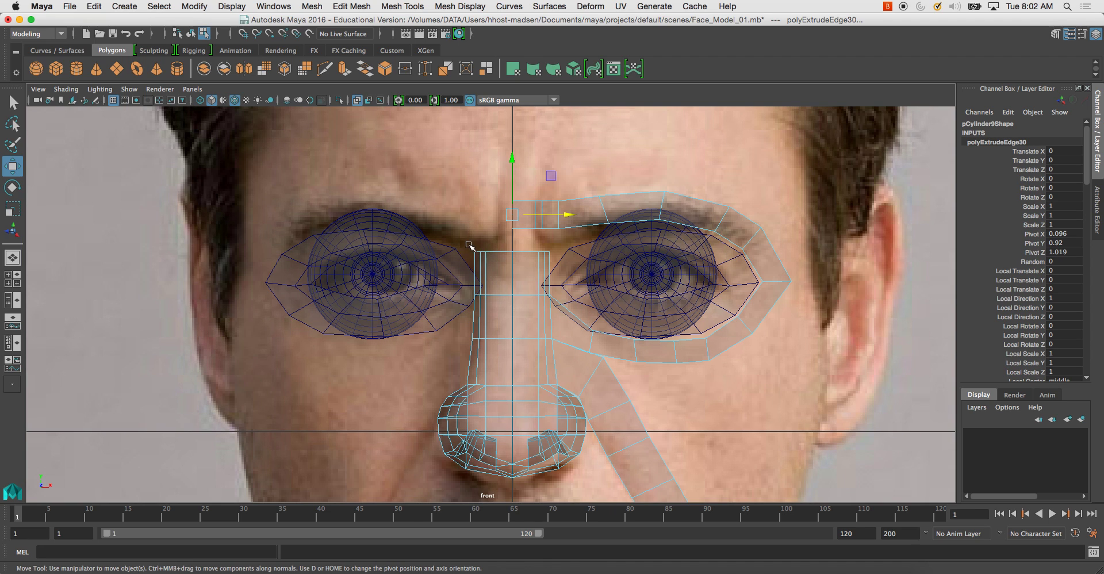
key("space")
key("space")
right_click(349, 240)
right_click_drag(350, 239, 396, 223)
left_click_drag(371, 247, 387, 247, "alt")
left_click(476, 234)
left_click_drag(489, 241, 463, 246, "alt")
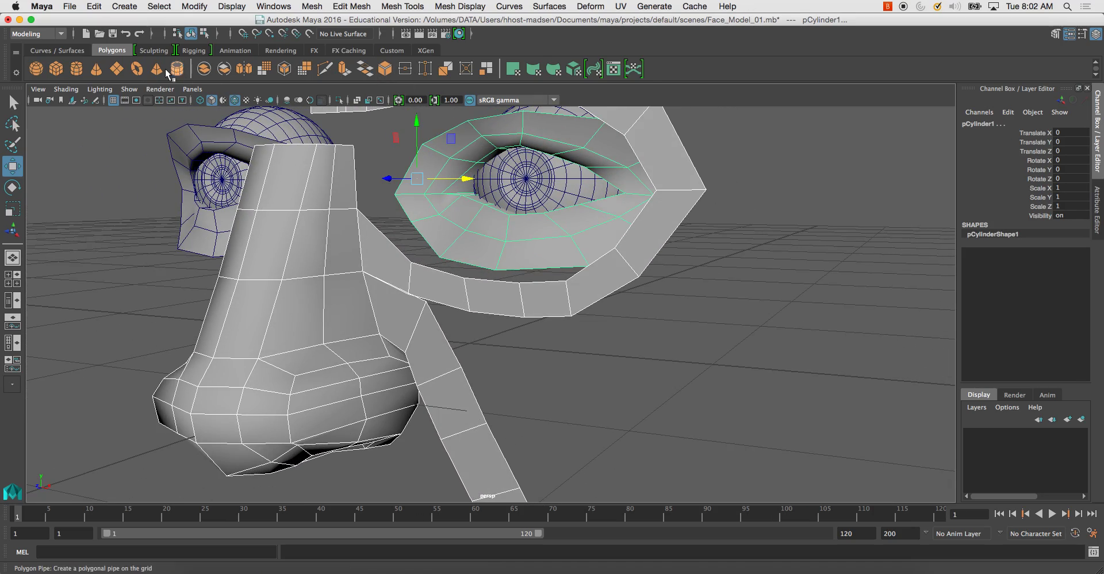
left_click(204, 68)
Step: In vertex mode, select the four vertex pairs along the strip's eyebrow section and raise them
mouse_move(423, 205)
left_mouse_down("alt")
mouse_move(449, 209)
mouse_move(453, 224)
mouse_move(439, 214)
left_mouse_up("alt")
scroll(423, 222, "up", 4)
right_click_drag(338, 226, 293, 224)
left_click(374, 234)
left_click(422, 214, "shift")
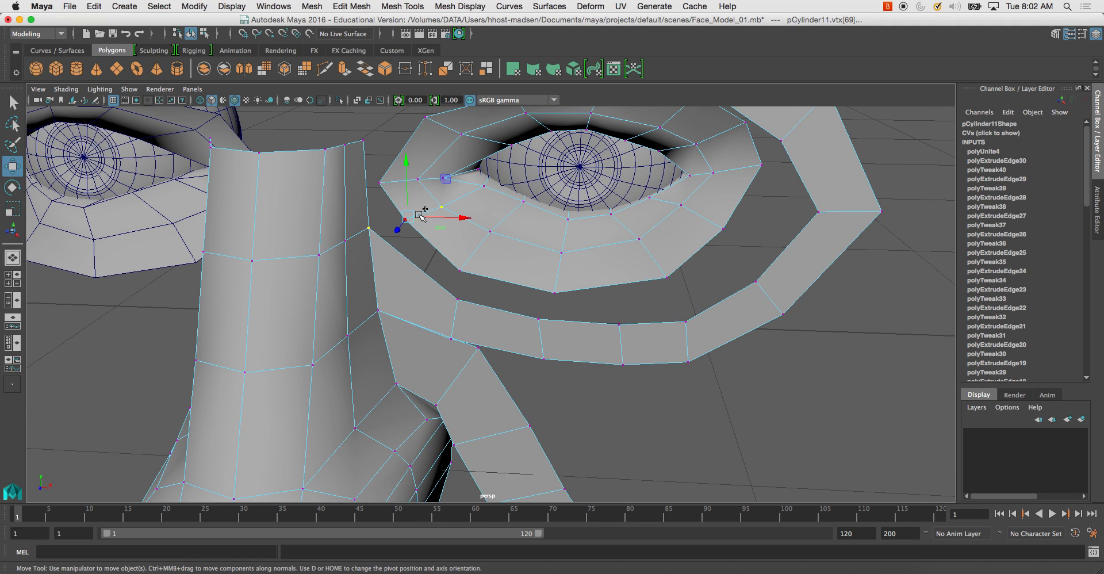
left_click(508, 219)
right_click_drag(518, 223, 601, 208)
middle_click_drag(601, 208, 581, 240, "alt")
left_click_drag(582, 240, 640, 165, "alt")
left_click(637, 163)
right_click_drag(598, 157, 594, 156)
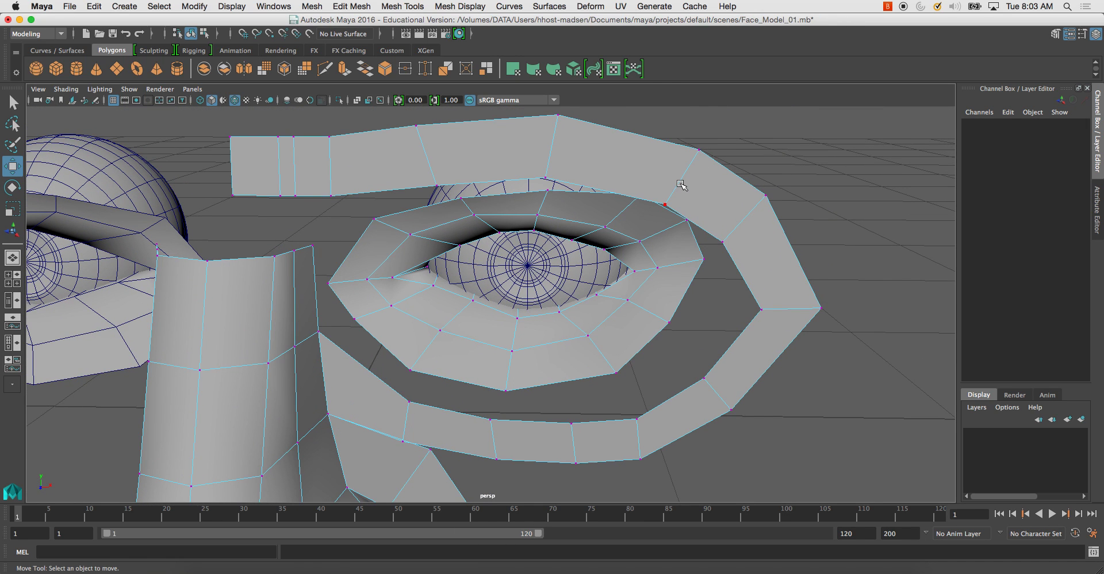
left_click(673, 192)
left_click(702, 159, "shift")
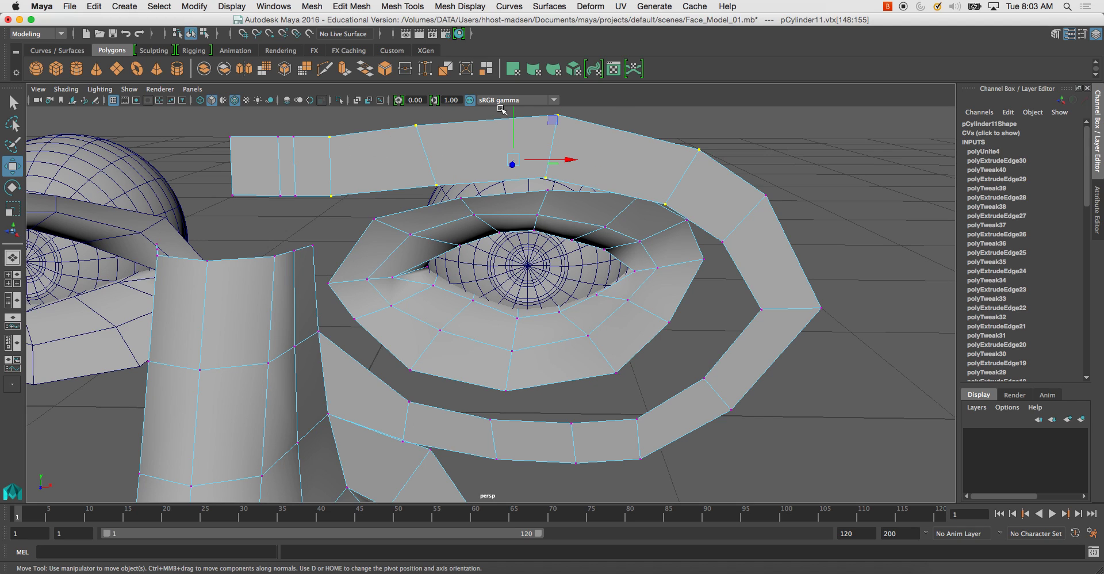
left_click_drag(512, 114, 513, 87)
Step: Raise the strip's next vertex pair, between the eyebrow section and the outer eye corner
left_click(730, 219)
left_click(765, 222, "shift")
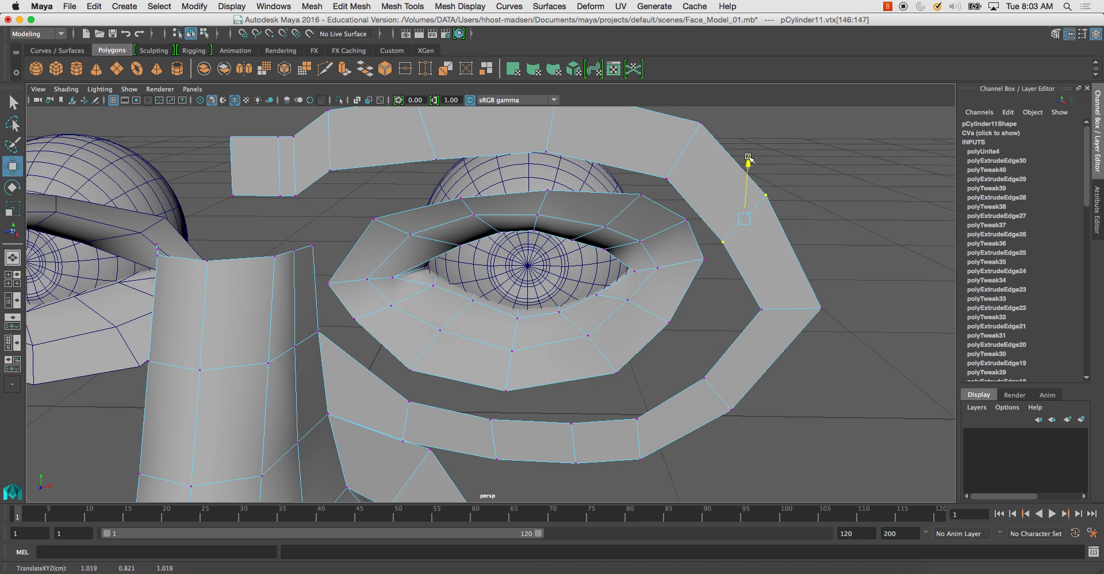
left_click_drag(748, 157, 754, 127)
Step: Select the eye mesh's outer border edges, extrude them and scale the new ring of faces outward
right_click_drag(525, 208, 524, 180)
left_click(524, 195)
scroll(525, 197, "up", 2)
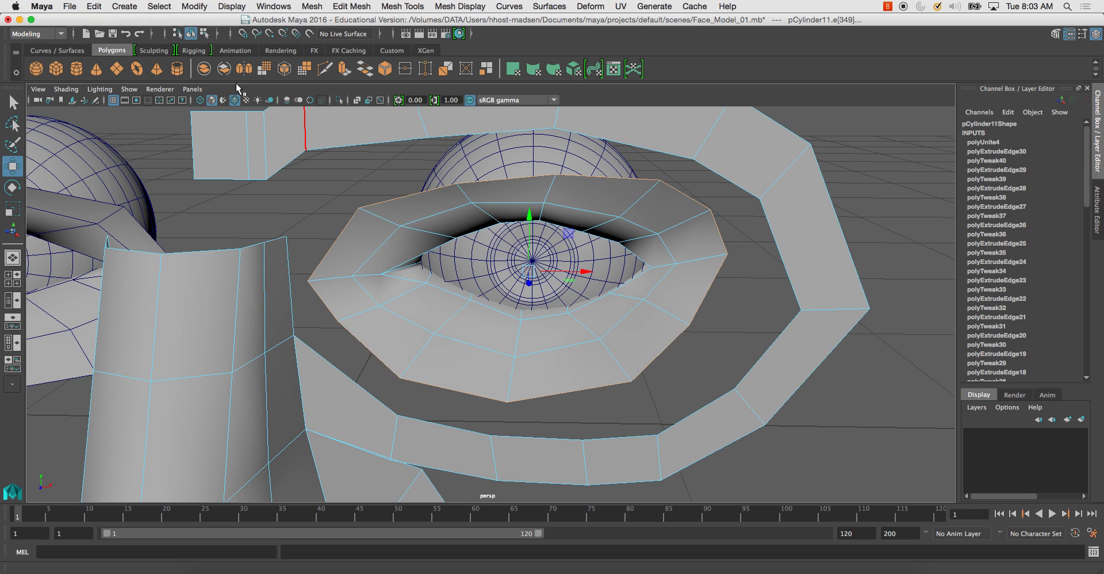
left_click(344, 68)
key("r")
left_click_drag(530, 269, 568, 284)
left_click_drag(364, 285, 399, 281, "alt")
middle_click_drag(566, 283, 503, 317, "alt")
Step: Snap the strip's three inner vertices around the outer eye corner onto the matching vertices of the eye's outer border
right_click_drag(583, 233, 584, 197)
left_click(645, 190)
left_click_drag(646, 192, 673, 203, "alt")
left_click_drag(770, 158, 754, 155, "alt")
left_click(716, 162)
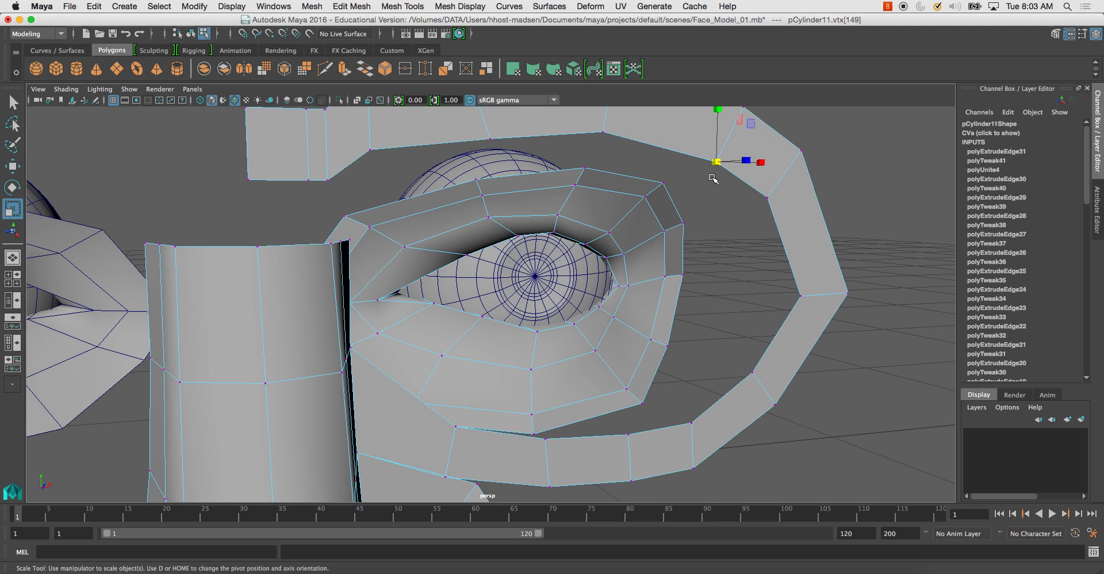
key("w")
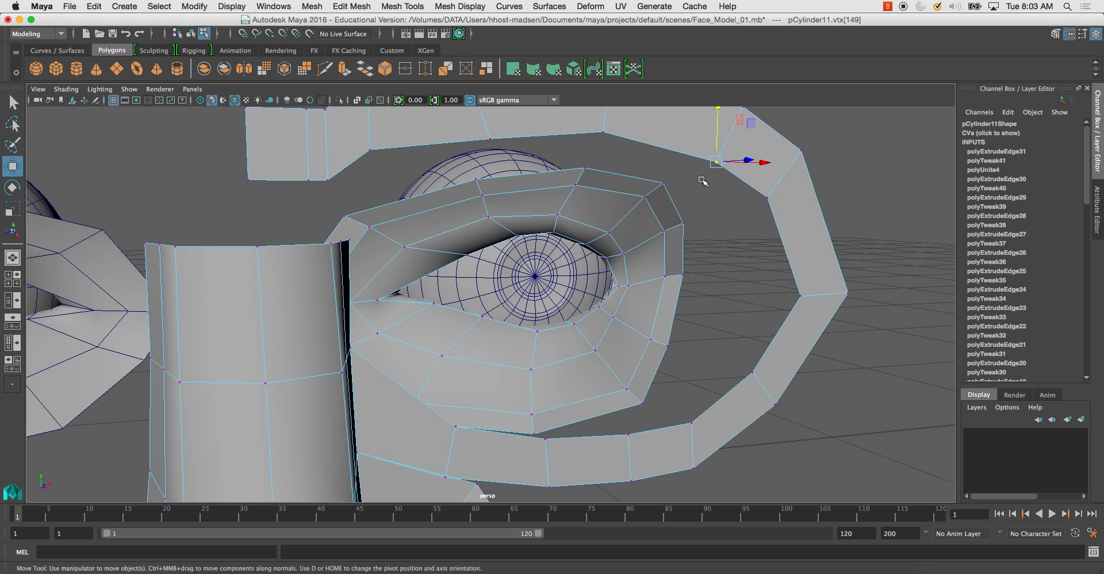
left_click_drag(714, 163, 673, 173)
left_click(768, 198)
key("v")
left_click_drag(767, 198, 684, 222)
left_click(801, 296)
left_click_drag(798, 297, 722, 286)
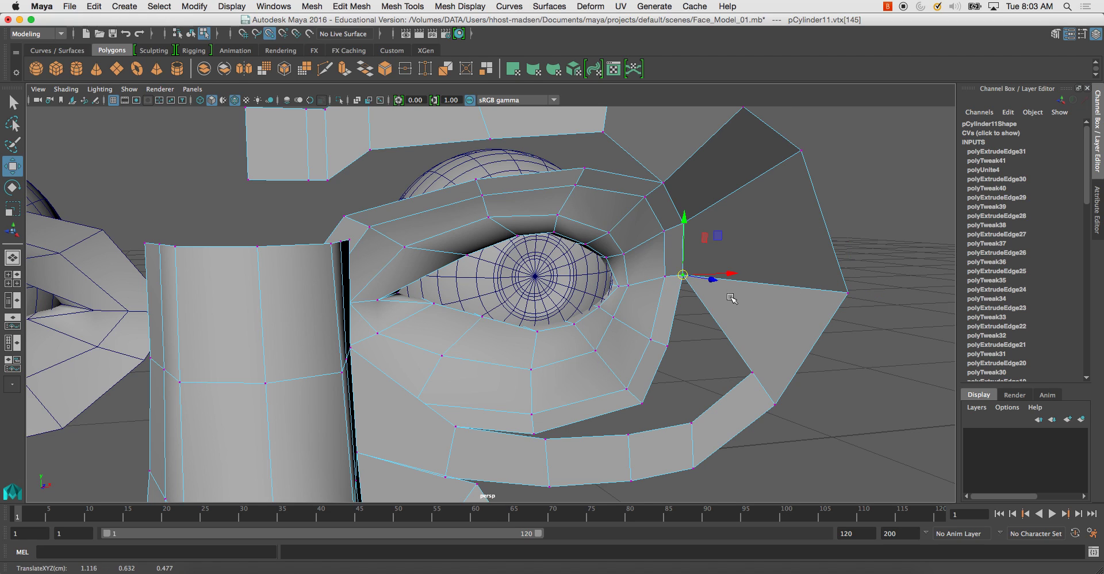
Step: Snap the strip's next two inner vertices, below the outer eye corner, onto the eye's border vertices
left_click(752, 373)
key("v")
left_click_drag(752, 373, 699, 349)
left_click(706, 414)
key("v")
left_click_drag(706, 414, 645, 396)
Step: Delete the surplus crosswise edge of the strip beneath the eye
left_click(635, 442)
right_click_drag(646, 305, 646, 272)
left_click(612, 409)
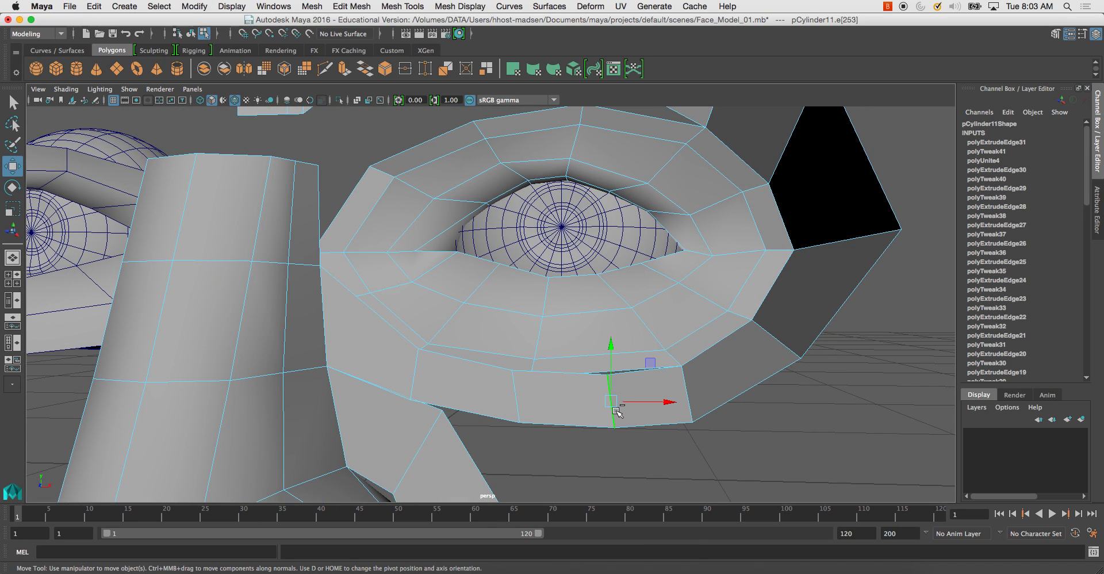
key("Delete")
Step: Snap the strip's remaining inner vertices, beneath the eye and beside the nose, onto the matching vertices of the eye's outer border
left_click_drag(616, 414, 669, 377, "alt")
right_click_drag(670, 376, 639, 302)
left_click(617, 378)
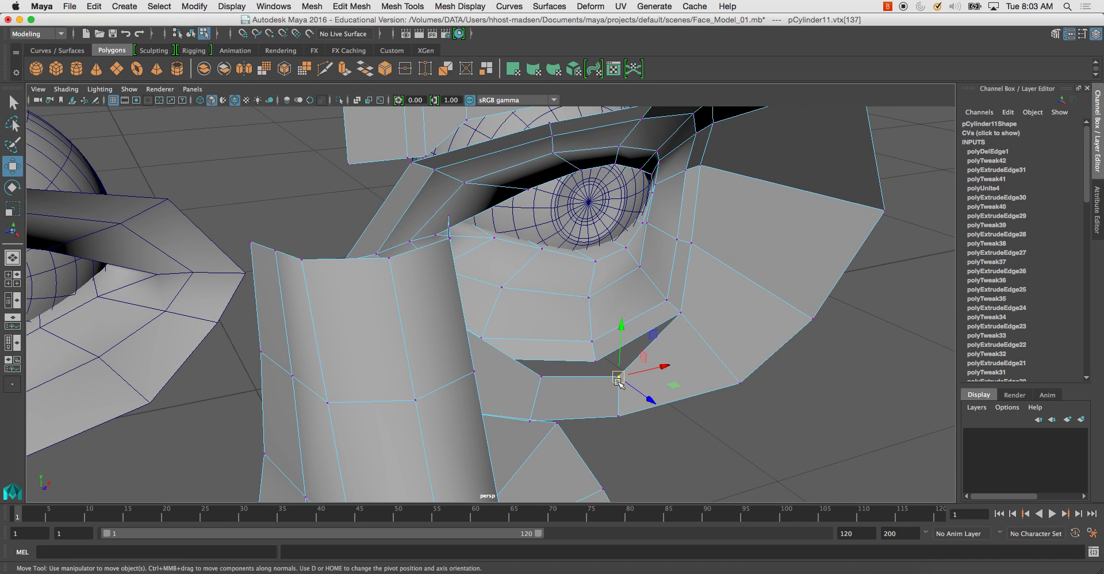
left_click_drag(619, 378, 594, 362)
left_click(539, 378)
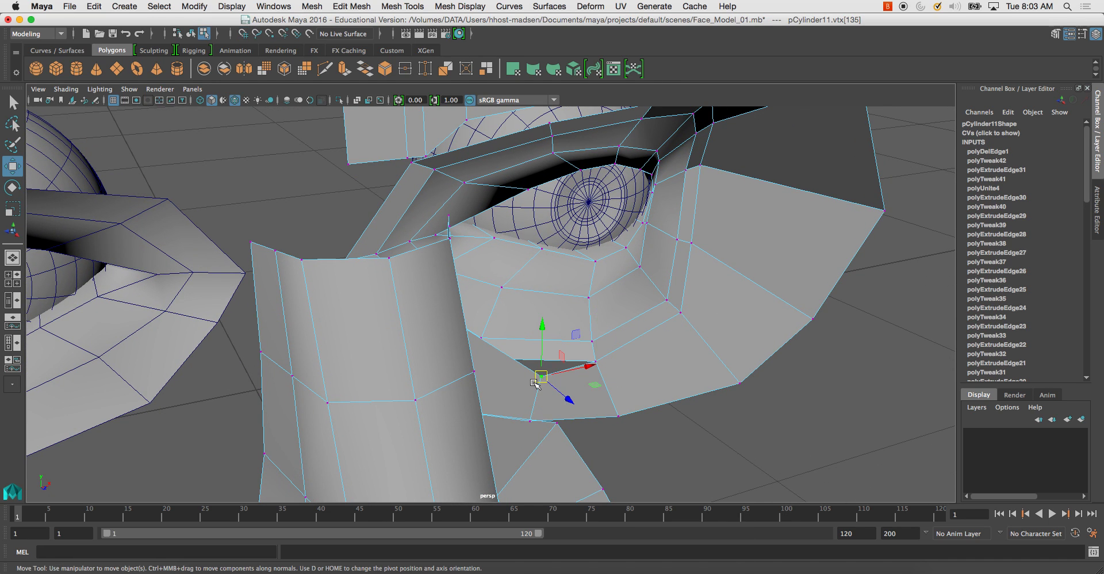
middle_click_drag(548, 376, 522, 359, "alt")
middle_click_drag(514, 375, 445, 364, "alt")
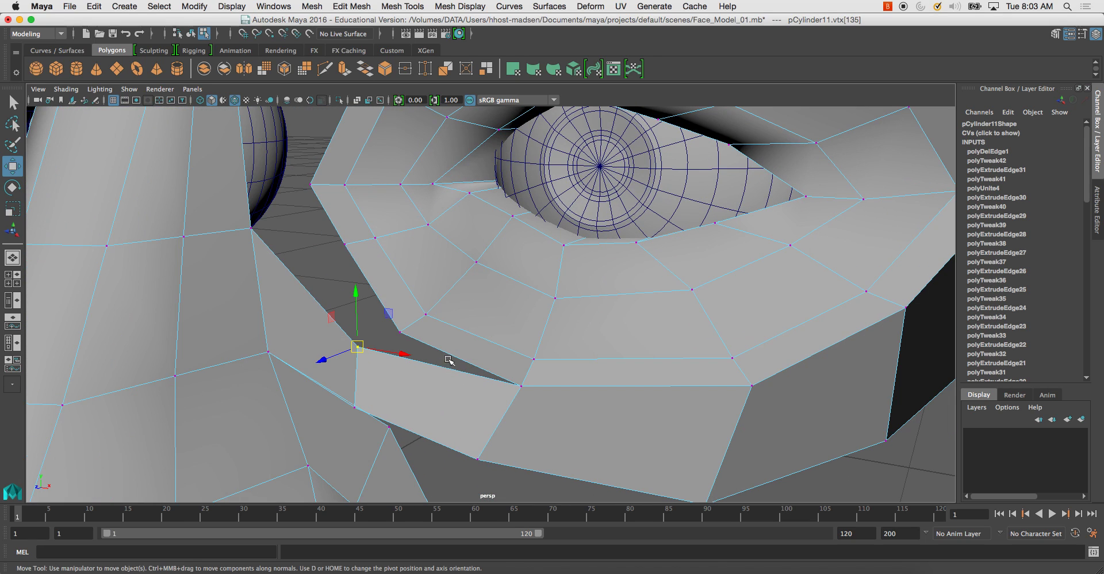
left_click_drag(356, 347, 401, 332)
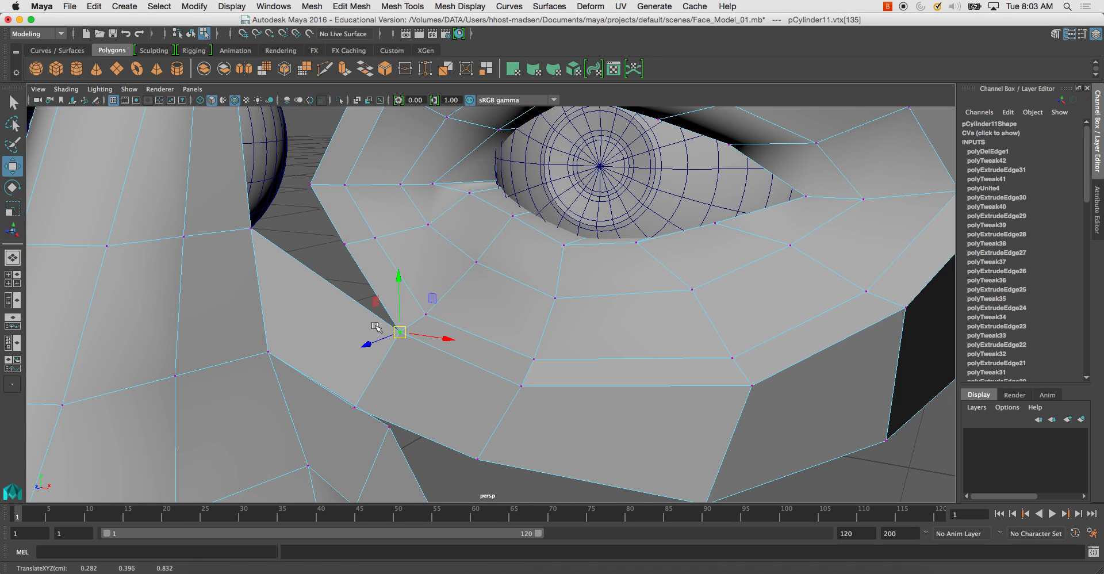
mouse_move(375, 254)
left_mouse_down("alt")
mouse_move(399, 251)
mouse_move(383, 258)
left_mouse_up("alt")
left_click(281, 259)
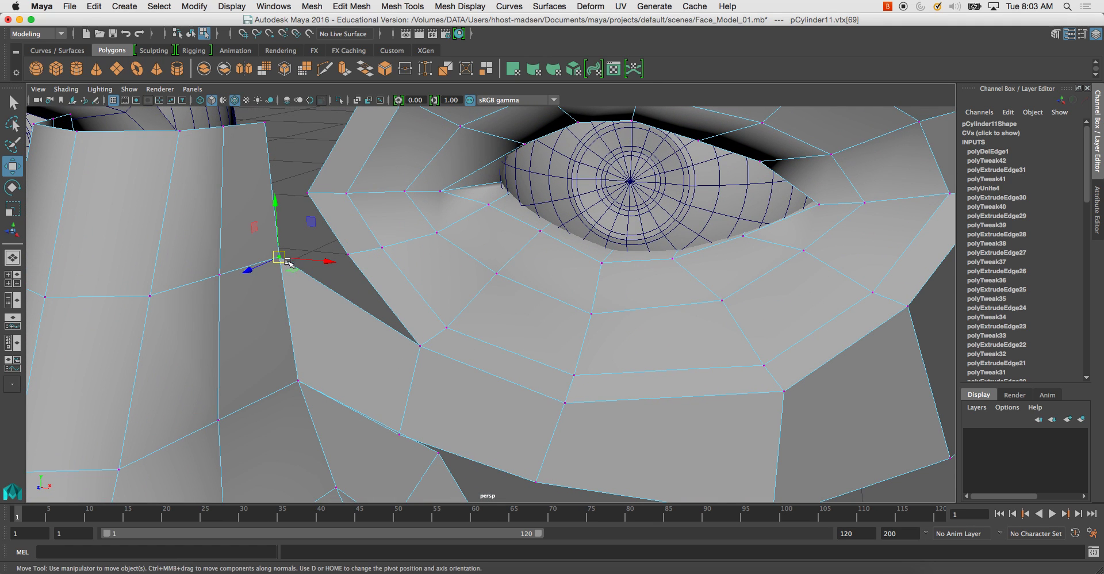
left_click_drag(282, 259, 316, 253)
Step: Merge the overlapping vertices along the seam from the side of the nose to beneath the eye
left_click_drag(271, 133, 409, 288)
left_click_drag(393, 239, 390, 235)
right_click_drag(412, 254, 412, 213, "shift")
left_click_drag(422, 295, 450, 316)
key("g")
left_click_drag(508, 391, 534, 410)
key("g")
middle_click_drag(613, 423, 479, 365, "alt")
left_click_drag(512, 389, 535, 409)
key("g")
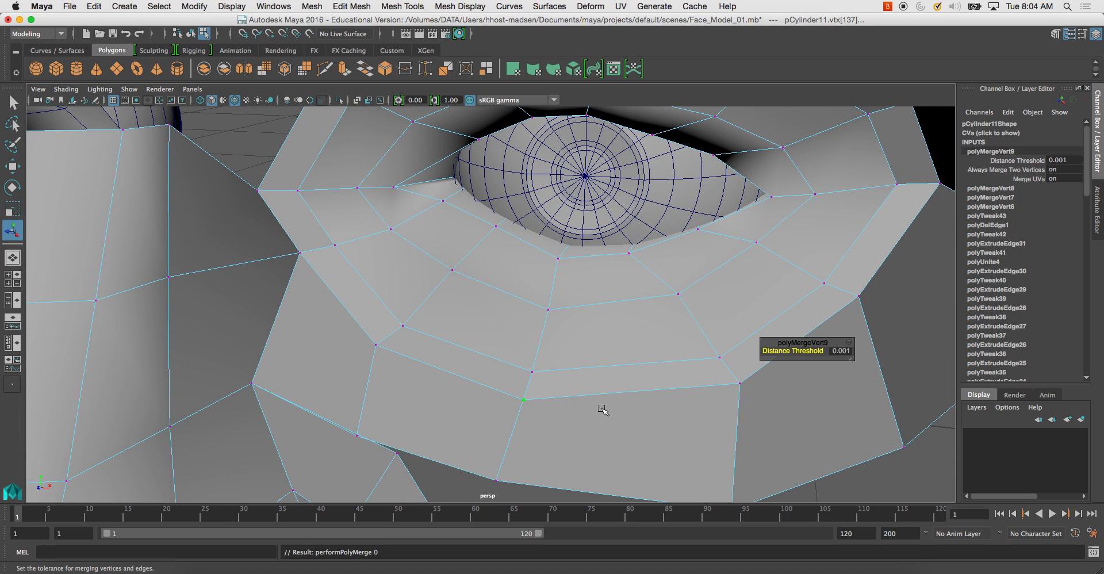
Step: Merge the overlapping seam vertices from below the outer part of the eye up around the outer eye corner
left_click_drag(724, 369, 755, 395)
key("g")
middle_click_drag(685, 364, 672, 358, "alt")
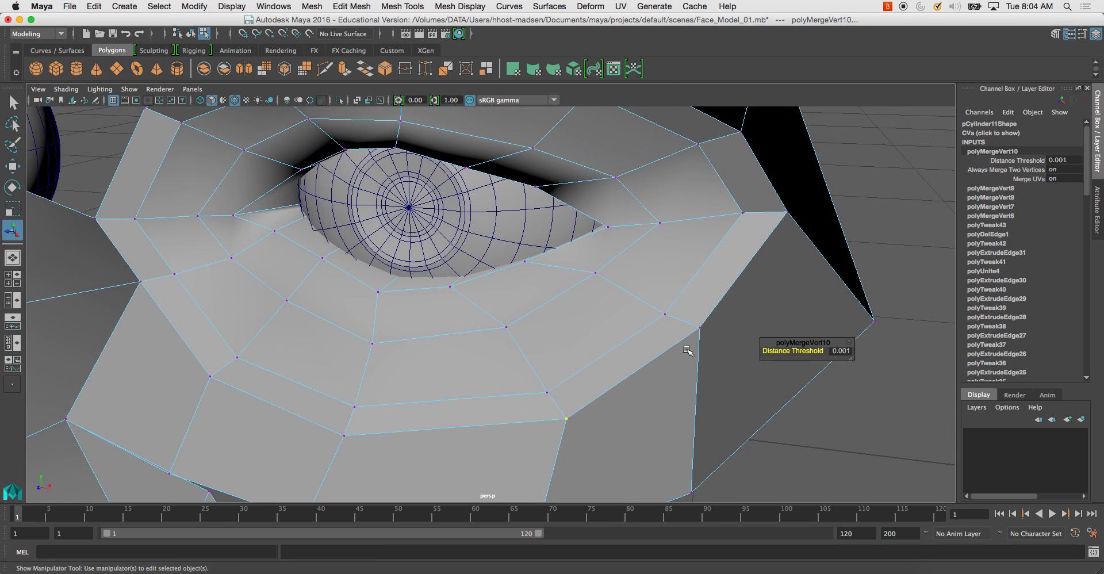
left_click_drag(698, 329, 725, 323)
key("g")
left_click_drag(728, 282, 729, 282)
key("g")
left_click_drag(690, 169, 717, 205)
key("g")
middle_click_drag(712, 209, 716, 359, "alt")
left_click_drag(668, 228, 690, 255)
key("g")
Step: Snap the brow strip's inner vertex above the eye onto the eye's upper border and merge the two vertices
left_click_drag(611, 228, 593, 227, "alt")
left_click(501, 127)
key("f")
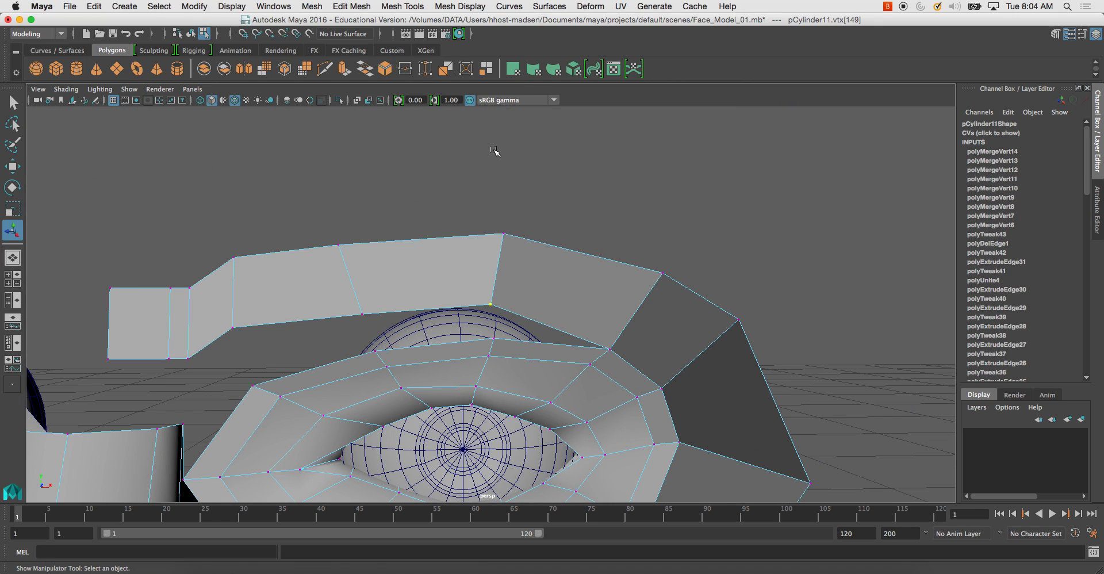
key("w")
left_click_drag(490, 304, 493, 339)
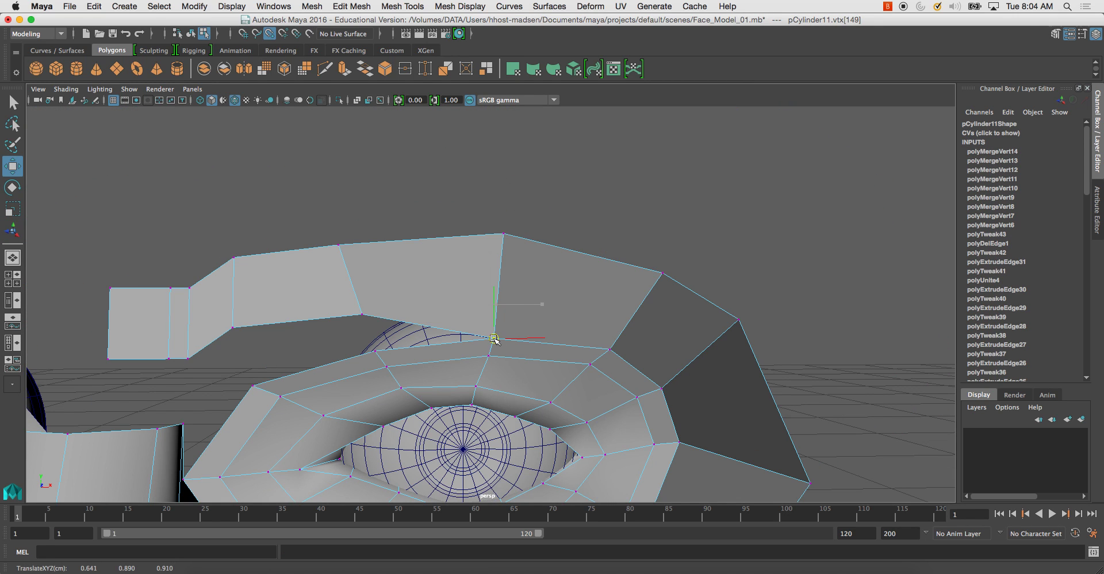
left_click_drag(573, 315, 467, 350, "alt")
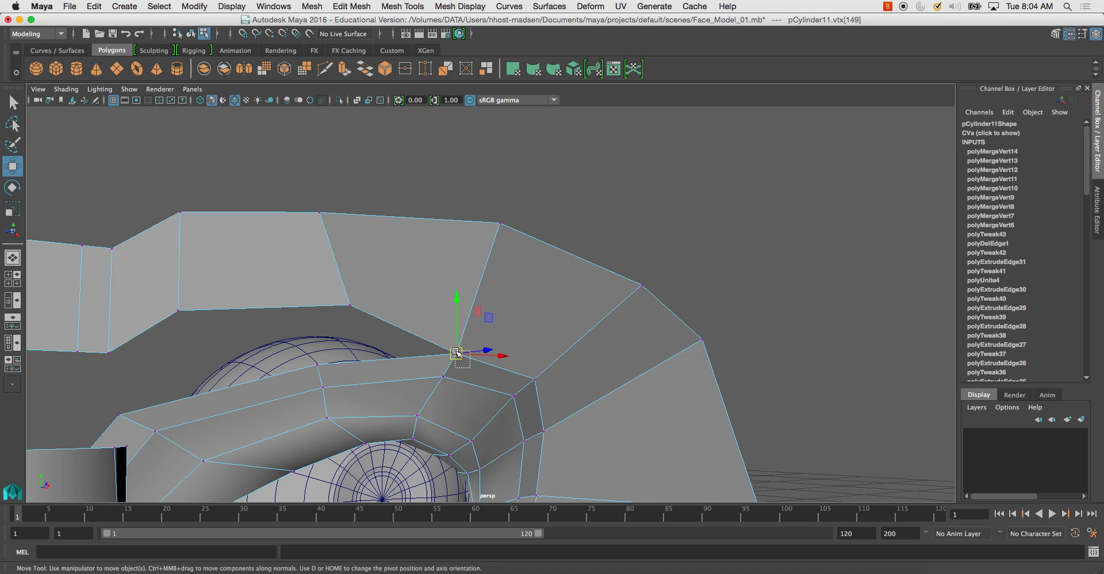
key("g")
Step: Snap the brow strip's next lower vertex toward the nose onto the eye border and merge the pair
left_click(351, 306)
key("w")
key("v")
left_click_drag(350, 306, 320, 365)
left_click_drag(435, 311, 478, 284, "alt")
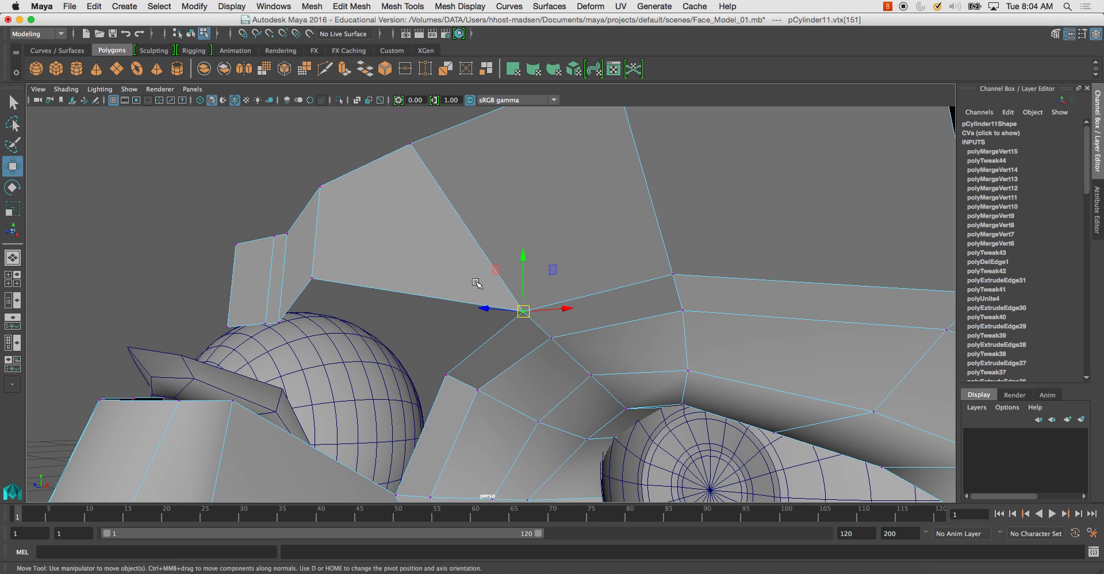
left_click_drag(535, 323, 533, 325)
key("g")
Step: Snap the brow strip's lower vertex nearest the inner eye corner onto the eye border and merge the pair
left_click(313, 278)
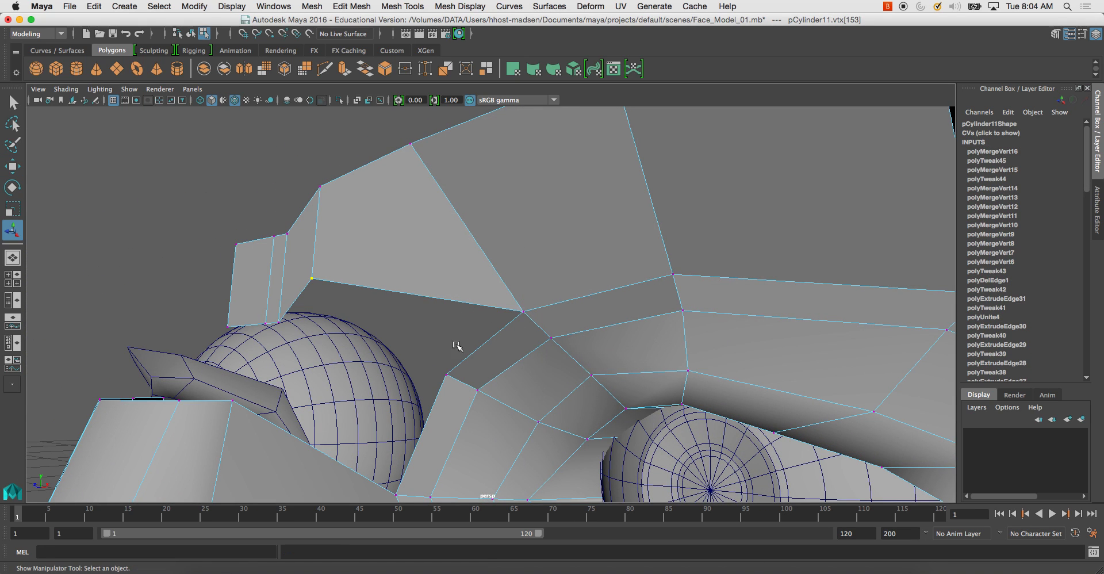
key("w")
left_click_drag(310, 281, 552, 351)
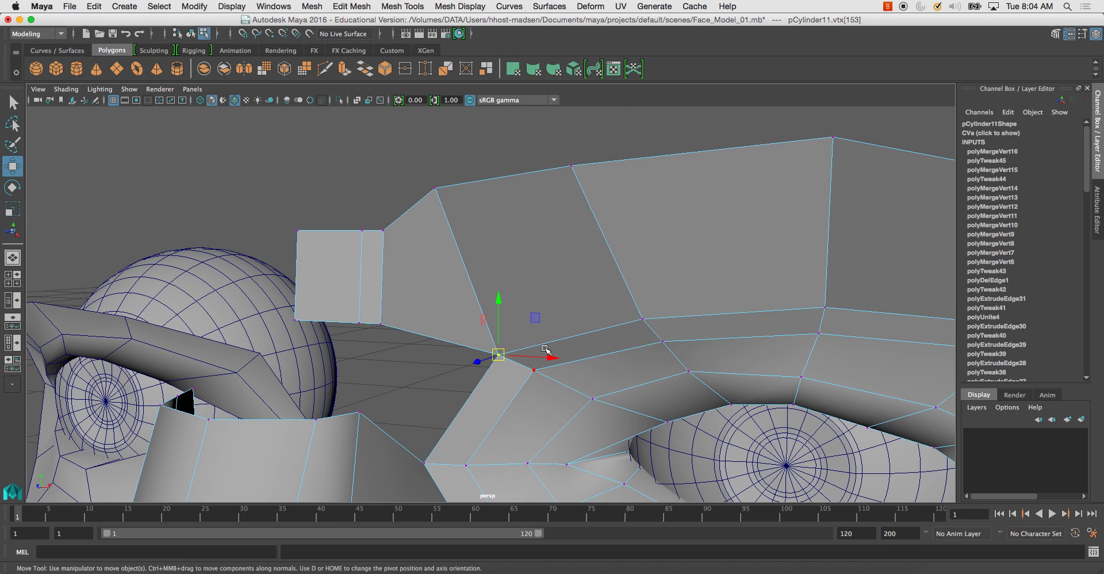
left_click_drag(482, 341, 513, 368)
key("g")
Step: Bridge the brow strip's open lower edge to the open edge beside the nose bridge with 0 divisions
left_click_drag(505, 329, 566, 357, "alt")
left_click(448, 333)
right_click_drag(567, 304, 560, 277)
left_click(550, 362)
mouse_move(549, 362)
left_mouse_down("alt")
mouse_move(534, 371)
mouse_move(520, 362)
mouse_move(550, 349)
left_mouse_up("alt")
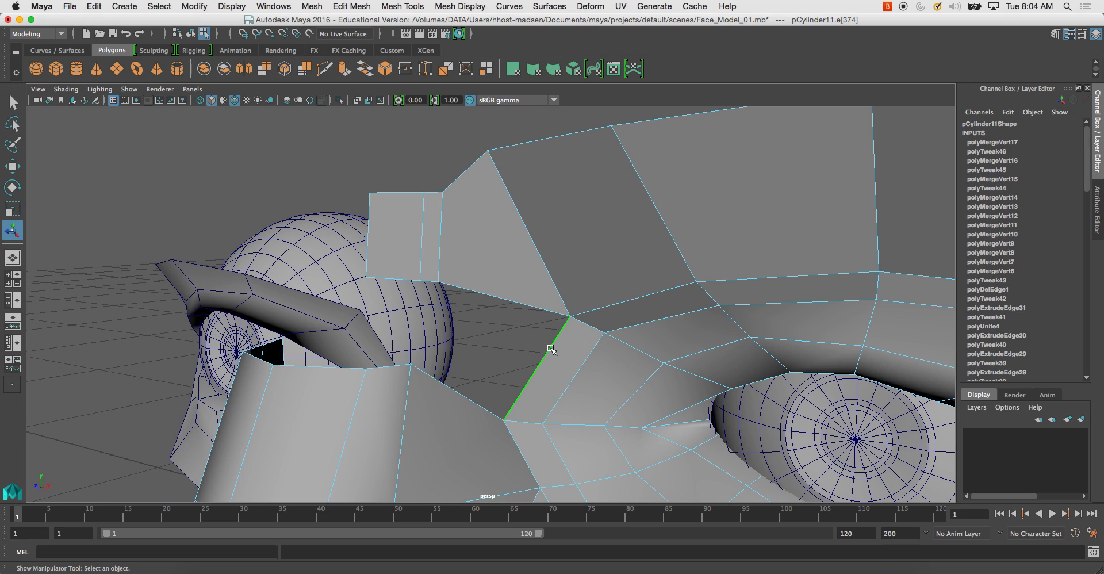
left_click(498, 276, "shift")
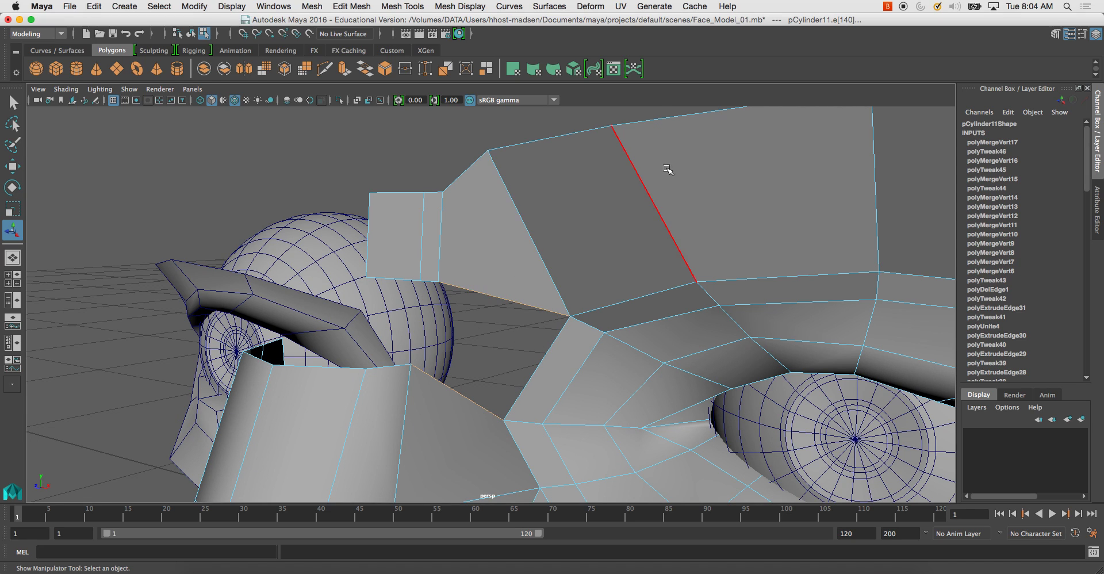
key("g")
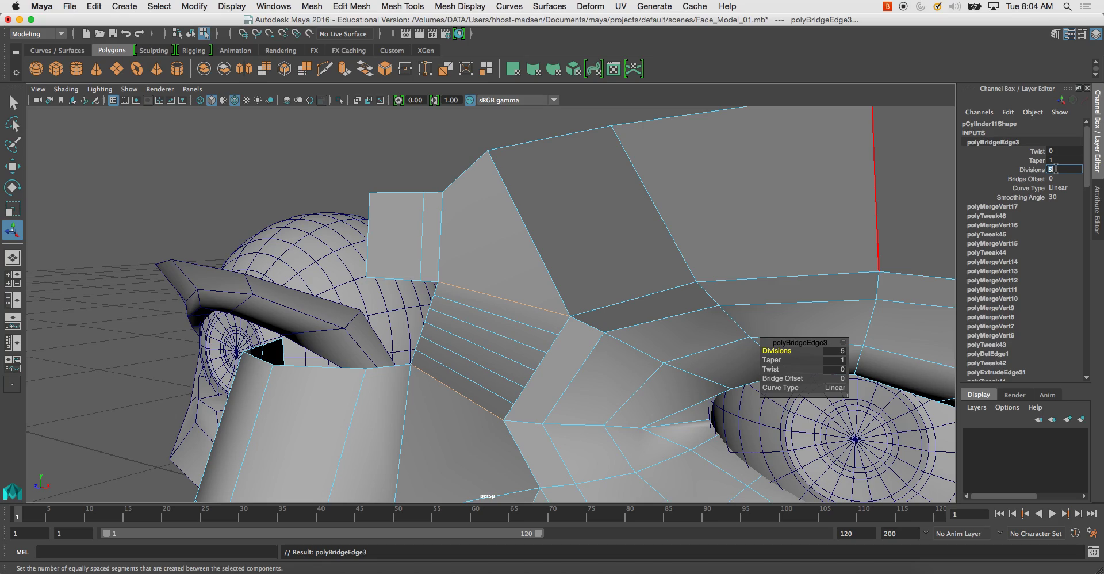
key("Return")
left_click_drag(650, 262, 499, 335, "alt")
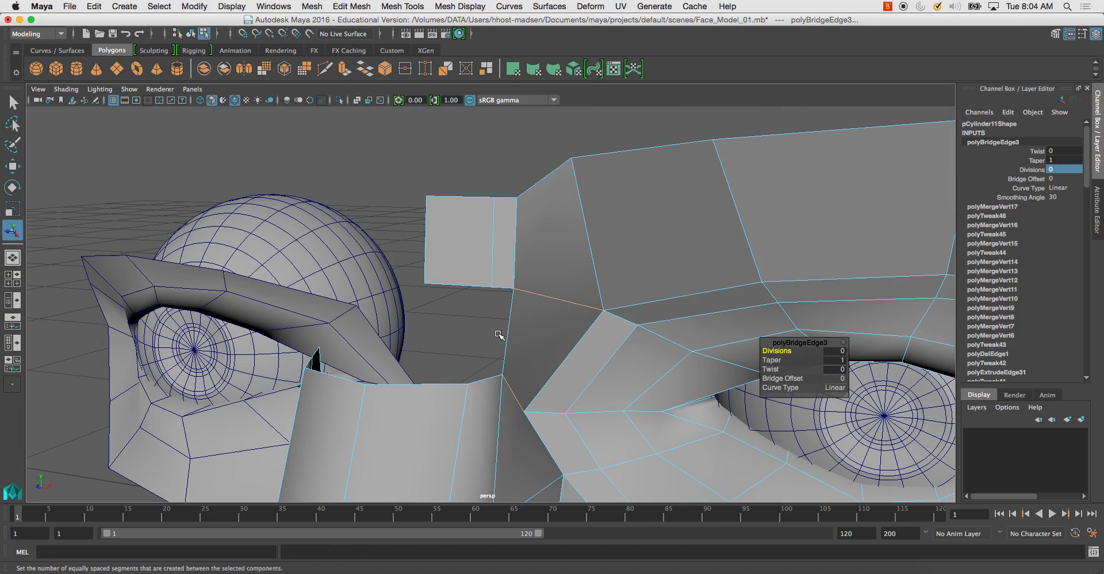
Step: Try to snap a lower vertex at the brow strip's inner end onto the nose's top border
left_click(483, 270)
right_click_drag(488, 265, 456, 252)
left_click(493, 284)
key("w")
key("v")
left_click_drag(493, 284, 462, 362)
key("ctrl+z")
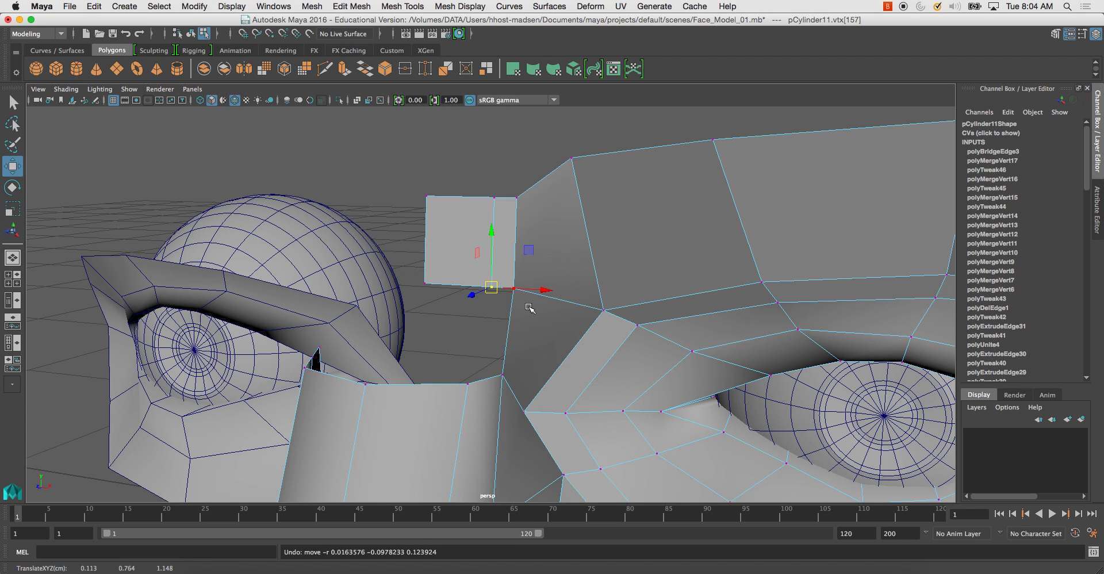
Step: Delete the two faces at the inner end of the brow strip
left_click(516, 243)
left_click_drag(546, 241, 673, 316, "alt")
left_click(552, 286)
right_click_drag(476, 229, 477, 260)
left_click(490, 238)
left_click(456, 239, "shift")
key("Delete")
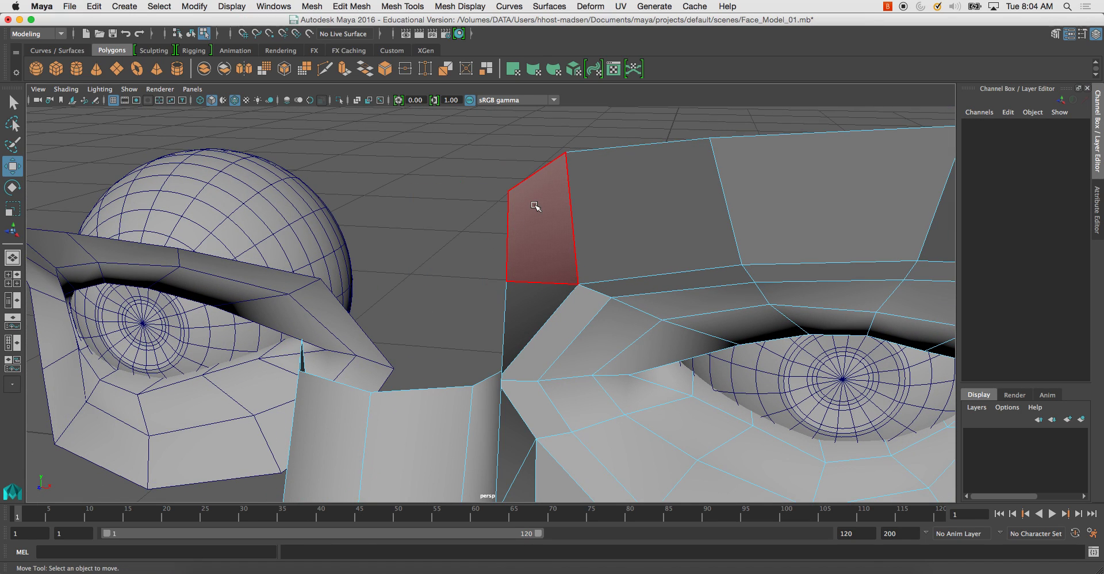
Step: Extrude the two open edges between the brow and the nose bridge and pull them toward the face's centre
right_click_drag(535, 204, 533, 181)
left_click(521, 304)
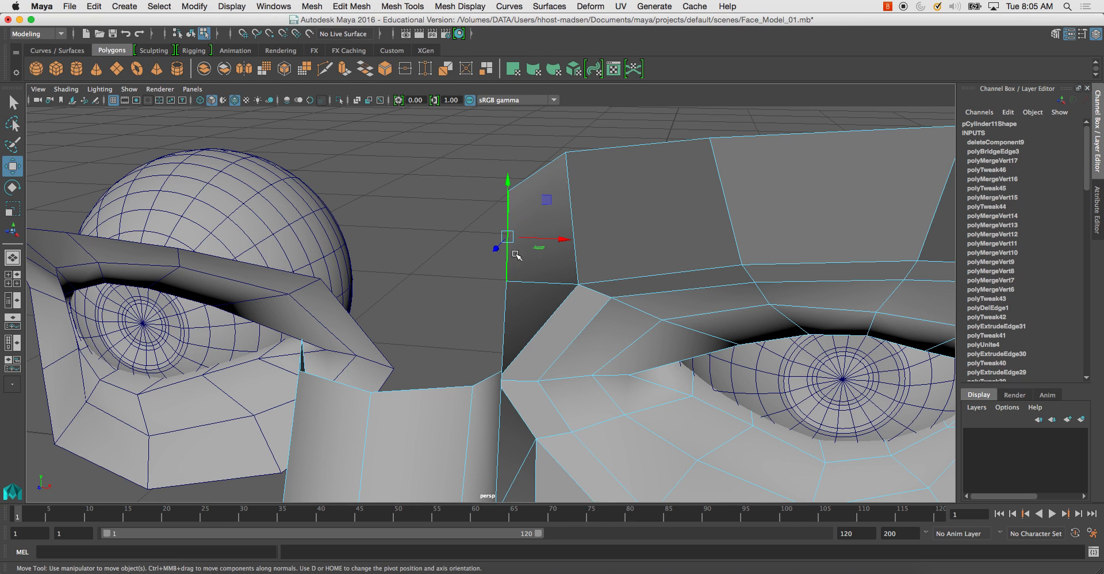
left_click_drag(522, 311, 401, 216, "alt")
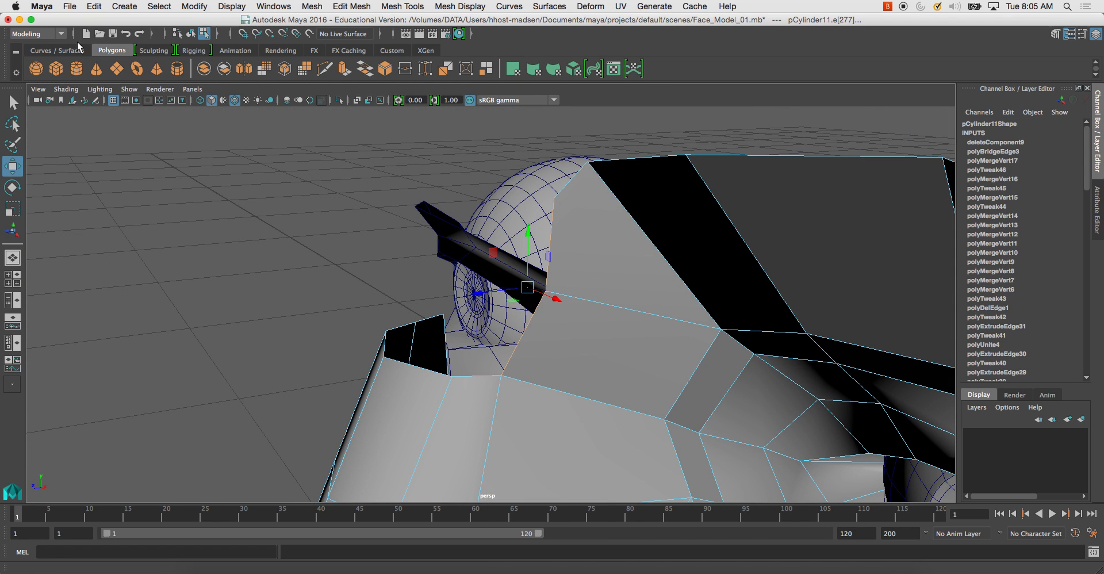
left_click(341, 70)
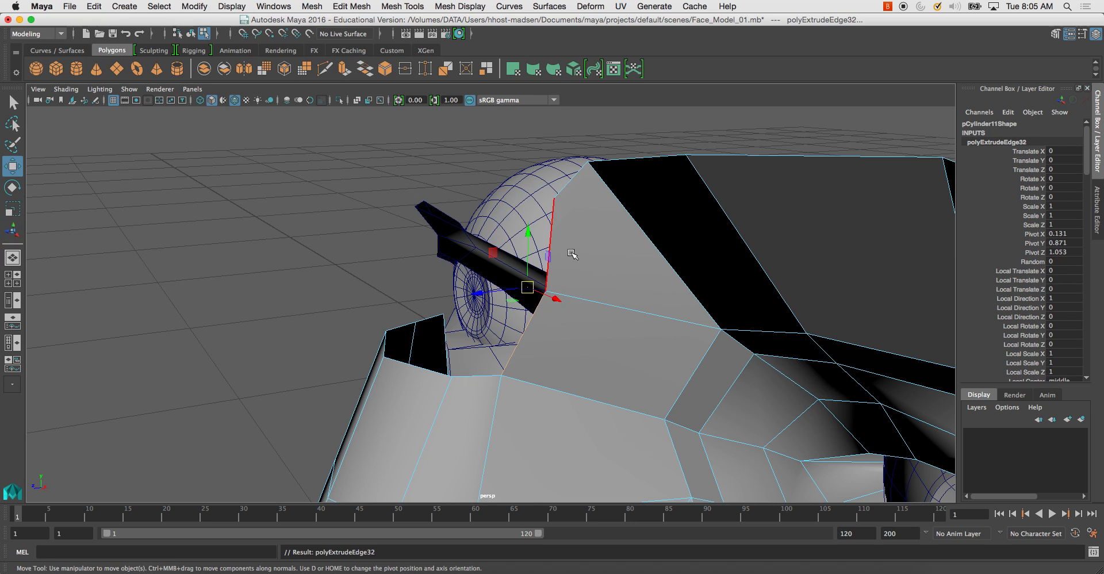
left_click_drag(484, 293, 422, 301)
mouse_move(541, 303)
left_mouse_down("alt")
mouse_move(566, 312)
mouse_move(529, 299)
left_mouse_up("alt")
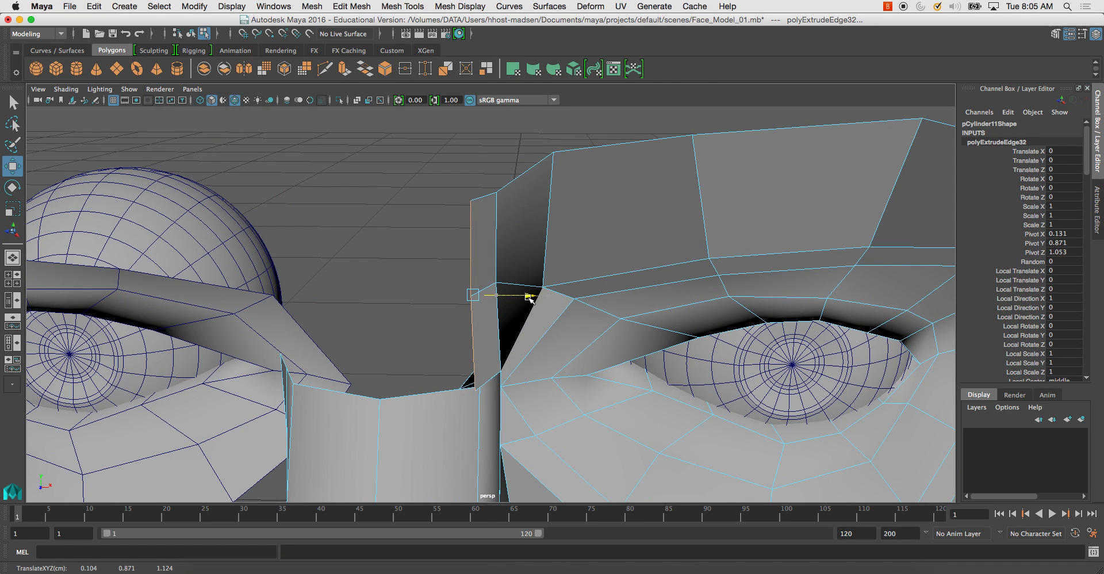
left_click_drag(462, 322, 431, 305, "alt")
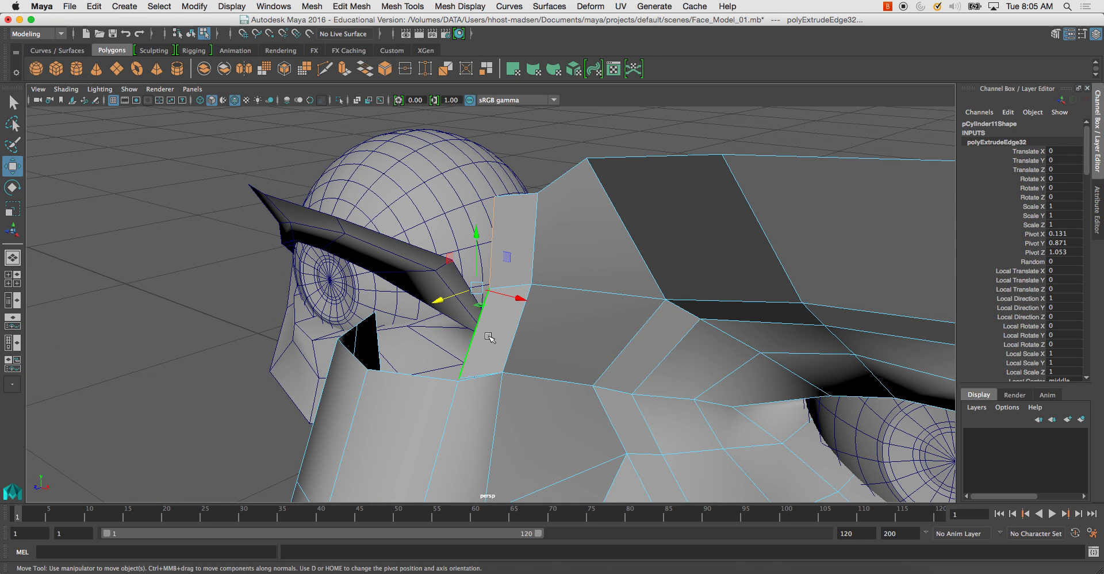
Step: Merge the lower corner vertex of the extruded strip with the adjoining vertex on the nose's top border
key("F9")
left_click(473, 369)
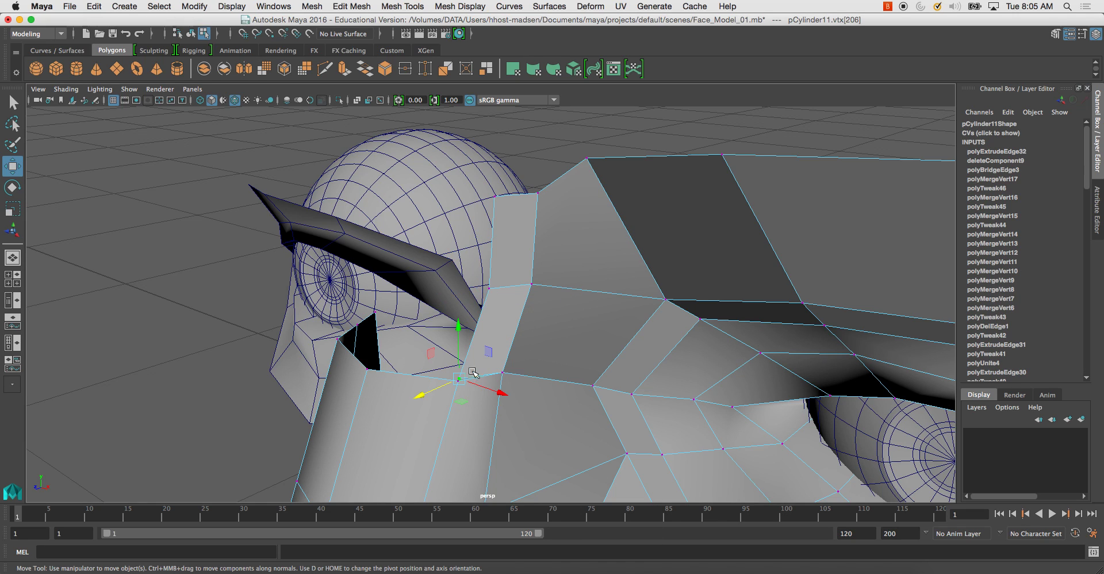
left_click(471, 397, "shift")
right_click_drag(471, 396, 462, 329, "shift")
left_click_drag(483, 353, 554, 328, "alt")
left_click(514, 266)
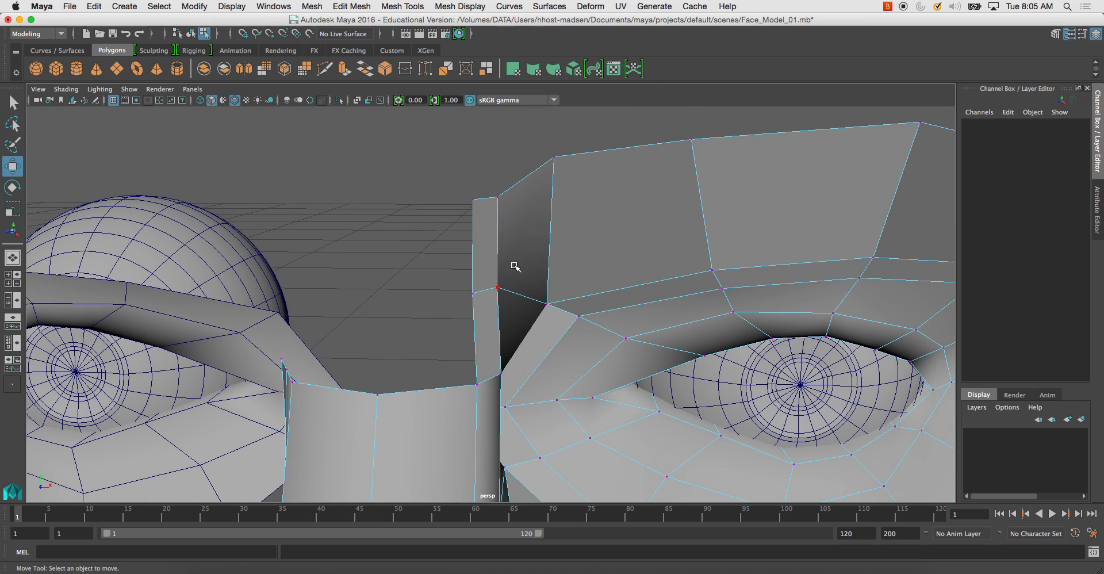
left_click(552, 247)
Step: Extrude the strip's two inner edges again and move the new edges toward the middle of the nose bridge
left_click_drag(628, 247, 591, 265, "alt")
right_click_drag(591, 212, 582, 186)
left_click(492, 259)
left_click(487, 344, "shift")
left_click_drag(487, 344, 536, 322, "alt")
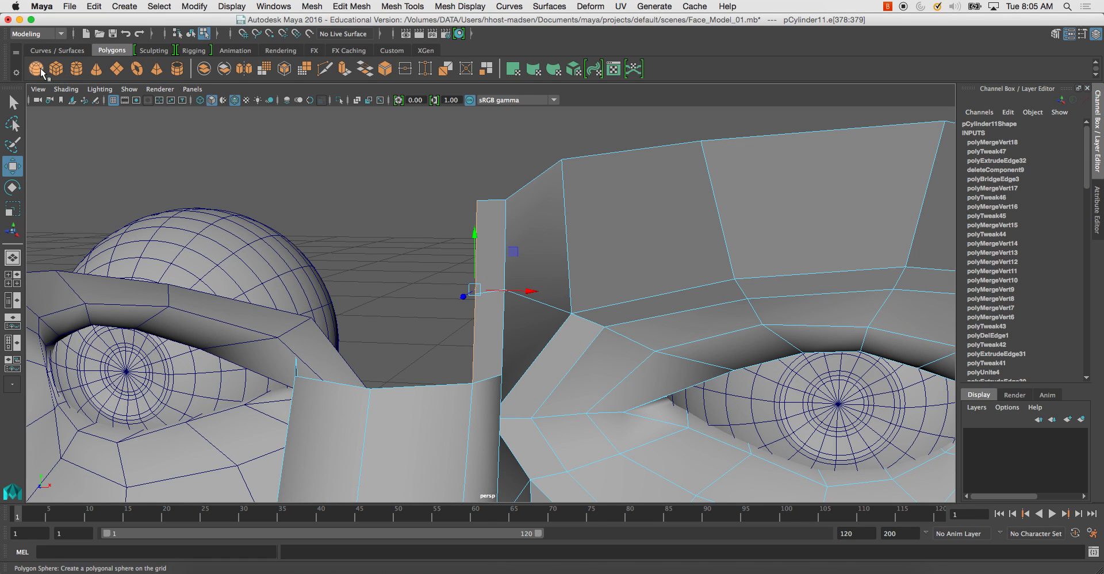
left_click(344, 69)
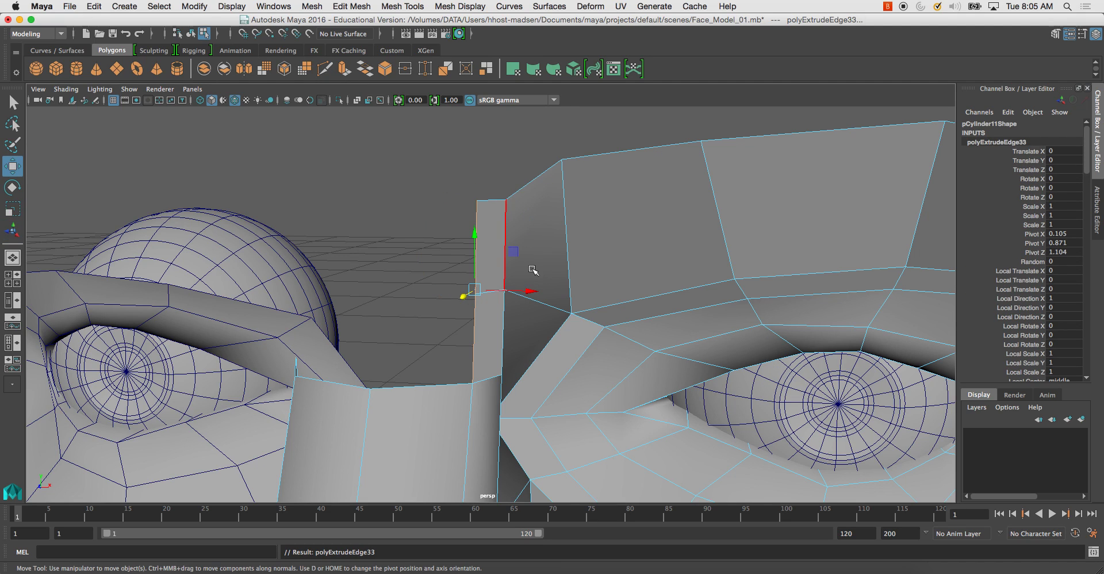
left_click_drag(531, 294, 480, 301)
mouse_move(609, 270)
left_mouse_down("alt")
mouse_move(547, 285)
mouse_move(577, 263)
mouse_move(598, 270)
mouse_move(479, 278)
mouse_move(595, 285)
left_mouse_up("alt")
left_click_drag(541, 264, 510, 260)
key("d")
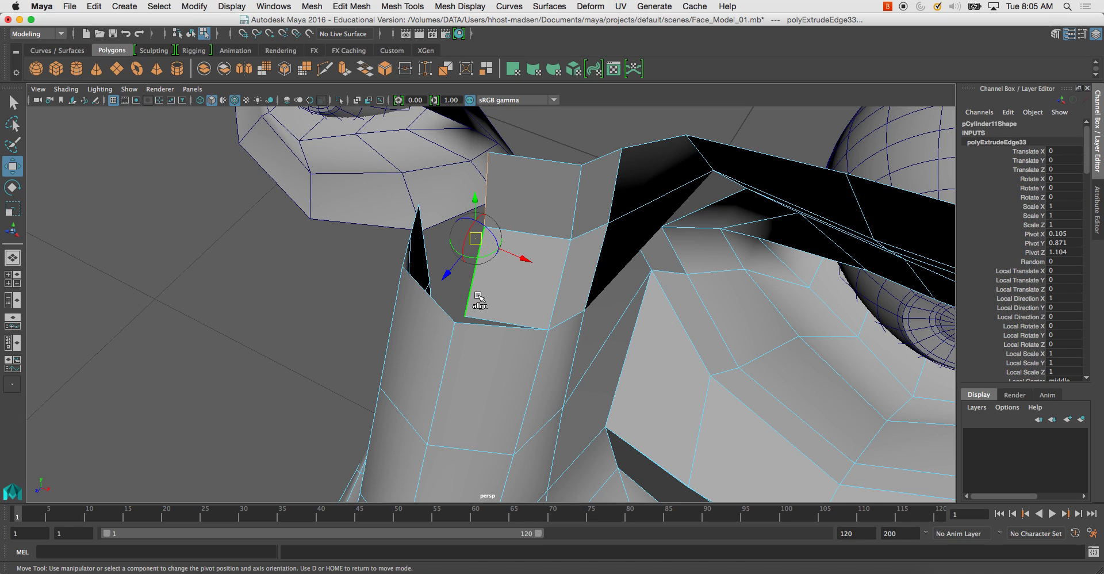
left_click_drag(447, 280, 550, 259)
Step: Align the newly extruded edges with the face's vertical centre line in the front view
key("space")
key("space")
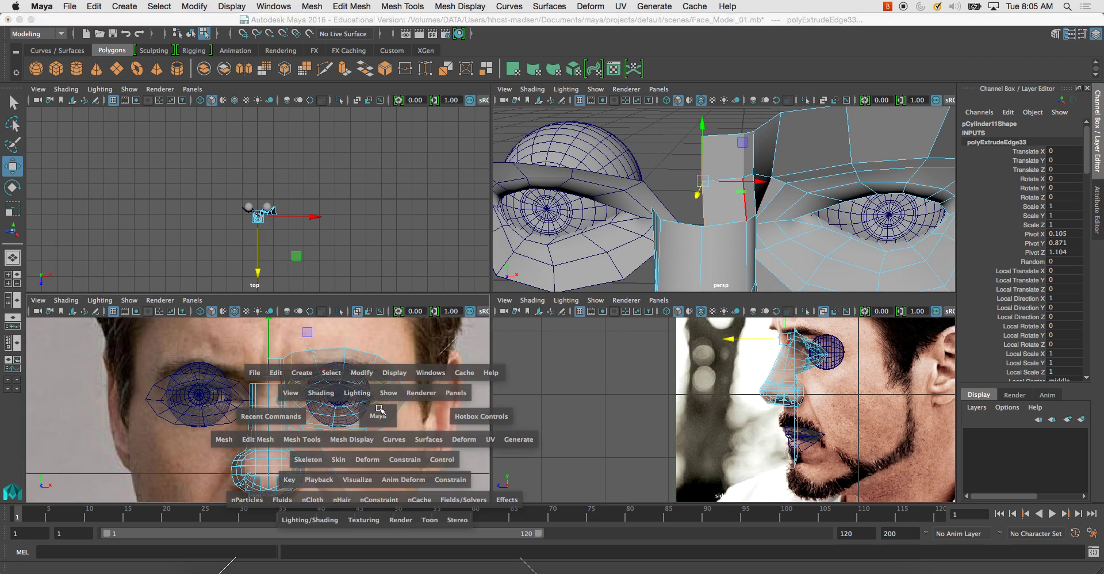
key("space")
scroll(531, 311, "up", 5)
key("r")
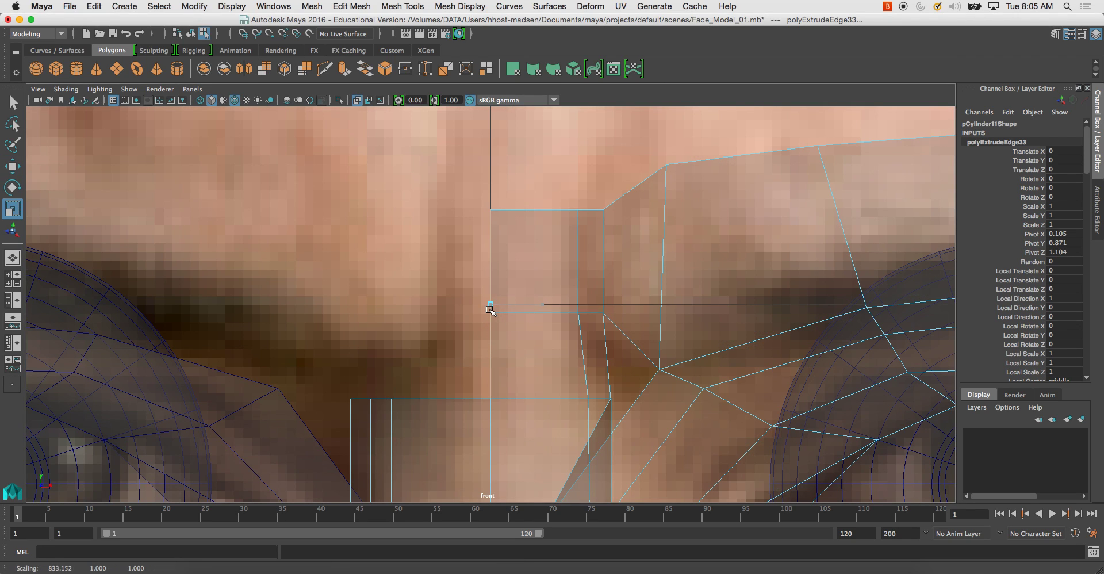
key("w")
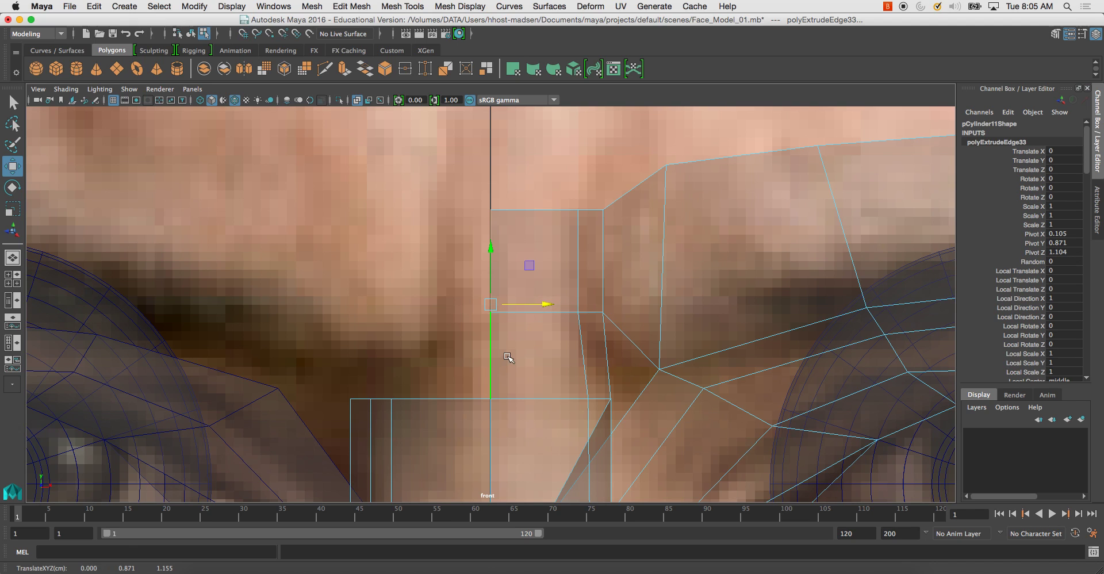
left_click(516, 368, "alt")
Step: Merge the strip's lower centre-line vertex with the nose's top middle vertex and return to the perspective view
right_click(509, 372)
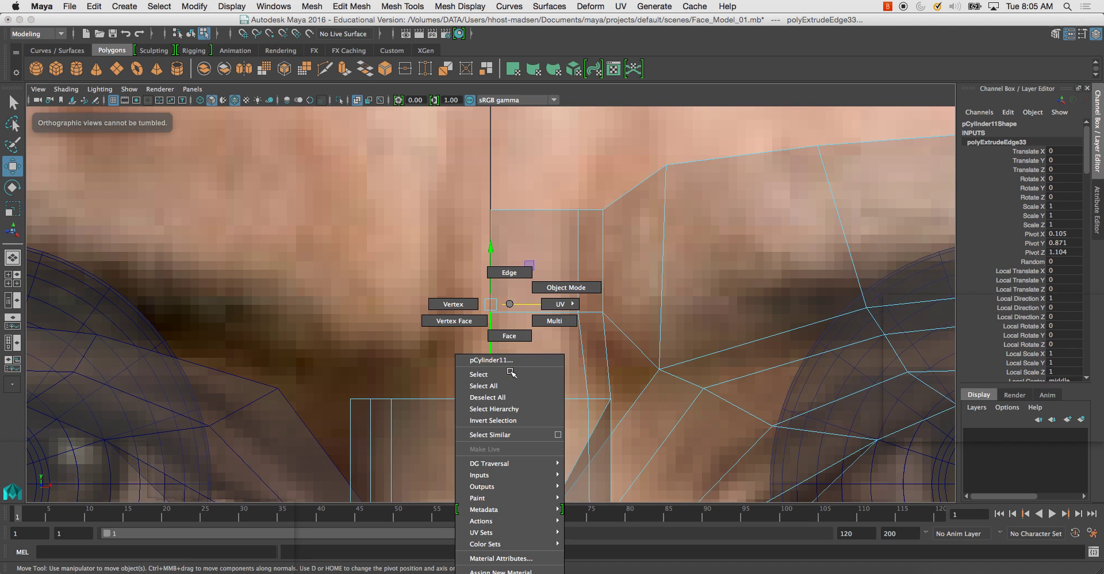
right_click_drag(470, 304, 468, 304)
left_click_drag(479, 373, 527, 408)
right_click_drag(492, 393, 483, 320, "shift")
key("space")
key("space")
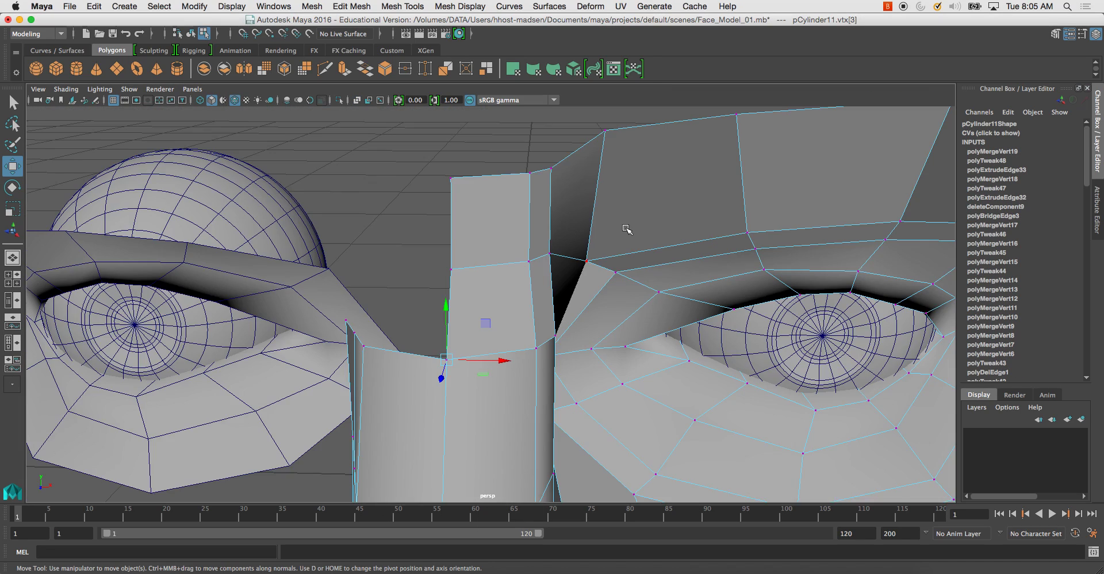
Step: Soften the face mesh's edges and examine the nose, the cheek strip and the gap beneath the eye
left_click_drag(629, 229, 584, 229, "alt")
mouse_move(585, 229)
right_mouse_down()
mouse_move(630, 194)
mouse_move(613, 234)
mouse_move(695, 225)
right_mouse_up()
mouse_move(696, 225)
left_mouse_down("alt")
mouse_move(596, 185)
mouse_move(665, 276)
mouse_move(621, 288)
mouse_move(634, 303)
left_mouse_up("alt")
right_click_drag(634, 304, 574, 299, "alt")
middle_click_drag(575, 299, 639, 253, "alt")
left_click_drag(552, 288, 621, 303, "alt")
middle_click_drag(620, 303, 598, 238, "alt")
left_click_drag(584, 263, 521, 247, "alt")
right_click_drag(633, 322, 716, 339, "alt")
middle_click_drag(549, 258, 453, 256, "alt")
left_click_drag(457, 257, 525, 252, "alt")
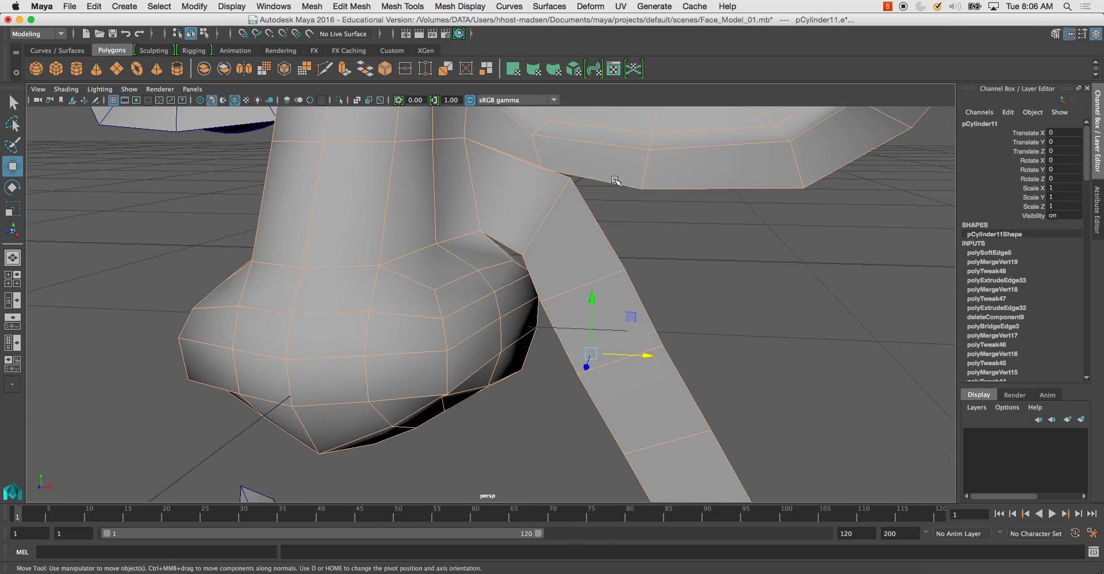
Step: Merge the cheek strip's top outer vertex with the adjacent lower vertex of the eye mesh
middle_click_drag(671, 247, 643, 159, "alt")
right_click_drag(670, 259, 618, 263, "alt")
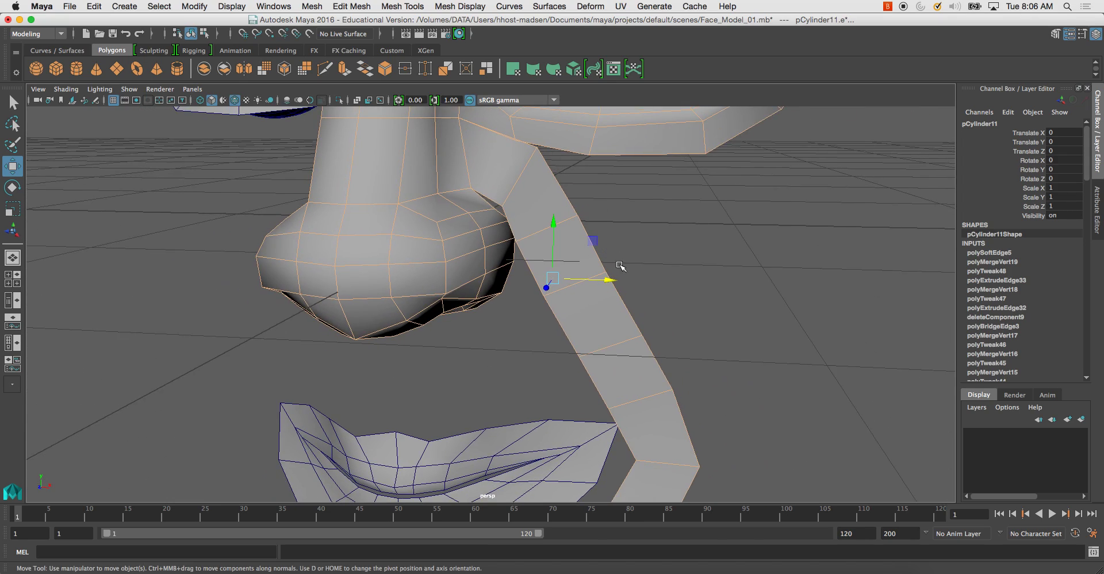
middle_click_drag(566, 253, 606, 249, "alt")
left_click_drag(606, 249, 580, 245, "alt")
right_click_drag(636, 299, 713, 321, "alt")
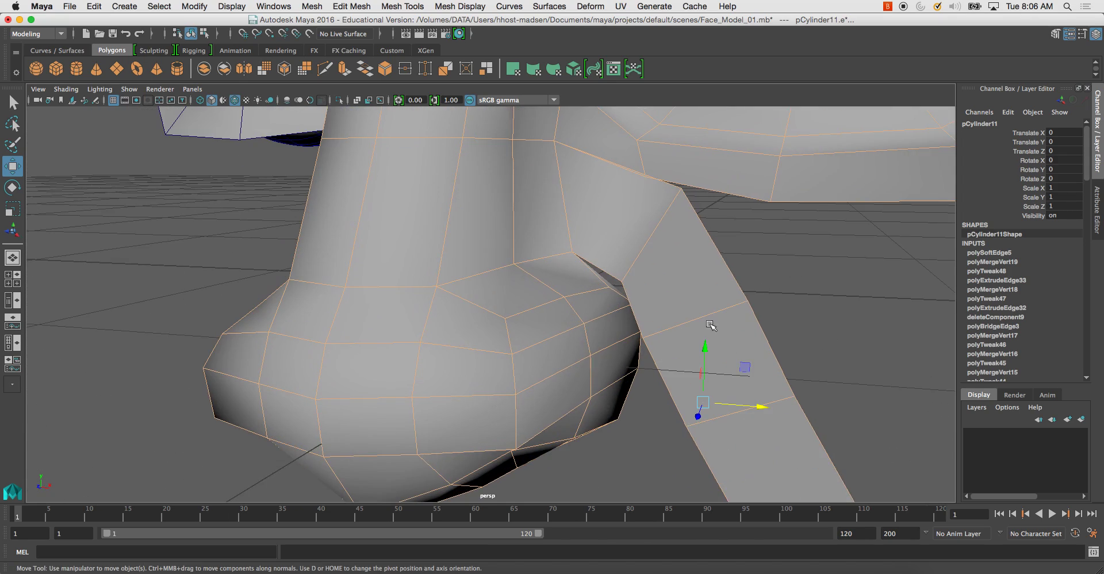
left_click_drag(712, 299, 649, 276, "alt")
middle_click_drag(697, 247, 598, 261, "alt")
right_click_drag(633, 233, 572, 249)
left_click(642, 226)
left_click_drag(610, 196, 627, 212)
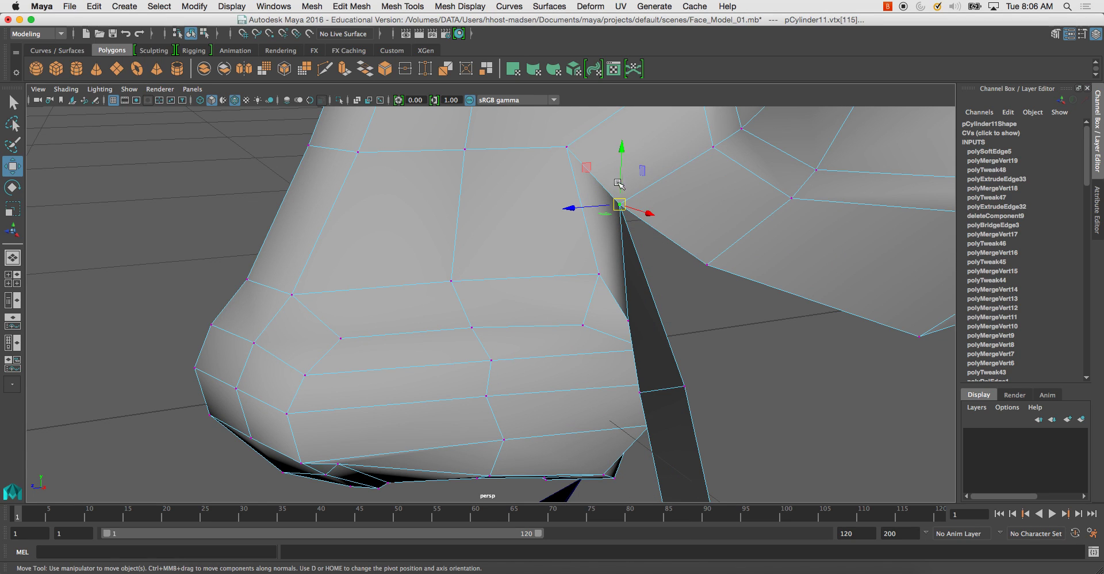
key("ctrl+z")
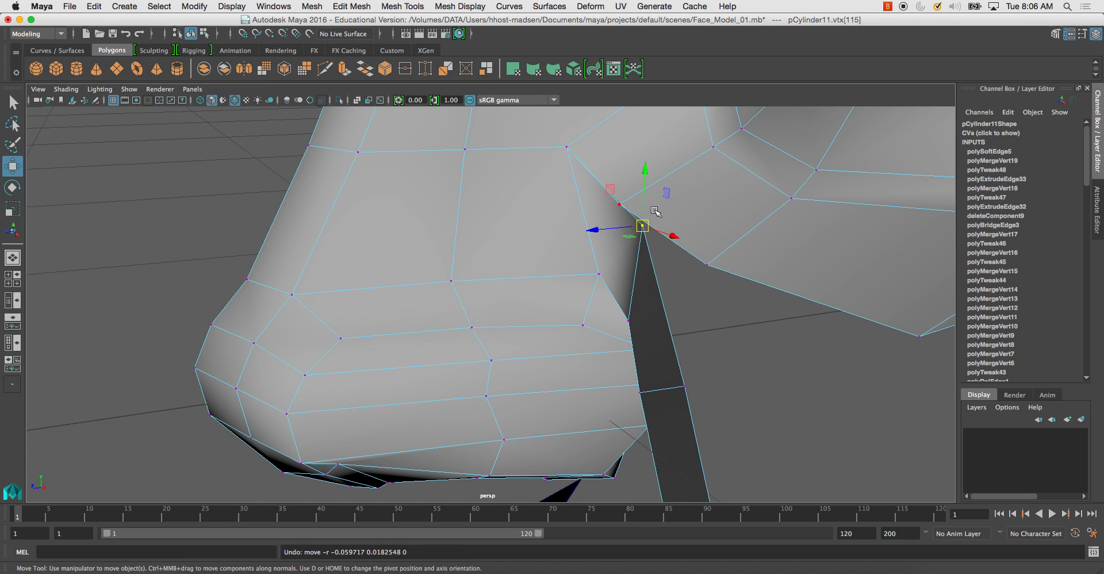
left_click(625, 201, "shift")
right_click_drag(646, 207, 639, 134, "shift")
left_click_drag(644, 191, 712, 189, "alt")
left_click(740, 223)
middle_click_drag(741, 225, 726, 210, "alt")
Step: From behind the face, snap the strip's upper inner vertex onto the nearest vertex on the side of the nose and merge the two
right_click_drag(701, 178, 758, 162)
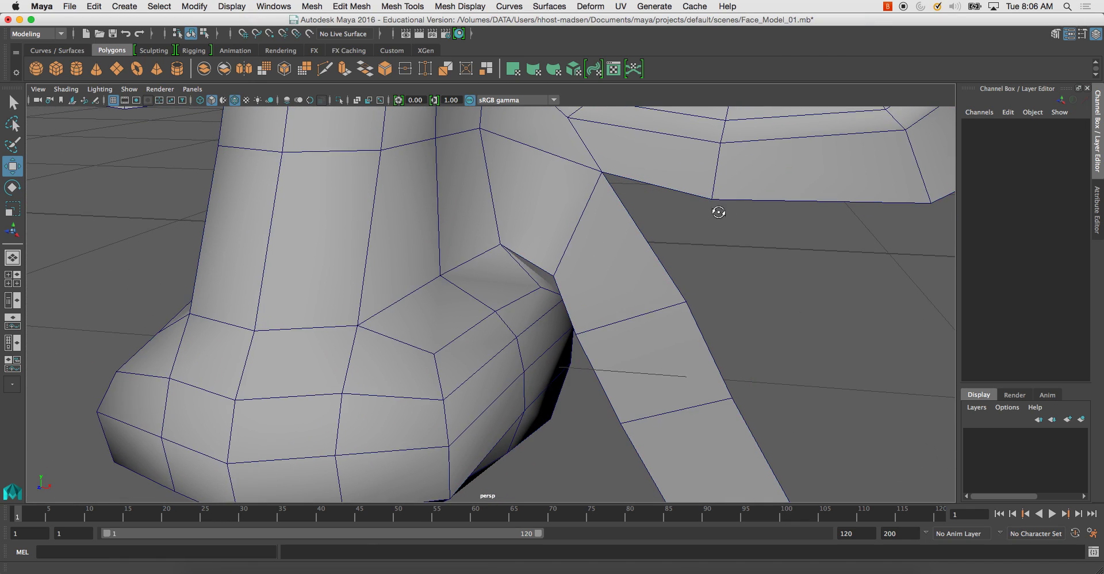
left_click_drag(720, 212, 743, 222, "alt")
right_click_drag(743, 222, 691, 181)
right_click_drag(721, 218, 697, 197, "alt")
left_click_drag(697, 197, 657, 193, "alt")
left_click(657, 192)
right_click_drag(658, 192, 628, 144, "alt")
middle_click_drag(676, 241, 661, 189, "alt")
right_click_drag(661, 190, 601, 215, "alt")
mouse_move(596, 219)
left_mouse_down("alt")
mouse_move(552, 199)
mouse_move(610, 233)
left_mouse_up("alt")
right_click_drag(564, 230, 623, 230, "alt")
middle_click_drag(606, 222, 623, 337, "alt")
right_click_drag(623, 337, 626, 382, "alt")
left_click_drag(598, 345, 448, 323, "alt")
left_click_drag(610, 327, 533, 279, "alt")
right_click_drag(501, 201, 448, 197)
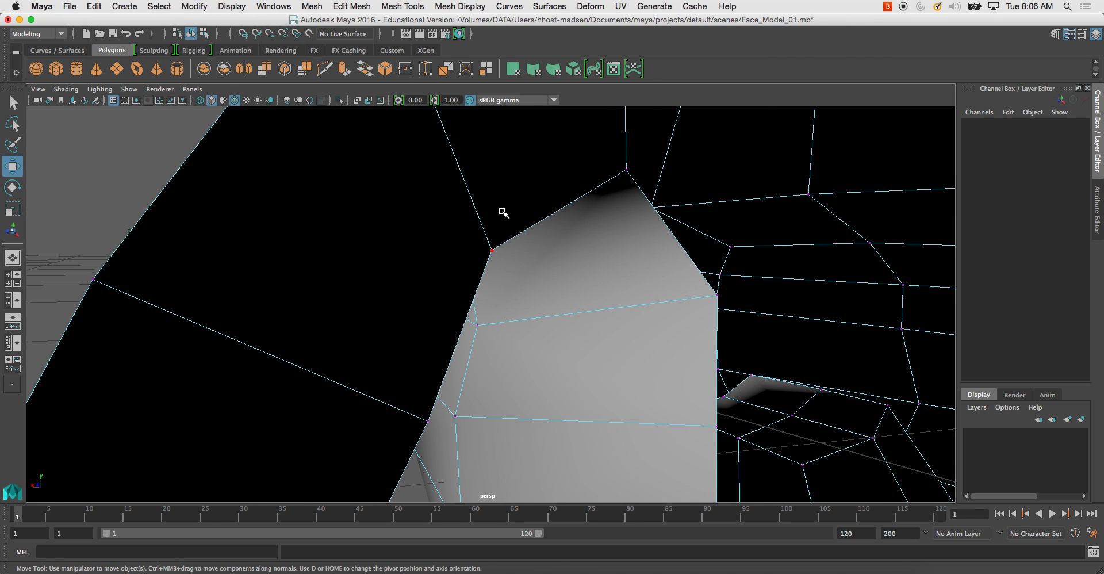
left_click(492, 249)
left_click_drag(491, 250, 748, 308)
left_click_drag(822, 301, 783, 273)
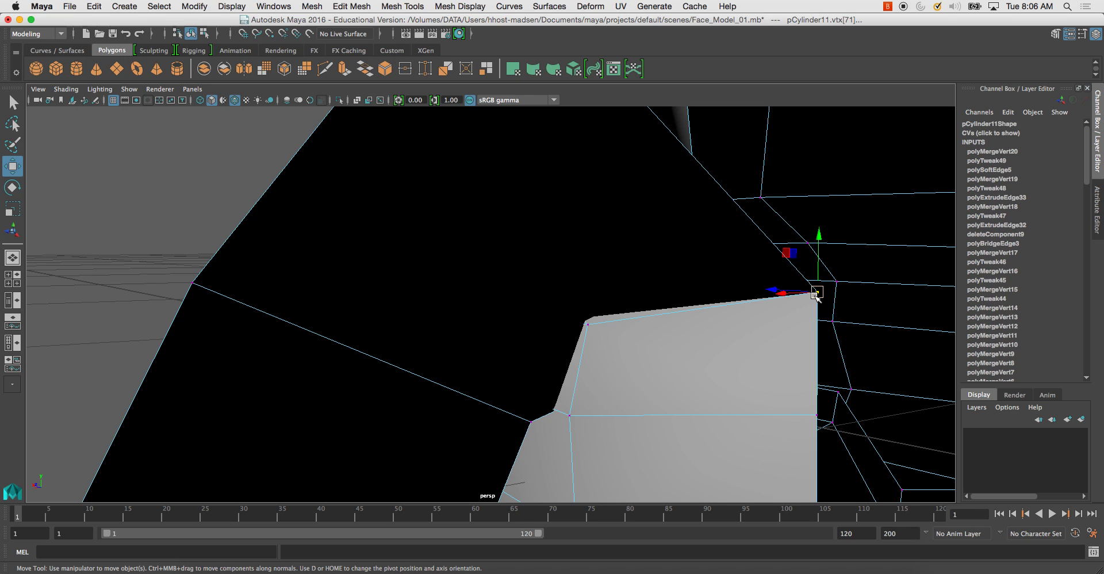
right_click_drag(817, 294, 826, 234, "shift")
Step: Snap the next inner vertex of the strip onto the nostril's outer edge and merge the overlapping vertices
left_click_drag(784, 279, 776, 298, "alt")
left_click_drag(559, 236, 738, 298, "alt")
key("w")
left_click_drag(801, 368, 702, 374, "alt")
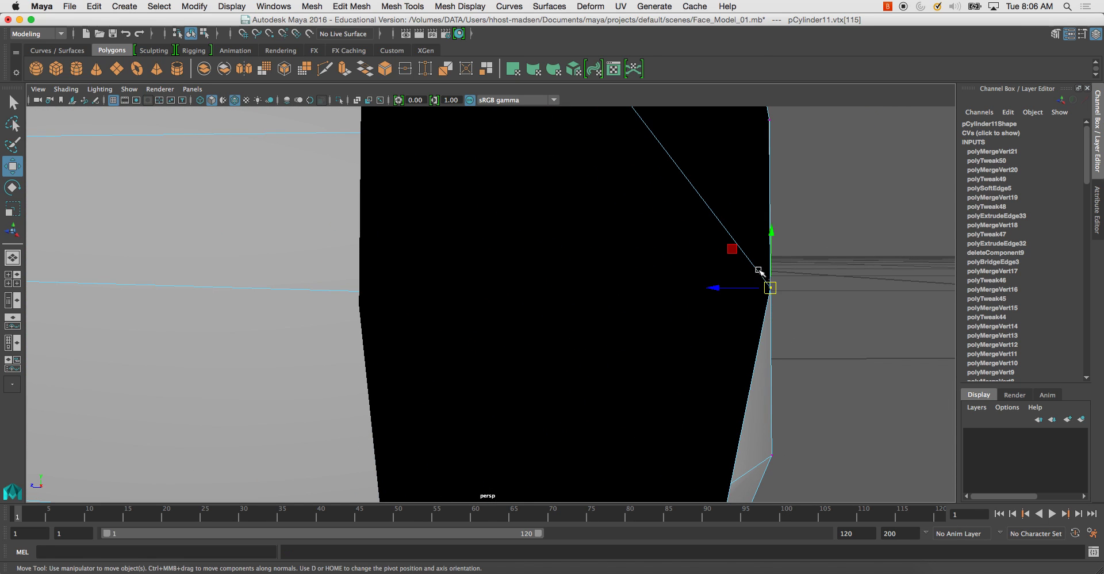
left_click_drag(759, 270, 759, 271)
right_click(779, 287, "shift")
left_click(763, 242)
Step: Snap the following strip vertex onto the lower outer side of the nostril and merge the pair
right_click_drag(752, 271, 744, 311, "alt")
left_click_drag(744, 310, 594, 275, "alt")
left_click_drag(604, 284, 443, 316, "alt")
key("w")
left_click_drag(334, 362, 569, 305)
right_click_drag(576, 318, 579, 273, "shift")
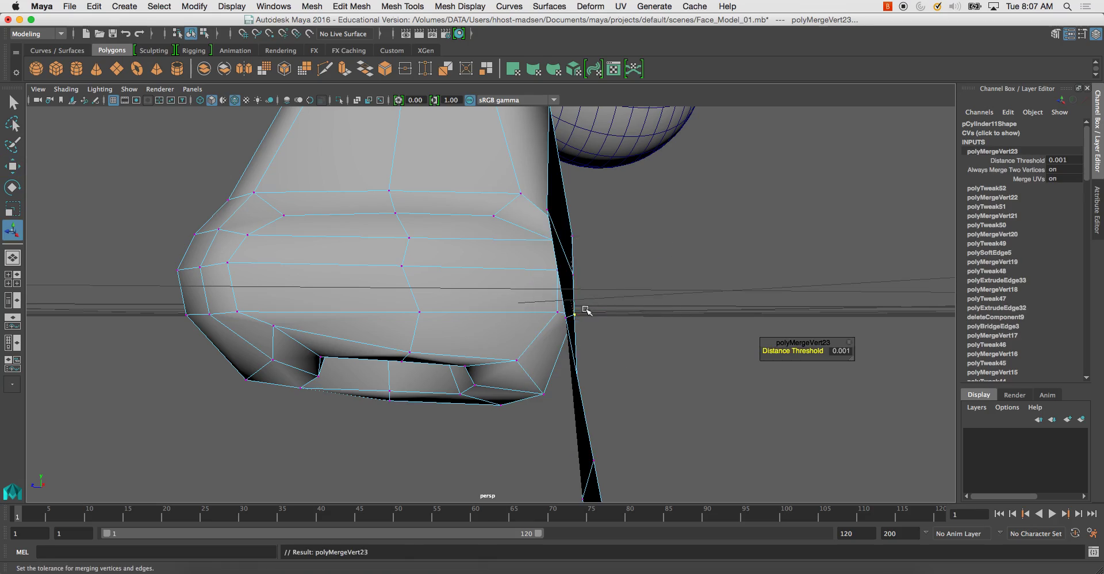
Step: Move the strip's upper outer vertex toward the eye and merge it with the neighbouring lower eye vertex
left_click_drag(584, 310, 634, 312, "alt")
middle_click_drag(635, 312, 640, 278, "alt")
left_click_drag(640, 279, 647, 231, "alt")
scroll(647, 231, "up", 3)
left_click(660, 289)
key("w")
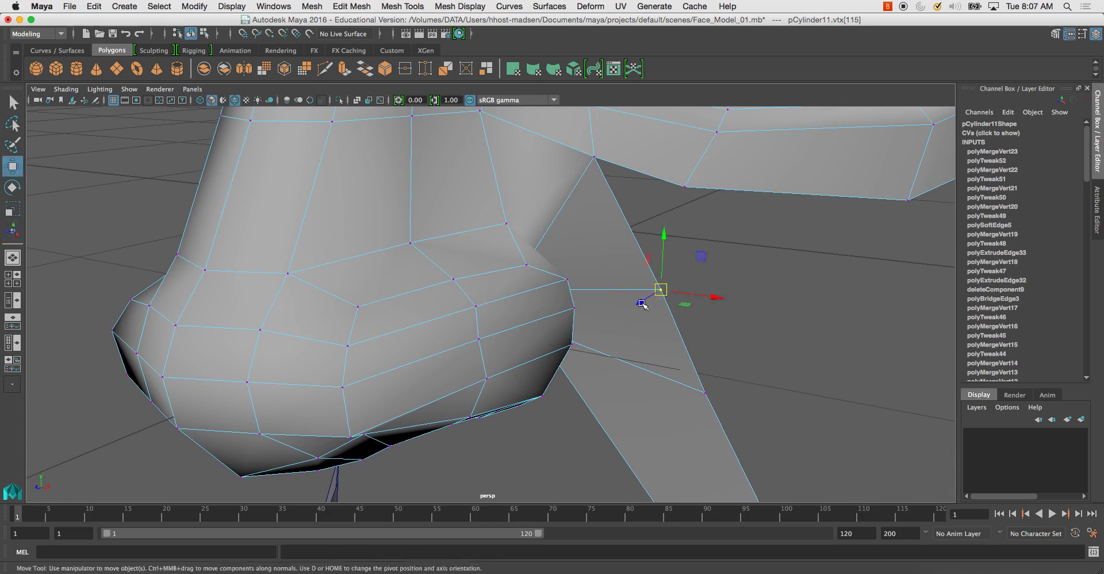
middle_click_drag(642, 302, 661, 285)
left_click(698, 176, "shift")
right_click_drag(697, 217, 644, 157, "shift")
Step: Return to object mode and soften the edges of the face mesh
left_click_drag(670, 237, 647, 252, "alt")
left_click(575, 191)
left_click(572, 189)
left_click_drag(590, 222, 598, 199, "alt")
right_click_drag(592, 201, 748, 196)
right_click(664, 201, "shift")
left_click(731, 343)
left_click_drag(731, 344, 682, 291, "alt")
right_click_drag(653, 225, 730, 207)
Step: Merge the strip's inner vertex with the lower outer vertex at the underside of the nostril
left_click_drag(731, 207, 607, 315, "alt")
right_click_drag(613, 242, 579, 234)
left_click(602, 261)
left_click_drag(603, 262, 412, 328, "alt")
left_click_drag(411, 328, 578, 314, "alt")
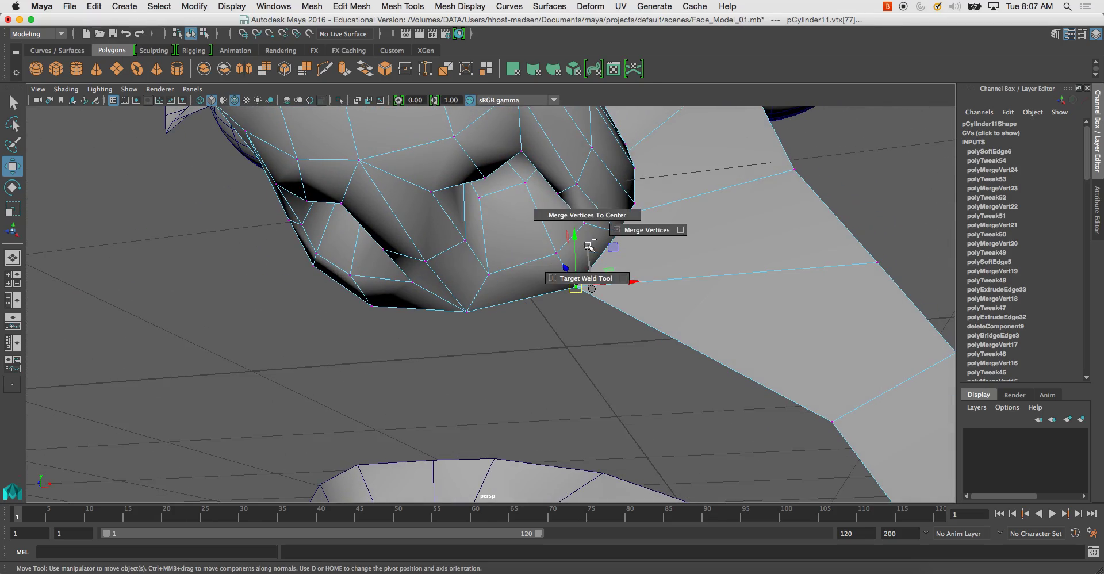
right_click_drag(588, 246, 638, 230, "shift")
Step: Snap the strip's inner vertices onto the mouth's outer edge, from the mouth corner round to the lower centre
left_click_drag(646, 288, 583, 252, "alt")
key("w")
middle_click_drag(582, 230, 513, 270)
left_click(605, 304)
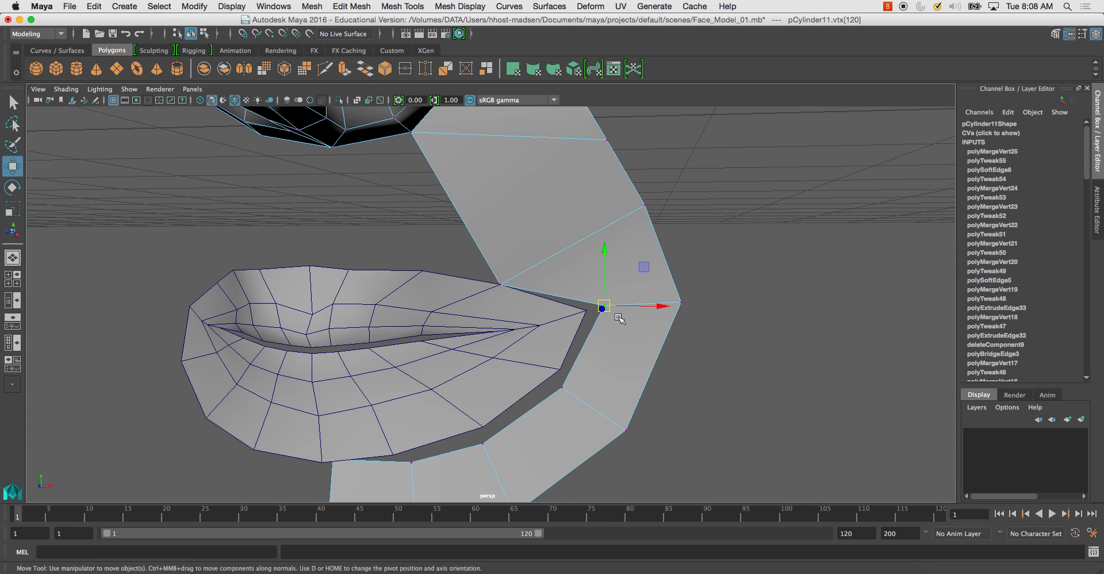
left_click_drag(606, 306, 586, 311)
left_click(562, 387)
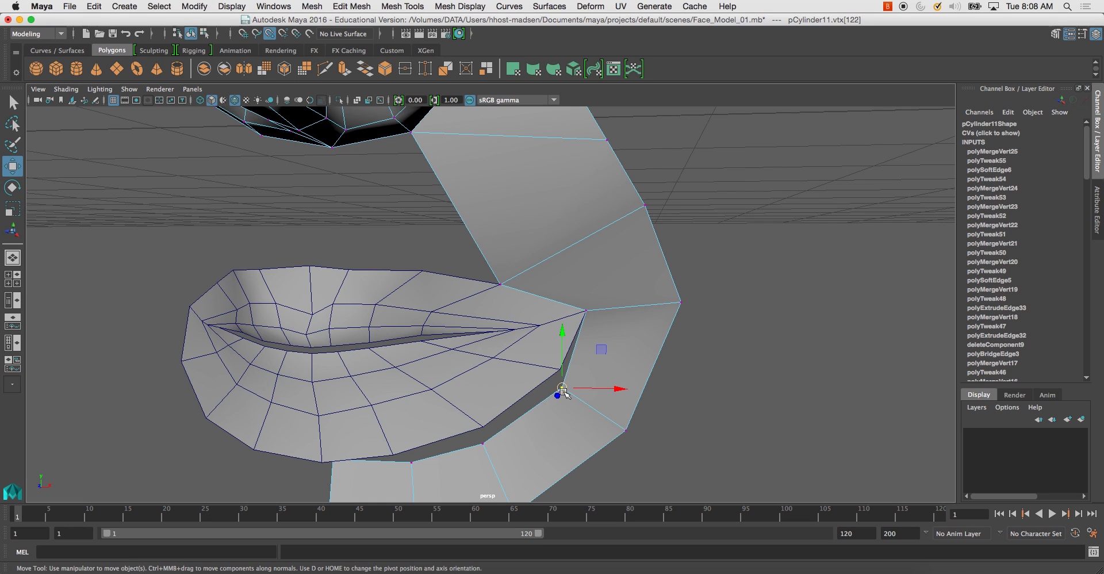
left_click_drag(561, 387, 560, 376)
left_click_drag(483, 444, 483, 428)
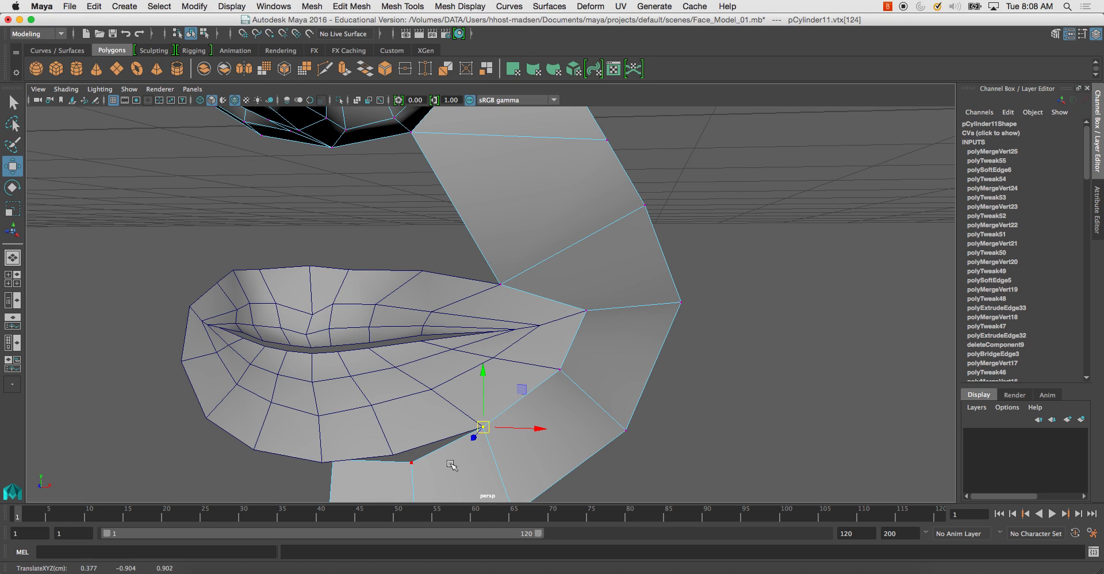
left_click_drag(412, 465, 329, 463)
Step: Combine the mouth mesh and the face mesh into a single object
right_click_drag(545, 246, 566, 231)
left_click(561, 246)
left_click(457, 319, "shift")
left_click(205, 70)
middle_click_drag(366, 318, 348, 276, "alt")
Step: Merge each pair of overlapping vertices along the seam between the strip and the mouth's lower outer edge
right_click_drag(510, 241, 489, 213)
left_click_drag(539, 324, 548, 340)
key("g")
left_click_drag(452, 378, 468, 393)
key("g")
left_click_drag(362, 405, 380, 419)
key("g")
left_click_drag(284, 413, 320, 426)
key("g")
Step: Examine how the nose, cheek strip and mouth connect in the perspective view
left_click_drag(365, 389, 364, 319, "alt")
right_click_drag(364, 319, 333, 230, "alt")
middle_click_drag(333, 229, 383, 287, "alt")
right_click_drag(429, 293, 398, 224, "alt")
left_click_drag(402, 247, 436, 258, "alt")
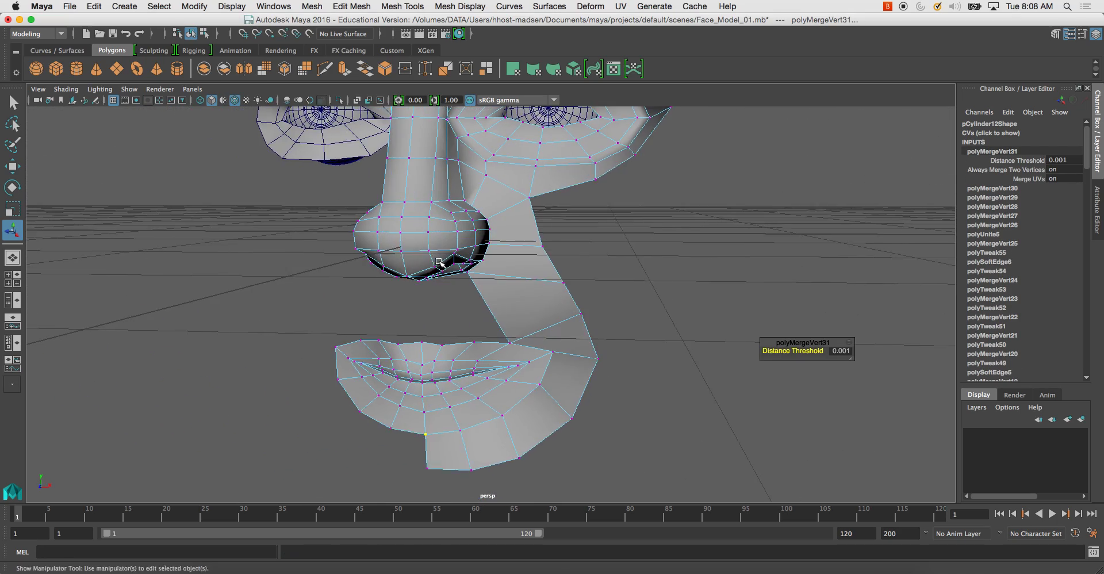
right_click_drag(436, 259, 429, 221, "alt")
left_click_drag(428, 195, 453, 167, "alt")
right_click_drag(452, 167, 452, 182)
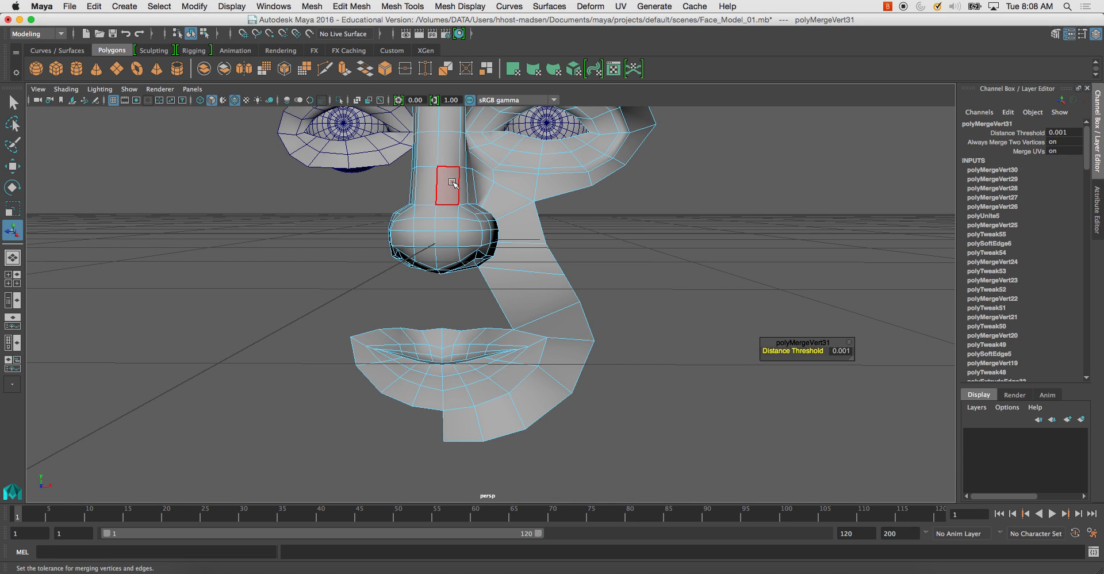
left_click(452, 183)
double_click(466, 188, "shift")
left_click_drag(467, 191, 488, 213, "alt")
middle_click_drag(488, 213, 493, 183, "alt")
left_click_drag(515, 234, 495, 245, "alt")
Step: Move the strip's outer vertex beside the nose in depth and adjust it against the side reference
right_click_drag(525, 213, 503, 206)
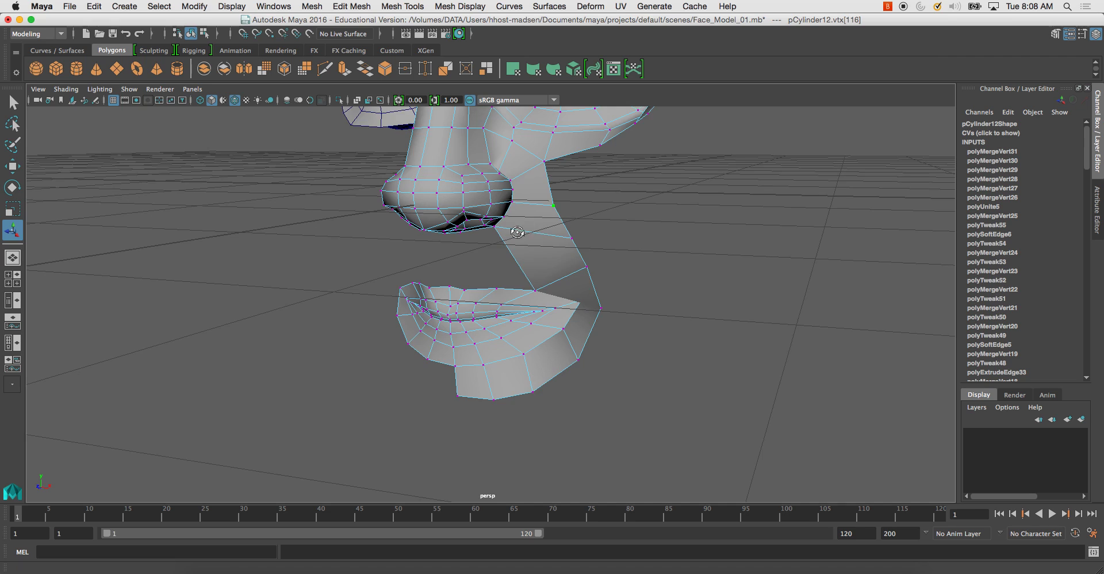
left_click_drag(518, 232, 505, 234, "alt")
key("w")
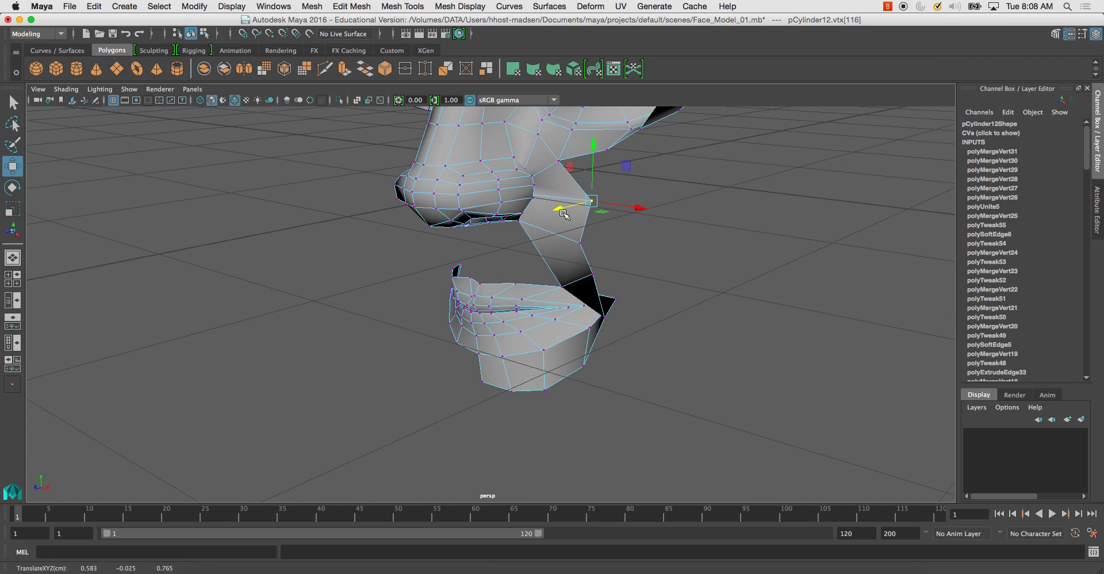
key("space")
key("space")
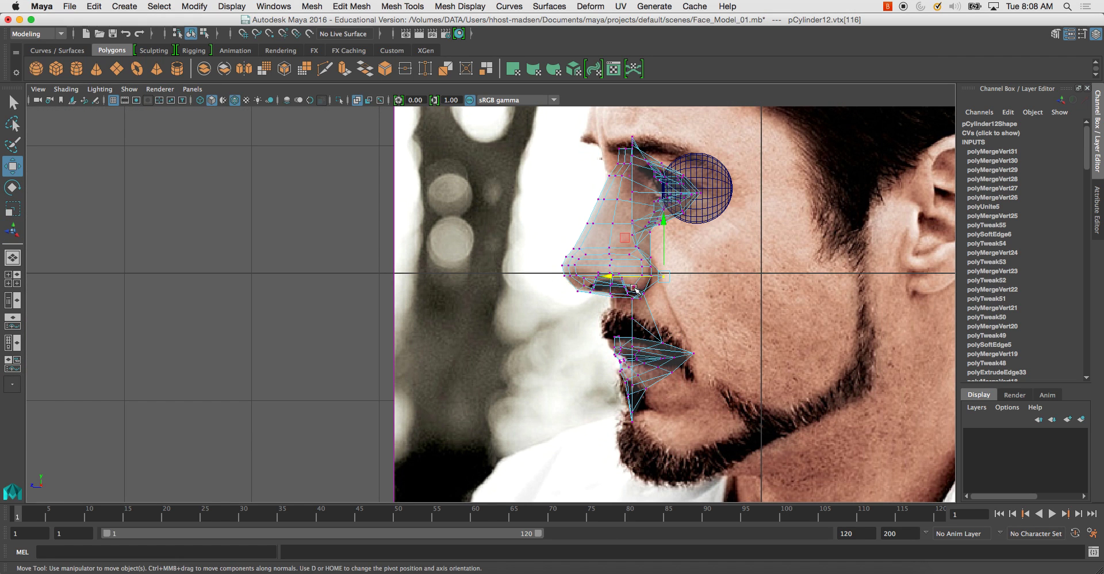
left_click_drag(613, 279, 610, 278)
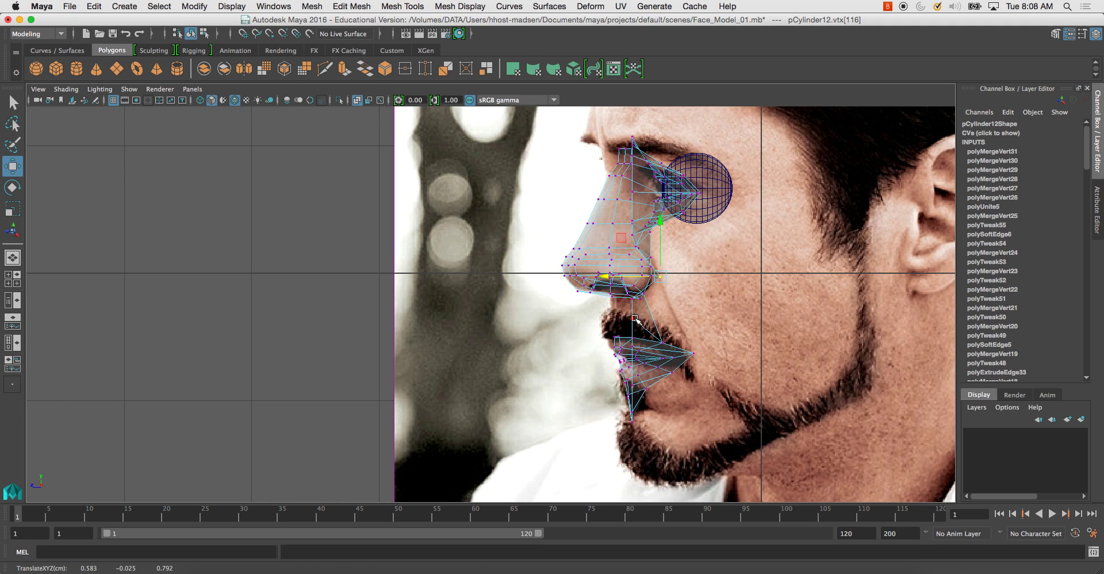
Step: Push the next two outer strip vertices between the nose and the mouth corner backward in depth
key("space")
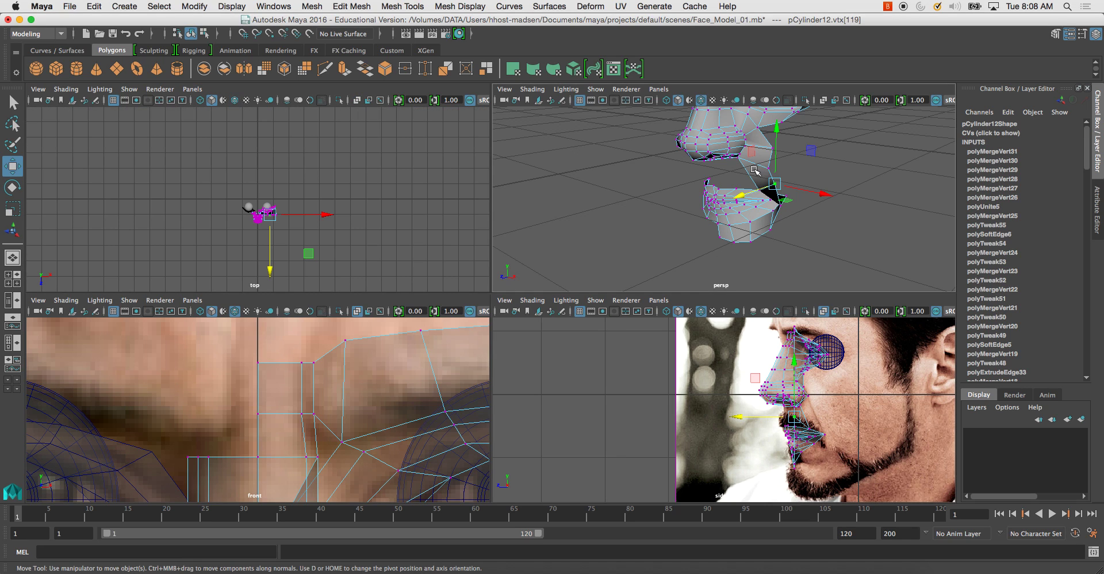
left_click_drag(739, 179, 747, 182)
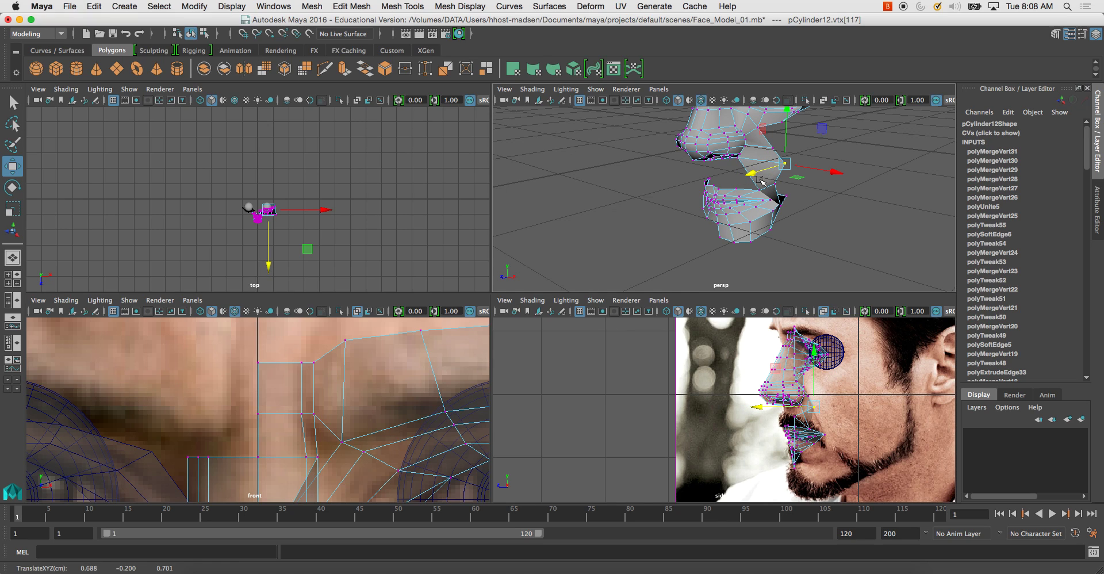
left_click(773, 187)
left_click_drag(739, 197, 822, 187)
Step: Move the strip's outer vertices from the mouth corner to below the lower lip backward to follow the side reference
left_click(778, 202)
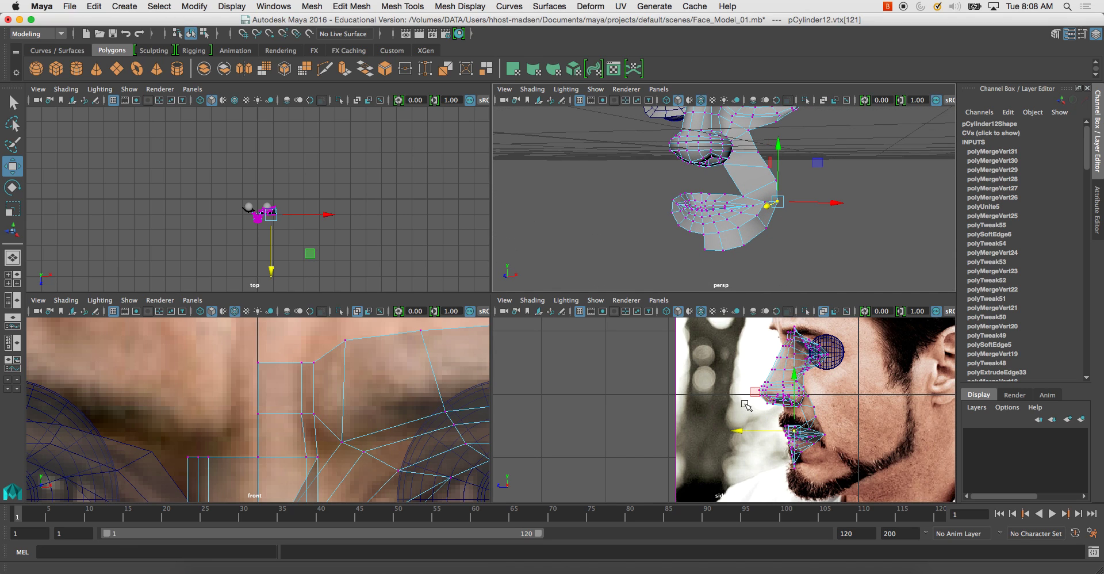
left_click_drag(738, 430, 762, 434)
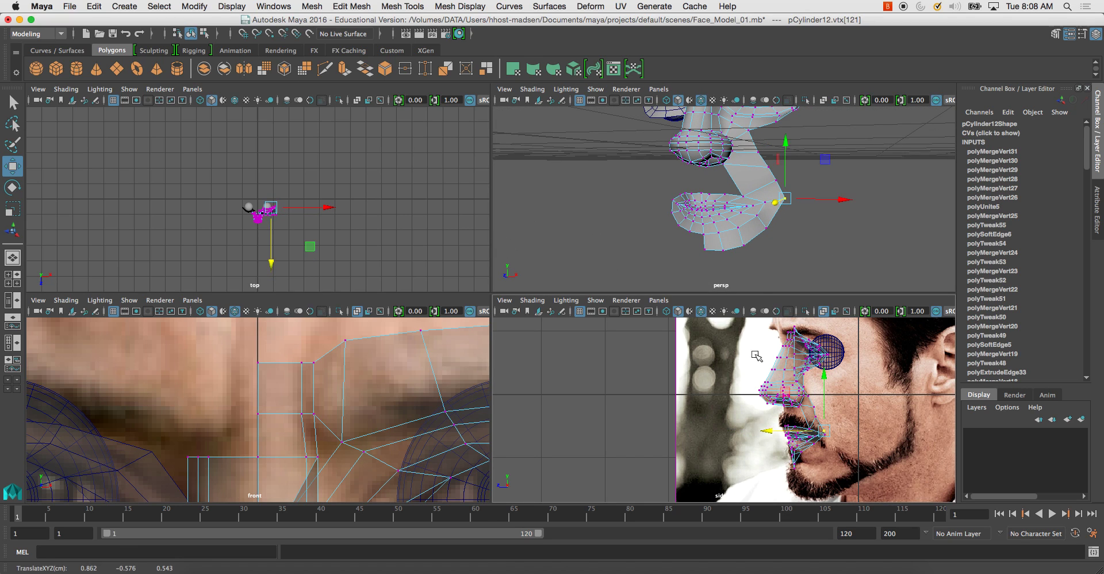
left_click(767, 228)
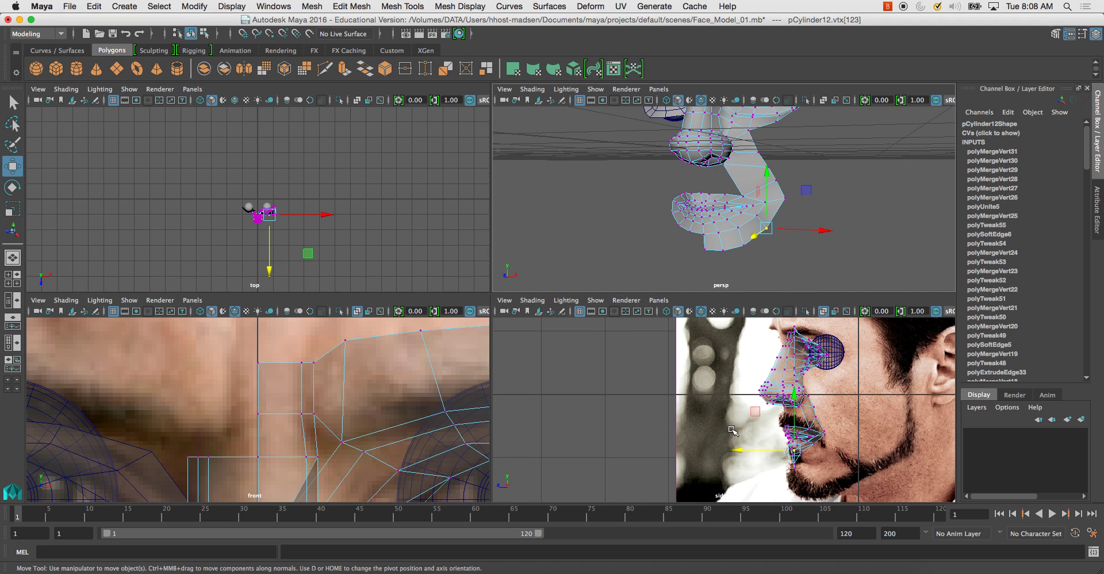
left_click_drag(740, 452, 772, 460)
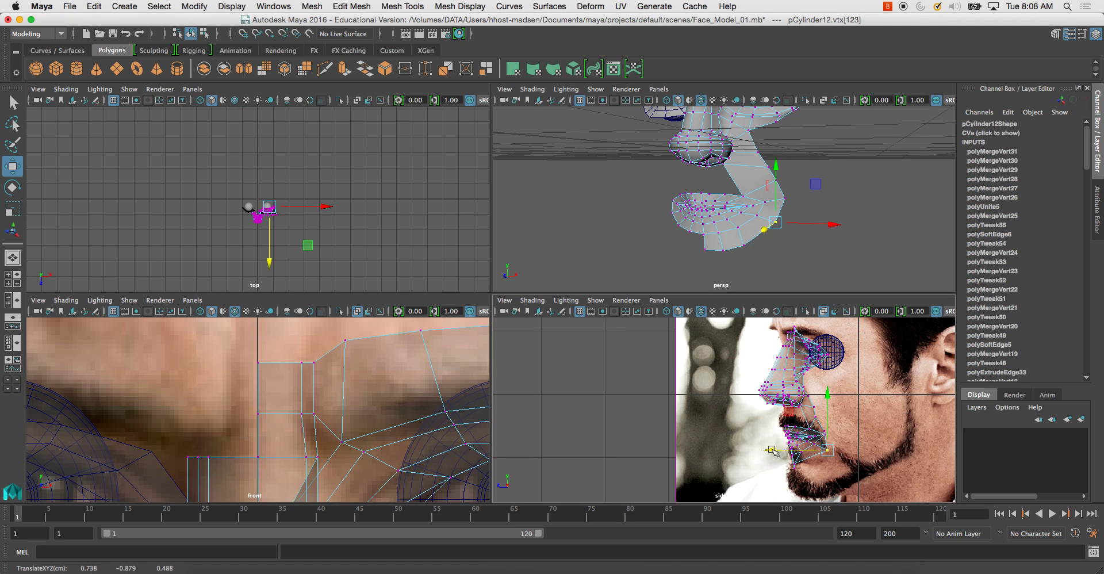
left_click(739, 245)
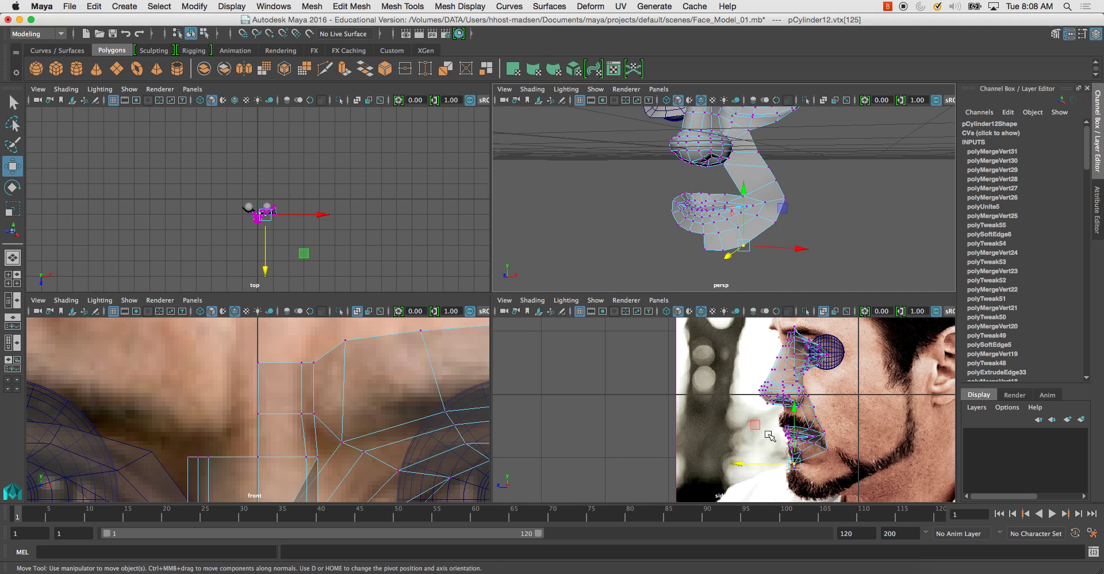
left_click_drag(737, 464, 766, 471)
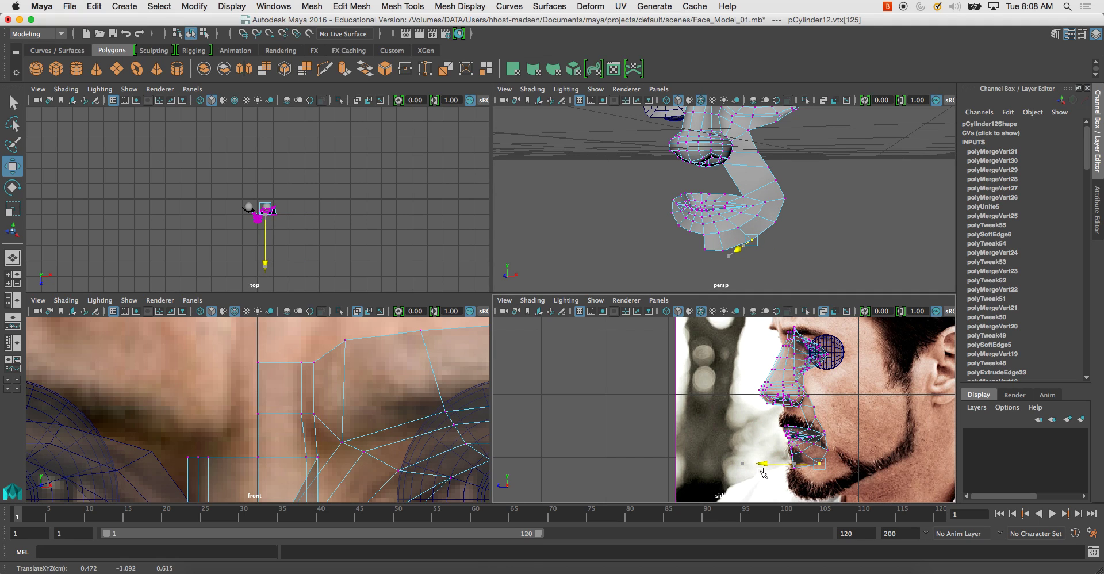
left_click(718, 249)
left_click_drag(703, 263, 707, 264)
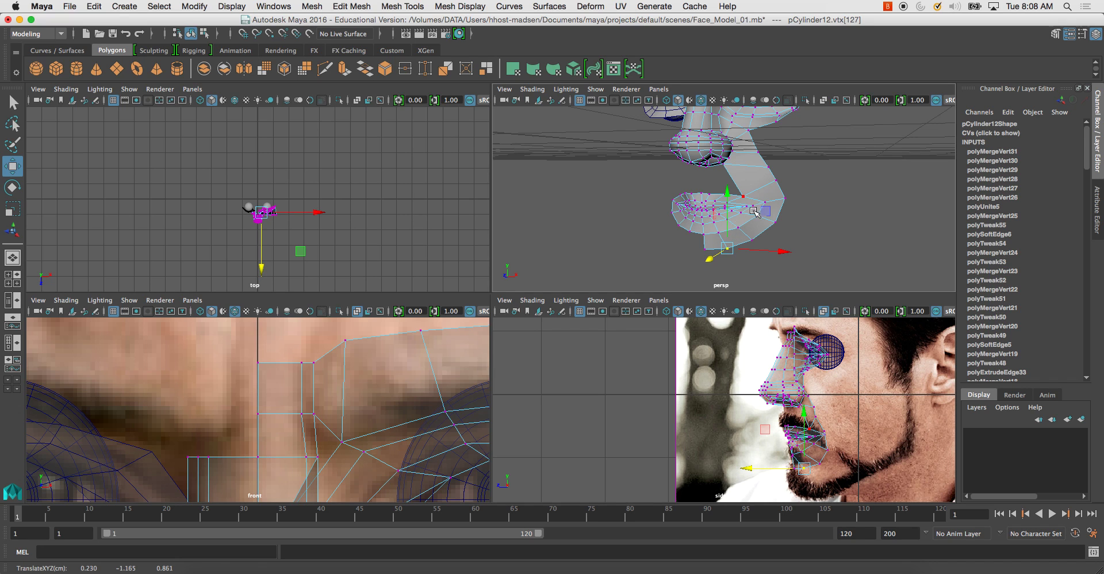
Step: Return to object mode, soften the face mesh's edges and check the whole face in perspective
left_click_drag(753, 211, 719, 198, "alt")
middle_click_drag(732, 178, 722, 229, "alt")
right_click_drag(722, 165, 795, 163)
left_click(725, 165)
mouse_move(758, 214)
left_mouse_down("alt")
mouse_move(819, 211)
mouse_move(775, 208)
left_mouse_up("alt")
left_click(820, 213)
right_click_drag(774, 207, 739, 202, "alt")
left_click_drag(739, 202, 718, 191, "alt")
middle_click_drag(718, 190, 733, 208, "alt")
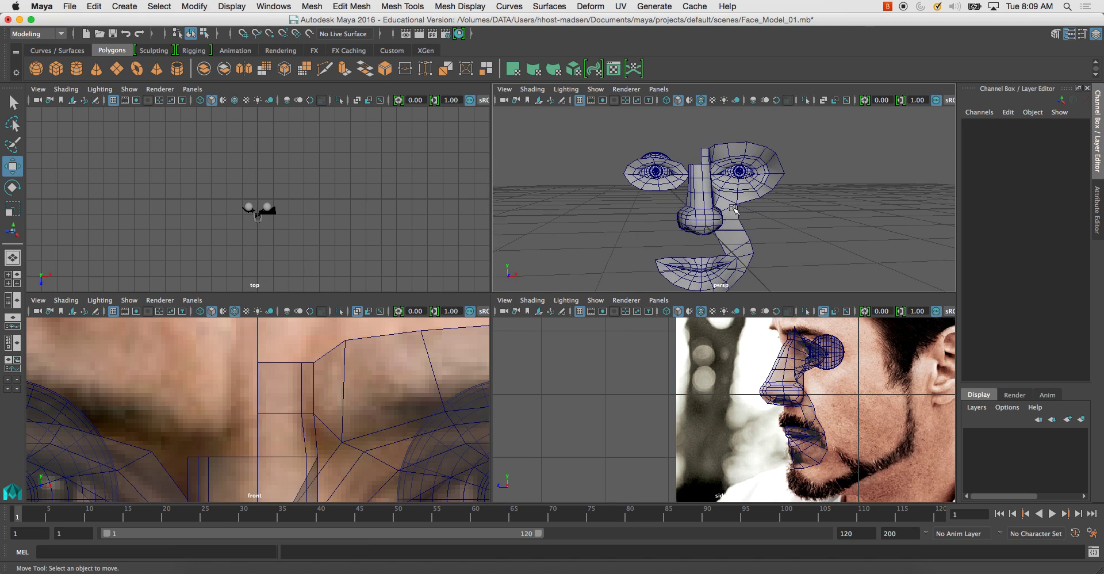
right_click_drag(733, 208, 768, 213, "alt")
Step: Move the four top vertices of the nose bridge forward to match the profile in the side view
left_click(738, 248)
middle_click_drag(738, 272, 736, 221, "alt")
left_click_drag(737, 222, 688, 198, "alt")
scroll(753, 359, "up", 10)
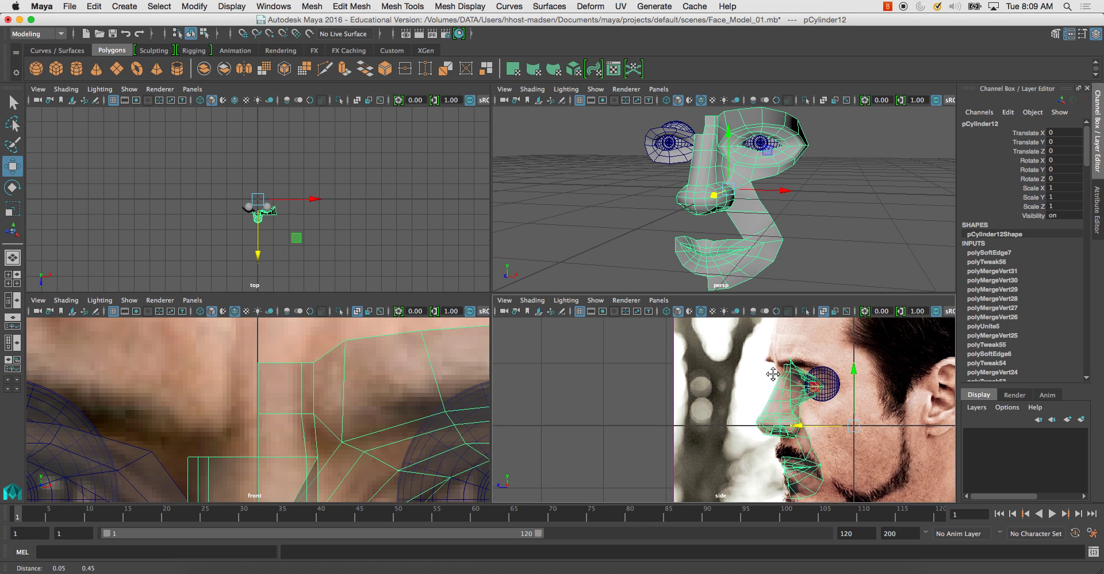
right_click_drag(767, 303, 768, 339)
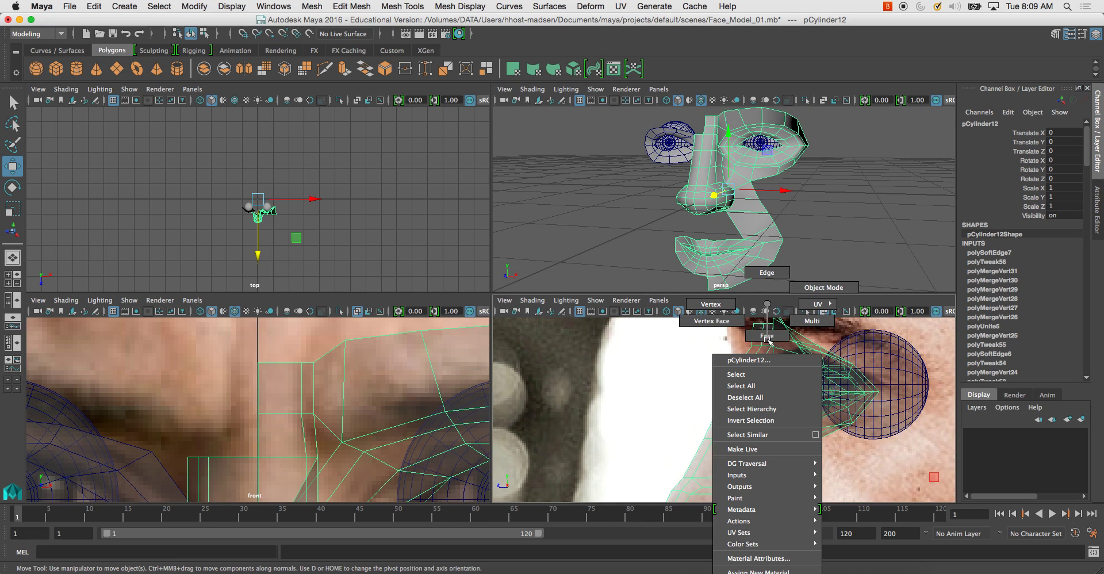
right_click_drag(725, 304, 725, 304)
middle_click_drag(724, 305, 724, 352, "alt")
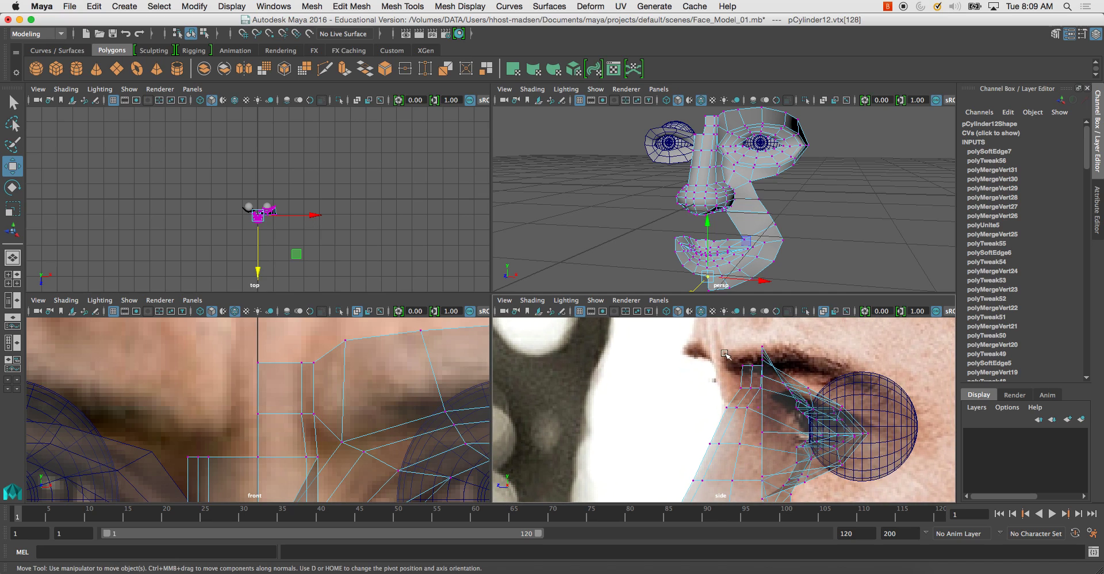
left_click_drag(758, 395, 690, 379)
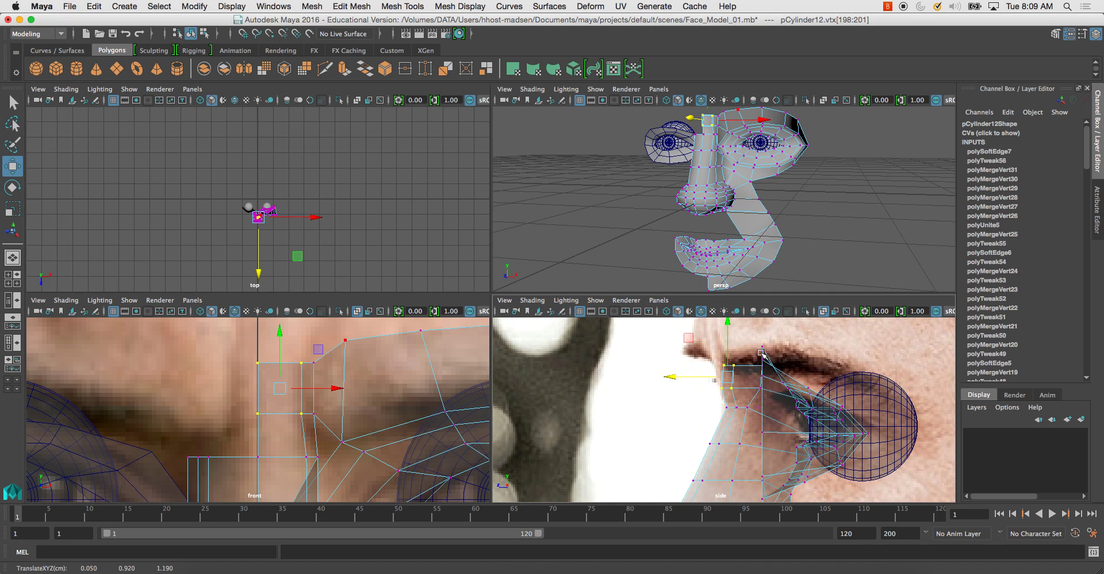
middle_click_drag(798, 185, 806, 240, "alt")
left_click_drag(805, 241, 690, 232, "alt")
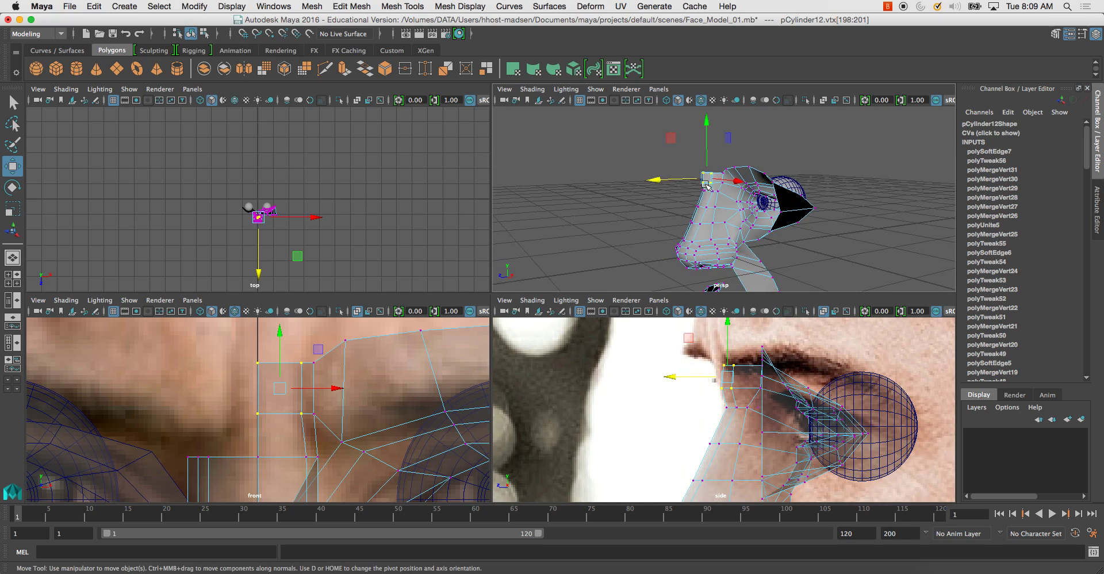
Step: Push the outer vertices along the brow strip's upper edge backward in depth, then return the face mesh to object mode
right_click_drag(690, 233, 752, 179, "alt")
left_click_drag(765, 178, 826, 173, "alt")
middle_click_drag(827, 174, 771, 160, "alt")
left_click_drag(772, 160, 798, 157, "alt")
left_click(860, 190)
left_click(811, 116)
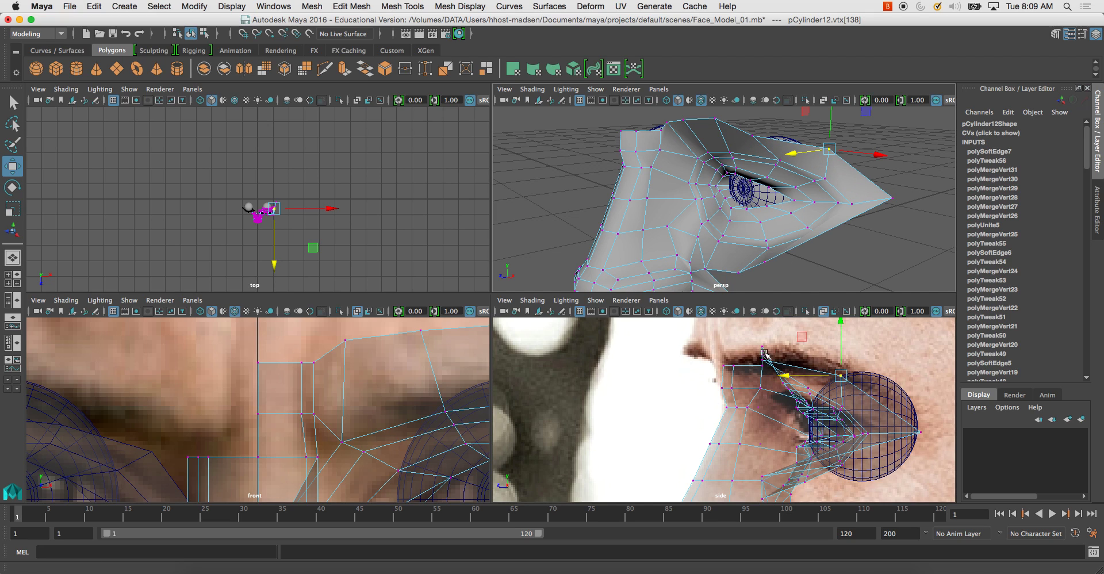
left_click(753, 142)
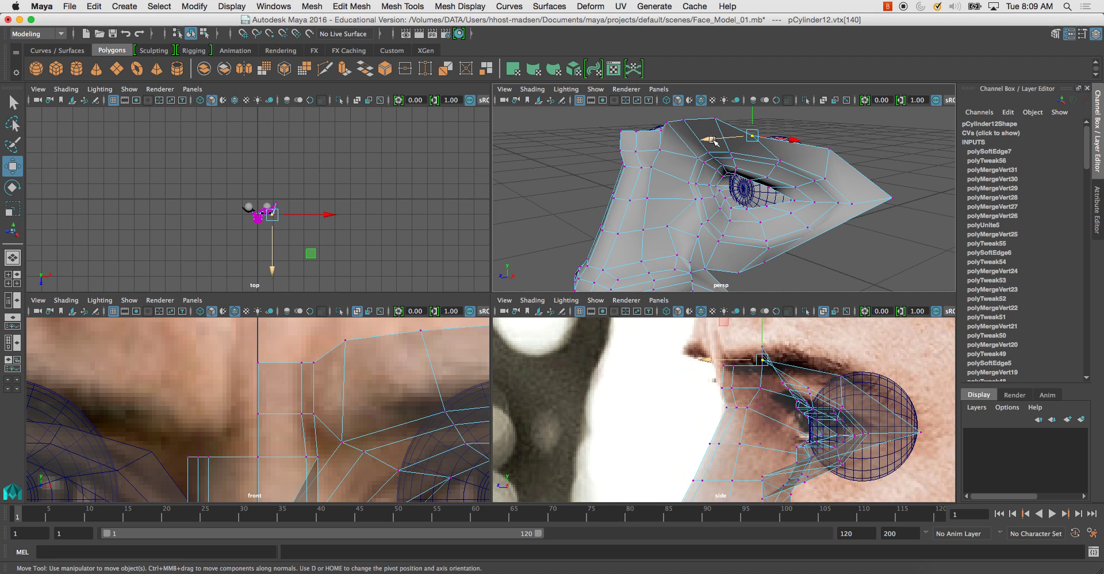
left_click_drag(713, 141, 748, 140)
left_click(715, 121)
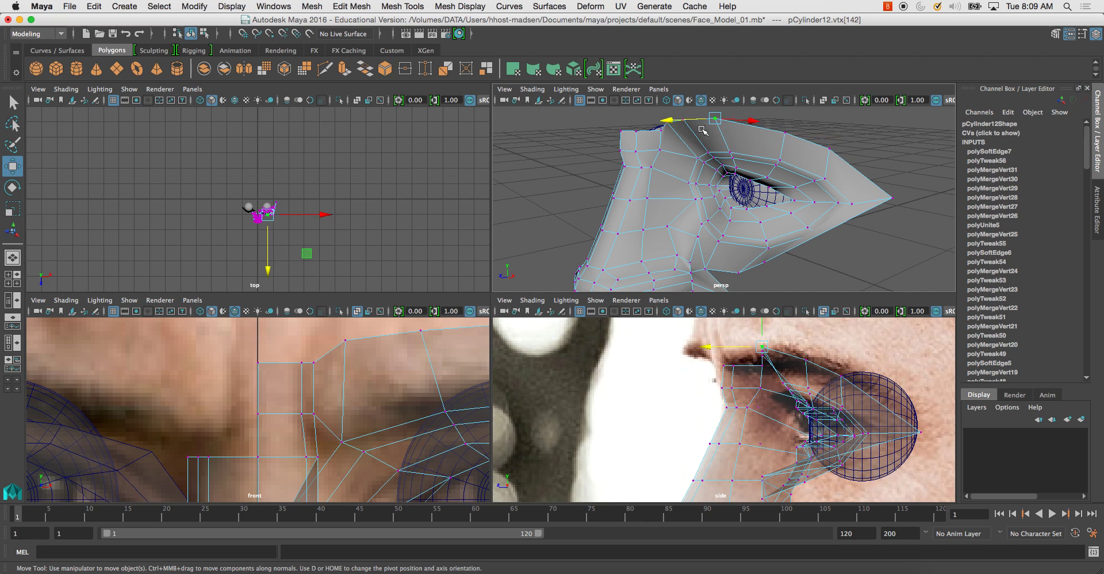
left_click_drag(668, 119, 687, 154)
right_click_drag(686, 151, 712, 167)
left_click(712, 143)
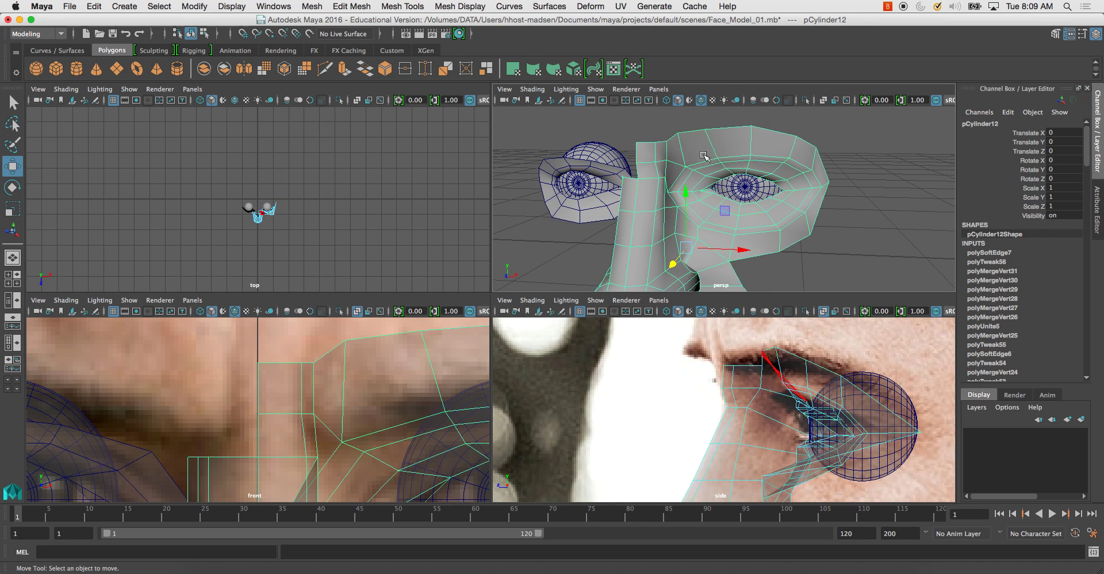
Step: Move the lower outer corner vertex of the eye strip sideways and push the neighbouring lower-edge vertex backward in depth
left_click(698, 151)
left_click_drag(699, 155, 676, 174, "alt")
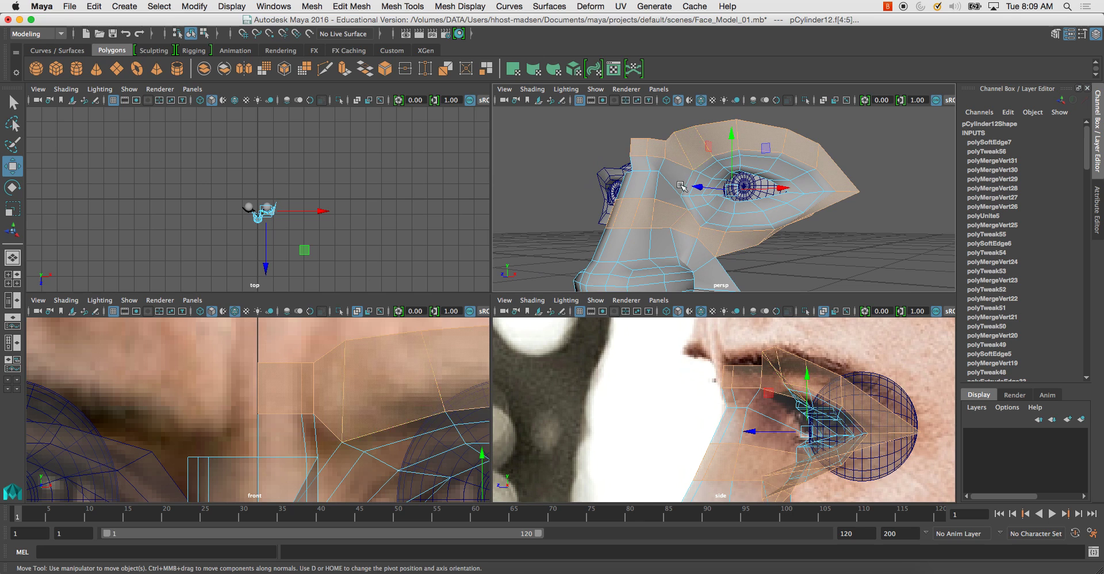
left_click_drag(704, 235, 774, 256, "alt")
right_click_drag(775, 216, 743, 217)
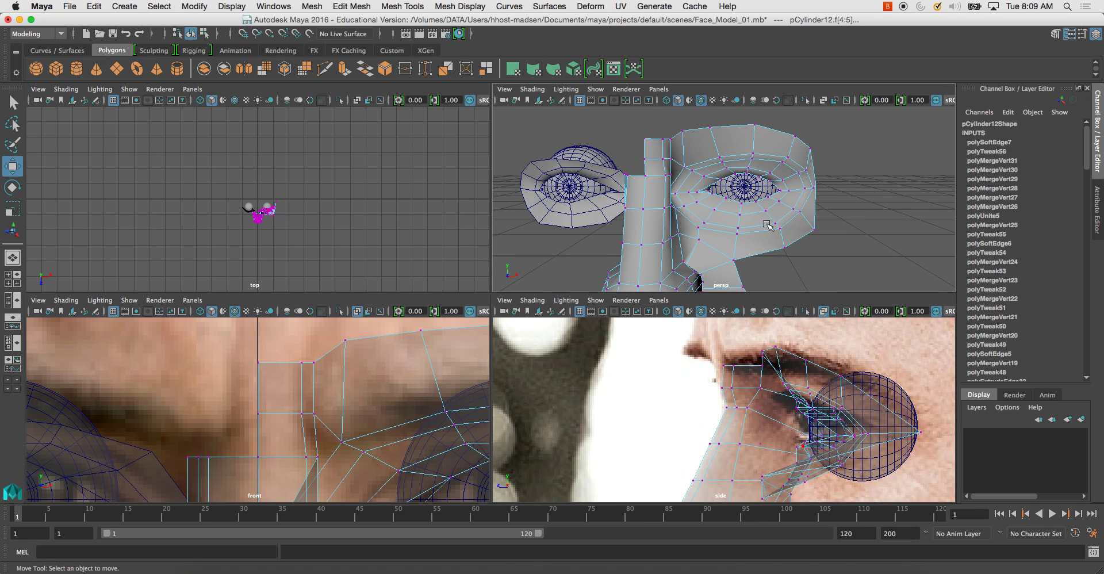
left_click(809, 231)
left_click_drag(809, 231, 802, 266, "alt")
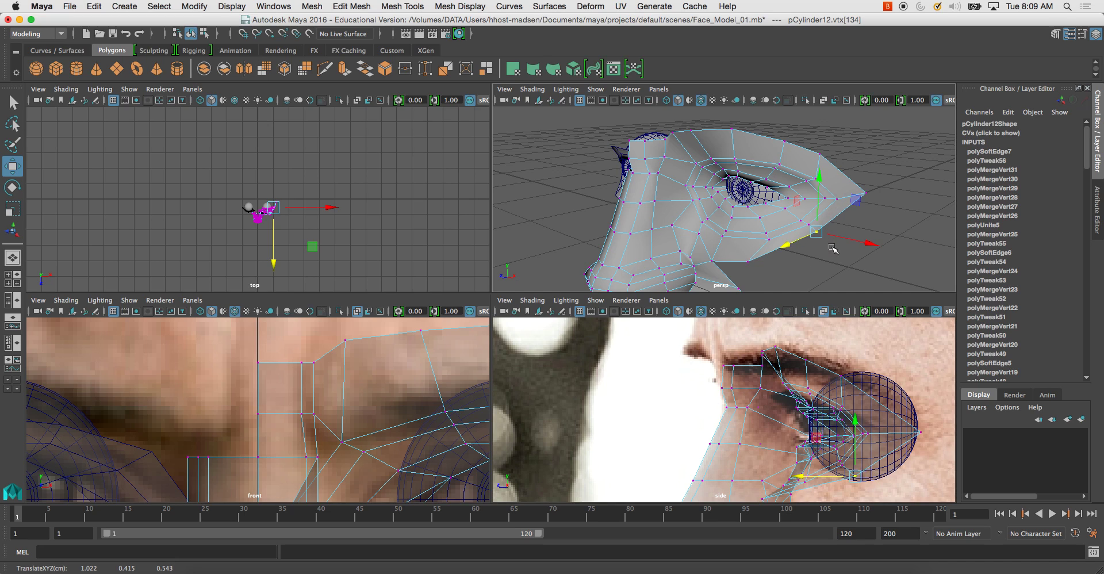
left_click_drag(854, 244, 885, 251)
left_click(748, 262)
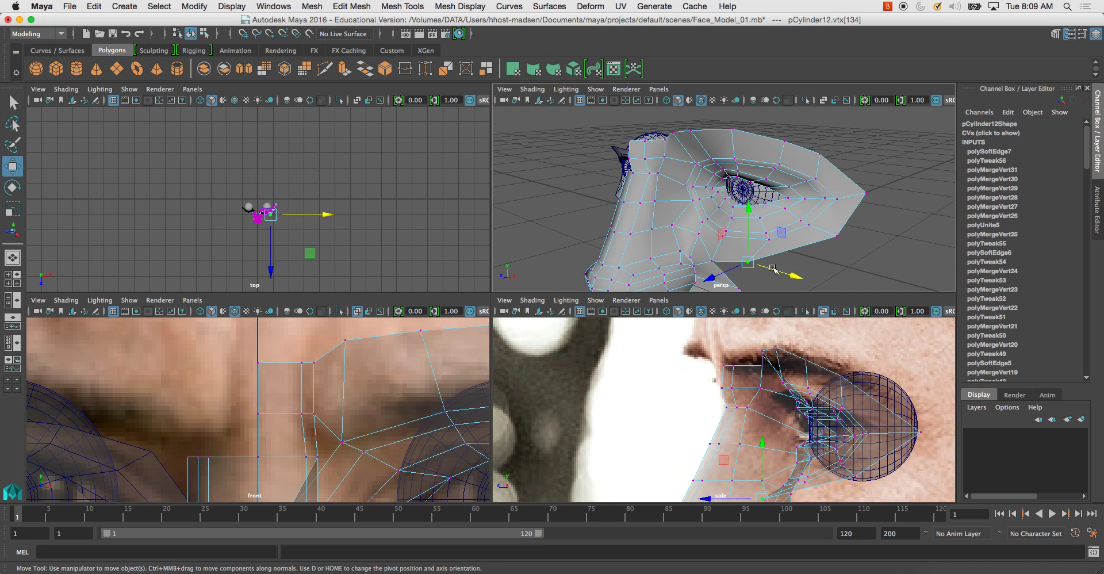
left_click_drag(724, 275, 734, 274)
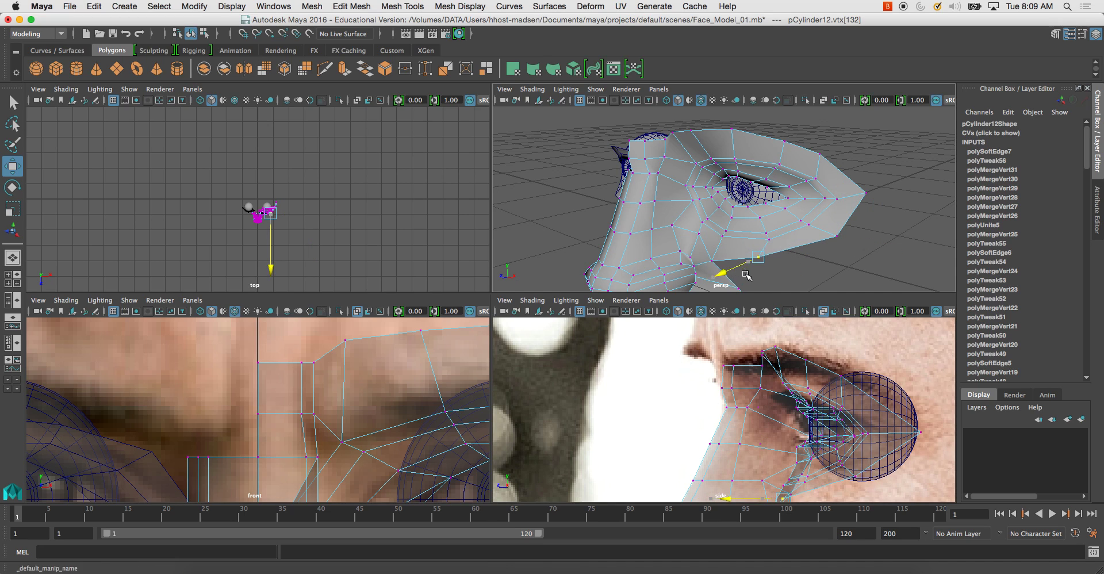
Step: In the side view, push the strip vertex beside the nose backward to follow the cheek
middle_click_drag(801, 447, 756, 383, "alt")
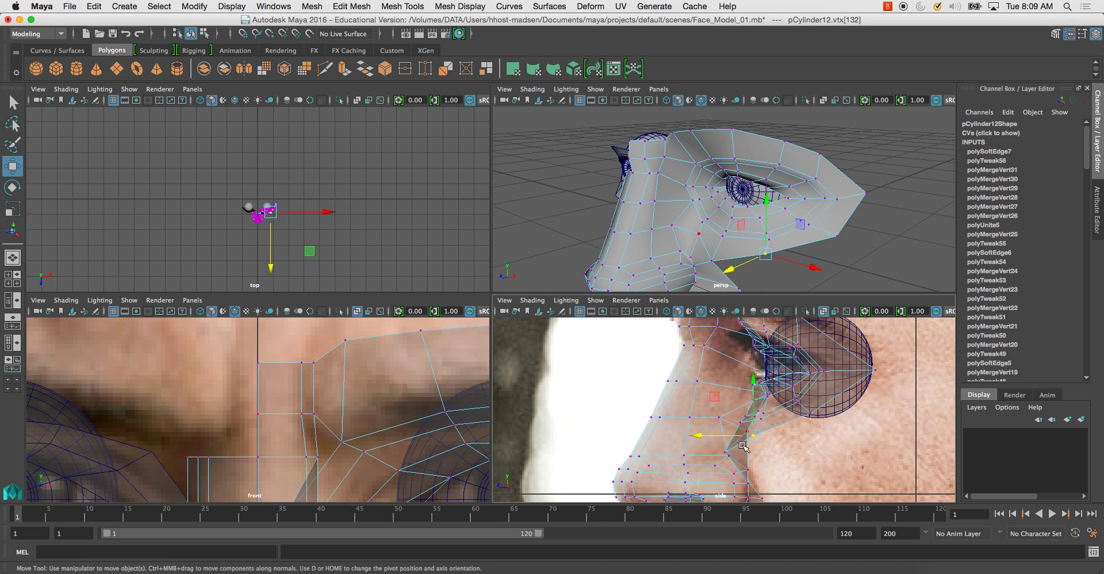
left_click(725, 452)
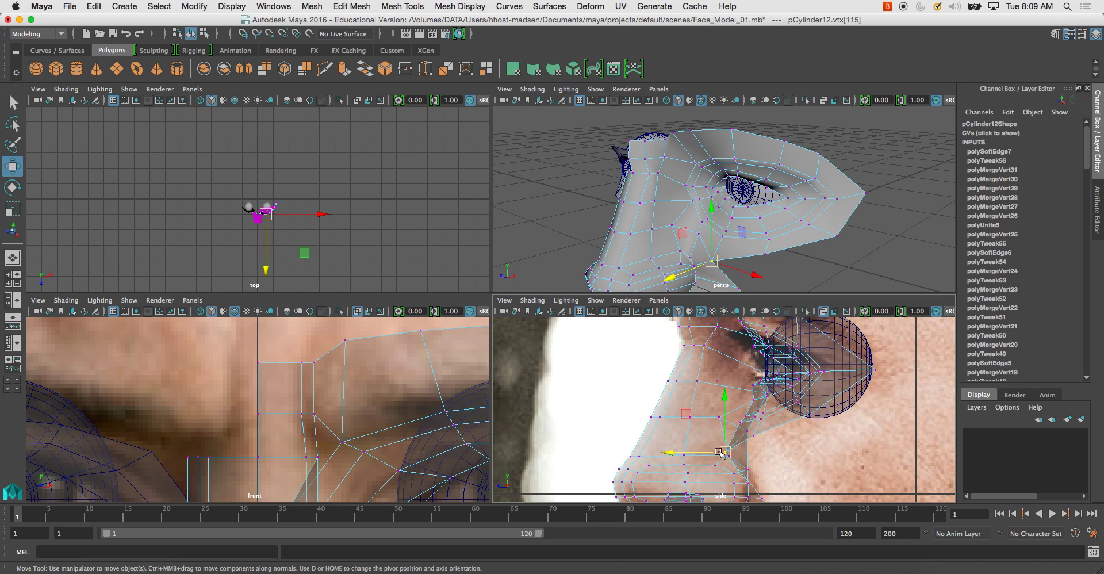
left_click_drag(675, 452, 705, 456)
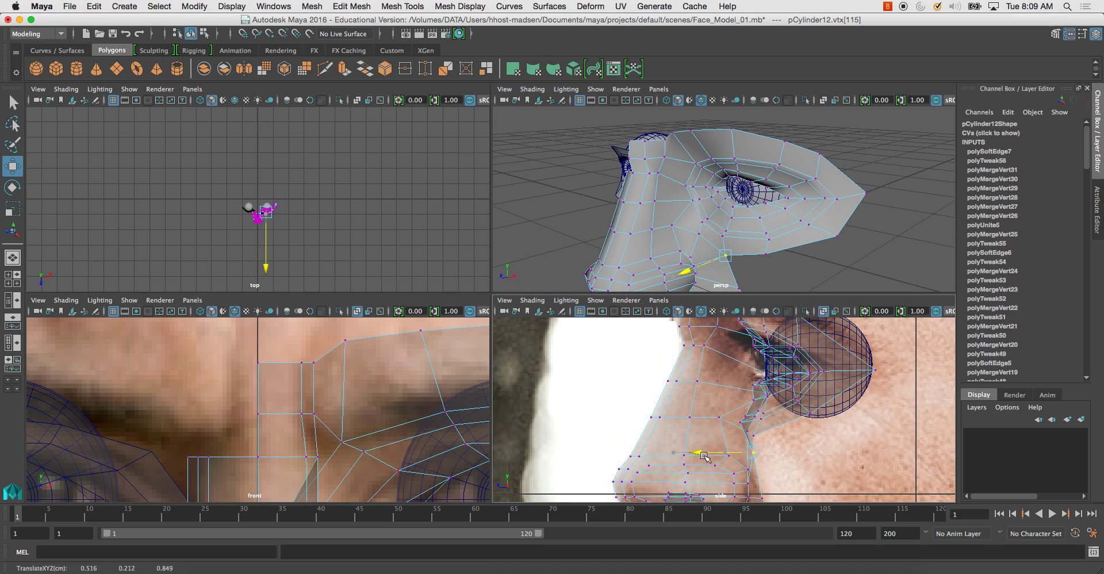
Step: Push the upper cheek vertices backward using soft selection, and the eye strip's lower-edge vertex backward on its own
left_click(746, 423)
key("b")
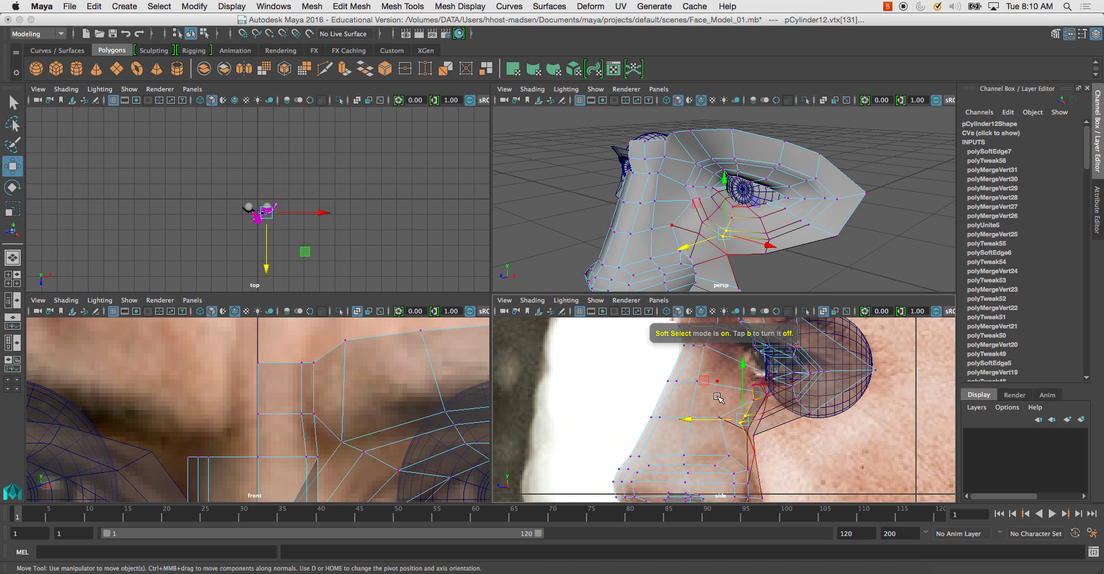
left_click_drag(682, 248, 693, 245)
mouse_move(745, 260)
middle_mouse_down()
mouse_move(762, 278)
mouse_move(749, 258)
middle_mouse_up()
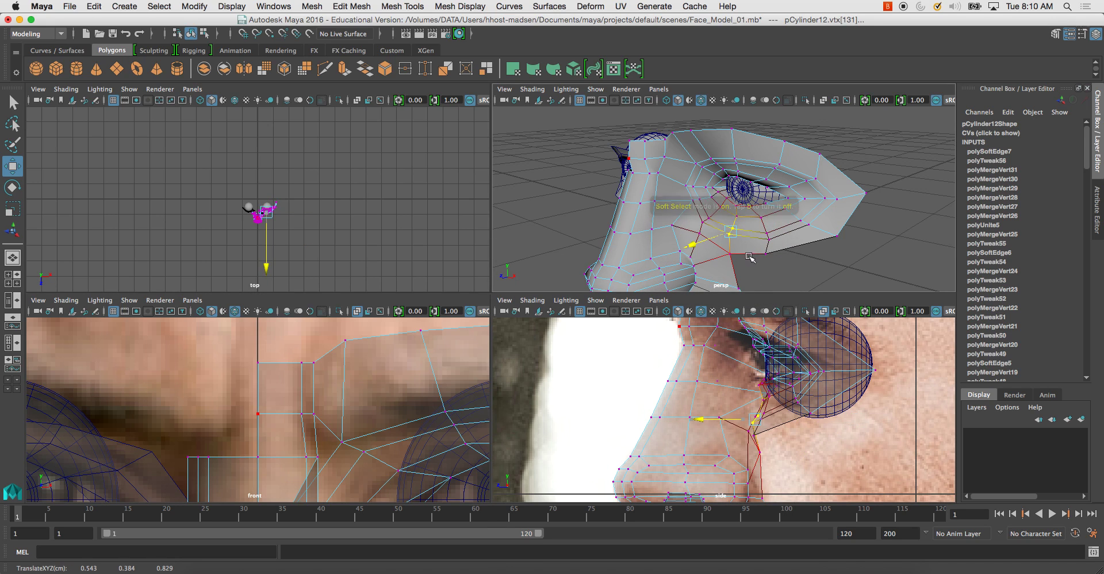
left_click(765, 255)
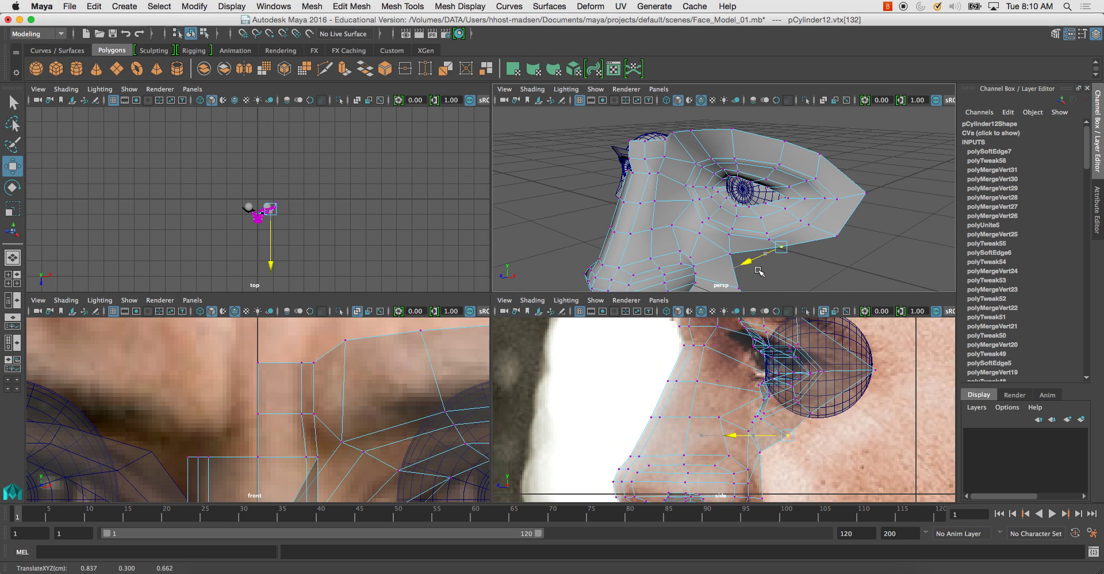
Step: Maximize the perspective view and examine the eye, nose and mouth strips from several angles
left_click_drag(742, 232, 833, 231, "alt")
left_click(834, 233)
right_click_drag(736, 211, 780, 183)
left_click_drag(769, 242, 736, 213, "alt")
key("space")
left_click_drag(630, 277, 667, 315, "alt")
left_click_drag(685, 315, 610, 260, "alt")
right_click_drag(569, 275, 614, 296)
left_click(654, 229)
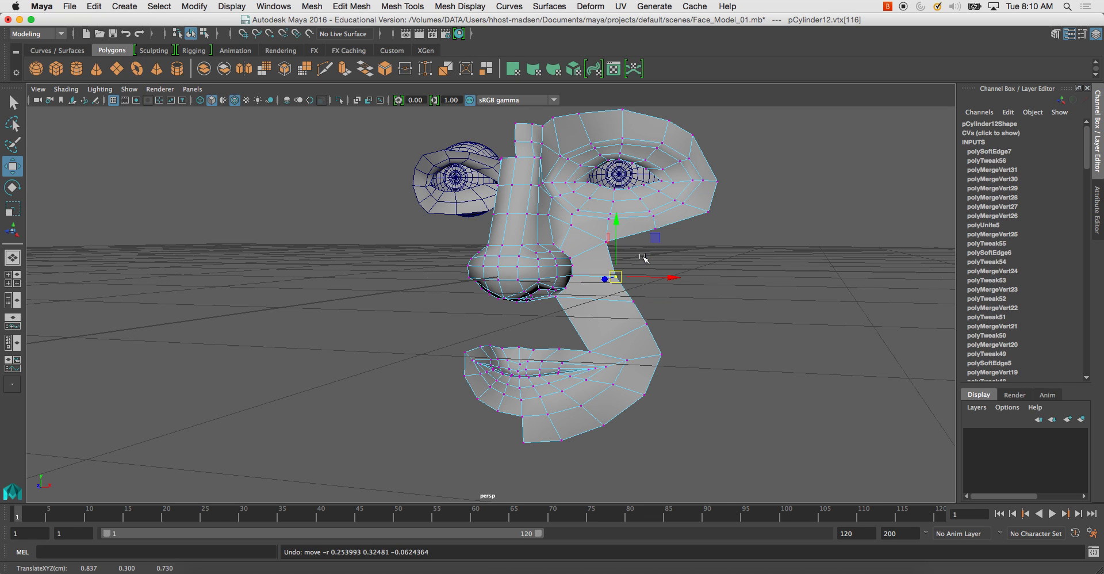
Step: Extrude the two lower outer edges of the eye strip and pull them straight down onto the cheek
scroll(635, 262, "up", 5)
right_click_drag(648, 219, 650, 183)
left_click(667, 222)
left_click_drag(667, 223, 651, 239, "alt")
left_click(731, 202, "shift")
left_click_drag(762, 318, 523, 209, "alt")
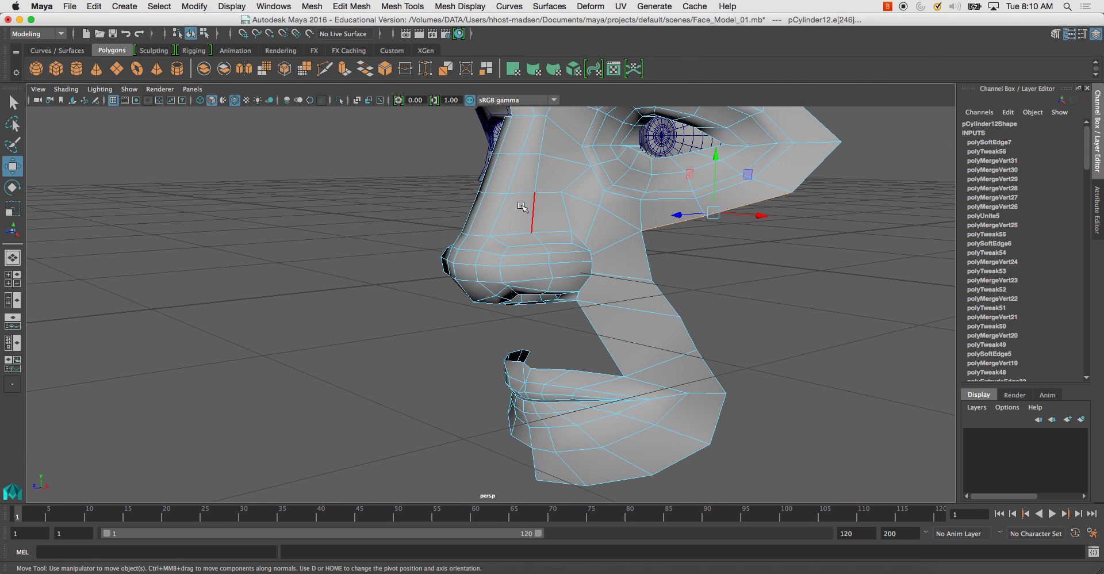
left_click(348, 78)
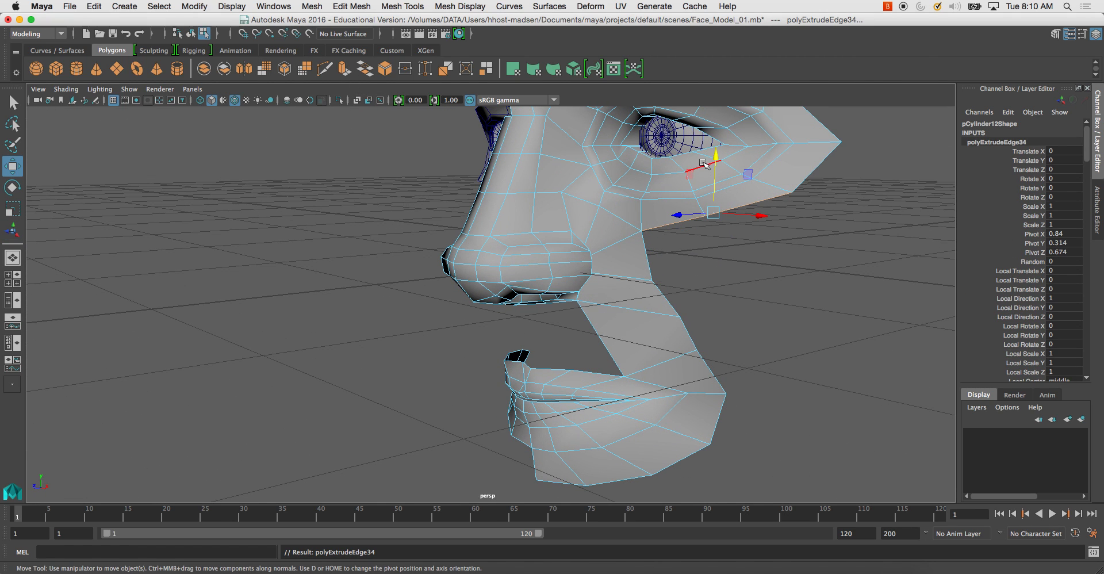
left_click_drag(716, 162, 714, 219)
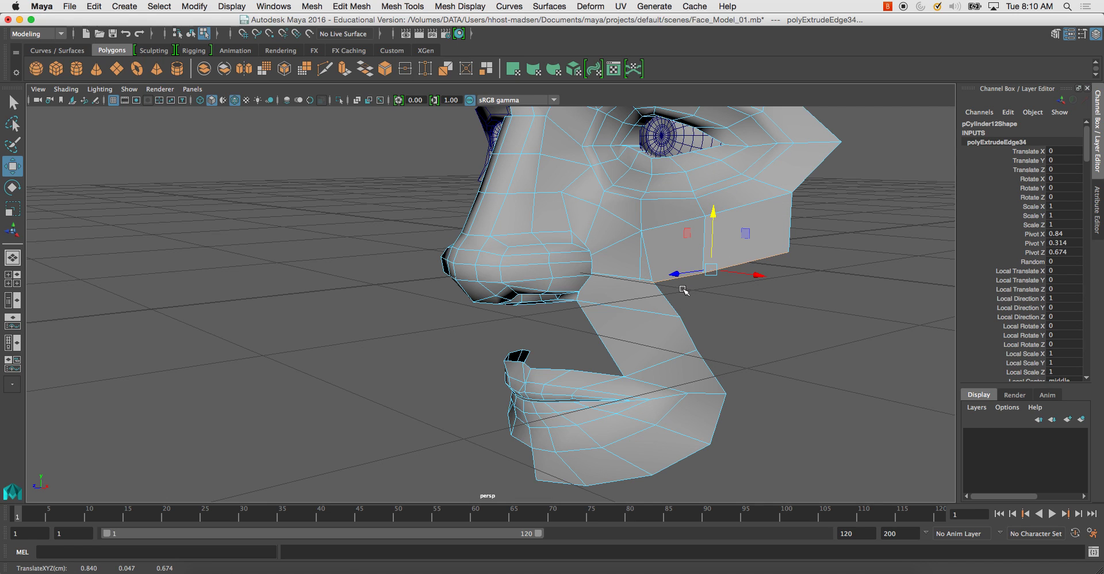
Step: Extrude the cheek's new lower edges a second time and move them further down
left_click_drag(670, 291, 625, 307, "alt")
left_click_drag(697, 317, 586, 270)
left_click(349, 70)
key("w")
left_click_drag(649, 168, 650, 208)
left_click_drag(611, 257, 780, 262)
left_click_drag(691, 275, 679, 269, "alt")
Step: Merge the inner vertices of the extruded cheek rows with the adjacent vertices of the nose-to-mouth strip
right_click_drag(631, 234, 603, 168)
left_click(611, 246)
left_click_drag(657, 290, 658, 290)
right_click_drag(659, 290, 682, 260, "shift")
Step: Extrude the two lowest cheek edges again and move them downward and outward
left_click(760, 242, "shift")
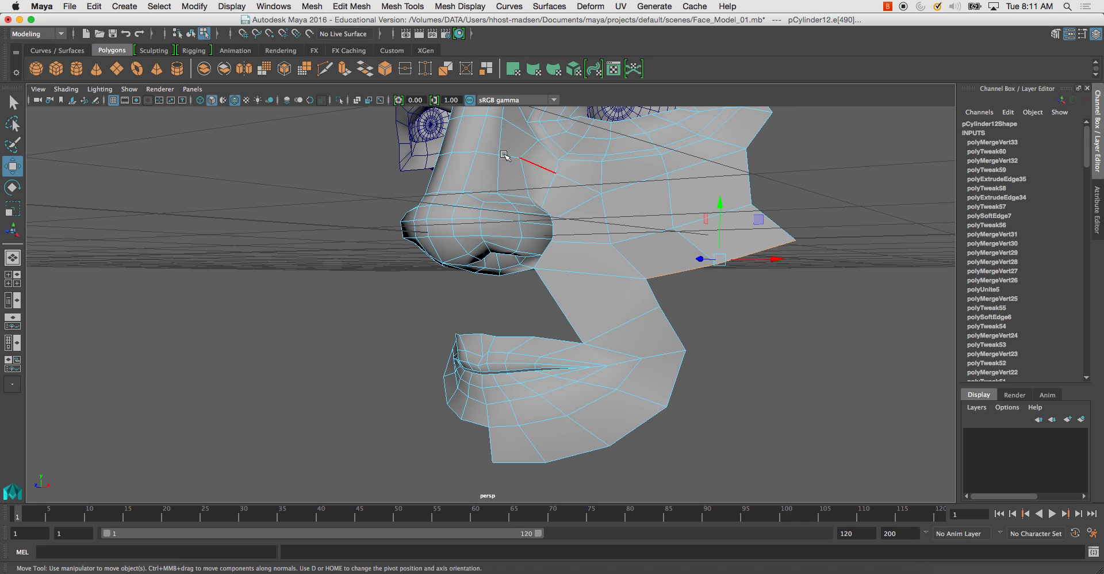
key("ctrl+e")
left_click_drag(715, 201, 725, 246)
key("super+z")
left_click_drag(720, 201, 732, 234)
left_click_drag(777, 292, 800, 291)
Step: Merge the lowest cheek row's inner vertex with the nose-to-mouth strip's outer vertex above the mouth corner
right_click_drag(714, 253, 634, 282)
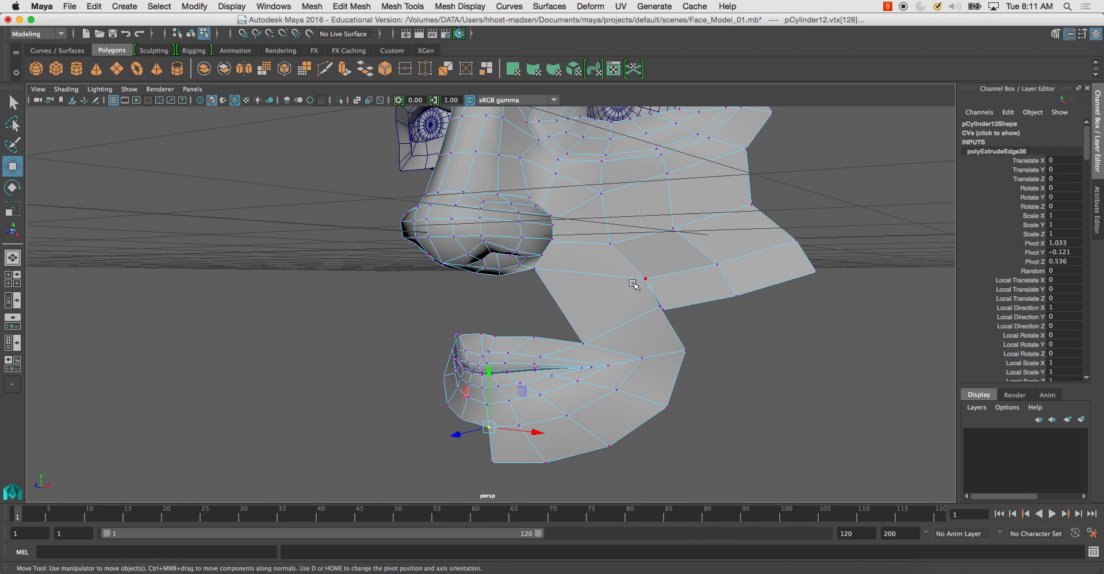
left_click(661, 309)
right_click_drag(637, 233, 666, 220, "shift")
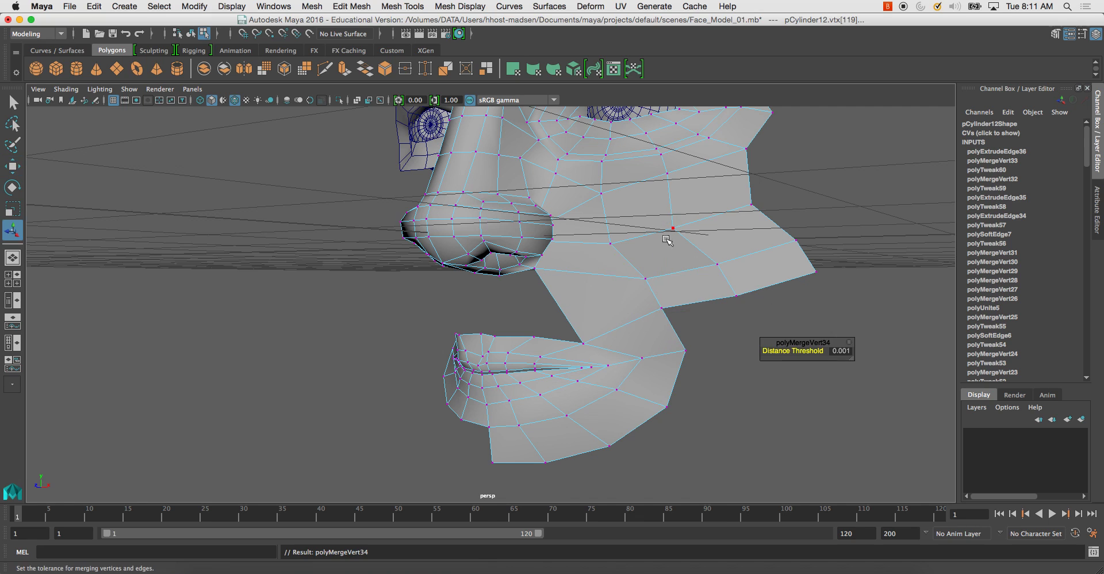
Step: Return to object mode and soften the edges of the extended face mesh
left_click_drag(678, 280, 684, 293, "alt")
right_click_drag(685, 293, 650, 278, "alt")
left_click_drag(651, 278, 603, 252, "alt")
right_click_drag(602, 252, 741, 229)
left_click(611, 237)
left_click(753, 222)
left_click_drag(748, 225, 535, 358, "alt")
left_click(598, 258)
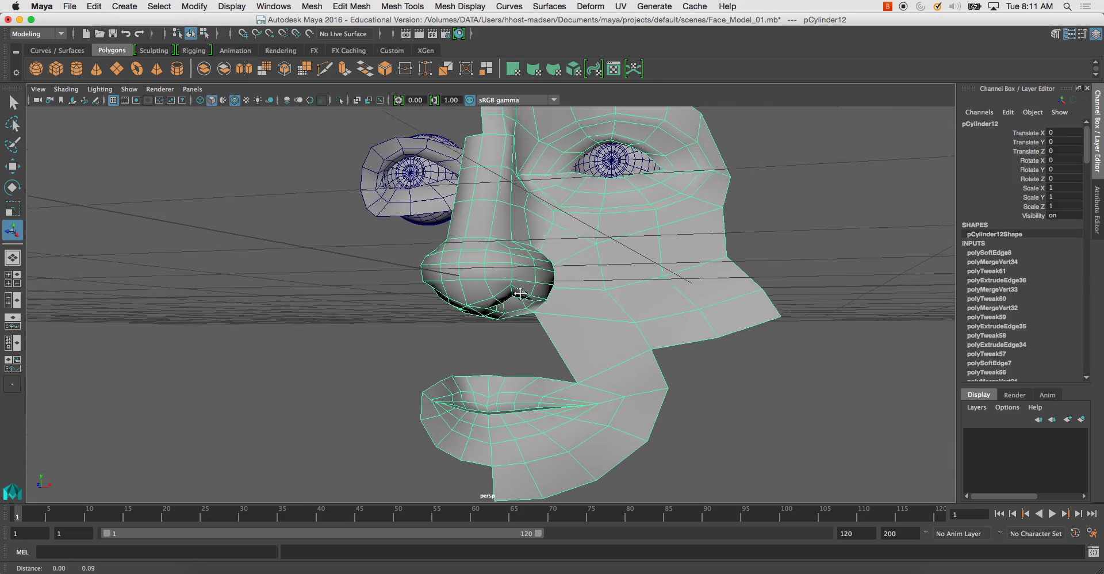
Step: Switch to edge selection and examine the gap between the nose base and the upper lip
right_click_drag(520, 345, 547, 321, "alt")
left_click_drag(546, 320, 536, 305, "alt")
right_click_drag(536, 306, 536, 288)
left_click_drag(537, 294, 591, 362, "alt")
left_click(586, 350)
left_click_drag(527, 393, 525, 334, "alt")
left_click_drag(525, 374, 515, 402, "alt")
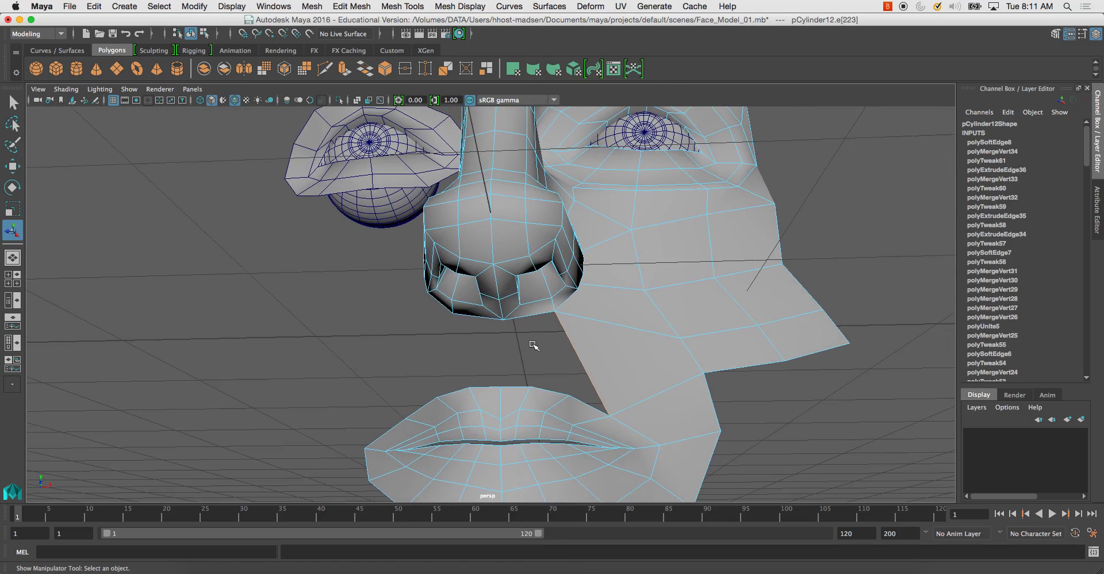
Step: Delete the extra edge loop crossing the lips between the mouth's centre and its corner
middle_click_drag(539, 371, 540, 342, "alt")
right_click_drag(540, 342, 564, 363, "alt")
left_click_drag(562, 386, 527, 392, "alt")
left_click_drag(522, 288, 563, 381, "alt")
double_click(555, 402)
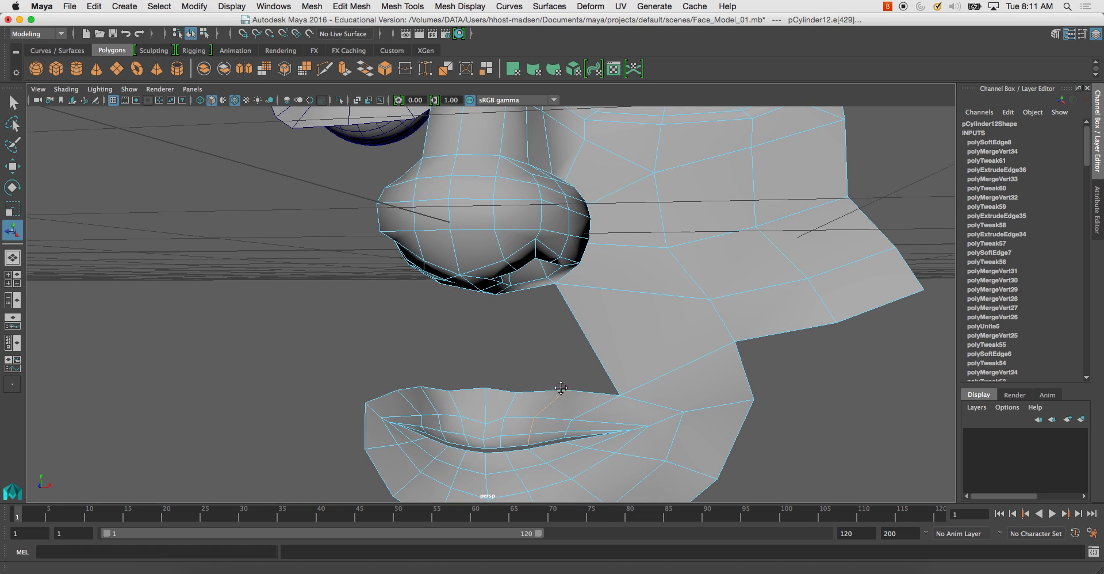
middle_click_drag(560, 395, 536, 305, "alt")
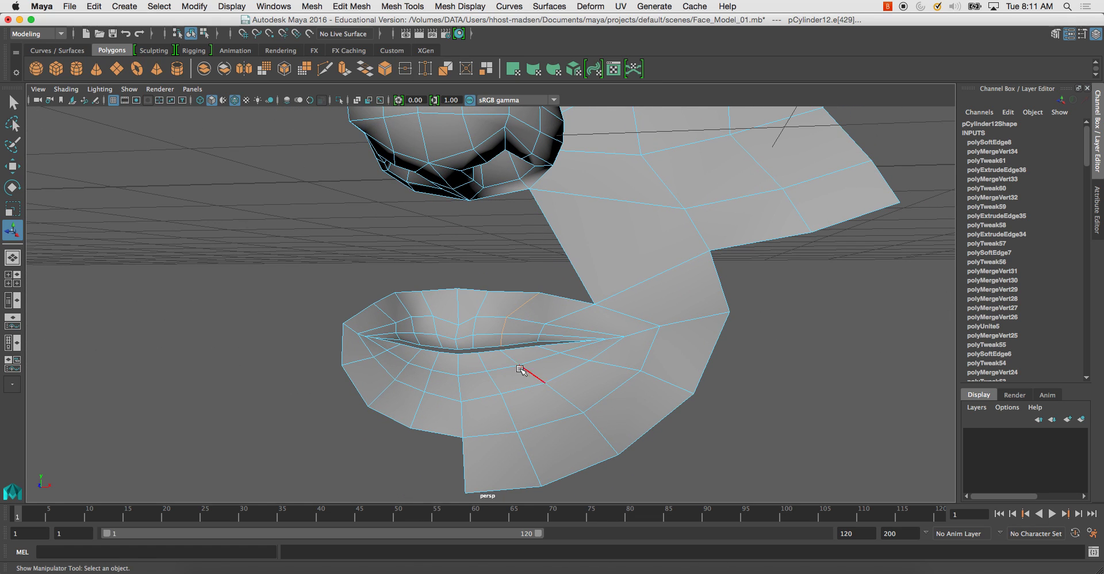
key("Delete")
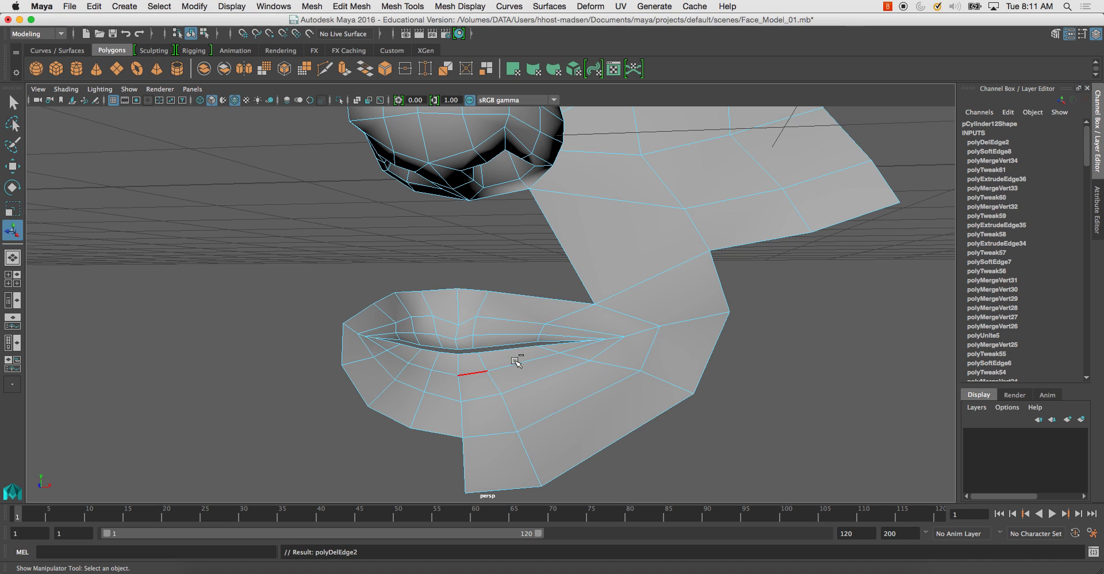
Step: Select the nose-base edges and the facing upper-lip edge, comparing them across the gap
left_click_drag(524, 302, 531, 321, "alt")
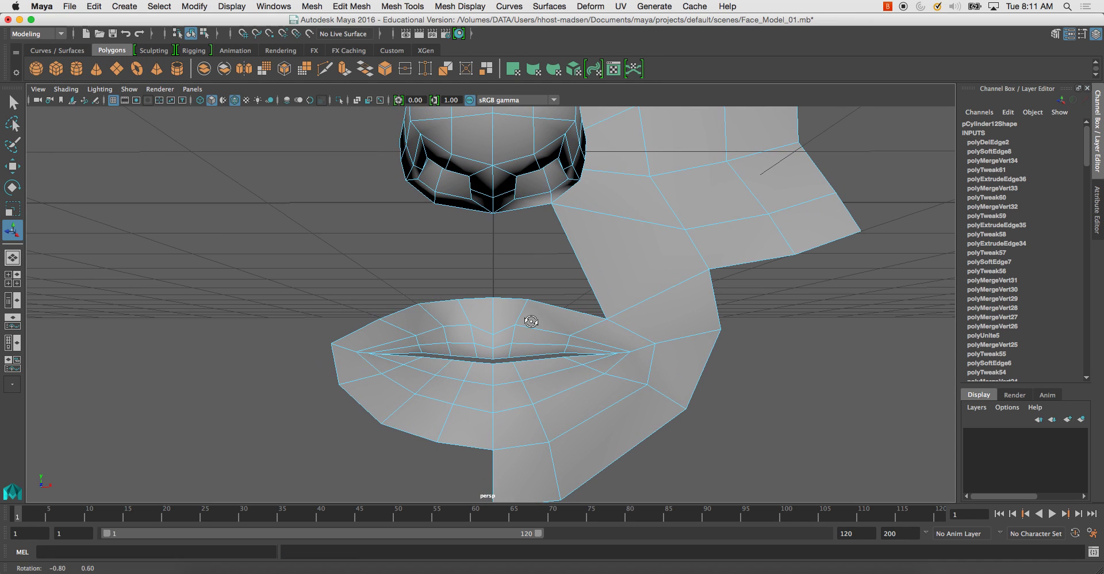
left_click(610, 251)
left_click_drag(548, 189, 526, 220, "alt")
middle_click_drag(526, 220, 524, 282, "alt")
left_click_drag(524, 281, 522, 251, "alt")
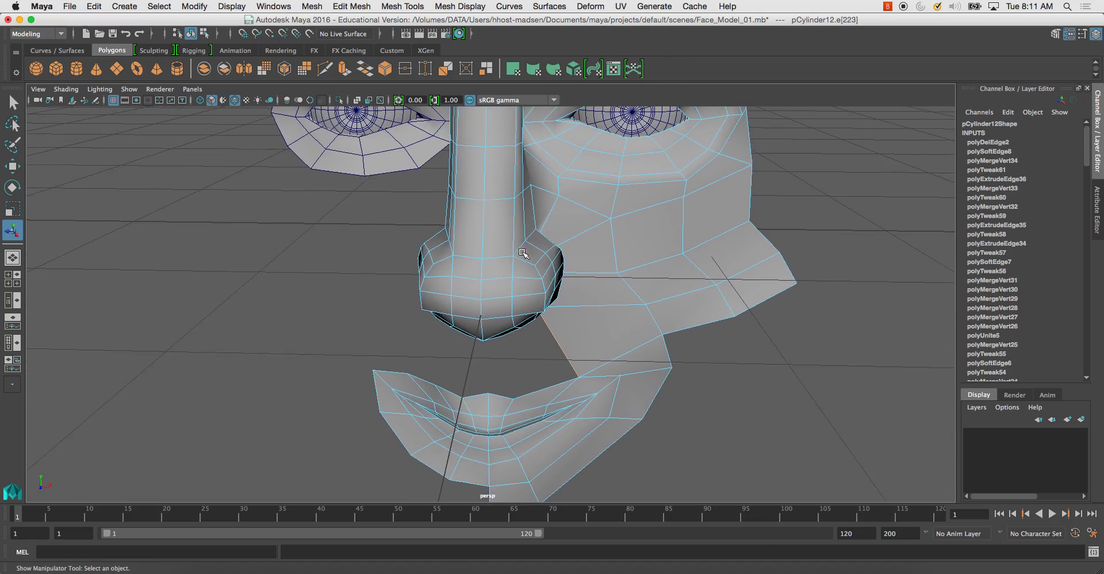
middle_click_drag(522, 251, 522, 280, "alt")
left_click_drag(522, 280, 536, 334, "alt")
left_click(511, 276)
left_click(552, 388, "shift")
left_click_drag(552, 388, 533, 224, "alt")
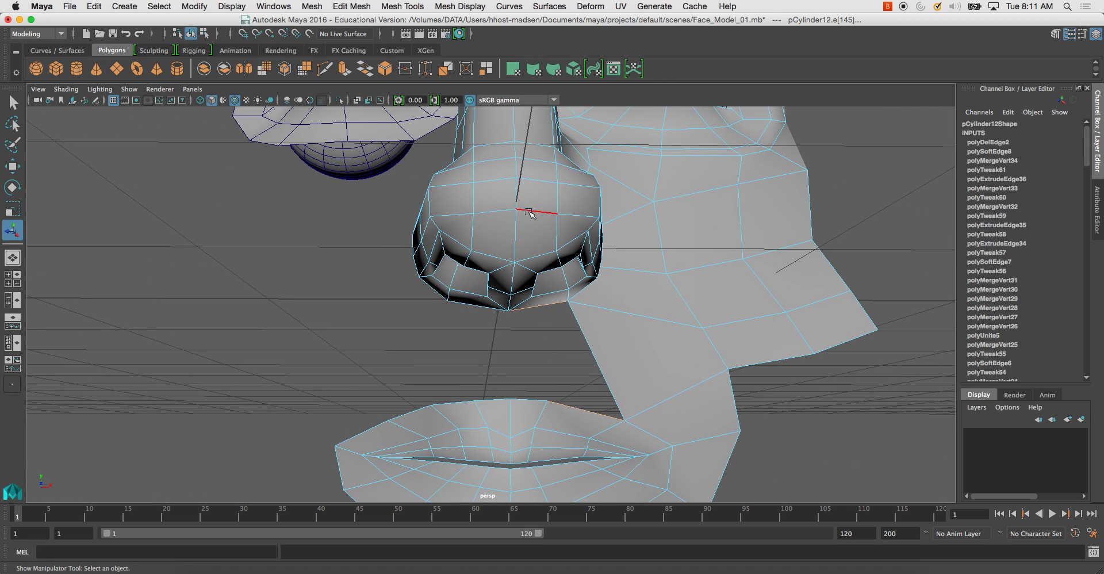
Step: Insert an edge loop through the nostril's lower rim with the Multi-Cut tool
left_click(325, 68)
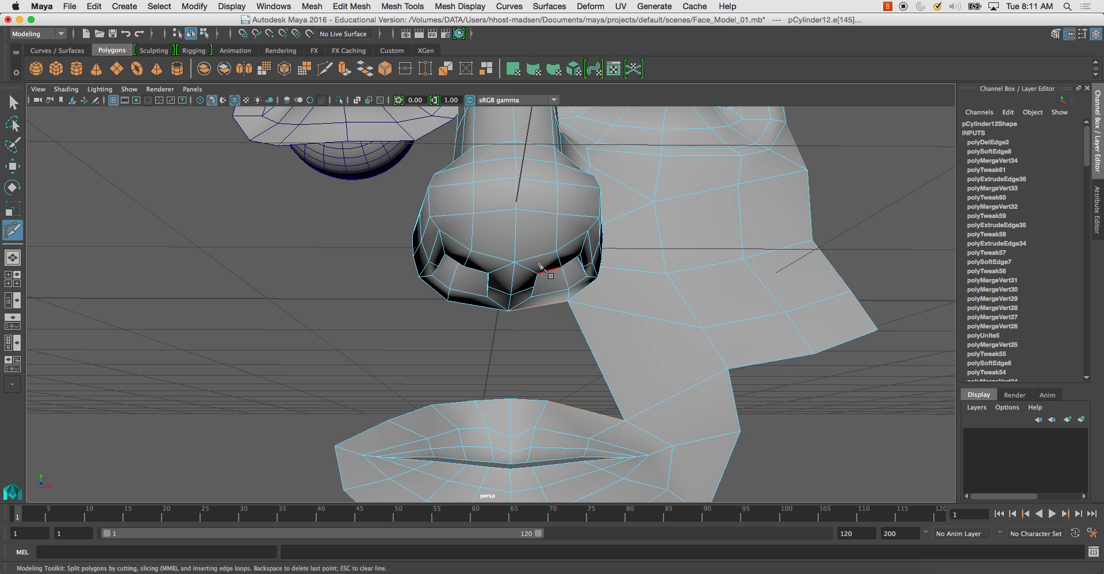
left_click(546, 292, "ctrl")
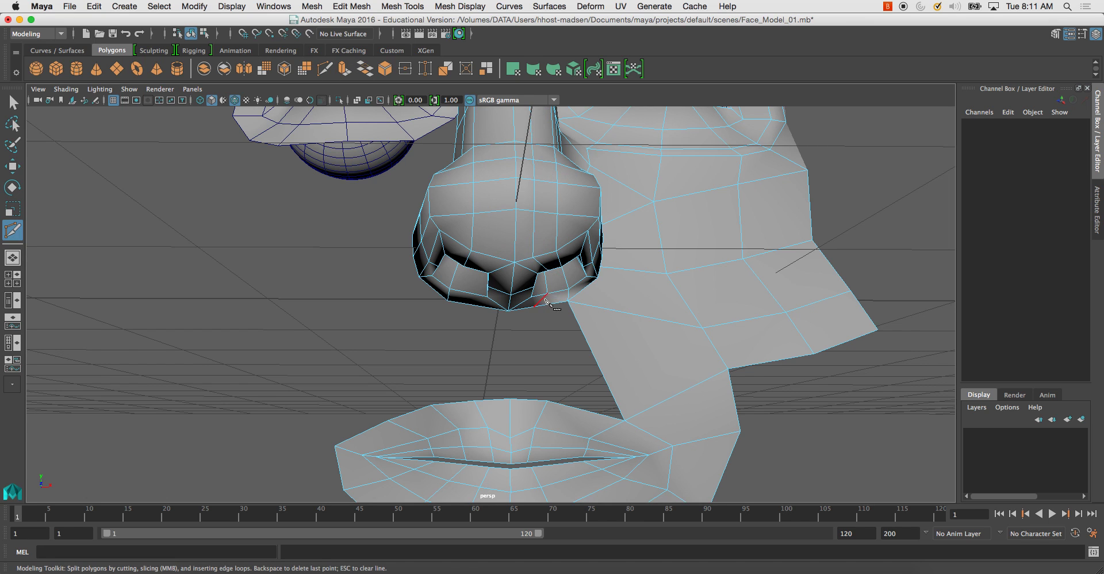
left_click_drag(547, 302, 541, 282, "alt")
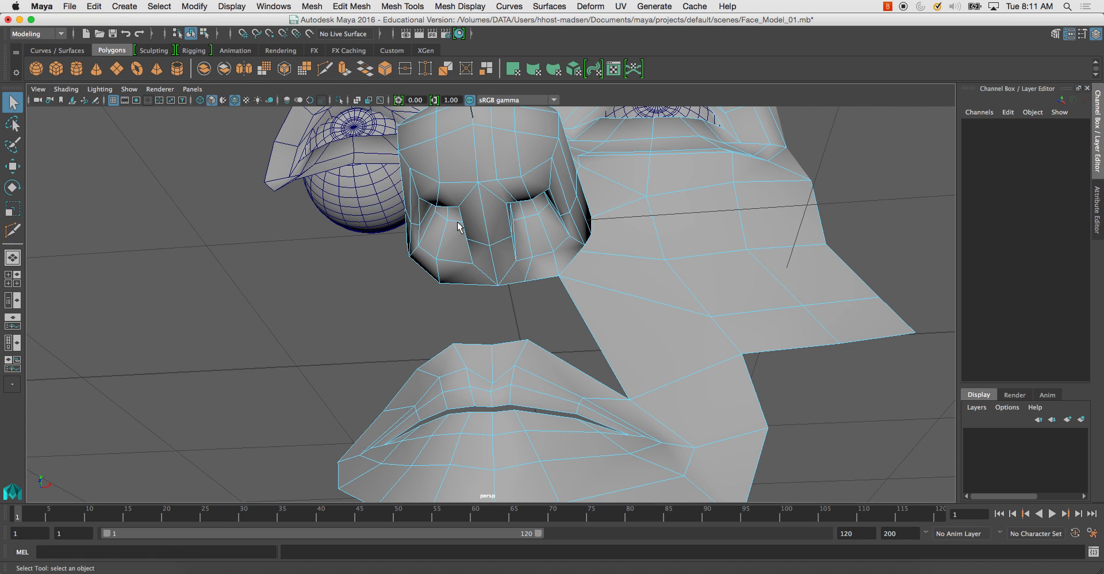
Step: Bridge the outer nose-base edge to the facing outer upper-lip edge beside the nose-to-mouth strip
left_click(504, 235)
left_click_drag(568, 343, 564, 401, "alt")
left_click(565, 405)
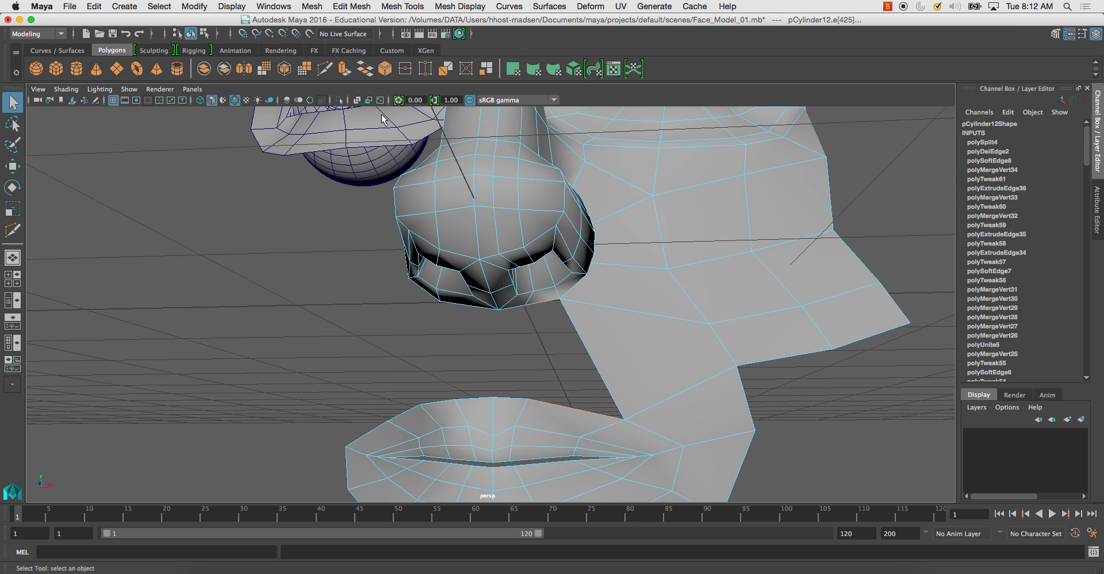
left_click(365, 69)
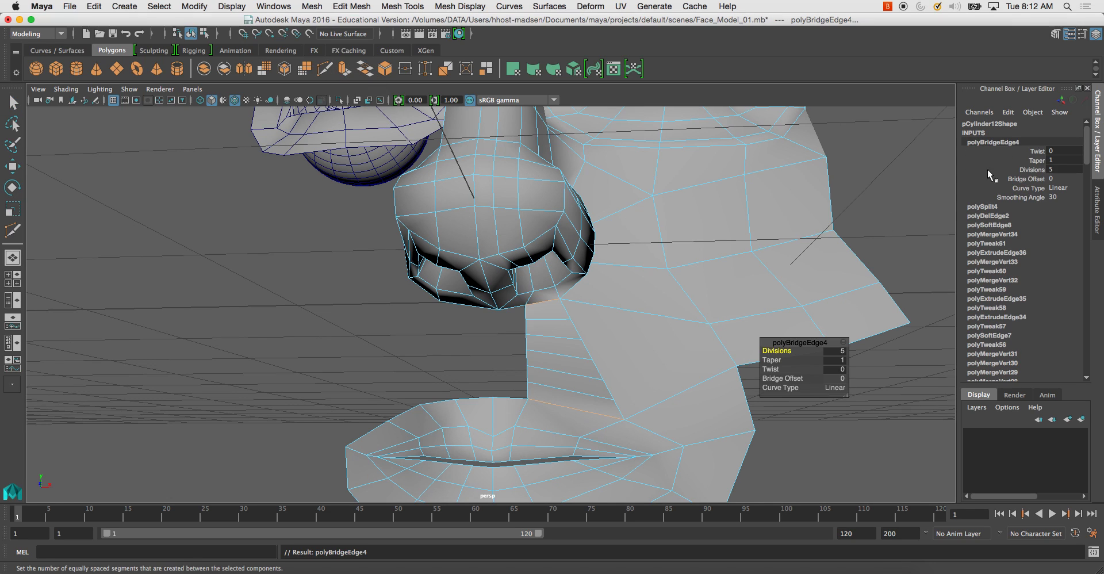
Step: Set the outer nose-to-lip bridge to 0 divisions and bridge the central nose-base edge to the central upper-lip edge, also with 0 divisions
key("Return")
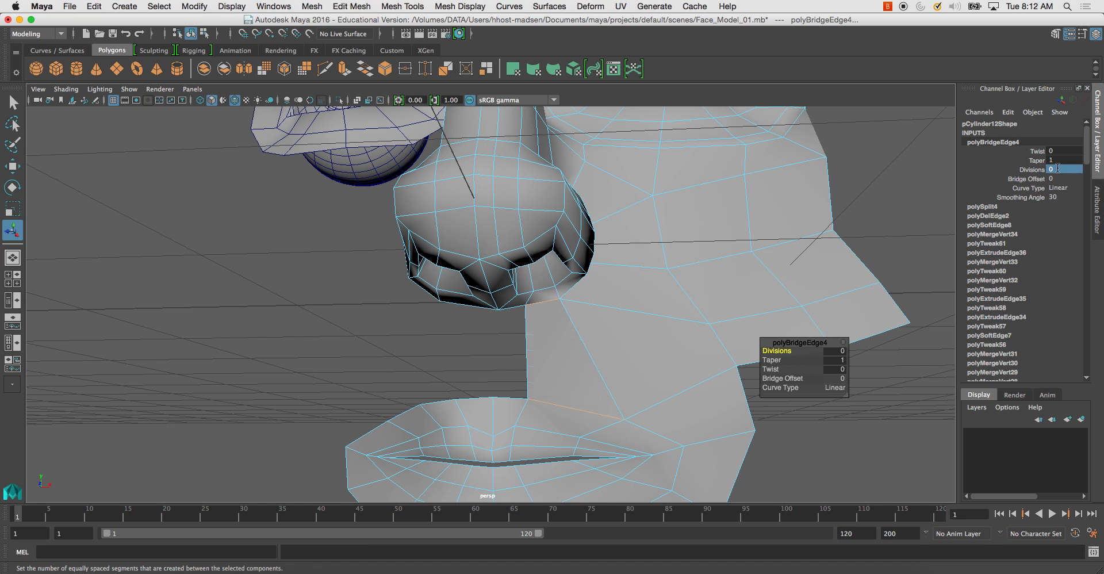
left_click_drag(578, 298, 586, 299, "alt")
middle_click_drag(586, 298, 600, 244, "alt")
left_click(531, 338)
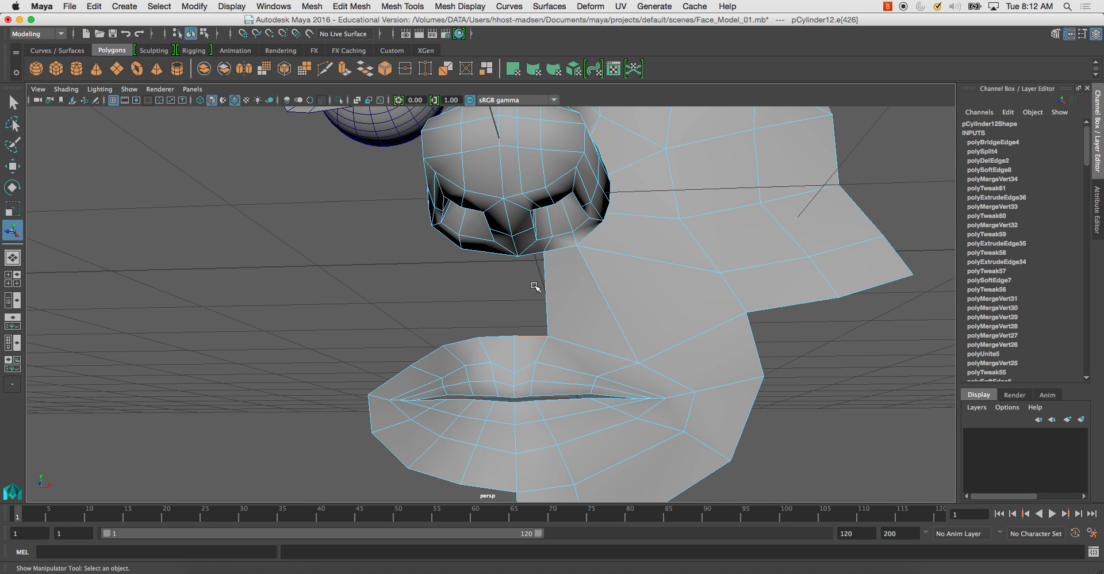
left_click(535, 251, "shift")
left_click(365, 69)
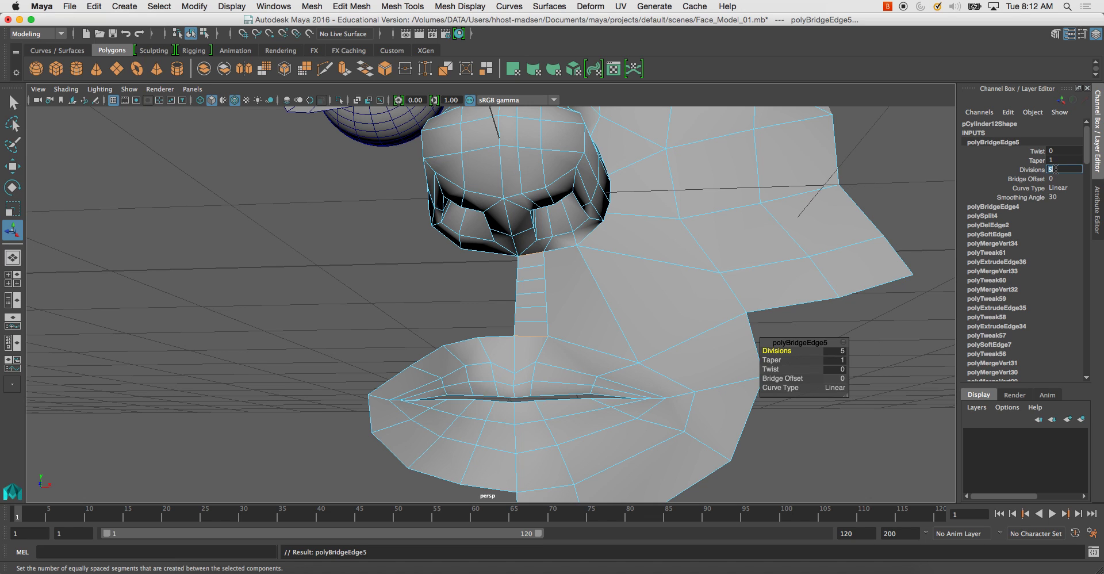
key("Return")
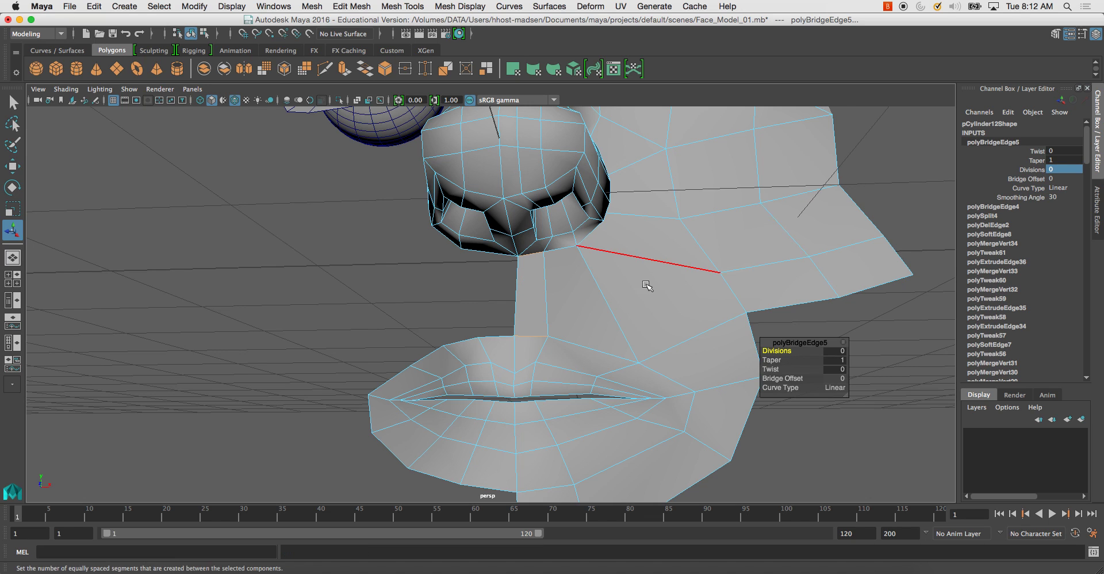
Step: Soften the edges of the whole face mesh
left_click_drag(647, 286, 589, 294, "alt")
right_click_drag(641, 210, 684, 182)
left_click(621, 209)
right_click_drag(619, 209, 707, 233, "shift")
mouse_move(657, 263)
left_mouse_down("alt")
mouse_move(663, 241)
mouse_move(675, 266)
left_mouse_up("alt")
Step: Move the vertex at the outer end of the lower cheek strip inward in the front view, following the face reference
right_click_drag(725, 268, 672, 269)
left_click_drag(672, 267, 773, 312, "alt")
left_click(779, 304)
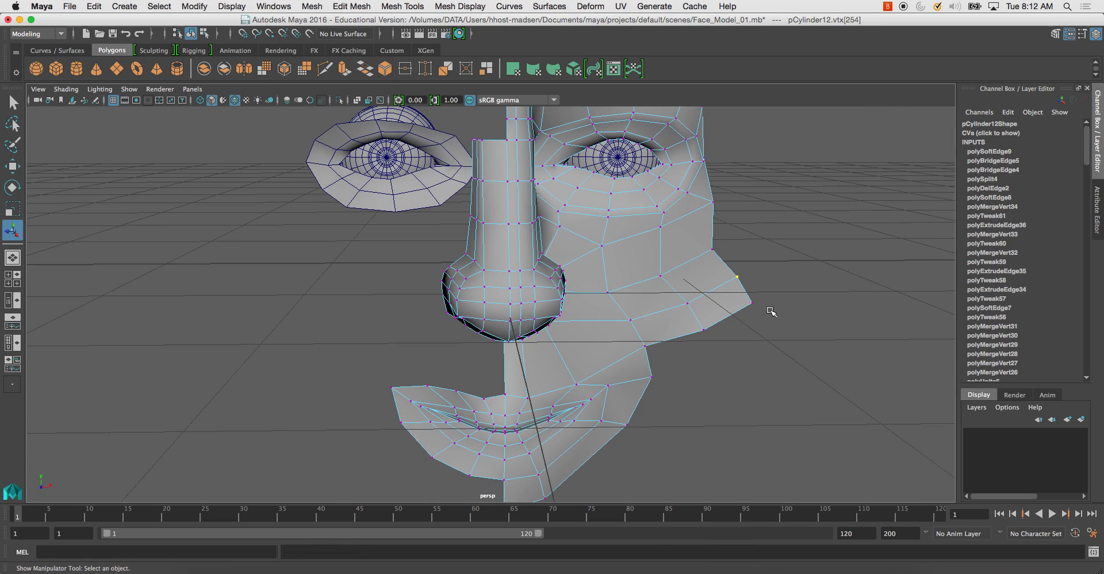
key("space")
key("space")
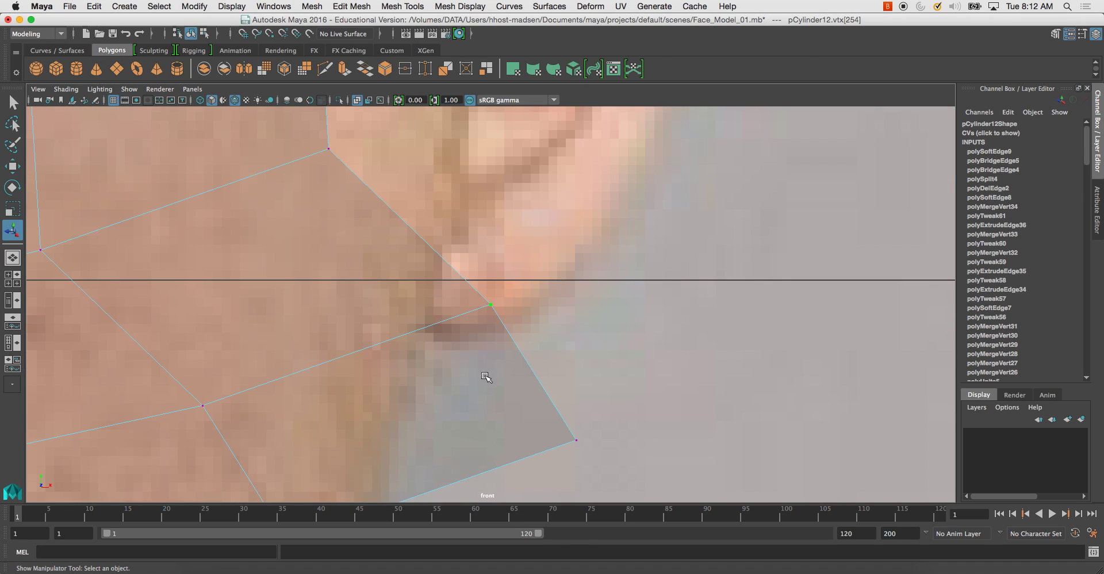
right_click_drag(485, 377, 611, 330, "alt")
right_click_drag(549, 233, 784, 396, "alt")
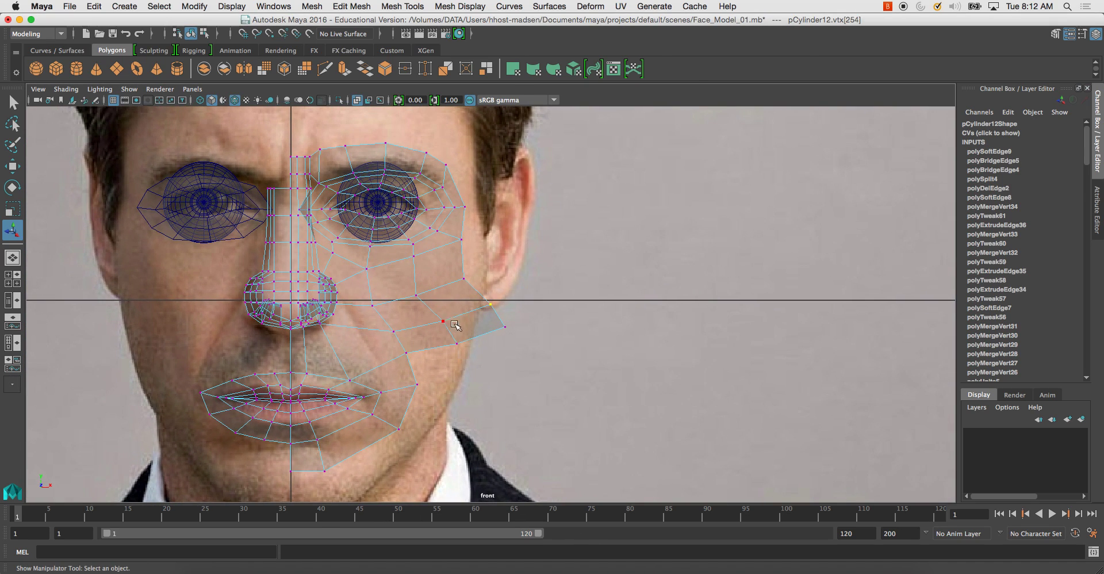
key("w")
left_click_drag(546, 304, 448, 354)
Step: Shift the lower cheek vertices beside the nose and mouth inward toward the smile line of the front reference
left_click(443, 321)
left_click(393, 331)
left_click(406, 353)
left_click(373, 304)
left_click(367, 269)
left_click_drag(367, 272, 369, 309)
left_click(372, 306)
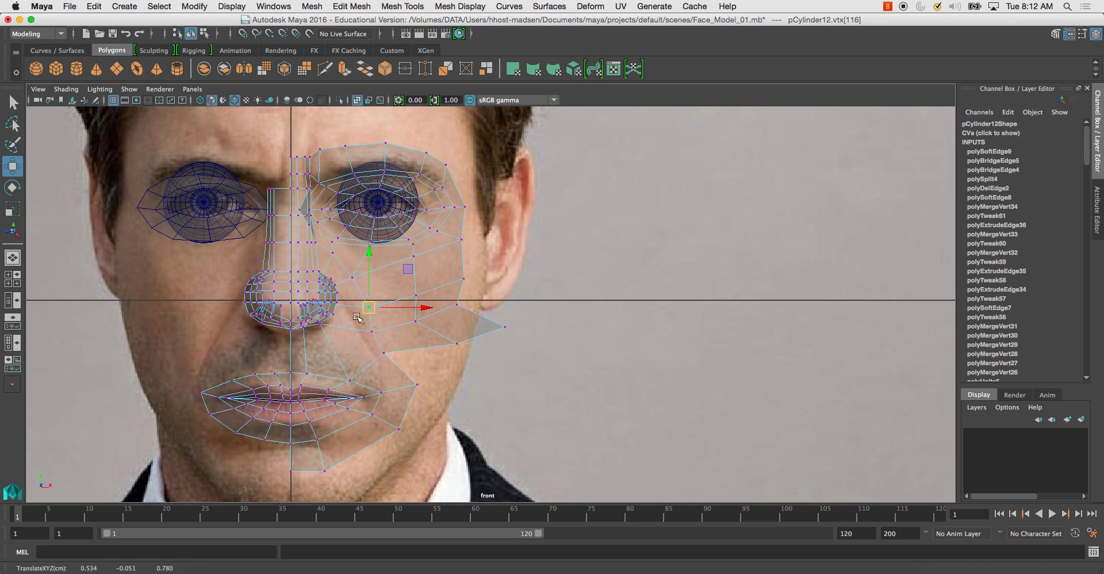
left_click(317, 72)
middle_click_drag(529, 221, 555, 202, "alt")
key("super+z")
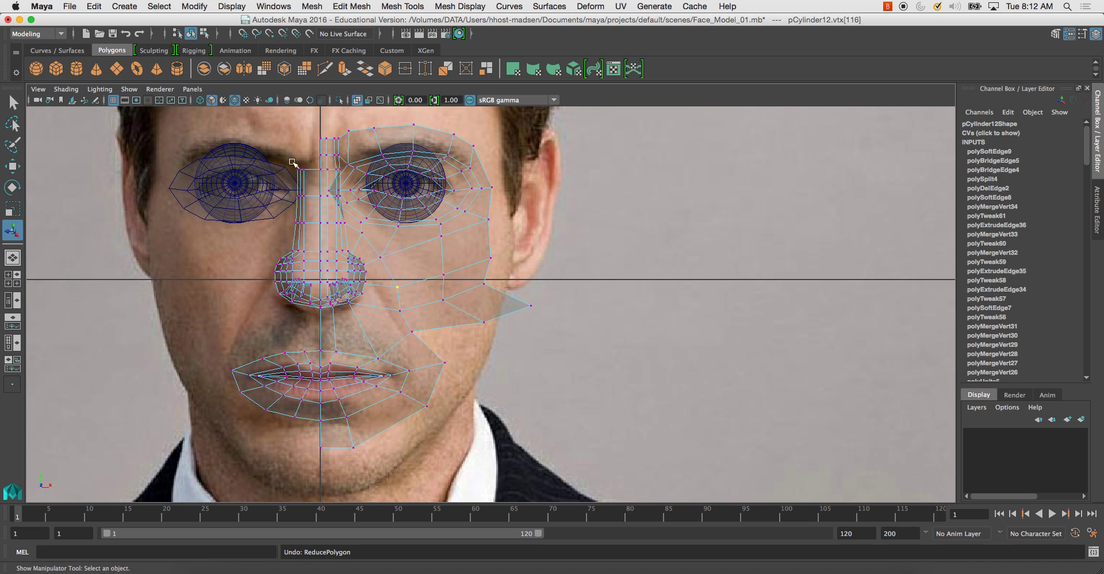
Step: Insert an edge loop running from the nose's side down around the mouth to the chin with the Multi-Cut tool
left_click(16, 103)
left_click(325, 69)
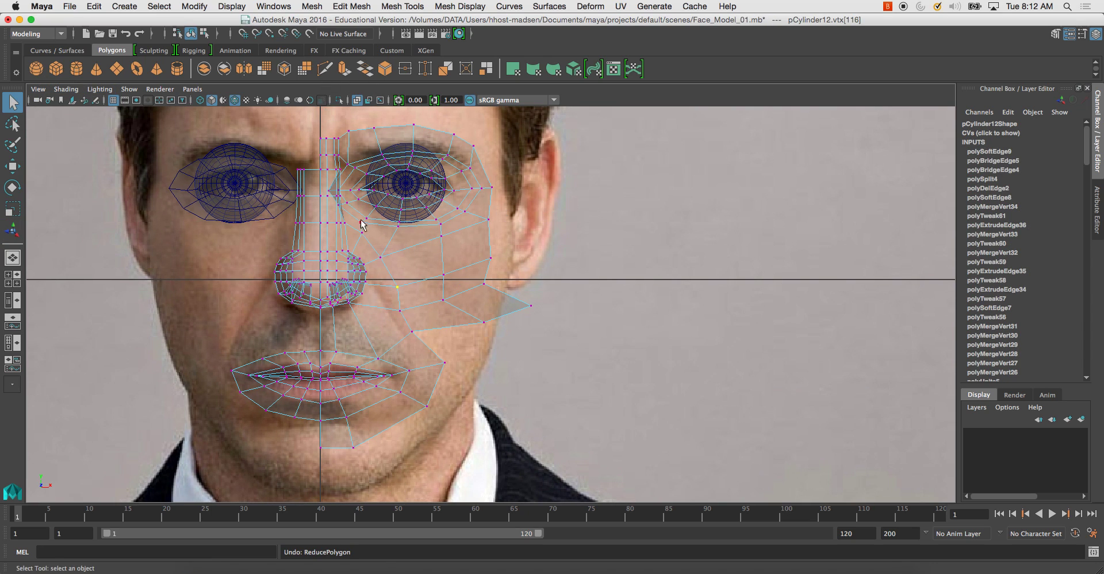
left_click_drag(355, 242, 354, 241, "ctrl")
left_click(355, 243, "ctrl")
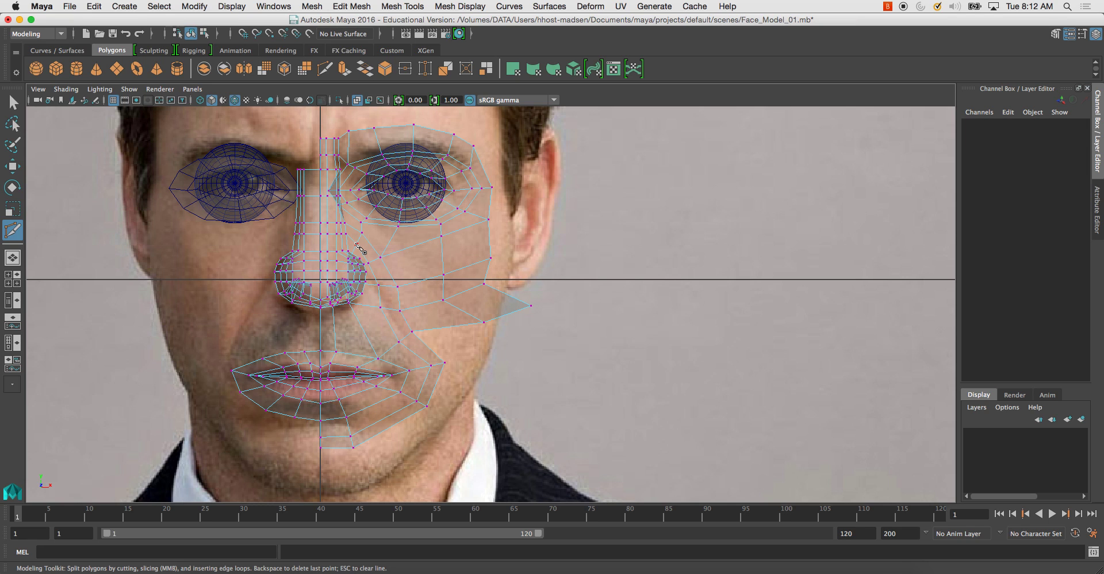
Step: Insert a second edge loop across the nose-to-lip faces and out along the lower cheek strip
middle_click_drag(428, 266, 420, 223, "alt")
right_click_drag(422, 230, 472, 287, "alt")
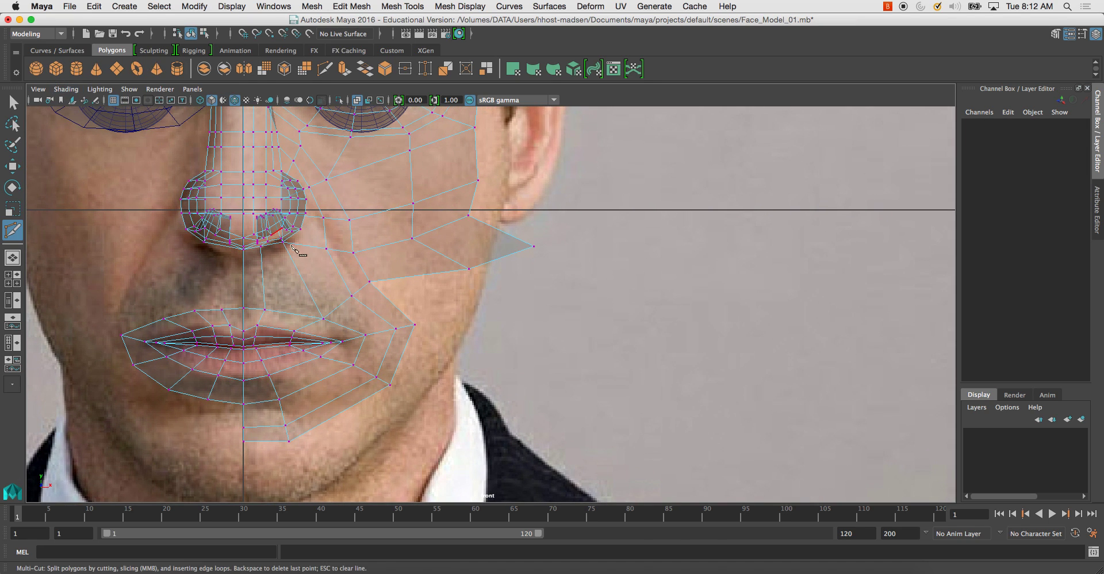
left_click(13, 102)
middle_click_drag(458, 262, 480, 242, "alt")
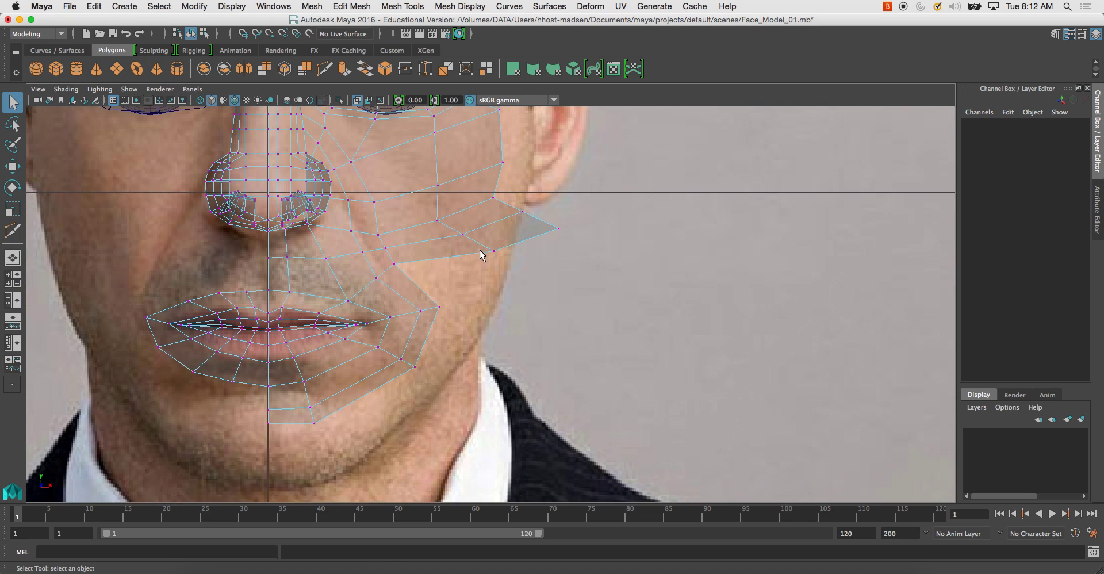
right_click_drag(368, 247, 411, 251, "alt")
middle_click_drag(380, 258, 431, 254, "alt")
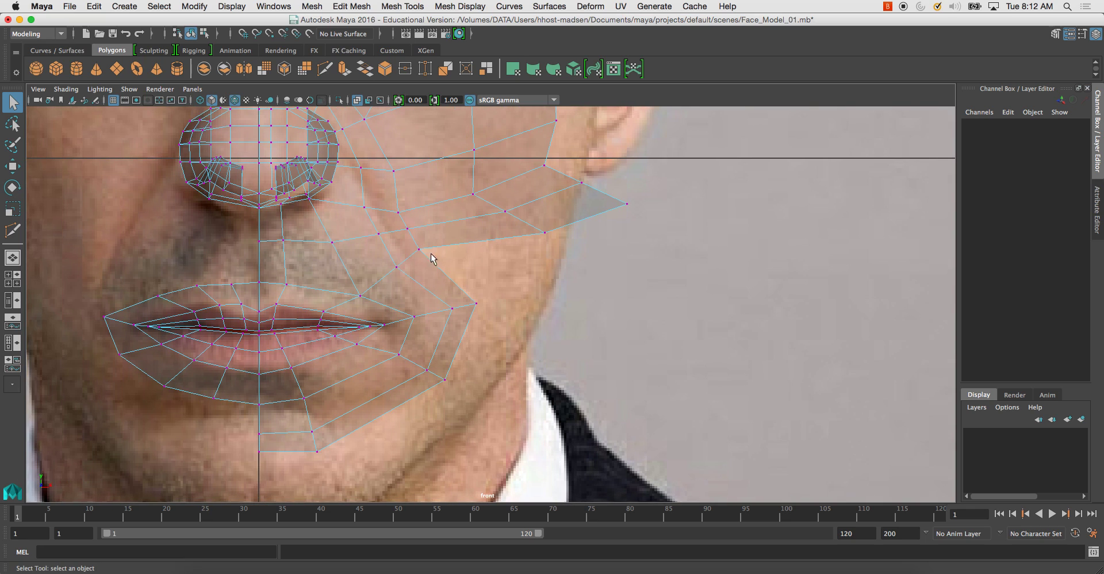
Step: Check the face loop around the mouth and merge the two loop vertices between nose and mouth corner to their center
left_click(315, 257)
right_click_drag(364, 257, 364, 286)
left_click(320, 267)
double_click(370, 264, "shift")
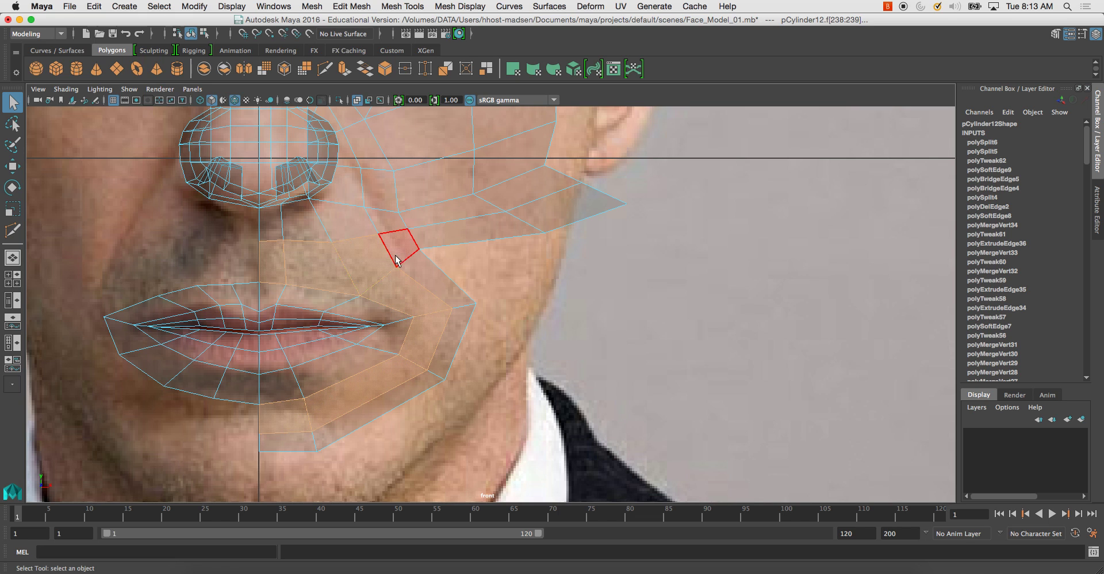
scroll(421, 259, "down", 3)
middle_click_drag(464, 298, 476, 305, "alt")
right_click_drag(418, 266, 415, 205)
right_click(423, 282, "shift")
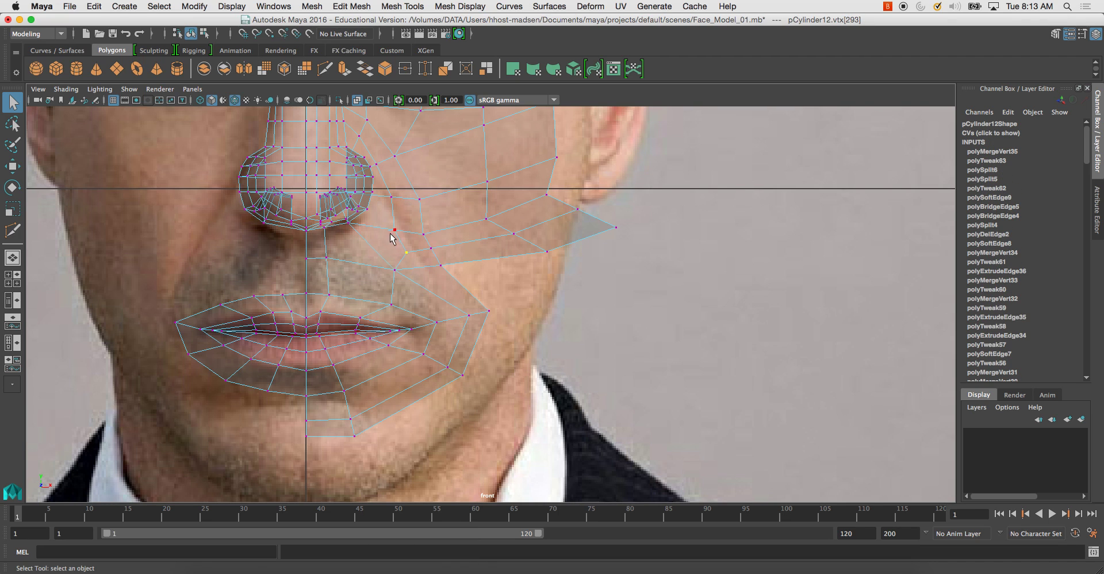
Step: Try to merge the four vertices of the small quad beside the smile line to their center
scroll(401, 251, "up", 3)
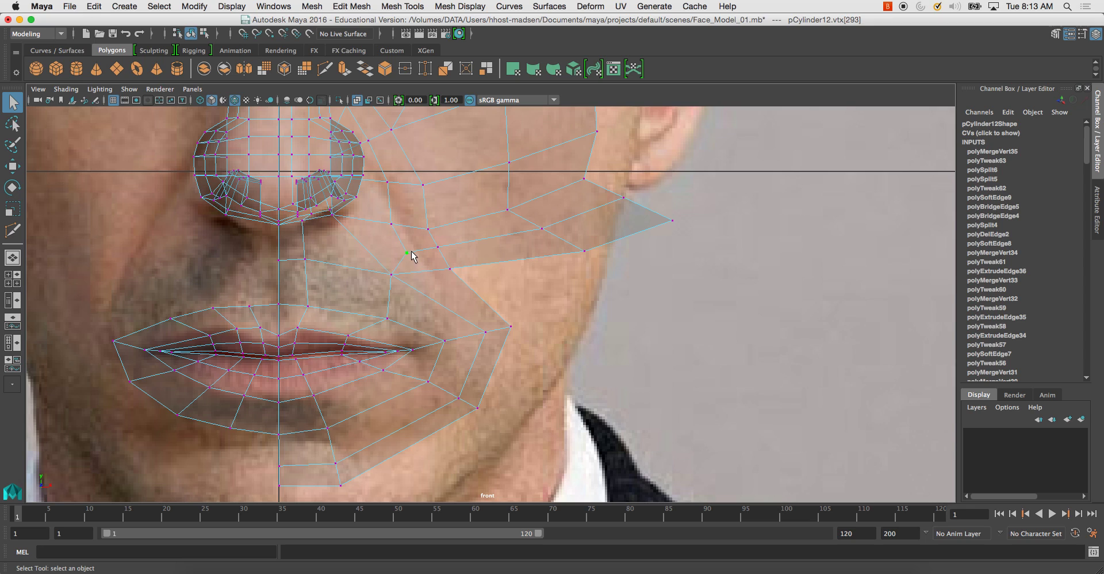
middle_click_drag(418, 264, 439, 275, "alt")
left_click(451, 242, "shift")
right_click_drag(448, 255, 435, 194, "shift")
key("super+z")
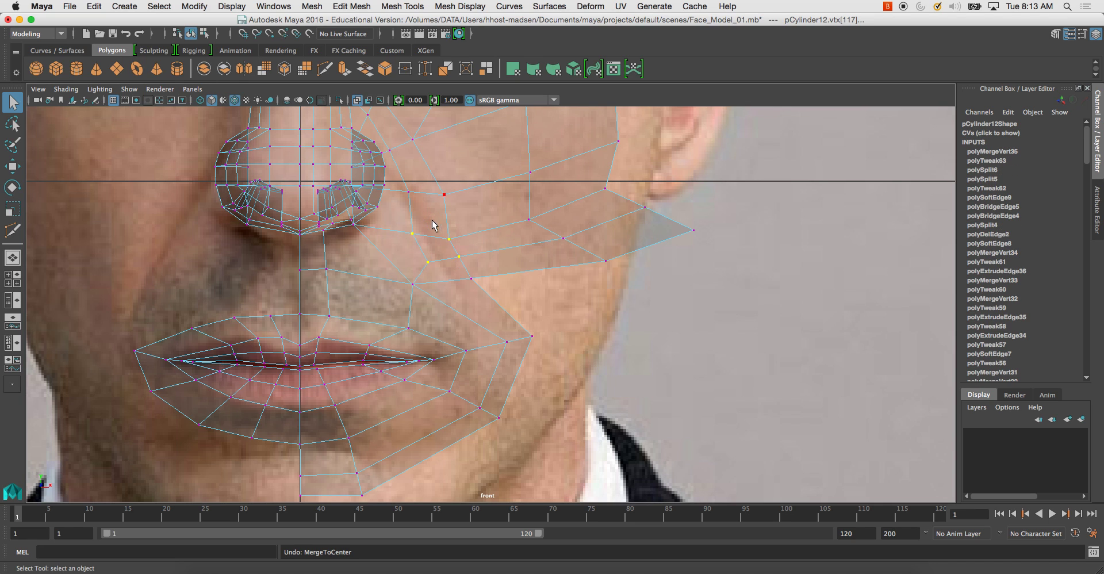
Step: Delete the extra edge loop beside the nose and the leftover edge along the lower cheek strip
middle_click_drag(445, 227, 450, 274, "alt")
mouse_move(419, 237)
right_mouse_down("alt")
mouse_move(453, 277)
mouse_move(430, 223)
right_mouse_up("alt")
double_click(408, 250)
key("Delete")
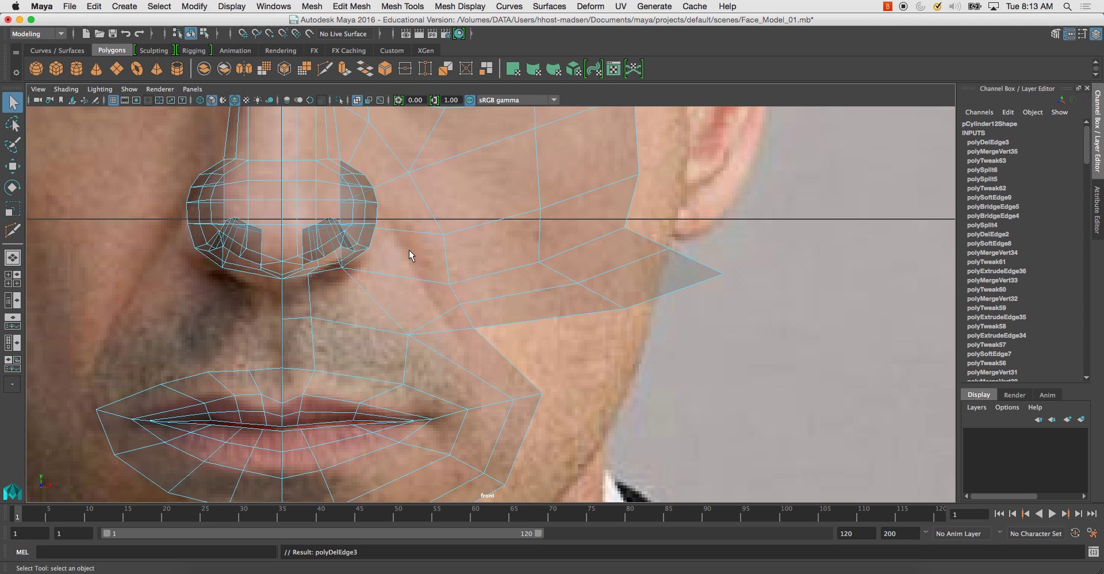
left_click(467, 309)
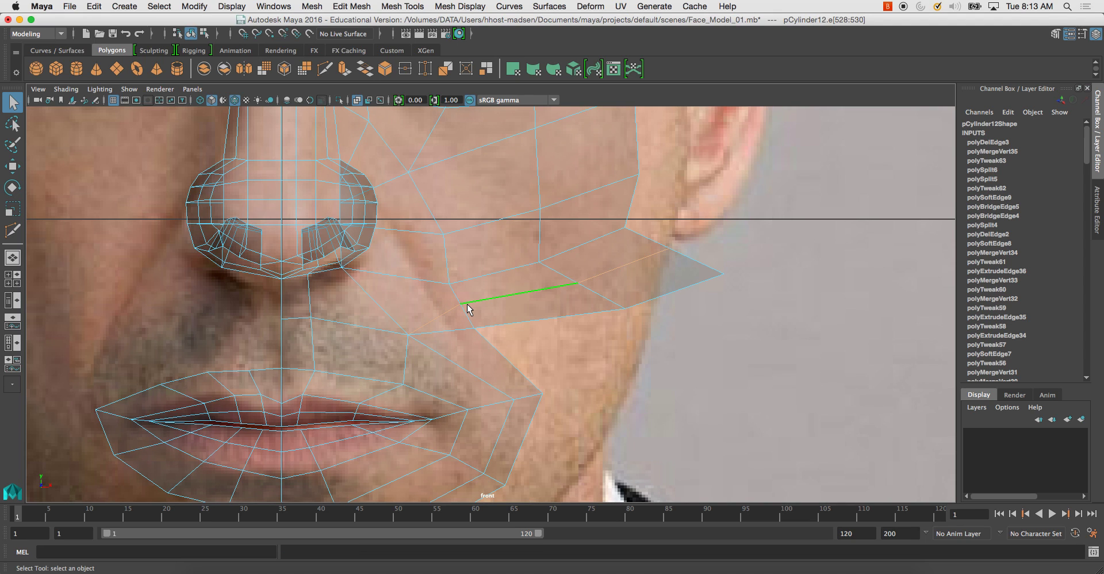
key("Delete")
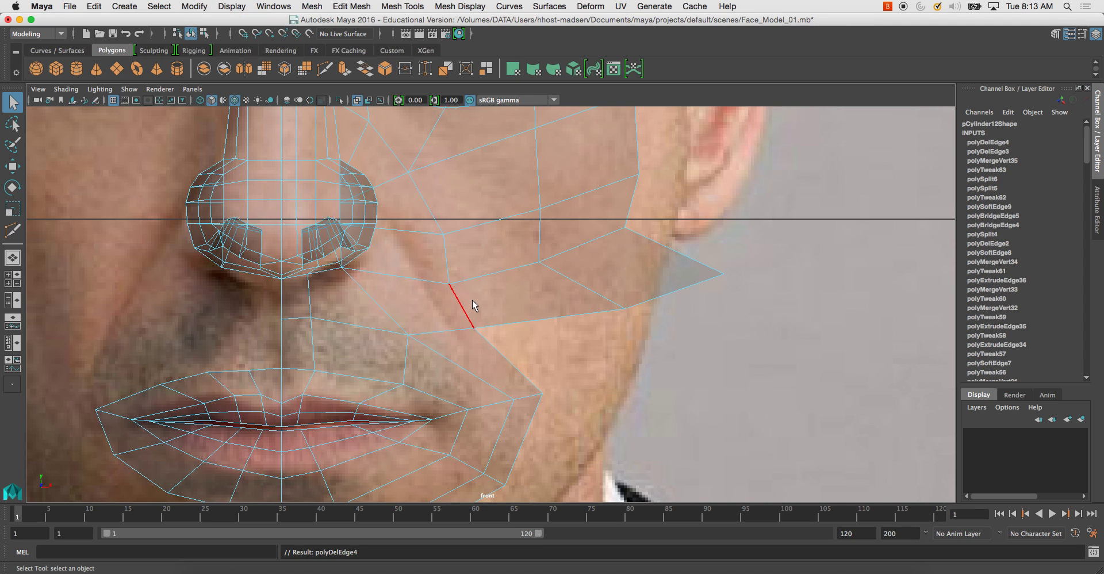
Step: Examine how the face loop around the mouth meets the faces below the nose and across the lower cheek
middle_click_drag(472, 300, 490, 251, "alt")
scroll(489, 253, "up", 2)
right_click_drag(421, 295, 422, 314)
left_click(367, 307)
double_click(441, 322, "shift")
middle_click_drag(468, 347, 511, 329, "alt")
scroll(500, 299, "down", 1)
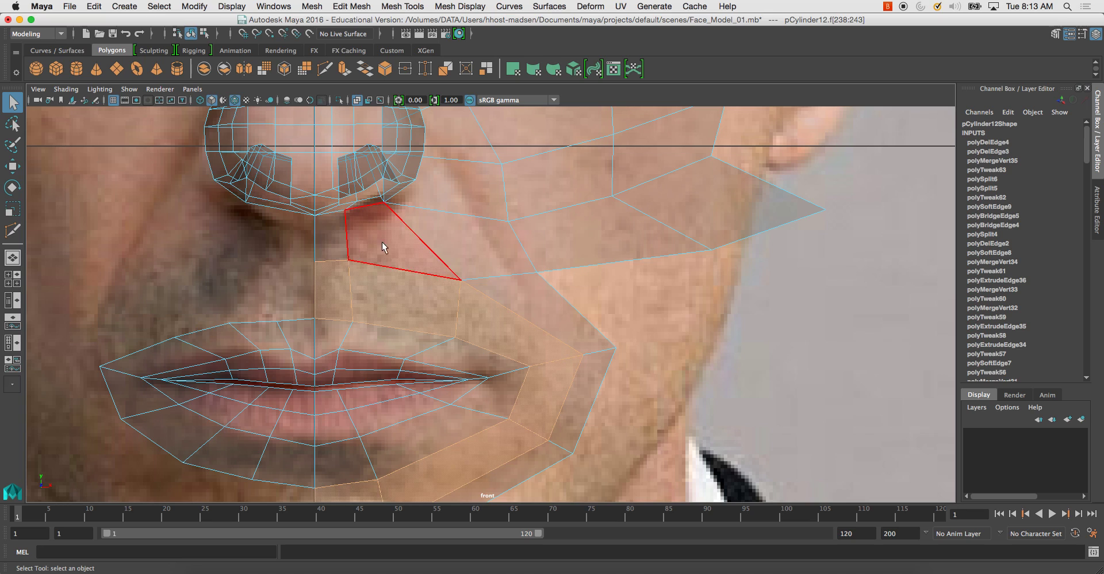
left_click_drag(468, 232, 499, 241, "alt")
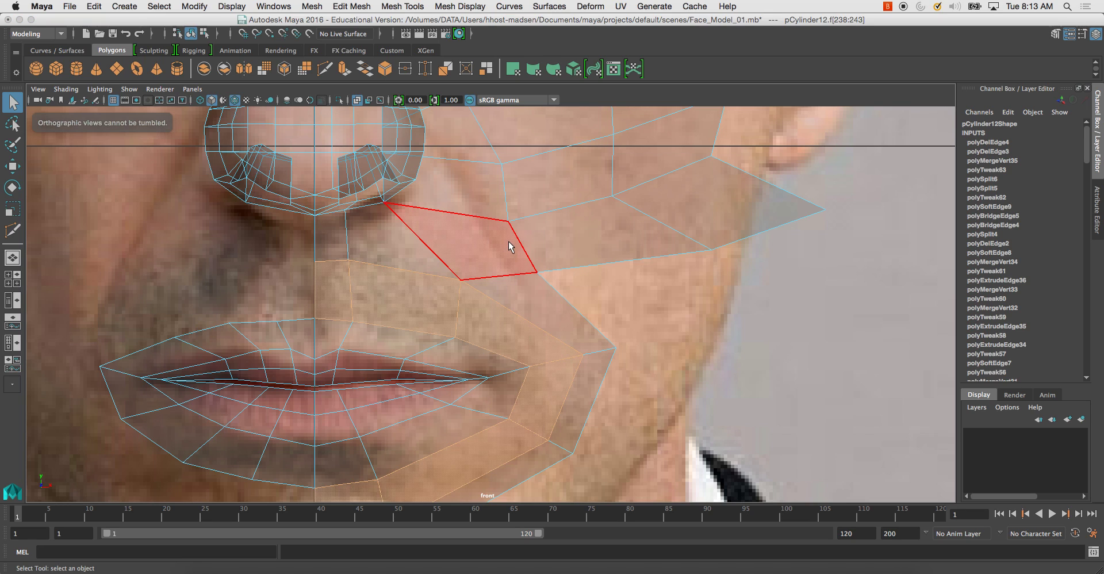
left_click(482, 230)
left_click(533, 232)
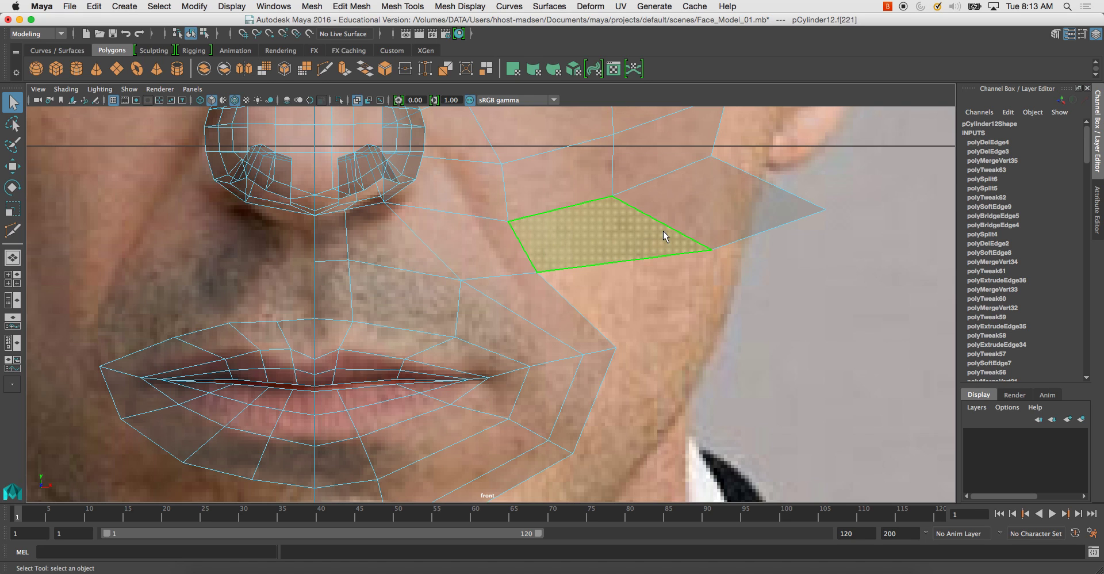
left_click(596, 194)
Step: Snap the lower cheek strip's middle vertex onto the mouth strip's outer corner and move its tip vertex down to the jawline
right_click_drag(596, 194, 649, 228)
left_click(711, 249)
key("w")
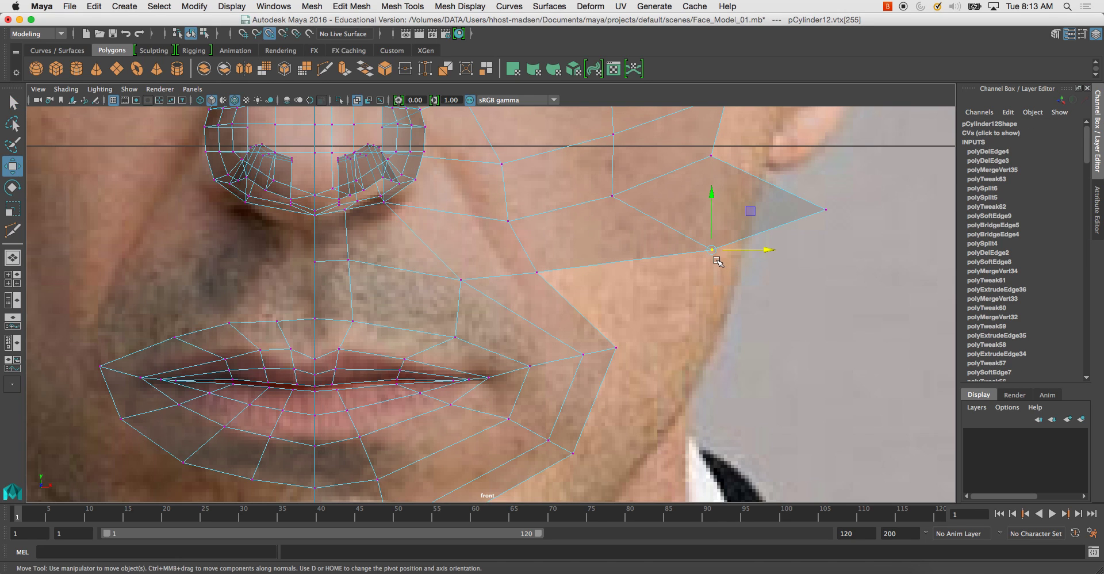
left_click_drag(711, 250, 616, 347)
left_click(826, 210)
left_click_drag(827, 213, 722, 364)
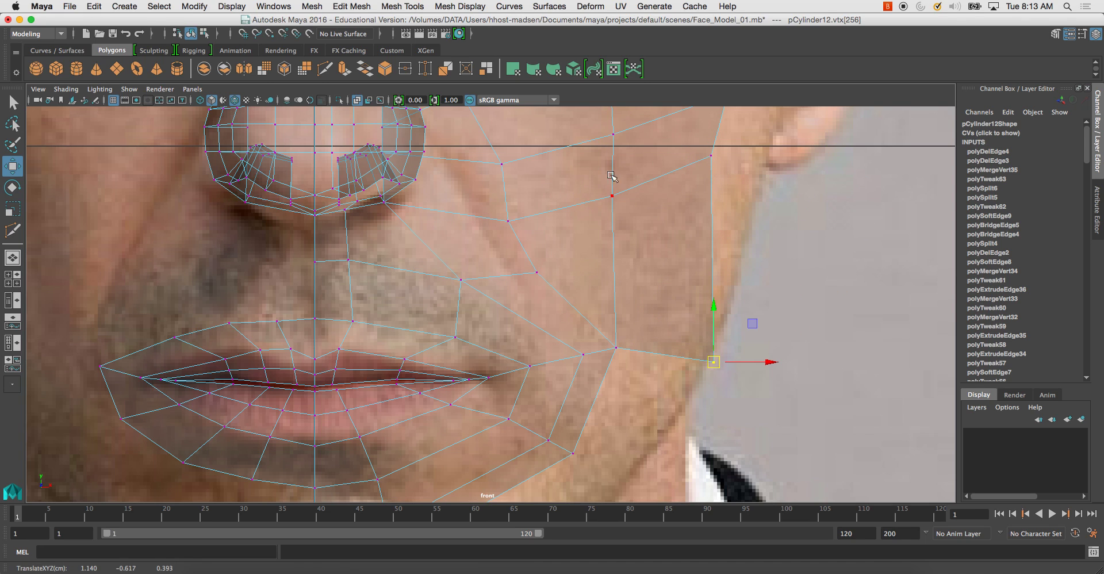
Step: Lower the mid-cheek vertex and the outer cheek vertex above the new corner toward mouth level
left_click(634, 175)
left_click(587, 202)
right_click_drag(590, 202, 555, 200)
left_click_drag(587, 179, 641, 218)
left_click_drag(611, 163, 592, 226)
left_click(711, 156)
left_click_drag(712, 155, 666, 313)
Step: Snap the jawline vertex onto the mouth strip's lower outer corner and merge the overlapping vertices
left_click(713, 361)
left_click_drag(713, 361, 583, 462)
right_click_drag(573, 446, 572, 368, "shift")
Step: Move the outer cheek vertex down onto the jawline and the mid-cheek vertex down and outward beside it
left_click(667, 315)
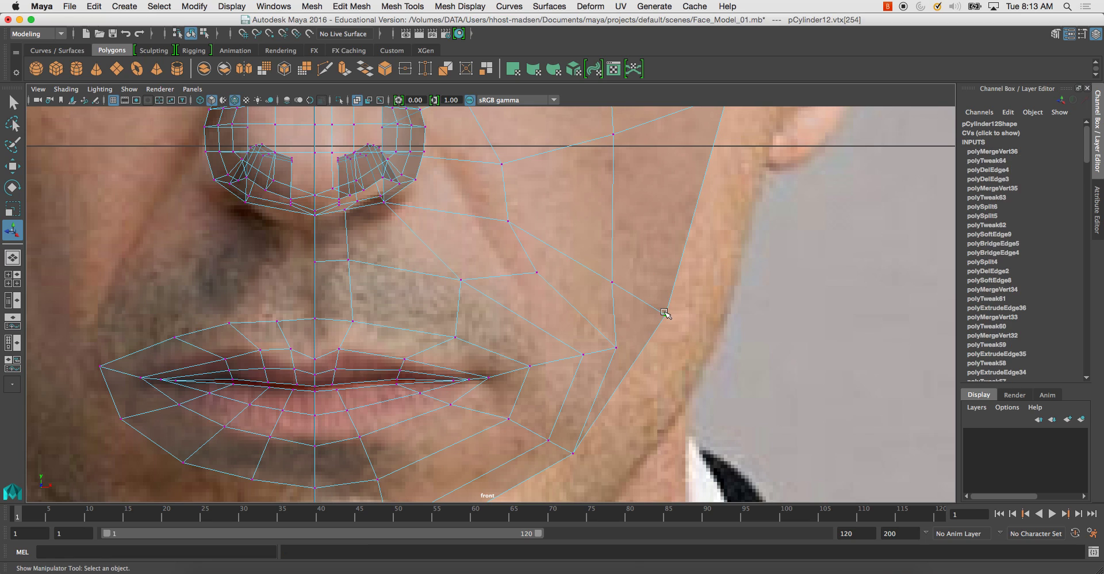
key("w")
left_click_drag(667, 315, 687, 382)
left_click(613, 282)
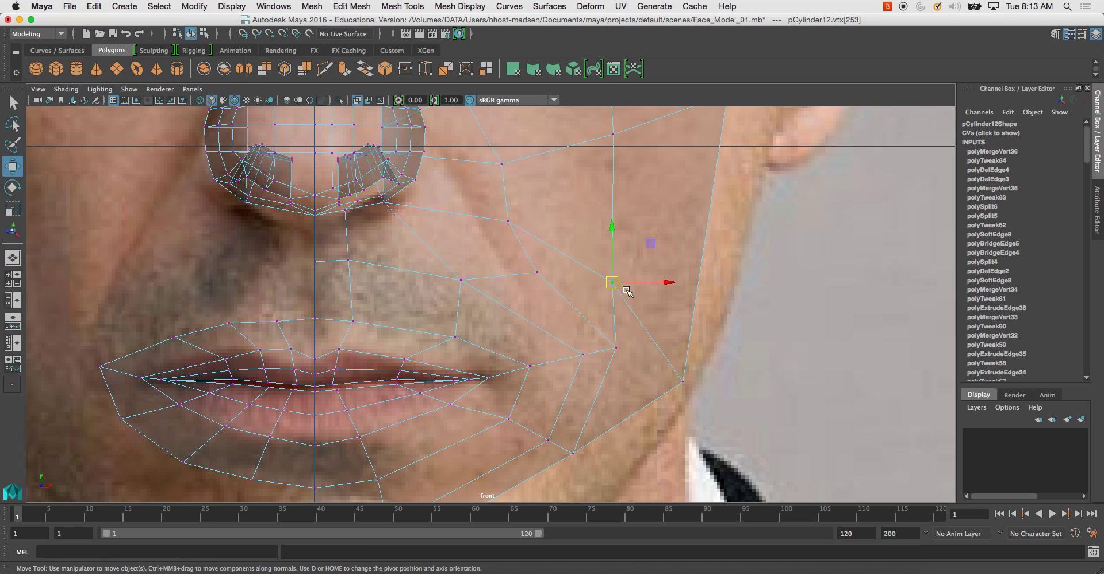
left_click_drag(613, 282, 658, 325)
Step: Shift the three smile-line vertices between the nostril and mouth corner inward toward the nose
left_click(508, 222)
key("F8")
right_click_drag(536, 267, 515, 263)
left_click(536, 272)
left_click_drag(536, 272, 517, 271)
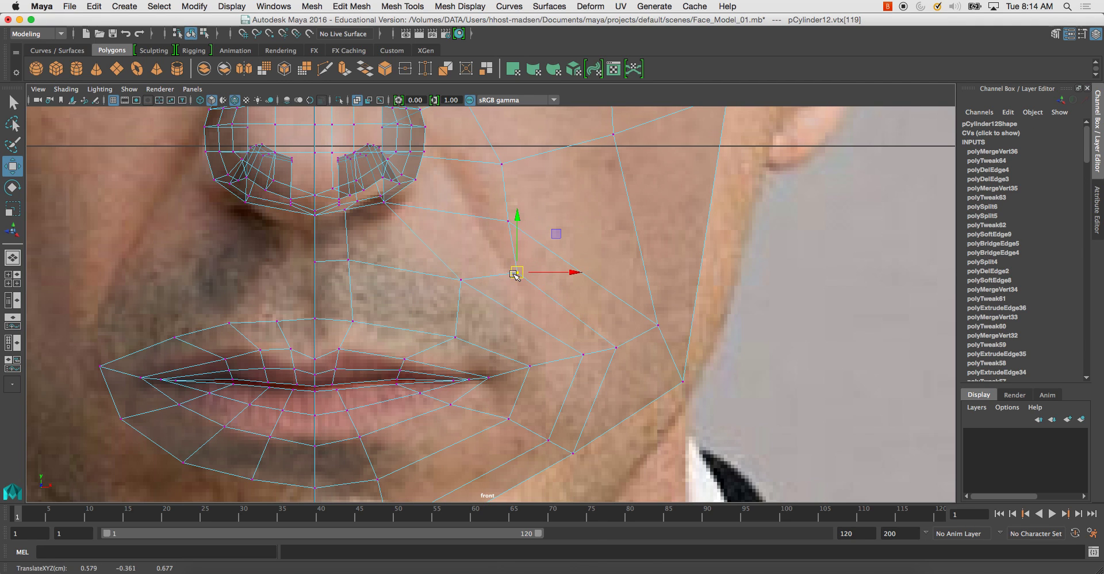
left_click(508, 221)
left_click_drag(507, 222, 493, 222)
left_click(493, 157)
left_click_drag(492, 157, 470, 163)
Step: Reposition the remaining mid-cheek and outer cheek vertices downward to even out the faces beside the mouth
middle_click_drag(531, 204, 499, 117, "alt")
scroll(591, 258, "down", 1)
left_click_drag(648, 299, 614, 334)
middle_click_drag(661, 237, 642, 367, "alt")
left_click(560, 173)
left_click_drag(560, 173, 572, 246)
left_click(671, 136)
left_click_drag(673, 137, 648, 308)
left_click(603, 358)
left_click_drag(605, 358, 595, 357)
Step: Extrude the lower boundary edges of the mouth strip and move them down over the chin
middle_click_drag(641, 309, 629, 215, "alt")
scroll(604, 247, "down", 1)
middle_click_drag(577, 281, 575, 246, "alt")
right_click_drag(537, 256, 536, 227)
middle_click_drag(464, 275, 559, 212, "alt")
left_click(498, 306)
left_click(364, 69)
key("w")
left_click_drag(481, 279, 483, 319)
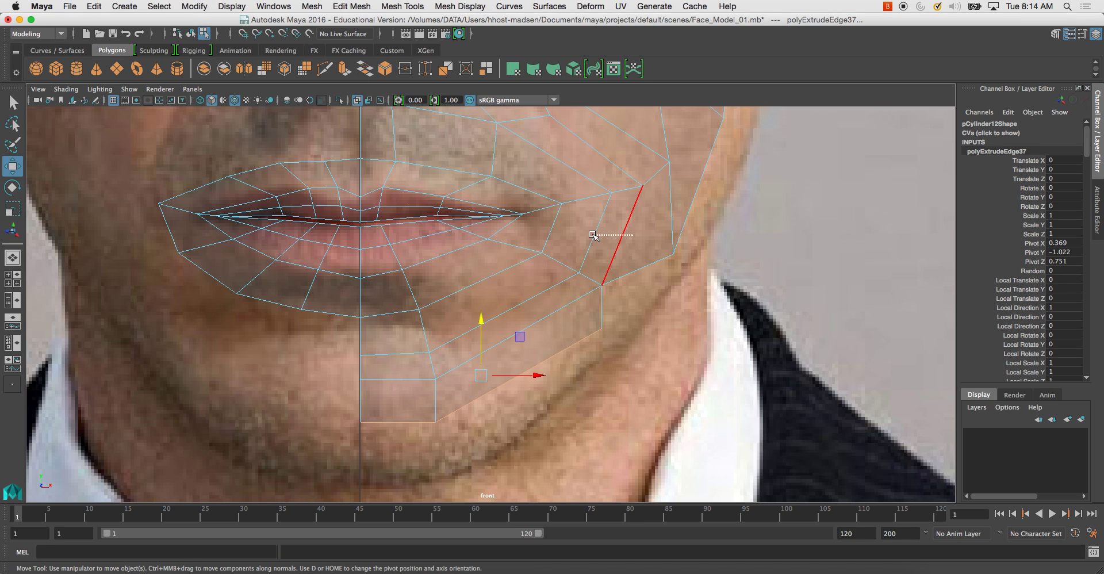
Step: Merge the extruded chin strip's outer corner vertex and the neighbouring jawline vertex to their center
left_click(626, 230)
right_click_drag(628, 231, 587, 230)
left_click(670, 250, "shift")
right_click_drag(671, 246, 661, 170, "shift")
Step: Move the outer and mid-cheek vertices above the merged jaw corner down to smooth the cheek's edge flow
scroll(643, 193, "down", 3)
scroll(681, 154, "up", 3)
left_click(673, 173)
left_click_drag(657, 161, 648, 216)
scroll(644, 198, "down", 1)
middle_click_drag(635, 173, 635, 223, "alt")
left_click(586, 173)
left_click_drag(586, 173, 616, 218)
Step: Select the faces beneath the nostril and the loop around the mouth to examine the topology flow
right_click_drag(496, 199, 484, 230)
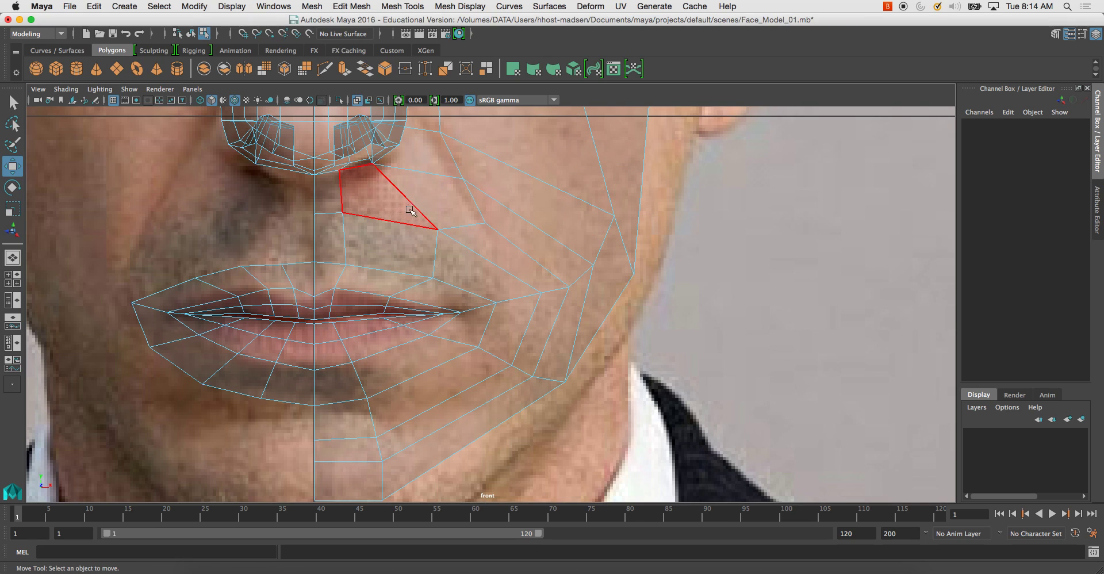
left_click(389, 194)
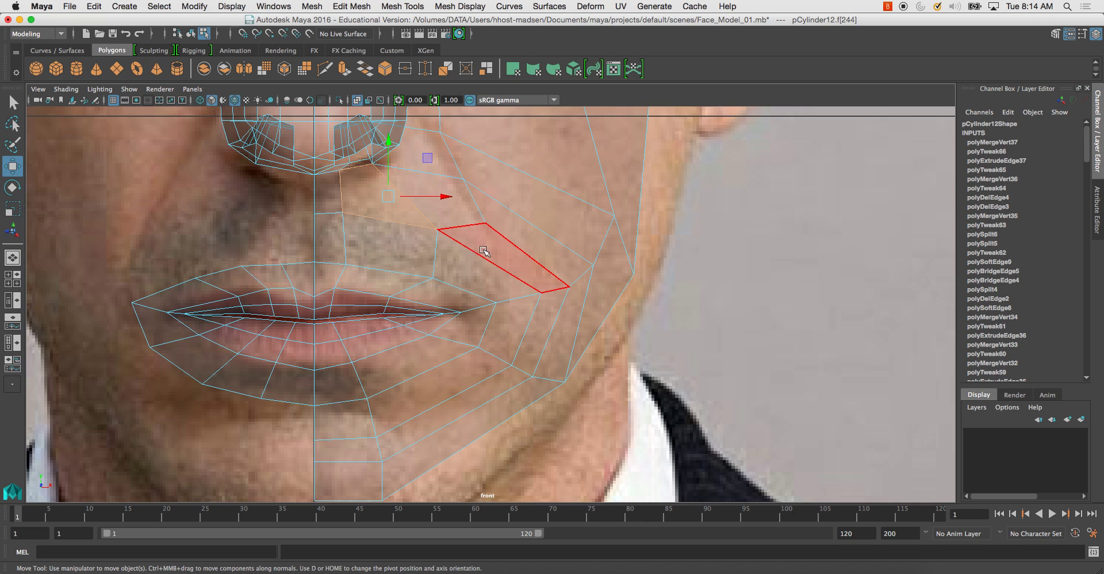
double_click(554, 315, "shift")
middle_click_drag(448, 285, 510, 343, "alt")
right_click_drag(509, 342, 495, 212, "alt")
left_click_drag(447, 204, 497, 224)
right_click(497, 204)
Step: Select the cheek vertices beside the nostril in vertex mode and reposition them in the perspective view to smooth the nasolabial area
right_click_drag(498, 205, 451, 208)
left_click(424, 206)
left_click(546, 236)
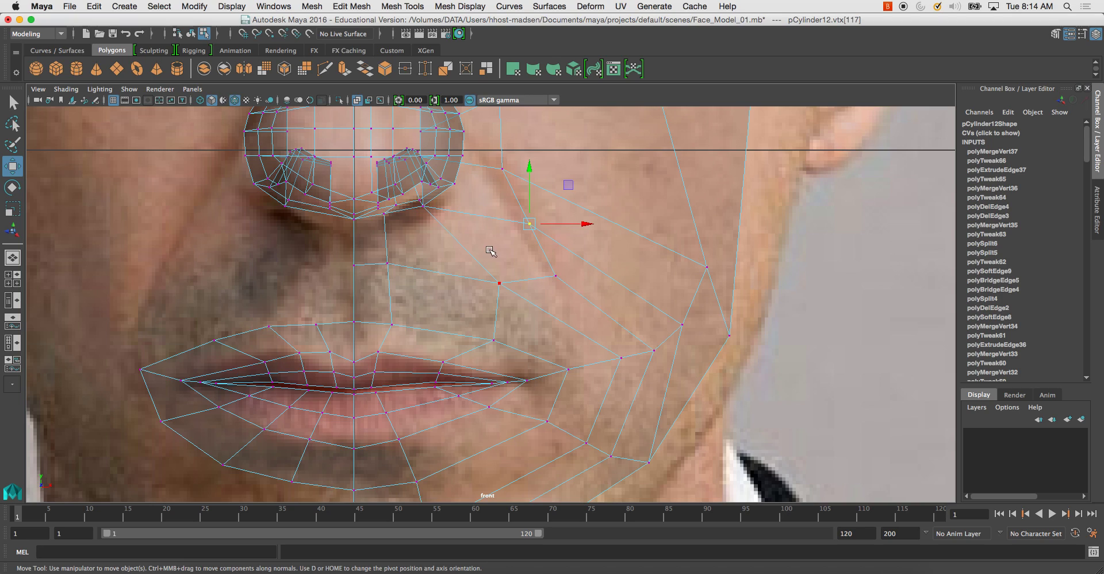
left_click(475, 230)
middle_click_drag(486, 227, 503, 262, "alt")
key("space")
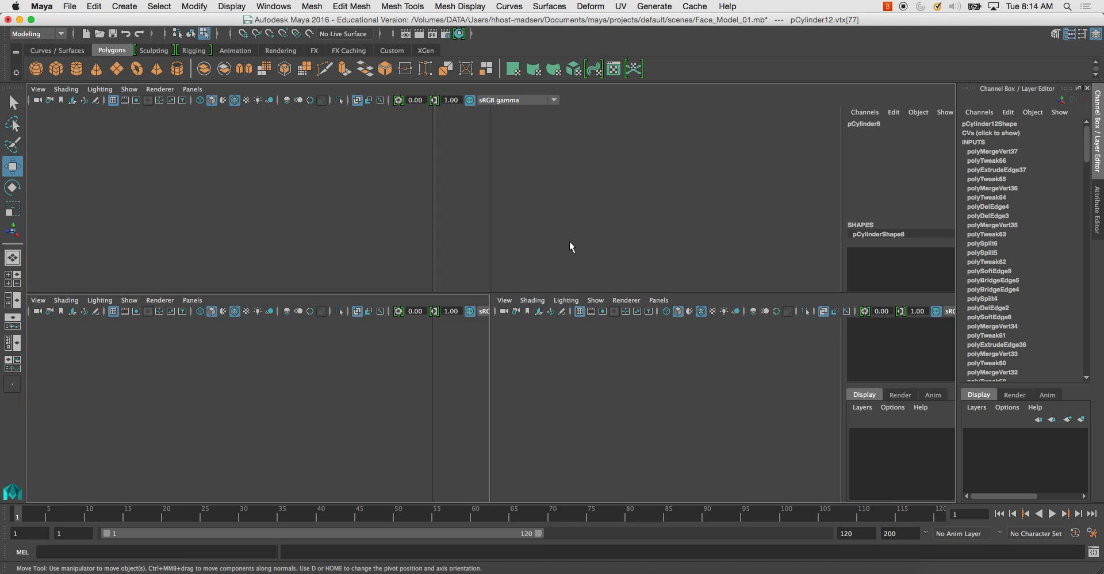
key("space")
left_click_drag(605, 220, 569, 219, "alt")
right_click_drag(569, 219, 551, 267, "alt")
mouse_move(551, 267)
left_mouse_down("alt")
mouse_move(584, 246)
mouse_move(553, 270)
left_mouse_up("alt")
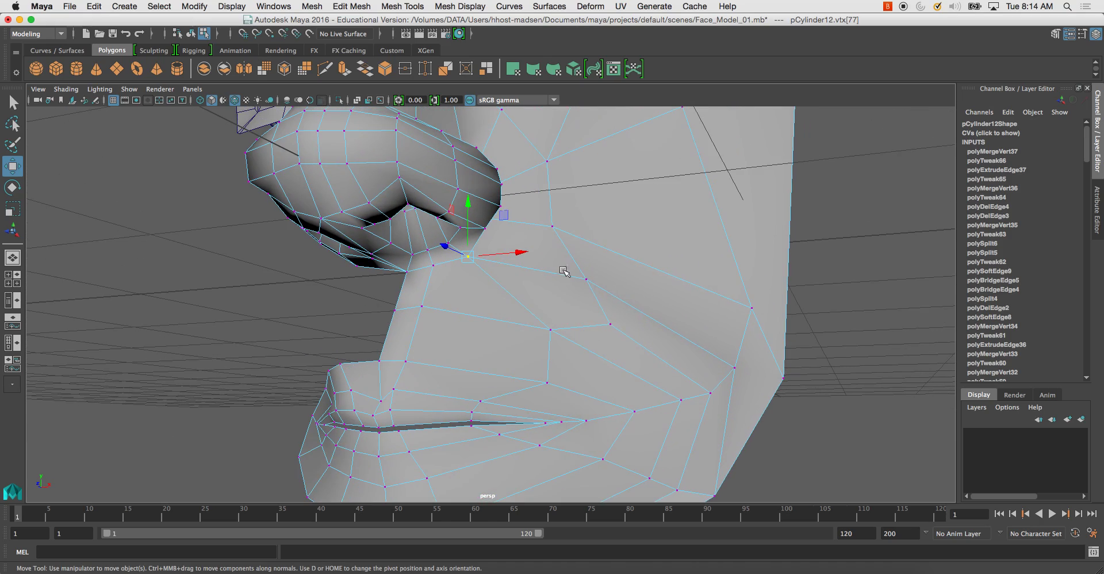
left_click_drag(560, 324, 483, 376, "alt")
left_click(558, 320)
left_click(557, 317)
left_click_drag(510, 325, 549, 287)
Step: Adjust the depth of the outer cheek and jaw boundary vertices to round the side of the face
left_click(635, 380)
left_click_drag(636, 381, 686, 317, "alt")
left_click_drag(617, 442, 636, 433)
left_click_drag(671, 317, 700, 348)
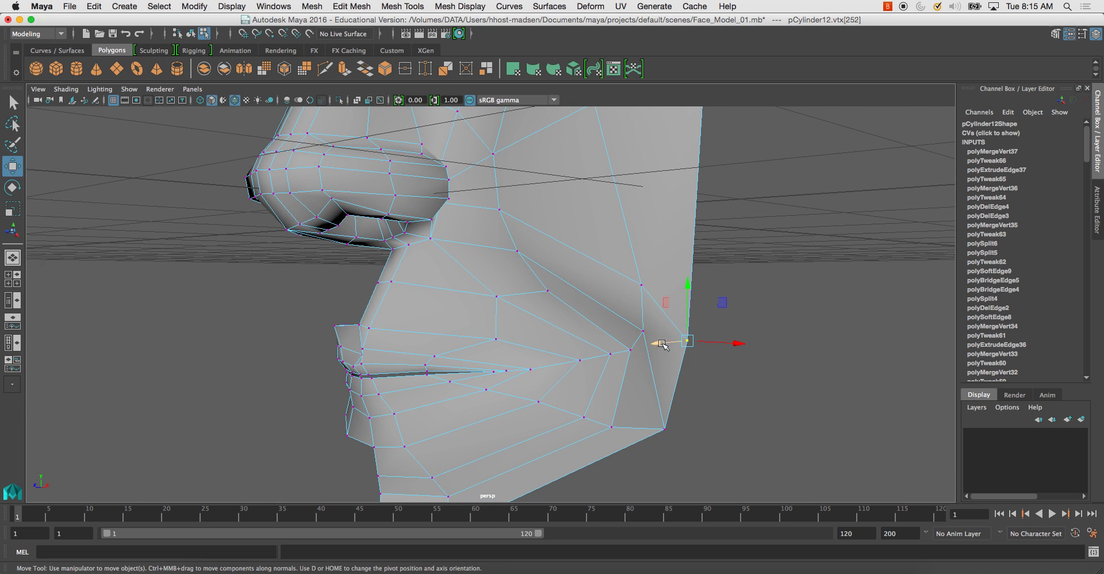
left_click(641, 284)
Step: Move the two centreline chin vertices forward to match the chin profile in the side reference
key("space")
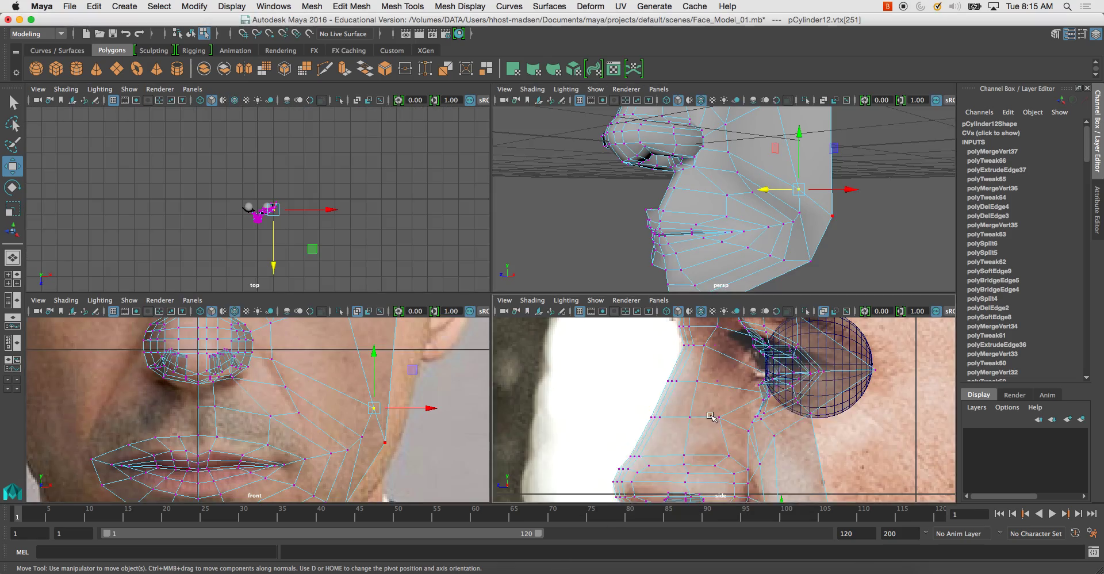
key("space")
middle_click_drag(716, 419, 685, 314, "alt")
right_click_drag(685, 313, 412, 297, "alt")
middle_click_drag(412, 298, 412, 248, "alt")
right_click_drag(411, 249, 514, 275, "alt")
middle_click_drag(514, 275, 594, 287, "alt")
right_click_drag(593, 288, 694, 386, "alt")
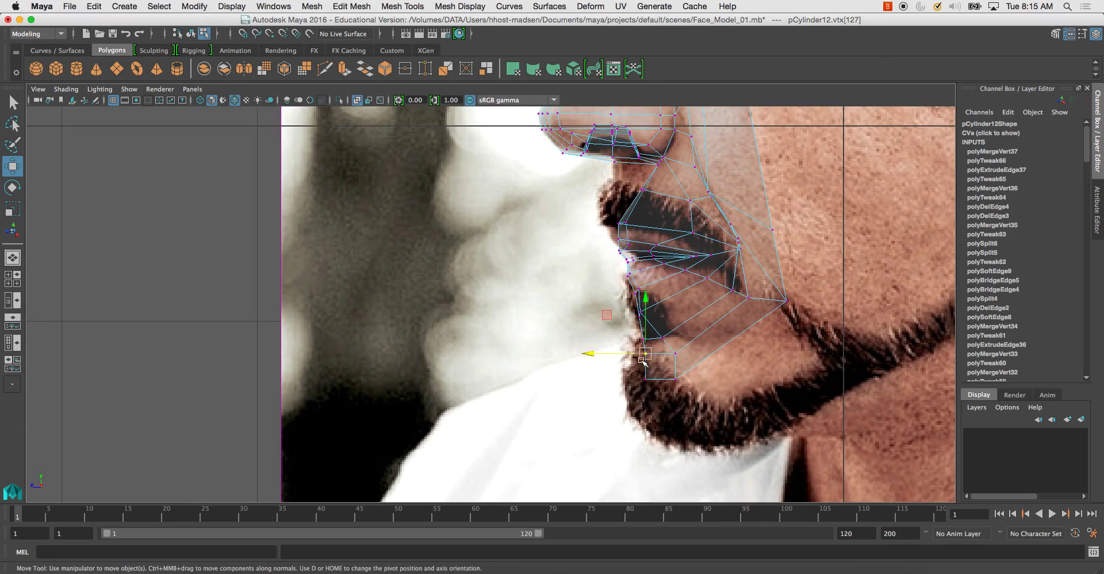
left_click_drag(630, 356, 608, 354)
left_click(636, 381)
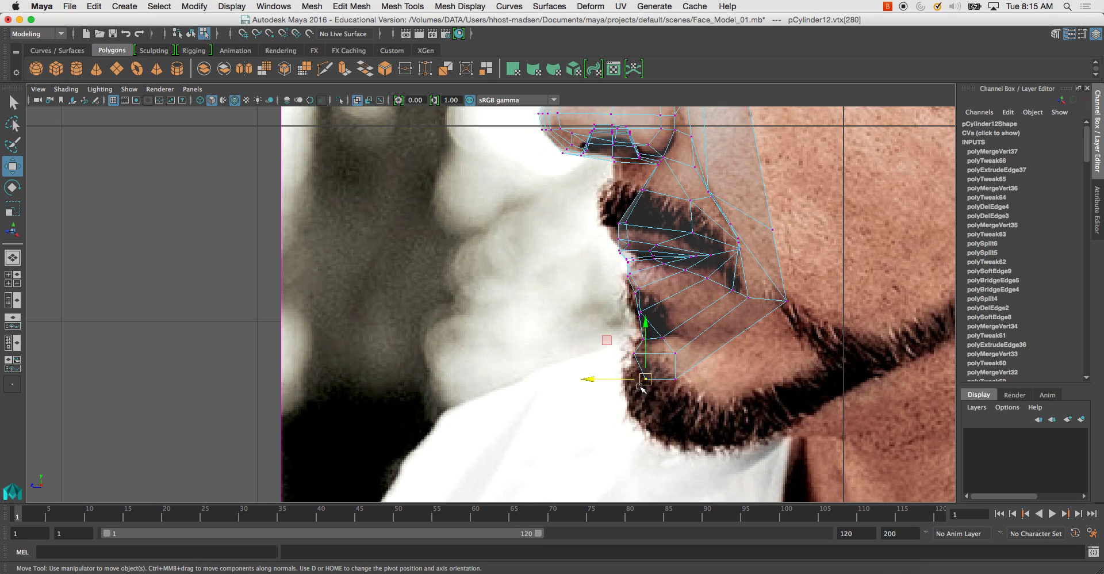
Step: Shift the chin's outer lower vertex back along the jaw in the side view and undo the last small move
left_click_drag(667, 353, 667, 397)
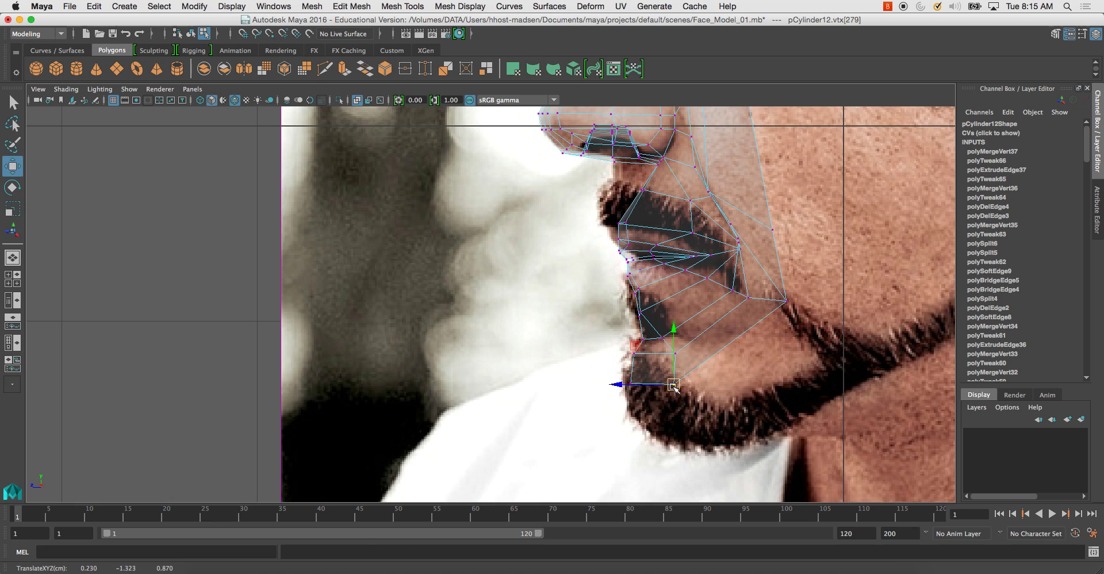
scroll(733, 350, "down", 1)
left_click_drag(675, 379, 718, 373)
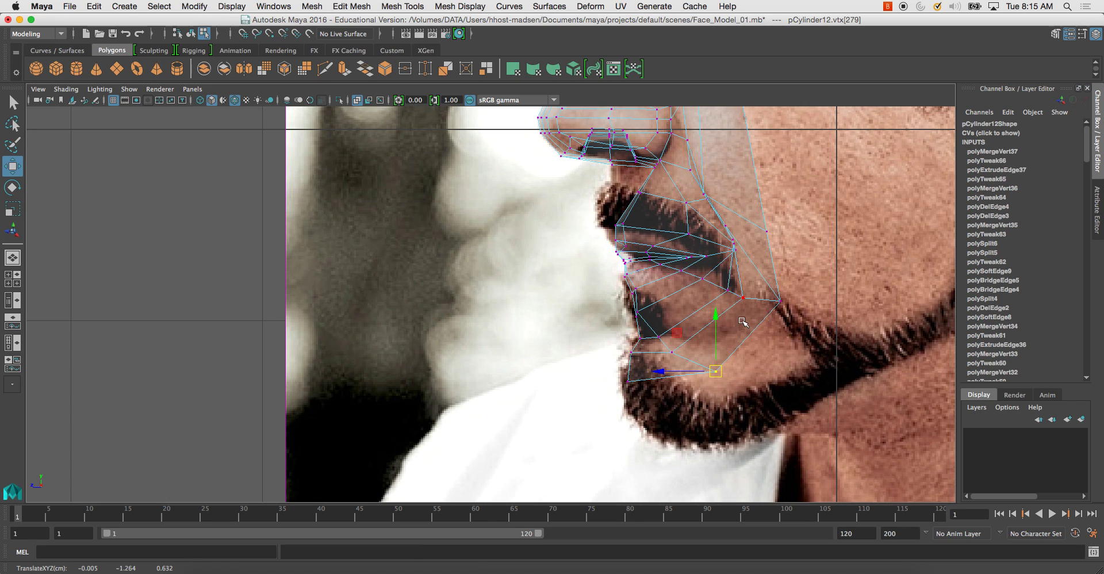
key("ctrl+z")
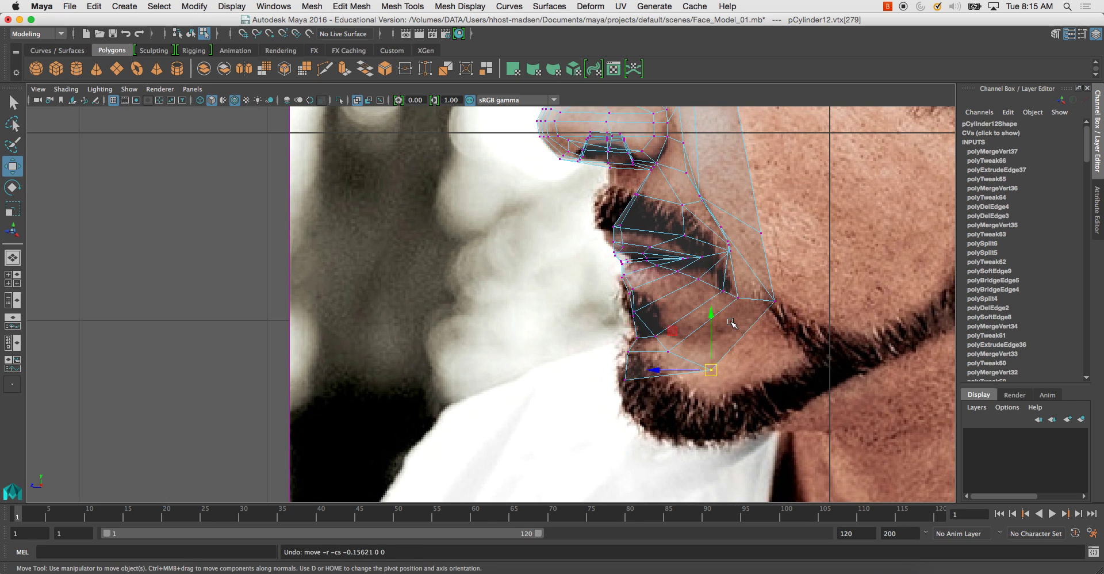
Step: Extrude the open boundary edges running from the chin up the jaw and outer cheek, and move the new strip back
middle_click_drag(792, 138, 644, 304, "alt")
scroll(690, 236, "down", 1)
key("space")
key("space")
left_click_drag(704, 211, 625, 217, "alt")
right_click_drag(597, 258, 596, 238)
middle_click_drag(590, 263, 623, 200, "alt")
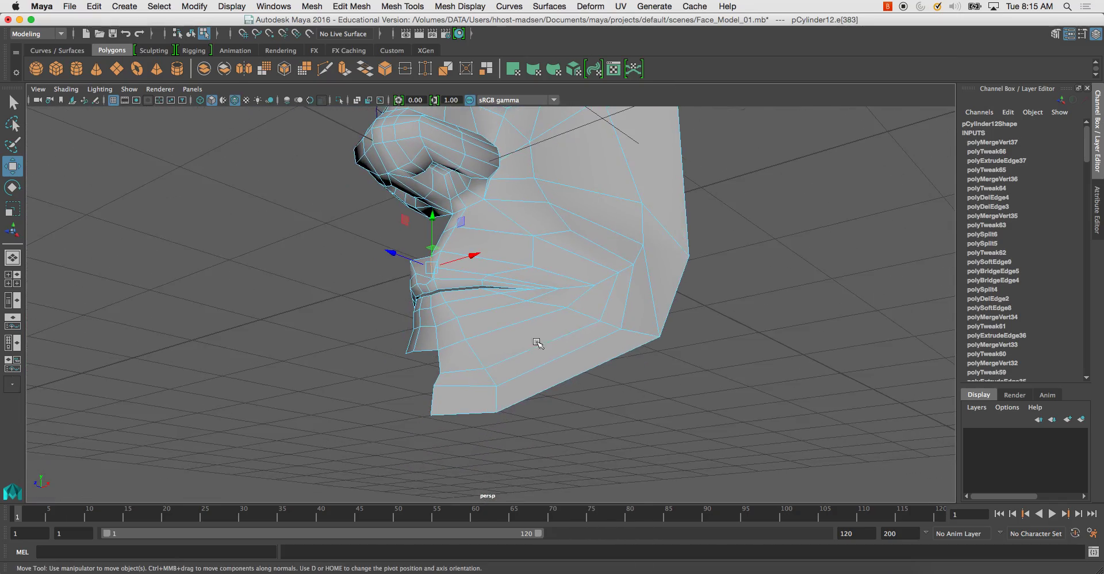
left_click(666, 320)
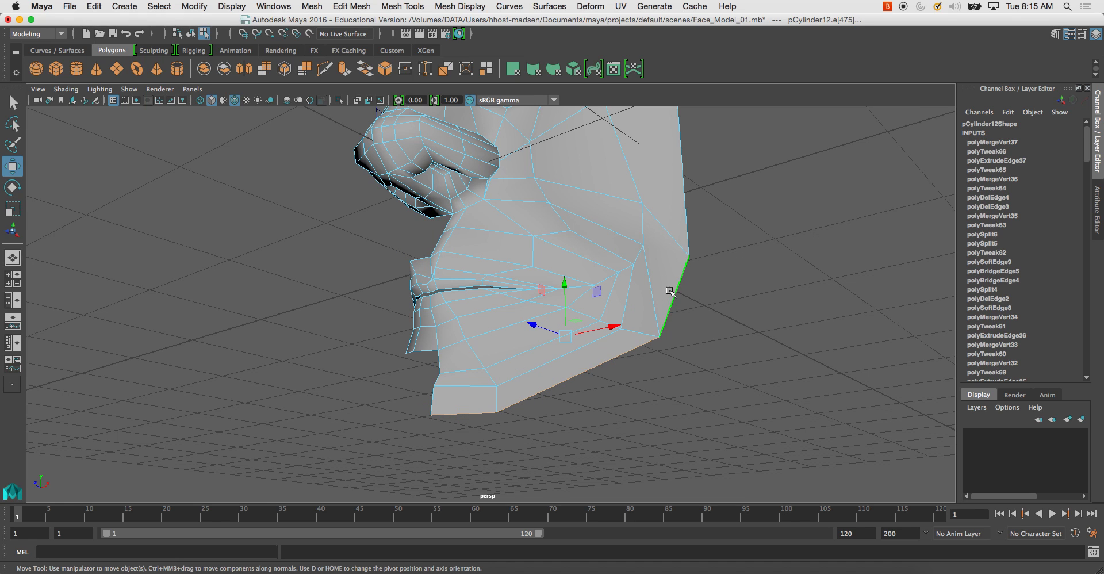
middle_click_drag(666, 299, 649, 397, "alt")
left_click_drag(649, 398, 596, 319, "alt")
left_click(648, 326, "shift")
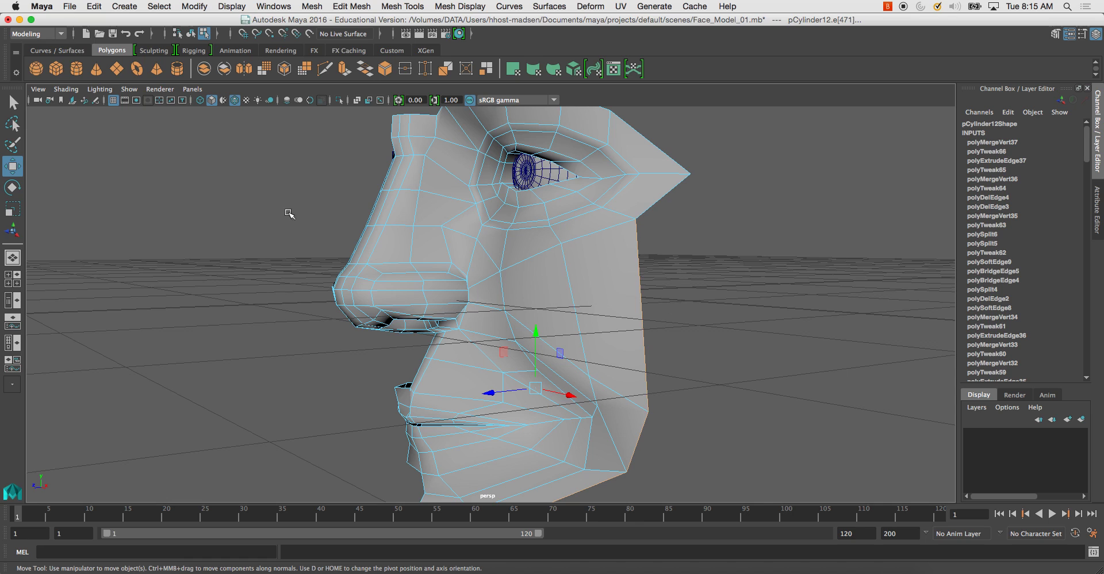
left_click(344, 69)
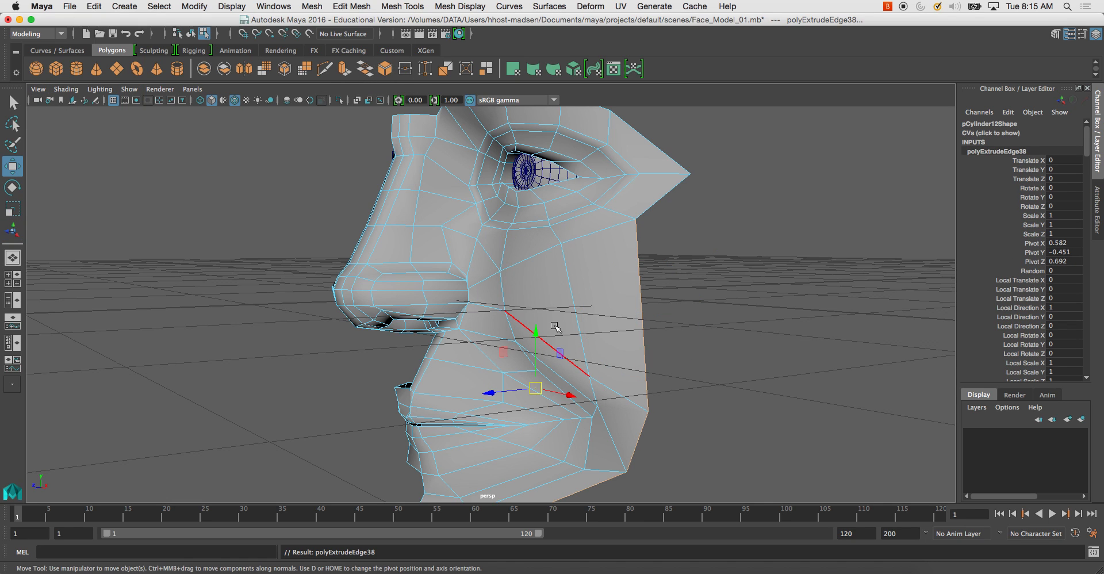
left_click_drag(550, 326, 526, 322, "alt")
left_click_drag(447, 357, 566, 343)
Step: Merge the new strip's upper end vertex with the vertex at the outer corner of the eye loops
right_click_drag(596, 197, 542, 196)
left_click_drag(674, 172, 689, 149)
key("v")
right_click_drag(690, 150, 686, 115, "shift")
Step: Reposition the new strip's outer cheek and jaw-corner vertices to round the jawline
left_click_drag(638, 271, 612, 263, "alt")
left_click(677, 263)
left_click_drag(683, 280, 765, 286, "alt")
key("w")
left_click_drag(654, 348, 626, 307, "alt")
left_click(649, 344)
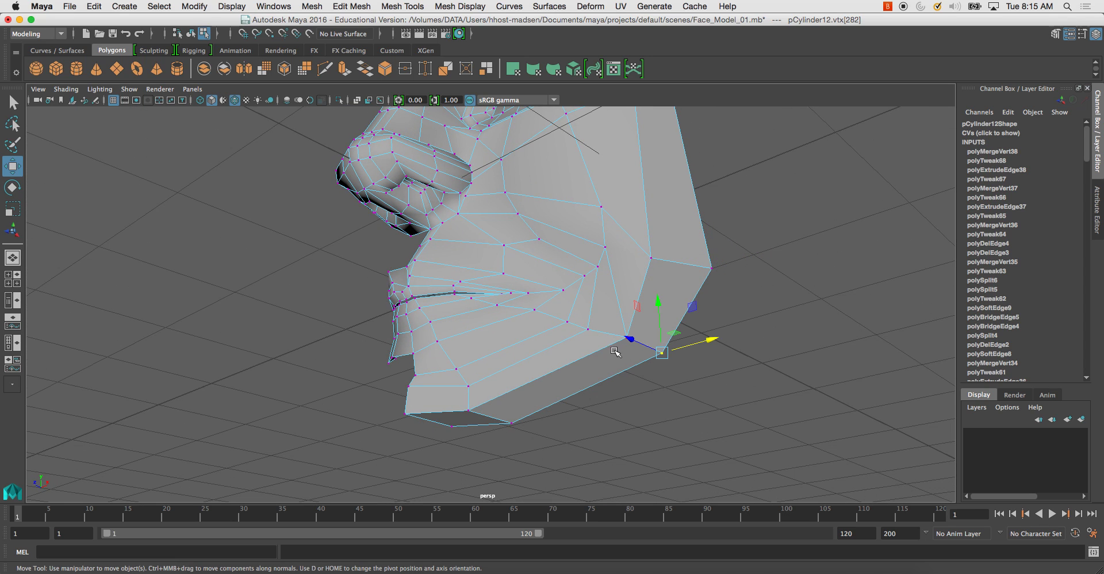
left_click_drag(643, 354, 716, 351, "alt")
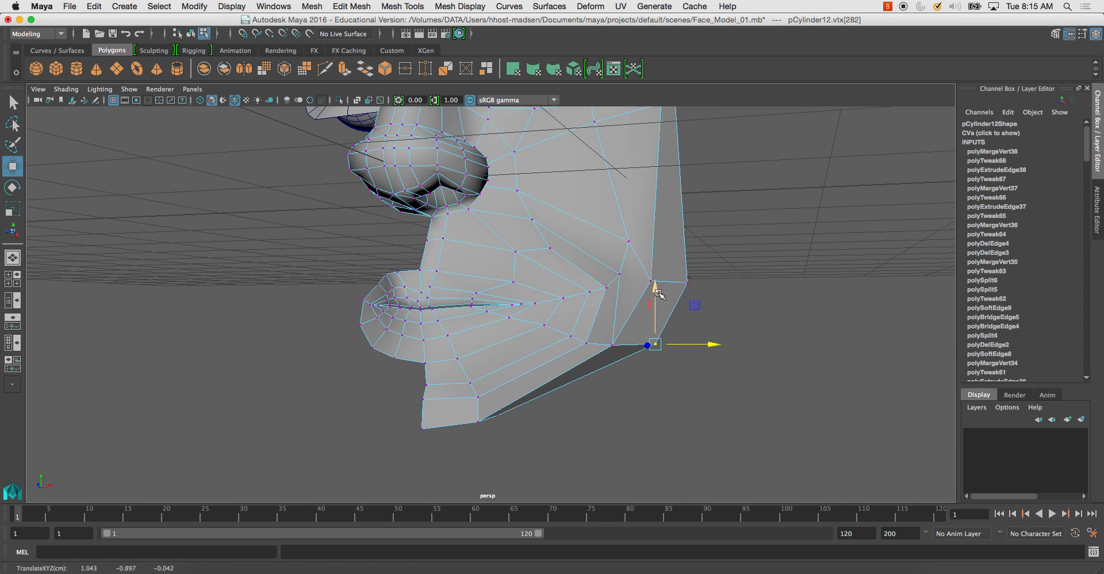
left_click_drag(657, 293, 651, 314)
Step: Select the two lowest vertices of the extruded strip beneath the chin and move them down
left_click_drag(546, 426, 508, 402, "alt")
left_click_drag(430, 422, 526, 443)
left_click_drag(475, 361, 474, 446)
Step: Move the vertices at the base of the nose forward with soft selection to match the side reference, and return to object mode
key("space")
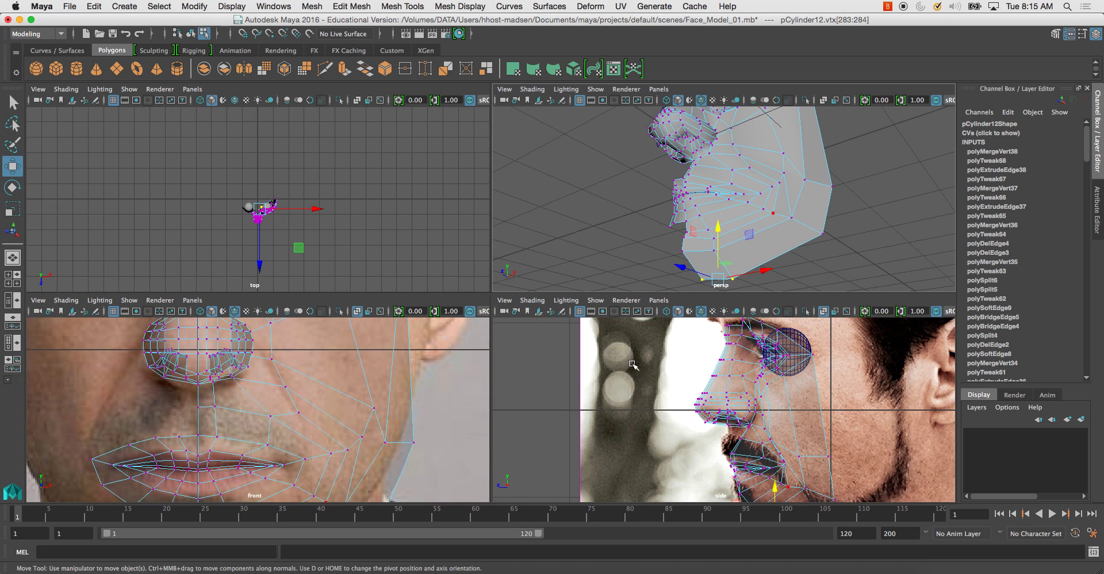
key("space")
middle_click_drag(659, 408, 698, 295, "alt")
right_click_drag(552, 276, 629, 276, "alt")
middle_click_drag(575, 206, 577, 251, "alt")
right_click_drag(578, 251, 670, 254, "alt")
left_click(672, 251)
key("b")
left_click_drag(624, 248, 591, 249)
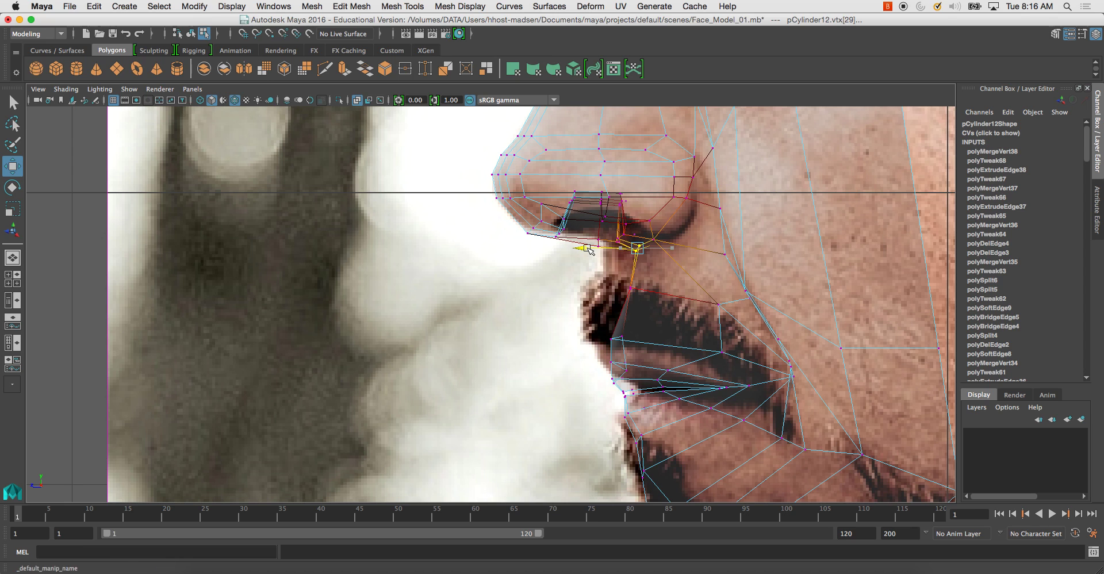
middle_click_drag(609, 223, 615, 245, "alt")
scroll(615, 245, "down", 4)
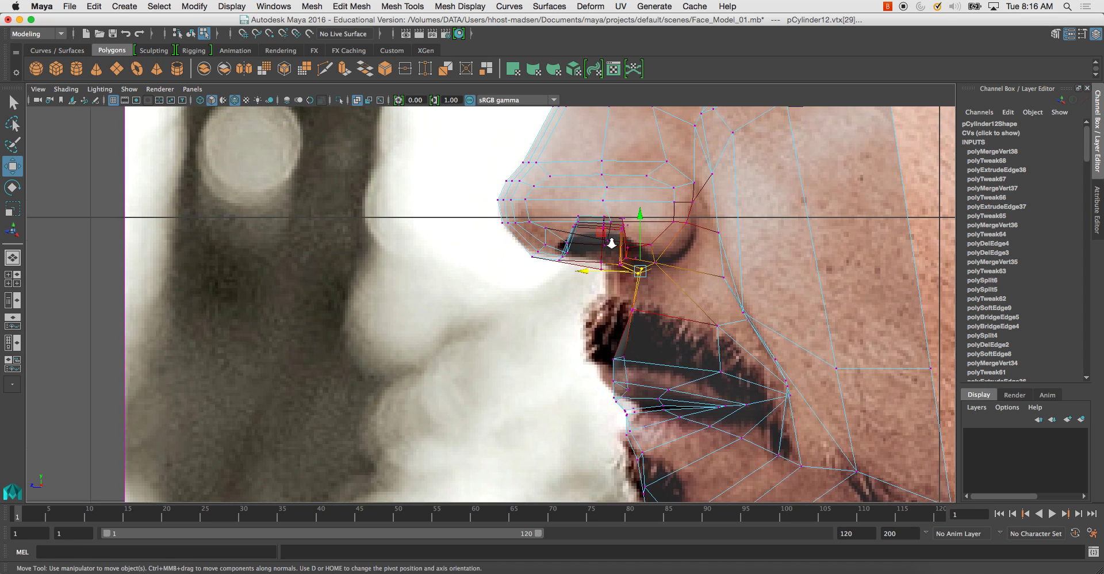
left_click(611, 274, "shift")
right_click_drag(612, 260, 657, 232)
left_click(656, 232)
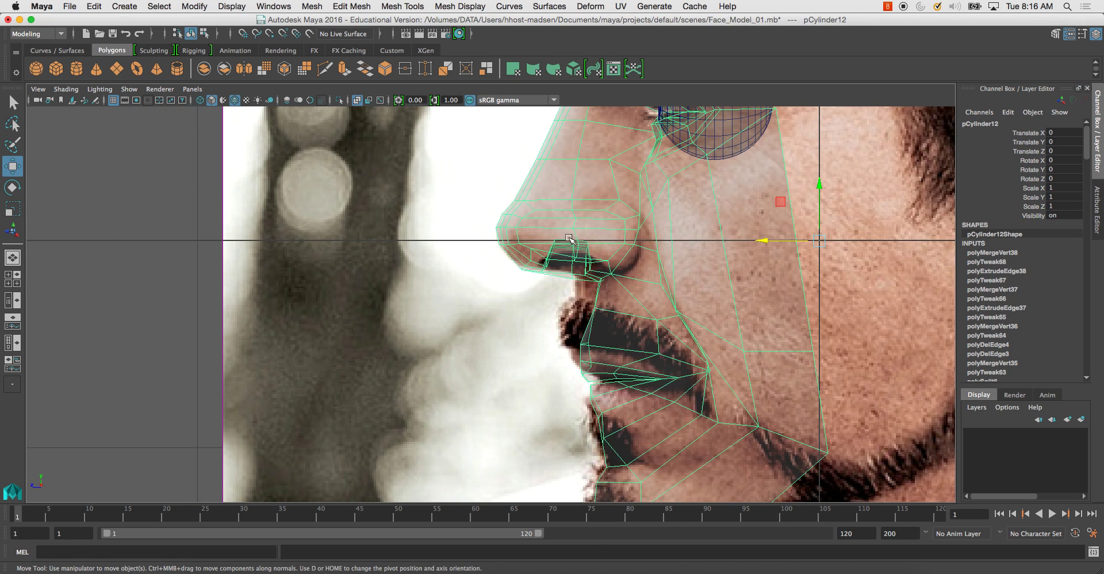
Step: Move the vertices between the nose base and upper lip slightly forward to follow the side profile
right_click_drag(592, 242, 690, 279, "alt")
middle_click_drag(690, 278, 618, 285, "alt")
right_click_drag(564, 246, 700, 328, "alt")
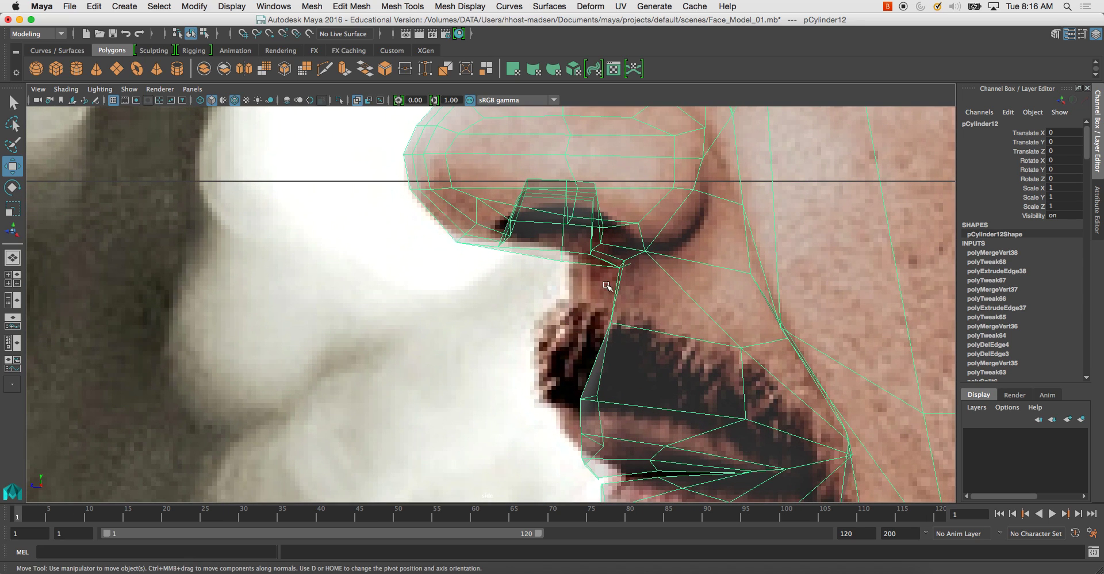
middle_click_drag(607, 287, 589, 303, "alt")
right_click_drag(618, 341, 569, 305)
left_click(592, 340)
left_click_drag(550, 341, 547, 341)
Step: Select the inner nostril vertex in the side view and raise the nostril's rim vertex in perspective
right_click(569, 255)
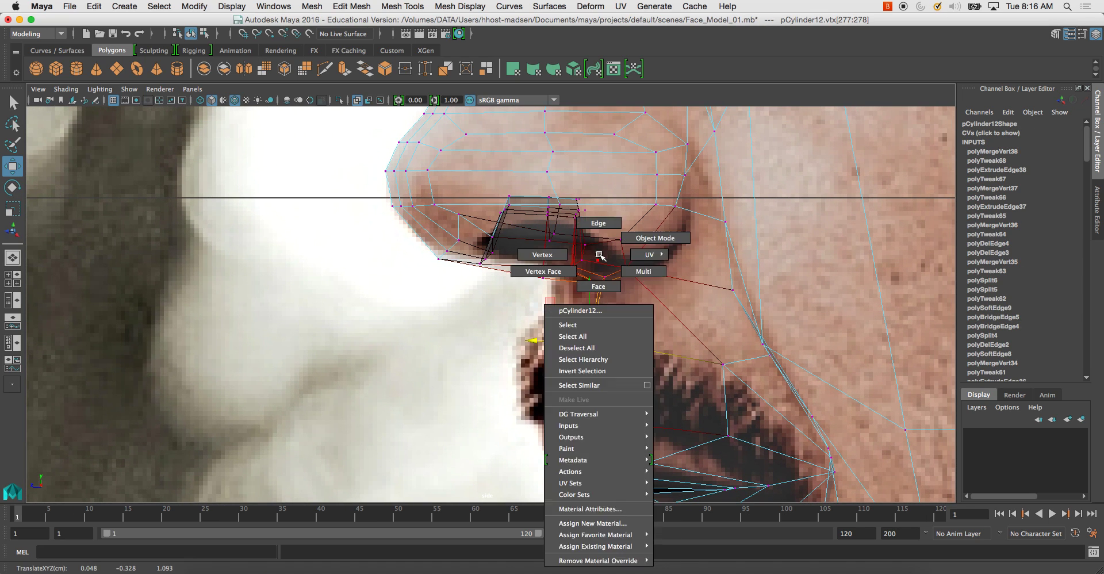
left_click(591, 242)
left_click(584, 253)
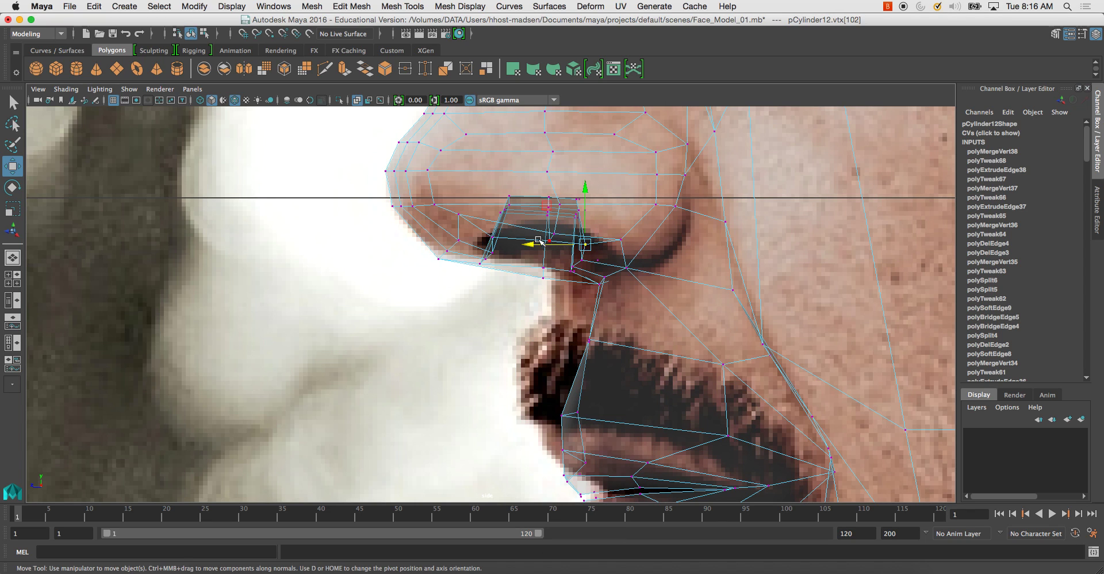
key("space")
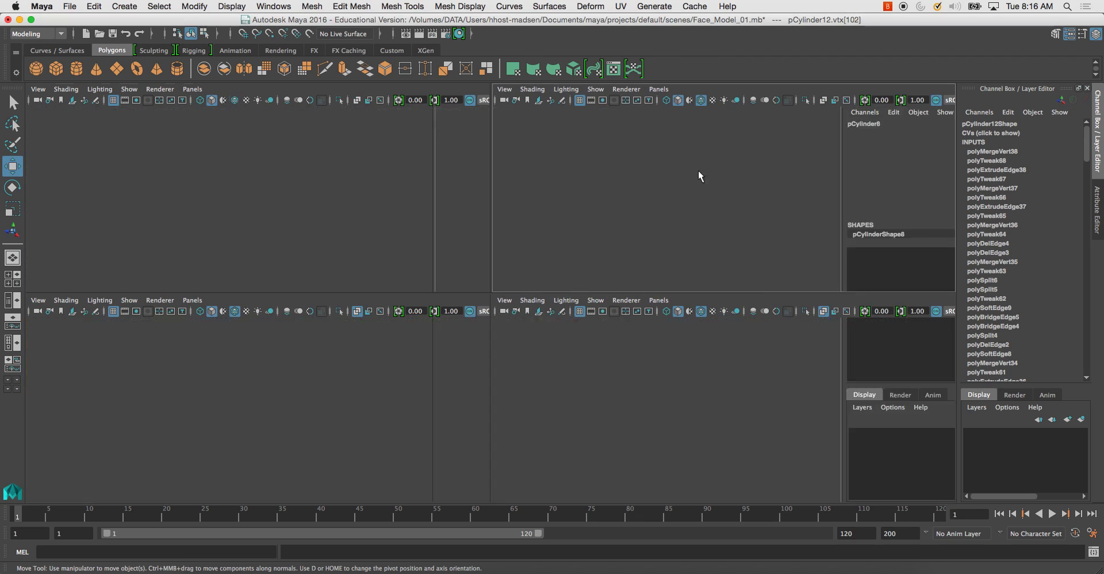
key("space")
left_click_drag(508, 205, 530, 226, "alt")
left_click(549, 215)
left_click_drag(549, 166, 552, 157)
Step: Reposition the vertices at the back corner, rear rim and front of the nostril opening to refine its shape
left_click(585, 226)
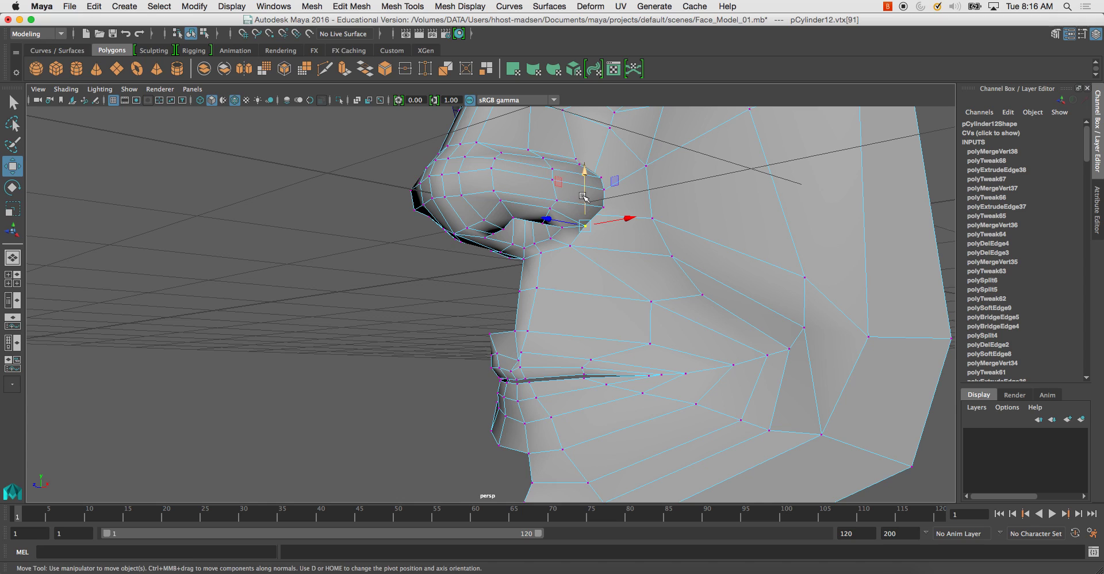
left_click(542, 217)
left_click_drag(542, 172, 564, 165)
left_click(561, 227)
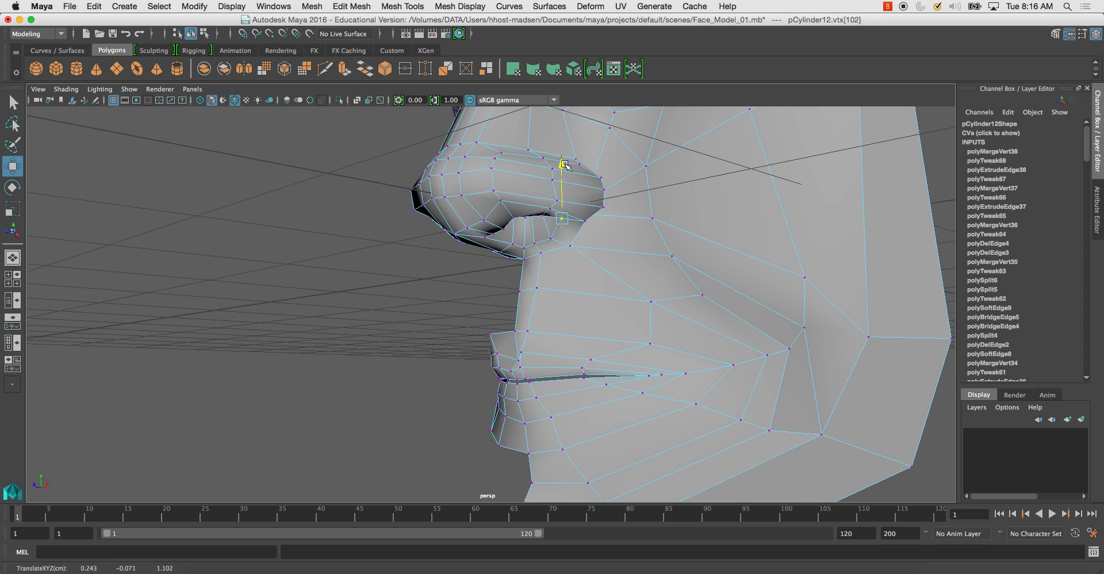
left_click(501, 221)
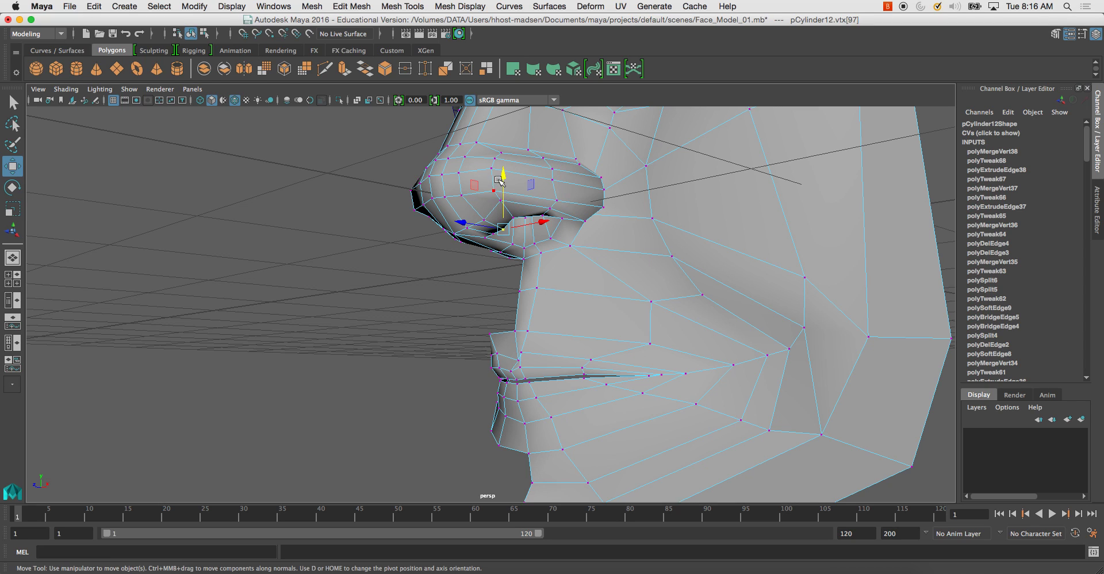
left_click(492, 230)
Step: Return to object mode, soften the face mesh's edges and review the overall form
right_click_drag(516, 189, 579, 165)
left_click_drag(580, 165, 635, 241, "alt")
left_click(743, 242)
left_click_drag(730, 248, 646, 284, "alt")
right_click_drag(645, 284, 558, 262, "alt")
middle_click_drag(557, 261, 558, 258, "alt")
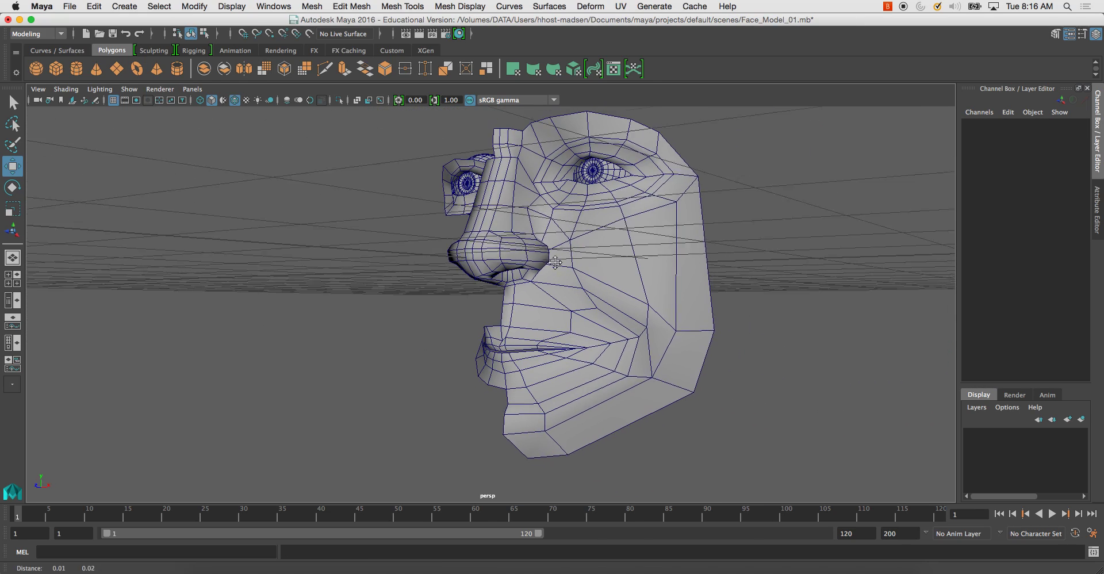
left_click_drag(559, 259, 612, 270, "alt")
Step: Insert a horizontal edge loop across the nose and cheek with the Multi-Cut tool
left_click(611, 271)
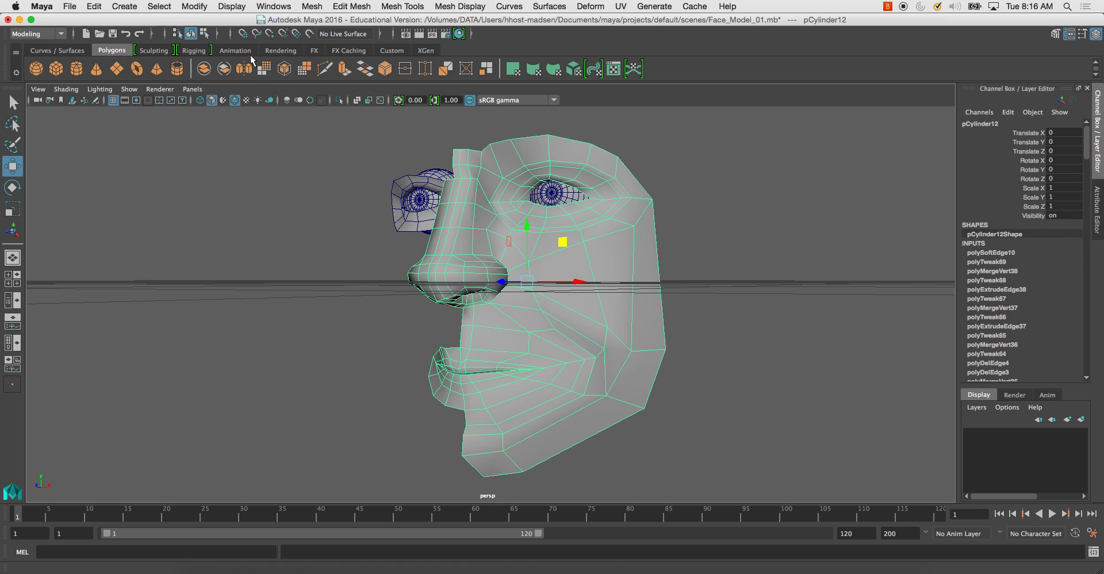
left_click(326, 71)
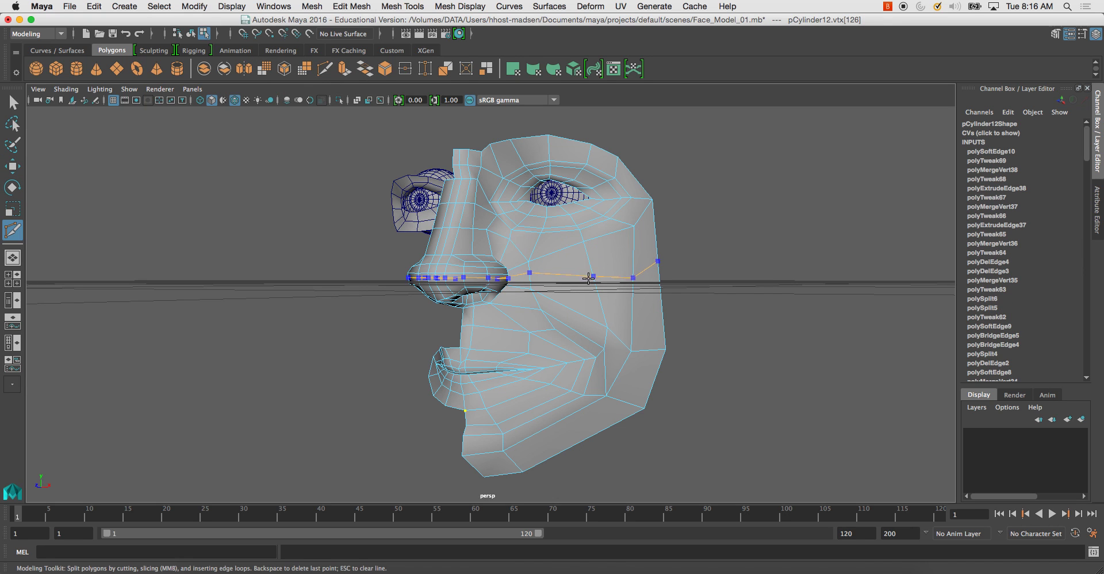
key("Escape")
left_click_drag(590, 278, 264, 177, "alt")
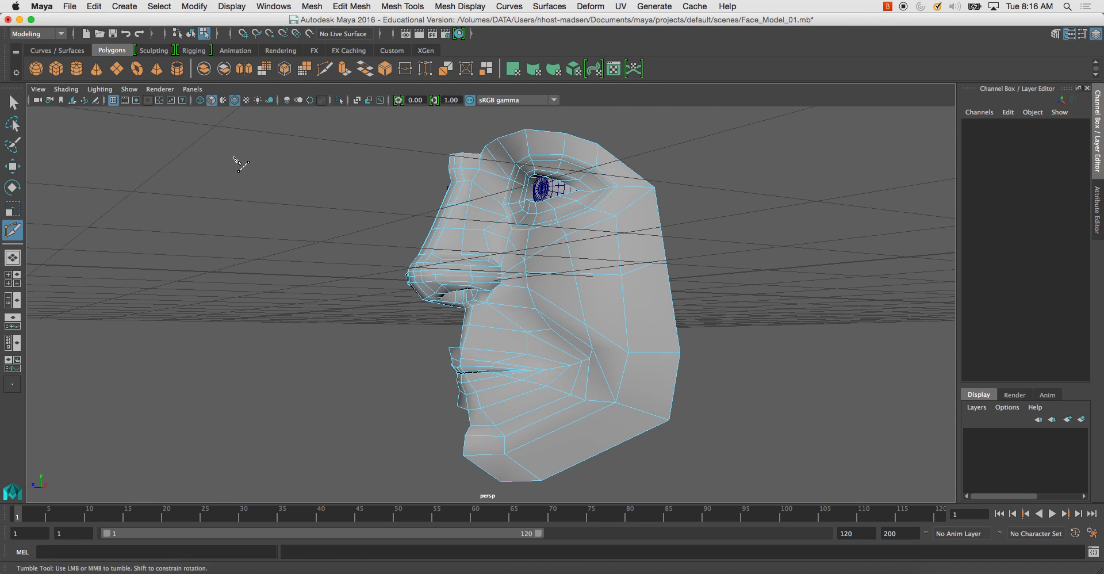
left_click(12, 102)
Step: Select the cheek vertices from beside the nose to the face's outer edge and smooth them with two Average Vertices passes
left_click_drag(581, 267, 582, 263)
right_click_drag(575, 231, 604, 208)
left_click(586, 242)
left_click_drag(459, 238, 492, 251, "alt")
right_click(492, 249)
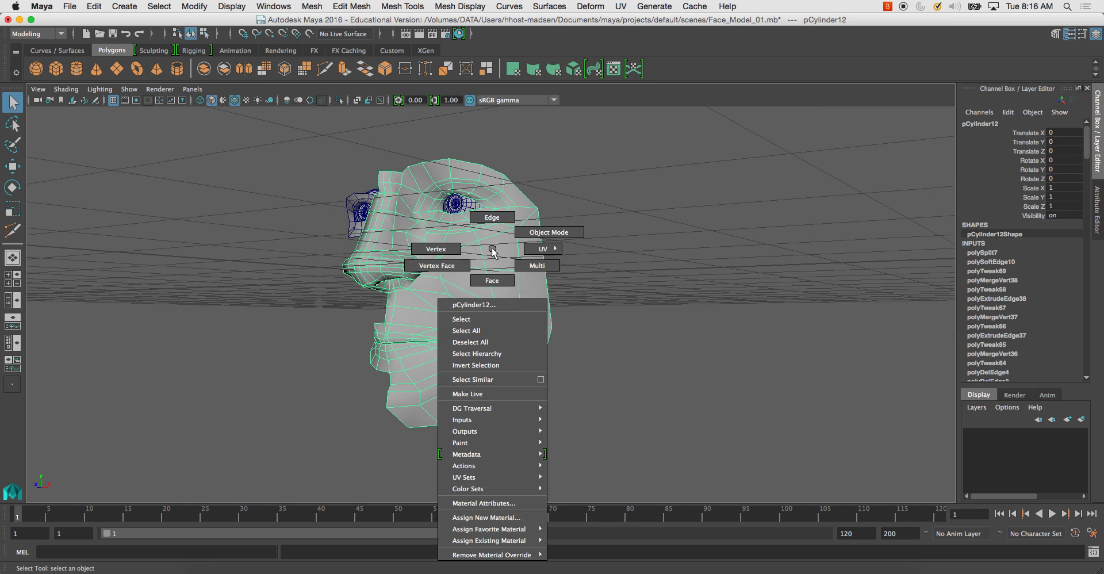
right_click_drag(492, 248, 454, 249)
left_click(478, 241)
left_click(487, 267, "shift")
left_click(499, 303, "shift")
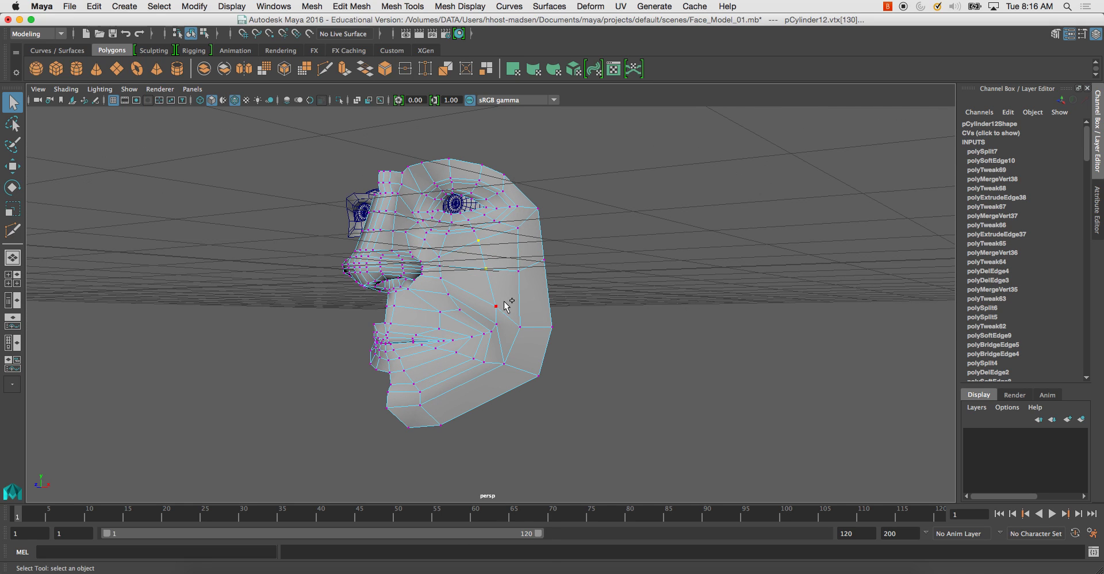
left_click(449, 266, "shift")
left_click_drag(449, 267, 486, 290, "alt")
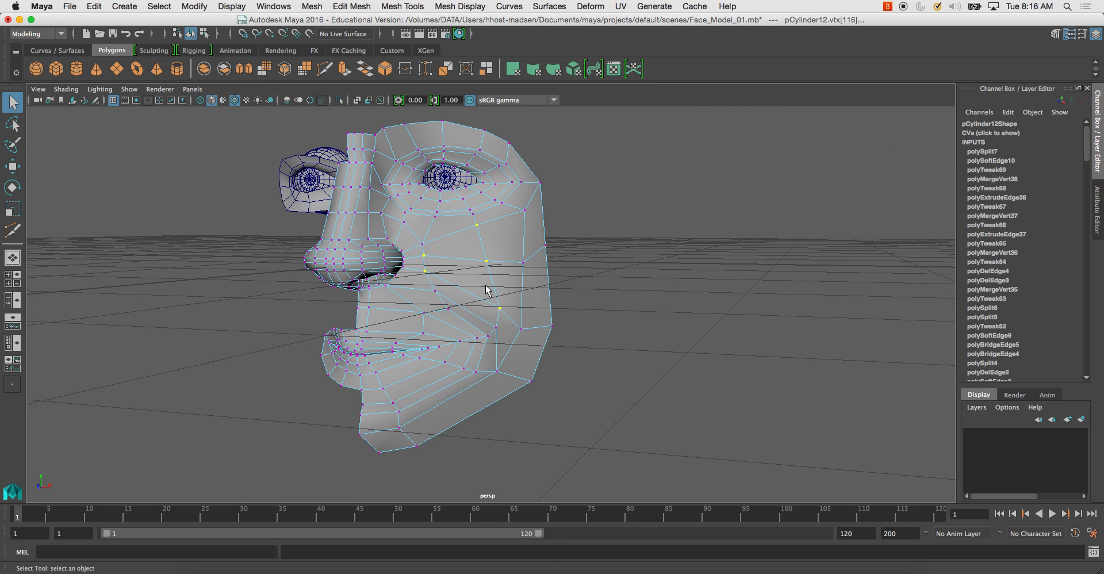
left_click(437, 245, "shift")
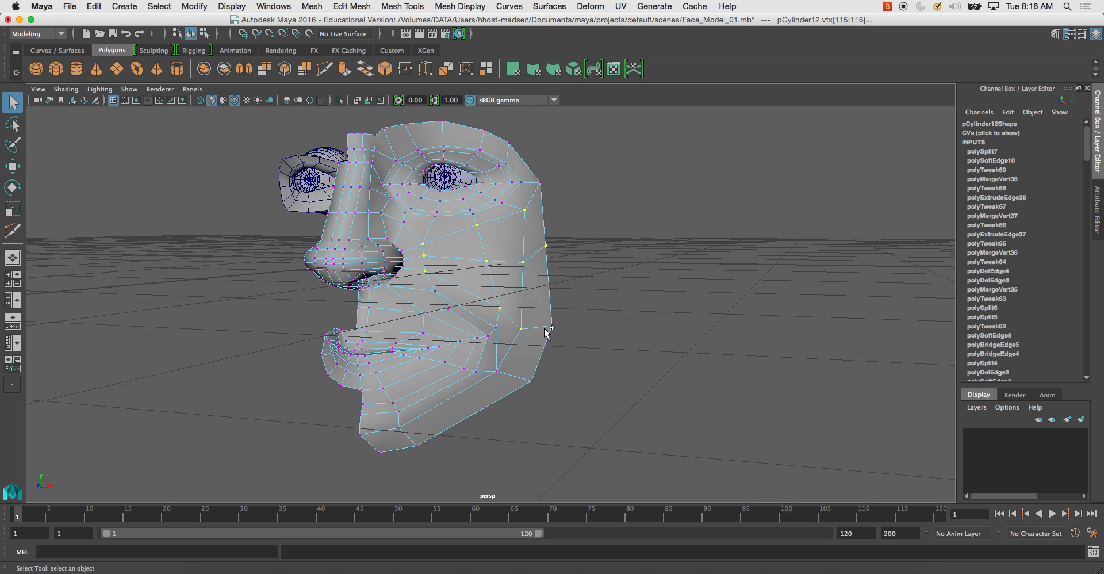
right_click_drag(490, 258, 500, 266, "shift")
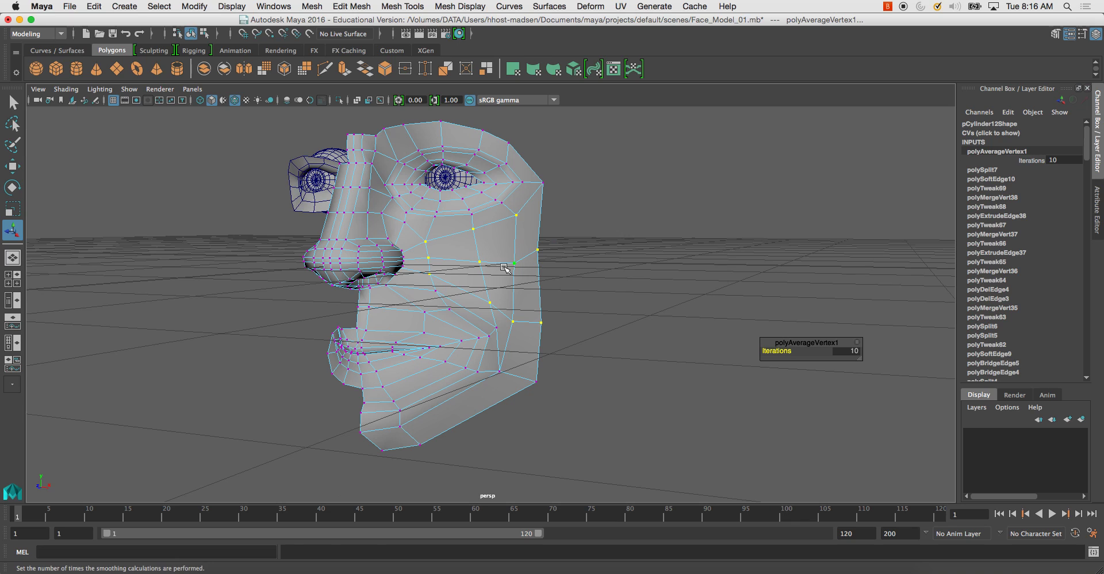
key("g")
Step: Move the averaged vertices at the cheek's outer edge outward to restore the side contour of the face
left_click(529, 253)
key("w")
left_click_drag(580, 256, 604, 258)
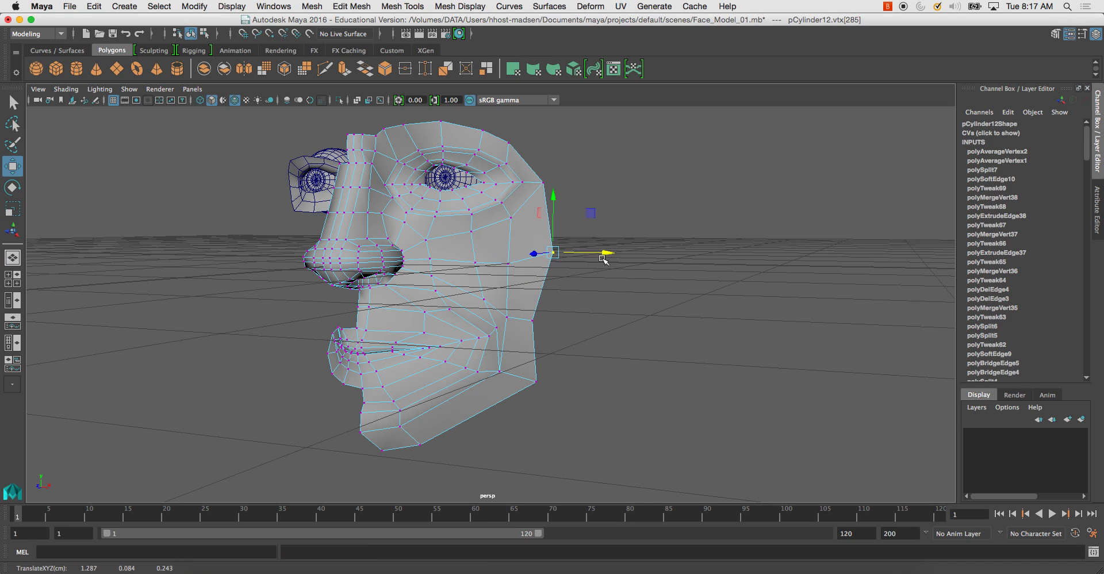
left_click(550, 322)
left_click(509, 317)
left_click_drag(565, 318, 572, 317)
Step: Examine the crease between cheek and mouth corner in smooth preview and return the face to its unsmoothed display
left_click_drag(515, 338, 466, 370, "alt")
key("3")
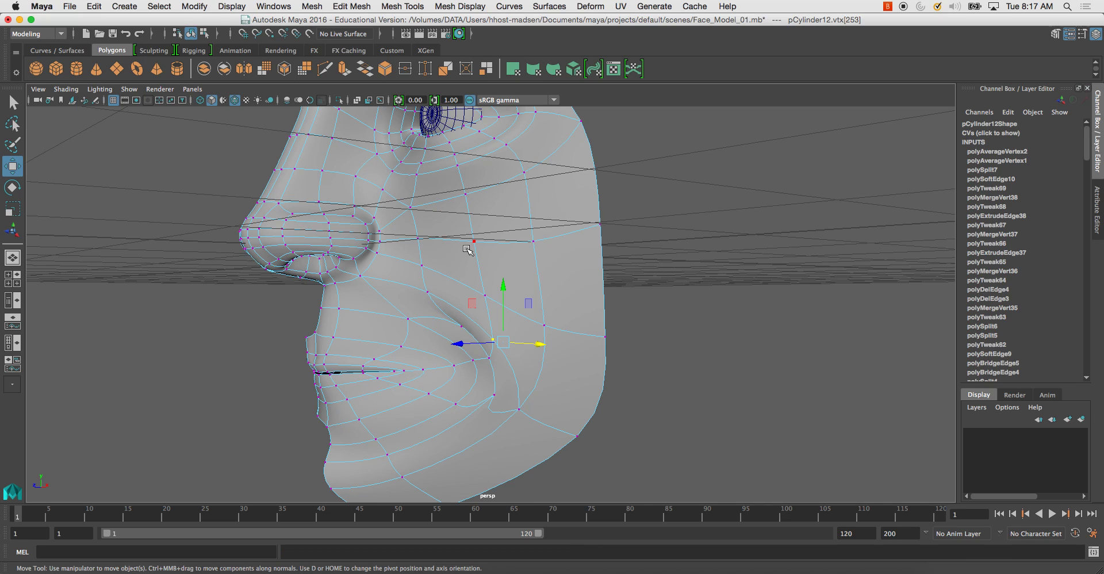
left_click(453, 285)
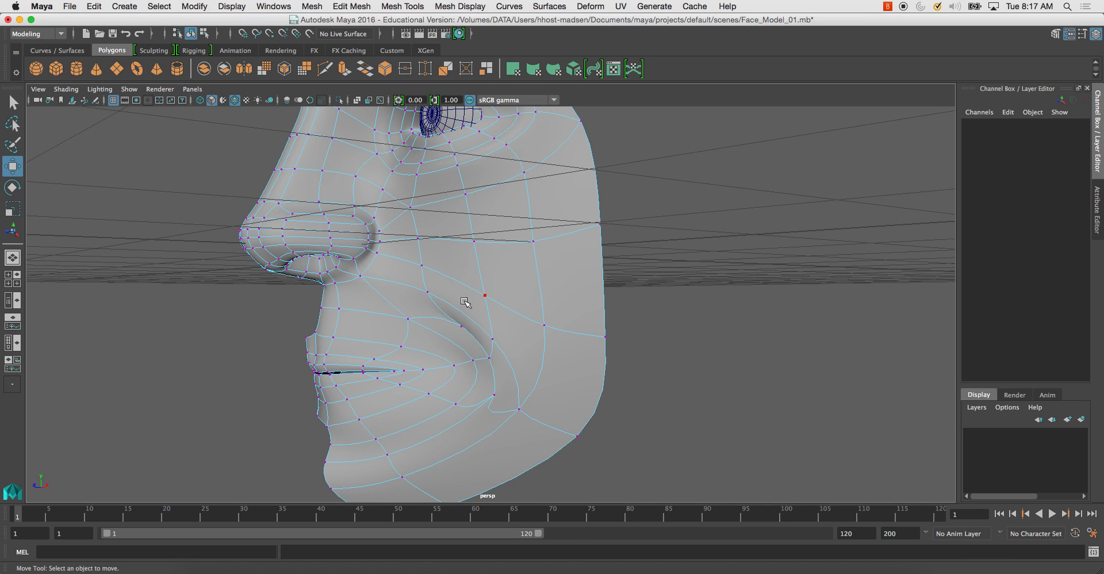
left_click(428, 304)
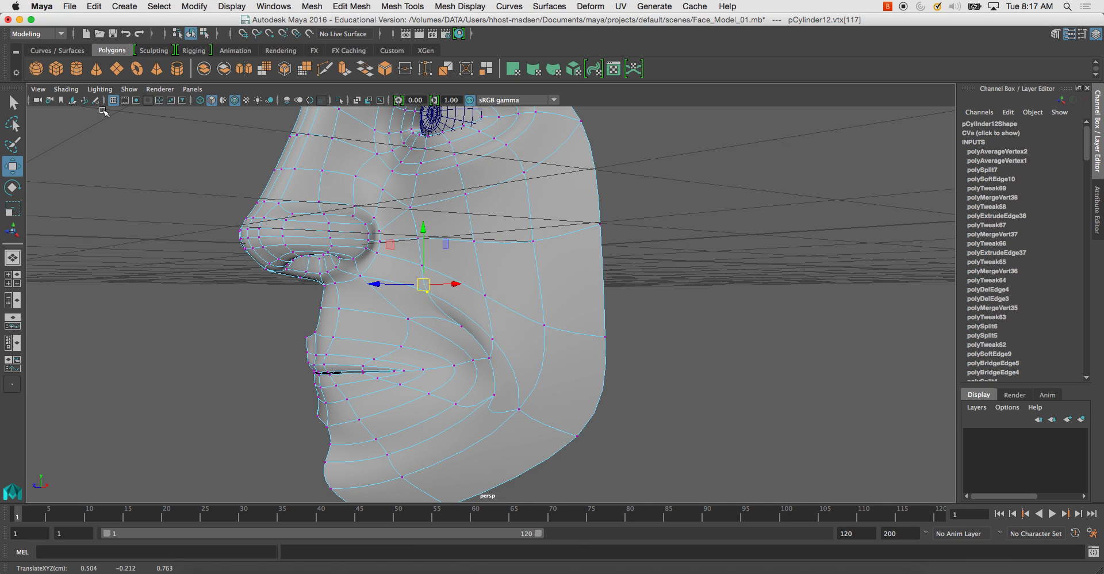
left_click(14, 102)
right_click_drag(429, 225, 458, 215)
left_click_drag(457, 219, 480, 266, "alt")
left_click(598, 301)
left_click_drag(547, 295, 460, 355, "alt")
left_click(486, 345)
key("1")
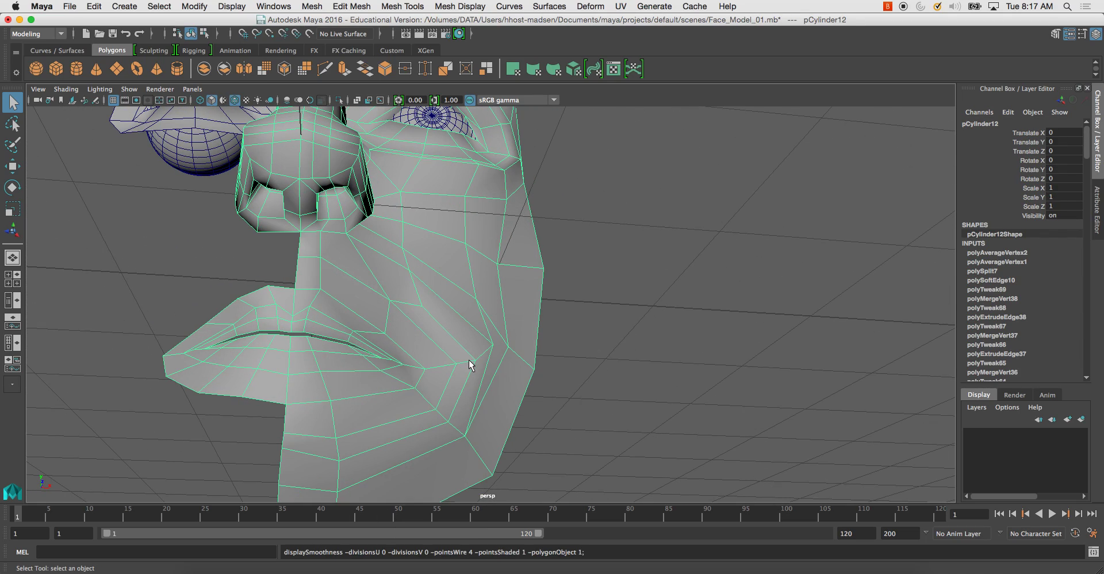
Step: Merge the split vertices at the cheek crease beside the mouth and show the face mesh in smooth preview
right_click_drag(482, 341, 468, 322)
left_click(474, 331)
left_click_drag(481, 338, 505, 367, "alt")
right_click_drag(479, 360, 512, 303, "shift")
left_click_drag(485, 329, 486, 345, "alt")
key("3")
left_click_drag(443, 297, 437, 322, "alt")
key("F8")
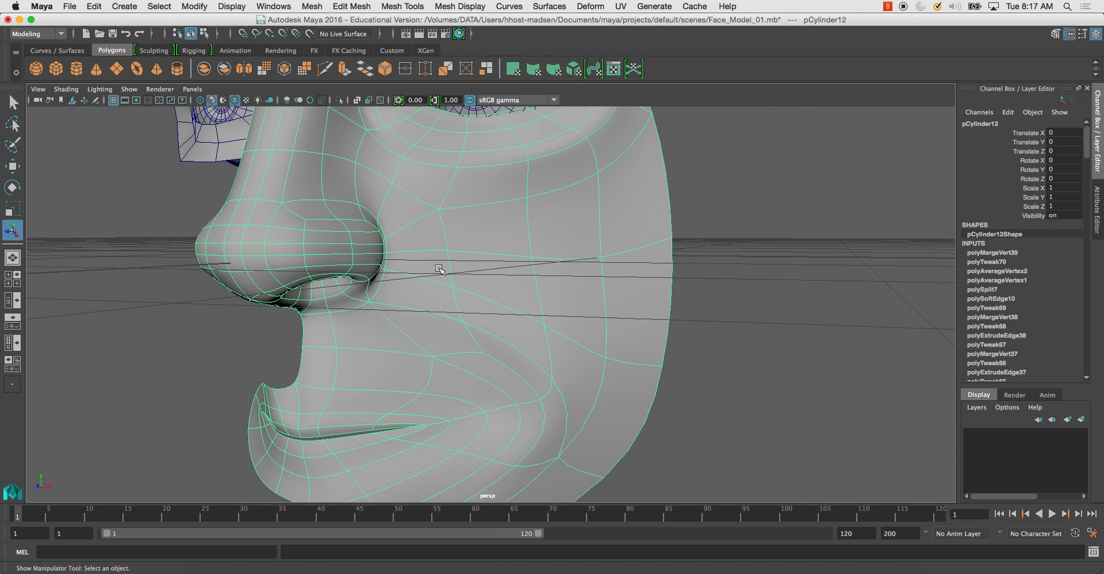
Step: Trace the face loops running beside the nose and from the upper lip around the mouth to check the topology
right_click_drag(395, 197, 395, 225)
double_click(417, 231)
left_click_drag(413, 241, 494, 313, "alt")
mouse_move(438, 281)
left_mouse_down("alt")
mouse_move(450, 263)
mouse_move(458, 323)
mouse_move(420, 287)
left_mouse_up("alt")
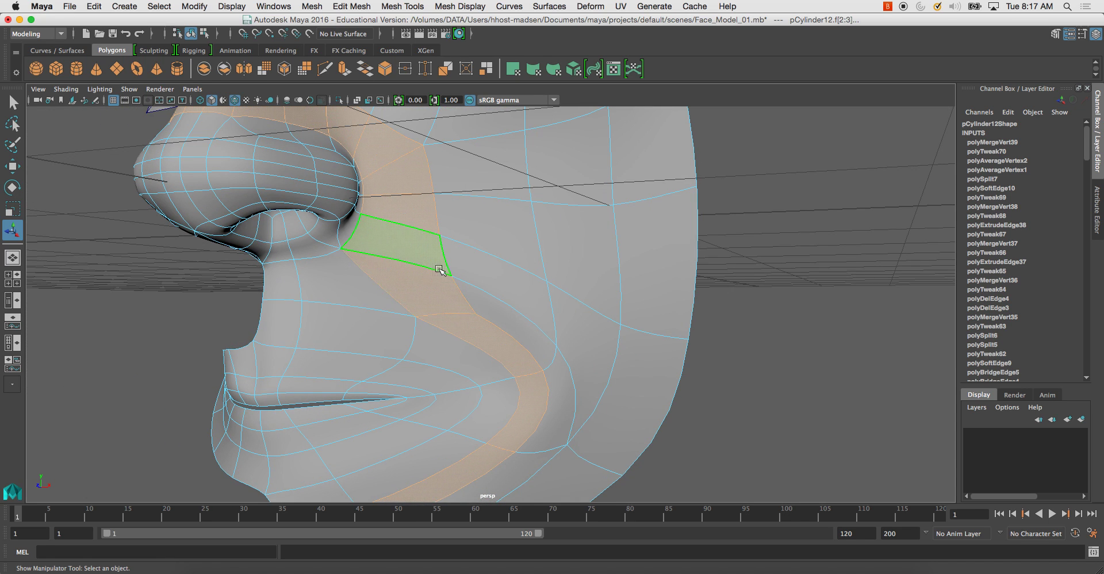
middle_click_drag(437, 290, 458, 305, "alt")
left_click(312, 303)
double_click(376, 302, "shift")
left_click_drag(378, 303, 482, 294, "alt")
middle_click_drag(437, 300, 485, 313, "alt")
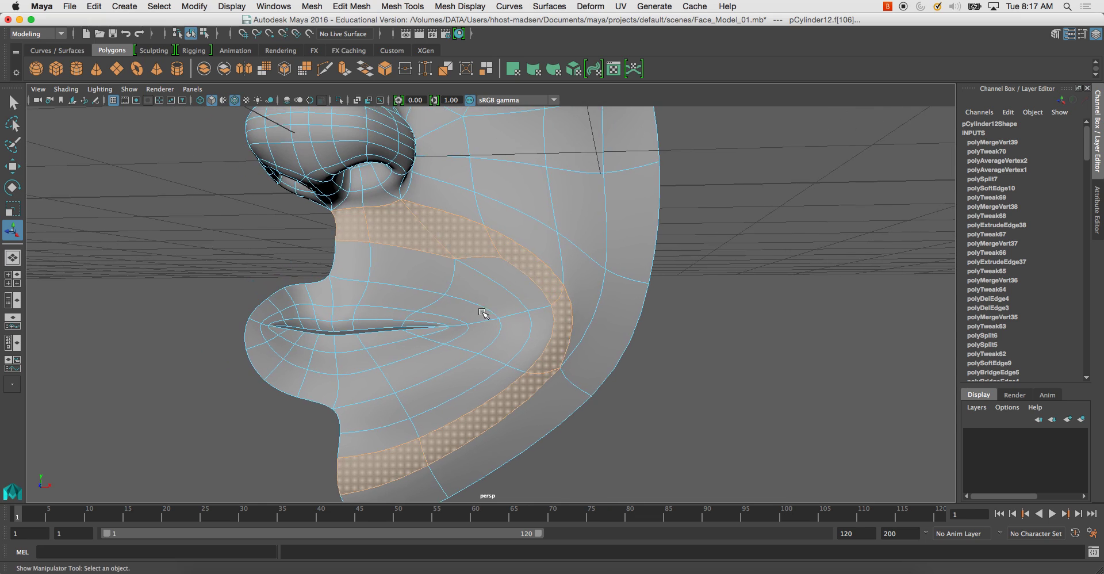
Step: Trace the inner face loop around the mouth corner, return to object mode and review the lower face
left_click_drag(486, 314, 457, 313, "alt")
left_click(528, 297)
left_click(538, 337, "shift")
double_click(538, 337, "shift")
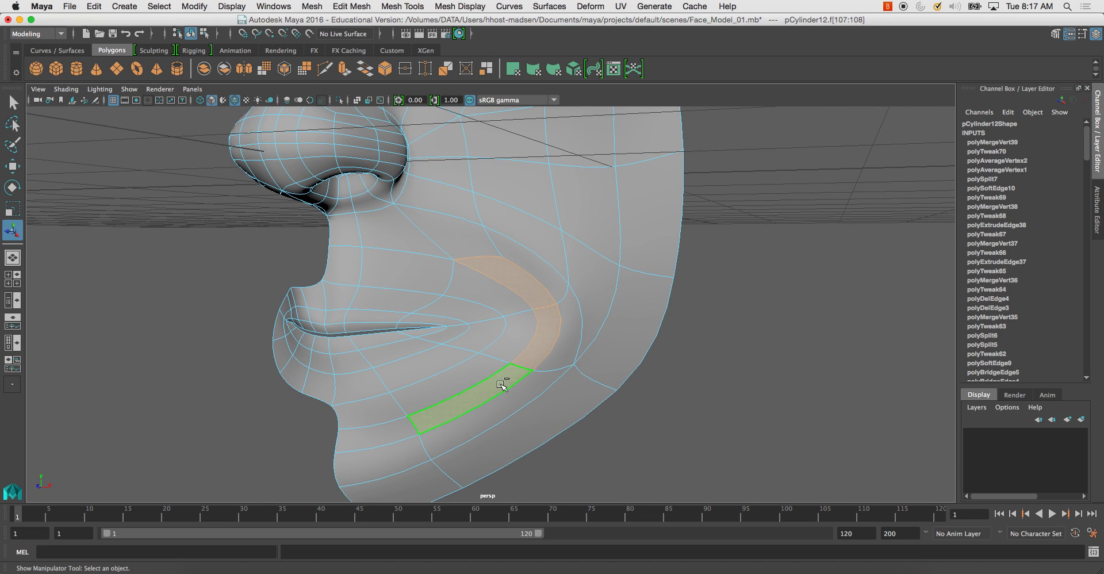
right_click_drag(475, 227, 403, 227)
left_click_drag(452, 225, 450, 231, "alt")
right_click_drag(451, 232, 441, 204, "alt")
right_click_drag(506, 205, 557, 190)
left_click_drag(477, 267, 482, 258, "alt")
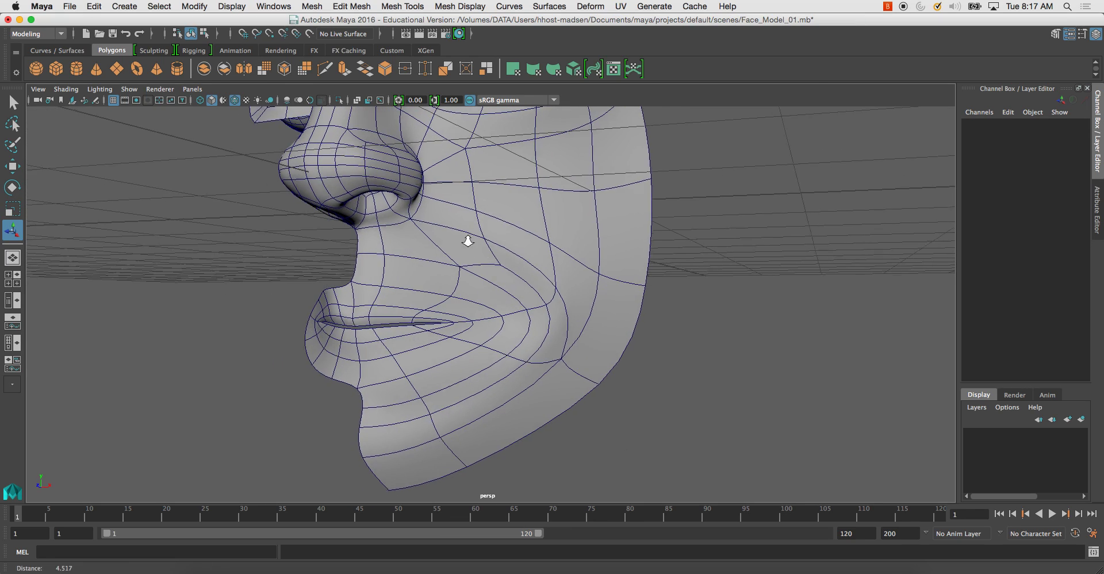
right_click_drag(482, 258, 464, 257, "alt")
left_click_drag(464, 257, 493, 253, "alt")
middle_click_drag(493, 253, 495, 282, "alt")
right_click_drag(495, 281, 474, 253, "alt")
left_click_drag(474, 236, 456, 230, "alt")
Step: Delete the mirrored eye-socket mesh on the opposite side of the face in the front view
key("space")
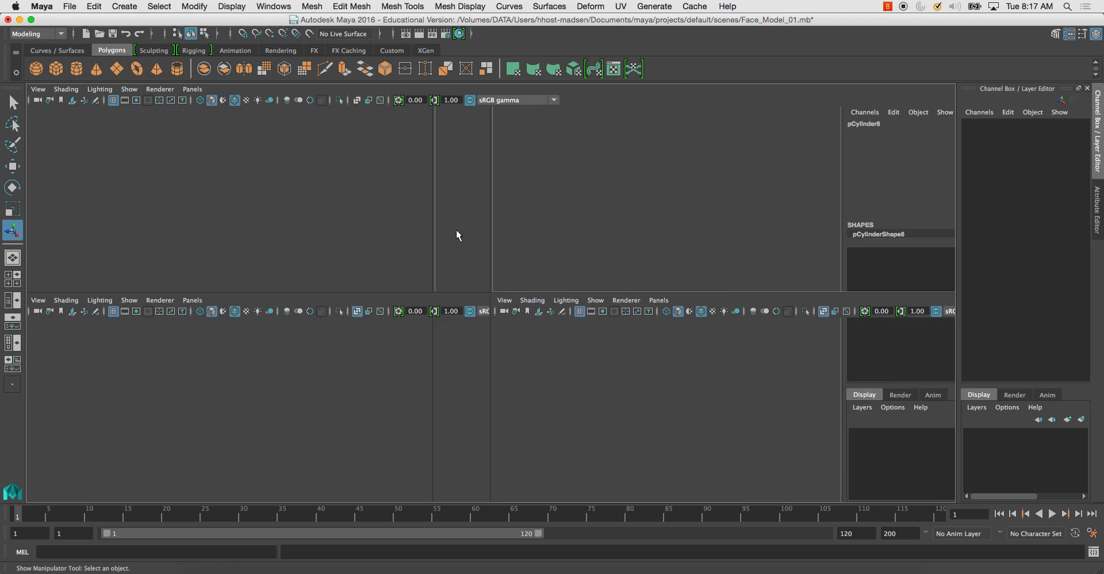
key("space")
right_click_drag(428, 374, 384, 329, "alt")
middle_click_drag(384, 330, 414, 380, "alt")
right_click_drag(413, 380, 416, 331, "alt")
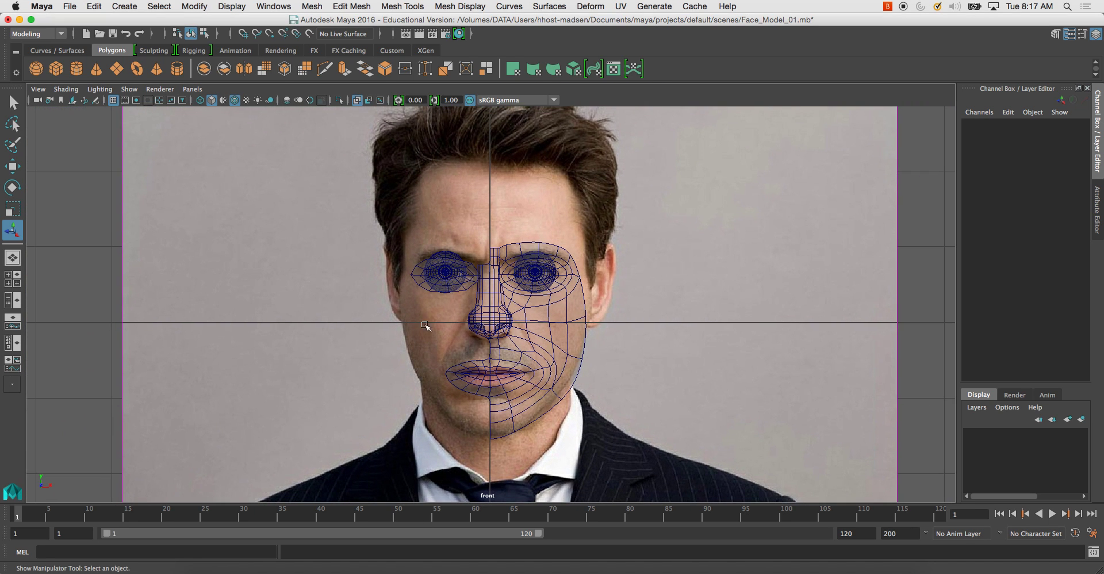
left_click(478, 294)
left_click(447, 268)
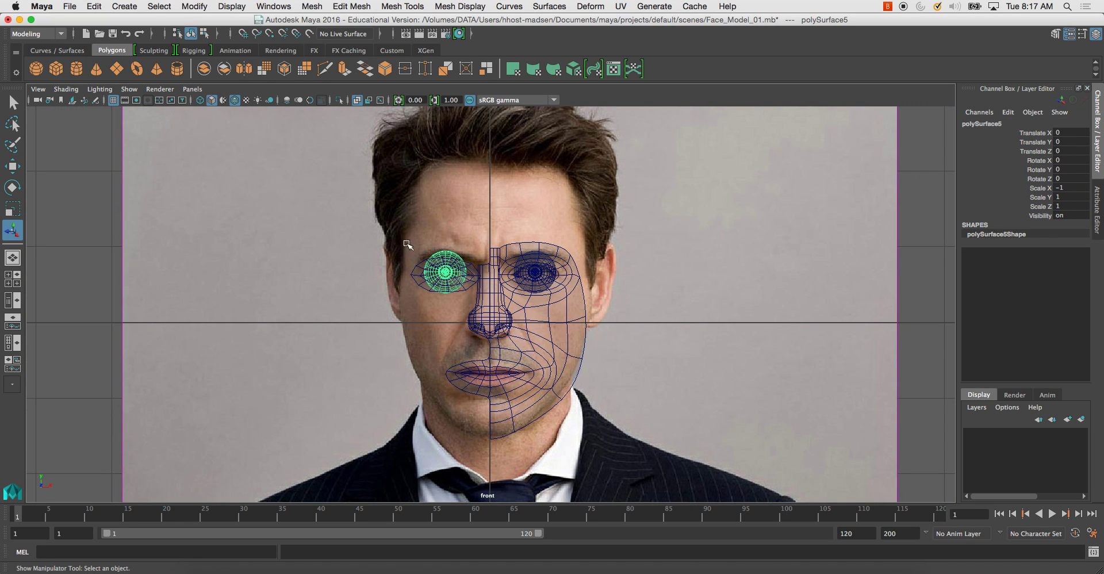
left_click_drag(417, 260, 414, 253)
left_click(414, 275)
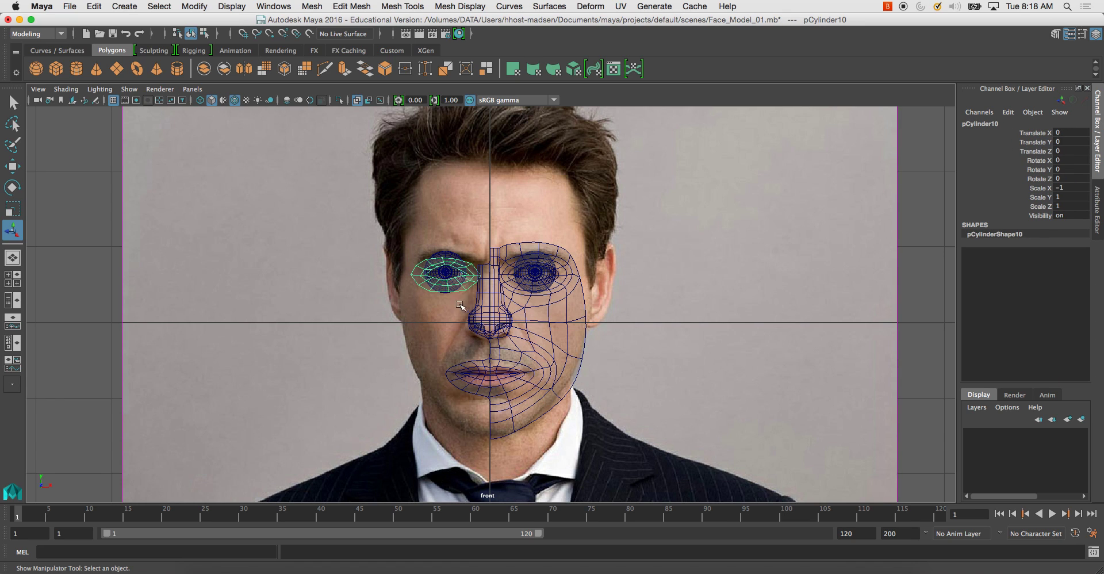
key("Delete")
Step: Isolate the face mesh and delete its nose and lip faces on the other side of the centre line
left_click(481, 289)
right_click_drag(481, 290, 479, 256)
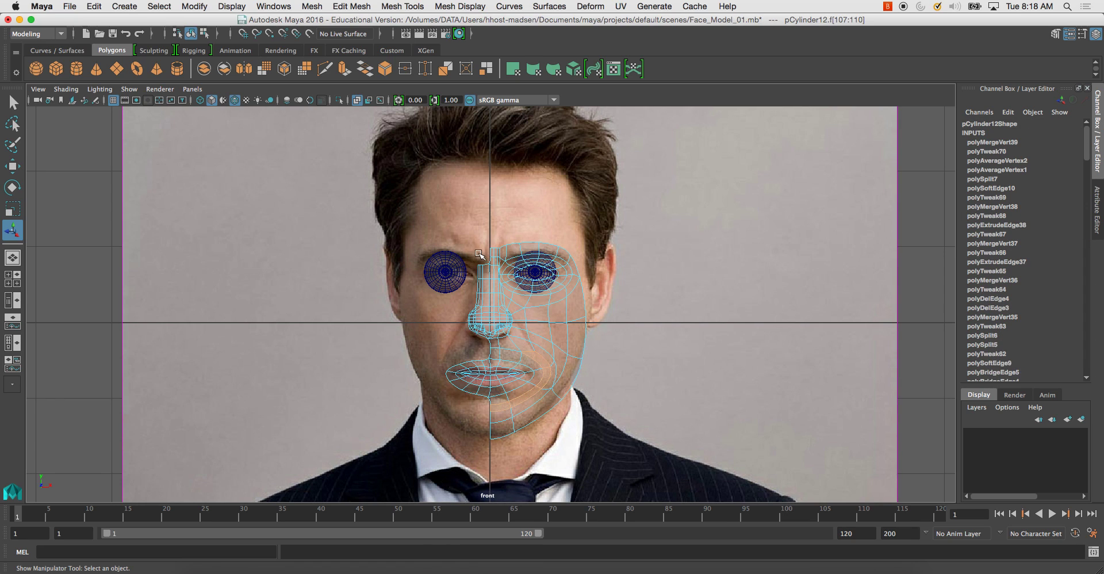
left_click_drag(475, 246, 490, 475)
left_click(501, 308)
left_click(494, 303)
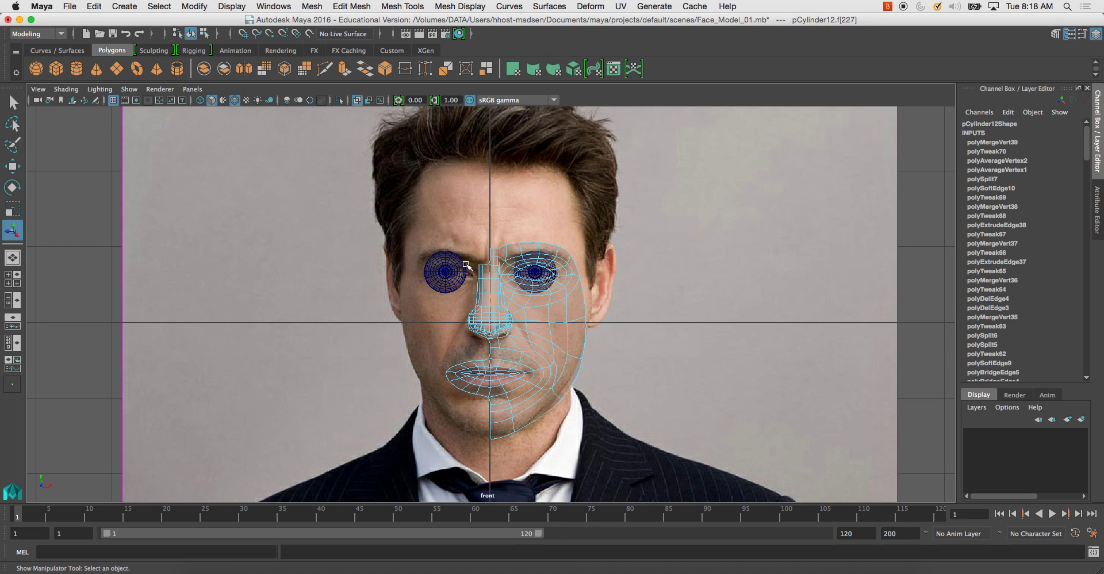
left_click(12, 103)
right_click_drag(487, 288, 501, 310)
key("ctrl+1")
left_click_drag(442, 229, 486, 429)
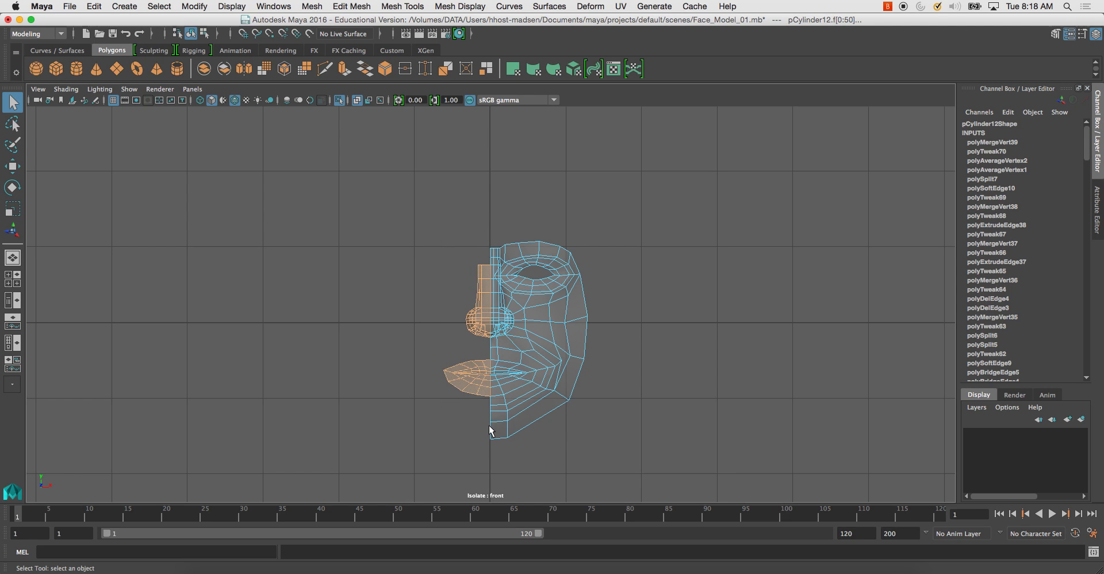
key("Delete")
Step: Duplicate the half face, mirror the copy with a Scale X of -1 and combine both halves into one mesh
right_click_drag(524, 311, 569, 290)
left_click(538, 330)
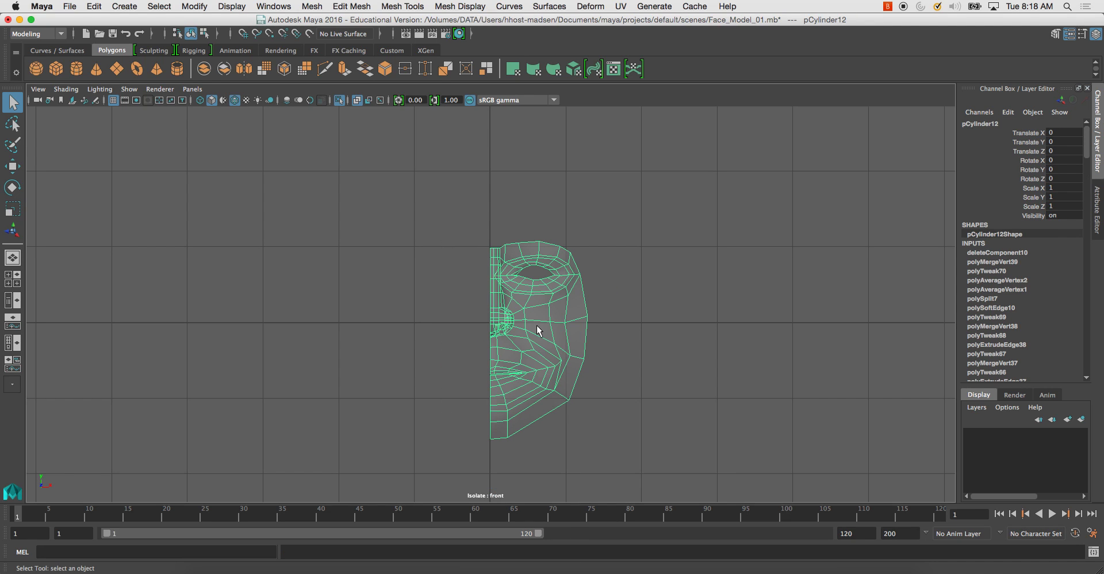
key("ctrl+d")
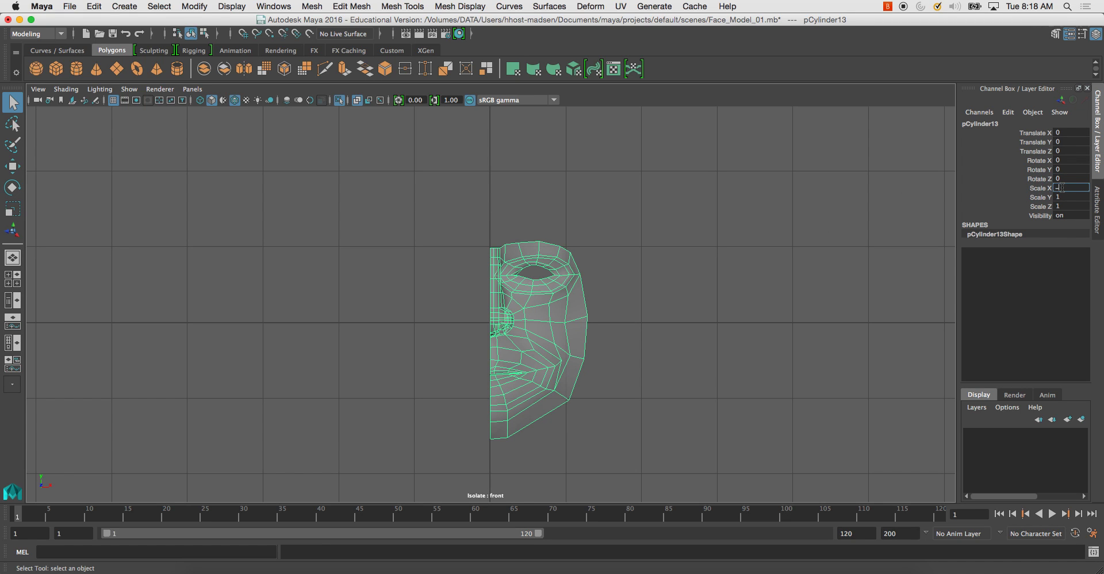
key("Return")
left_click(527, 363, "shift")
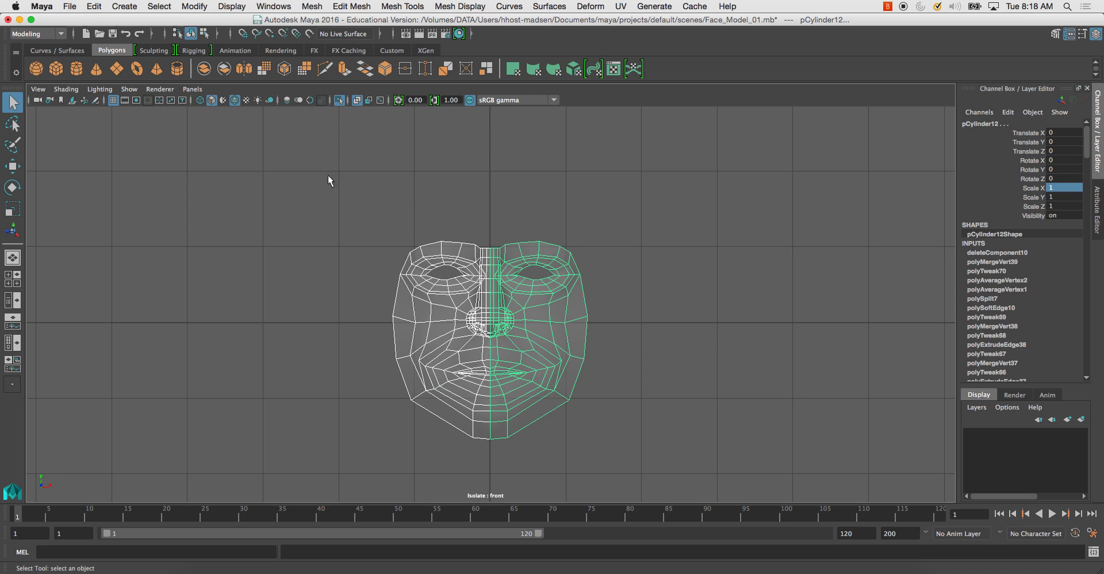
left_click(206, 68)
Step: Merge the vertices along the face's centre line and leave the isolated view
right_click(496, 256)
right_click_drag(495, 256, 491, 257)
left_click_drag(488, 239, 491, 465)
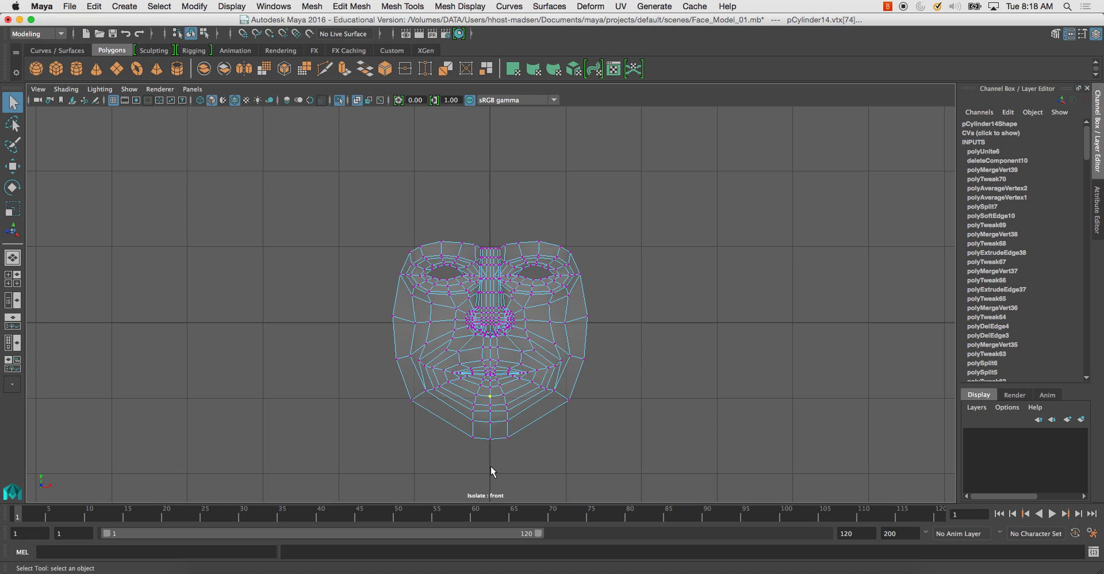
right_click_drag(485, 332, 563, 250, "shift")
left_click(630, 259)
key("ctrl+1")
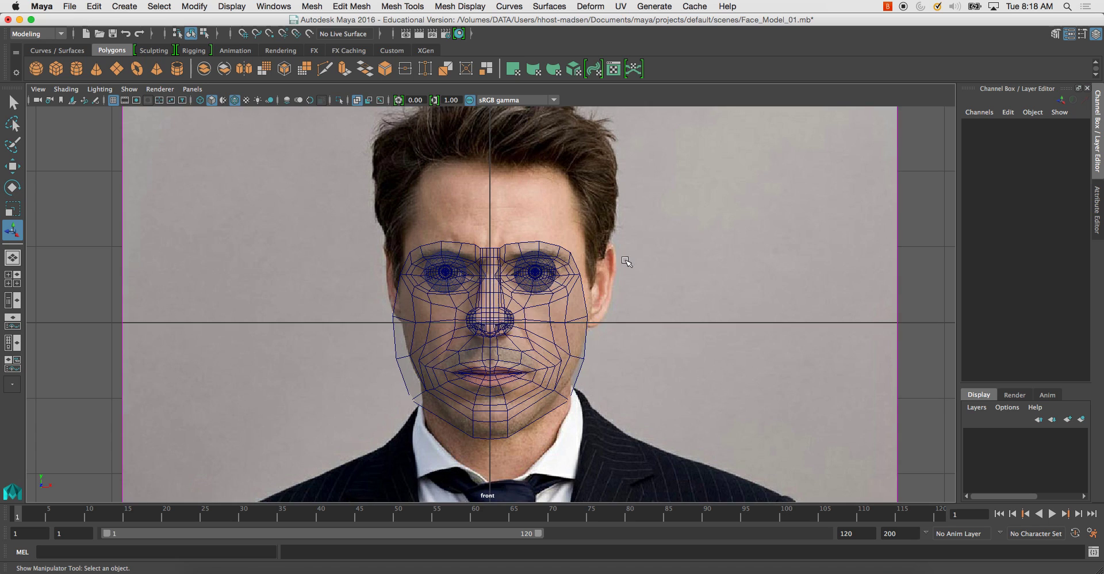
Step: Soften the edges of the combined face mesh
left_click(490, 311)
right_click_drag(490, 311, 558, 331, "shift")
scroll(558, 331, "up", 3)
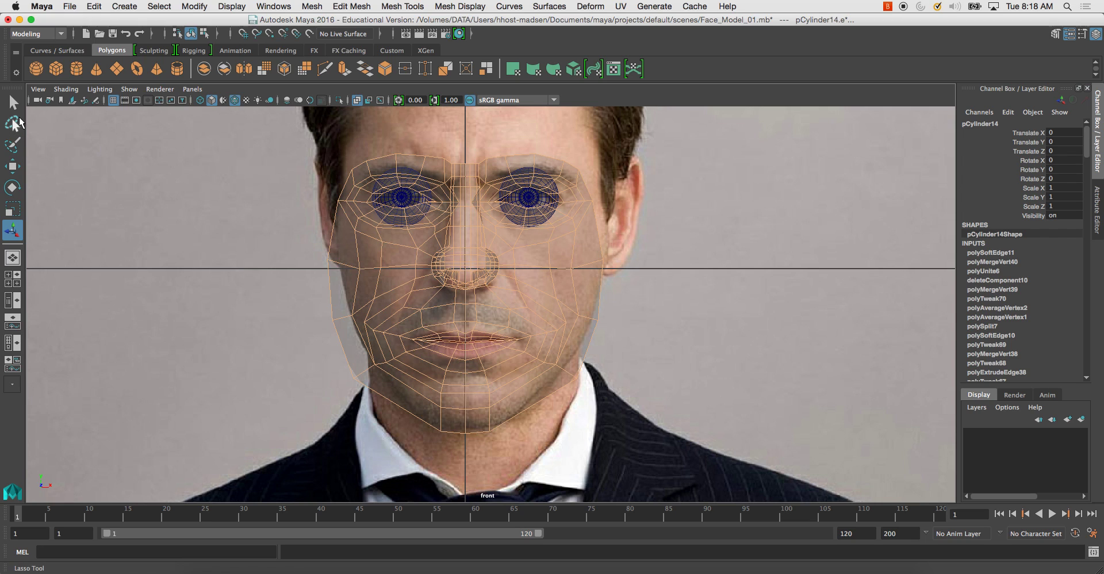
Step: Move the jaw corner and lower cheek vertices symmetrically inward to match the front reference's outline
left_click(12, 102)
right_click_drag(534, 335, 524, 272)
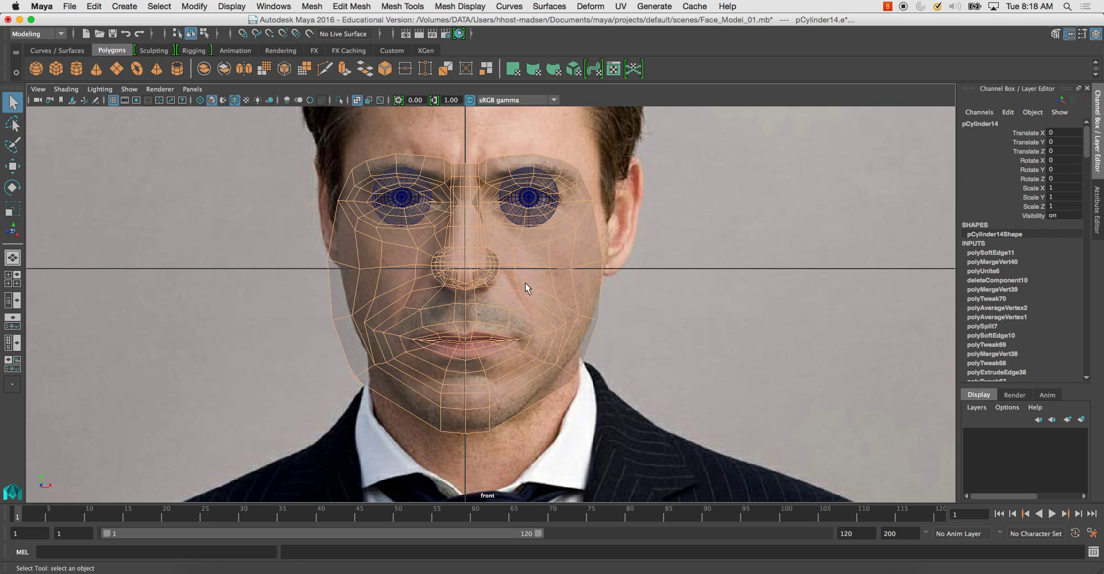
right_click_drag(570, 356, 532, 300)
left_click(576, 379)
key("w")
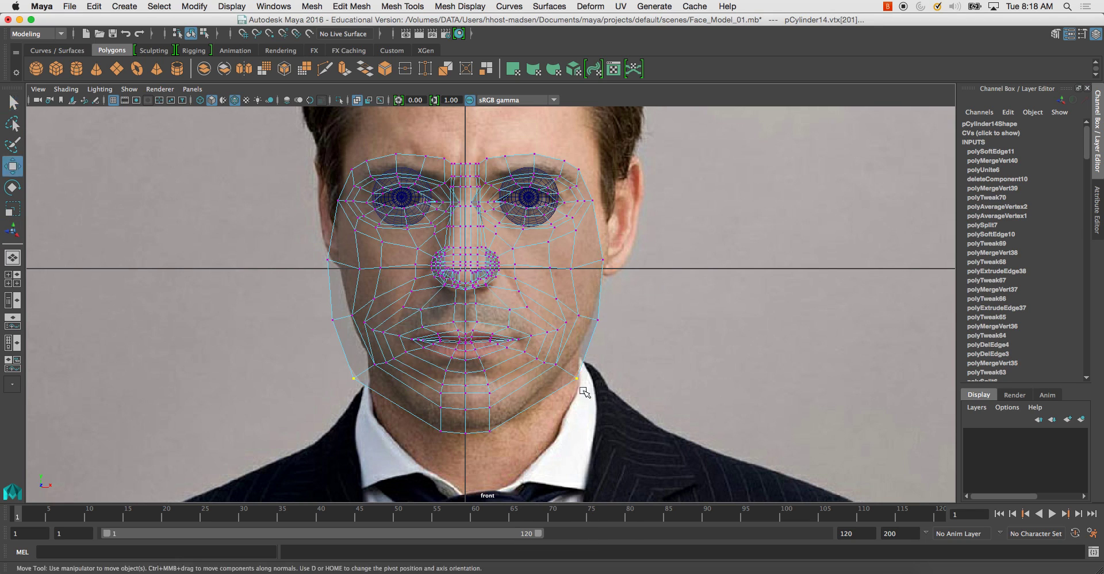
left_click_drag(579, 380, 568, 368)
left_click(597, 320)
left_click_drag(598, 319, 591, 319)
left_click(603, 263)
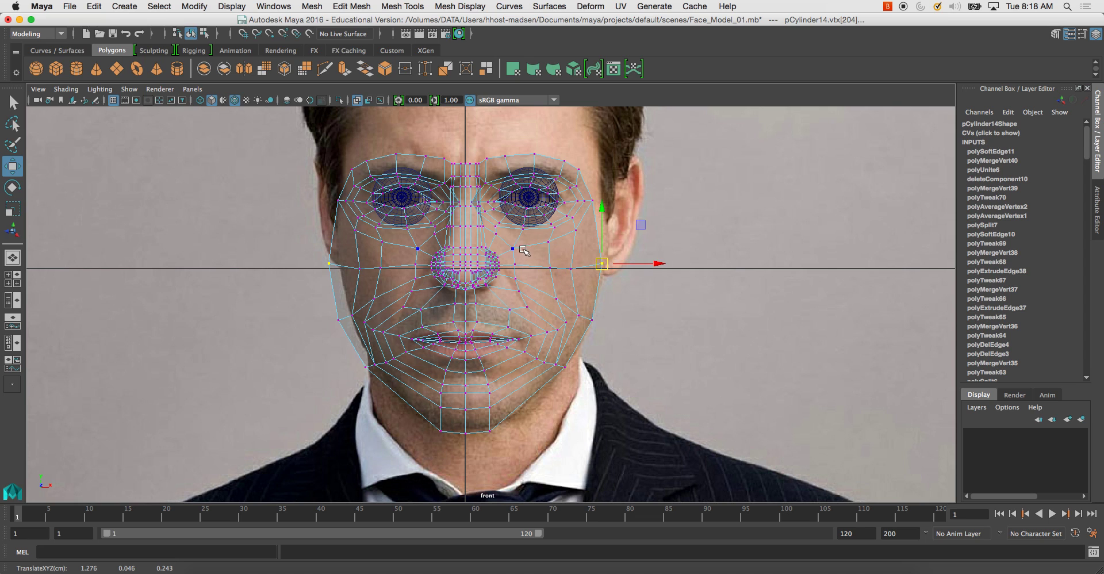
Step: Raise the top vertices of the nose bridge between the eyebrows and return the face to object mode
scroll(479, 209, "up", 5)
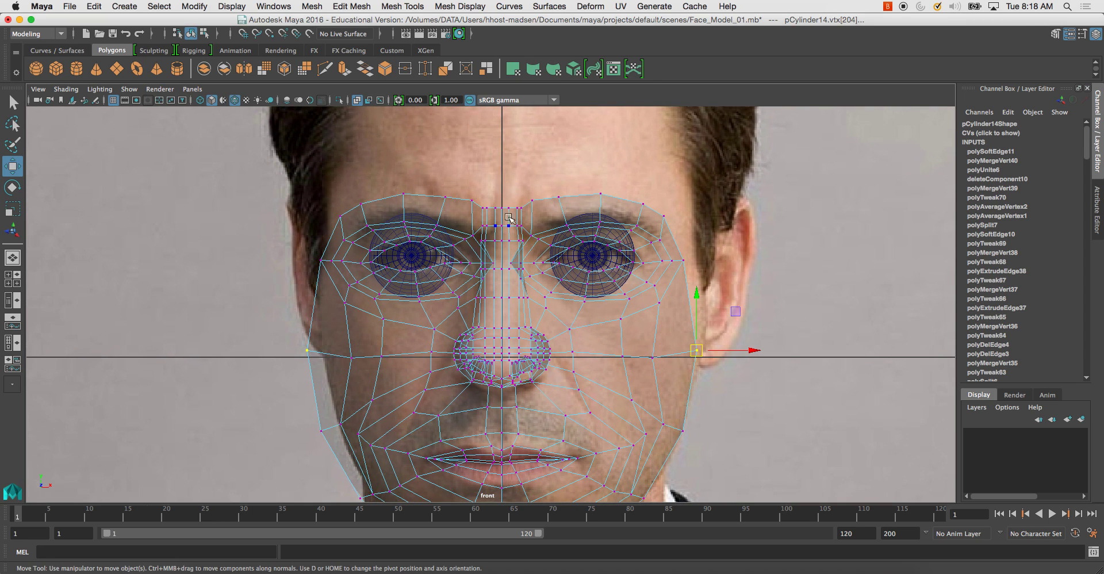
left_click_drag(517, 217, 518, 218)
left_click_drag(512, 165, 511, 149)
right_click_drag(518, 233, 542, 215)
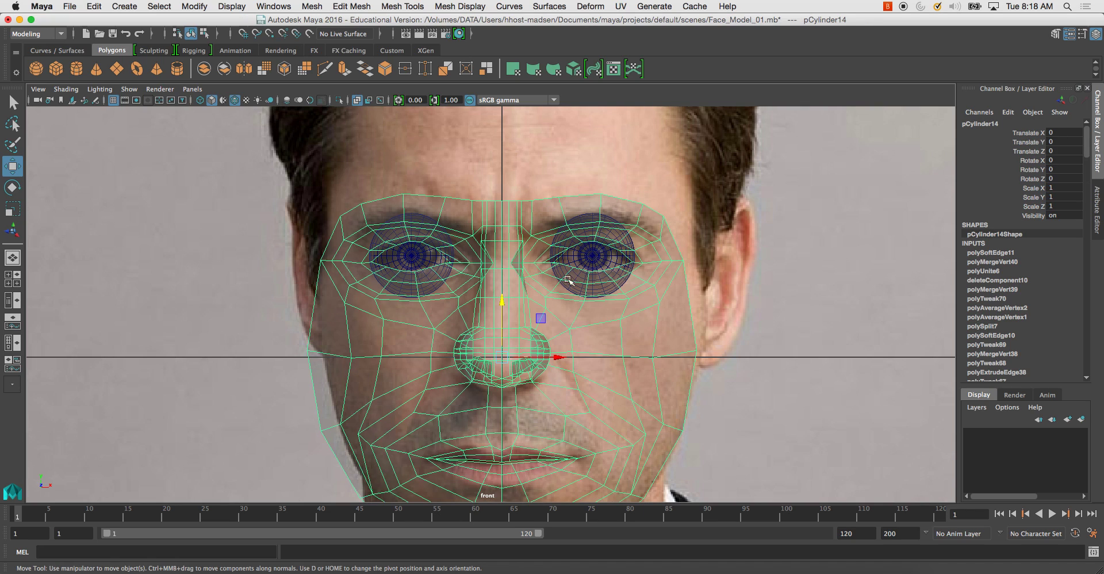
Step: Review the combined face from the side in the perspective view
left_click(765, 309)
key("space")
key("space")
left_click_drag(697, 234, 540, 264, "alt")
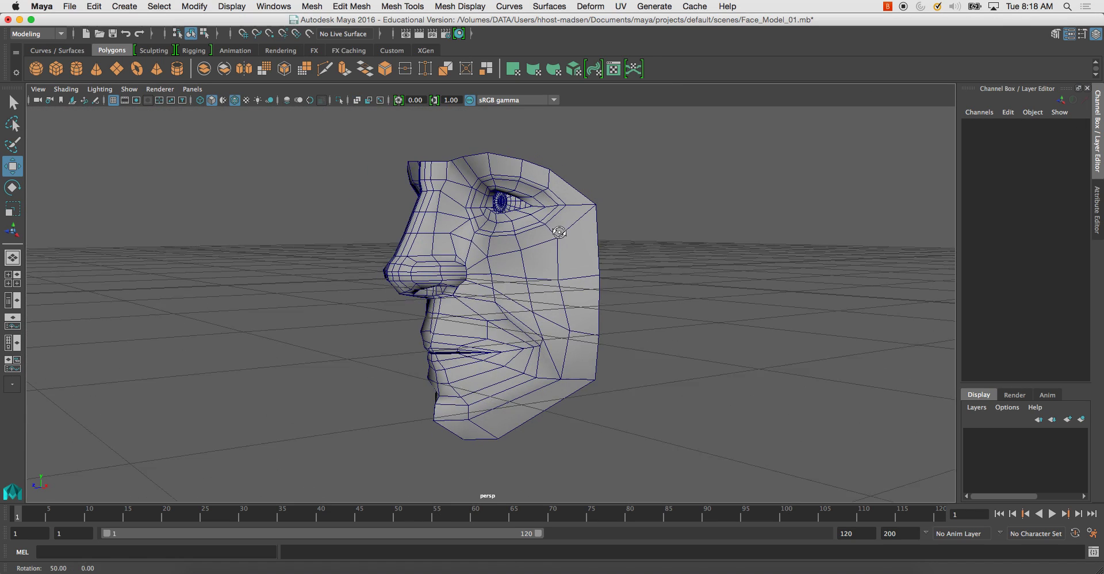
left_click(527, 266)
right_click_drag(522, 264, 592, 259, "shift")
mouse_move(619, 290)
left_mouse_down("alt")
mouse_move(679, 301)
mouse_move(565, 310)
left_mouse_up("alt")
left_click(681, 301)
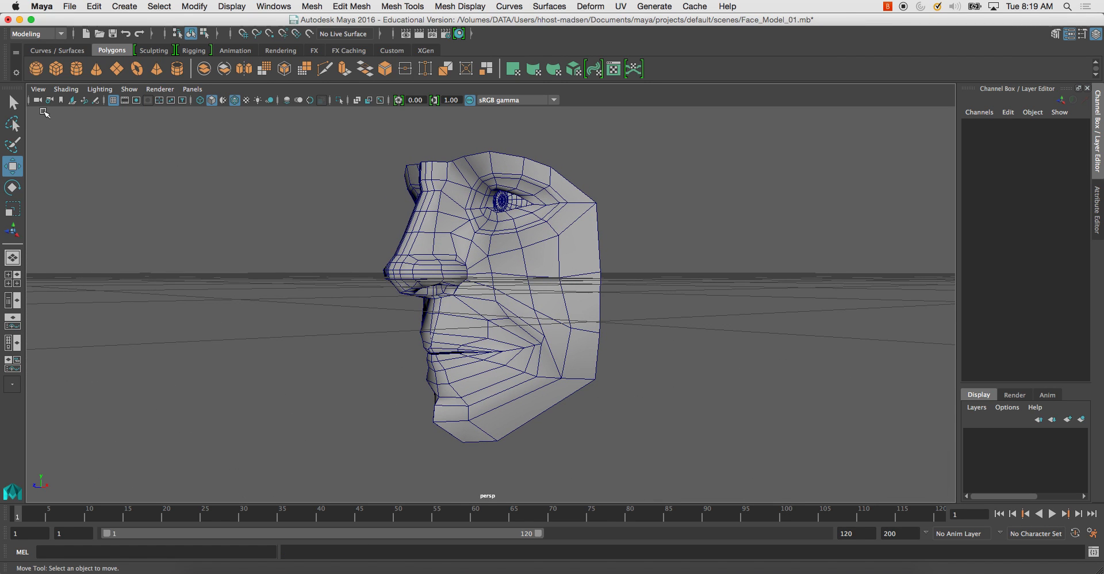
Step: Turn off the wireframe display on the shaded models and soften the edges of the face mesh
left_click(65, 89)
left_click(102, 205)
left_click_drag(276, 296, 421, 282, "alt")
left_click(421, 283)
right_click(355, 279, "shift")
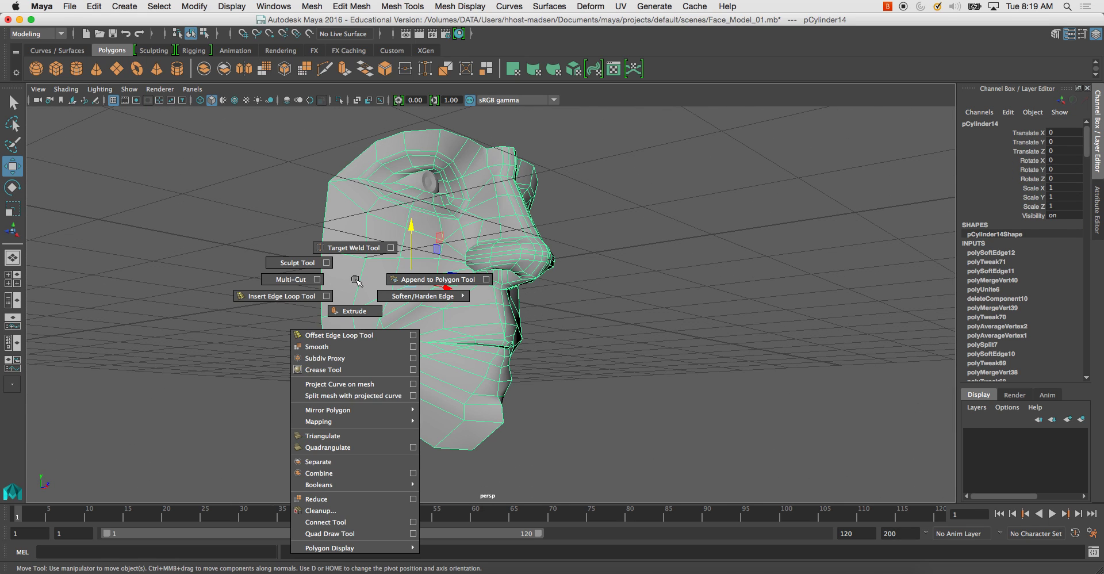
right_click_drag(385, 302, 410, 285, "shift")
left_click(300, 289)
Step: Merge the split vertices along the centre line of the chin below the lower lip
left_click_drag(300, 289, 195, 311, "alt")
middle_click_drag(248, 288, 267, 205, "alt")
left_click_drag(267, 205, 320, 394, "alt")
left_click(382, 333)
left_click_drag(382, 333, 392, 282, "alt")
right_click_drag(408, 274, 358, 272)
left_click(369, 195)
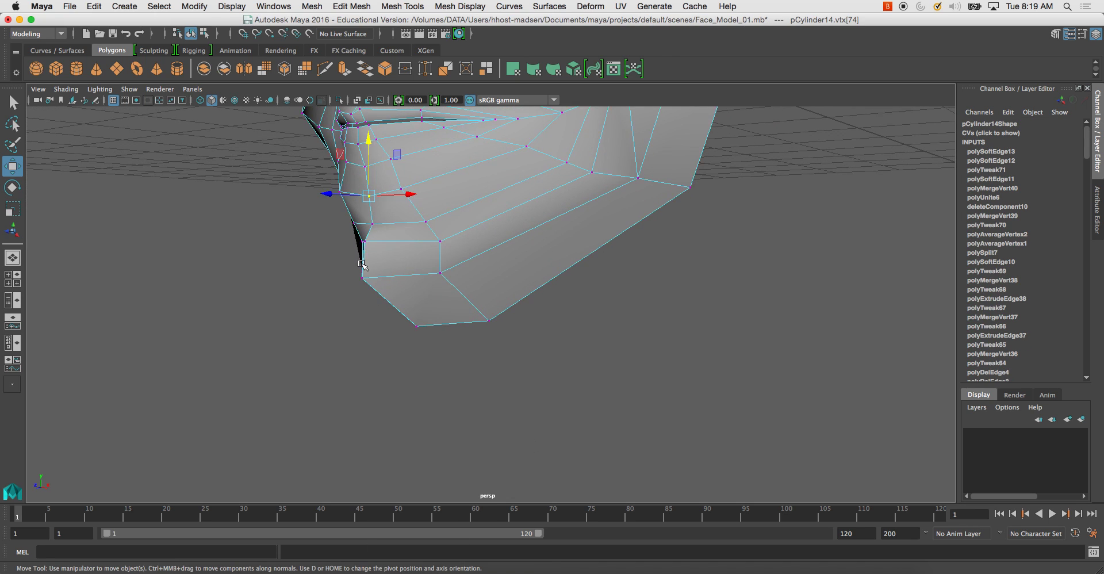
left_click_drag(399, 241, 351, 254, "alt")
left_click_drag(407, 292, 410, 292)
right_click_drag(399, 266, 391, 183, "shift")
left_click_drag(322, 266, 538, 259, "alt")
left_click(537, 247)
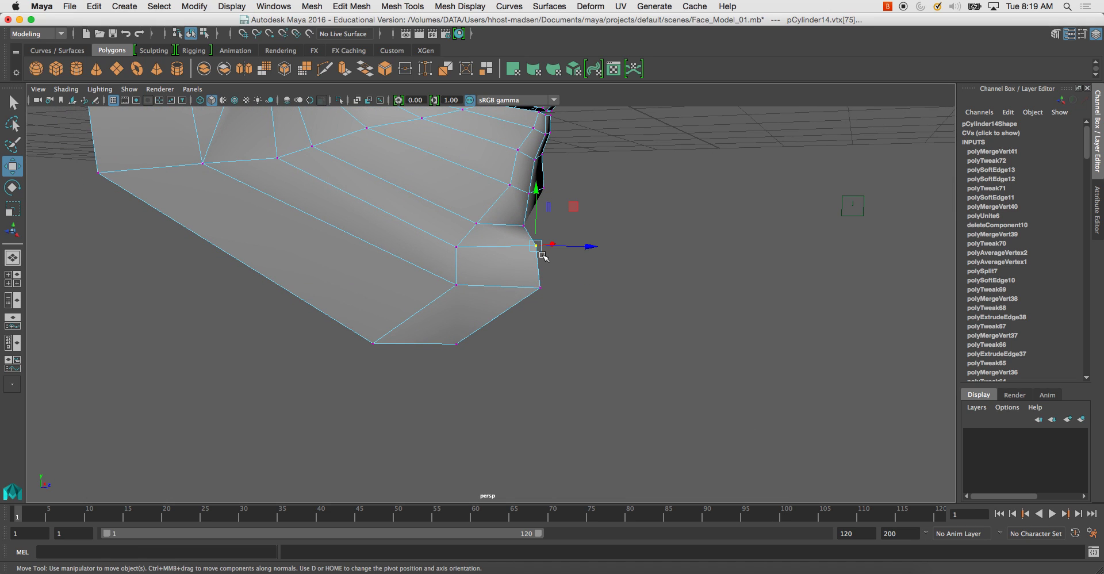
key("g")
left_click_drag(468, 354, 444, 338)
key("g")
left_click_drag(463, 256, 452, 234)
Step: Return the face to object mode and soften its edges over the merged chin
right_click_drag(452, 234, 525, 211)
left_click(544, 252)
left_click_drag(545, 253, 341, 255, "alt")
left_click(406, 251)
Step: Move the chin vertices below the lower lip symmetrically along the depth axis to refine the chin's profile
right_click(463, 258)
right_click_drag(462, 259, 410, 259)
left_click_drag(431, 261, 460, 285)
mouse_move(395, 276)
left_mouse_down("alt")
mouse_move(443, 278)
mouse_move(394, 281)
left_mouse_up("alt")
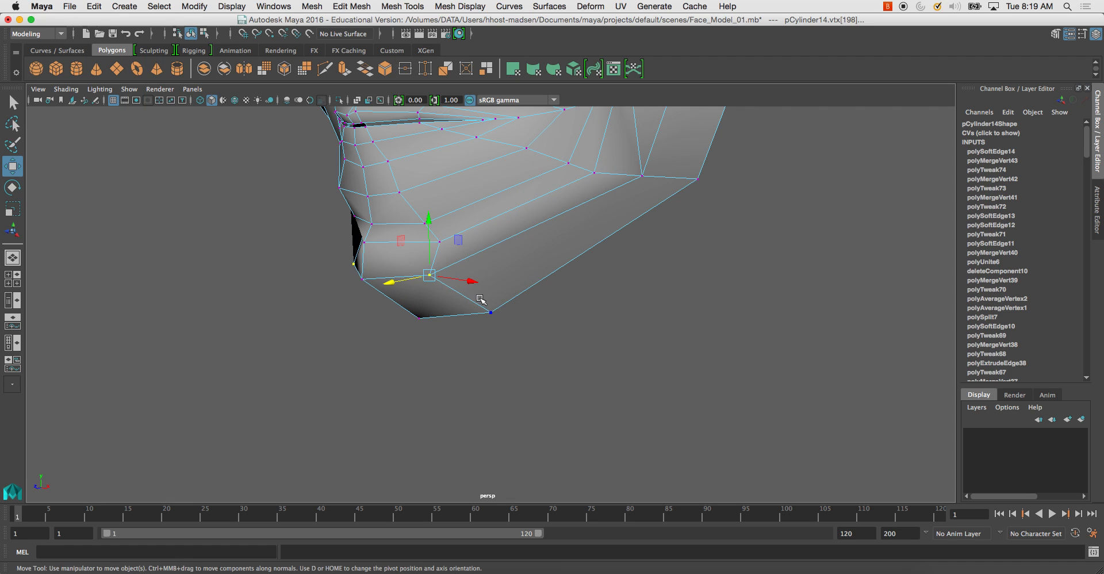
left_click_drag(454, 318, 597, 258)
left_click(511, 278)
left_click(531, 254)
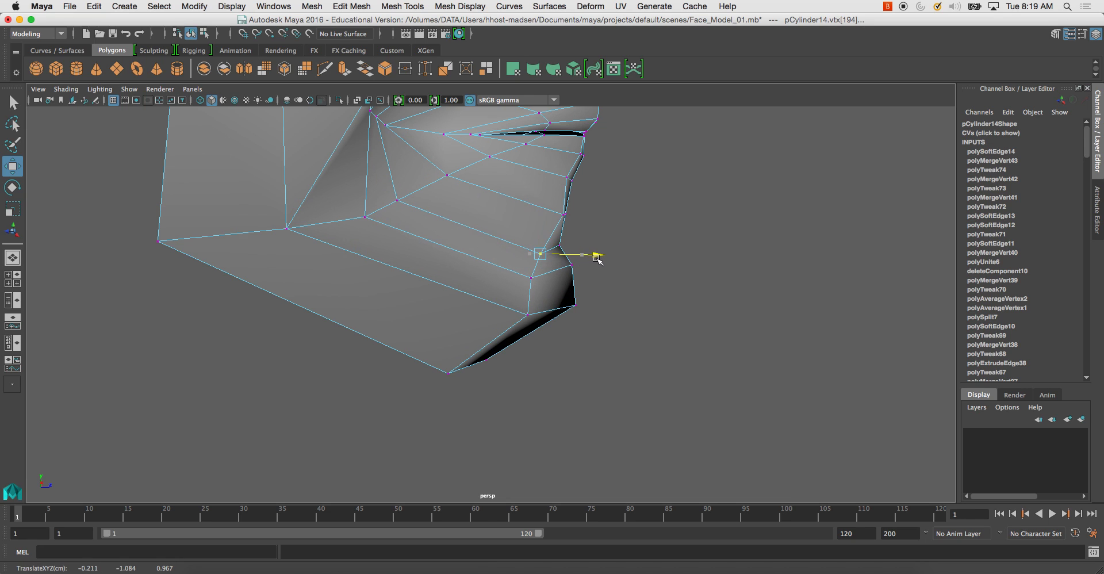
Step: Try to insert an edge loop around the mouth and across the lower cheek with Multi-Cut
left_click_drag(577, 215, 485, 256, "alt")
middle_click_drag(485, 257, 500, 297, "alt")
left_click_drag(500, 298, 409, 249, "alt")
middle_click_drag(387, 211, 408, 239, "alt")
left_click_drag(409, 240, 432, 269, "alt")
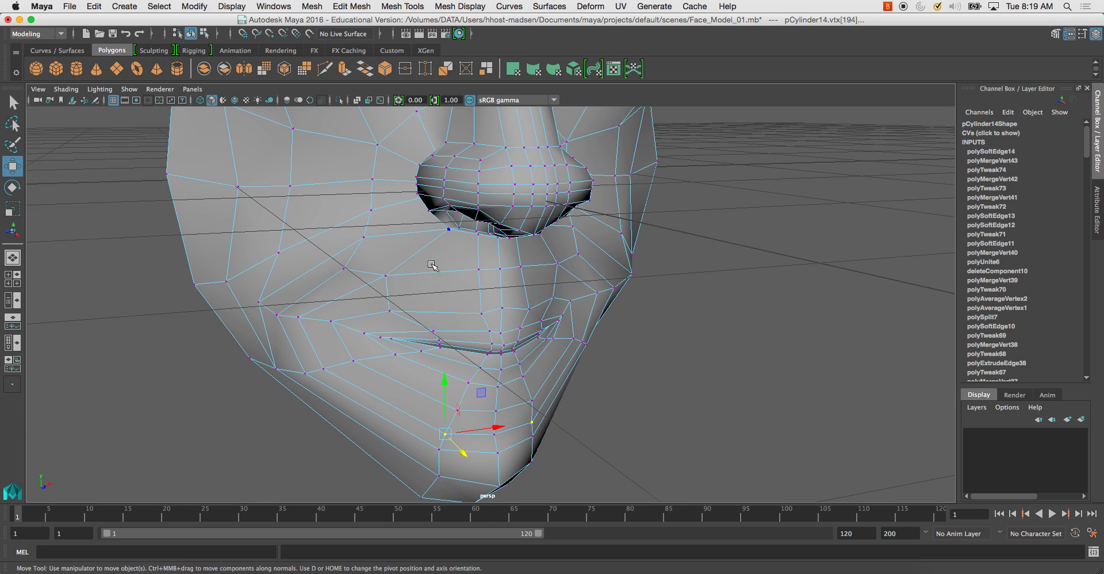
left_click(324, 69)
left_click(482, 313)
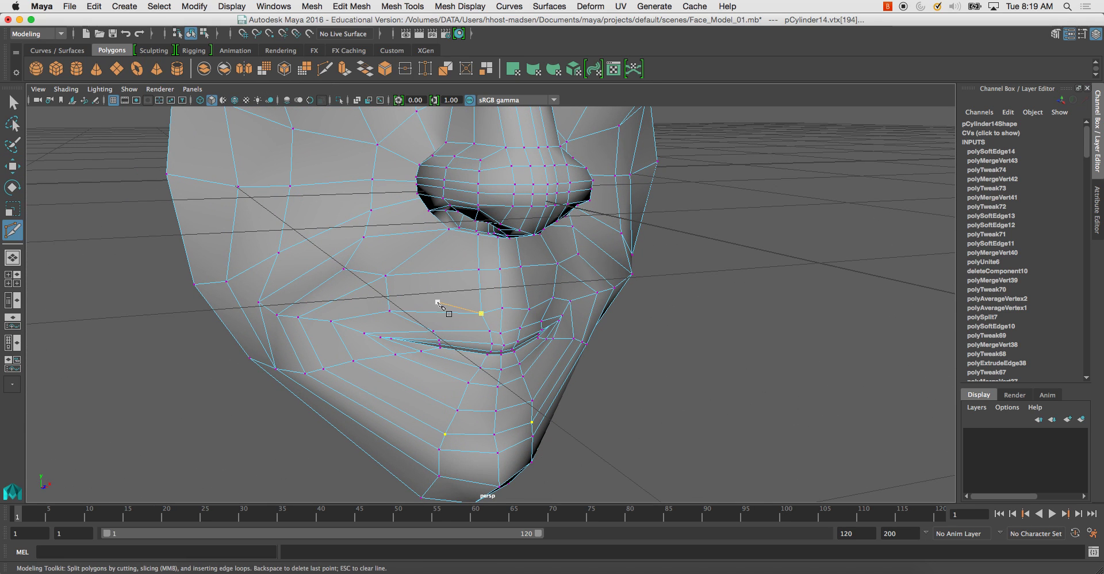
left_click_drag(446, 312, 437, 311, "ctrl")
left_click(408, 386, "ctrl")
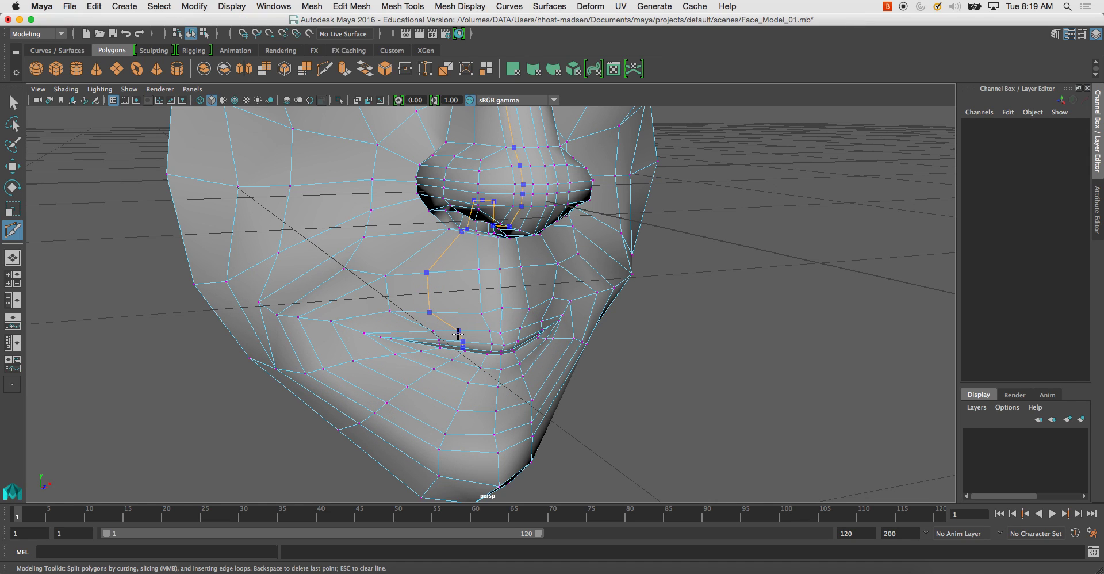
left_click_drag(433, 384, 457, 380, "alt")
key("super+z")
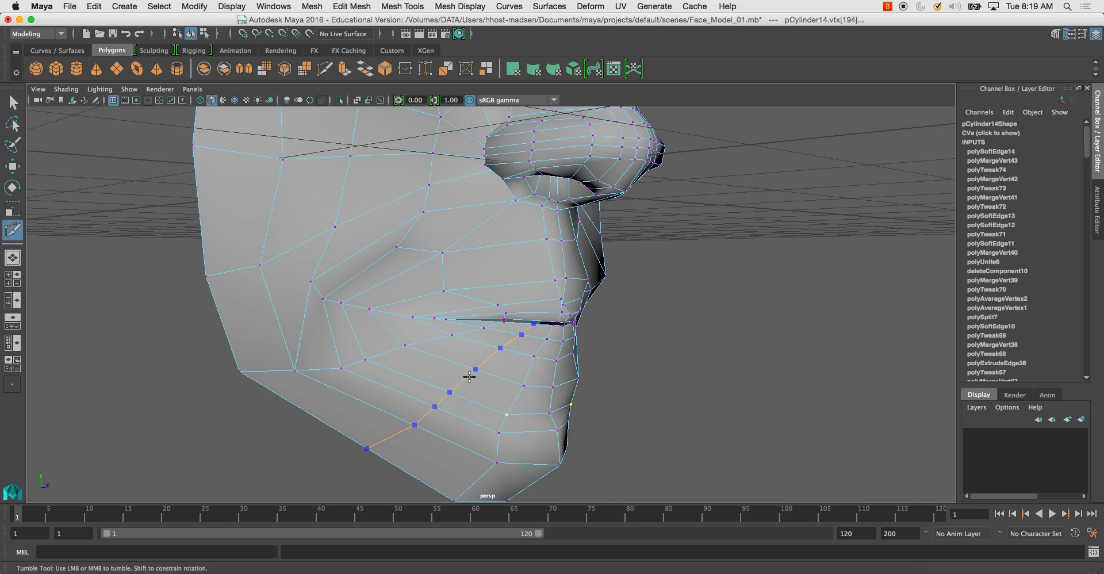
Step: Select the vertices below the eye and over the upper cheek symmetrically and average them
left_click(12, 103)
left_click_drag(477, 354, 322, 351, "alt")
right_click(458, 253)
left_click(514, 237)
left_click_drag(485, 264, 537, 275, "alt")
left_click(538, 274)
left_click(693, 291)
left_click_drag(694, 291, 524, 281, "alt")
left_click(525, 278)
right_click_drag(524, 278, 579, 317, "alt")
middle_click_drag(482, 220, 493, 281, "alt")
right_click_drag(492, 281, 524, 259, "alt")
right_click_drag(524, 259, 470, 257)
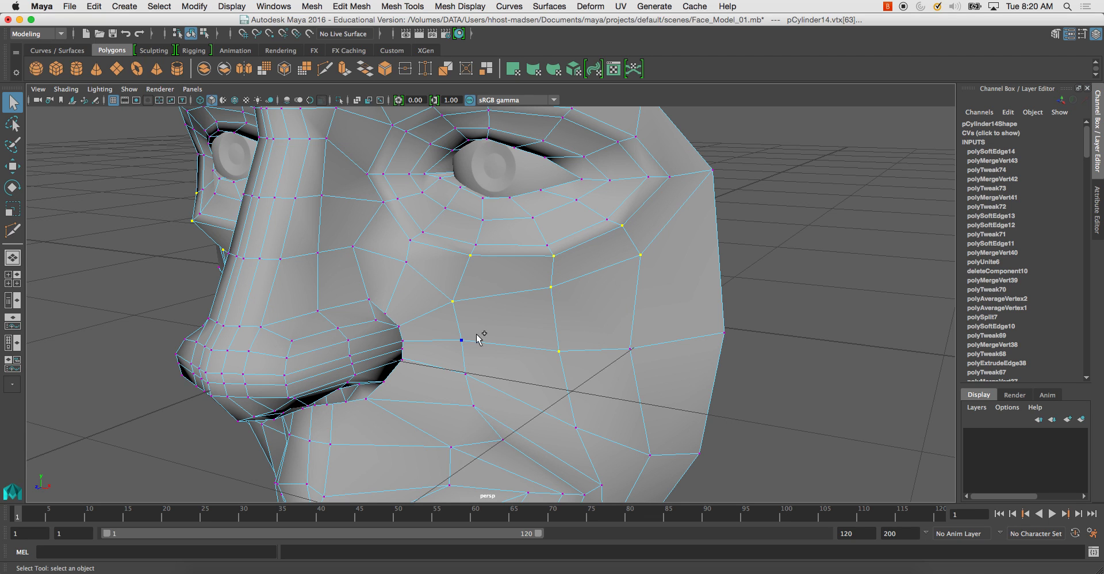
right_click_drag(609, 278, 659, 257, "shift")
Step: Smooth the area from below the eye down to the mid-cheek by averaging its vertices several more times
left_click_drag(606, 296, 635, 283, "alt")
left_click(444, 236)
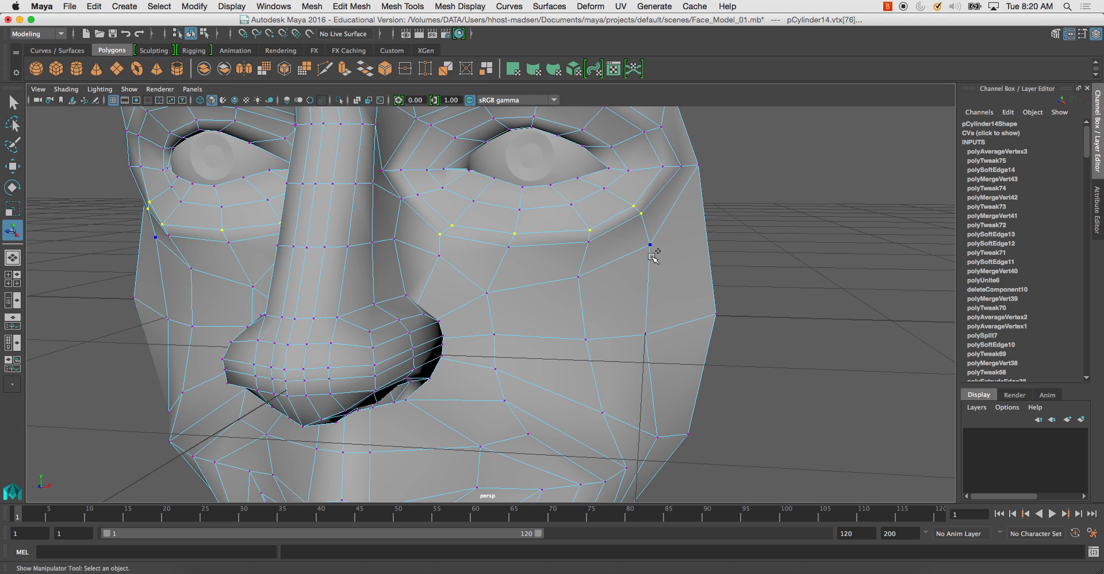
left_click(515, 259)
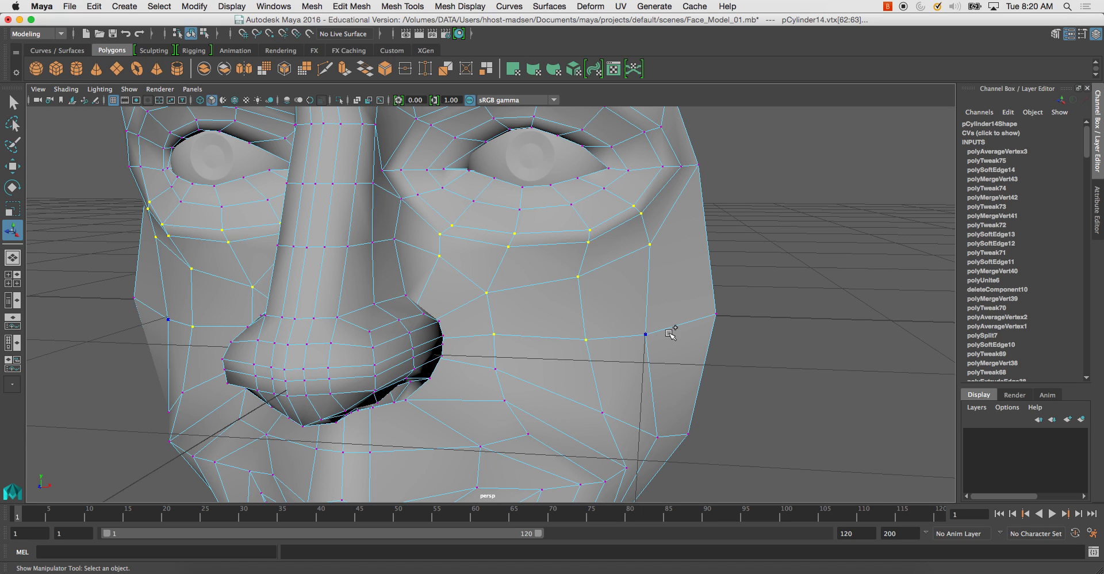
right_click(554, 337, "shift")
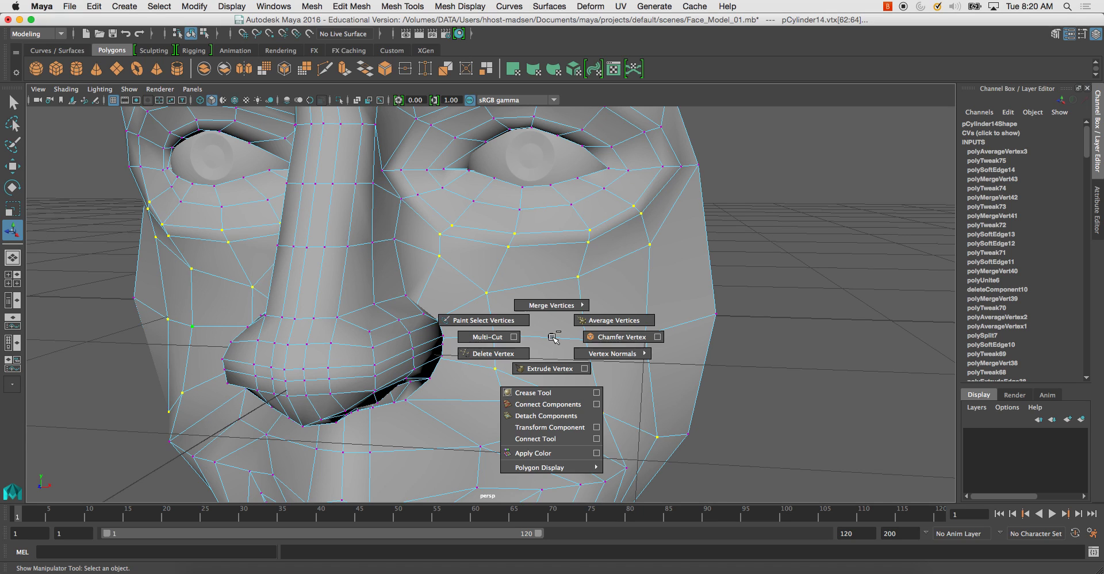
right_click_drag(554, 337, 583, 320, "shift")
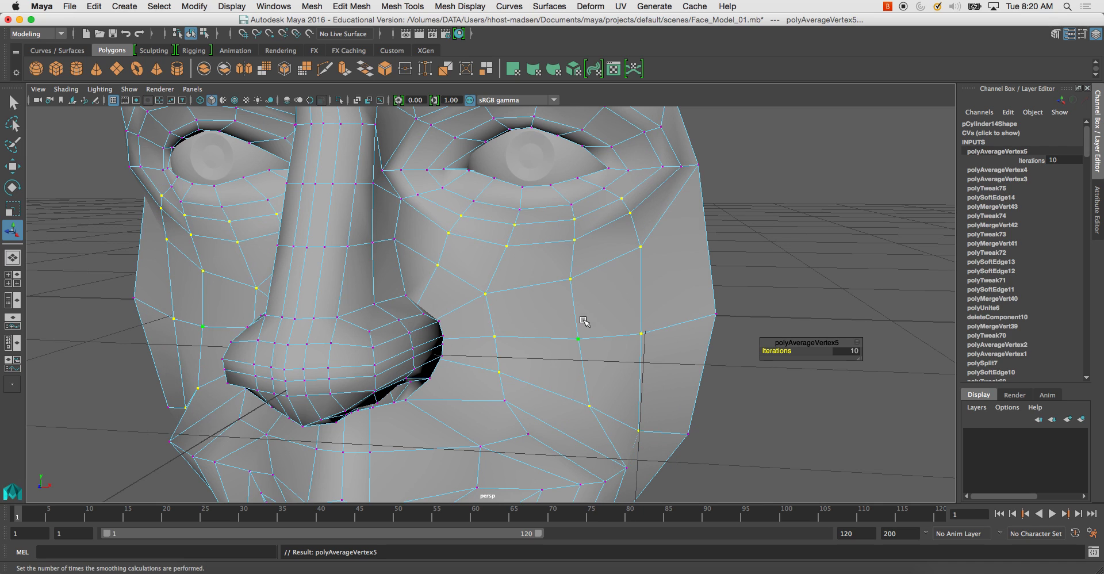
left_click_drag(549, 312, 678, 216, "alt")
key("g")
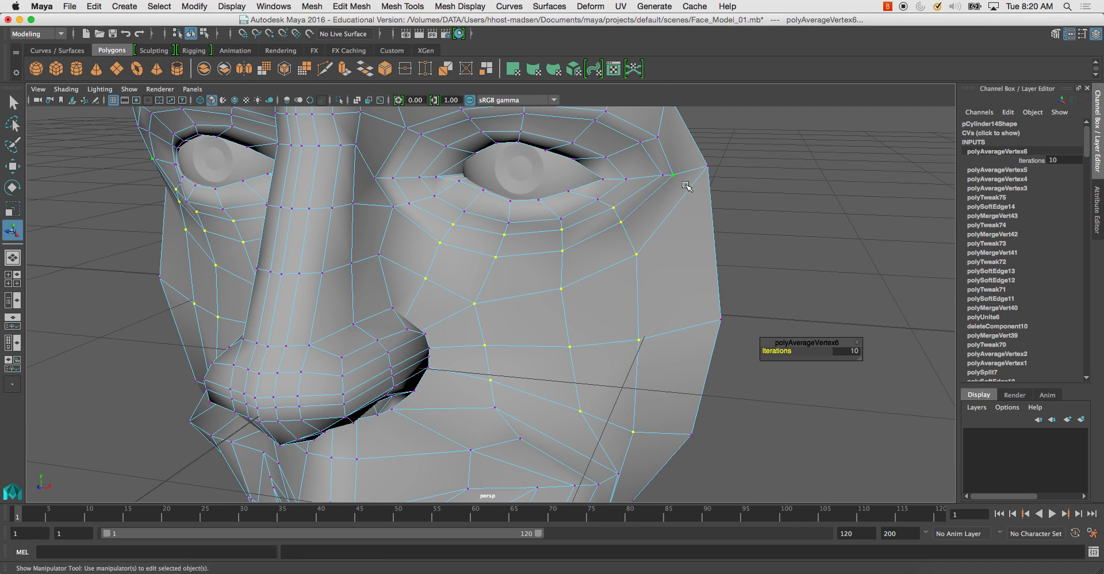
Step: Move the vertex beside the eye's outer corner slightly outward and return the face to object mode
left_click(668, 180)
key("w")
left_click_drag(716, 183, 726, 179)
left_click_drag(554, 289, 610, 286, "alt")
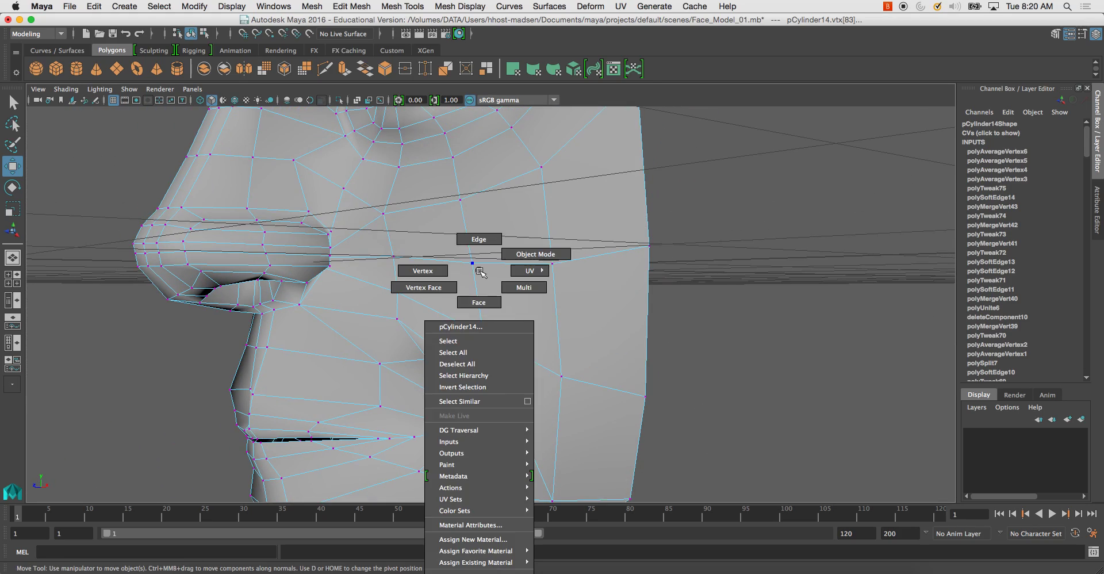
right_click_drag(479, 271, 501, 269)
left_click(501, 269)
left_click_drag(501, 269, 519, 267, "alt")
right_click_drag(520, 267, 462, 243, "alt")
left_click_drag(462, 243, 417, 266, "alt")
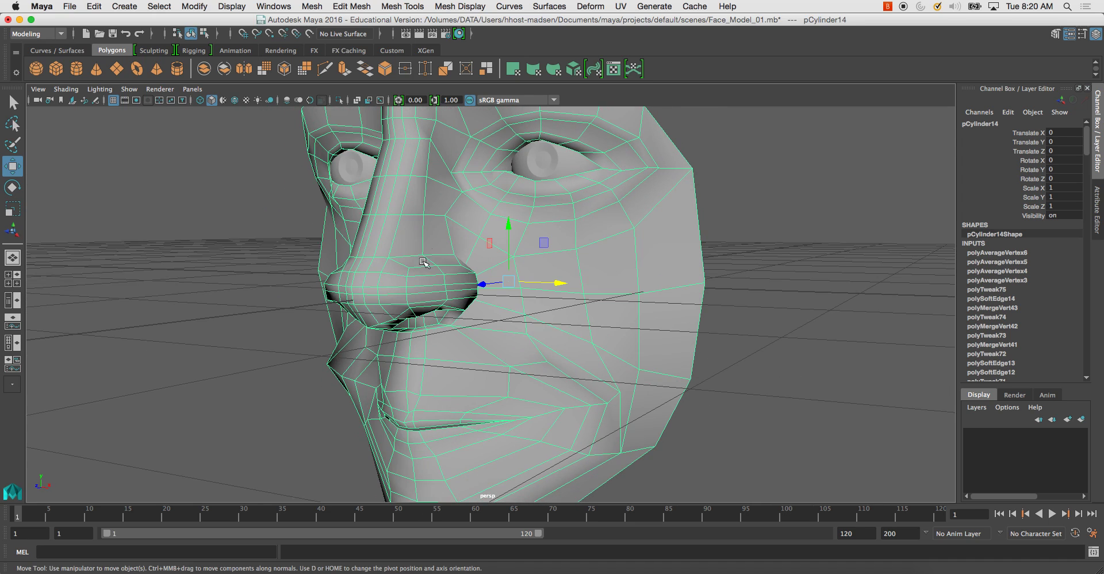
Step: Try the Sculpt Tool on the face, undo its stroke and leave the tool
left_click(361, 4)
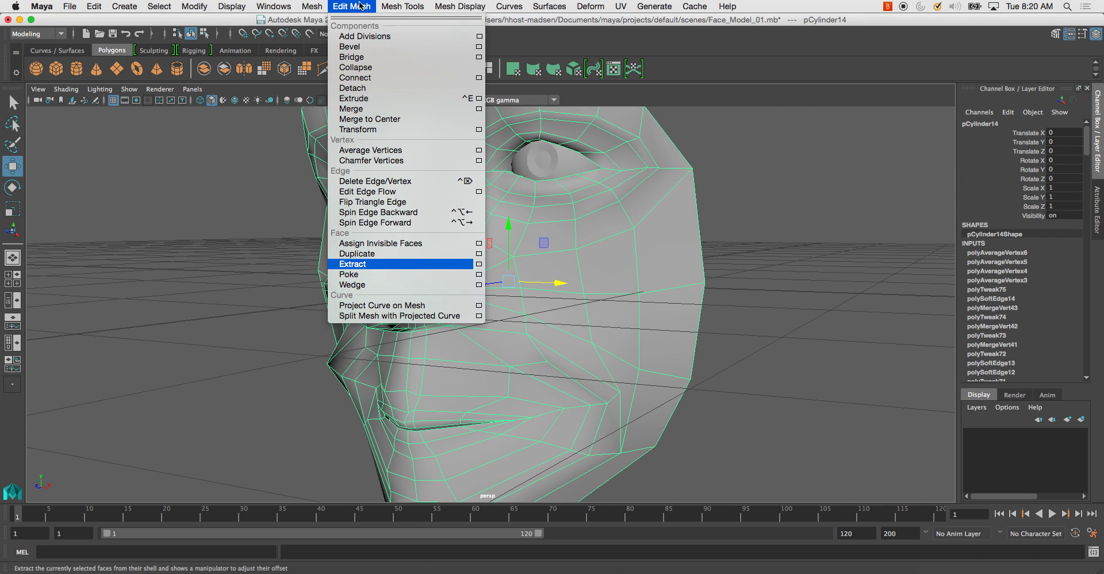
mouse_move(316, 3)
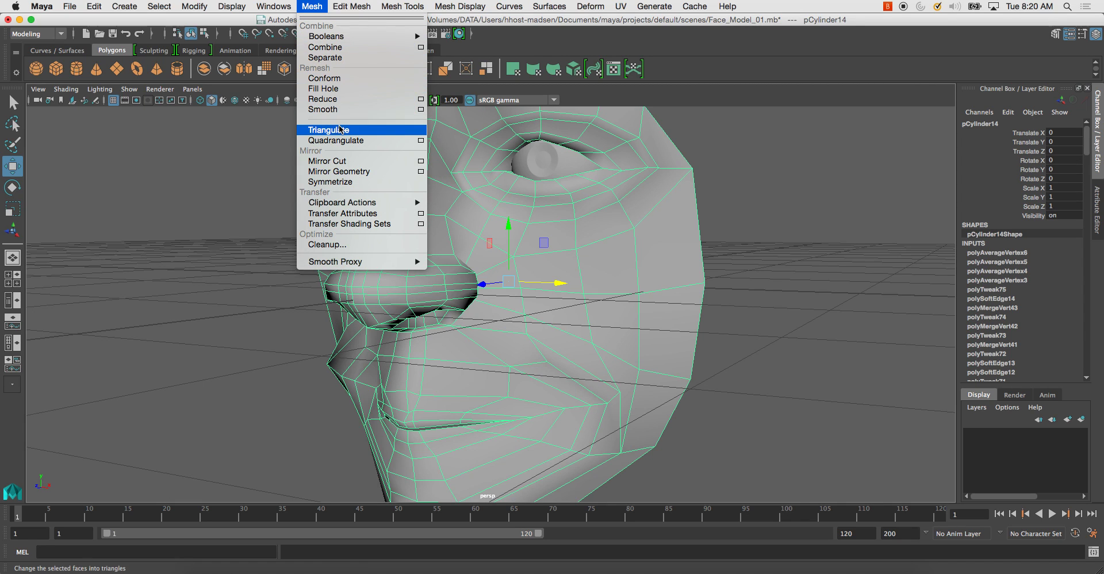
mouse_move(388, 4)
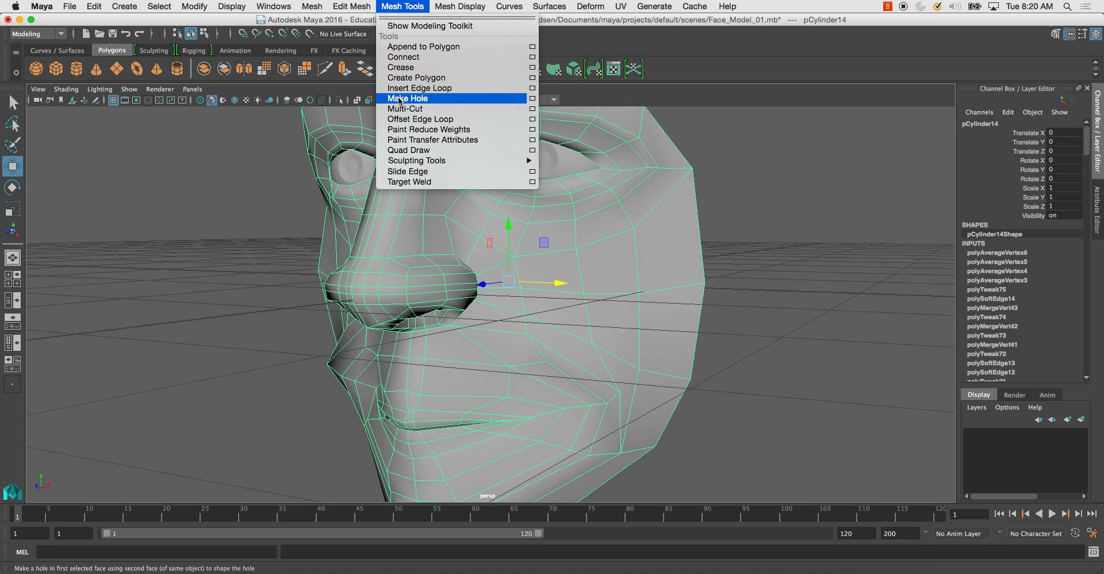
mouse_move(435, 162)
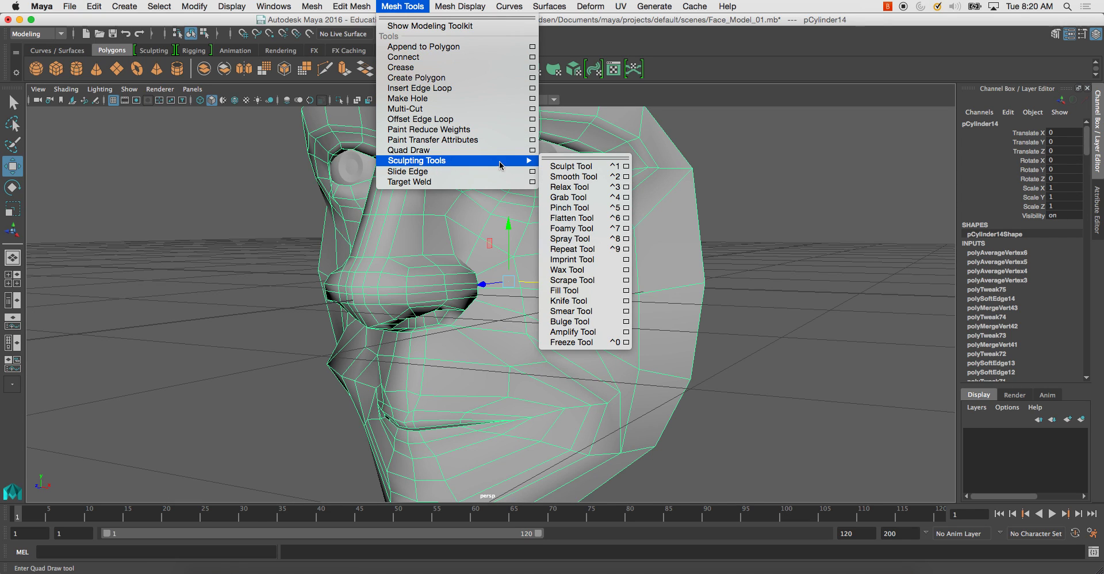
left_click(626, 167)
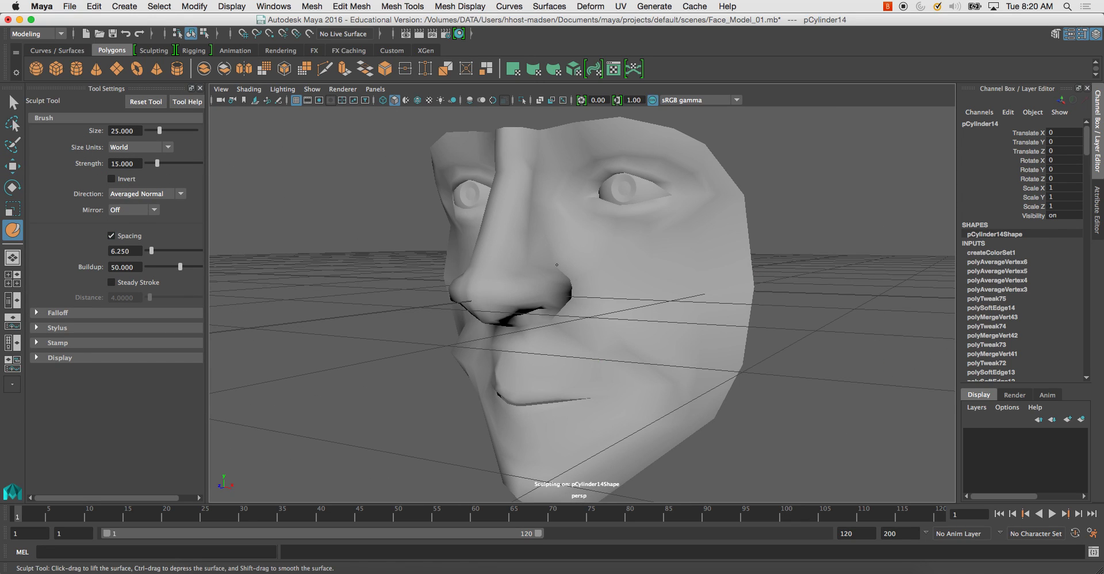
left_click(23, 103)
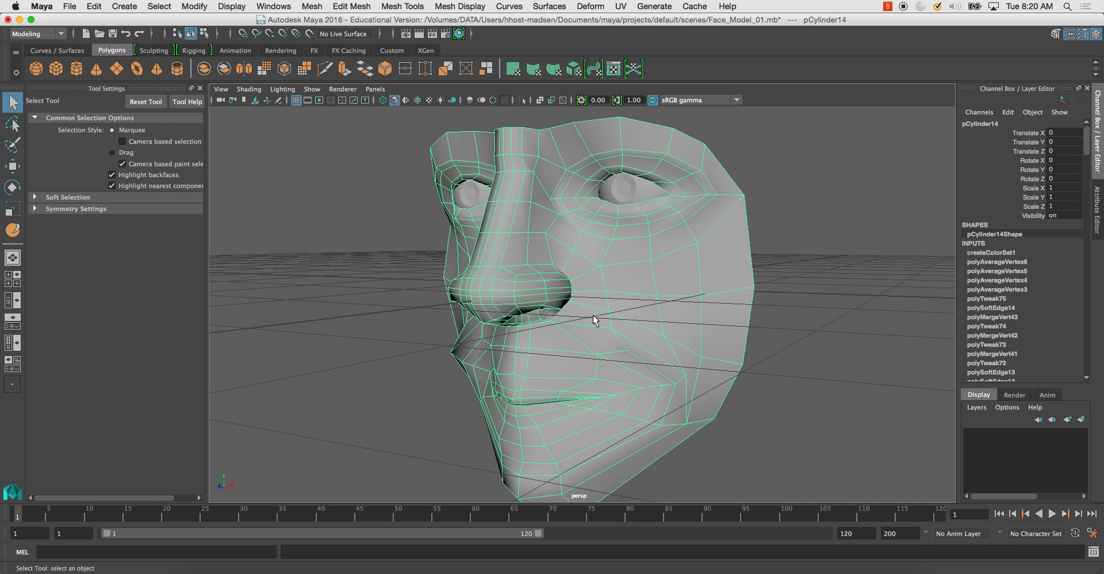
left_click(13, 230)
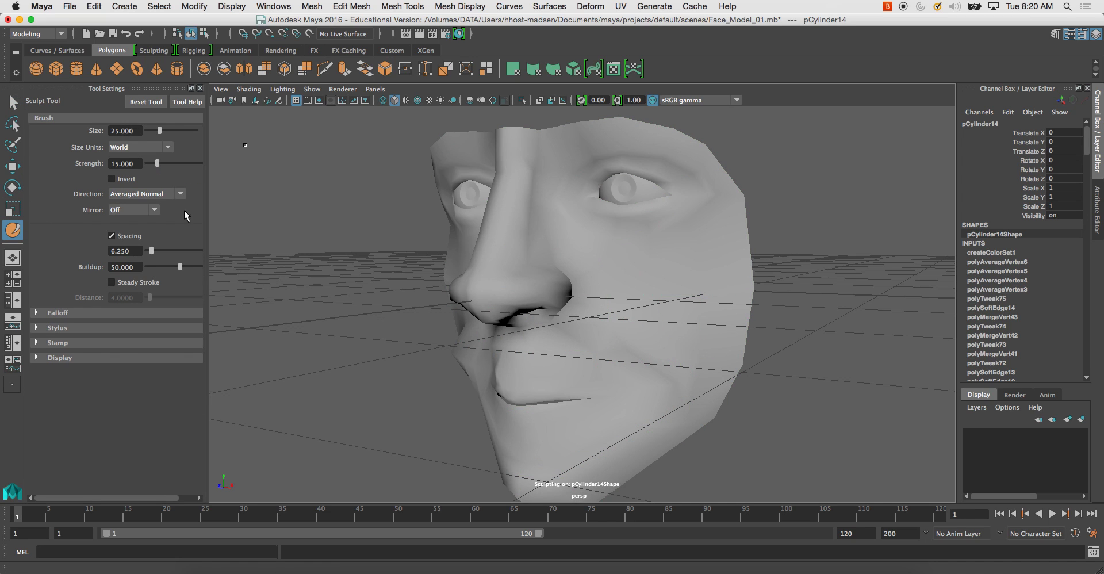
scroll(531, 257, "up", 5)
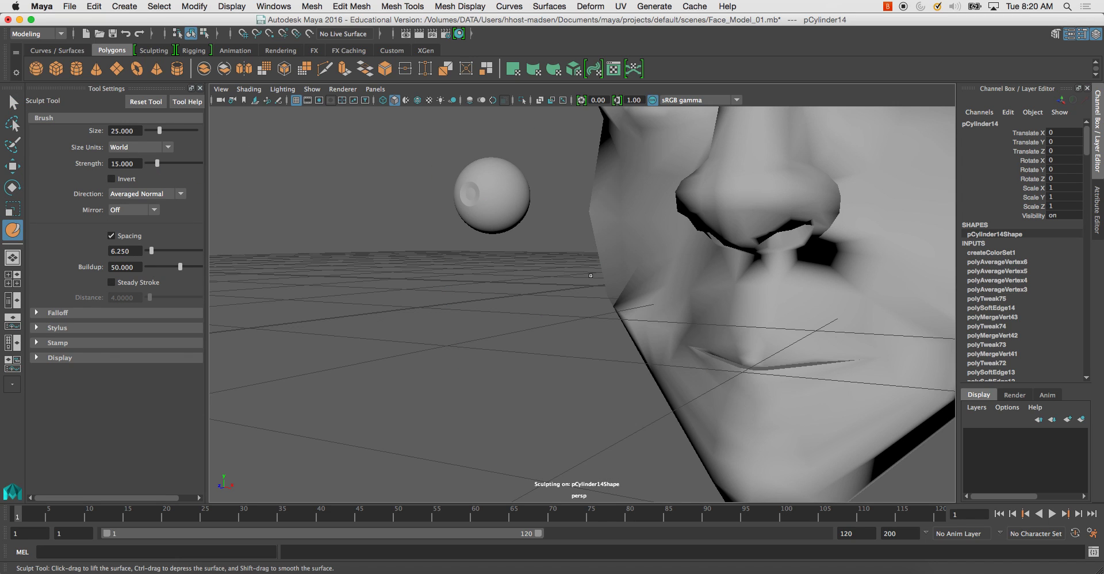
scroll(579, 279, "down", 5)
left_click_drag(579, 279, 468, 292, "alt")
key("super+z")
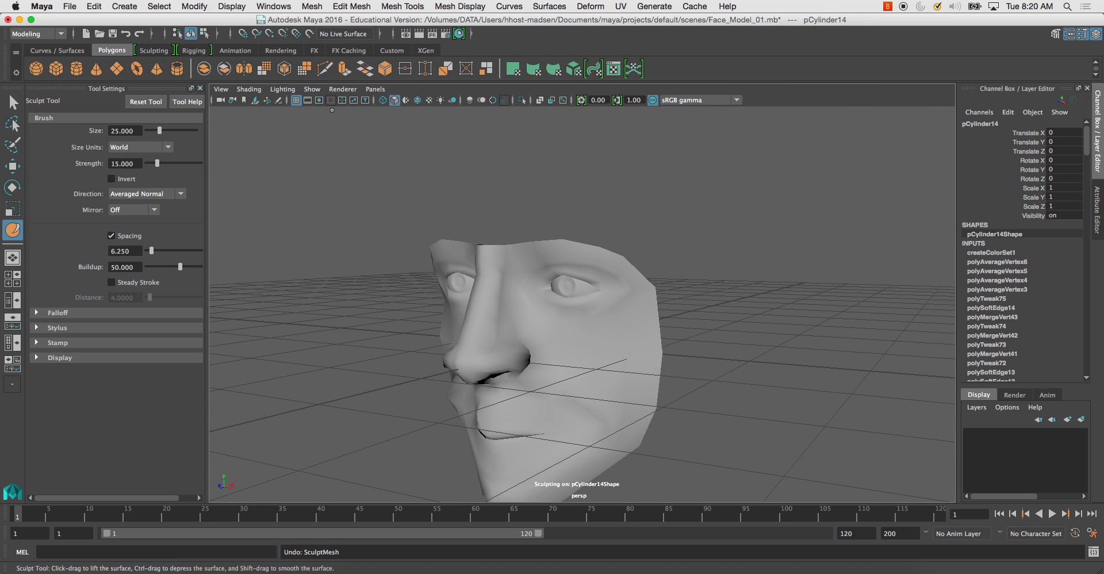
key("q")
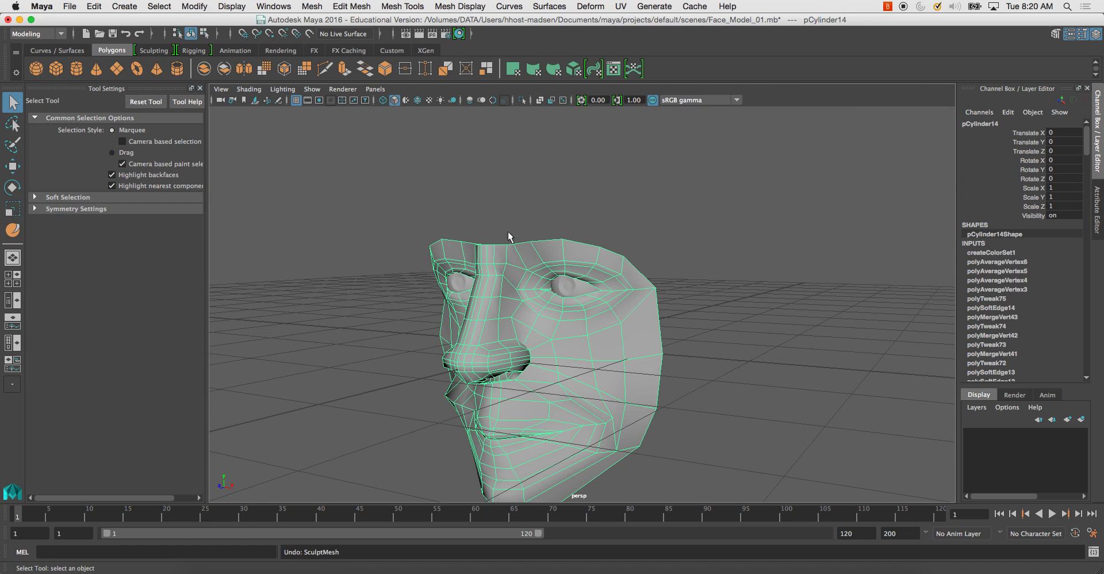
Step: Activate the Smooth sculpting tool with its settings shown and reduce the brush size to about 2.41
left_click(448, 4)
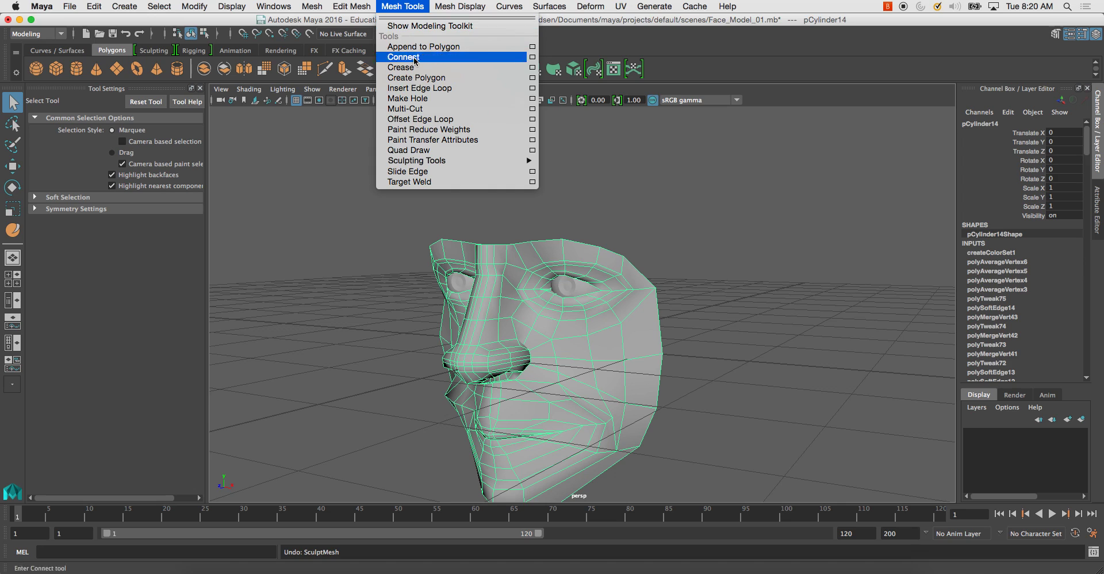
mouse_move(521, 163)
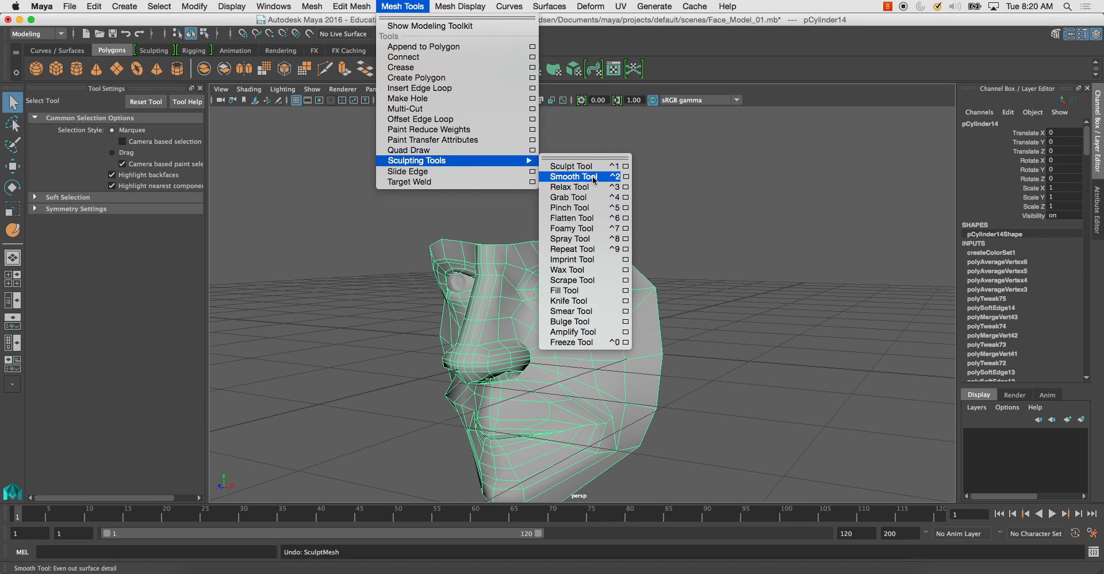
left_click(626, 177)
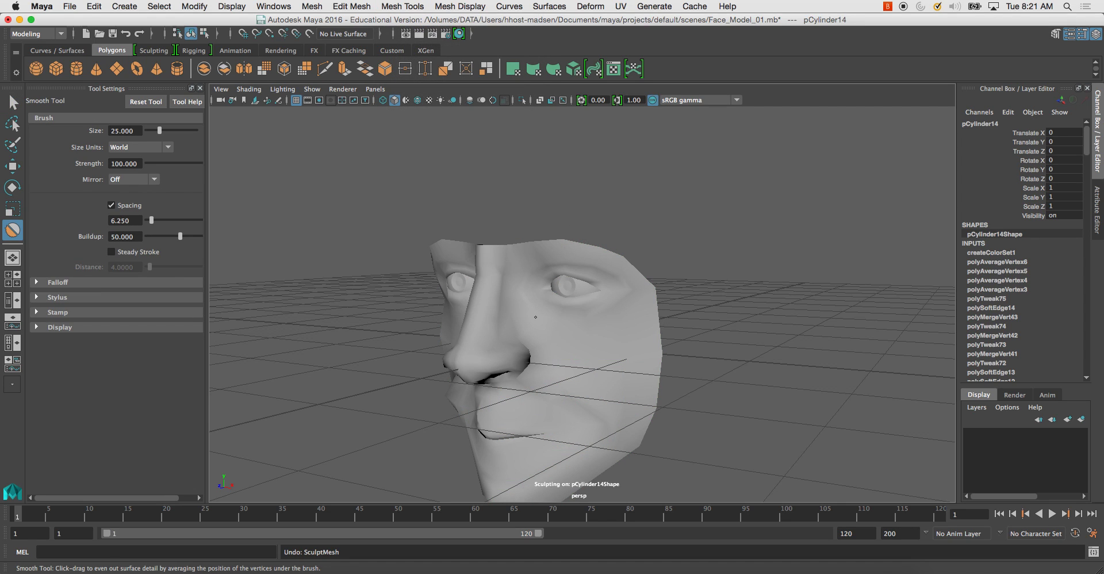
key("b")
left_click_drag(452, 324, 453, 324)
mouse_move(521, 320)
left_mouse_down()
mouse_move(581, 347)
mouse_move(546, 322)
mouse_move(541, 285)
mouse_move(506, 285)
left_mouse_up()
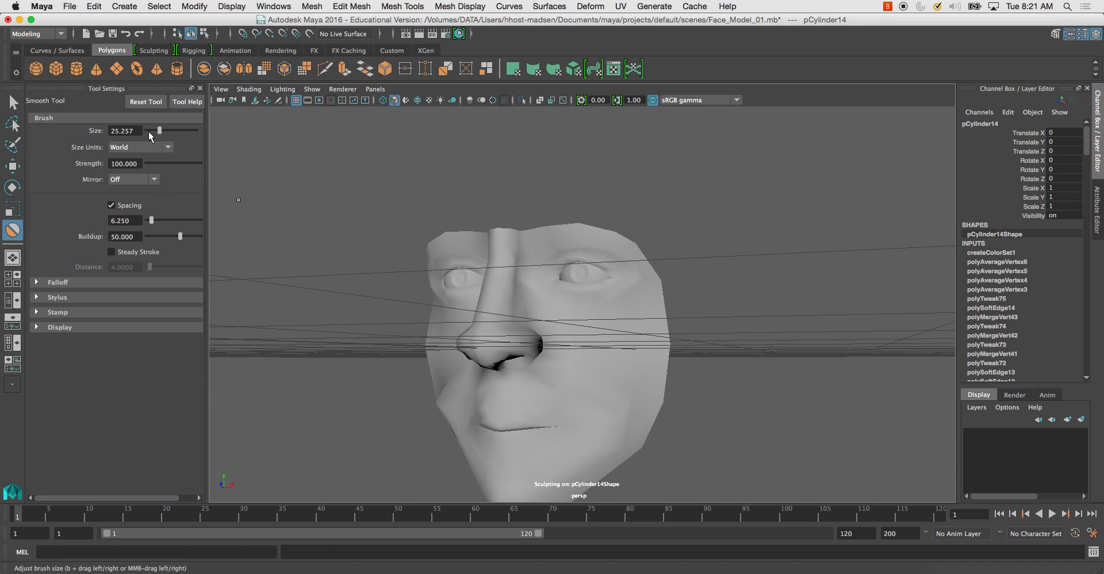
left_click_drag(156, 131, 149, 132)
left_click(156, 108)
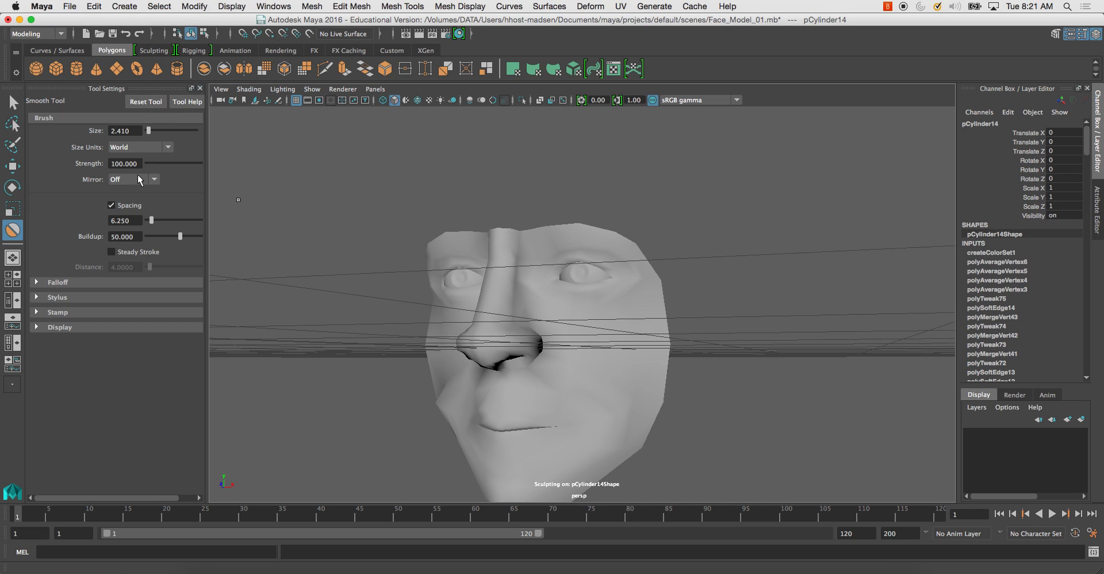
Step: Set the Smooth brush to mirror across World X and shrink its size to about 0.5
left_click(138, 178)
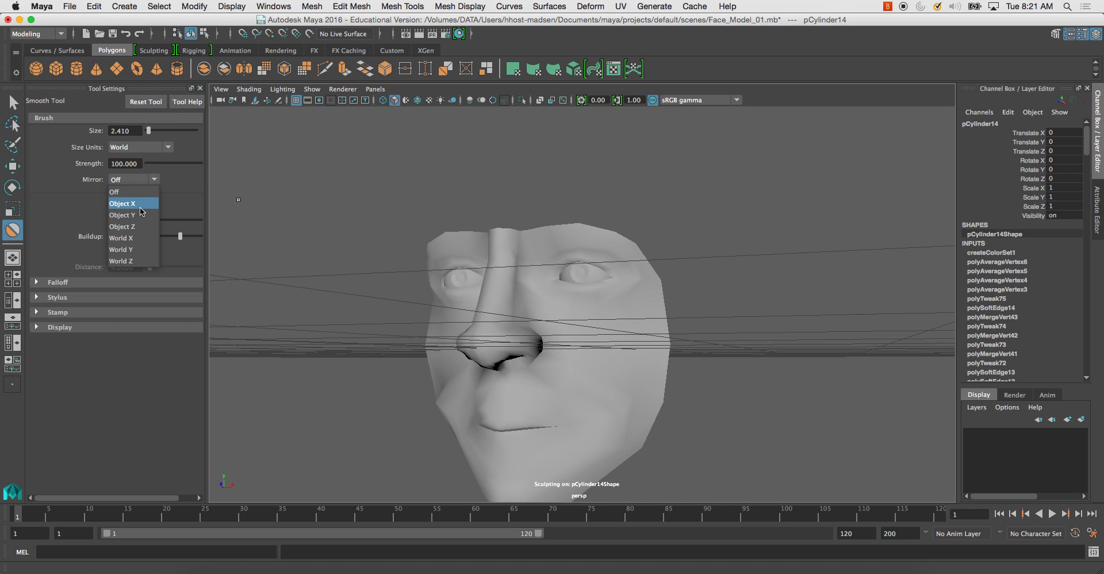
left_click(137, 243)
left_click_drag(431, 310, 460, 329, "alt")
key("b")
mouse_move(609, 341)
left_mouse_down()
mouse_move(534, 344)
mouse_move(570, 349)
left_mouse_up()
Step: Try a mirrored smoothing stroke down the cheek beside the mouth and undo it
left_click_drag(610, 385, 609, 427)
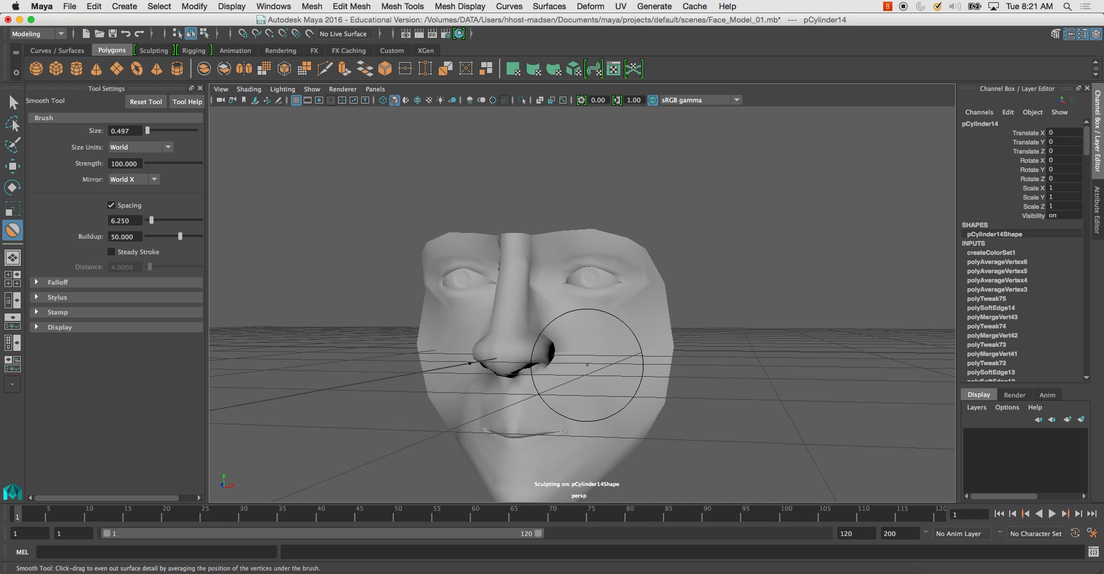
key("super+z")
scroll(310, 325, "up", 1)
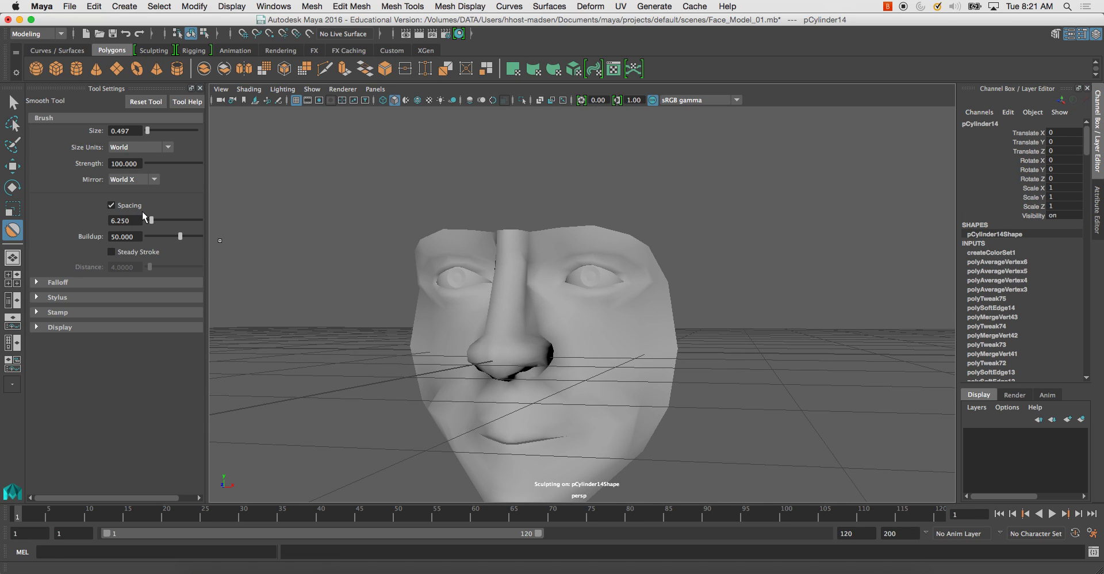
Step: Configure the Smooth brush with buildup about 30, spacing about 3.5, strength about 27.4 and Steady Stroke enabled
left_click(167, 236)
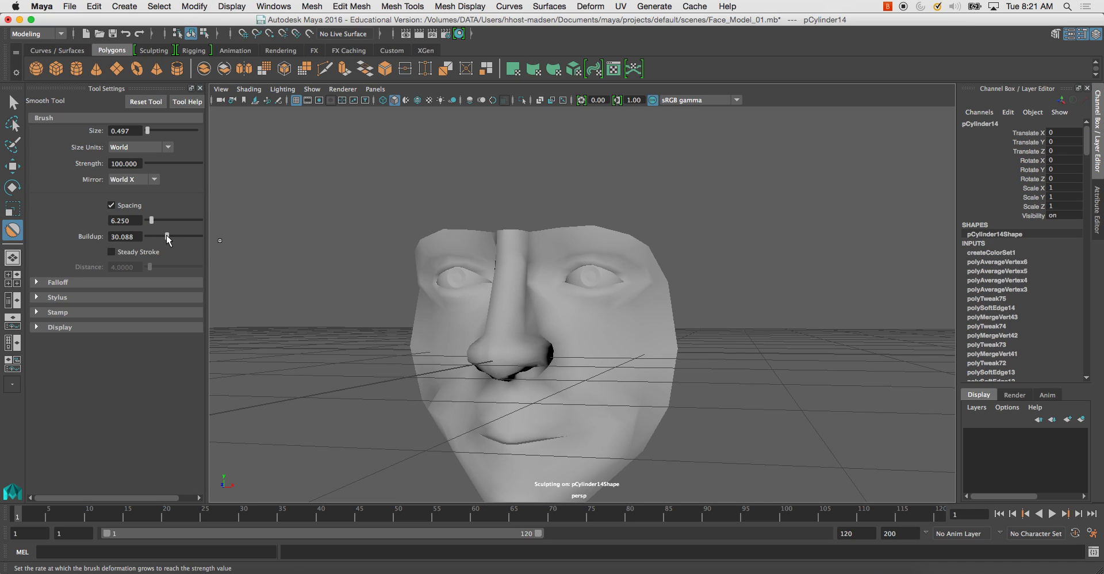
left_click(140, 251)
left_click(150, 221)
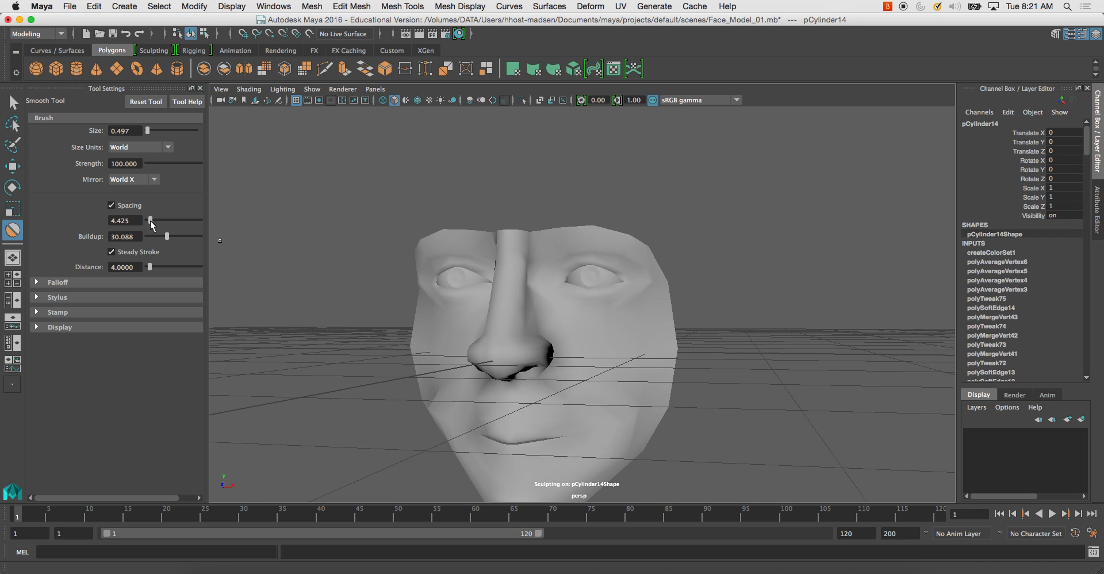
left_click_drag(161, 162, 165, 163)
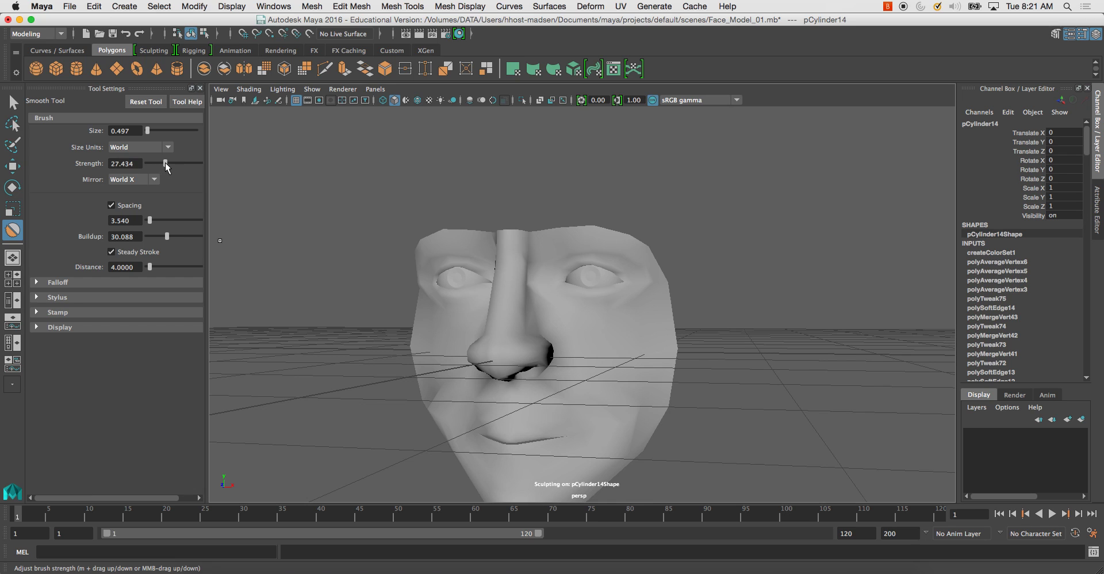
Step: Try mirrored smoothing strokes on the cheek beside the mouth, reduce the brush size to 0.365, and undo the smoothing
mouse_move(612, 384)
left_mouse_down()
mouse_move(616, 438)
mouse_move(603, 395)
left_mouse_up()
middle_click_drag(603, 394, 546, 302, "alt")
left_click_drag(545, 308, 531, 353)
right_click_drag(532, 353, 610, 379, "alt")
middle_click_drag(609, 379, 522, 258, "alt")
mouse_move(523, 259)
left_mouse_down("alt")
mouse_move(439, 257)
mouse_move(437, 302)
mouse_move(486, 275)
left_mouse_up("alt")
key("b")
right_click_drag(486, 275, 276, 227, "alt")
middle_click_drag(258, 224, 319, 239, "alt")
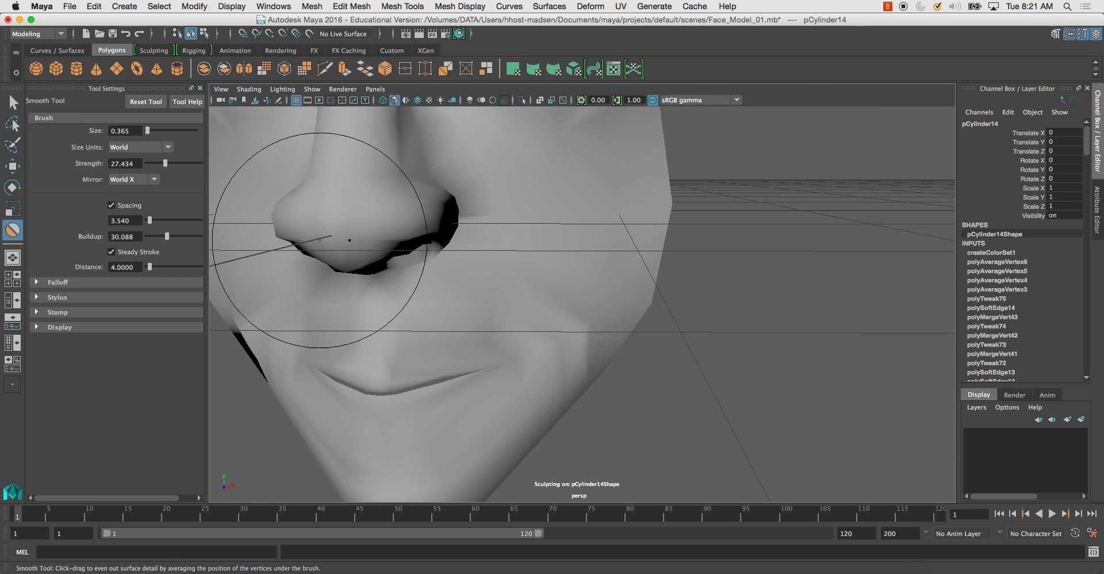
right_click_drag(478, 260, 375, 270, "alt")
key("super+z")
left_click_drag(492, 271, 520, 257, "alt")
right_click_drag(519, 257, 453, 227, "alt")
middle_click_drag(453, 227, 467, 273, "alt")
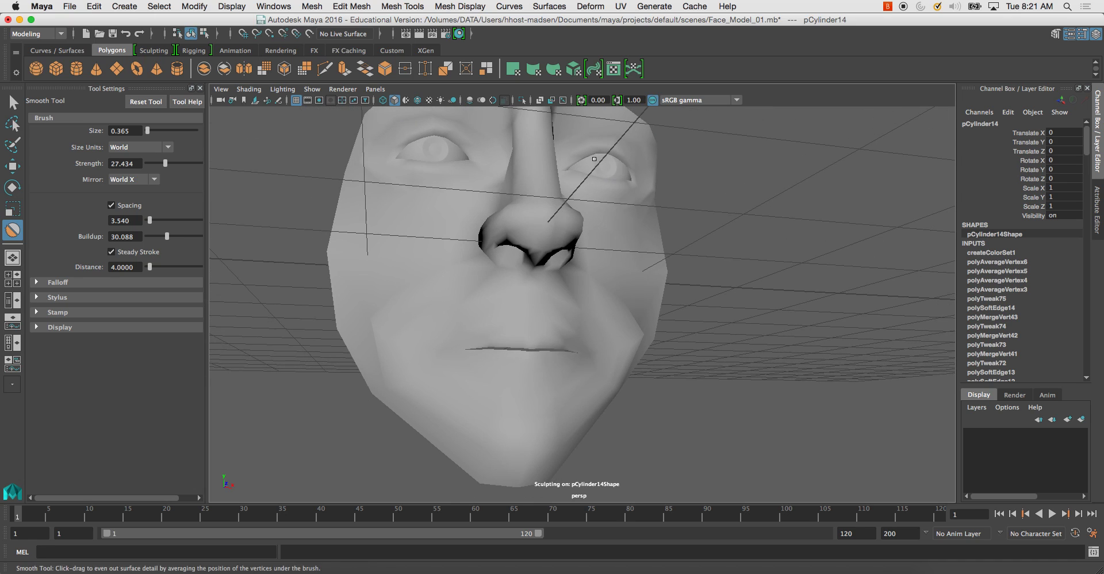
Step: Activate the Sculpt Tool with its settings shown, set buildup to about 30, enable Steady Stroke and expand the falloff settings
left_click(403, 6)
mouse_move(471, 161)
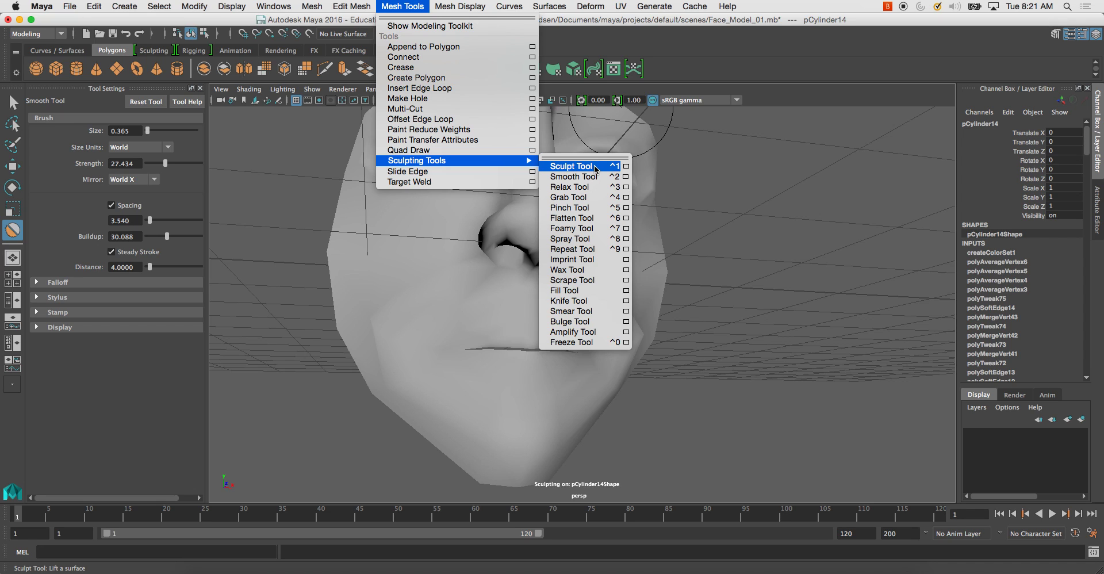
left_click(625, 167)
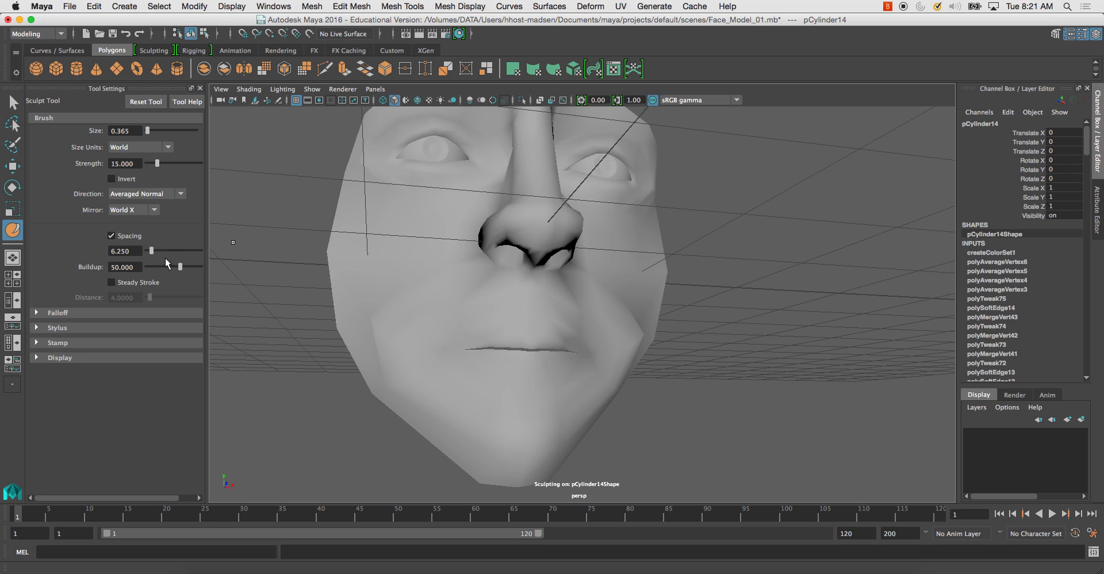
left_click_drag(167, 268, 167, 268)
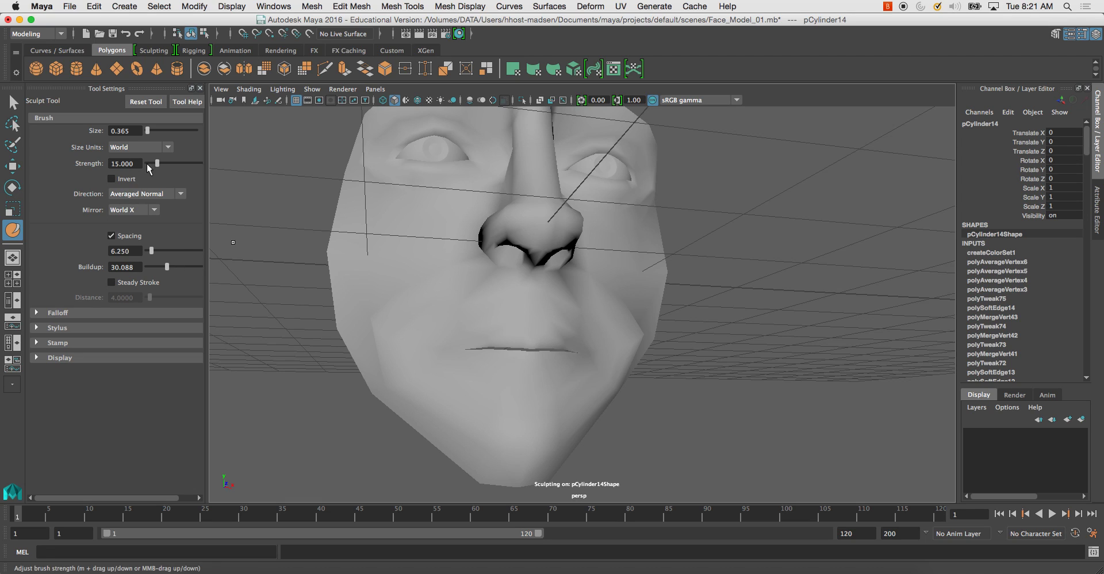
left_click(112, 283)
left_click(77, 310)
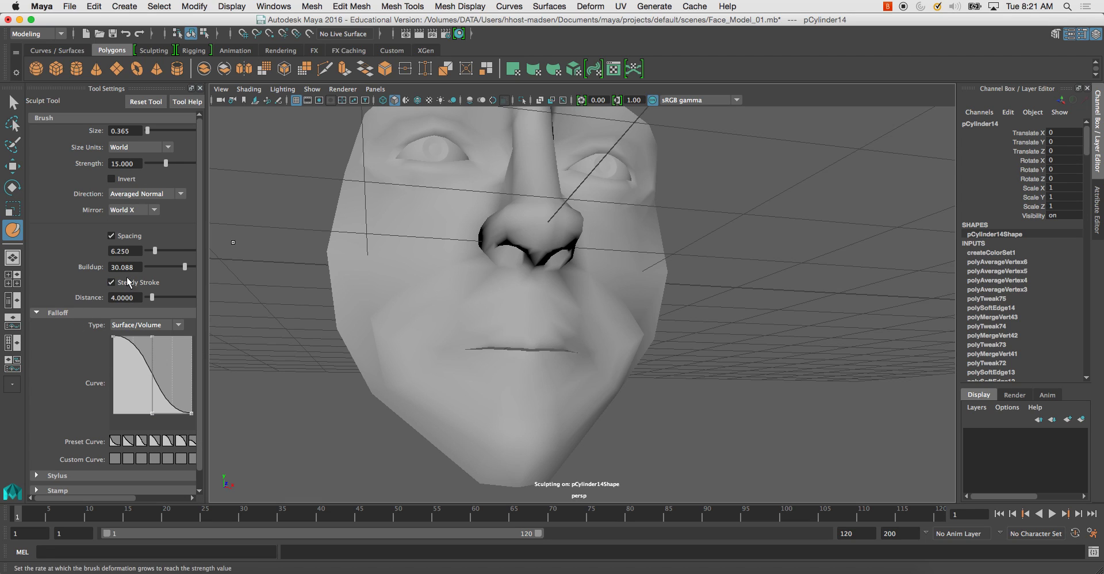
Step: Try mirrored Sculpt strokes on the cheek, lowering the brush strength to about 0.92, and undo each stroke
left_click_drag(400, 312, 406, 326)
key("super+z")
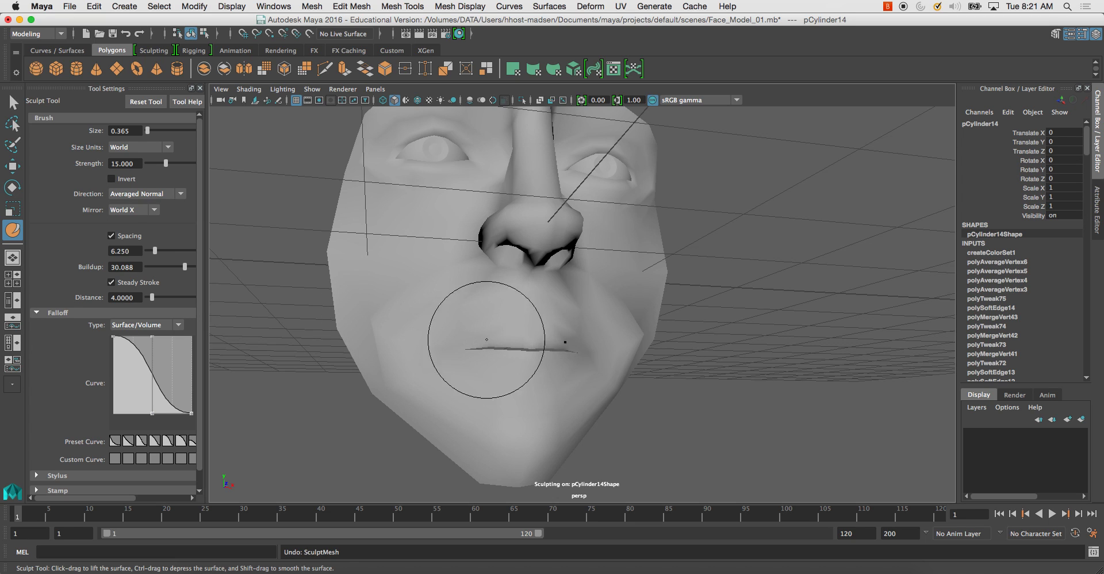
left_click_drag(515, 331, 435, 342, "alt")
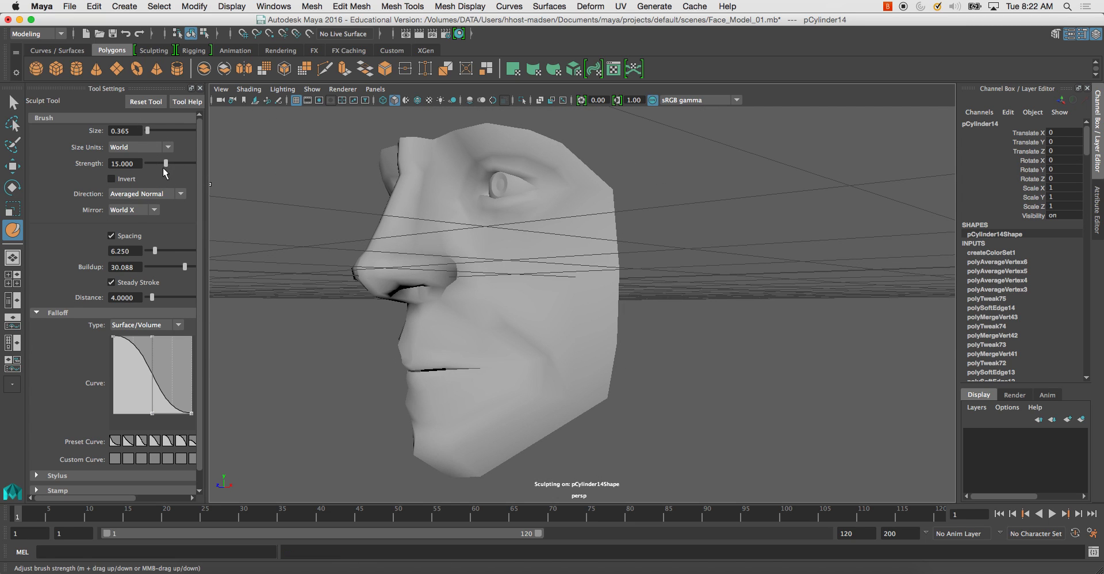
left_click_drag(154, 162, 153, 162)
left_click_drag(493, 315, 531, 346)
key("super+z")
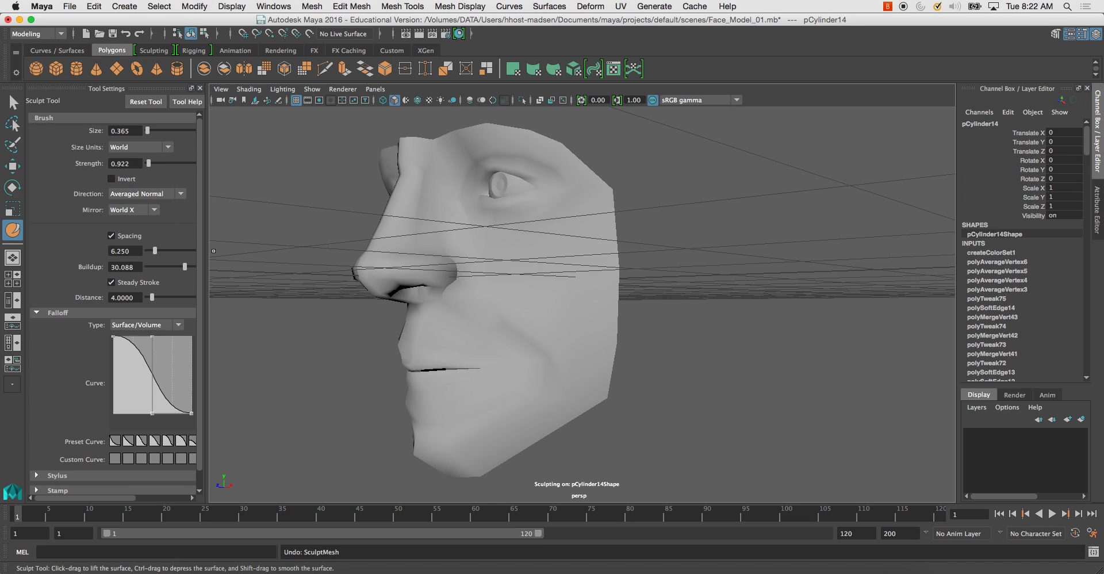
Step: Try more Sculpt strokes along the lower cheek and jaw, and undo them back past the mesh selection
mouse_move(525, 344)
left_mouse_down()
mouse_move(541, 372)
mouse_move(491, 395)
left_mouse_up()
left_click(540, 376)
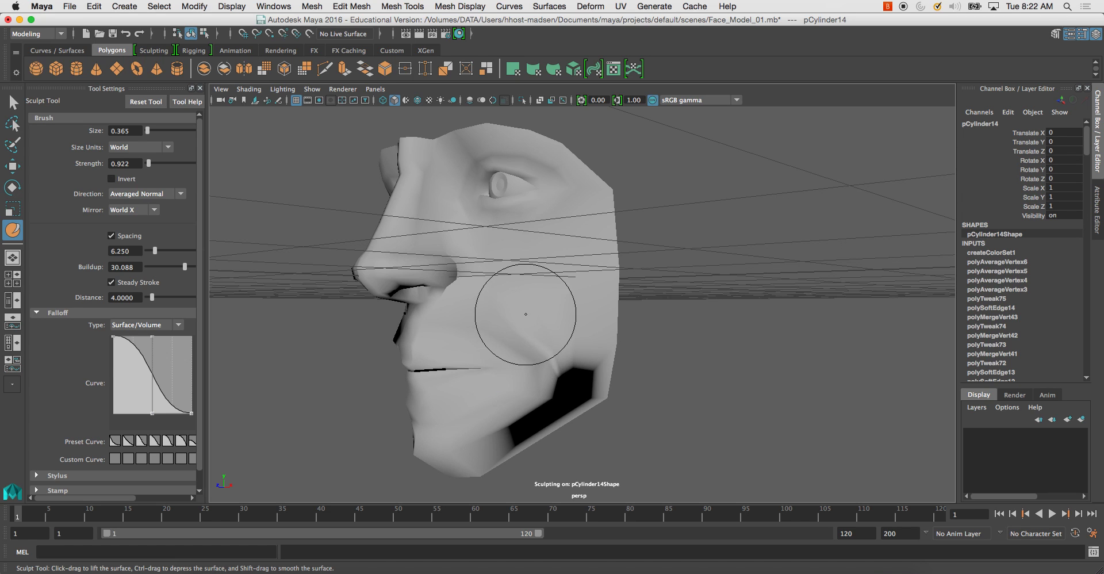
key("z")
mouse_move(562, 308)
left_mouse_down("alt")
mouse_move(530, 308)
mouse_move(582, 316)
mouse_move(569, 345)
left_mouse_up("alt")
key("z")
key("z")
key("z")
key("z")
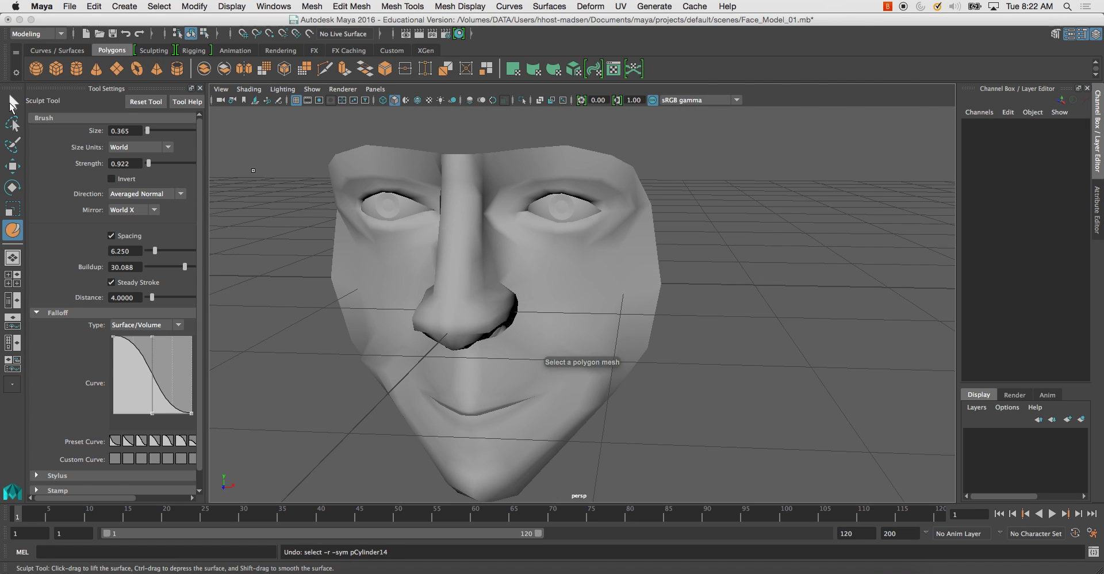
Step: Leave the Sculpt Tool, select the face mesh and switch it to vertex editing around the cheek
left_click(12, 104)
left_click(468, 242)
left_click_drag(495, 246, 458, 207, "alt")
scroll(507, 273, "up", 3)
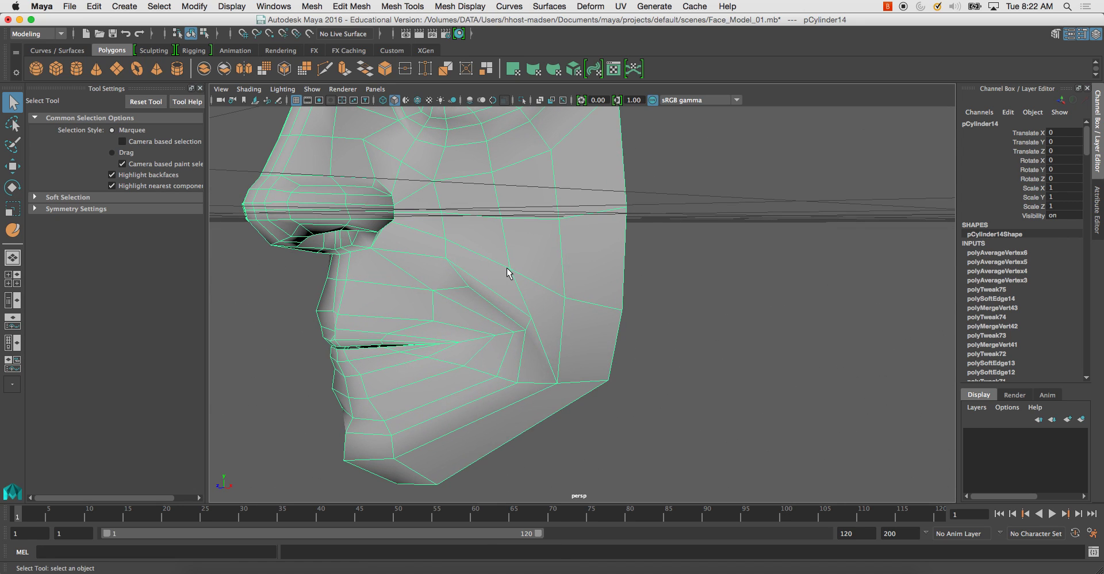
right_click_drag(507, 268, 473, 267)
left_click_drag(478, 264, 492, 243, "alt")
Step: Try repeatedly averaging selected vertices on the lower cheek and undo the averaging
left_click_drag(591, 361, 584, 361)
right_click_drag(519, 285, 571, 264, "shift")
left_click_drag(501, 260, 535, 271, "alt")
key("g")
key("g")
key("z")
key("z")
key("z")
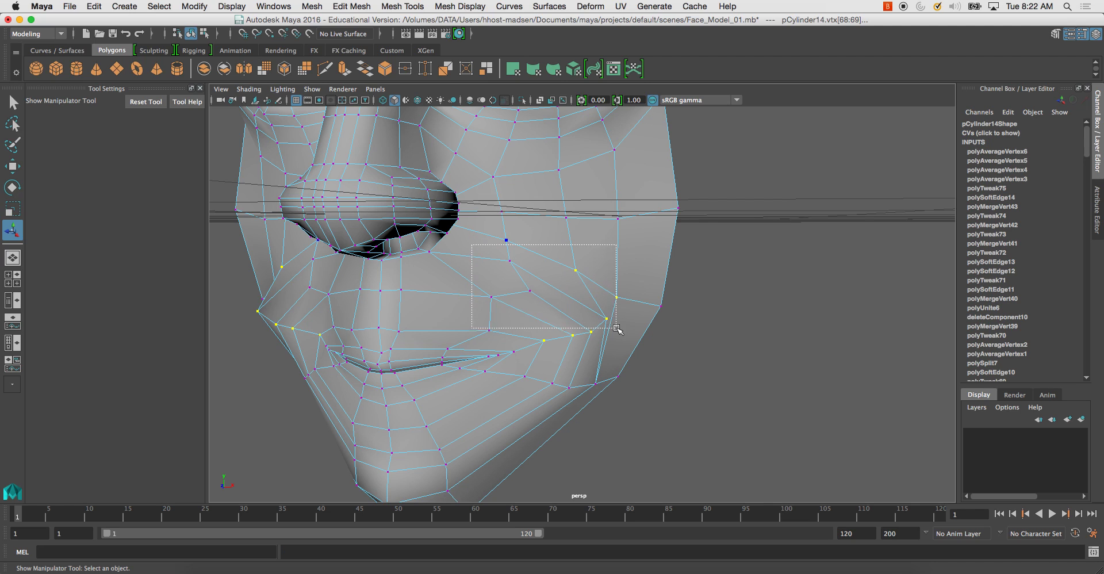
Step: Average the selected vertices along the cheek folds on both sides of the mouth and return to object mode
left_click_drag(615, 328, 614, 327)
left_click_drag(627, 366, 627, 366, "ctrl+shift")
key("g")
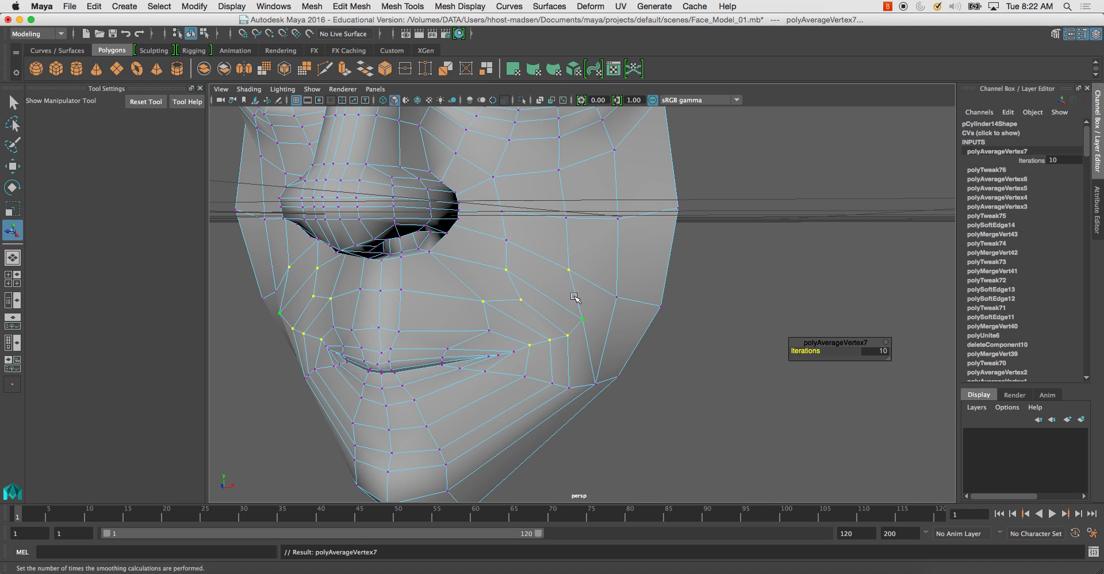
right_click_drag(563, 271, 577, 268)
left_click(577, 269)
Step: Inspect the averaged cheeks and whole face from the side and front, deselecting the mesh to see the shading
left_click_drag(576, 268, 571, 305, "alt")
right_click_drag(572, 305, 534, 288, "alt")
middle_click_drag(535, 288, 552, 339, "alt")
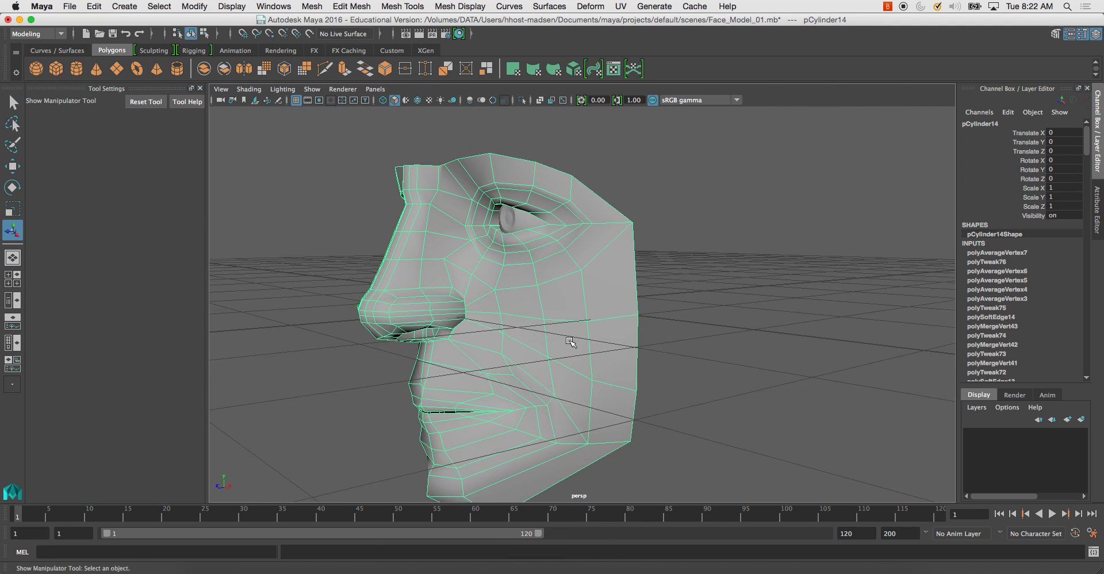
left_click_drag(552, 299, 613, 280, "alt")
left_click_drag(604, 237, 538, 252, "alt")
left_click(618, 235)
left_click_drag(618, 235, 592, 224, "alt")
right_click_drag(592, 224, 625, 259, "alt")
left_click_drag(625, 259, 595, 303, "alt")
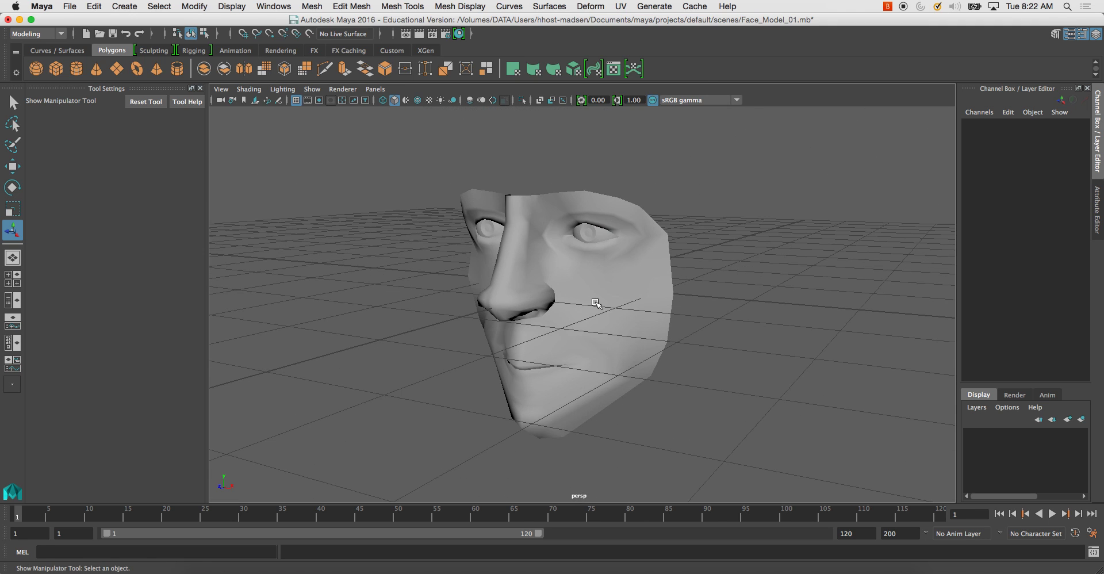